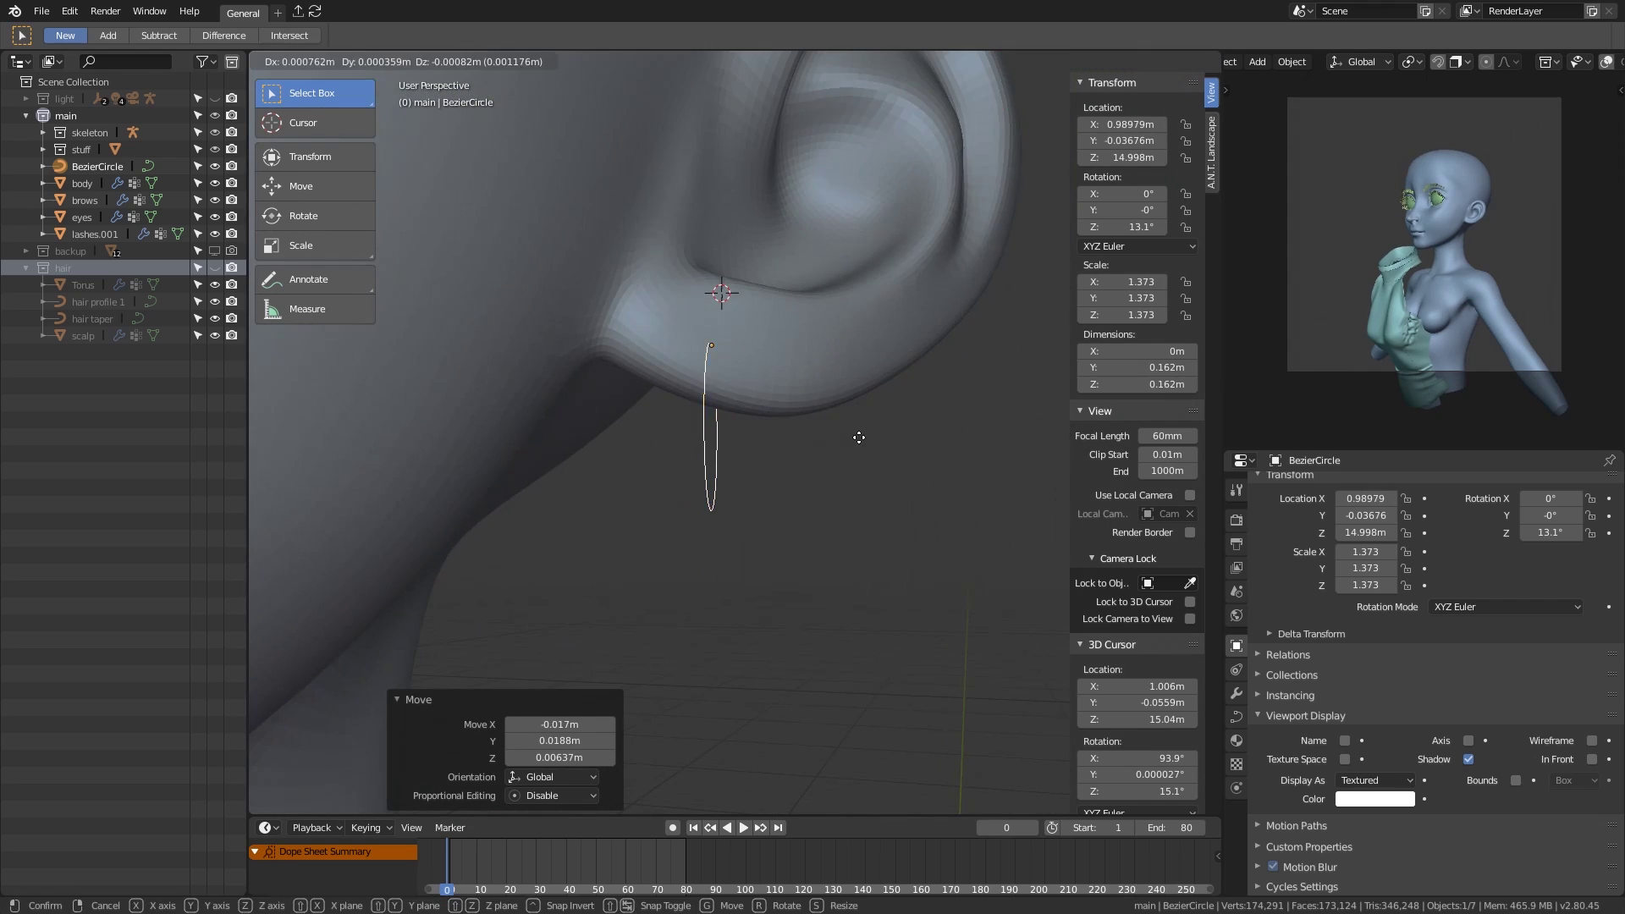
Step: Duplicate the circle curve's points in place in Edit Mode and scale the copy by 1.156 for a second ring
key("Tab")
key("a")
key("shift+d")
key("Escape")
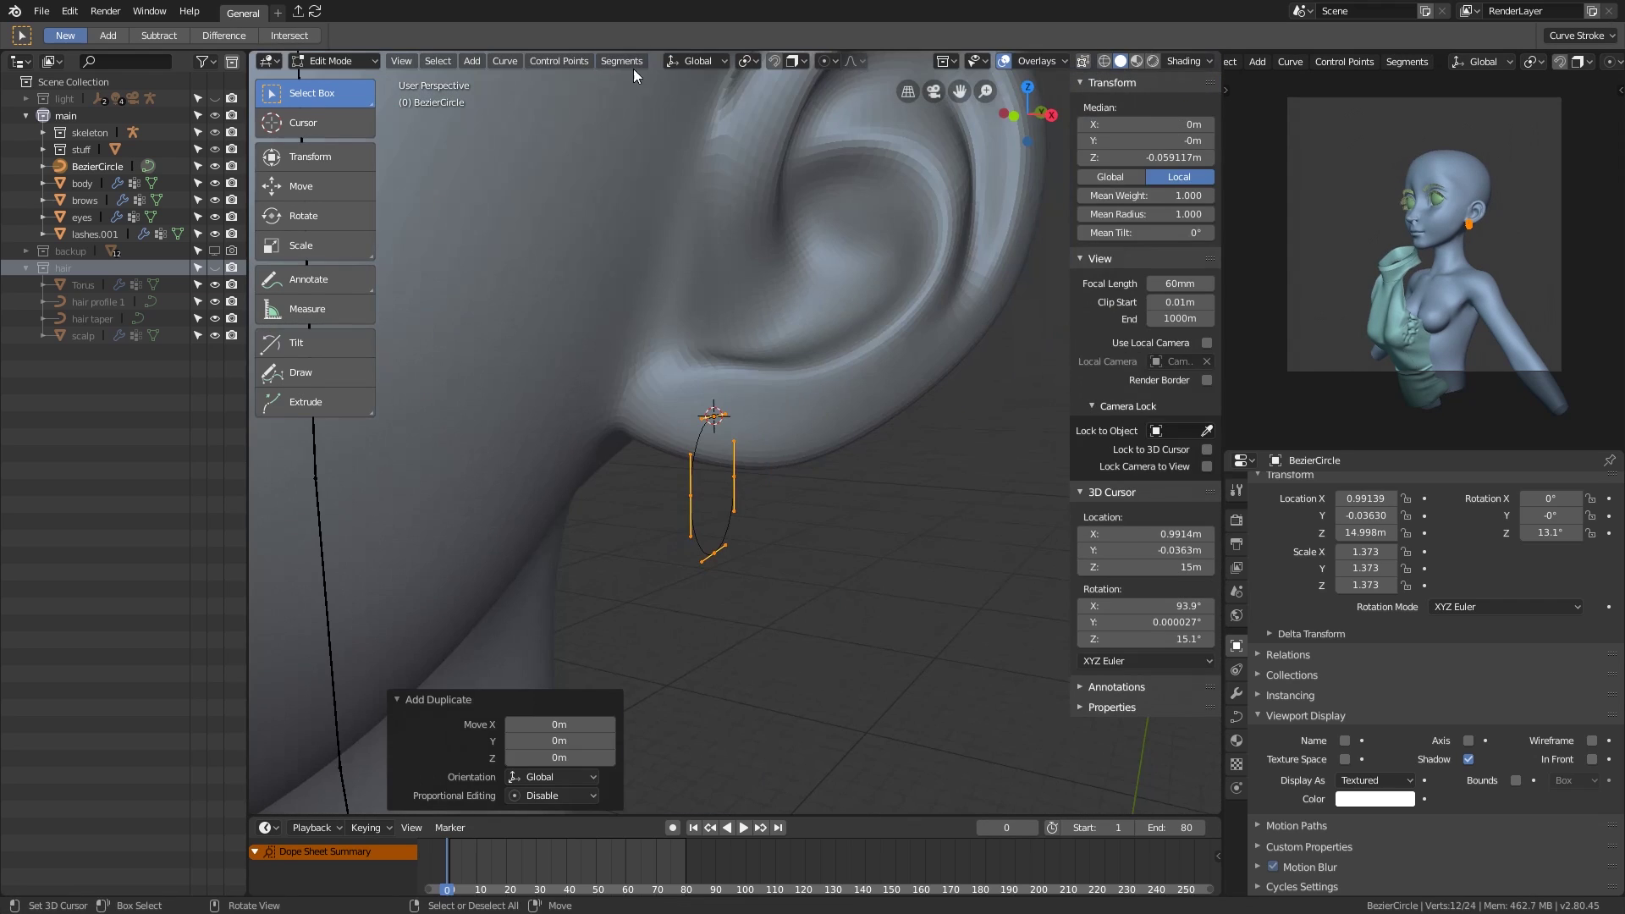
left_click(926, 408)
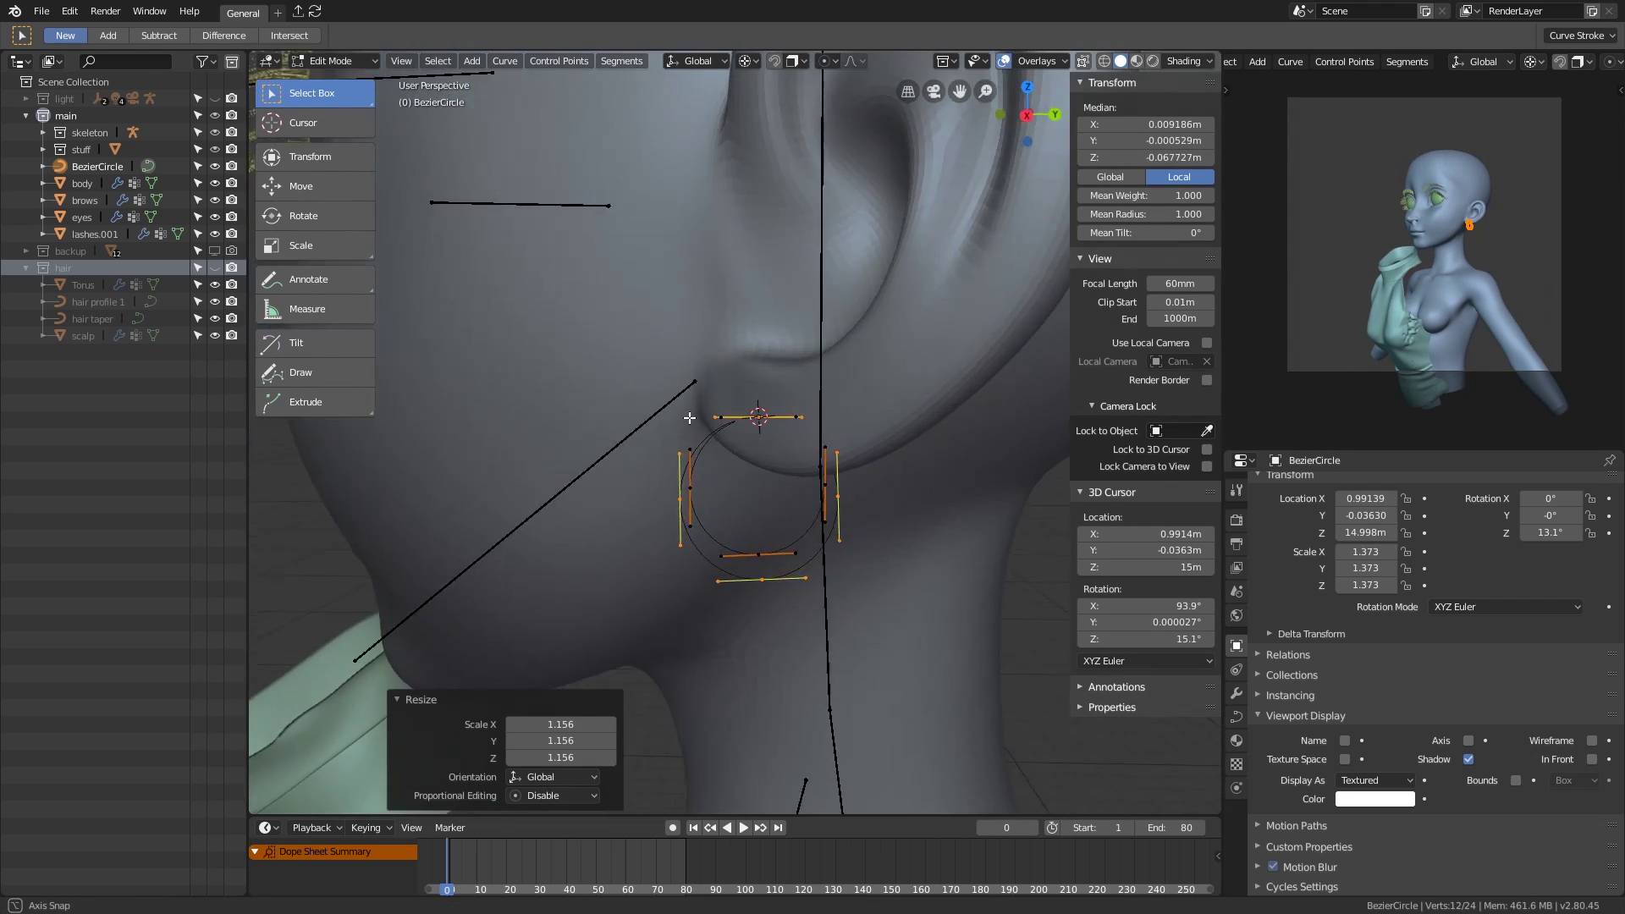
Step: Rotate the double-ring curve object slightly so it hangs from the earlobe at a natural angle
key("Tab")
key("r")
left_click(838, 706)
key("r")
left_click(846, 706)
Step: Set the duplicated ring's mean point radius to 0.7 and give the curve a bevel depth of 0.01 m
scroll(1310, 708, "down", 1)
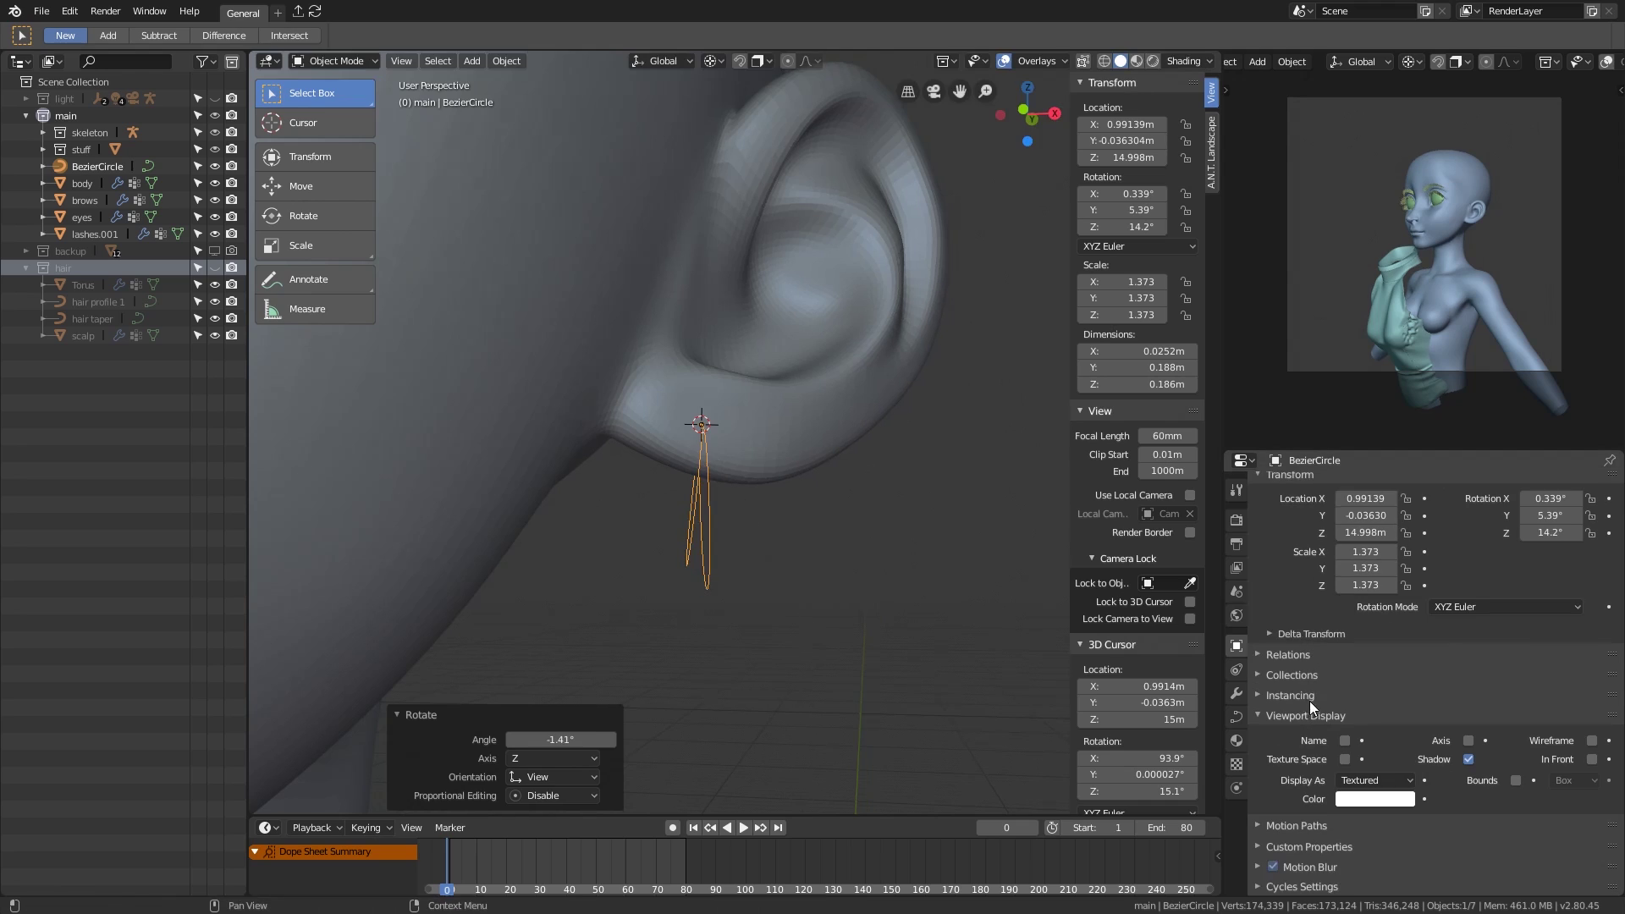
middle_click_drag(643, 508, 669, 517)
left_click(1236, 717)
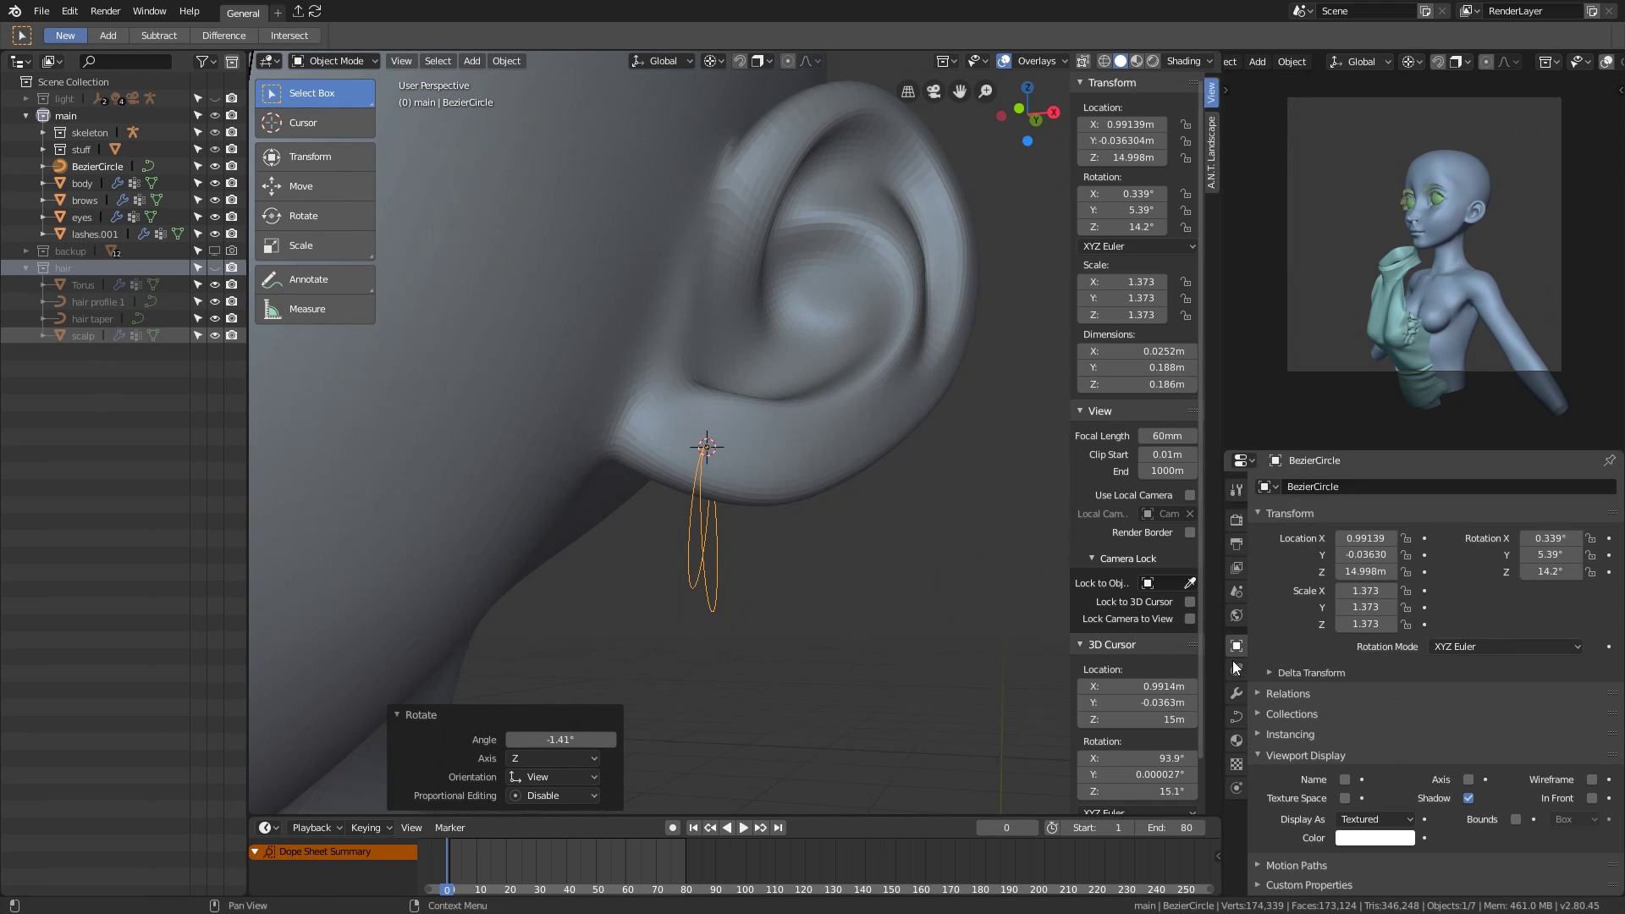
scroll(1314, 744, "down", 1)
key("Tab")
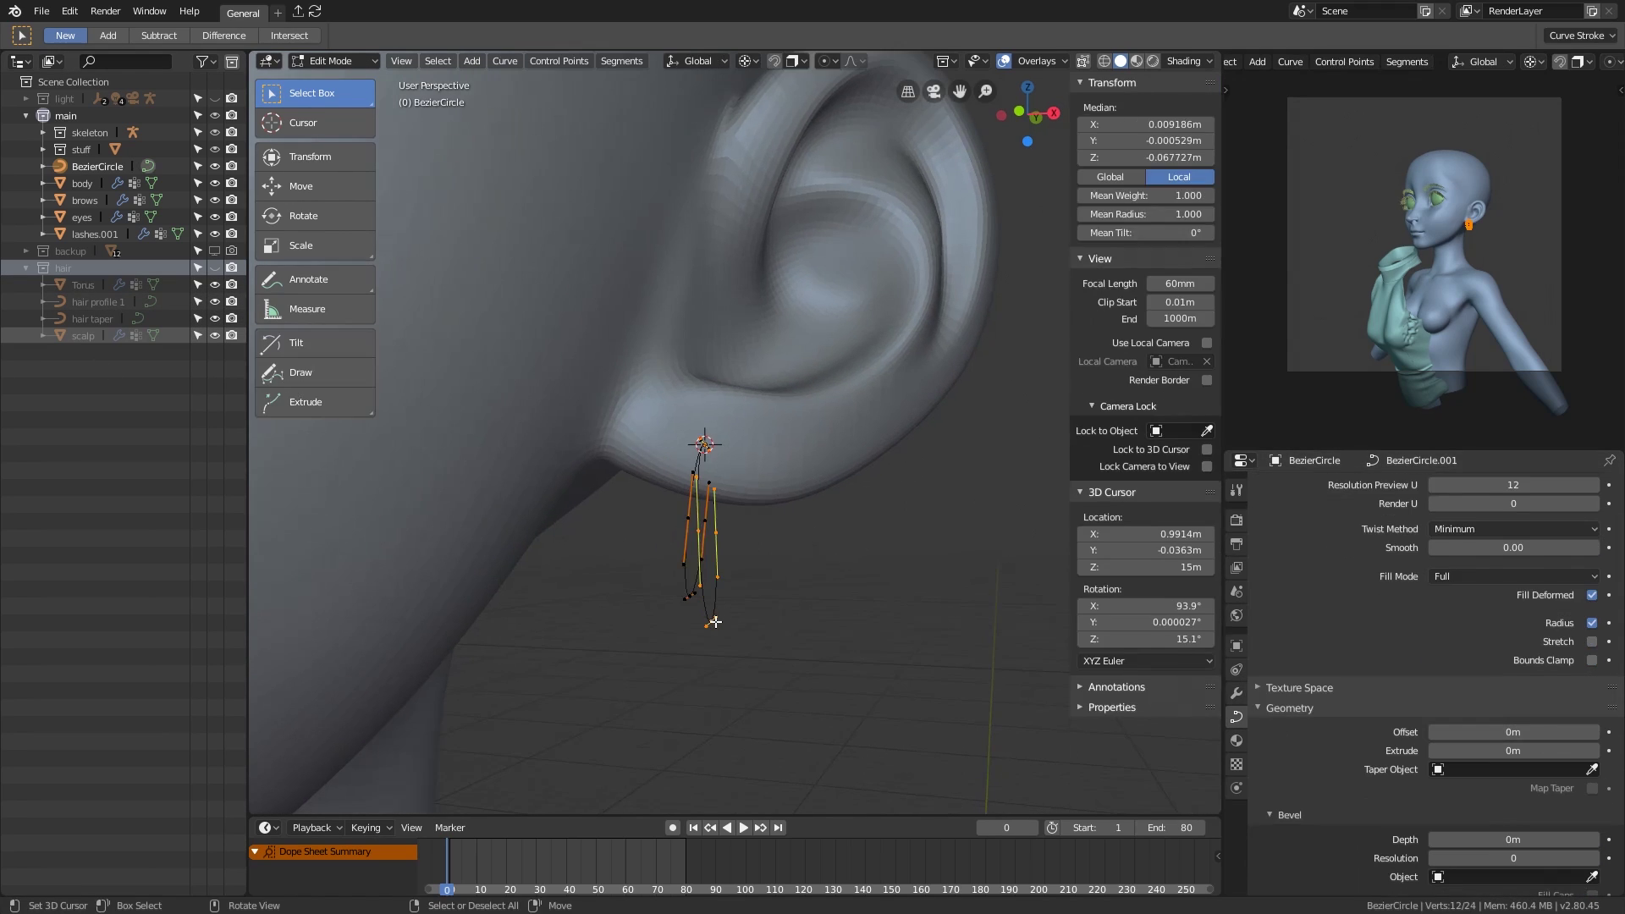
left_click(1157, 214)
type(".7")
key("Return")
key("Tab")
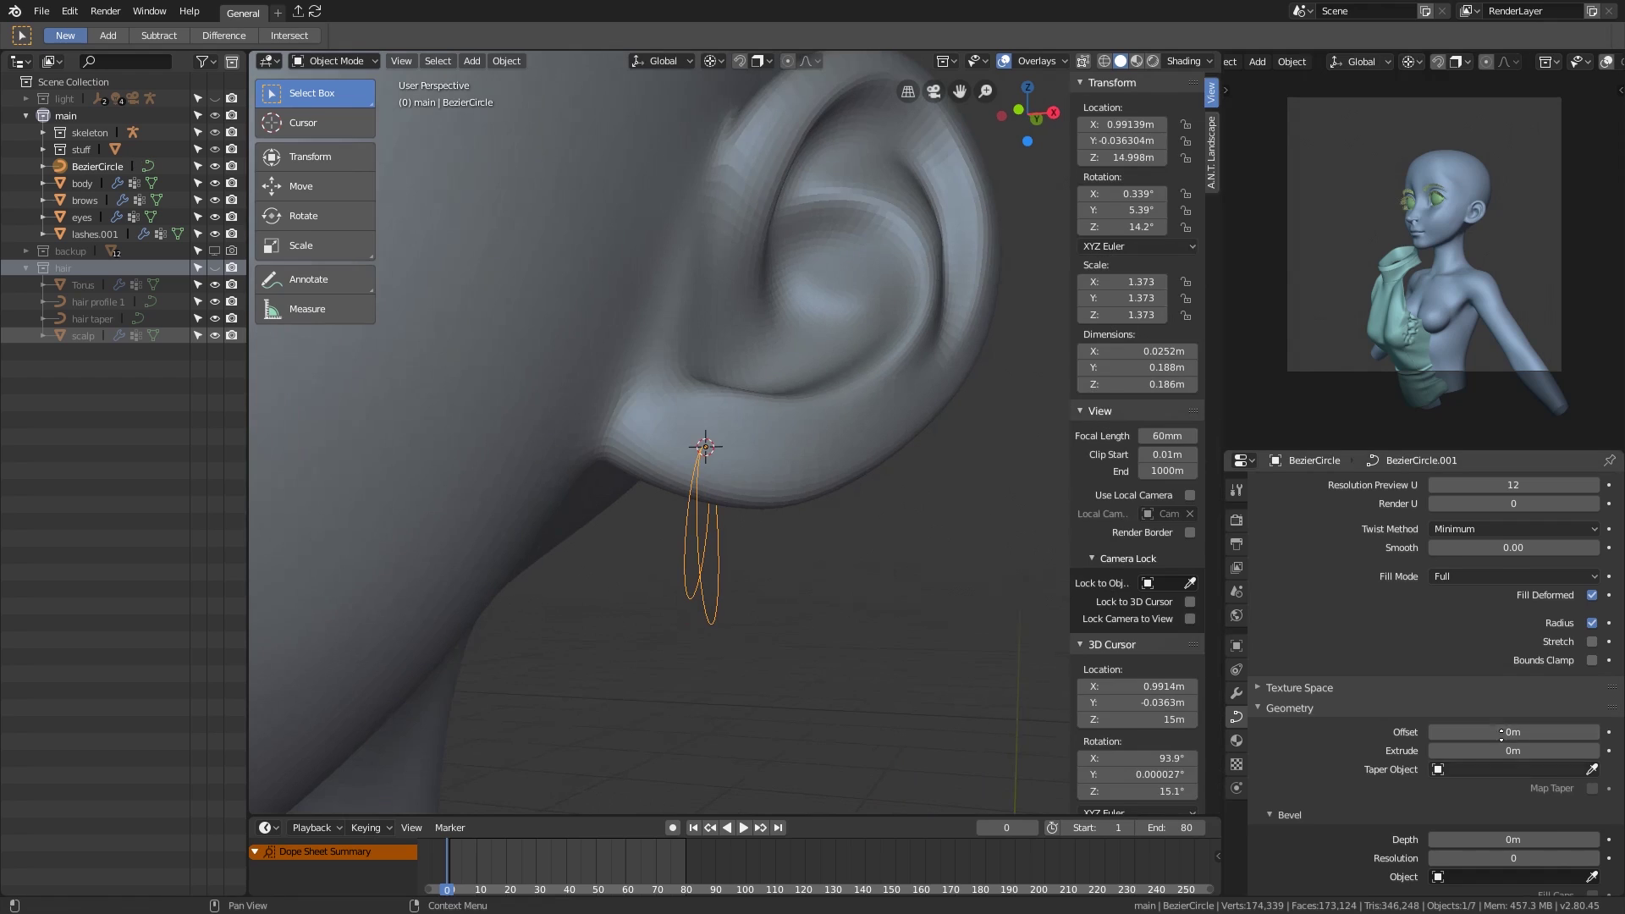
mouse_move(753, 555)
middle_mouse_down()
mouse_move(615, 597)
mouse_move(775, 566)
middle_mouse_up()
Step: Replace the hoop's rotation with a 90° turn in the front view and apply it to the object
key("r")
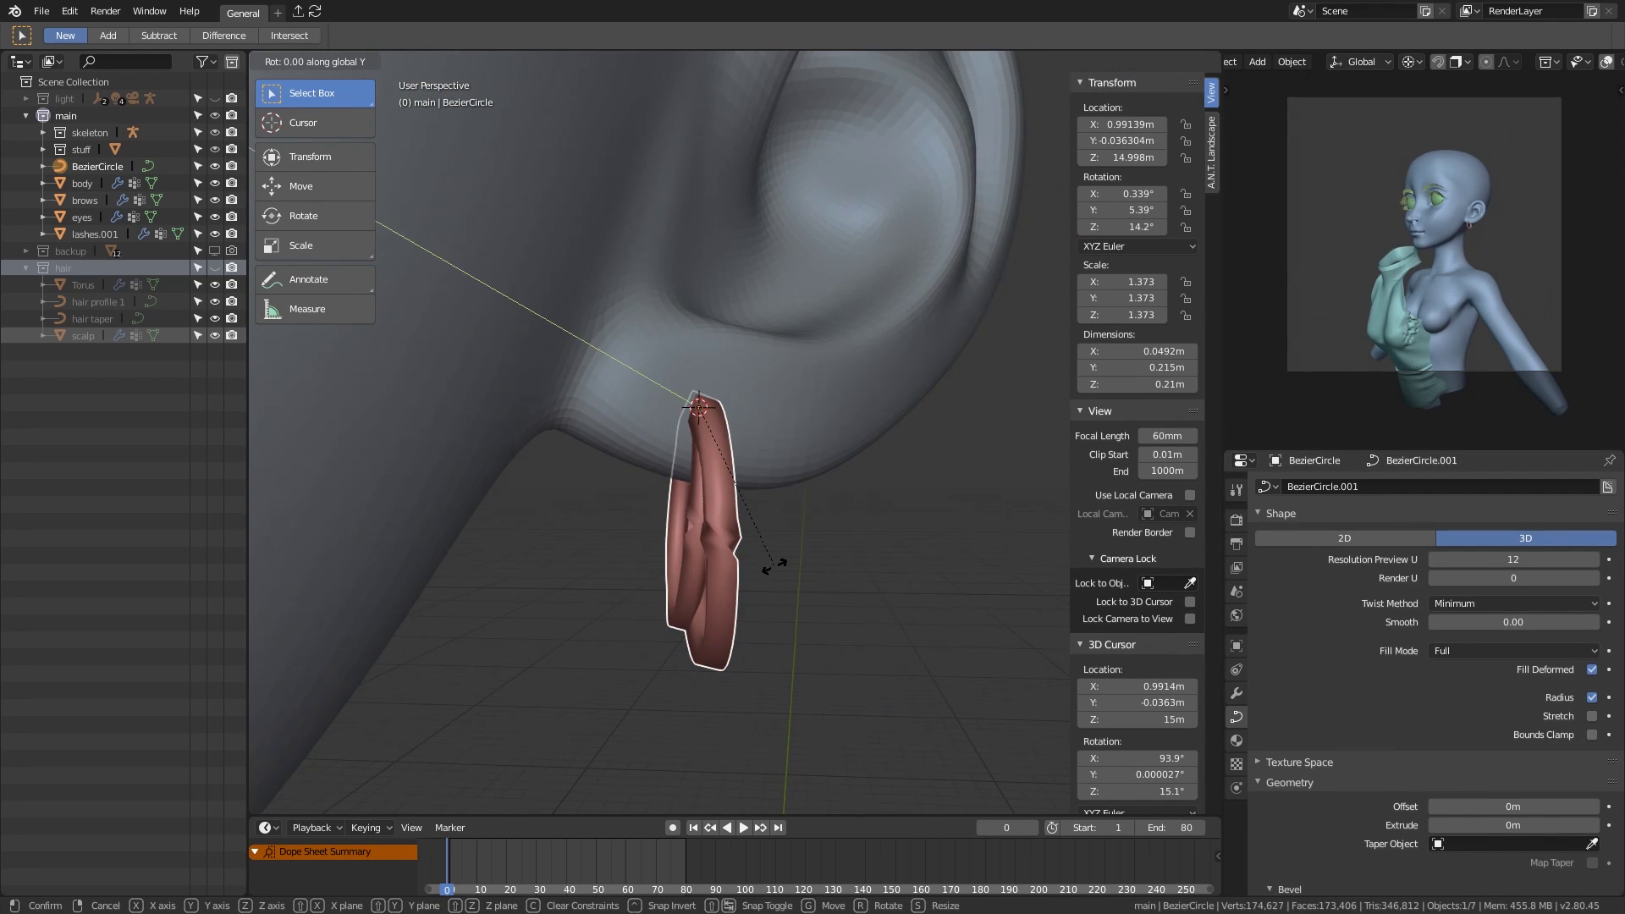
key("Escape")
key("alt+r")
key("KP_1")
type("r90")
key("Return")
key("ctrl+a")
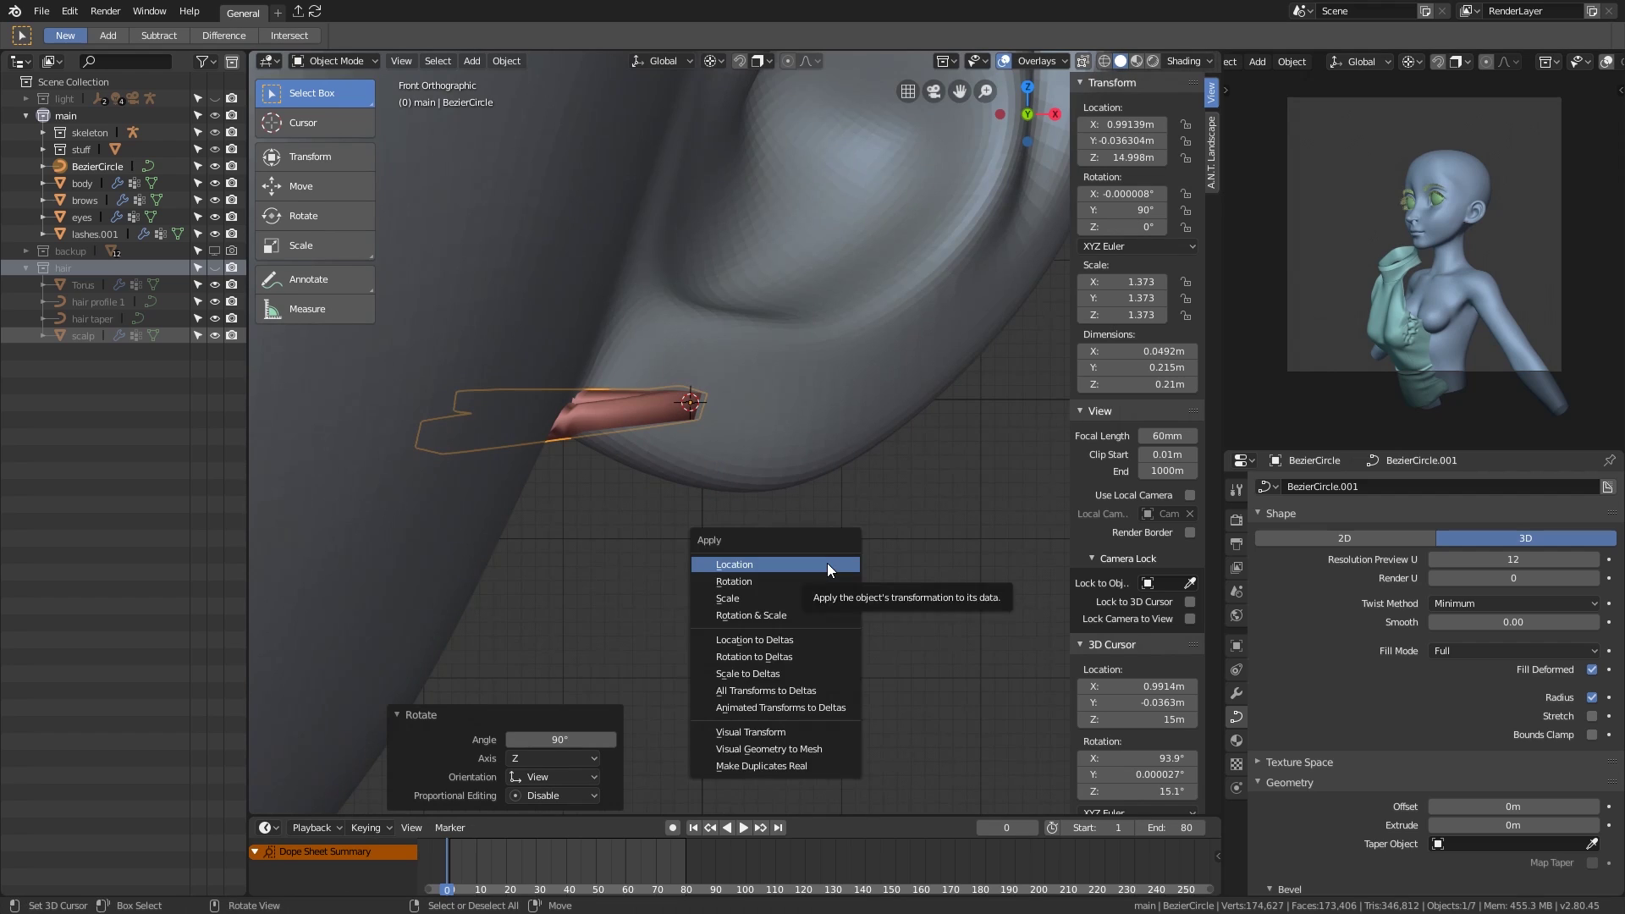
left_click(825, 562)
Step: Rotate the hoop by about -86.2° in the front view so it hangs below the earlobe
key("r")
left_click(1004, 207)
middle_click_drag(1005, 207, 1050, 254)
scroll(1424, 727, "down", 4)
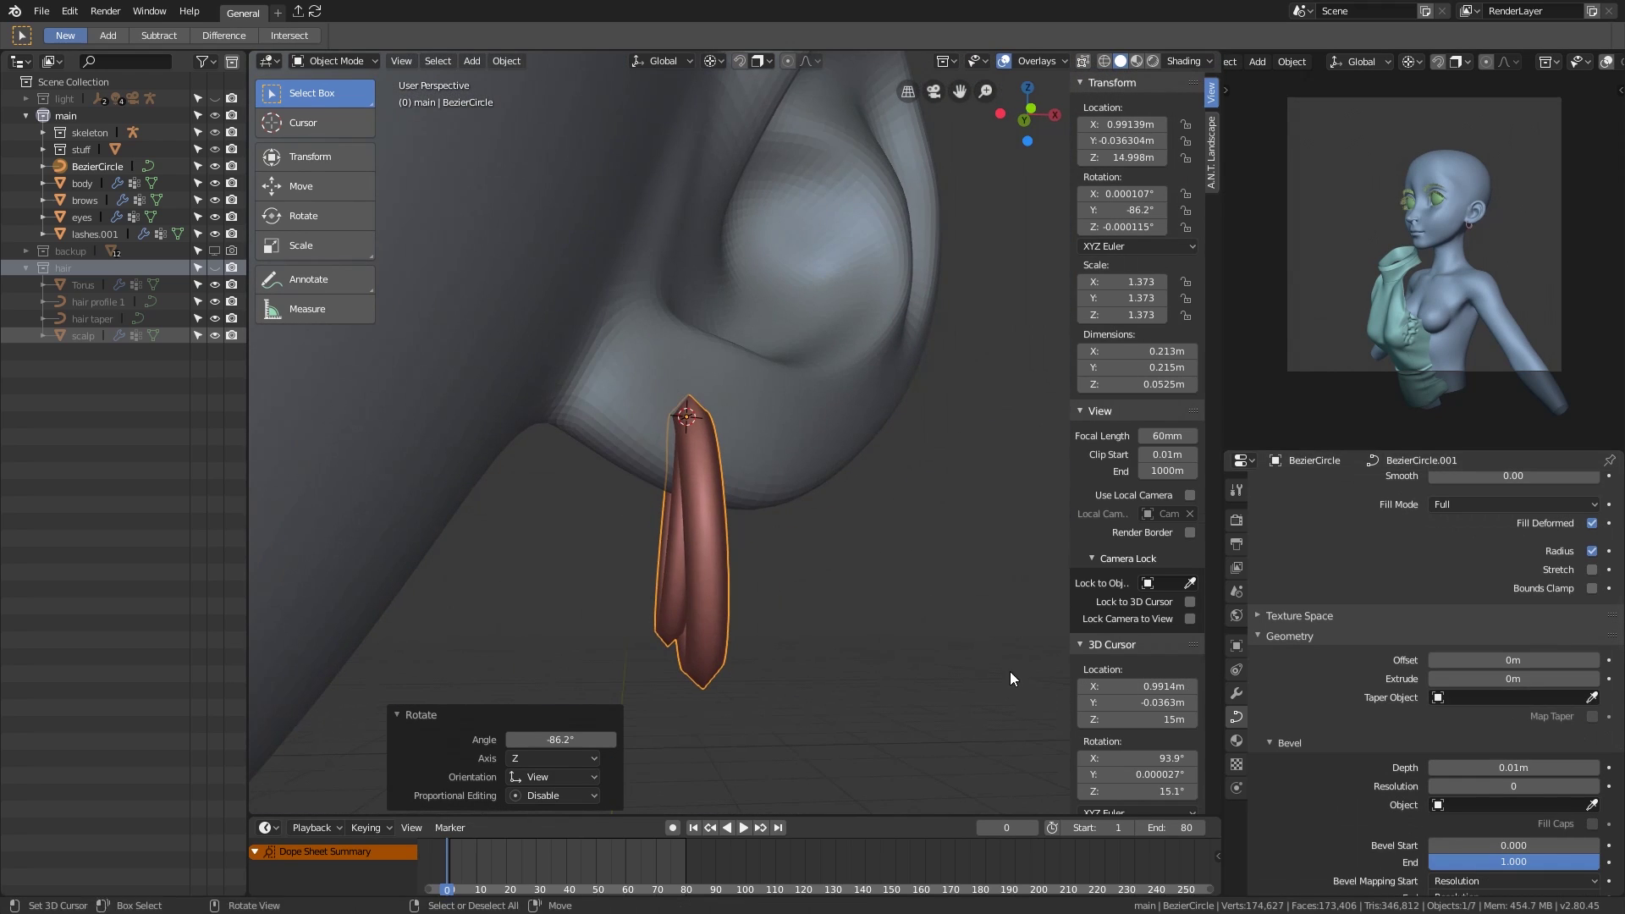
Step: Clear the hoop's rotation while working in the front view
key("KP_3")
key("KP_1")
key("Tab")
type("r90")
key("Return")
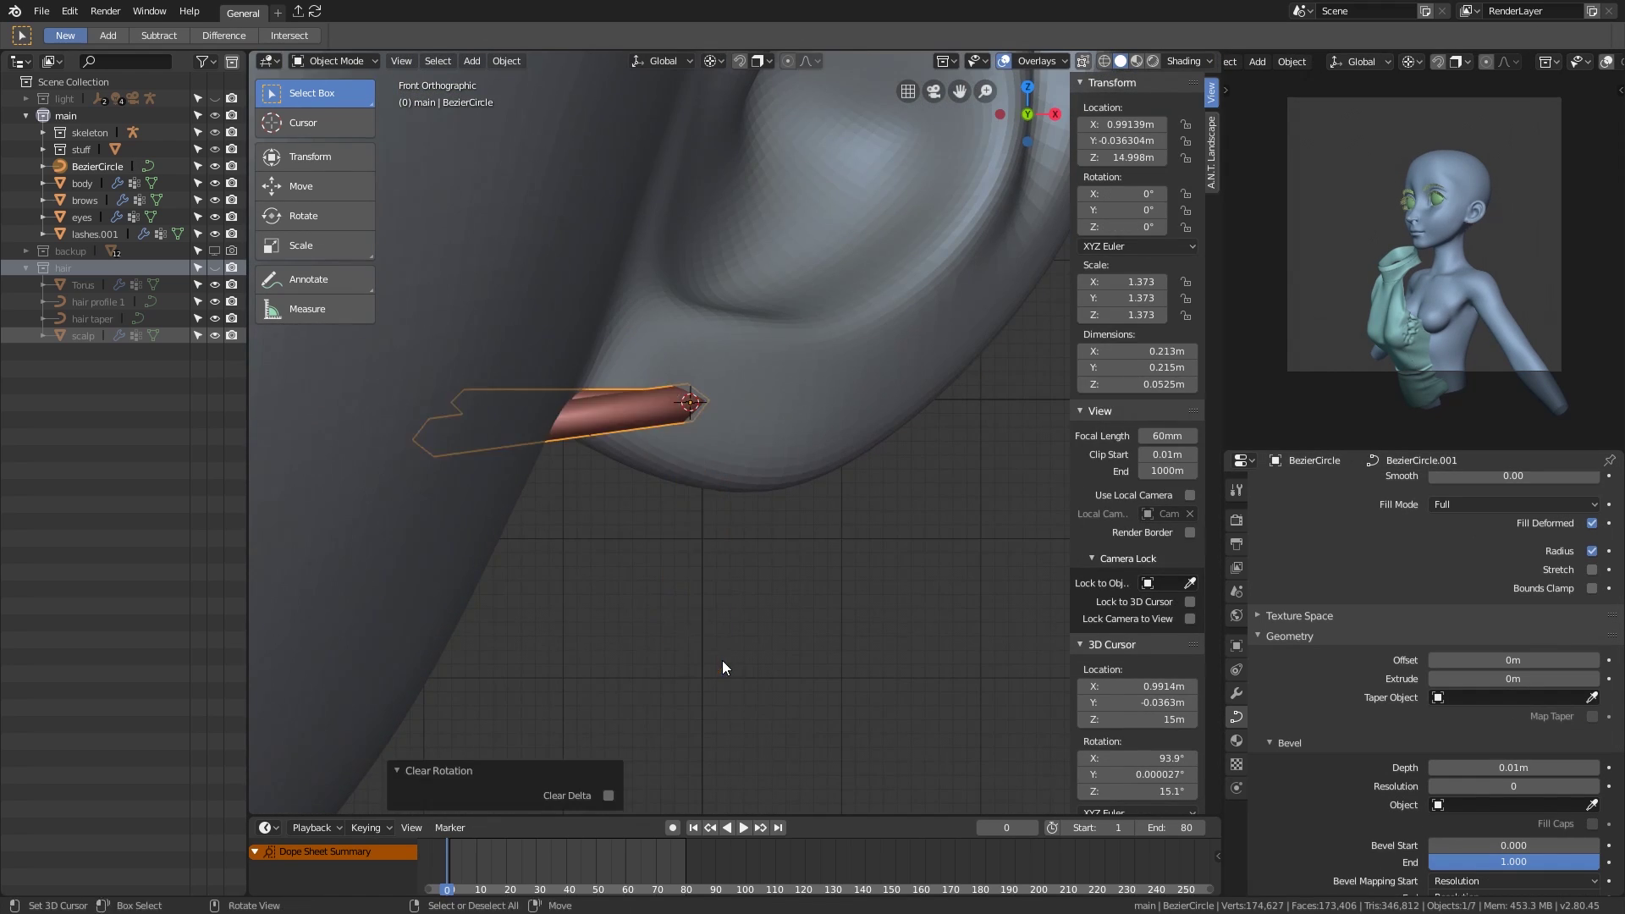
Step: Duplicate the ring's points in place and scale the copy to form two flat nested rings meeting at the 3D cursor
scroll(723, 660, "down", 2)
key("shift+d")
key("Escape")
key("s")
left_click(844, 479)
middle_click_drag(844, 479, 685, 537)
key("alt+z")
key("a")
left_click(555, 495)
key("Tab")
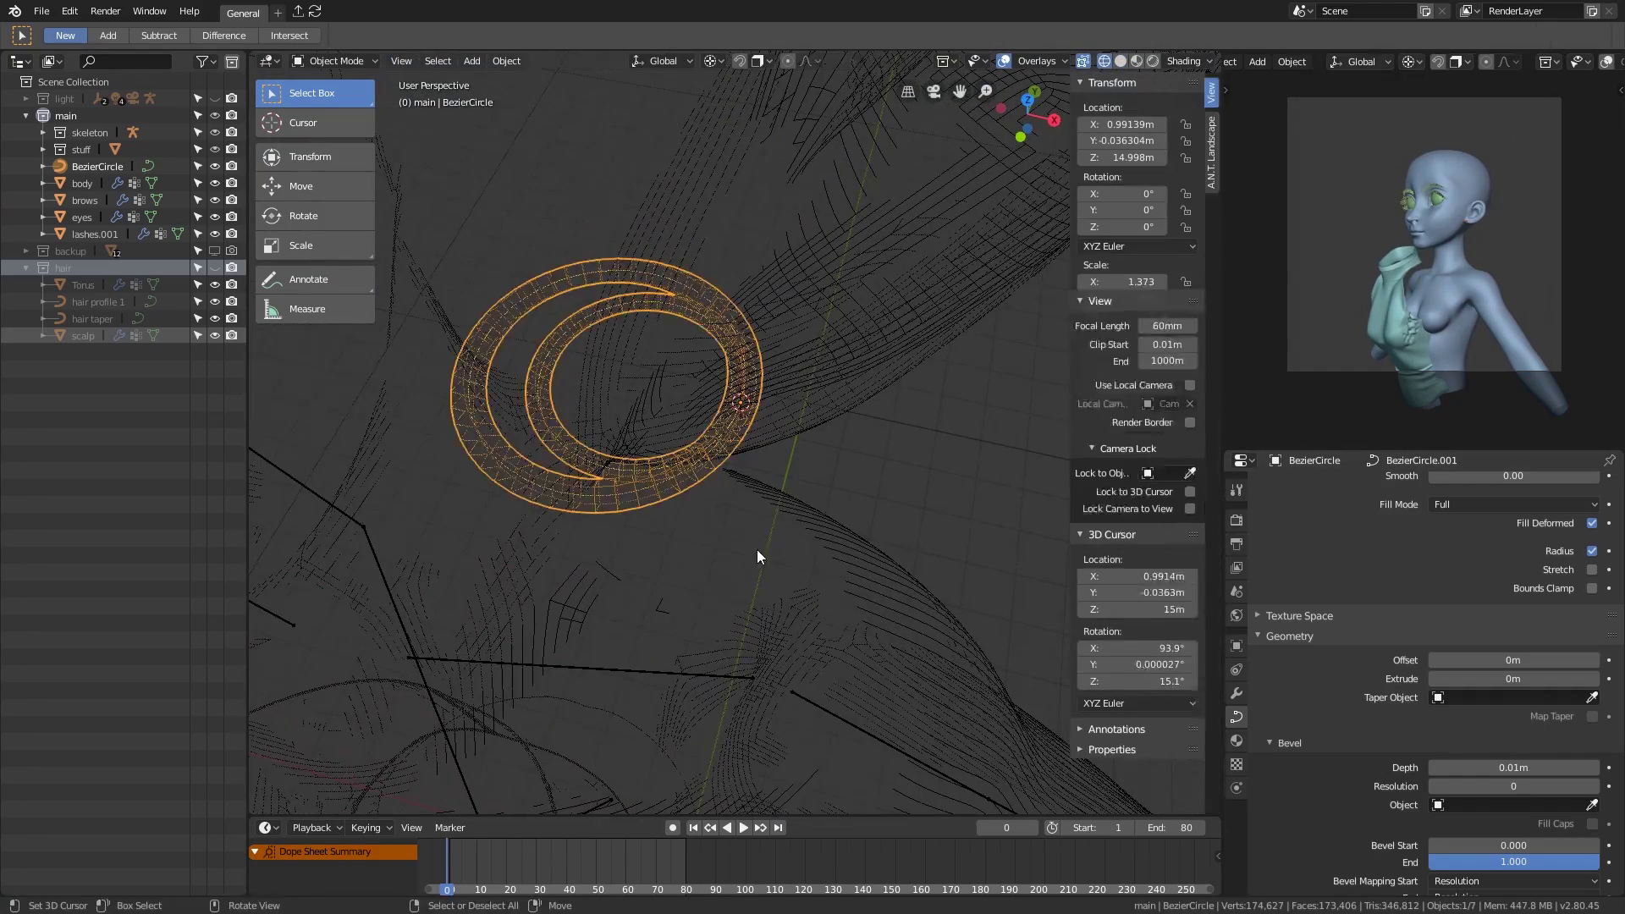
Step: Set the curve's bevel resolution to 1 and rotate the earring to 270° about the Y axis
key("KP_1")
scroll(1521, 822, "down", 1)
key("i")
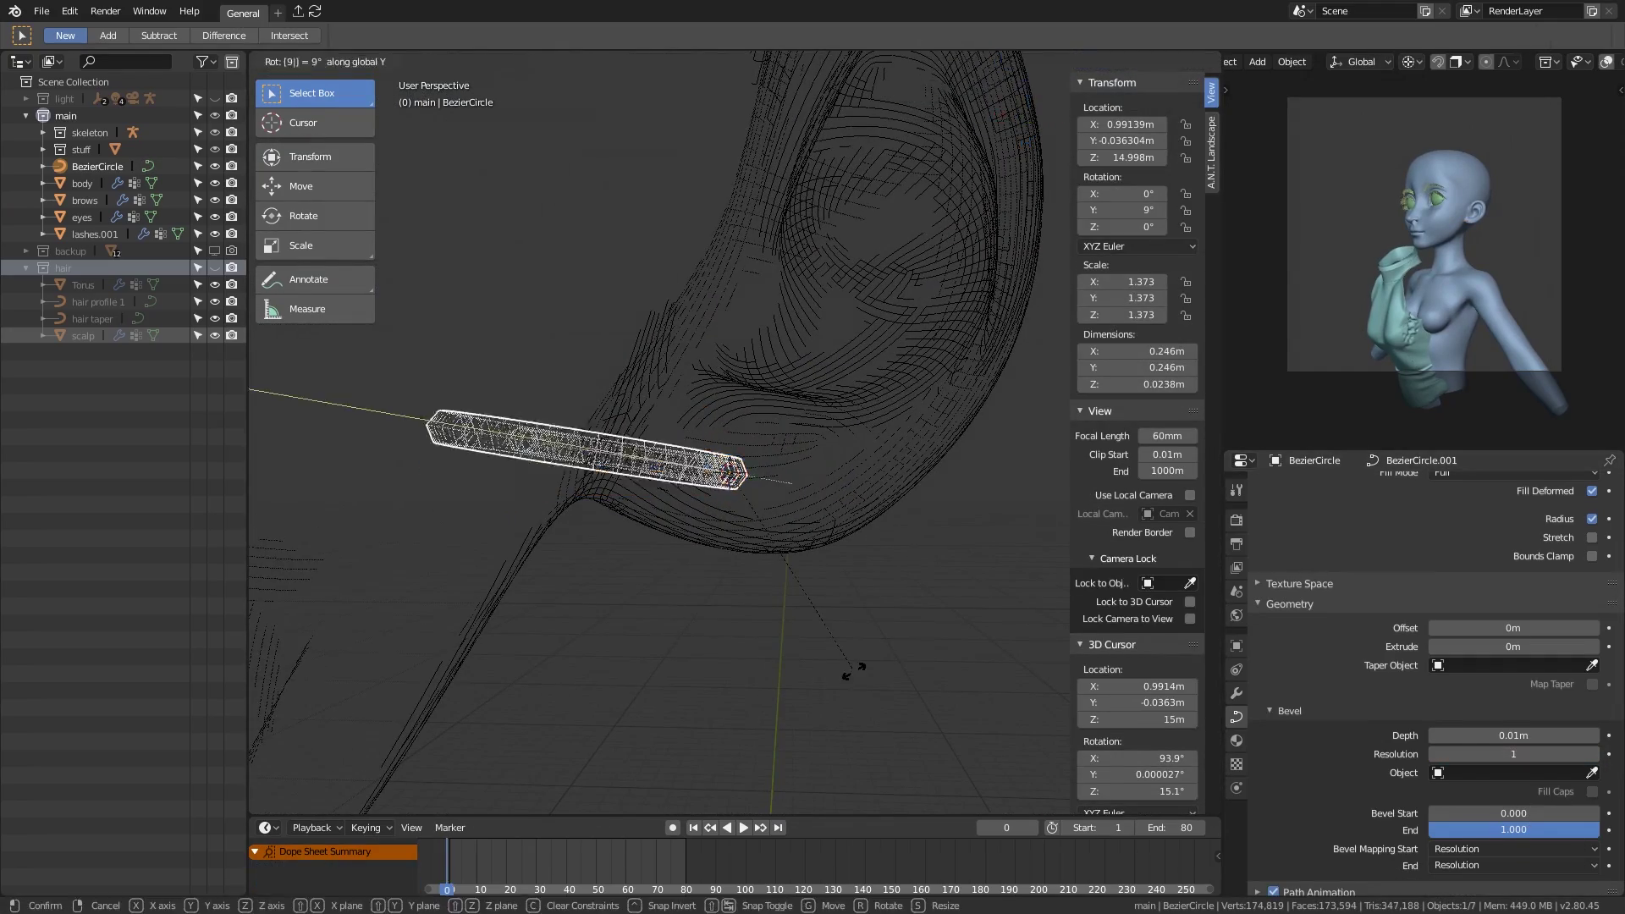
key("Return")
key("alt+z")
scroll(855, 672, "down", 3)
Step: Rotate the earring about 14.2° around the global Z axis to follow the earlobe
middle_click_drag(684, 535, 545, 556)
key("r")
key("z")
left_click(545, 557)
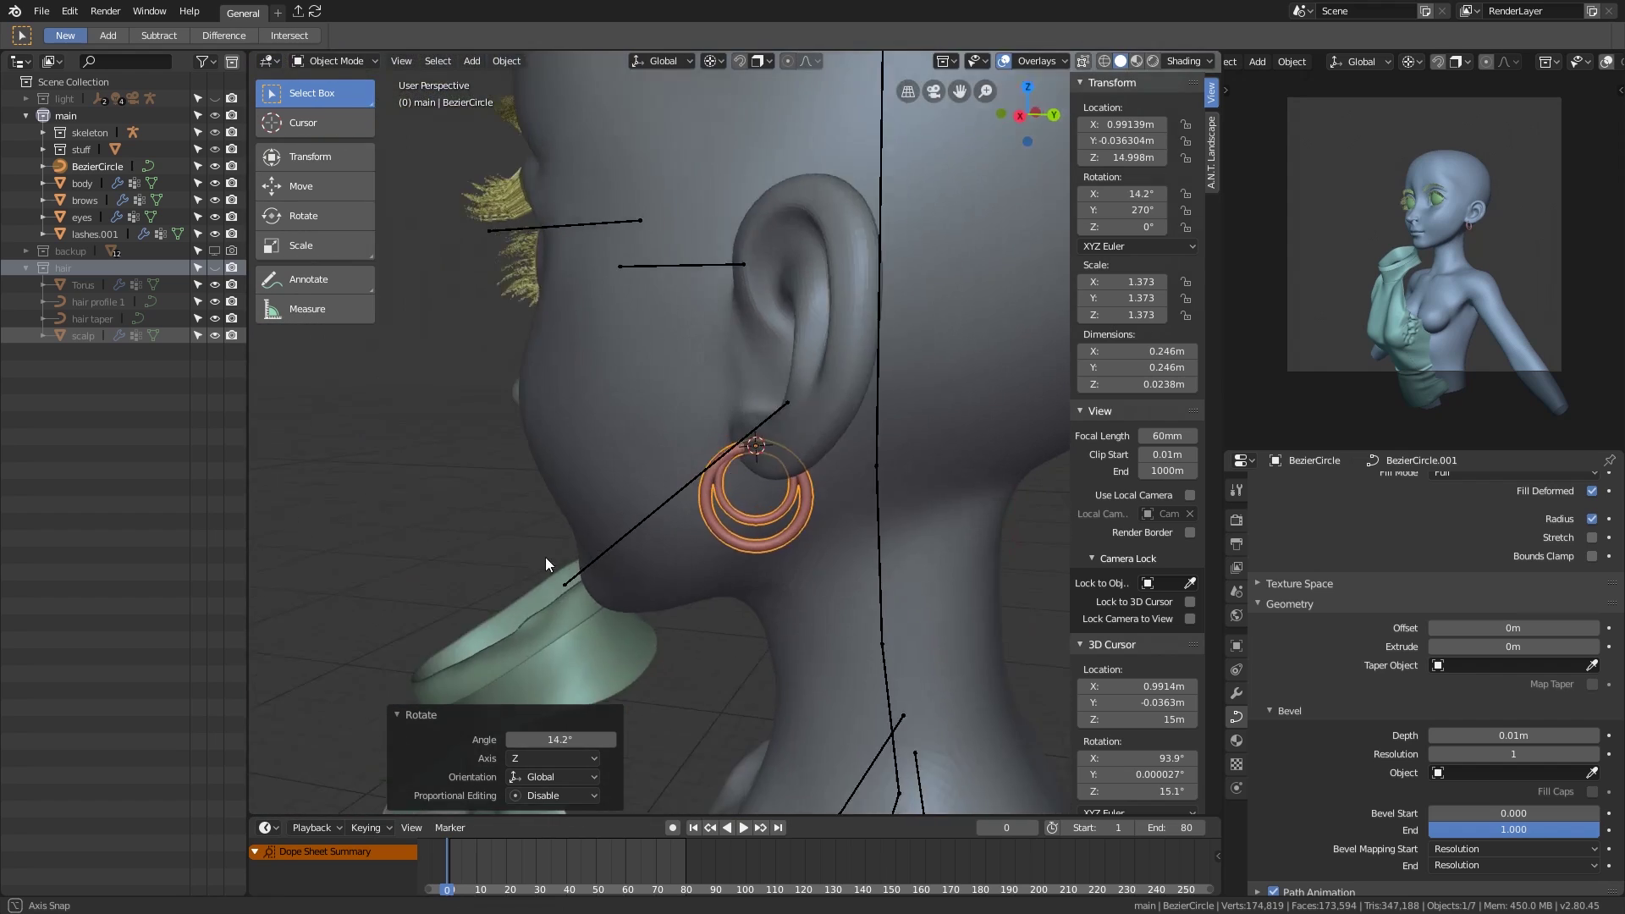
Step: Give the earring the "earings" material with a peach base color, metallic about 0.989, specular 0 and roughness about 0.249
left_click(1236, 740)
left_click(1317, 628)
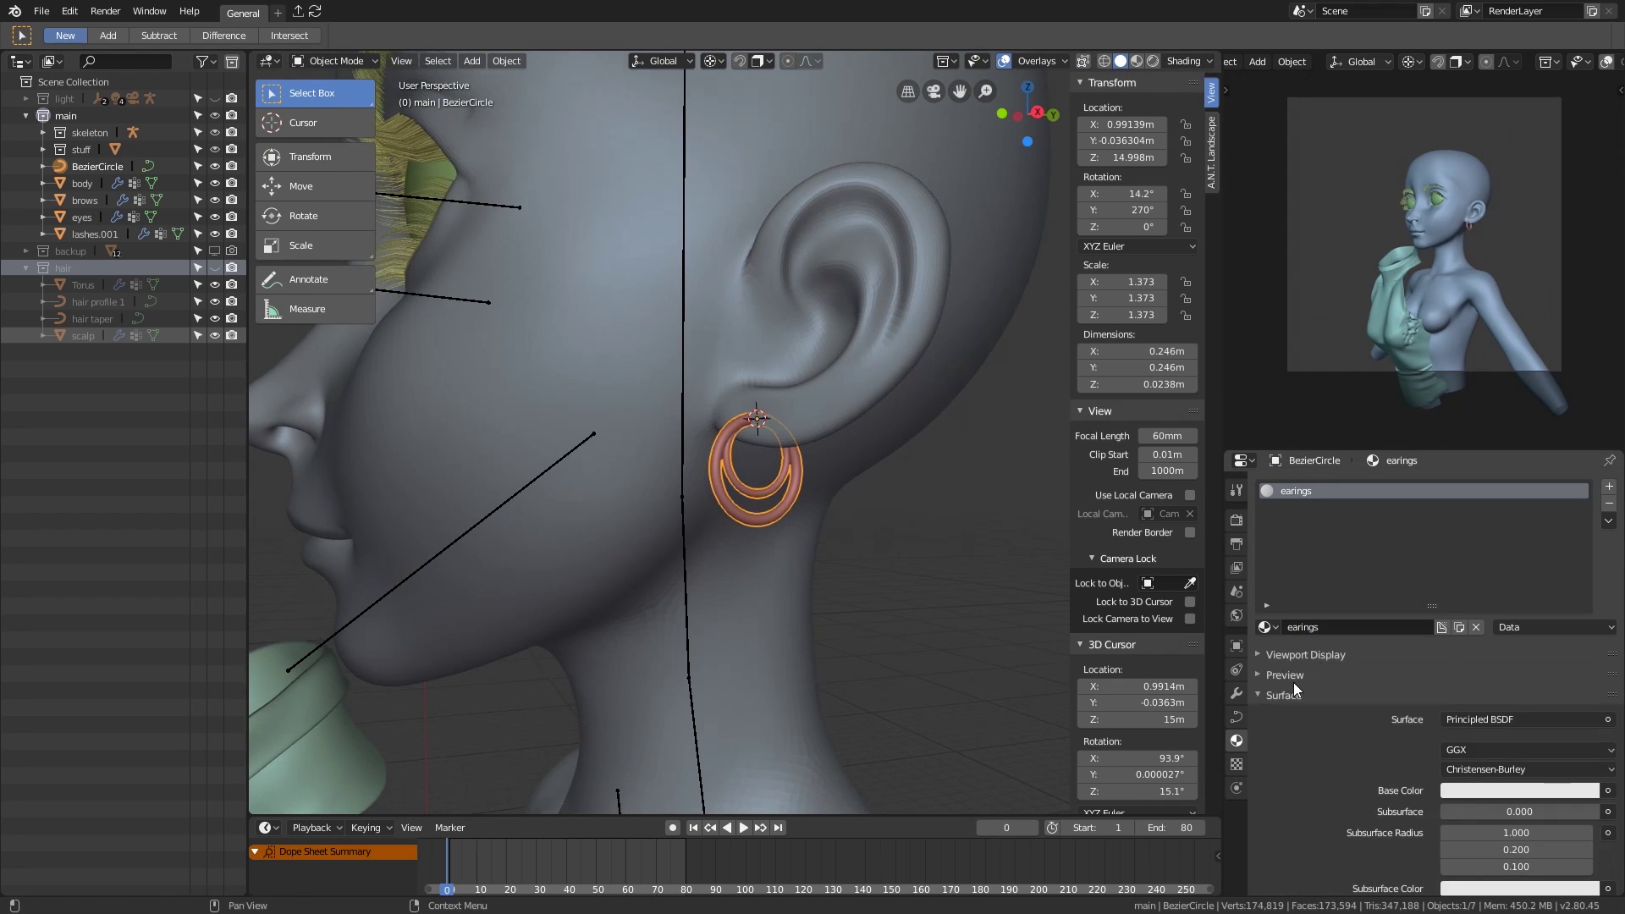
scroll(1496, 726, "down", 2)
left_click(1496, 723)
left_click_drag(1519, 841, 1595, 841)
scroll(1547, 806, "down", 2)
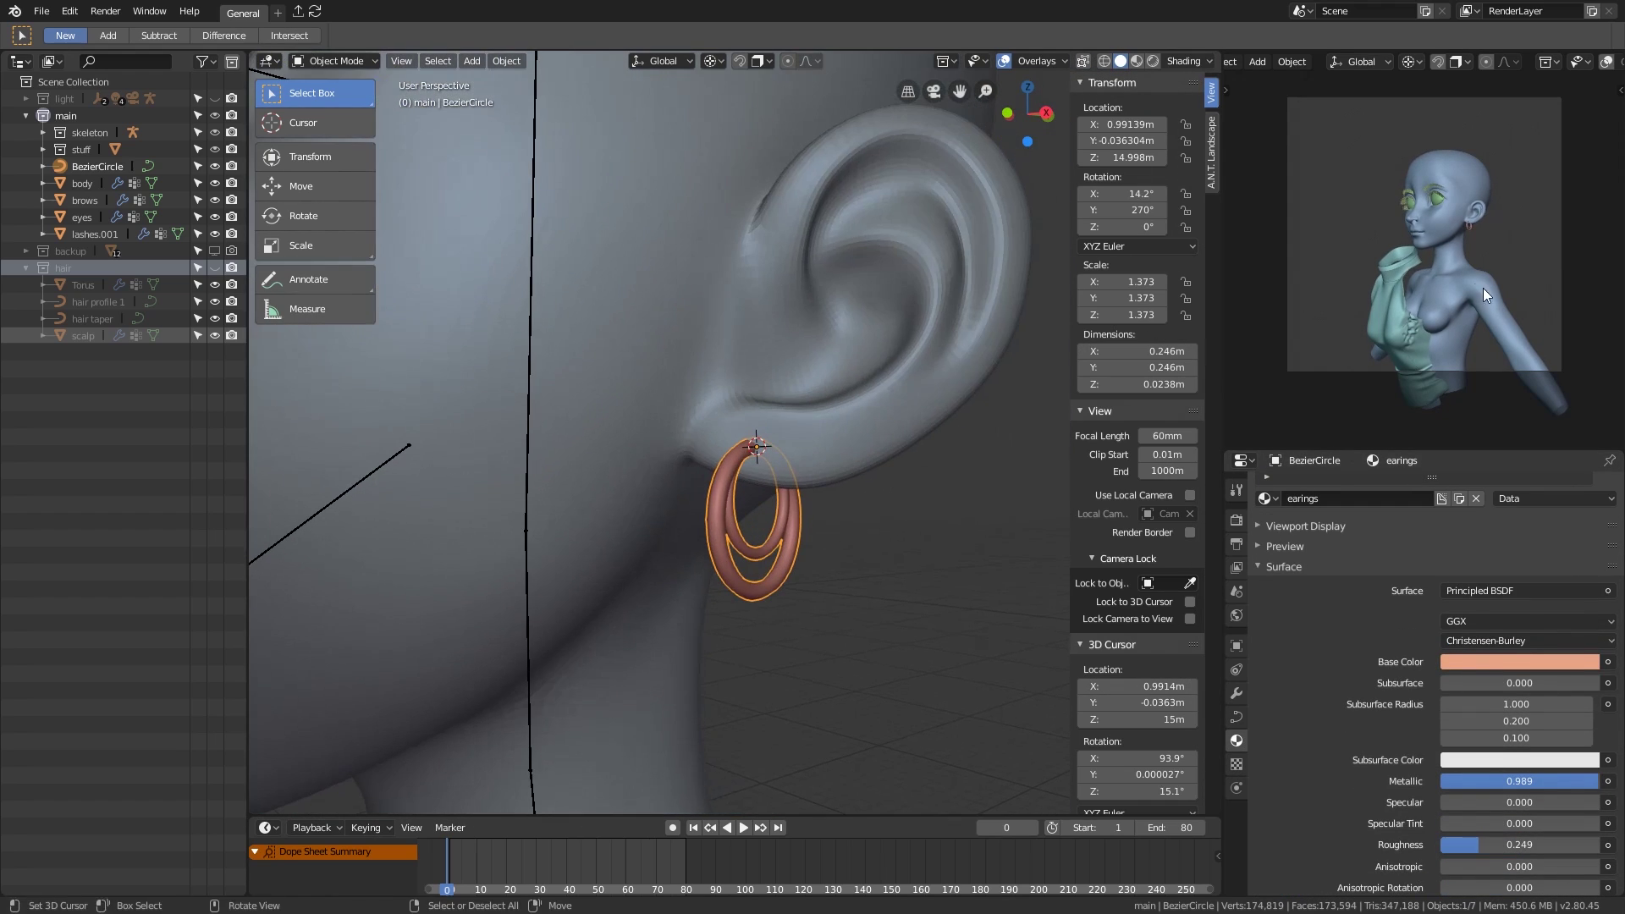
Step: Shift the earring material's base color to a pinkish red while previewing the ear in rendered shading
scroll(1482, 288, "up", 5)
key("shift+z")
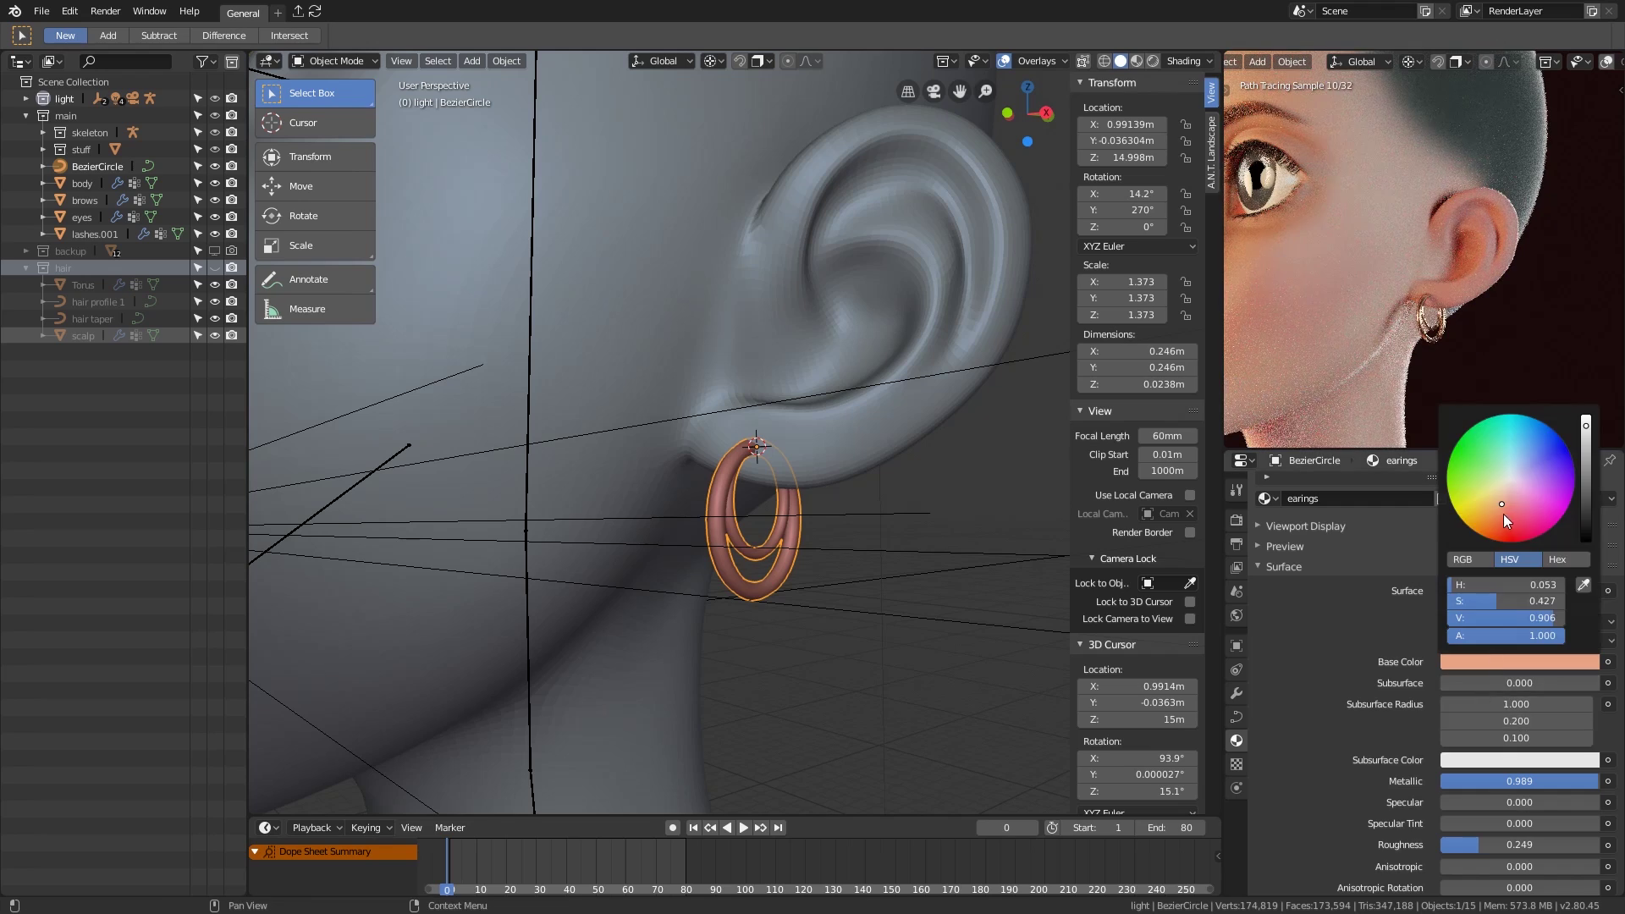
key("shift+z")
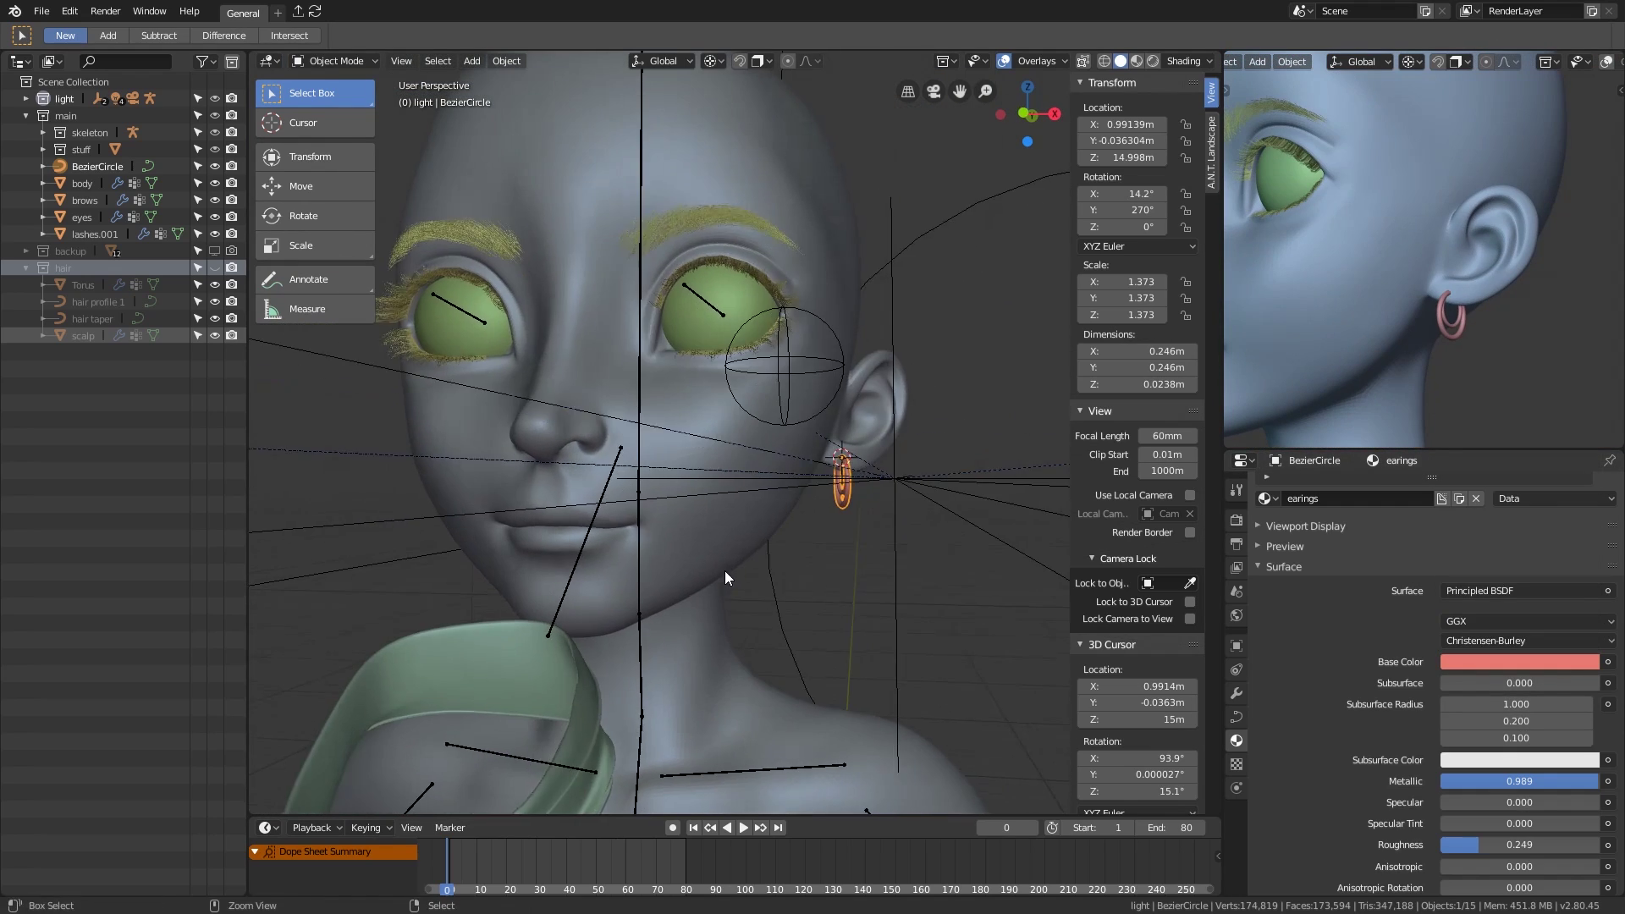
Step: Try mirroring the earring to the other ear with a Mirror modifier that uses the body as mirror object
left_click(1236, 693)
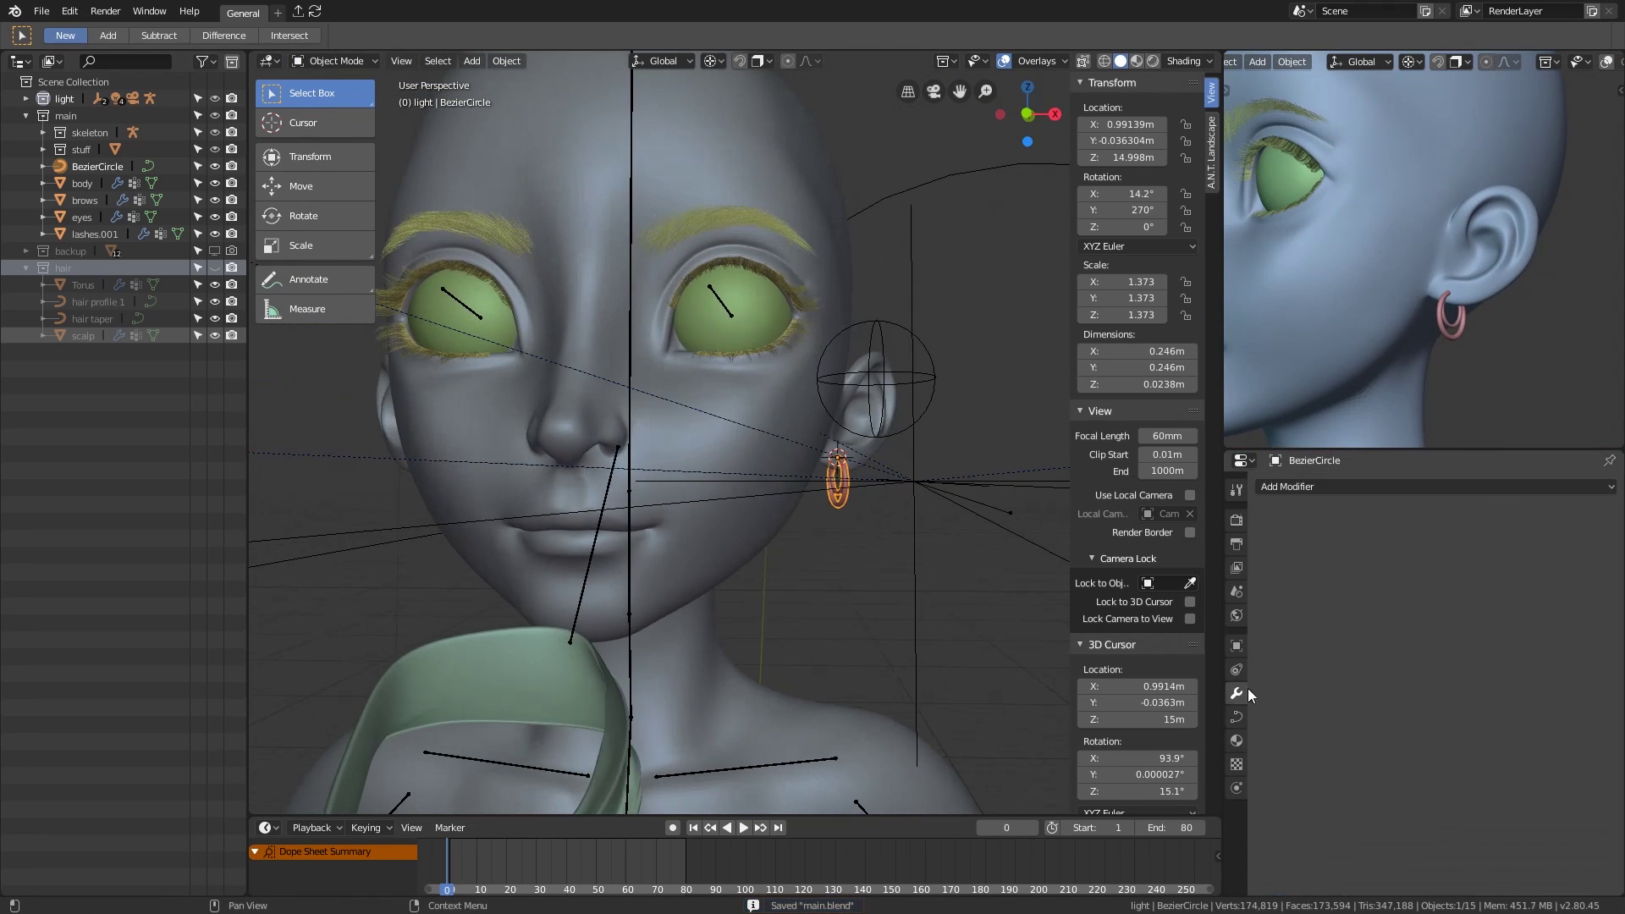
left_click(1339, 487)
left_click(1317, 619)
mouse_move(733, 540)
middle_mouse_down()
mouse_move(772, 551)
mouse_move(753, 546)
middle_mouse_up()
left_click(1338, 486)
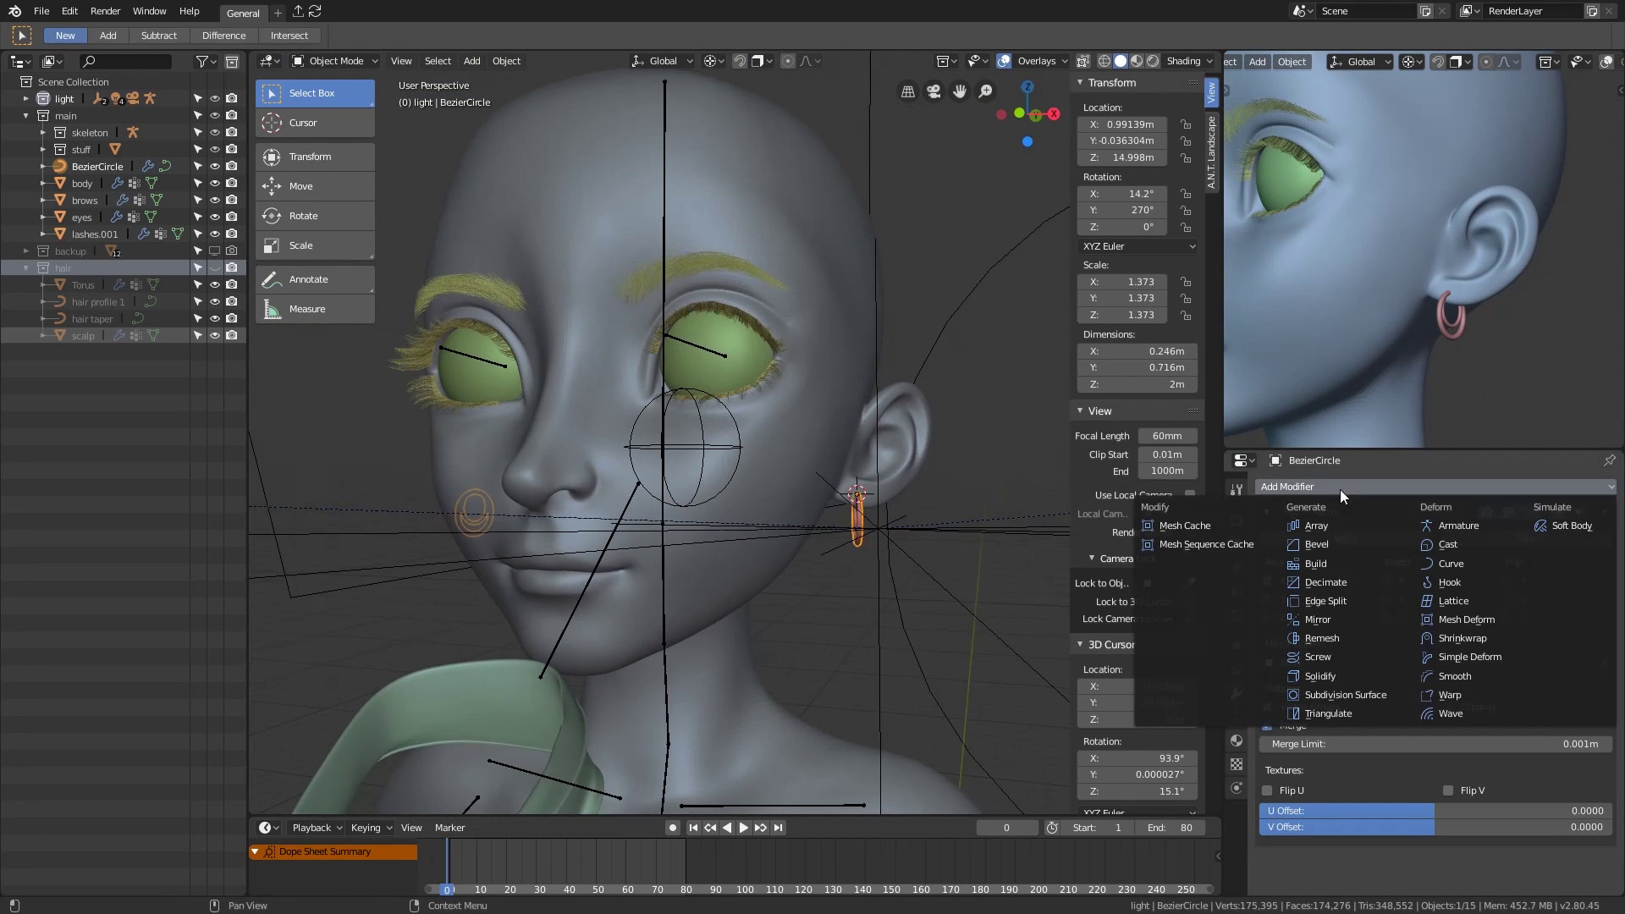
Step: Clear the earring's rotation and remove its Mirror modifier, converting the curve to a mesh
middle_click_drag(744, 487, 956, 519)
key("alt+r")
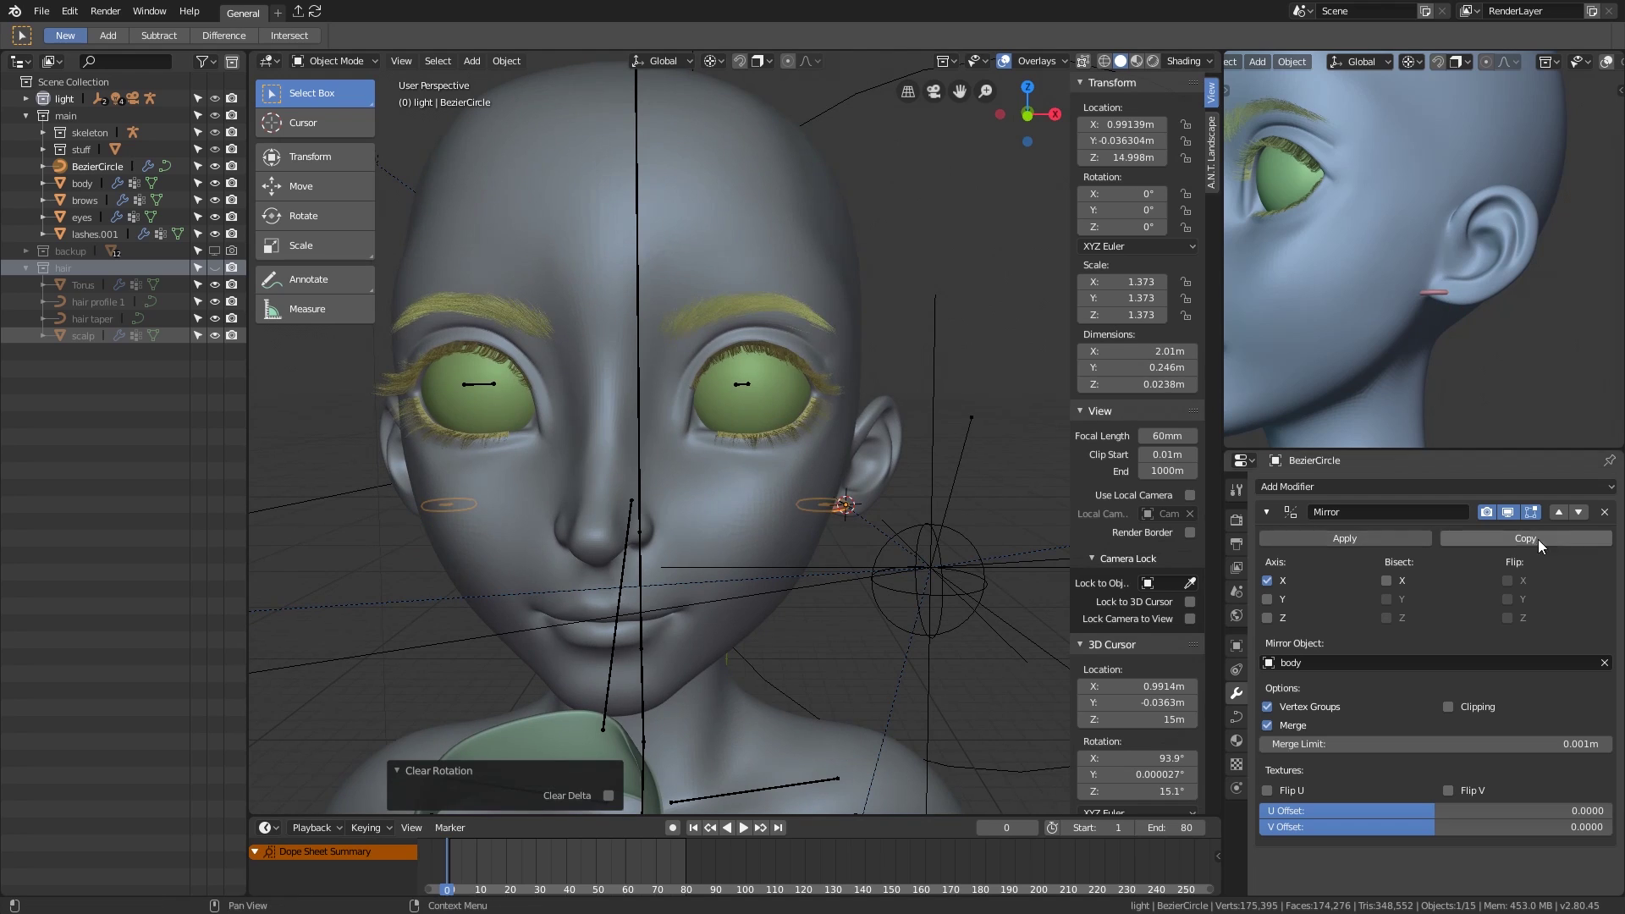
left_click(1604, 512)
key("alt+c")
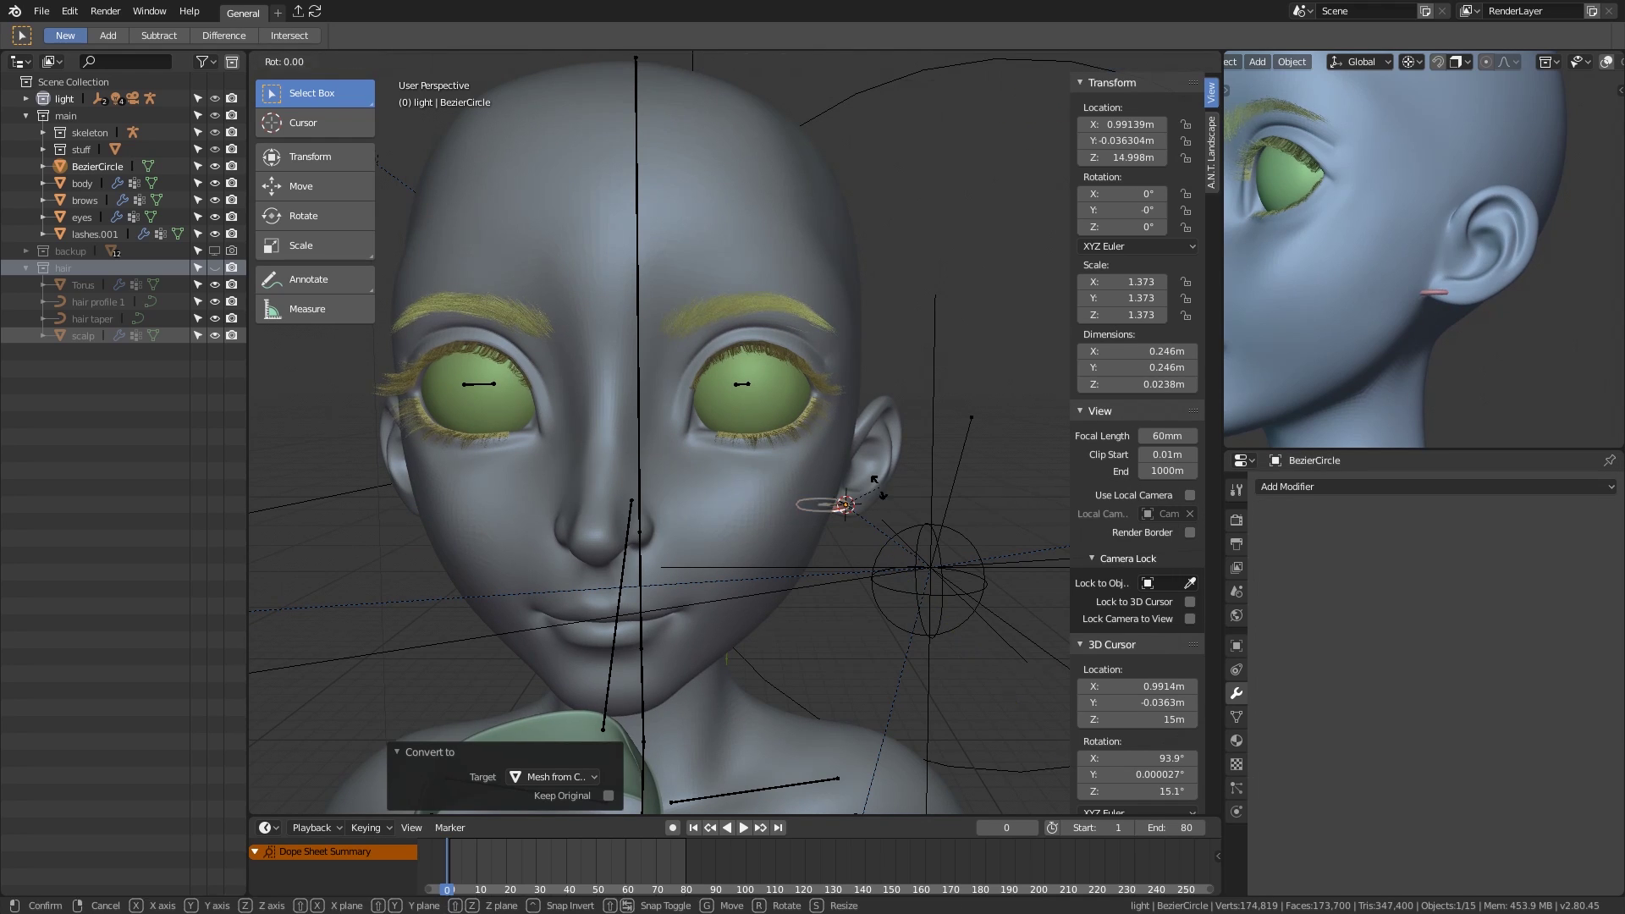
Step: Rotate the earring mesh to X 19.7° and Y -90°, then mirror it across the body with a Mirror modifier
left_click(878, 489)
middle_click_drag(877, 488, 846, 516)
left_click(1339, 486)
left_click(1318, 619)
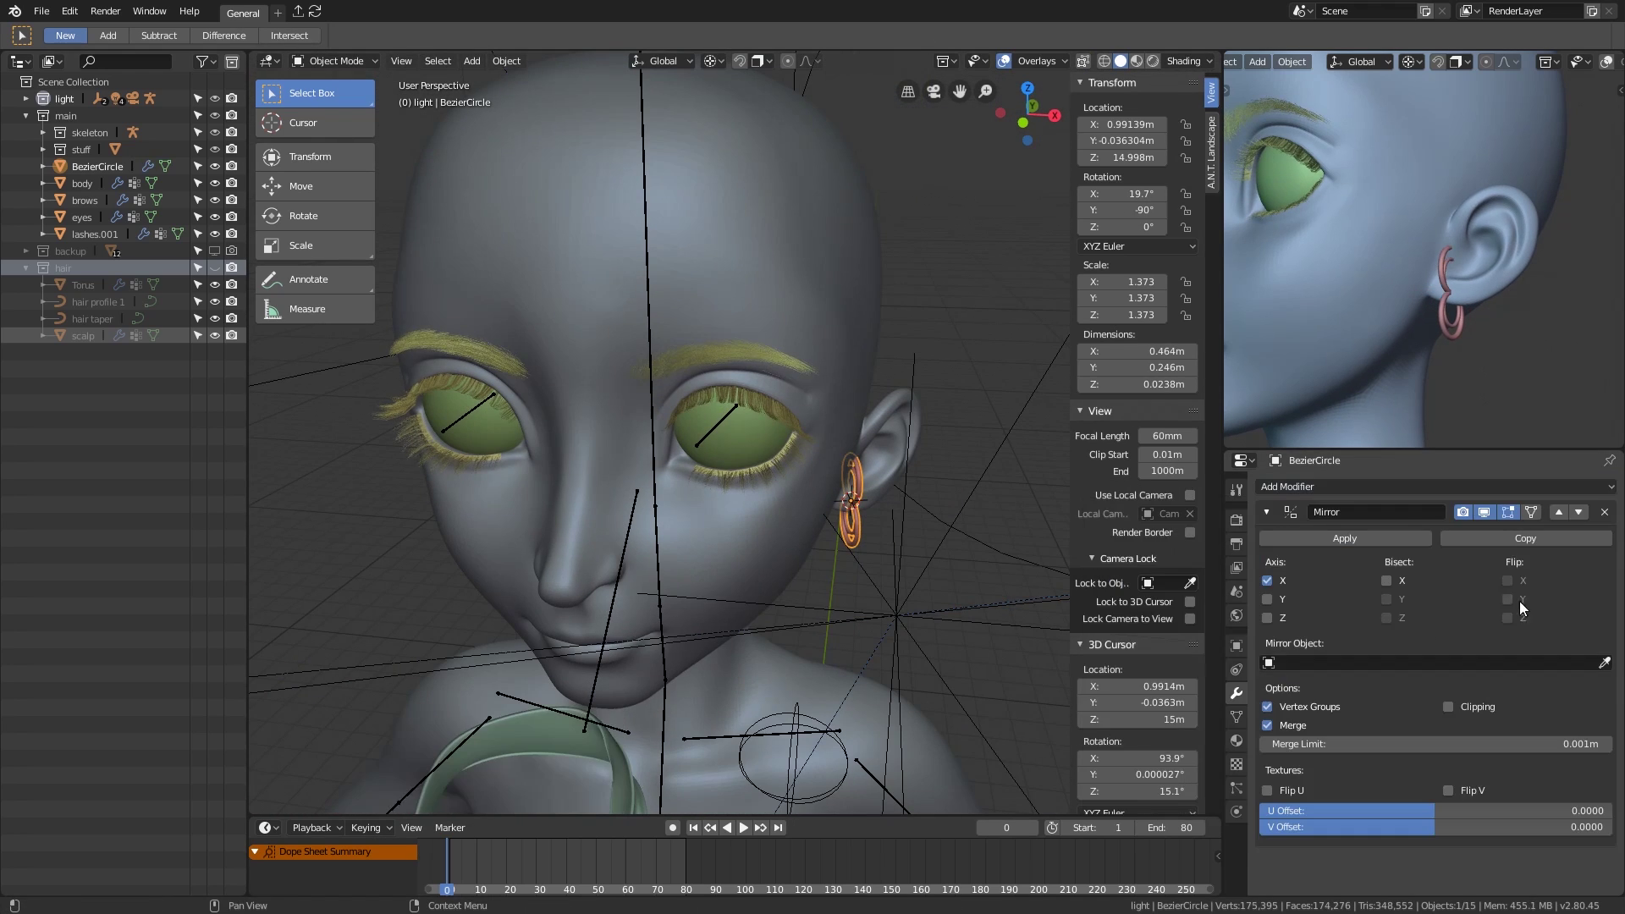
middle_click_drag(677, 507, 744, 479)
Step: Duplicate the eye bones in the skeleton's Edit Mode and place the copies at the earlobe in the side view
left_click(733, 414)
key("Tab")
key("KP_3")
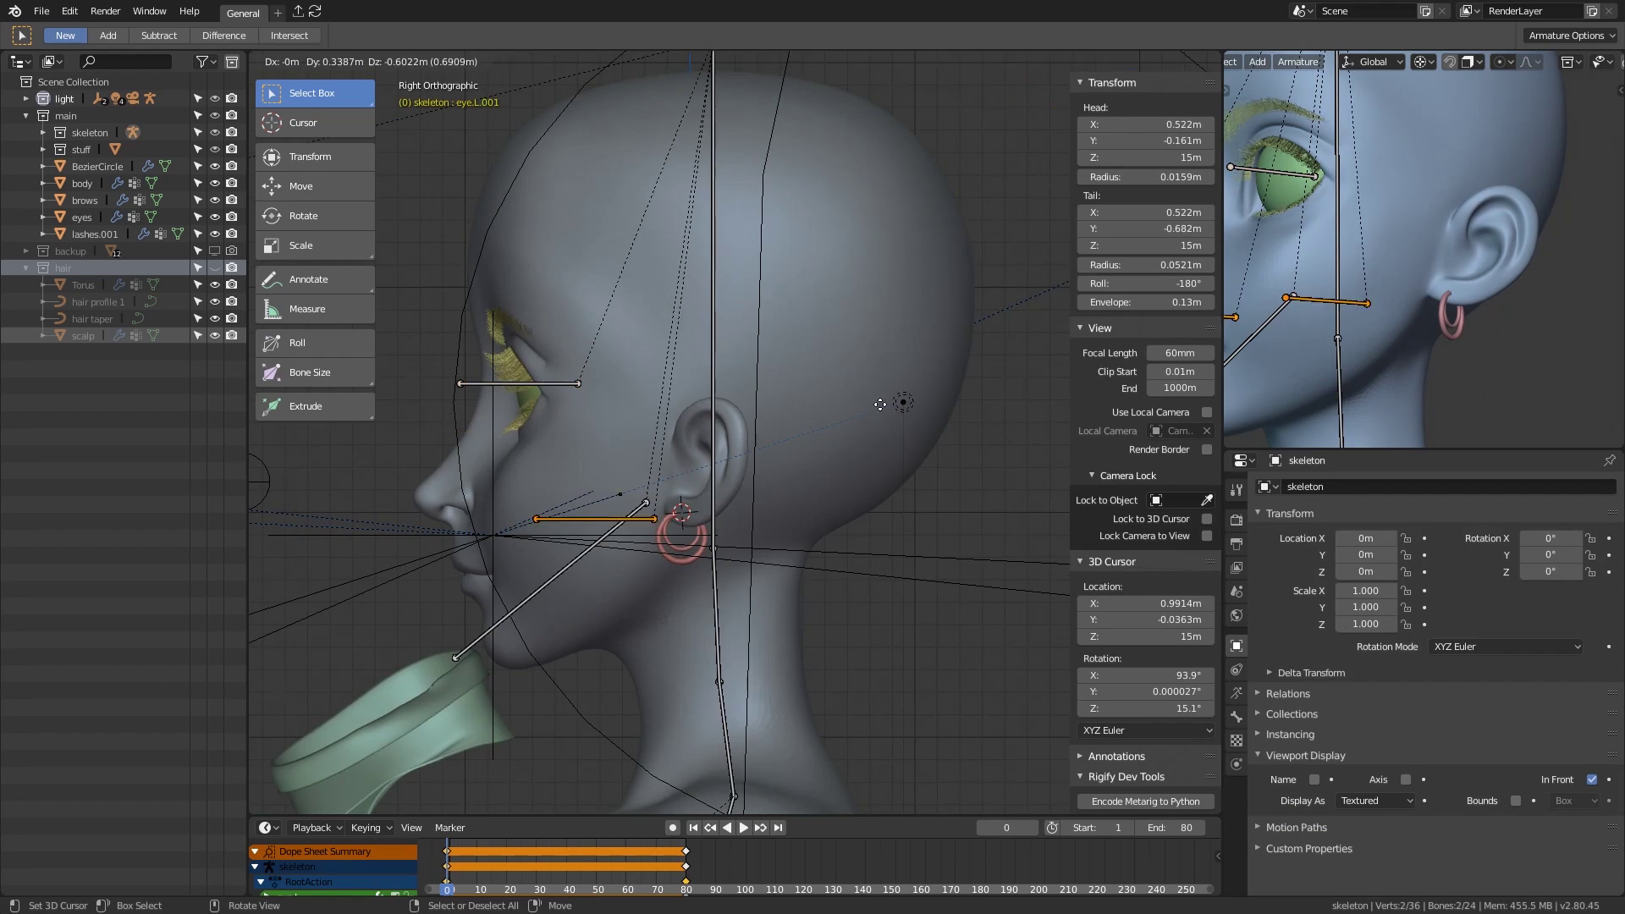
scroll(589, 472, "up", 4)
key("shift+d")
left_click(589, 472)
key("Return")
Step: Move the duplicated bones along the X axis to line up with the earrings
middle_click_drag(673, 449, 524, 504)
key("g")
key("x")
left_click(673, 435)
scroll(673, 435, "up", 3)
Step: Rename the bone at the character's left ear to ear.L
left_click(878, 519)
left_click(1348, 491)
type("ear.L")
key("Return")
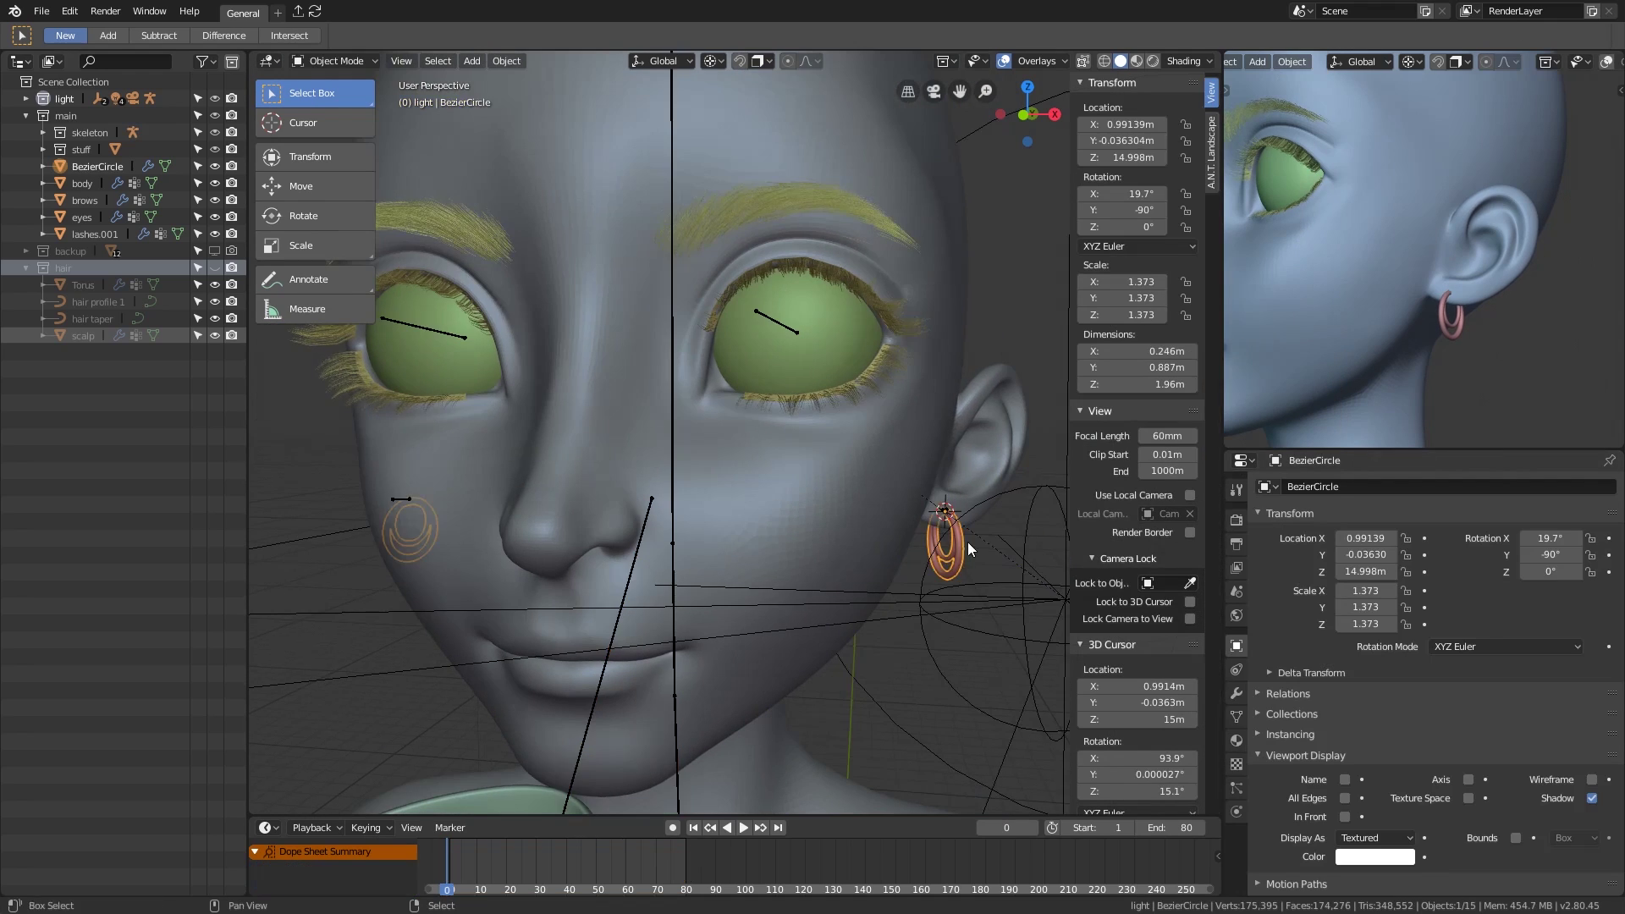
Step: Apply the earring's Mirror modifier and separate the linked mesh at the character's right ear into its own object
middle_click_drag(968, 542, 813, 558)
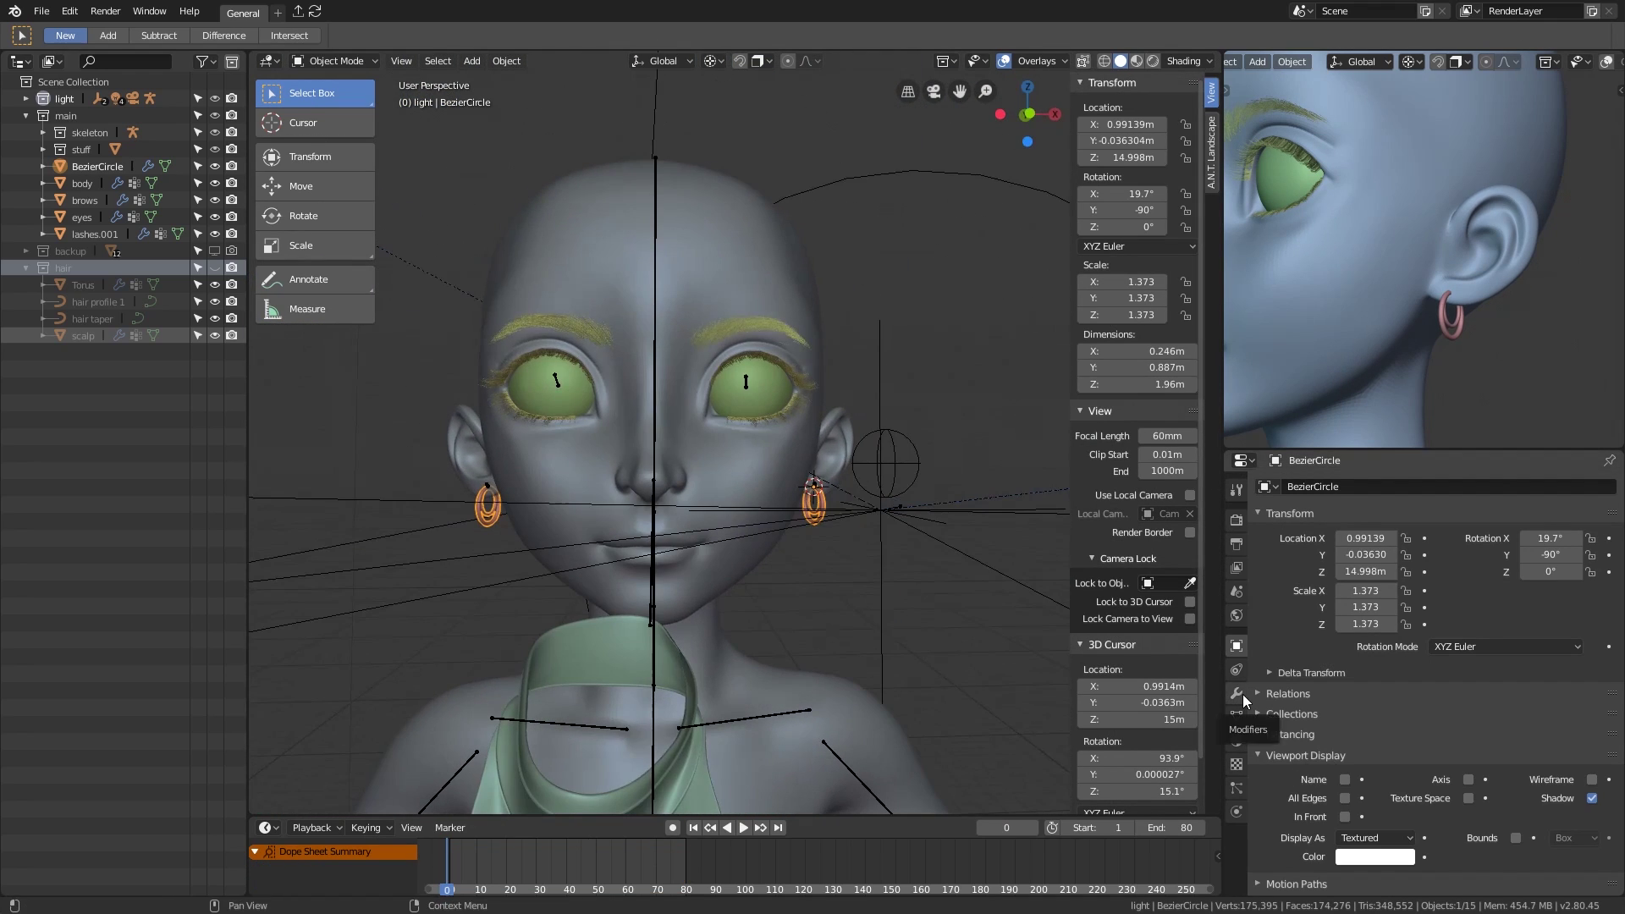
left_click(1237, 694)
left_click(1343, 539)
key("Tab")
key("ctrl+l")
key("KP_Decimal")
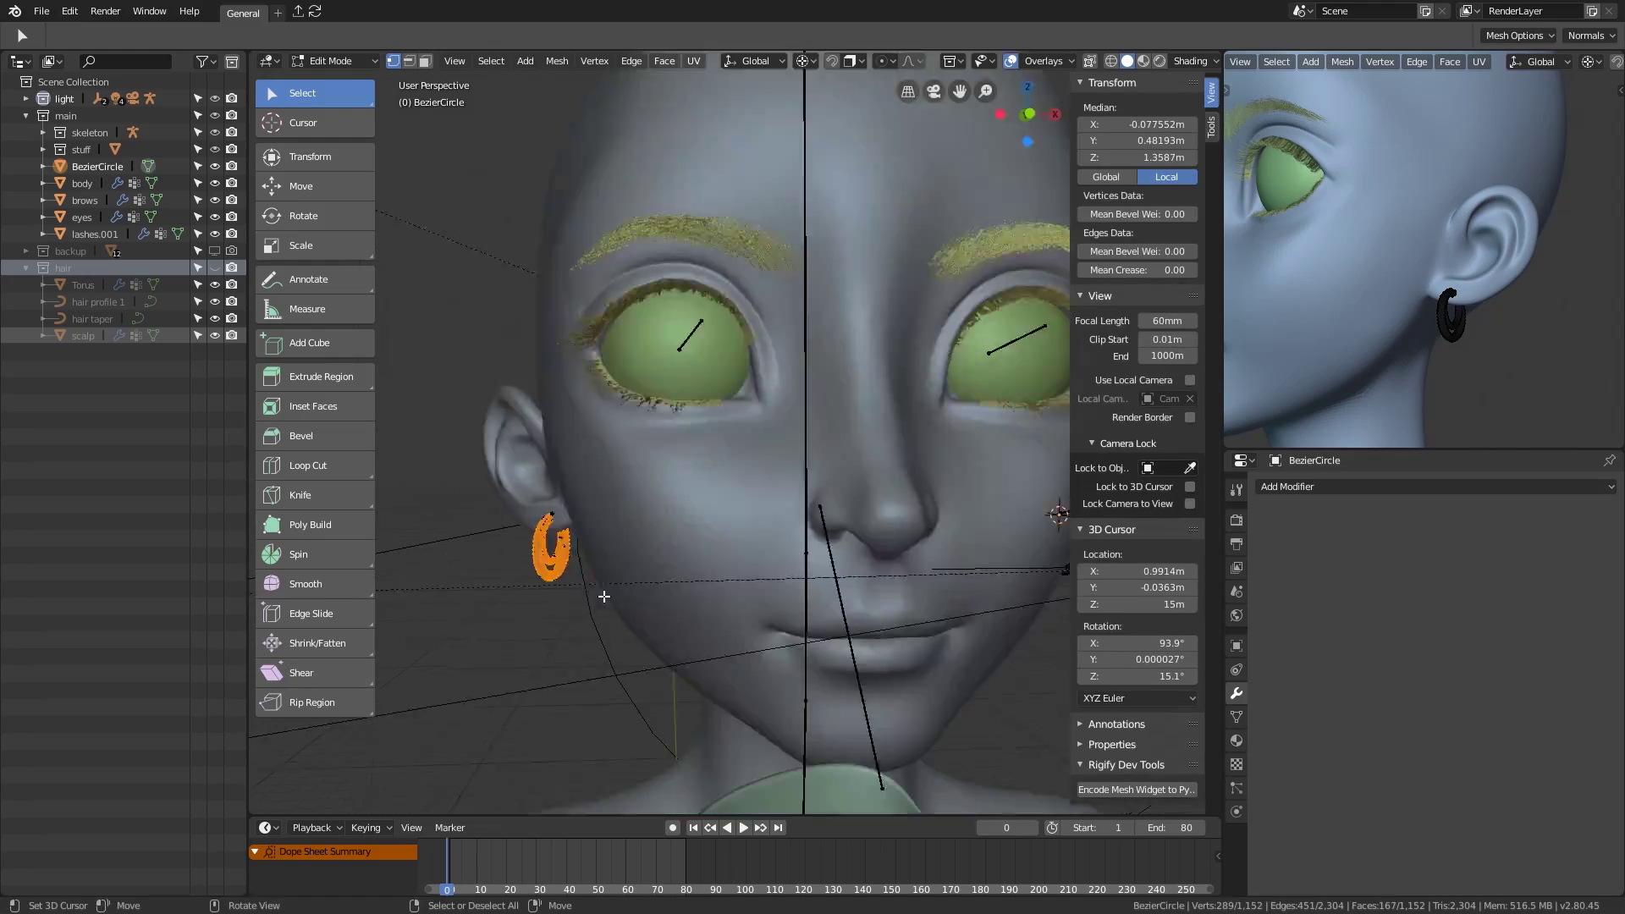
key("p")
left_click(624, 592)
Step: Place the 3D cursor at the top of the separated earring and set its origin to the cursor
middle_click_drag(624, 591, 740, 414)
scroll(739, 414, "up", 4)
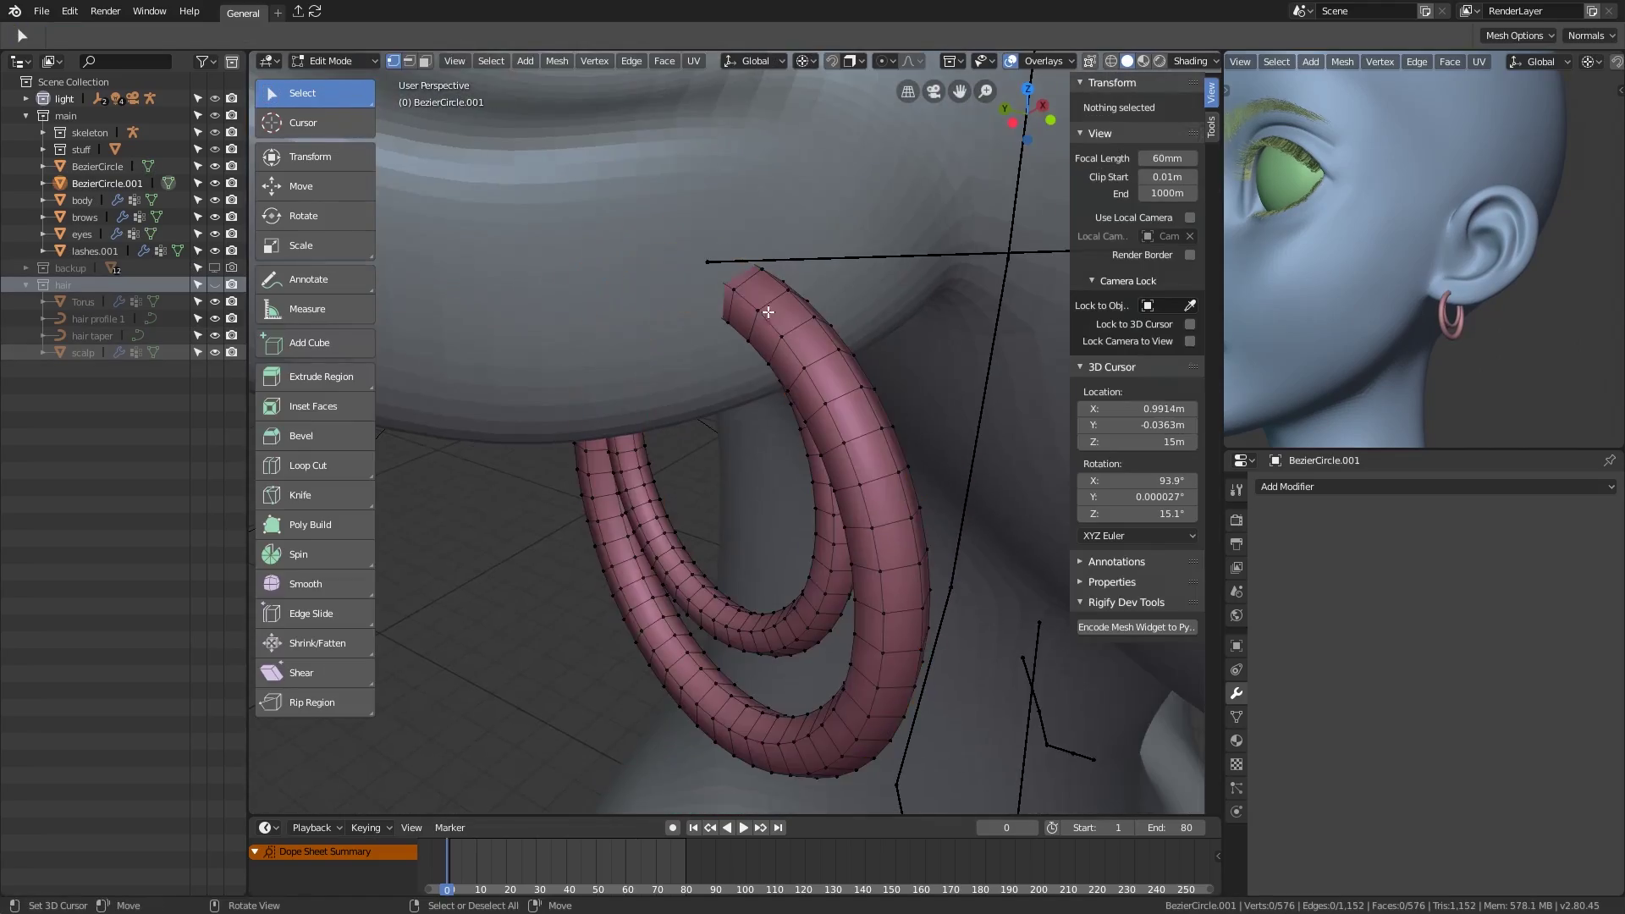
key("shift+z")
key("ctrl+Tab")
left_click(743, 279)
key("F3")
type("set or")
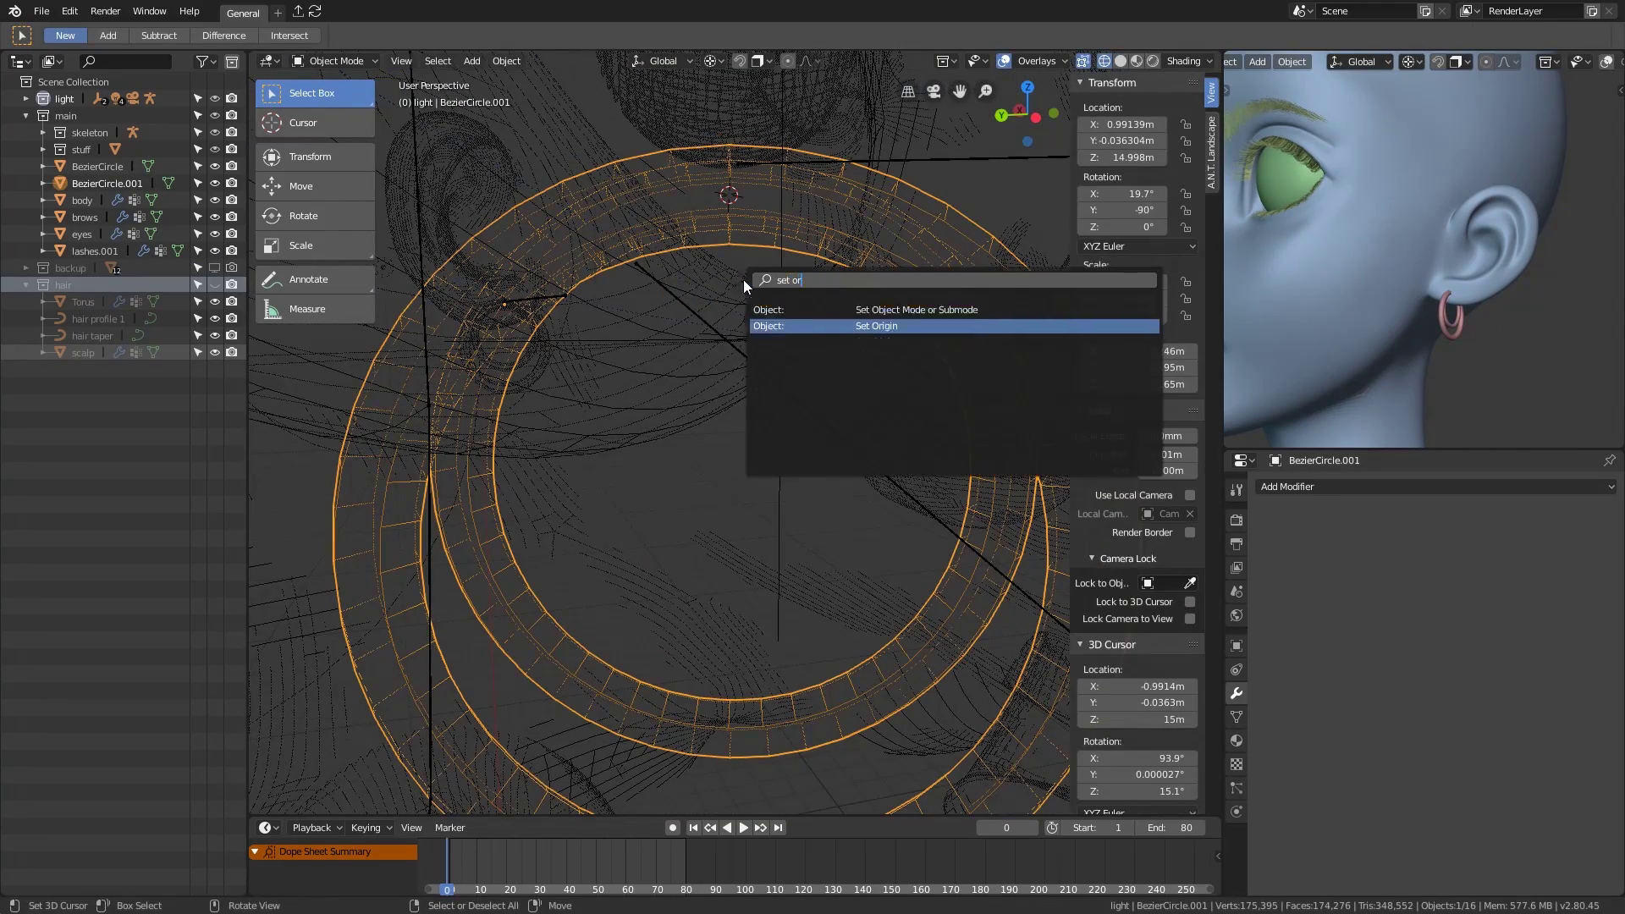
key("Return")
Step: Delete the separated earring at the character's right ear
key("shift+z")
key("KP_1")
scroll(509, 435, "up", 4)
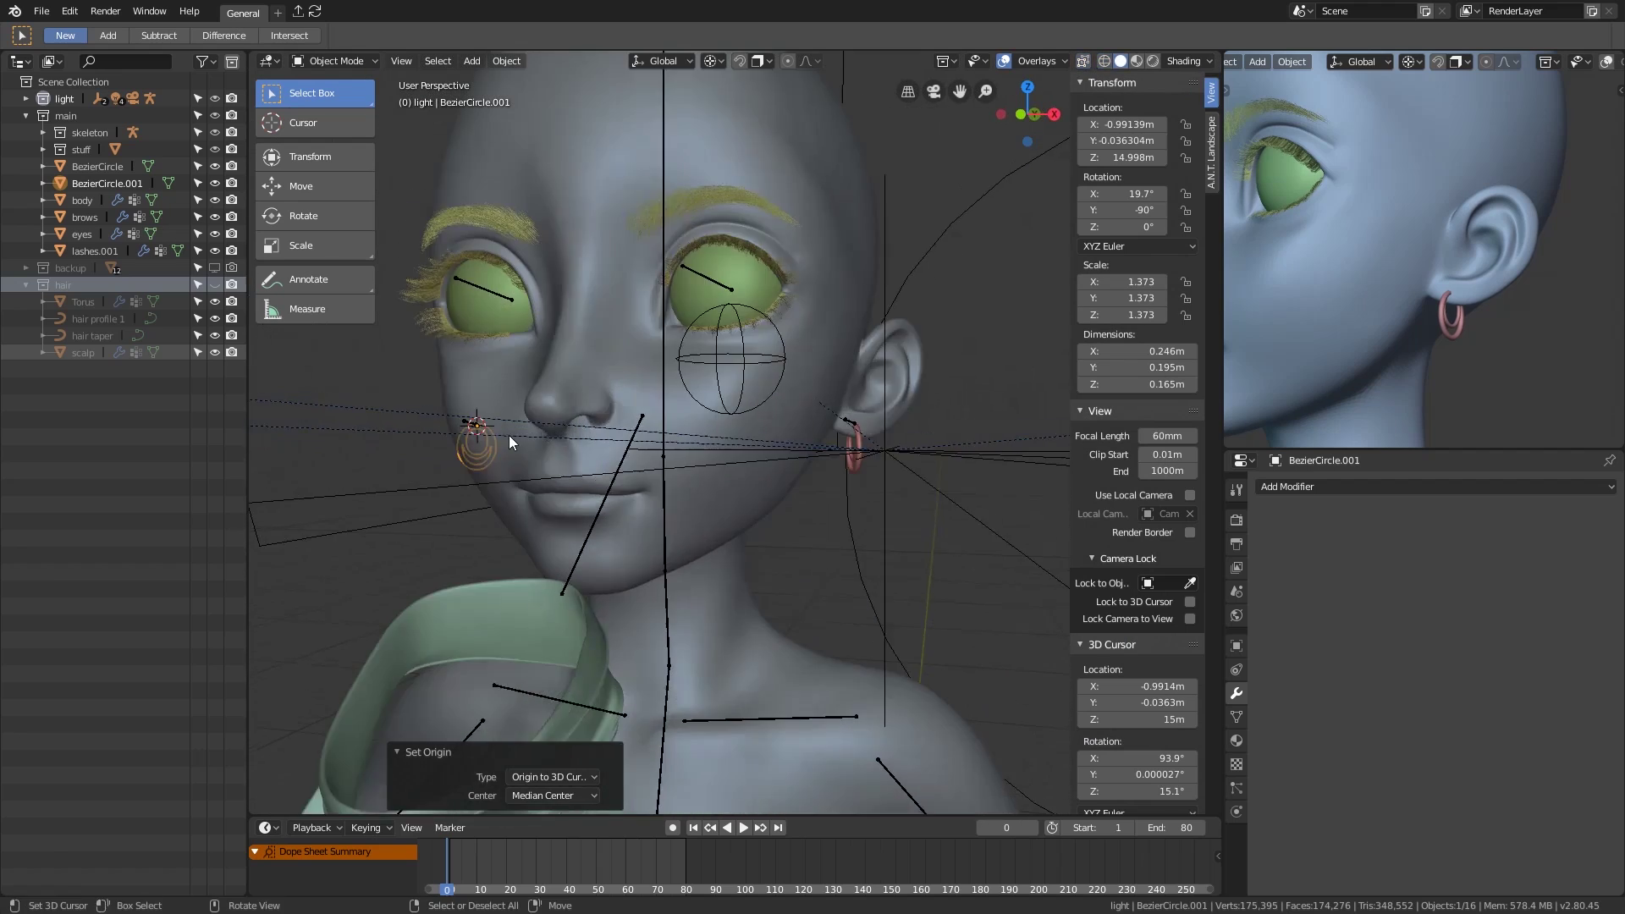
key("Delete")
Step: Reset the left earring's X rotation to 0°, then duplicate it and move the copy -1.99 m along X
left_click(860, 469)
key("KP_1")
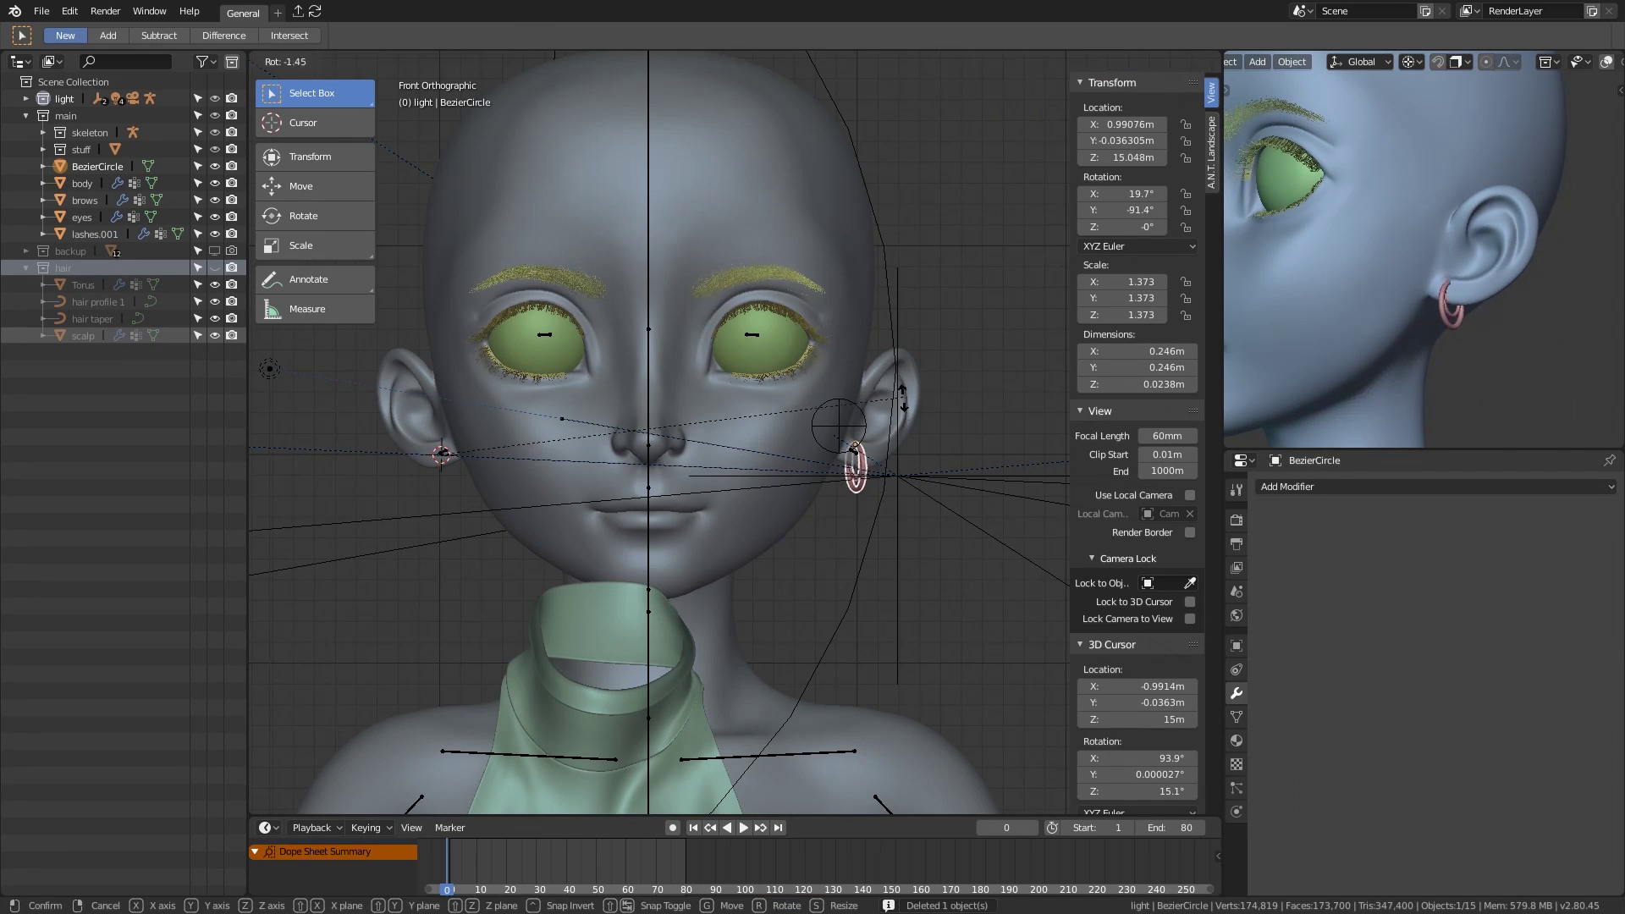
key("BackSpace")
key("shift+d")
key("Escape")
type("gx-1.99")
key("Return")
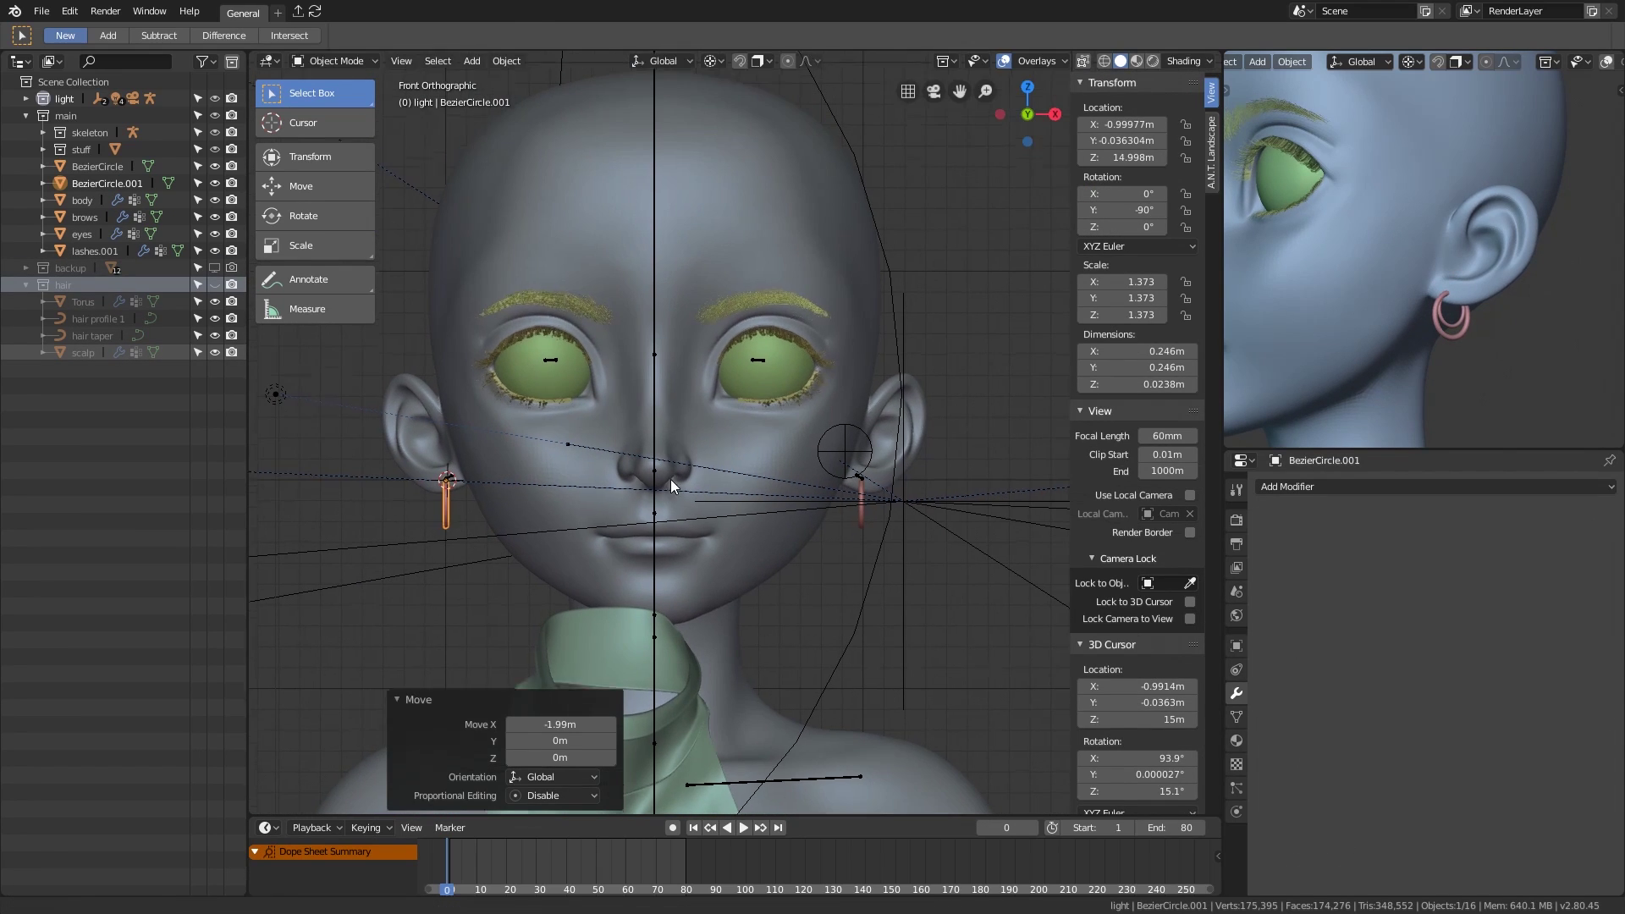
Step: Rename the right earring earing.R and the left one Earing.L
middle_click_drag(592, 474, 762, 507)
left_click(1237, 645)
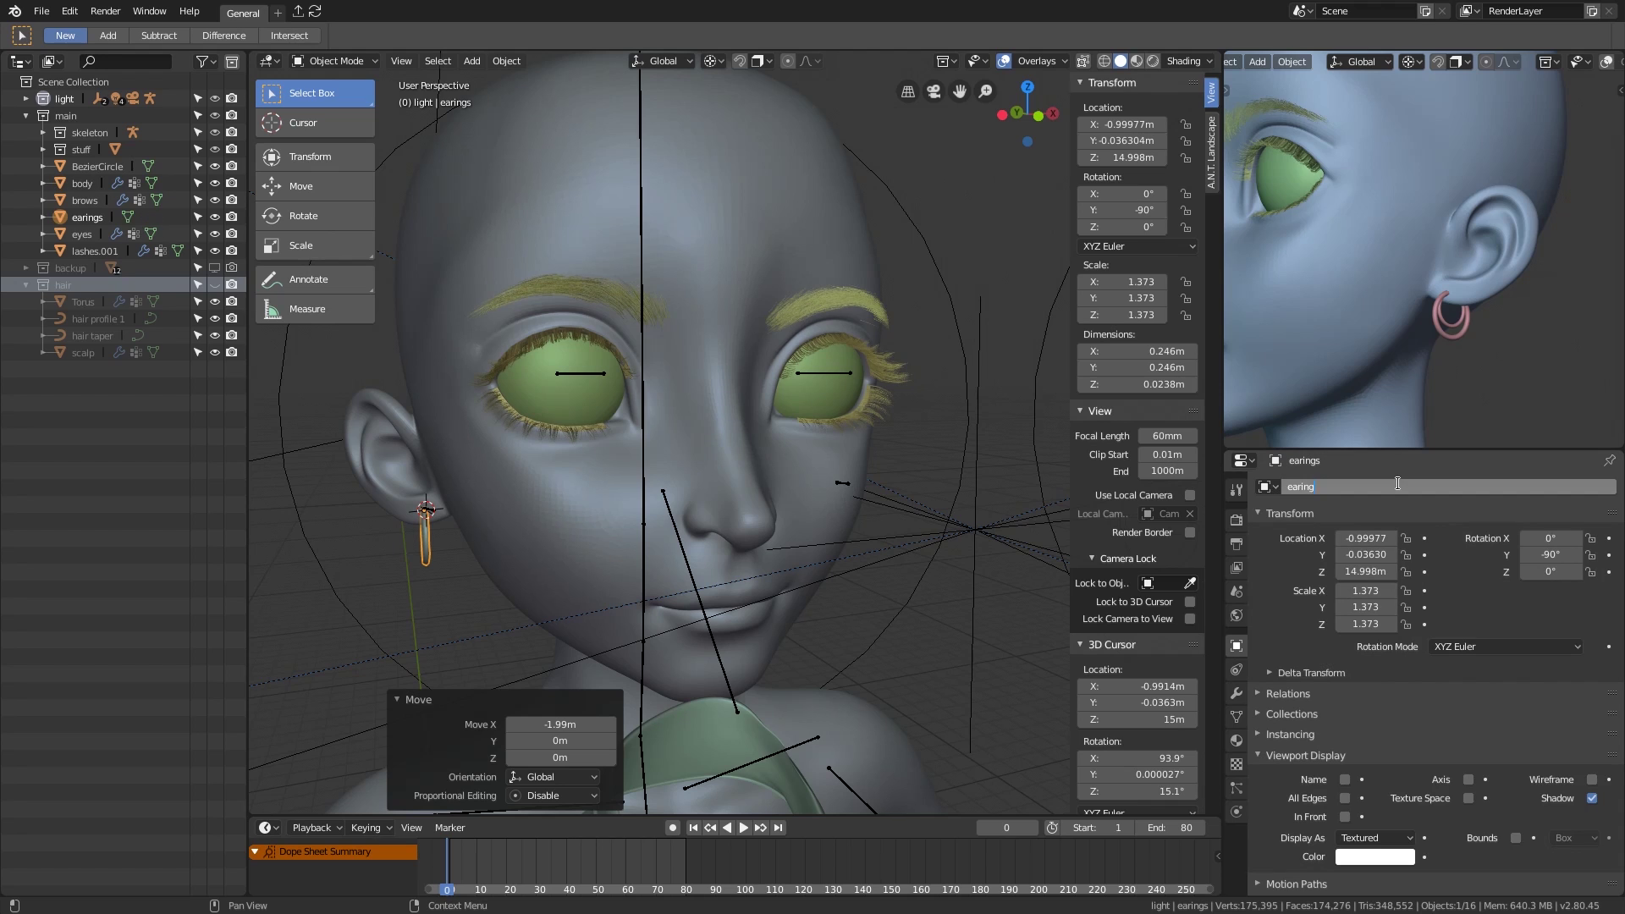
type(".R")
key("Return")
middle_click_drag(593, 496, 1015, 592)
Step: Add a Copy Location constraint to Earing.L that targets the skeleton's ear.L bone
left_click(1236, 693)
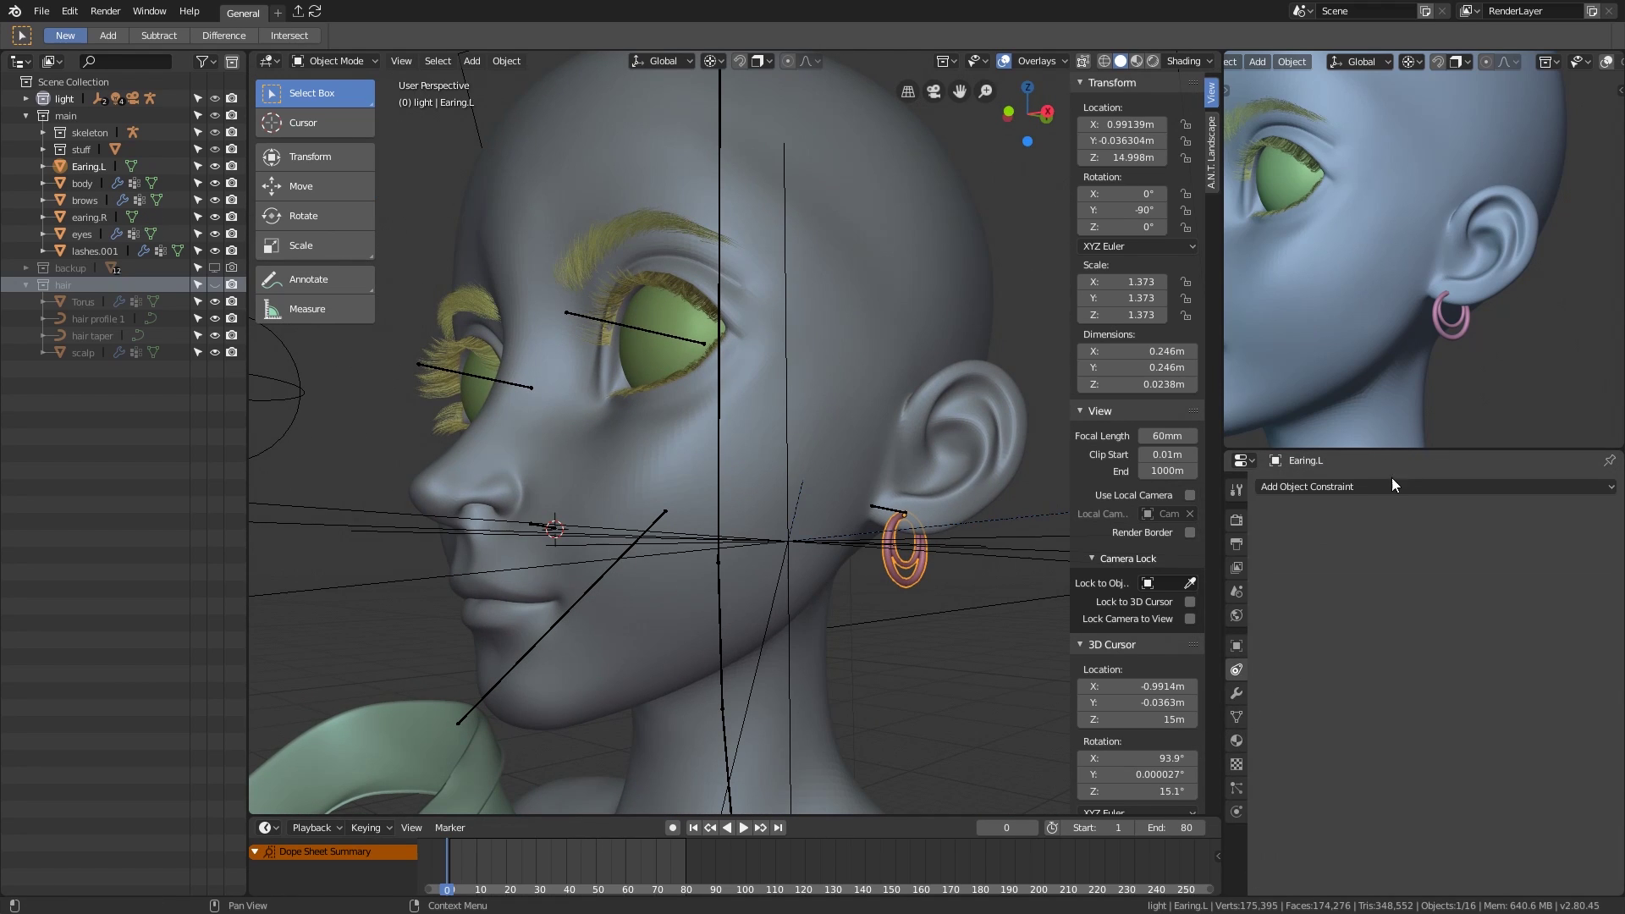
left_click(1392, 486)
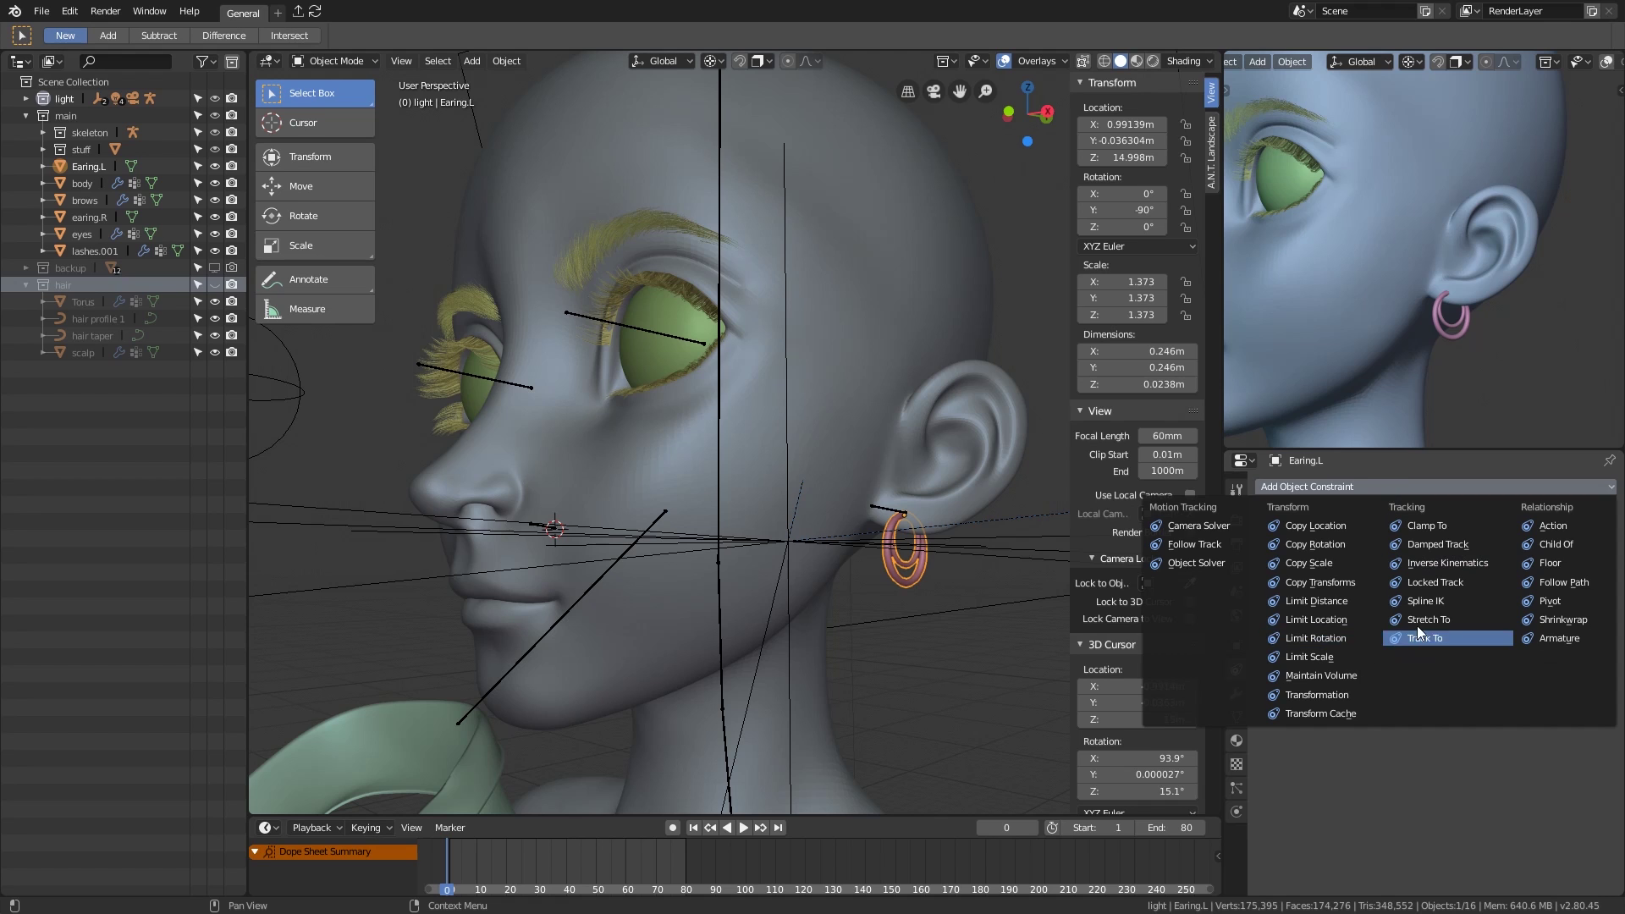
left_click(1315, 526)
middle_click_drag(881, 514, 939, 518)
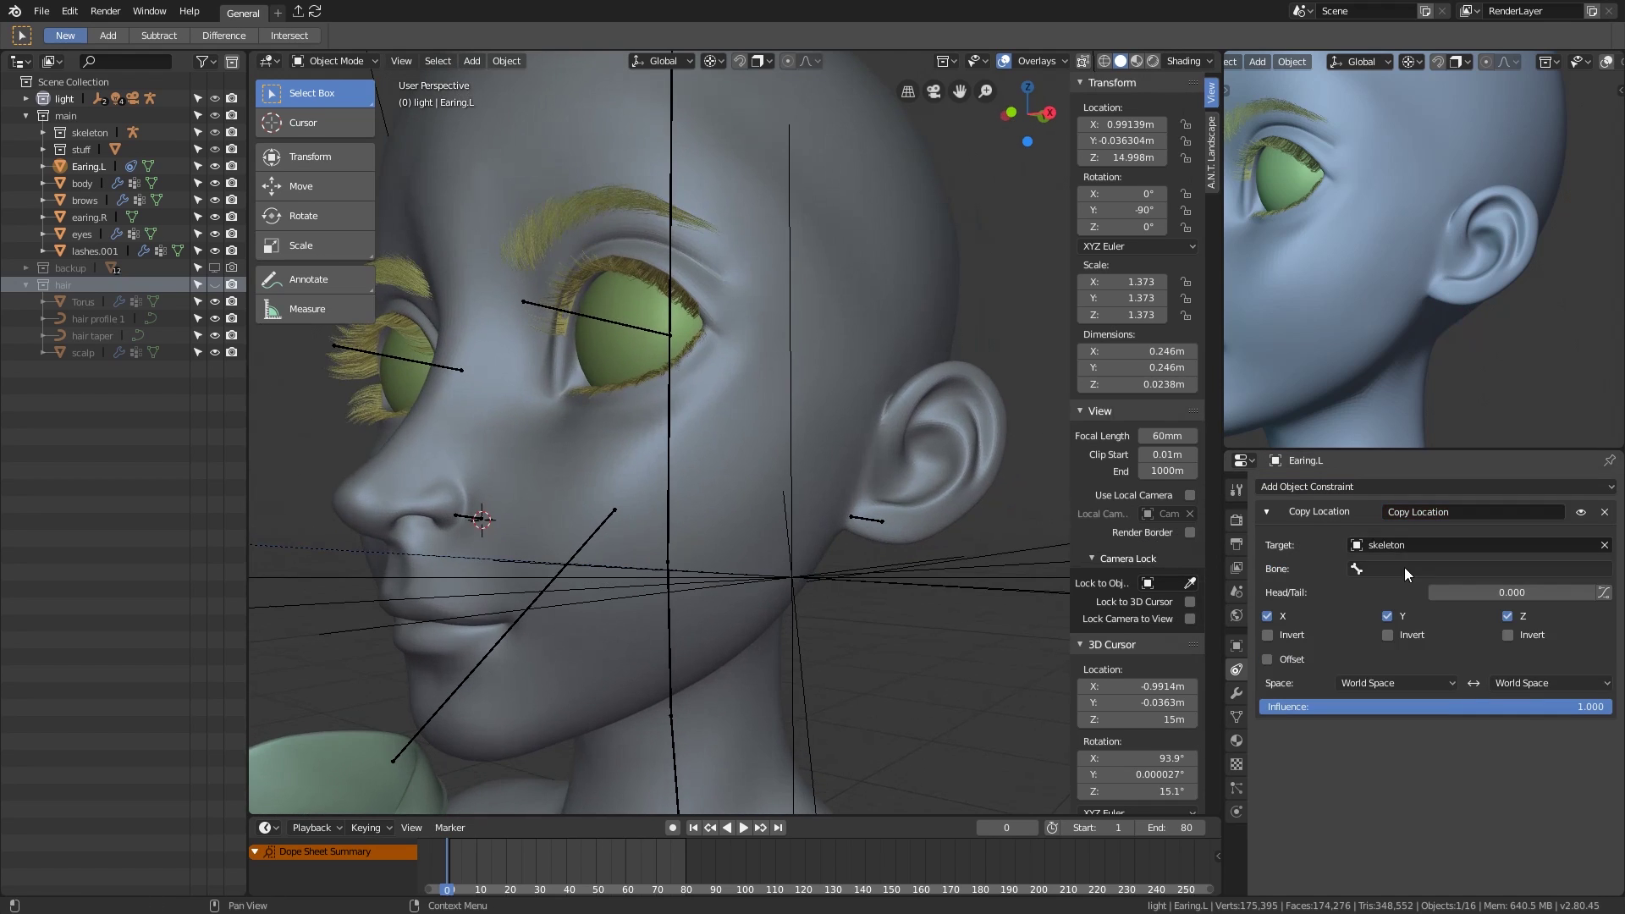
left_click(1481, 569)
left_click(1362, 606)
middle_click_drag(710, 356, 493, 539)
Step: Add a Copy Location constraint to earing.R that targets the skeleton's ear.R bone
left_click(662, 159)
key("ctrl+Tab")
key("ctrl+Tab")
left_click(482, 489)
left_click(1435, 487)
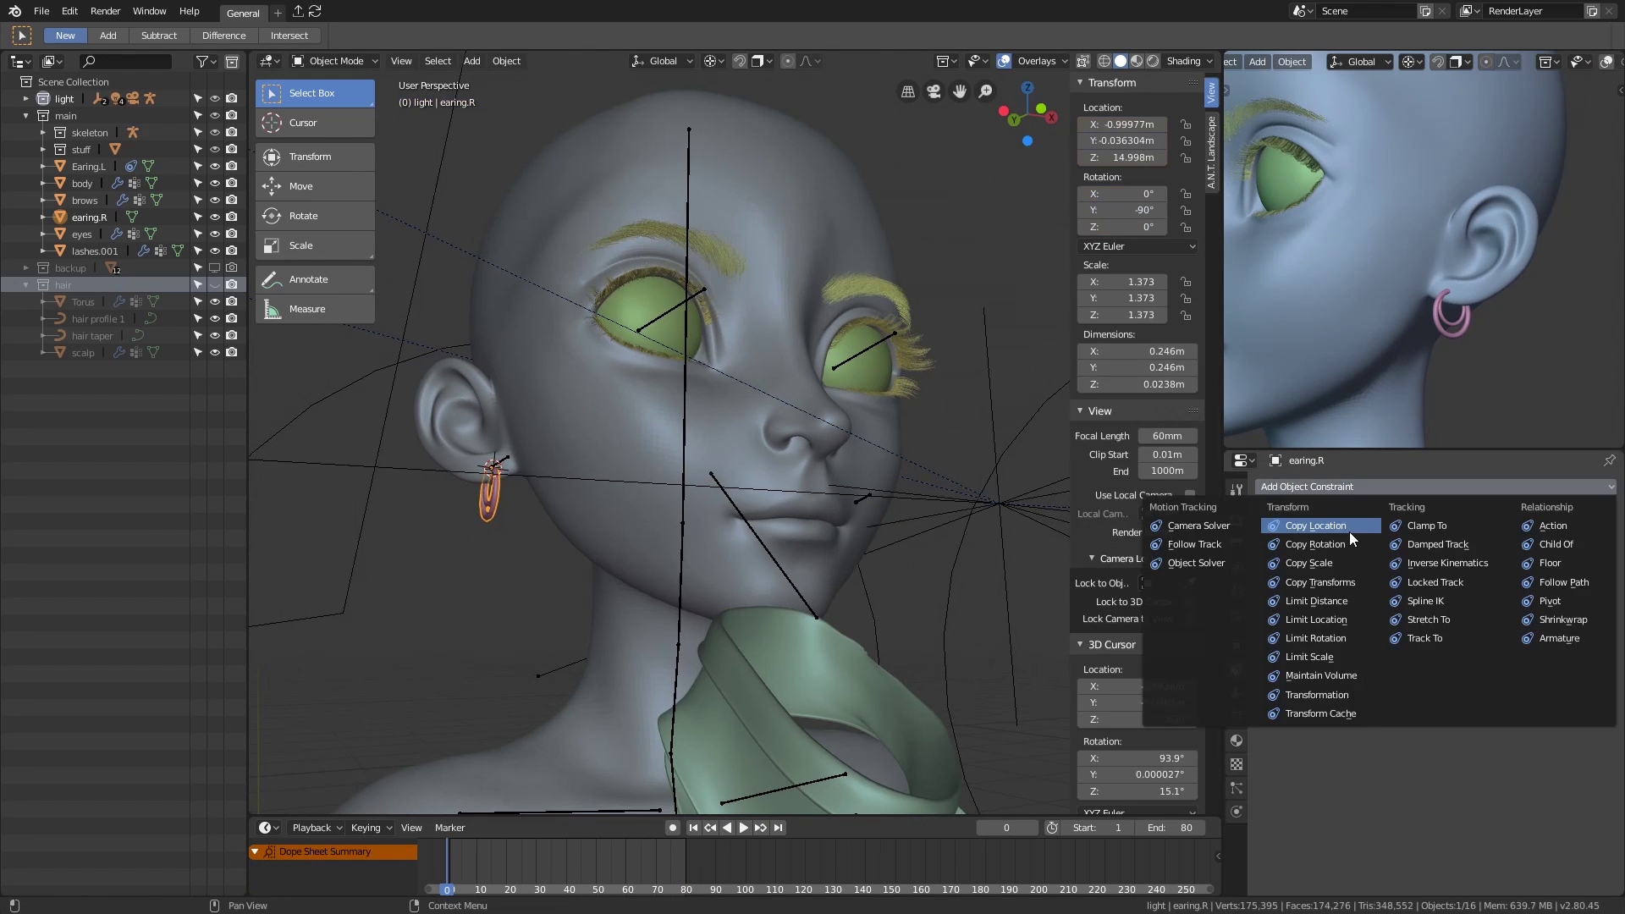
left_click(1315, 525)
left_click(508, 454)
left_click(1477, 569)
left_click(1396, 643)
Step: Scrub through the animation and check how both earrings follow the head
middle_click_drag(593, 508, 973, 542)
key("shift+Right")
left_click(506, 549)
left_click(1434, 486)
left_click(449, 873)
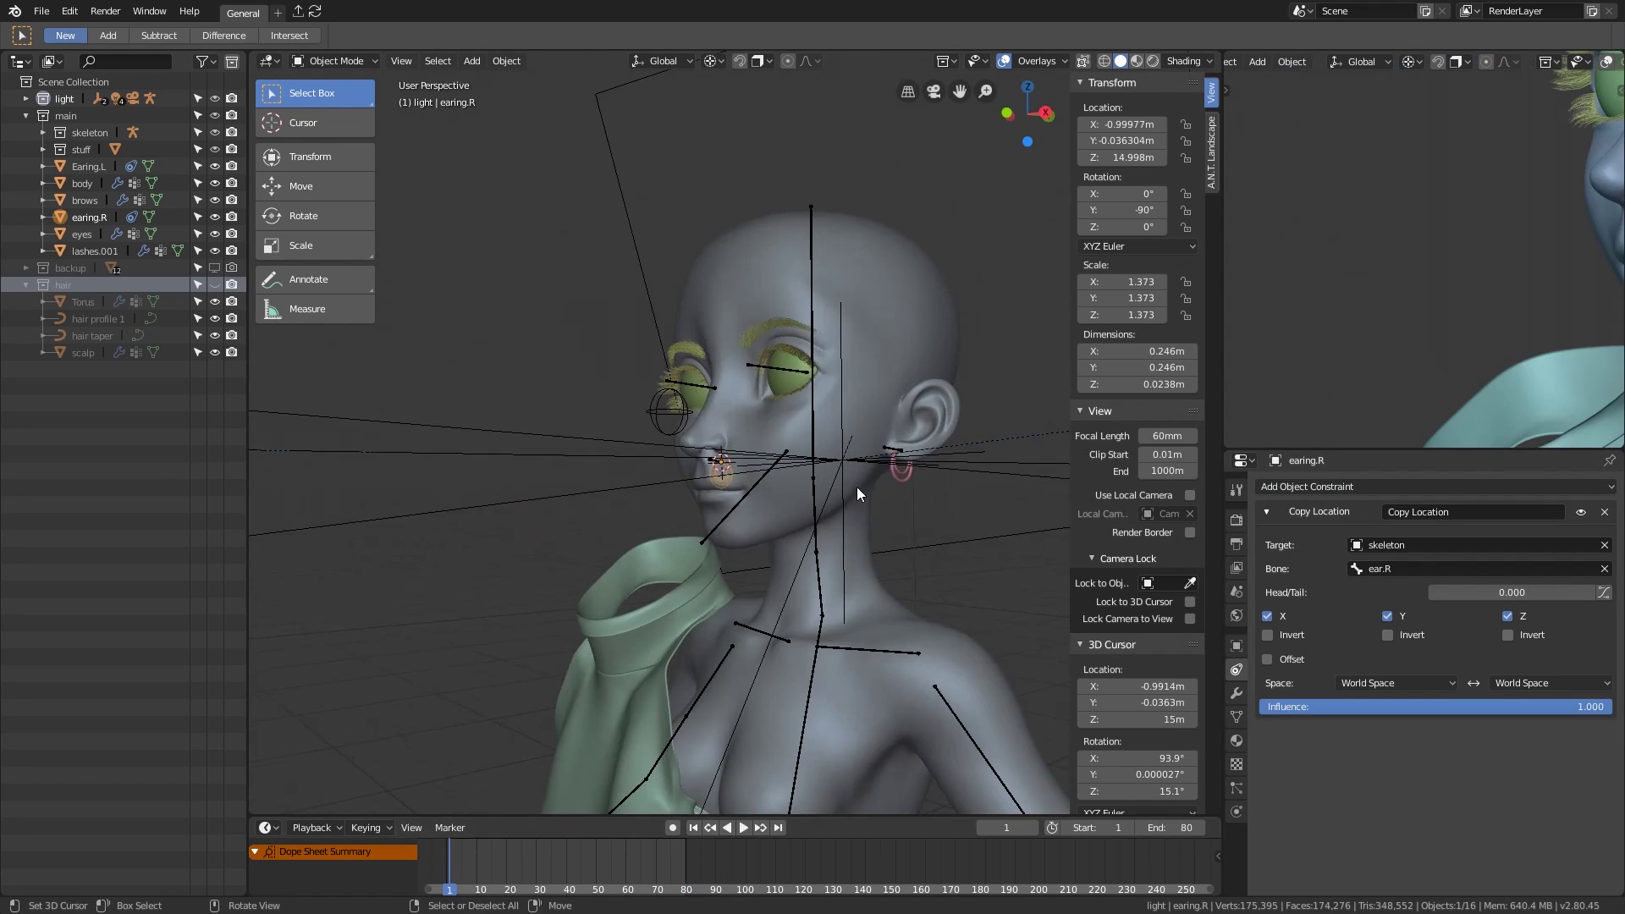
middle_click_drag(592, 508, 694, 507)
Step: Reorient the skeleton's two ear bones so they stand vertically above the earrings
left_click(857, 495)
key("Tab")
mouse_move(861, 493)
middle_mouse_down()
mouse_move(787, 494)
mouse_move(865, 492)
middle_mouse_up()
left_click(881, 536)
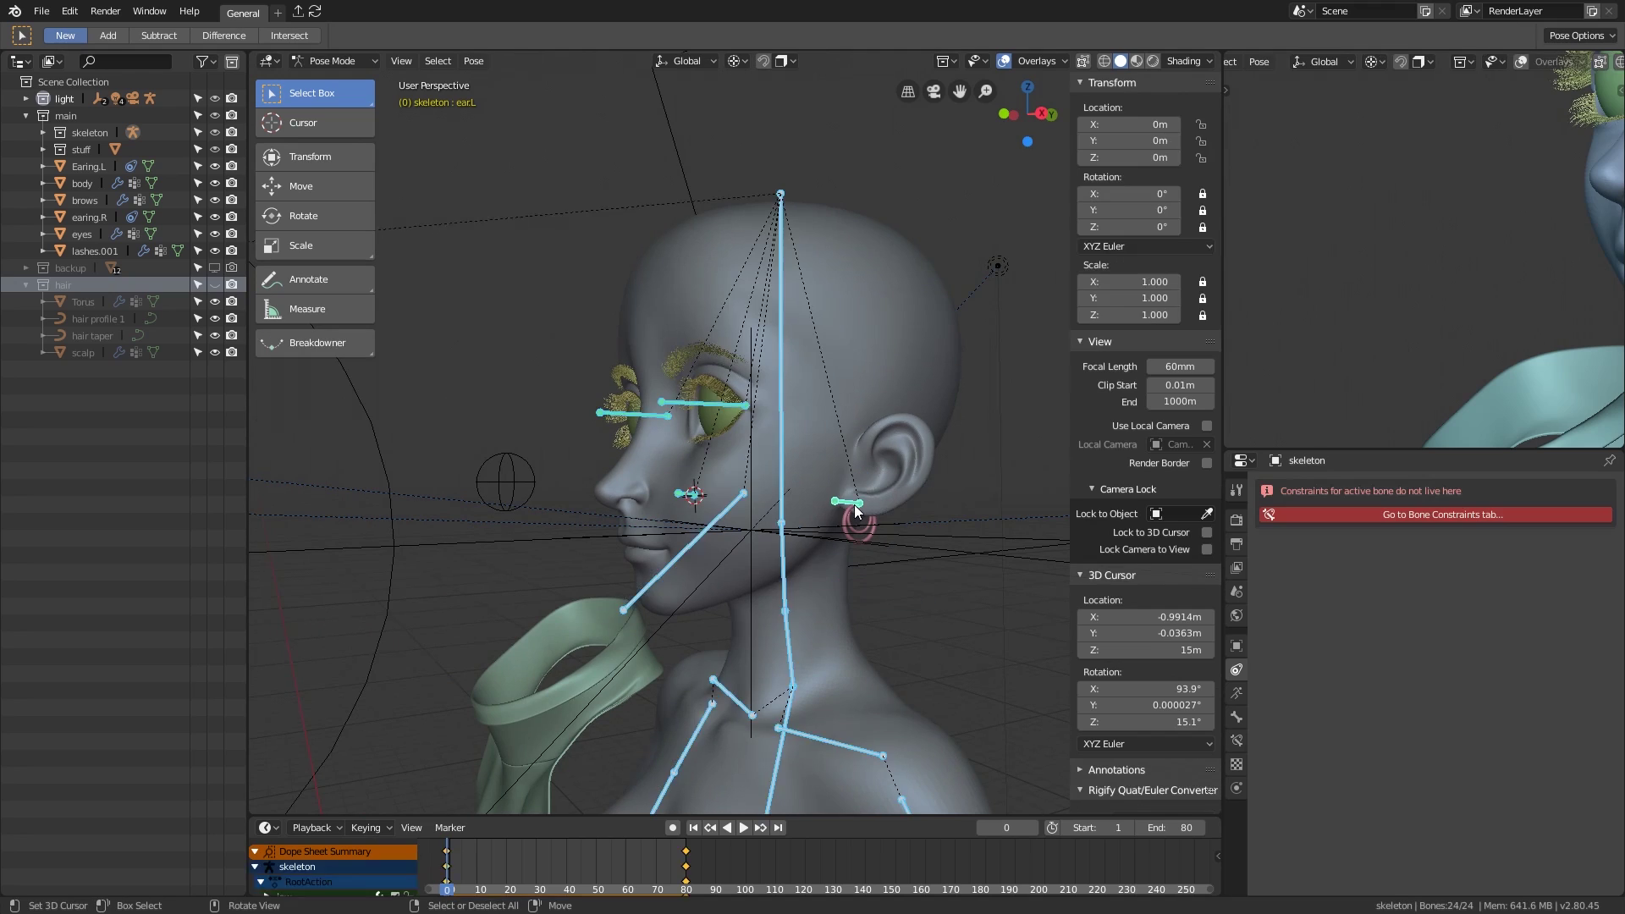
left_click(1450, 568)
middle_click_drag(804, 497, 866, 484)
key("ctrl+Tab")
Step: Apply the rotation of Earing.L to its mesh data
left_click(880, 521)
scroll(778, 450, "up", 3)
key("ctrl+a")
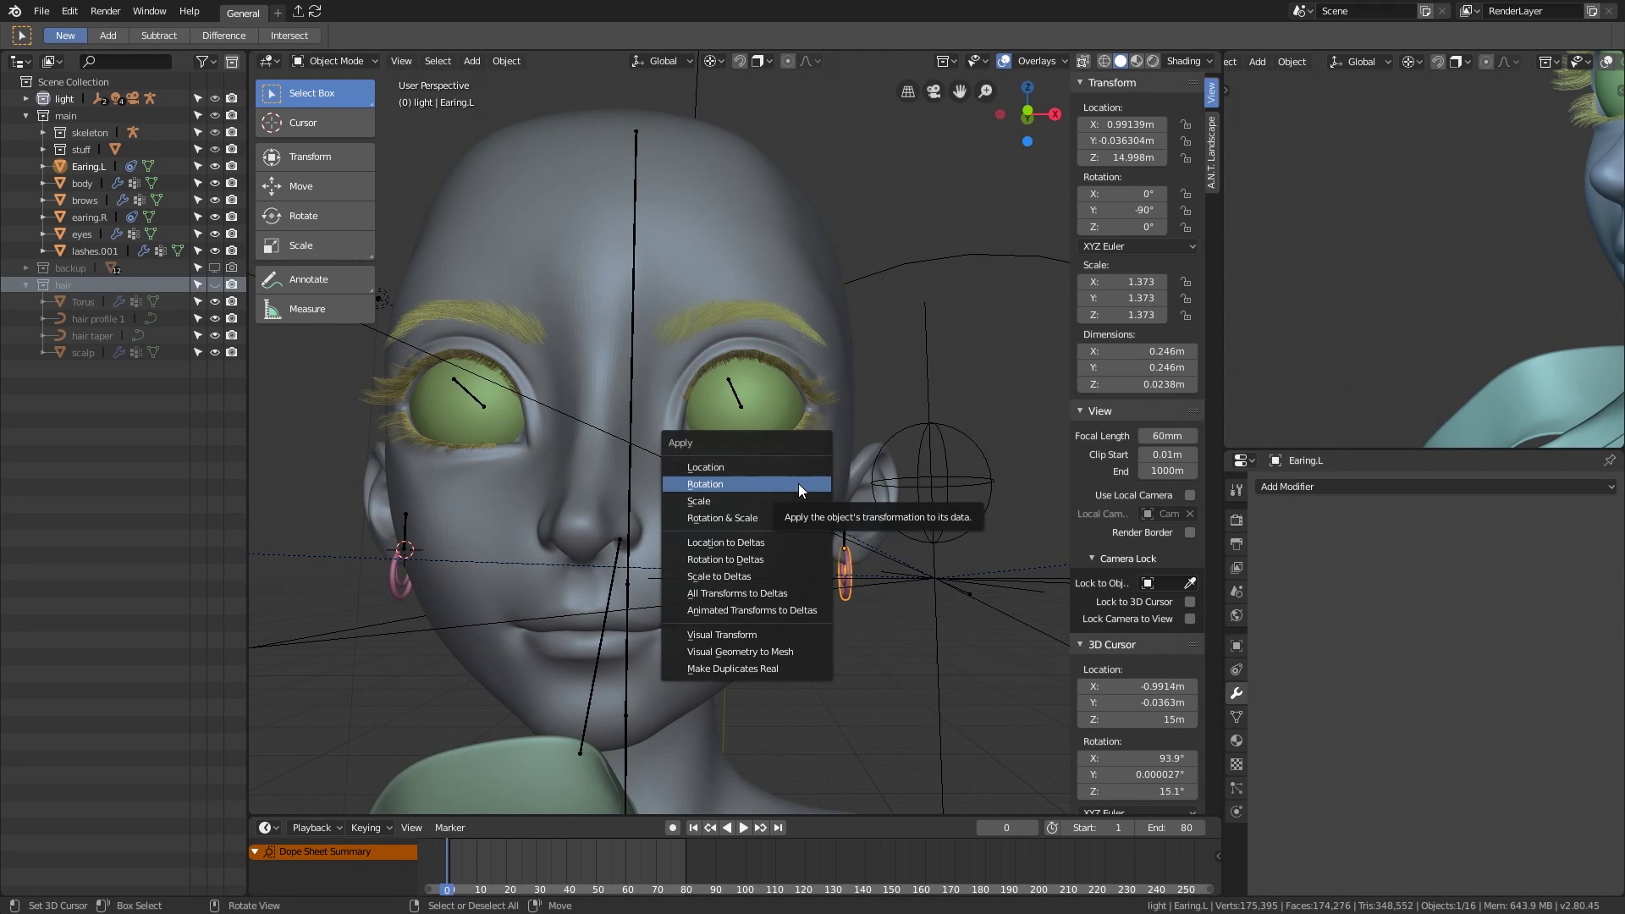
left_click(799, 484)
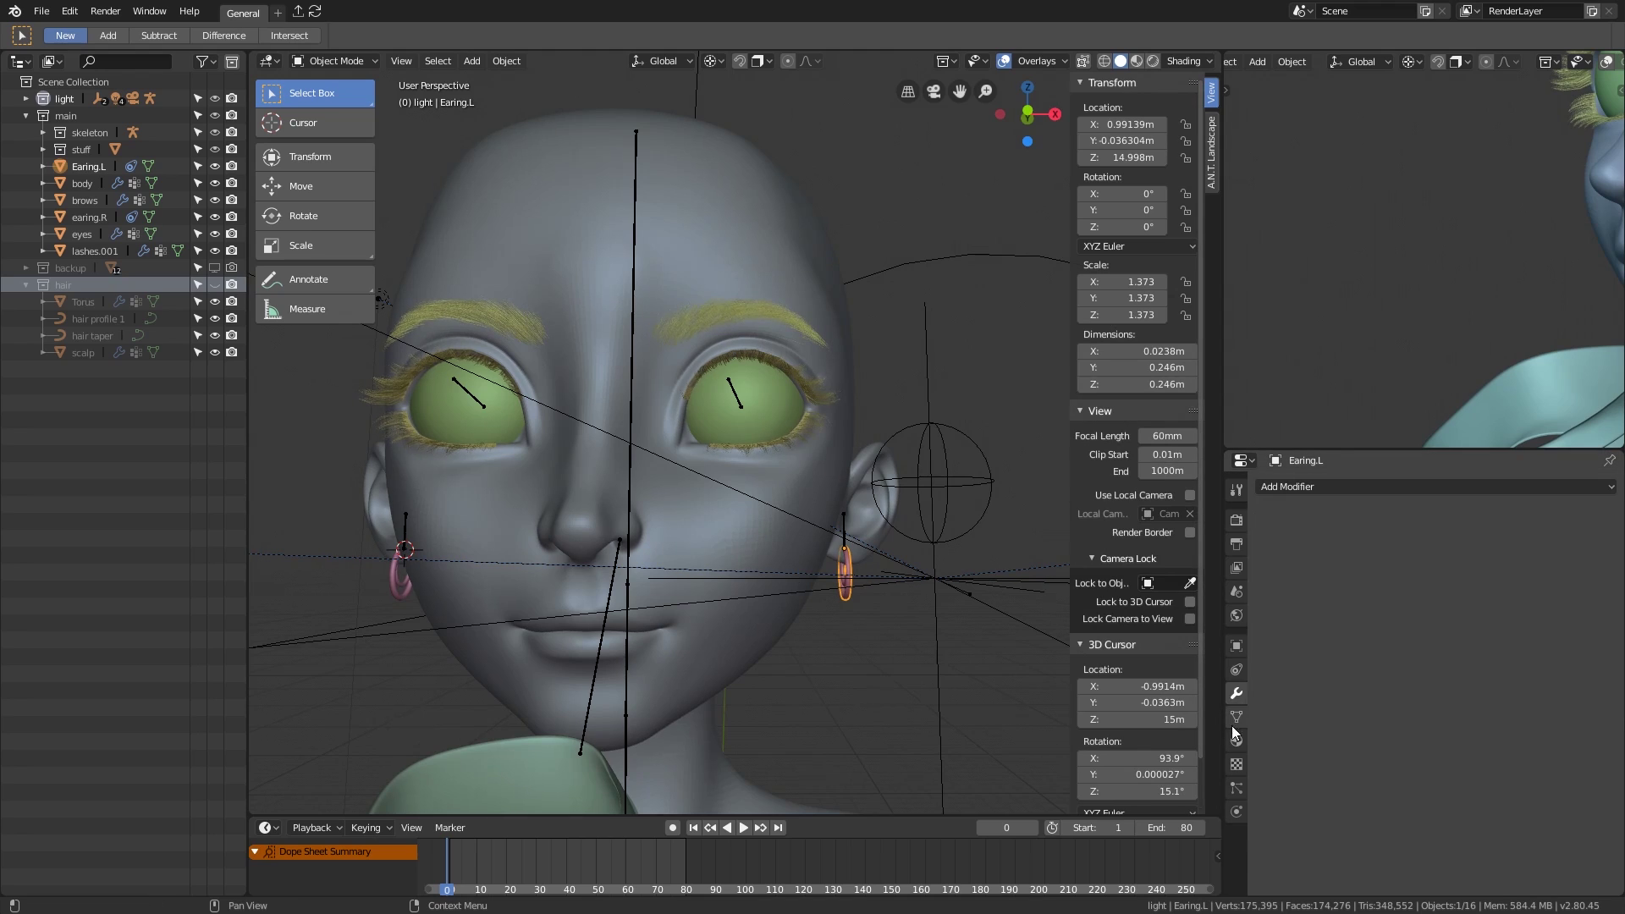
Step: Add a Copy Rotation constraint to Earing.L that targets the skeleton's ear.L bone
left_click(1236, 669)
left_click(1434, 480)
left_click(1371, 544)
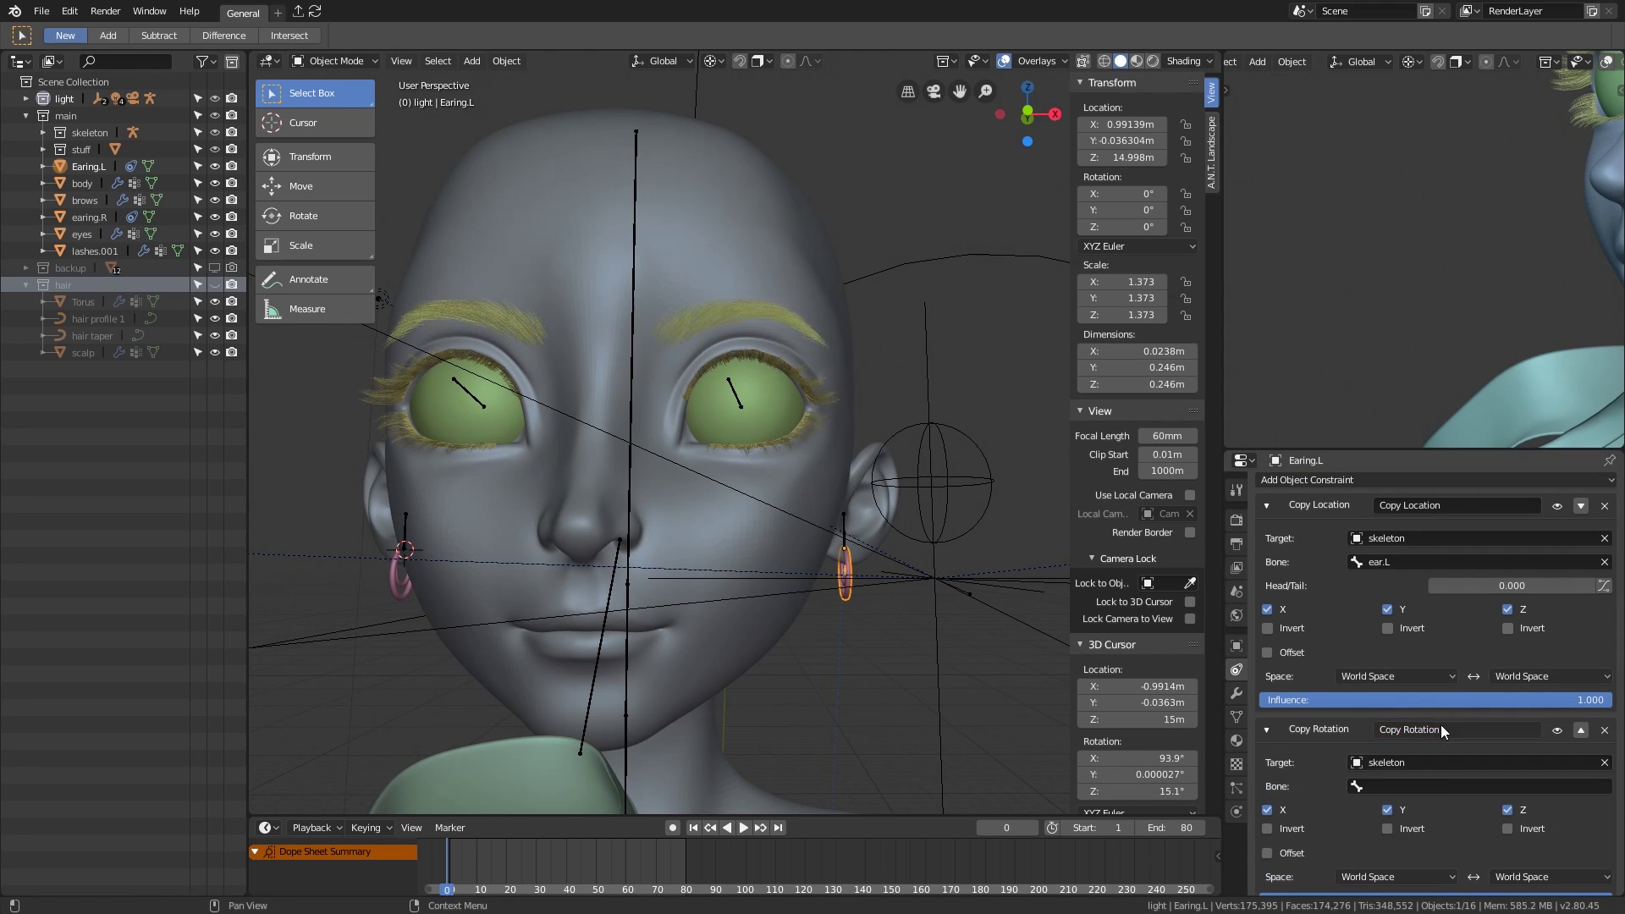
left_click(1363, 631)
middle_click_drag(998, 603, 734, 603)
left_click(844, 554)
key("ctrl+Tab")
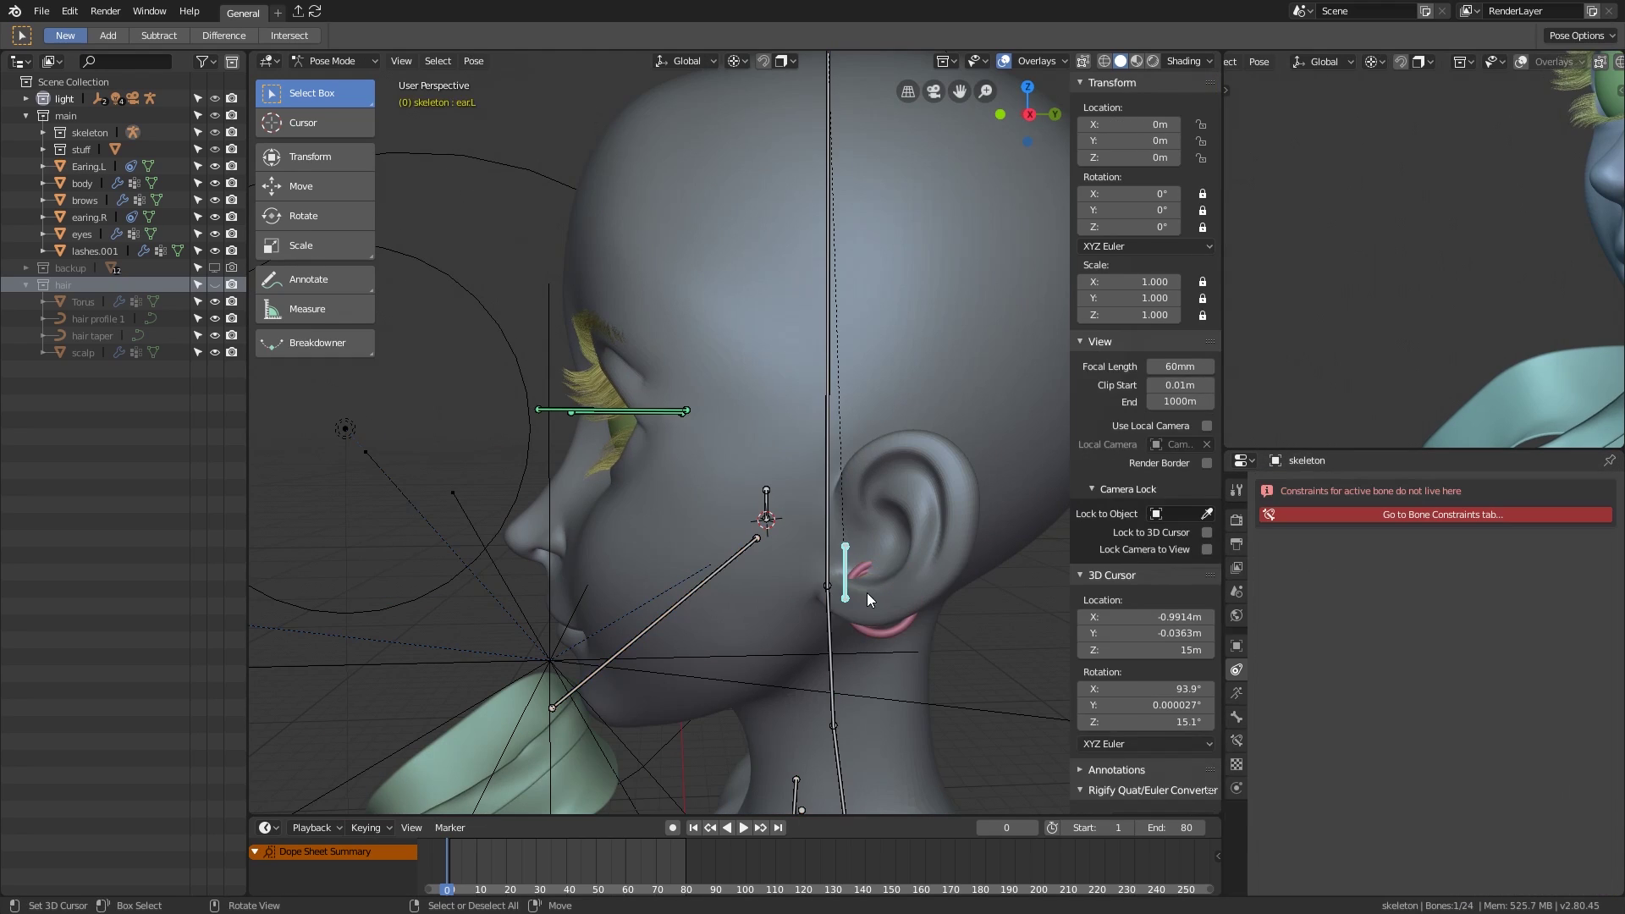
key("ctrl+Tab")
left_click(897, 632)
middle_click_drag(936, 736, 838, 576)
Step: Try Local Space for both the target and the owner of Earing.L's Copy Rotation constraint
left_click(1396, 853)
key("Up")
left_click(1551, 853)
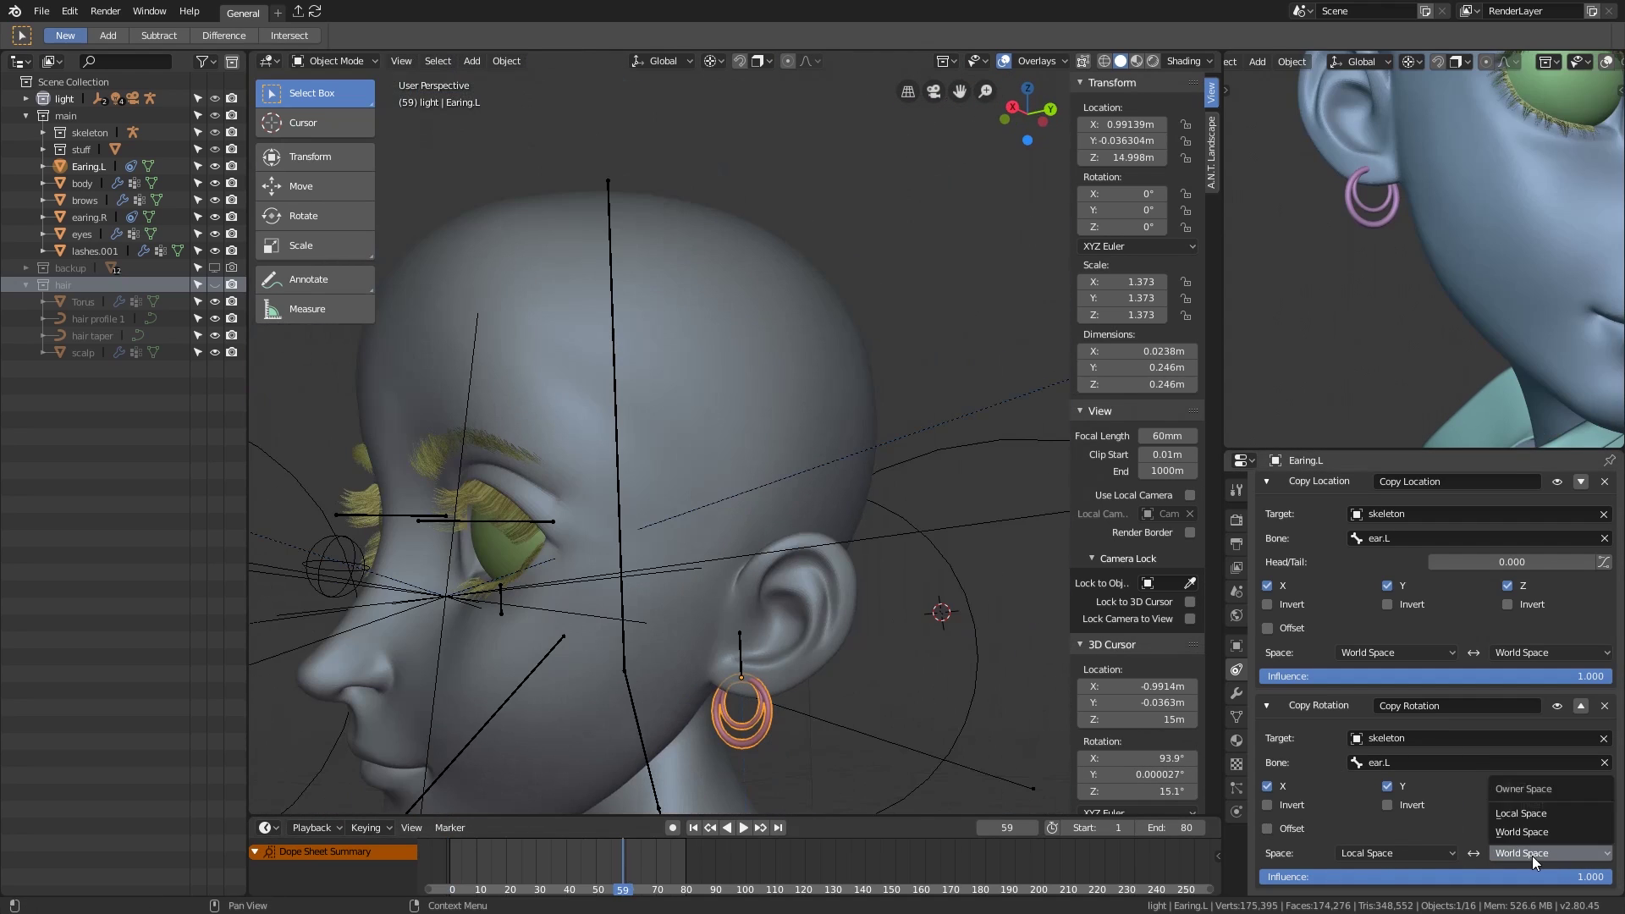
left_click(1551, 816)
middle_click_drag(876, 729, 753, 525)
Step: Try Local With Parent as the target space of Earing.L's Copy Rotation and check it at different frames
left_click(1396, 853)
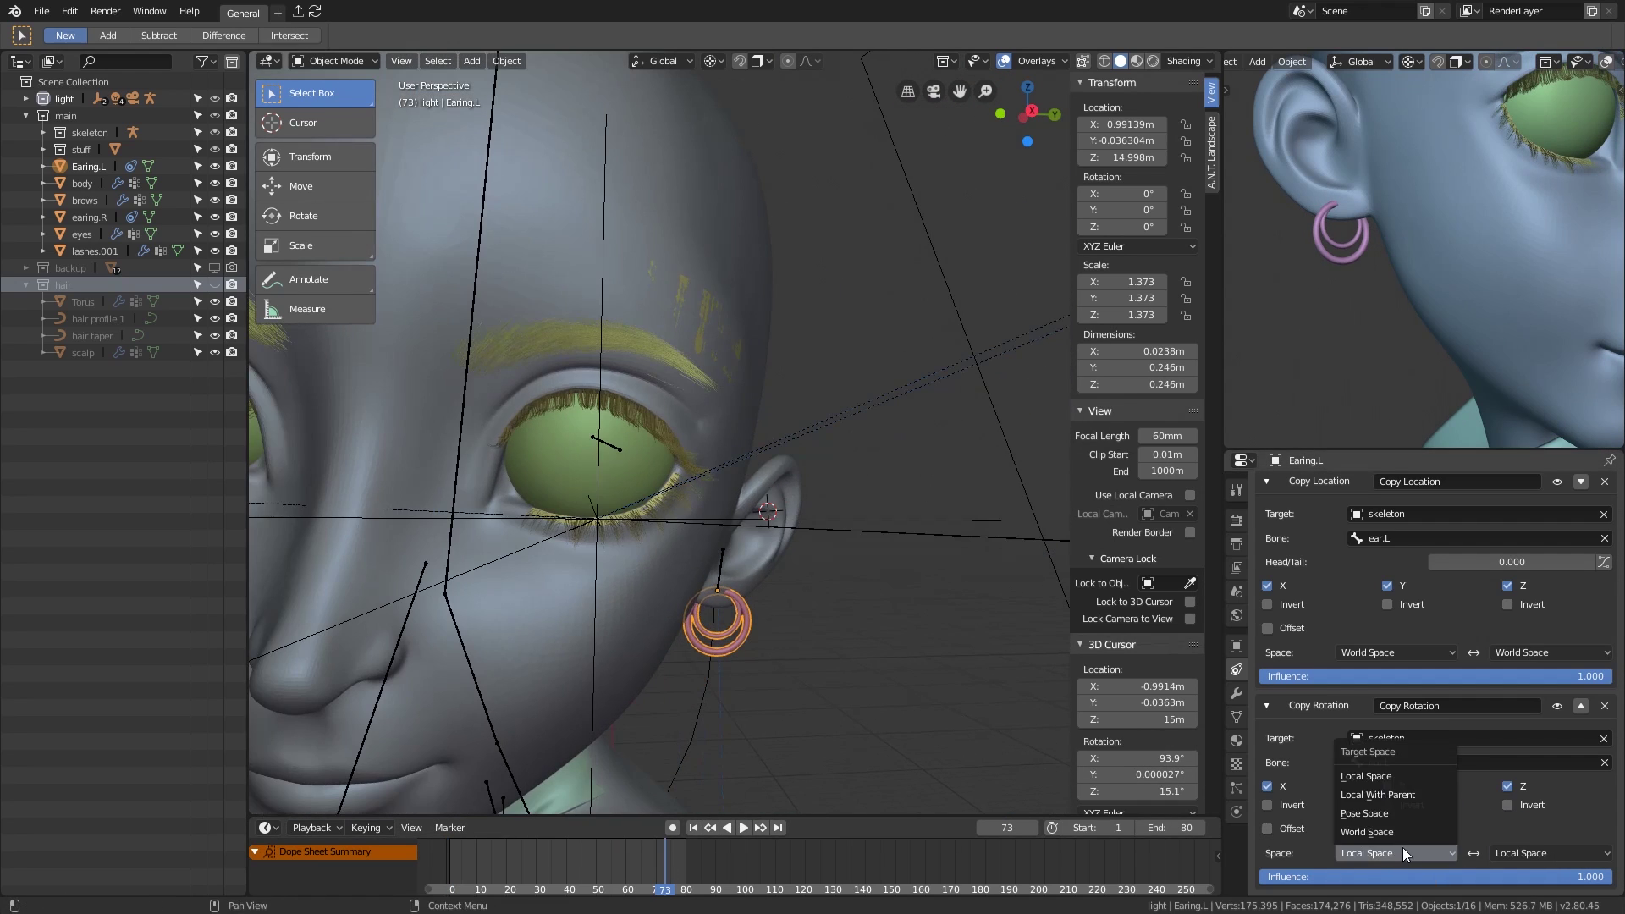
middle_click_drag(1018, 724, 889, 702)
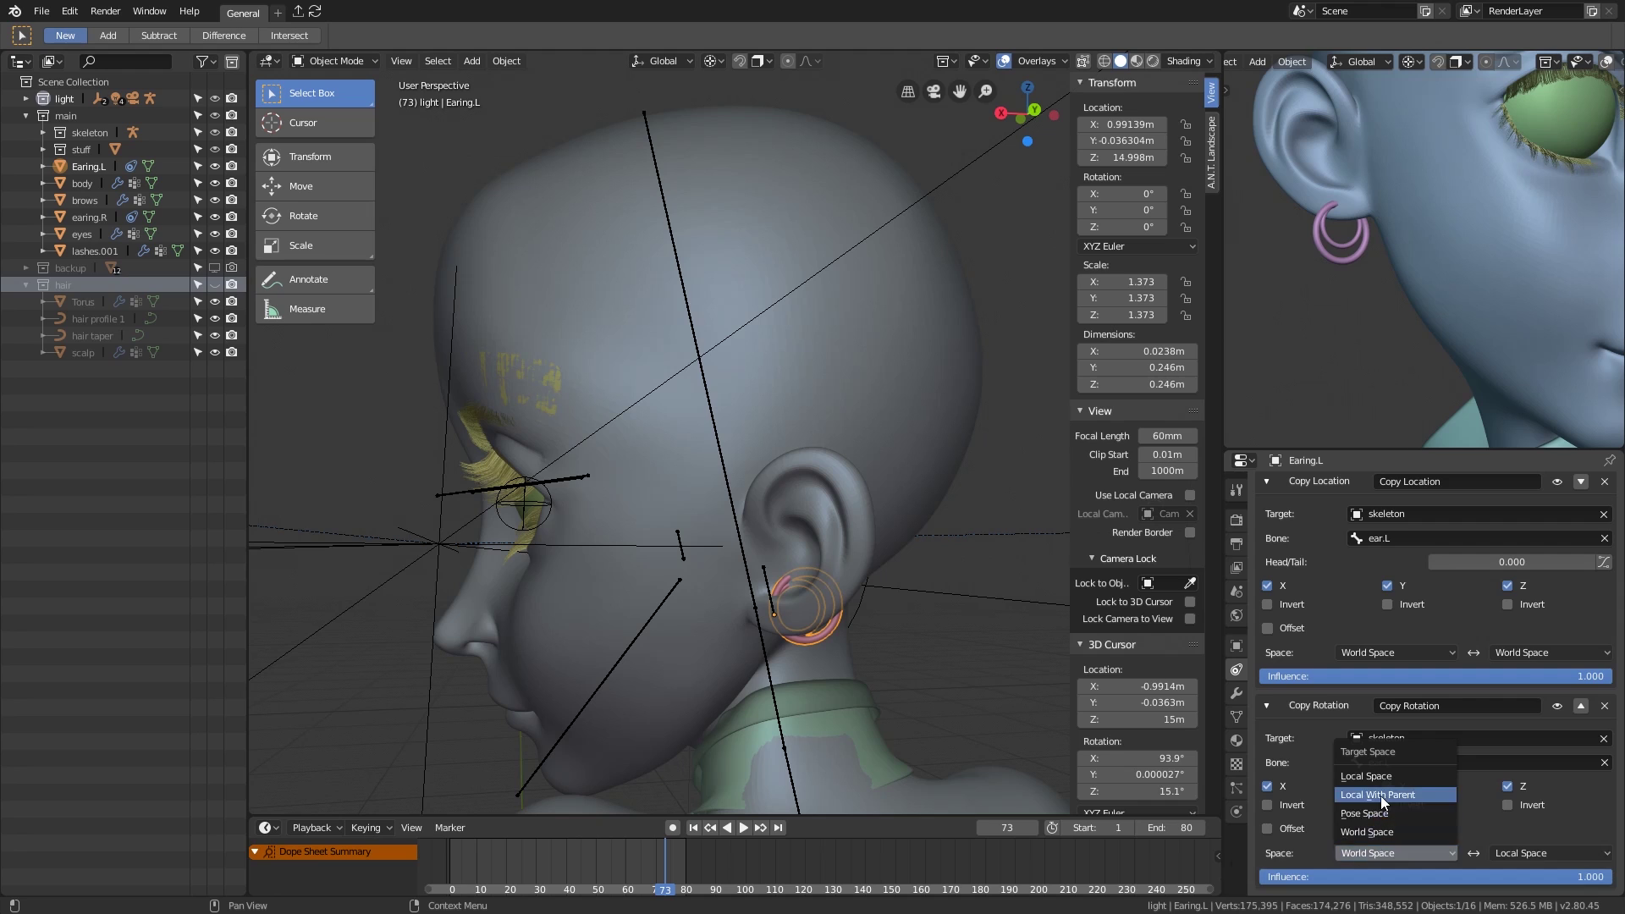
left_click(452, 854)
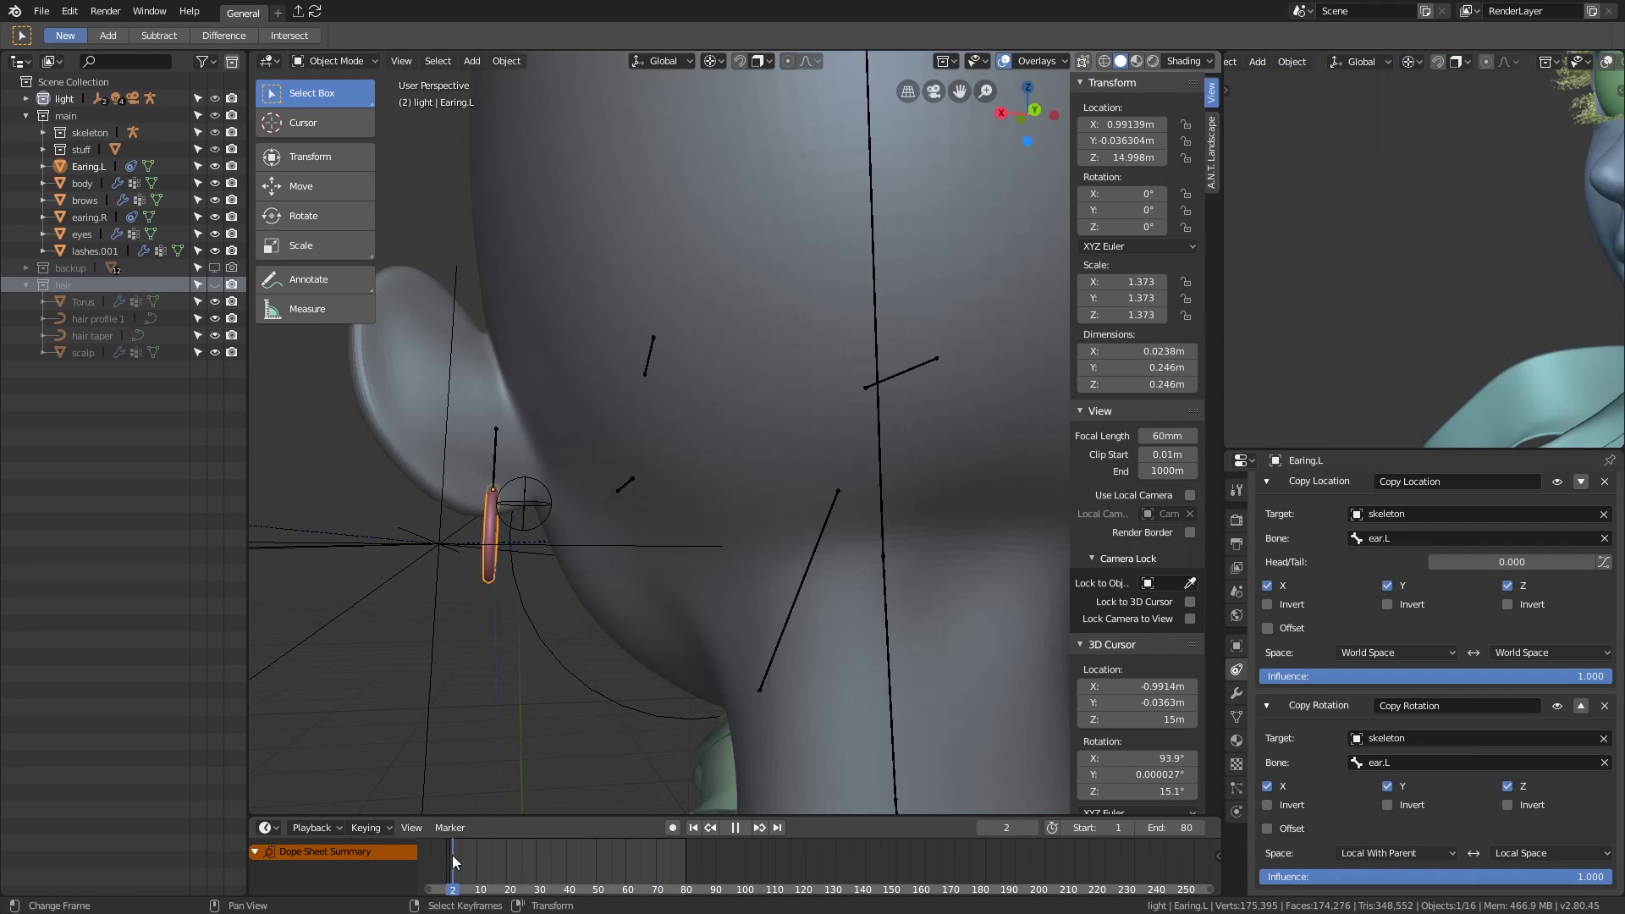
left_click(846, 525)
left_click(888, 620)
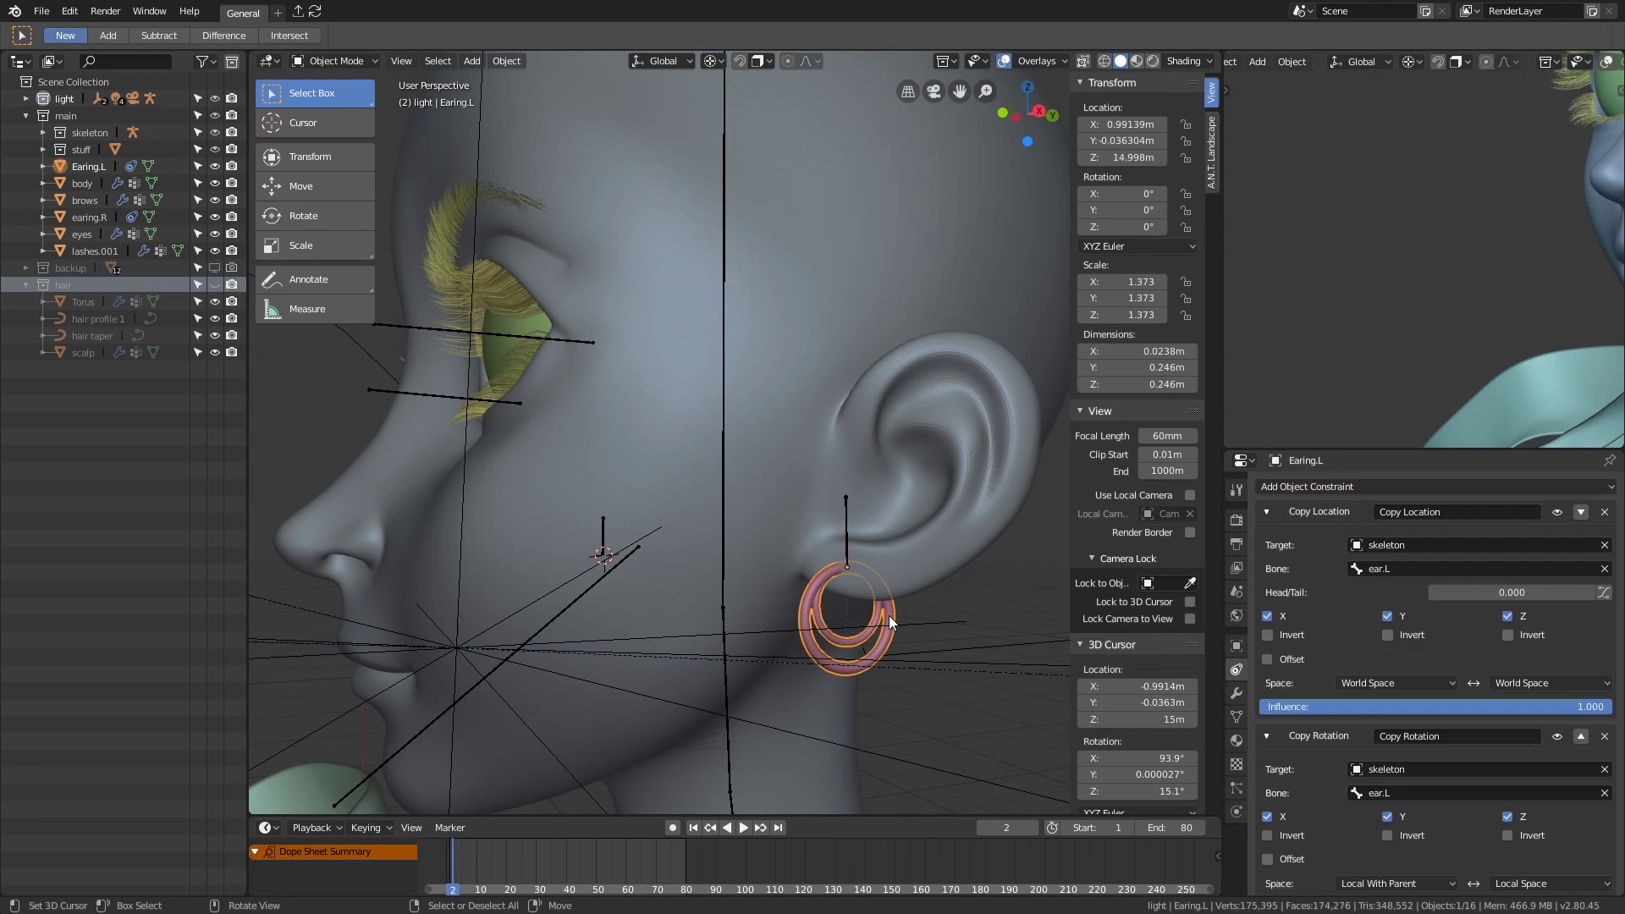
left_click(446, 863)
Step: Set Earing.L's Copy Rotation to World Space for target and owner, and turn off its X and Y axes
left_click(1381, 883)
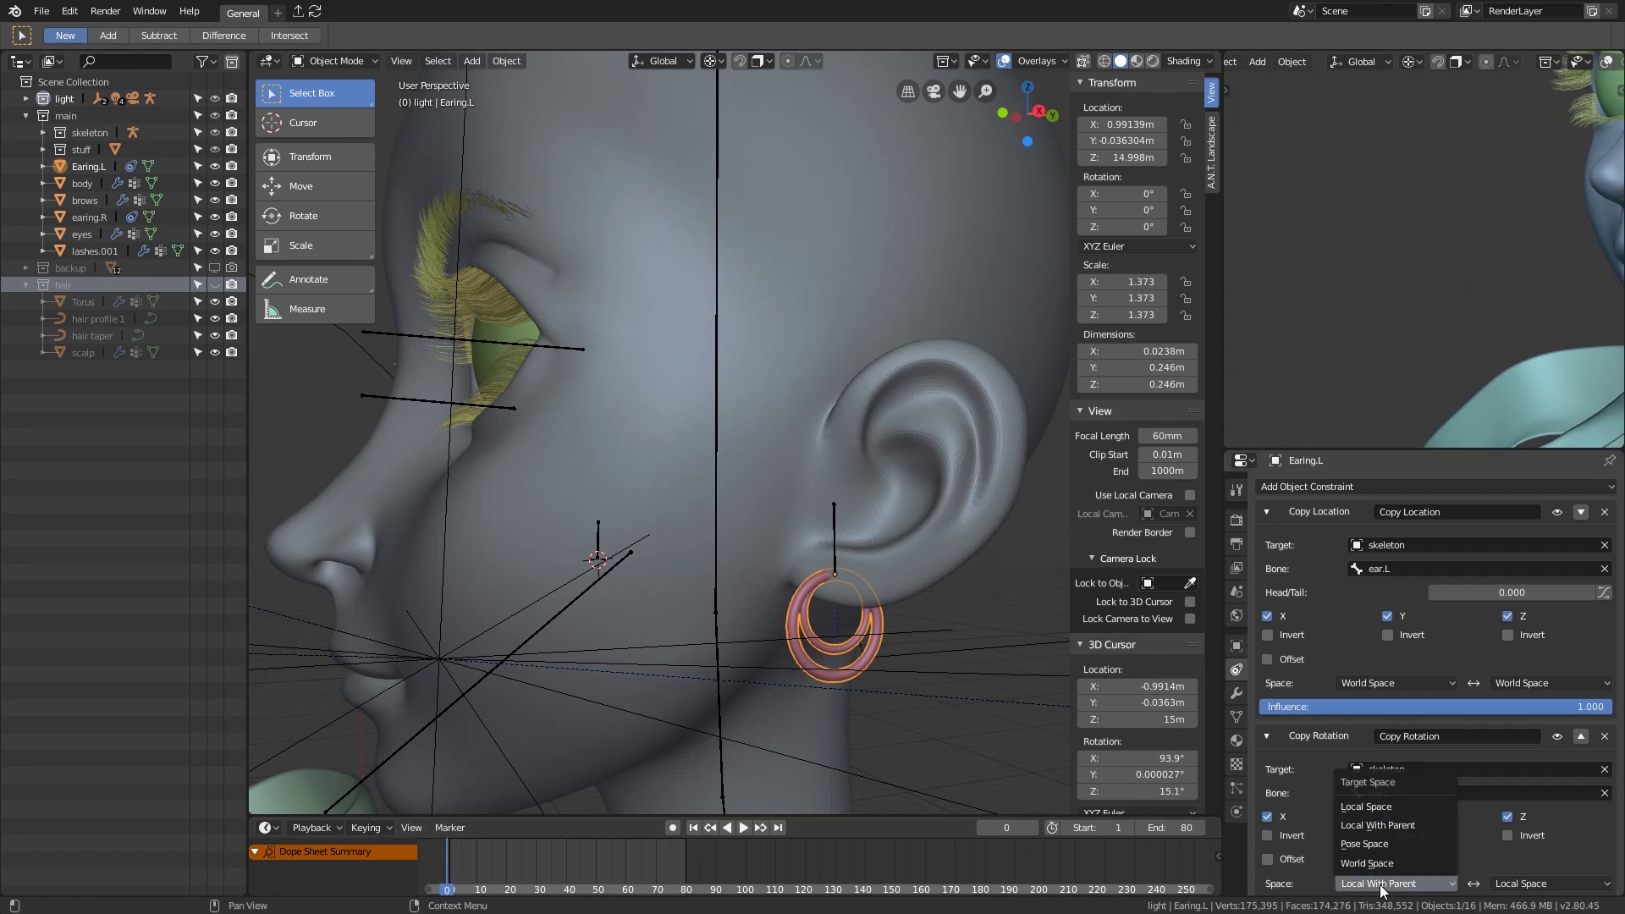
middle_click_drag(728, 643, 775, 617)
scroll(828, 552, "up", 2)
left_click(827, 552)
key("ctrl+Tab")
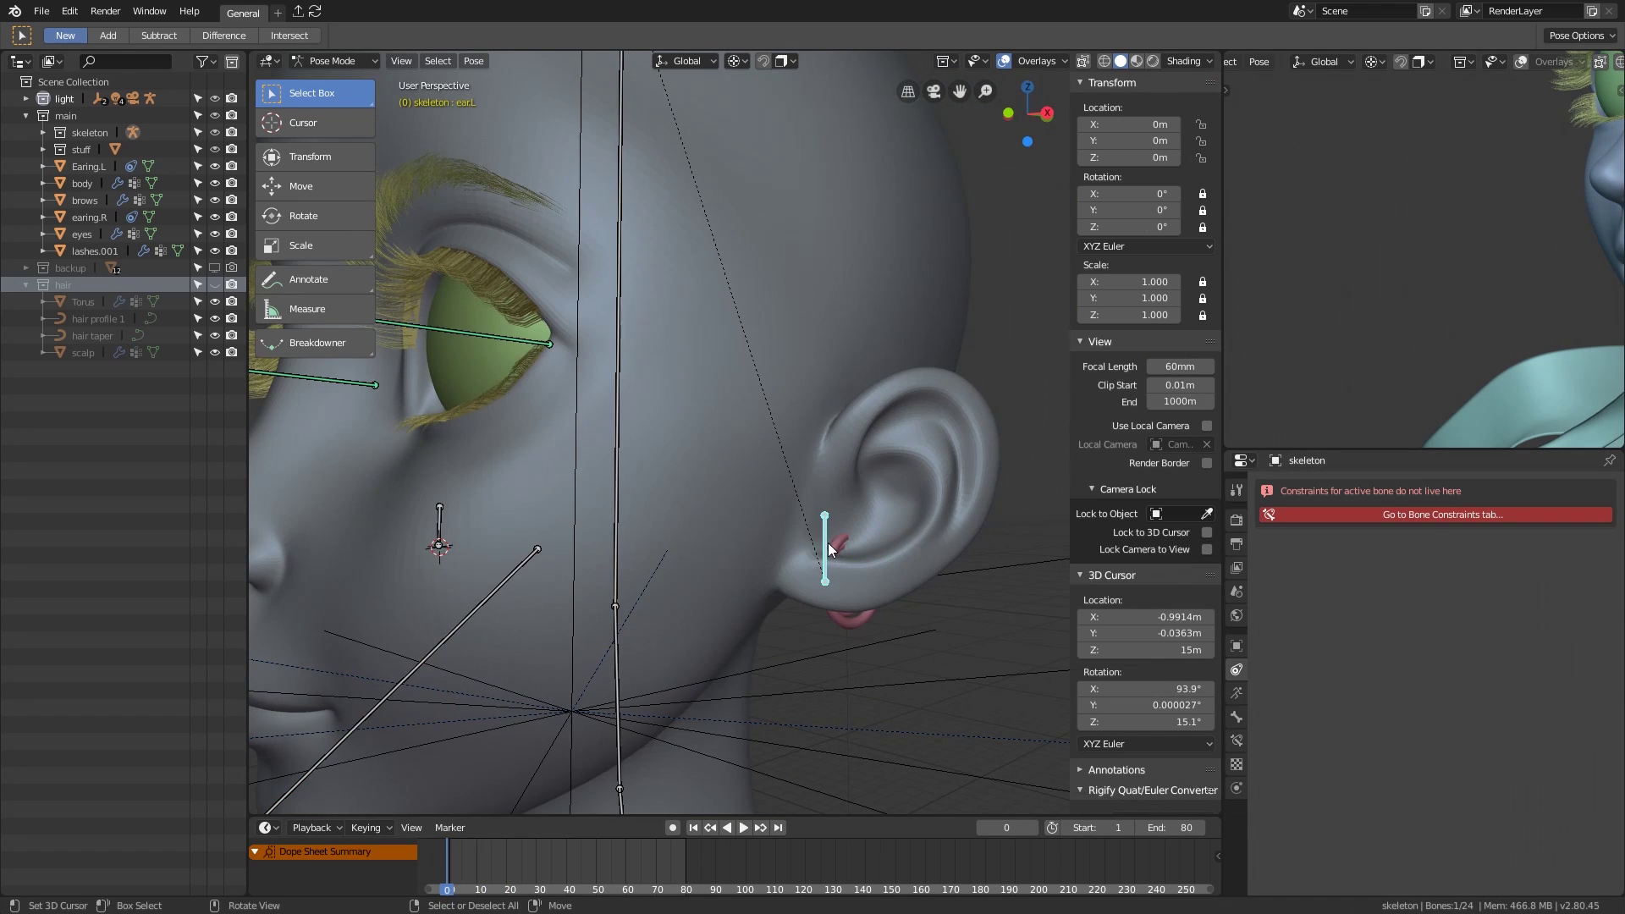
left_click(828, 542)
key("ctrl+Tab")
left_click(831, 586)
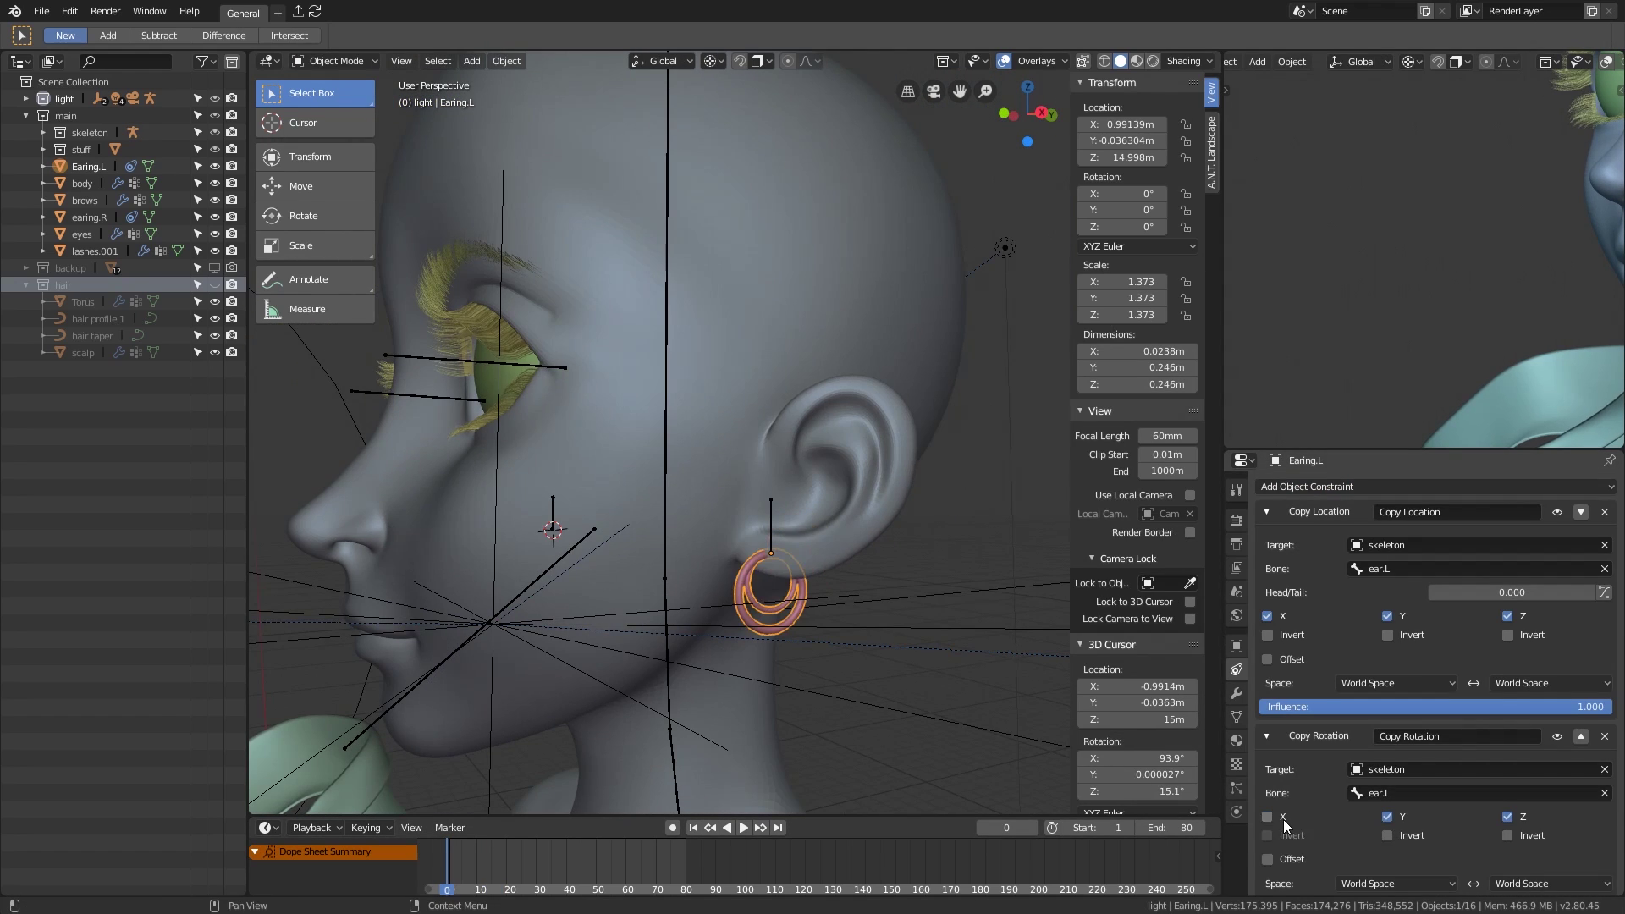
middle_click_drag(1015, 626, 899, 614)
left_click_drag(675, 856, 688, 856)
scroll(729, 570, "up", 3)
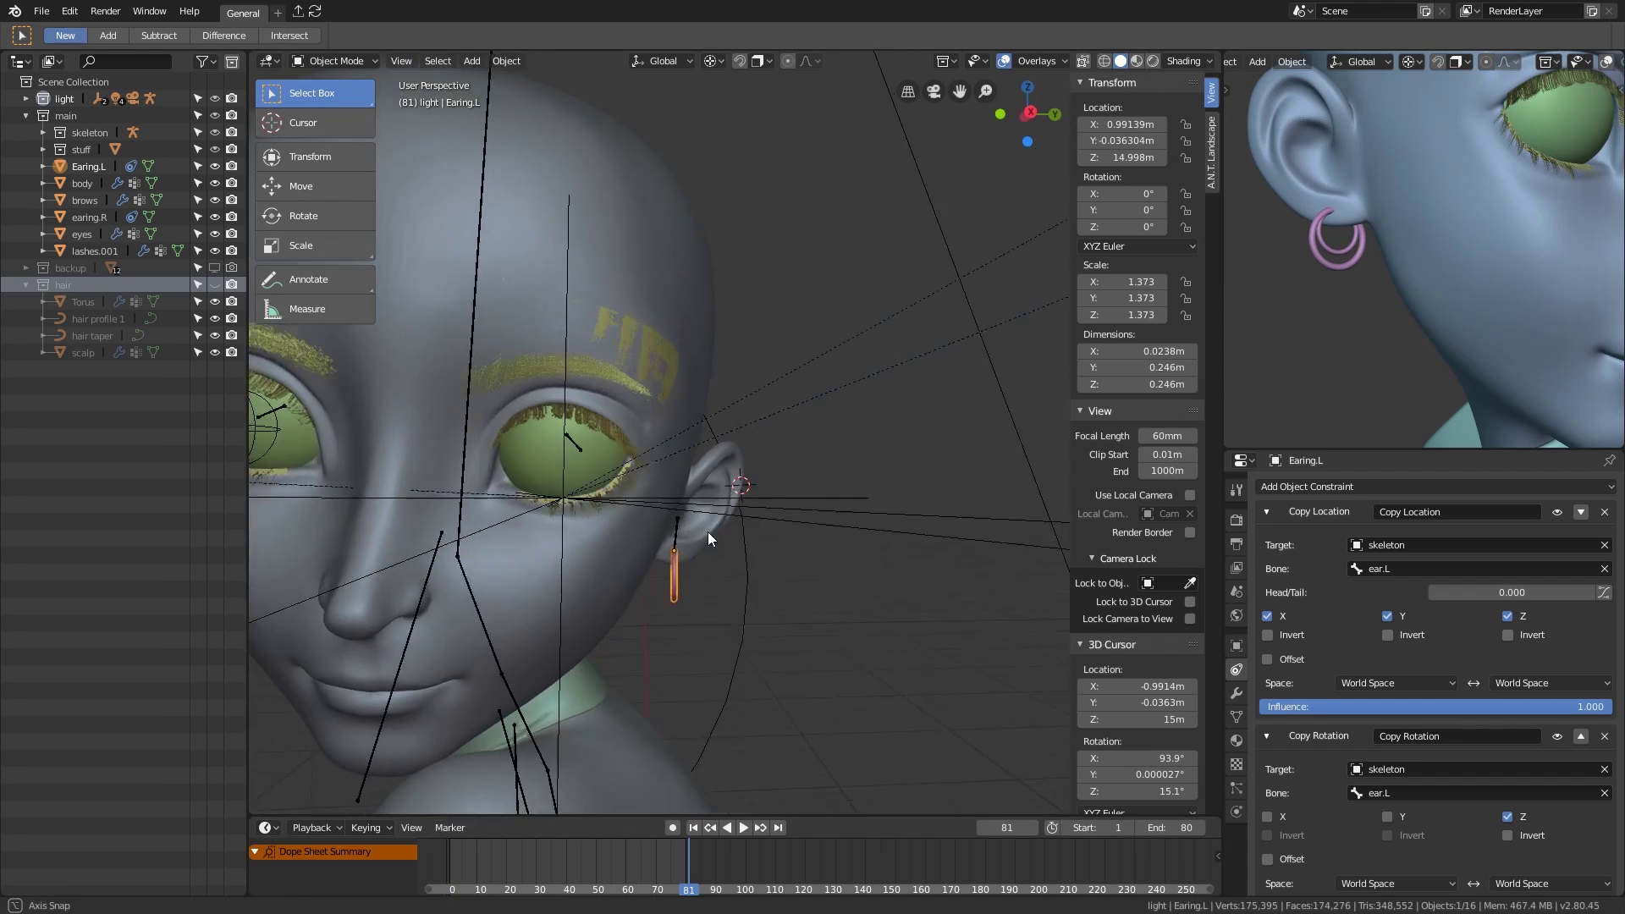
Step: Add a Copy Rotation constraint to earing.R targeting the skeleton's ear.R bone, with only the Z axis enabled
middle_click_drag(707, 532, 592, 516)
left_click(457, 499)
left_click(1436, 487)
left_click(1311, 526)
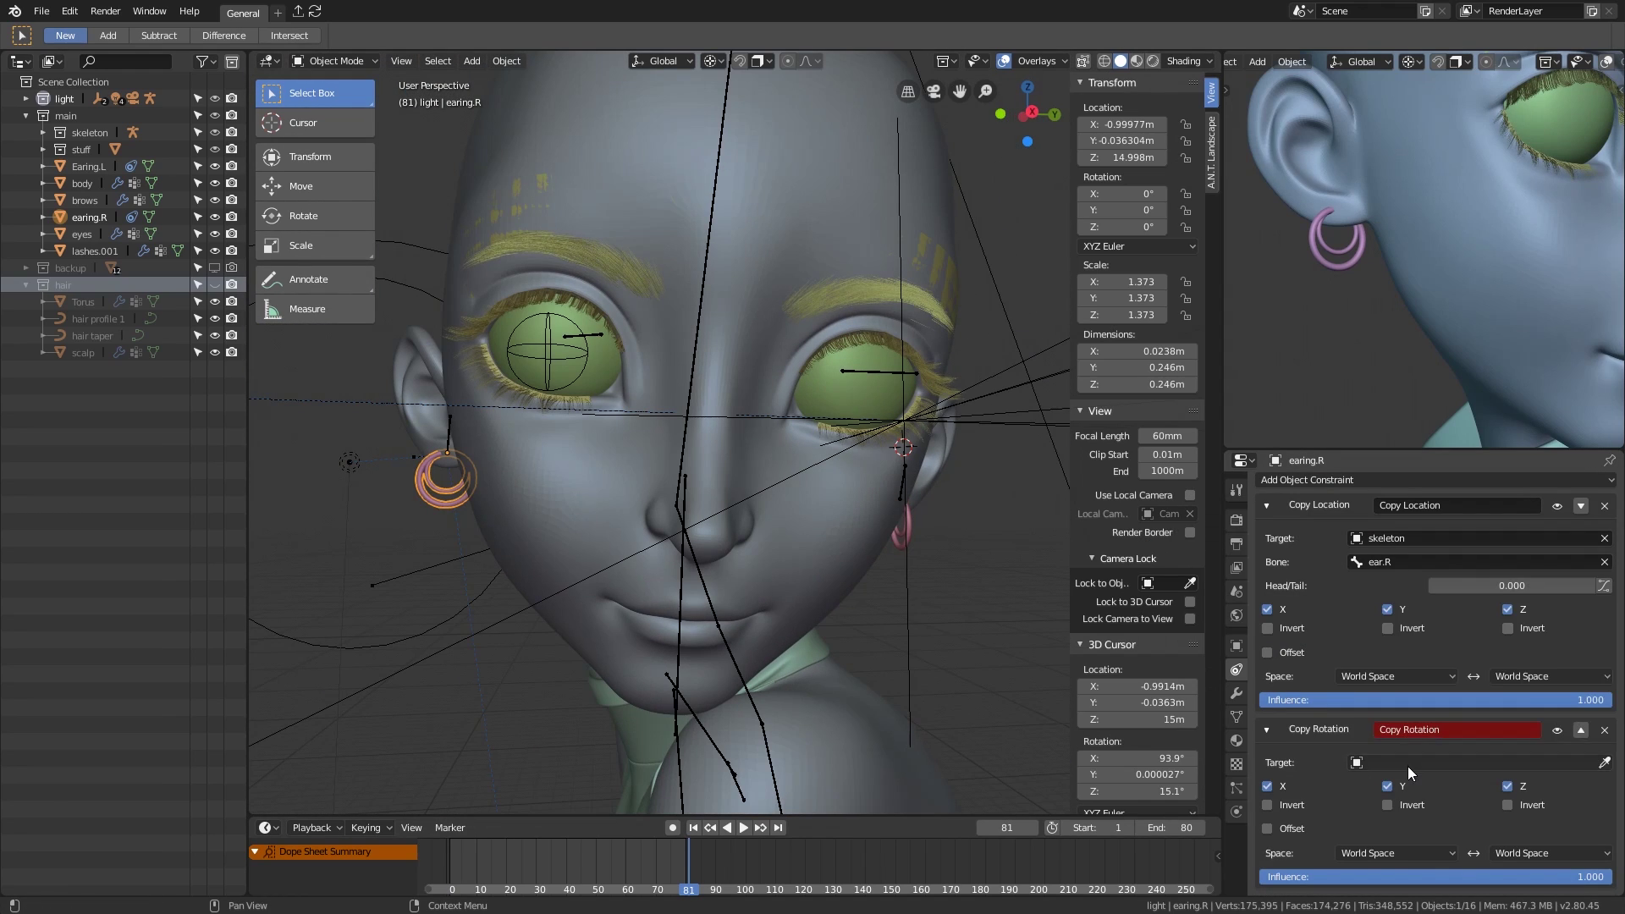
left_click(686, 479)
left_click(1406, 763)
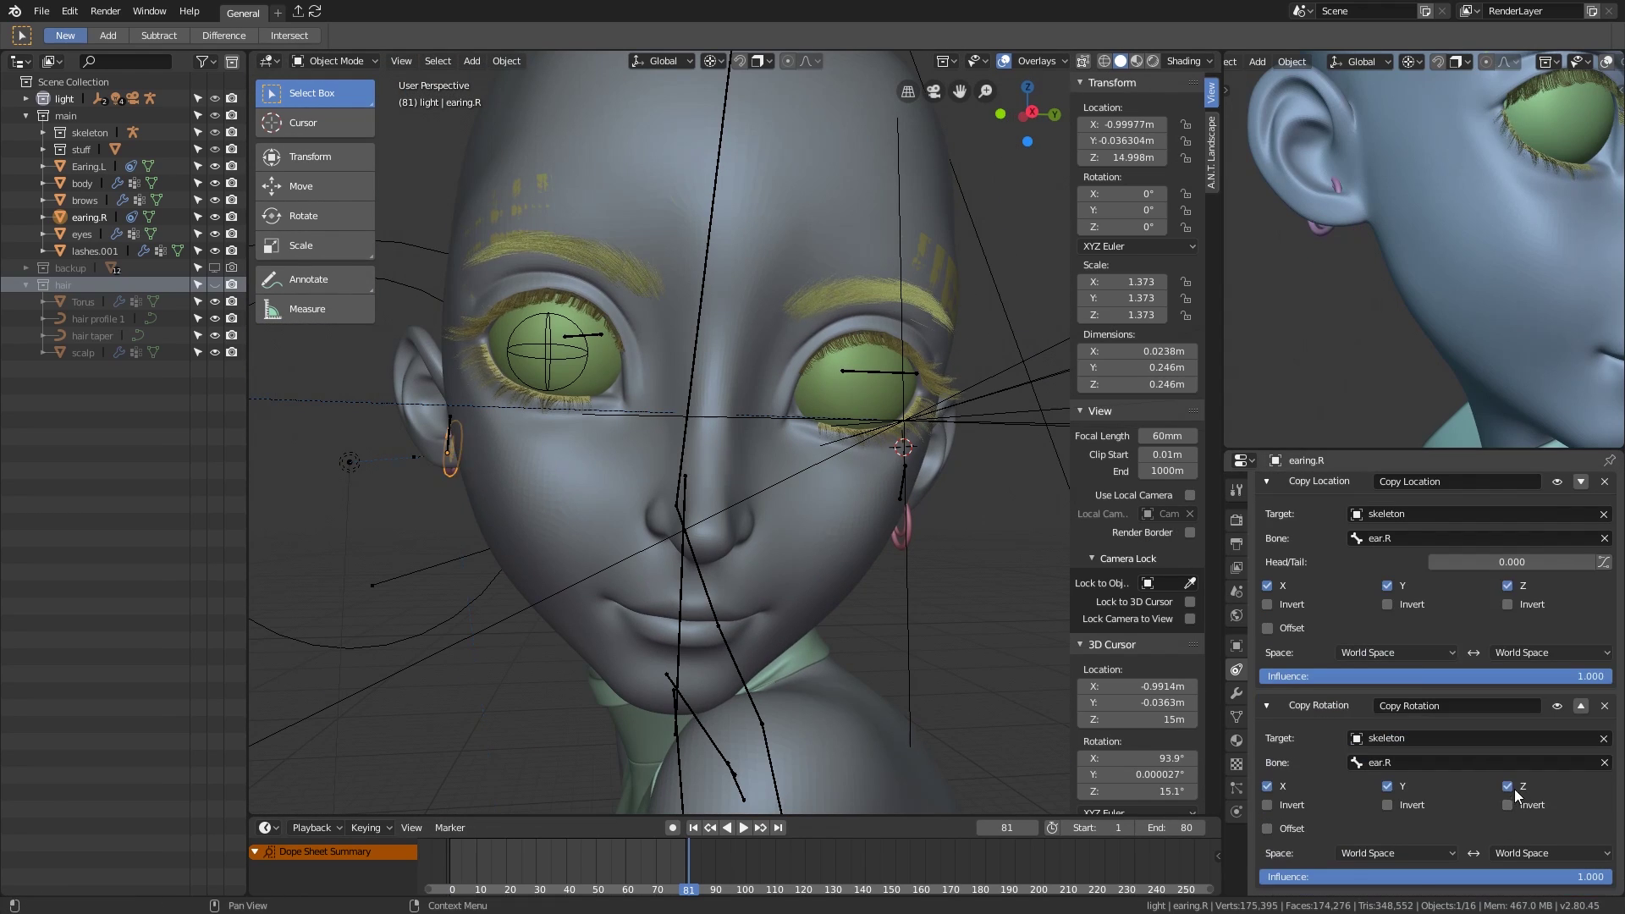
middle_click_drag(888, 524, 856, 551)
Step: Preview the character's right ear and earring in a rendered region of the secondary view
scroll(1365, 307, "down", 5)
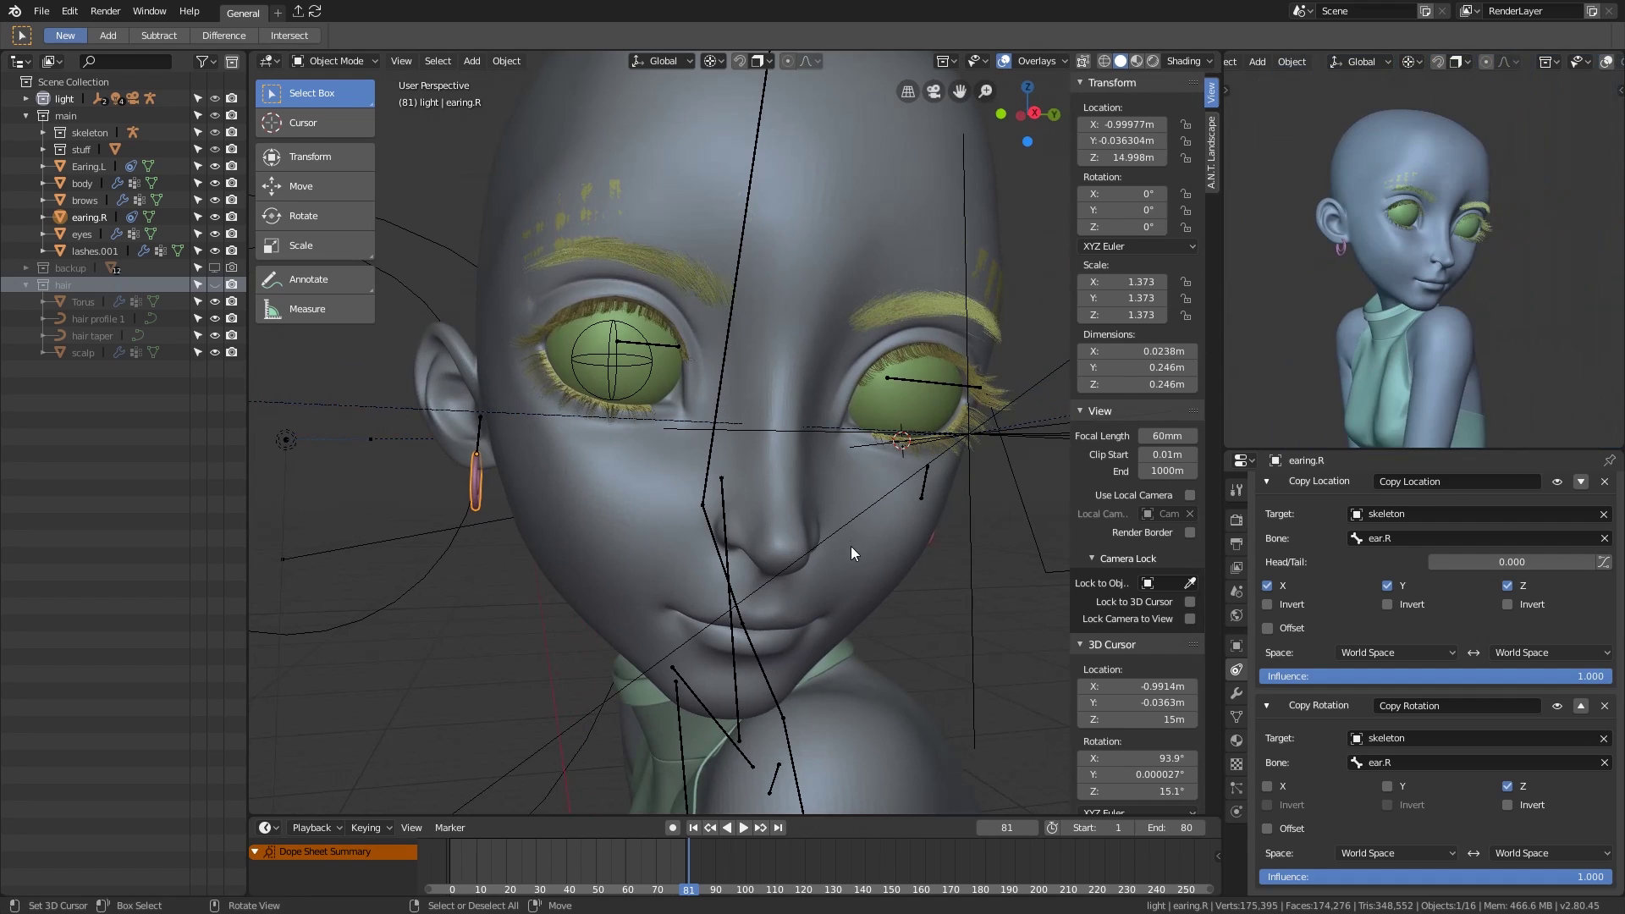
scroll(1372, 288, "up", 3)
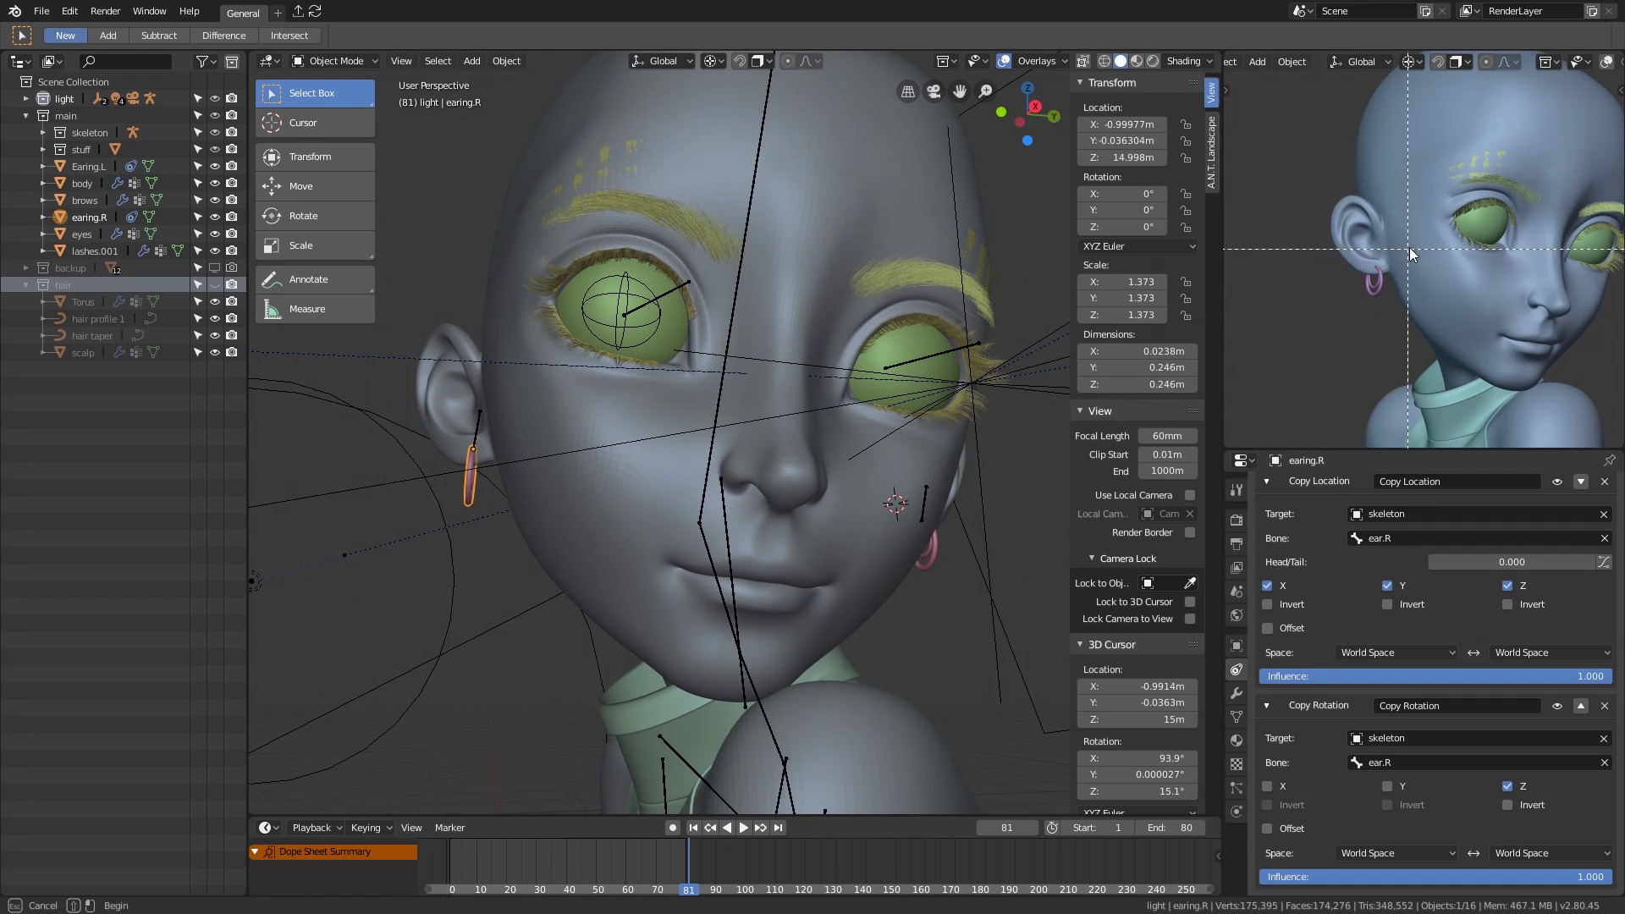
key("Escape")
key("z")
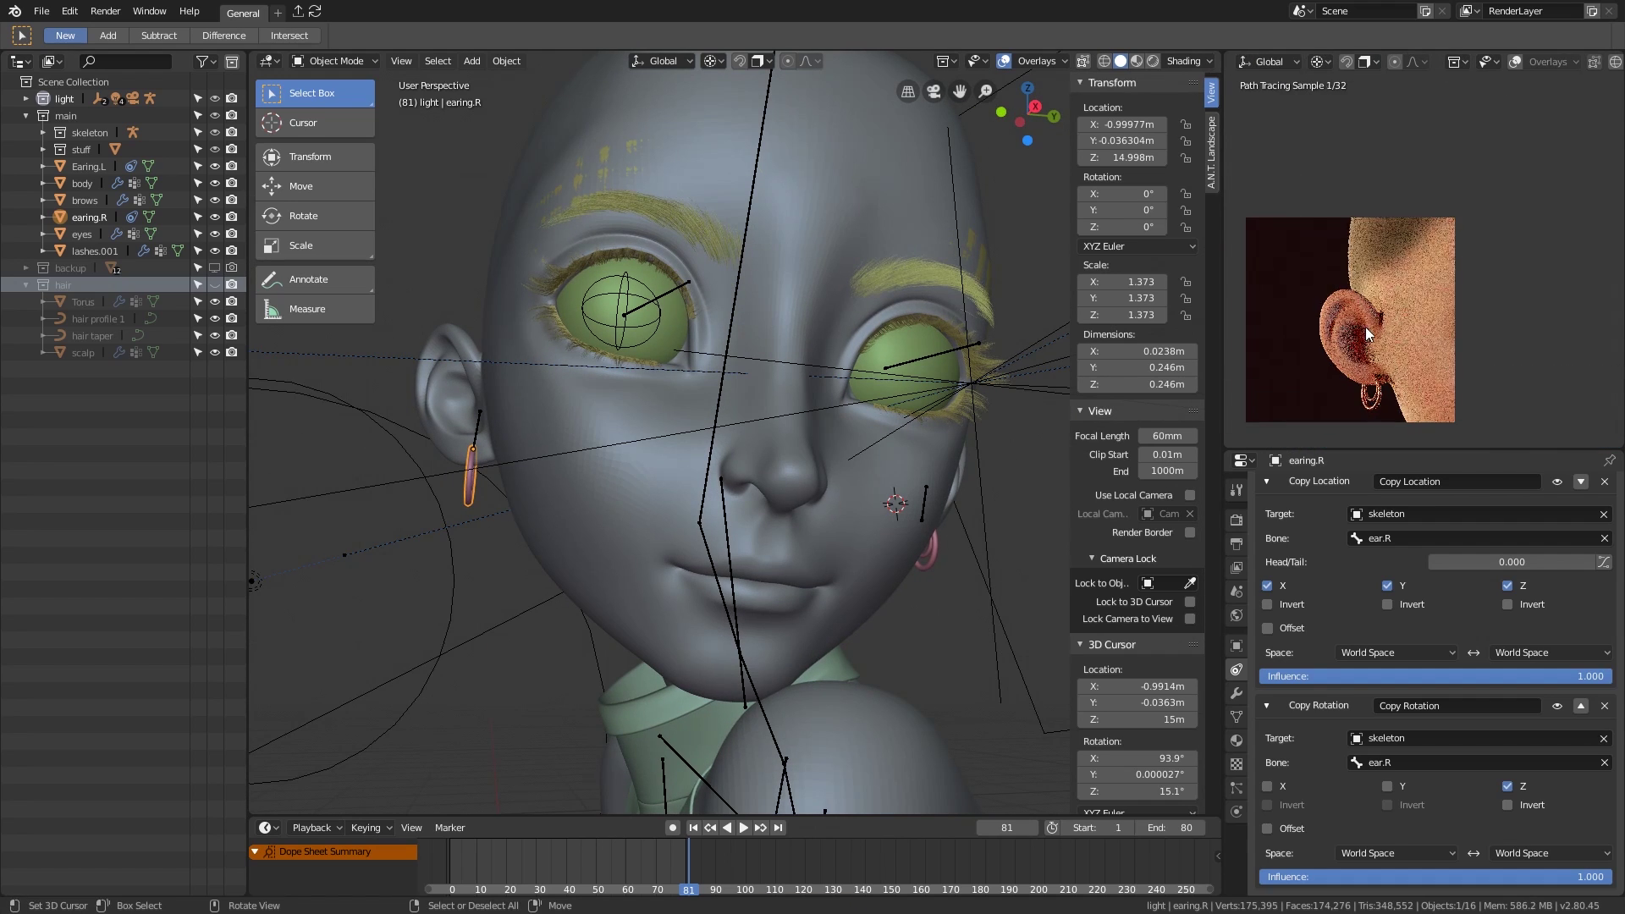
Step: Isolate the body in local view at frame 0 and reduce its subdivision to level 0
left_click(1368, 334)
left_click(1234, 761)
key("shift+Left")
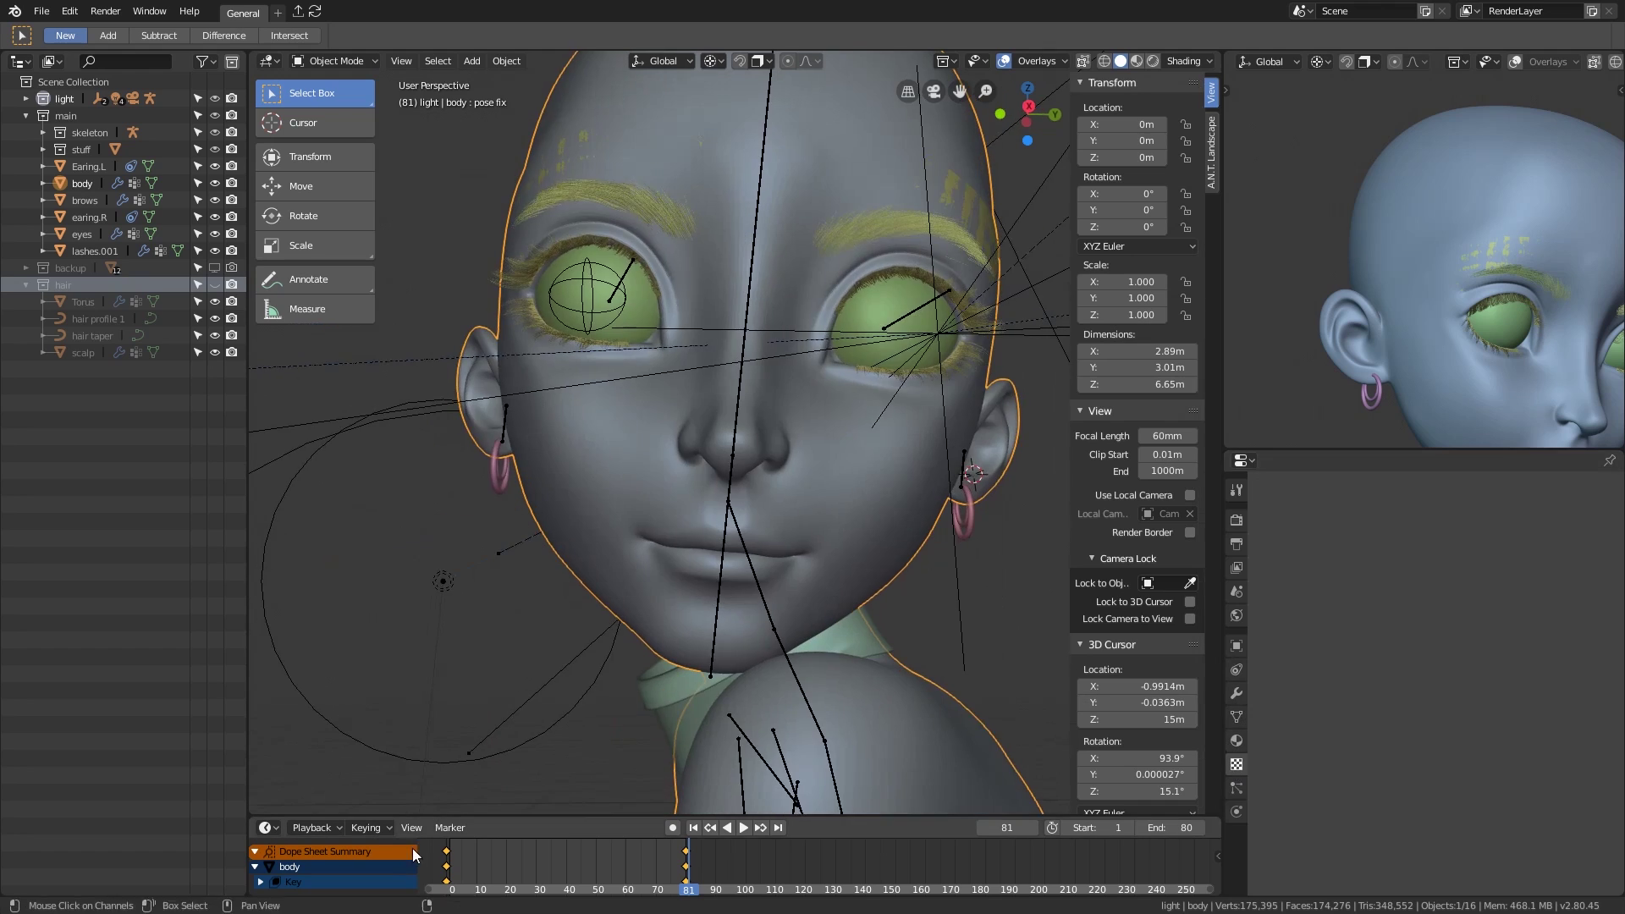
key("KP_Divide")
key("ctrl+0")
Step: Set the outliner's display mode to Scenes and put the body into Vertex Paint mode
left_click(53, 61)
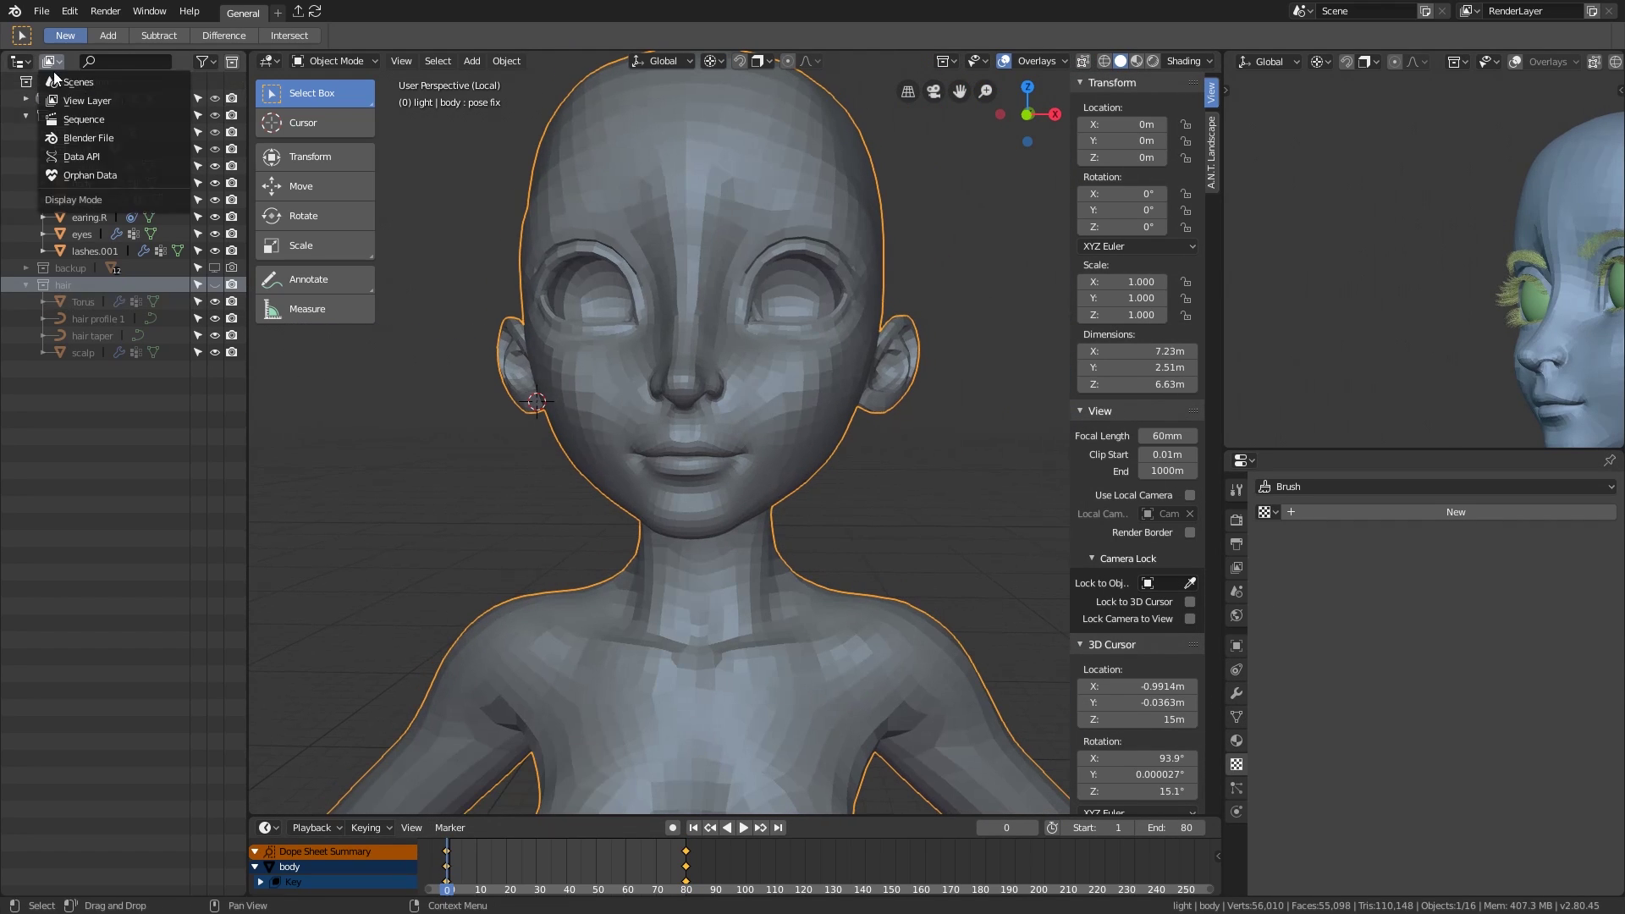
left_click(54, 71)
middle_click_drag(440, 288, 815, 440)
key("ctrl+Tab")
left_click(814, 397)
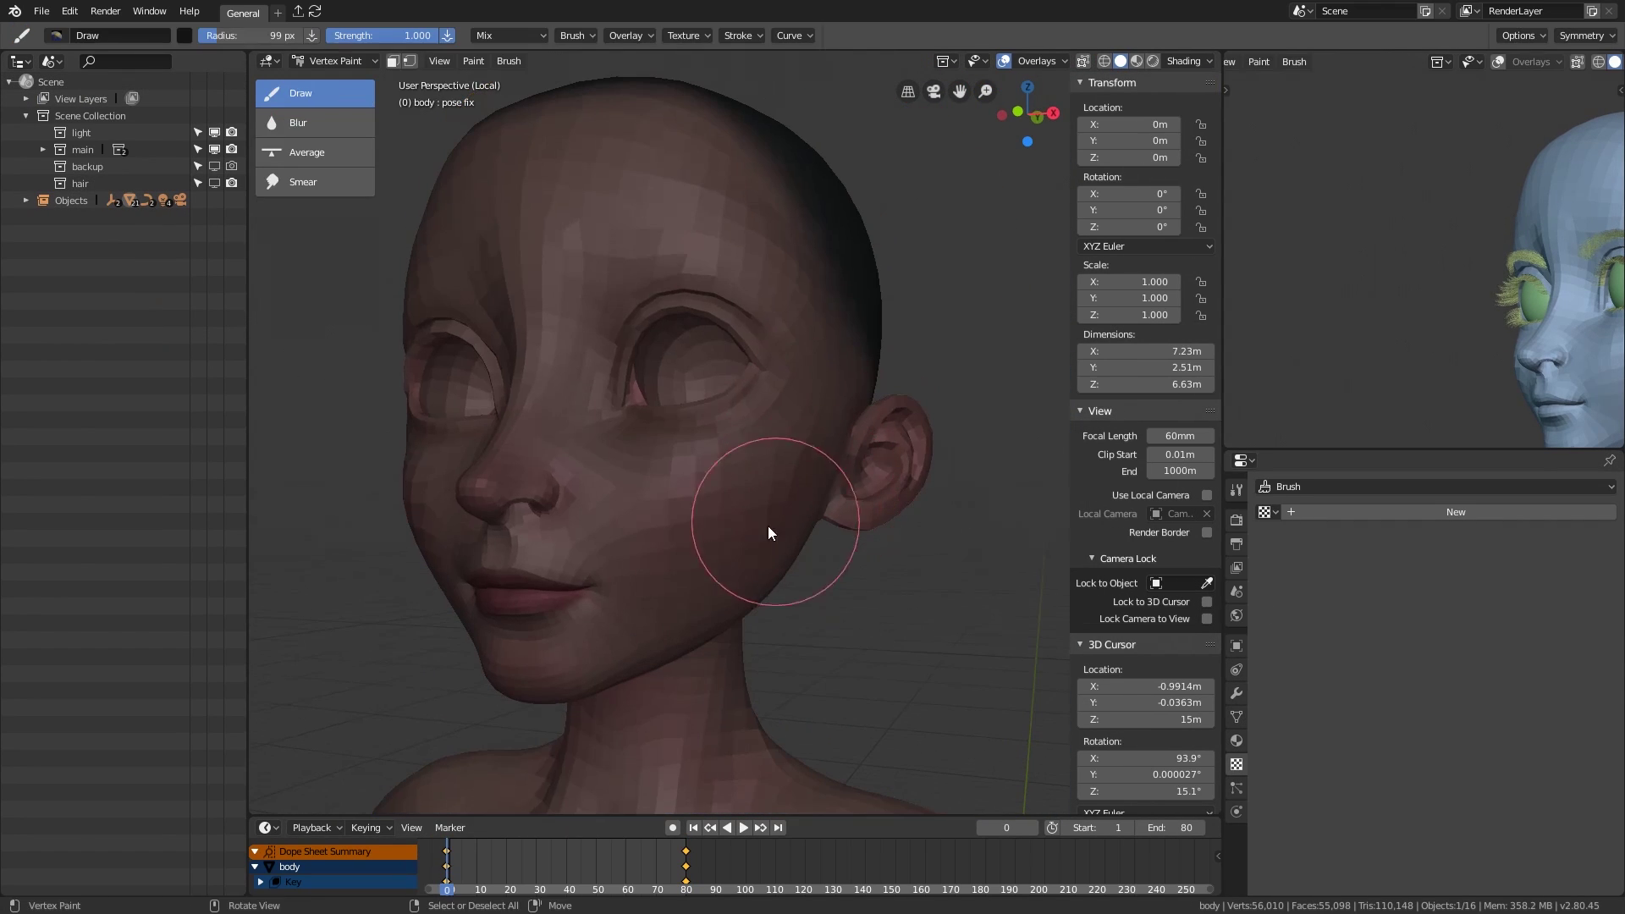
Step: Set the viewport lighting to Flat and switch the body from the skin color layer to another vertex color layer
left_click(1184, 61)
left_click(1146, 181)
left_click(1237, 740)
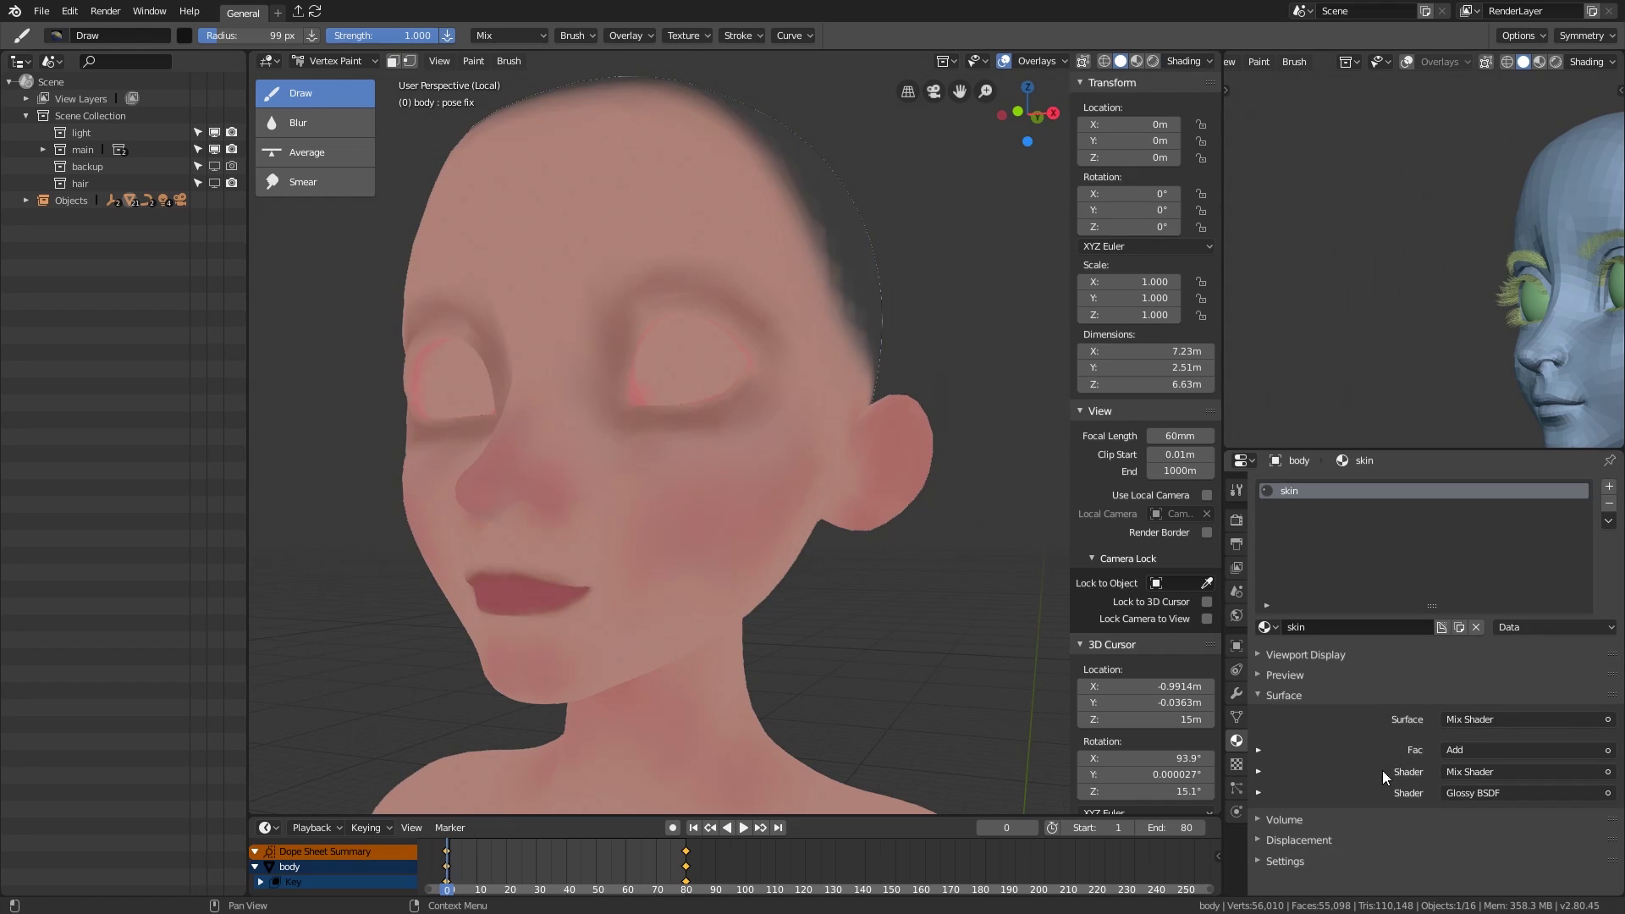
left_click(1237, 716)
left_click(1314, 750)
middle_click_drag(660, 457, 762, 490)
Step: Give the Draw brush the gray scale palette and a white paint colour
left_click(1236, 490)
left_click(1409, 574)
scroll(1337, 787, "down", 6)
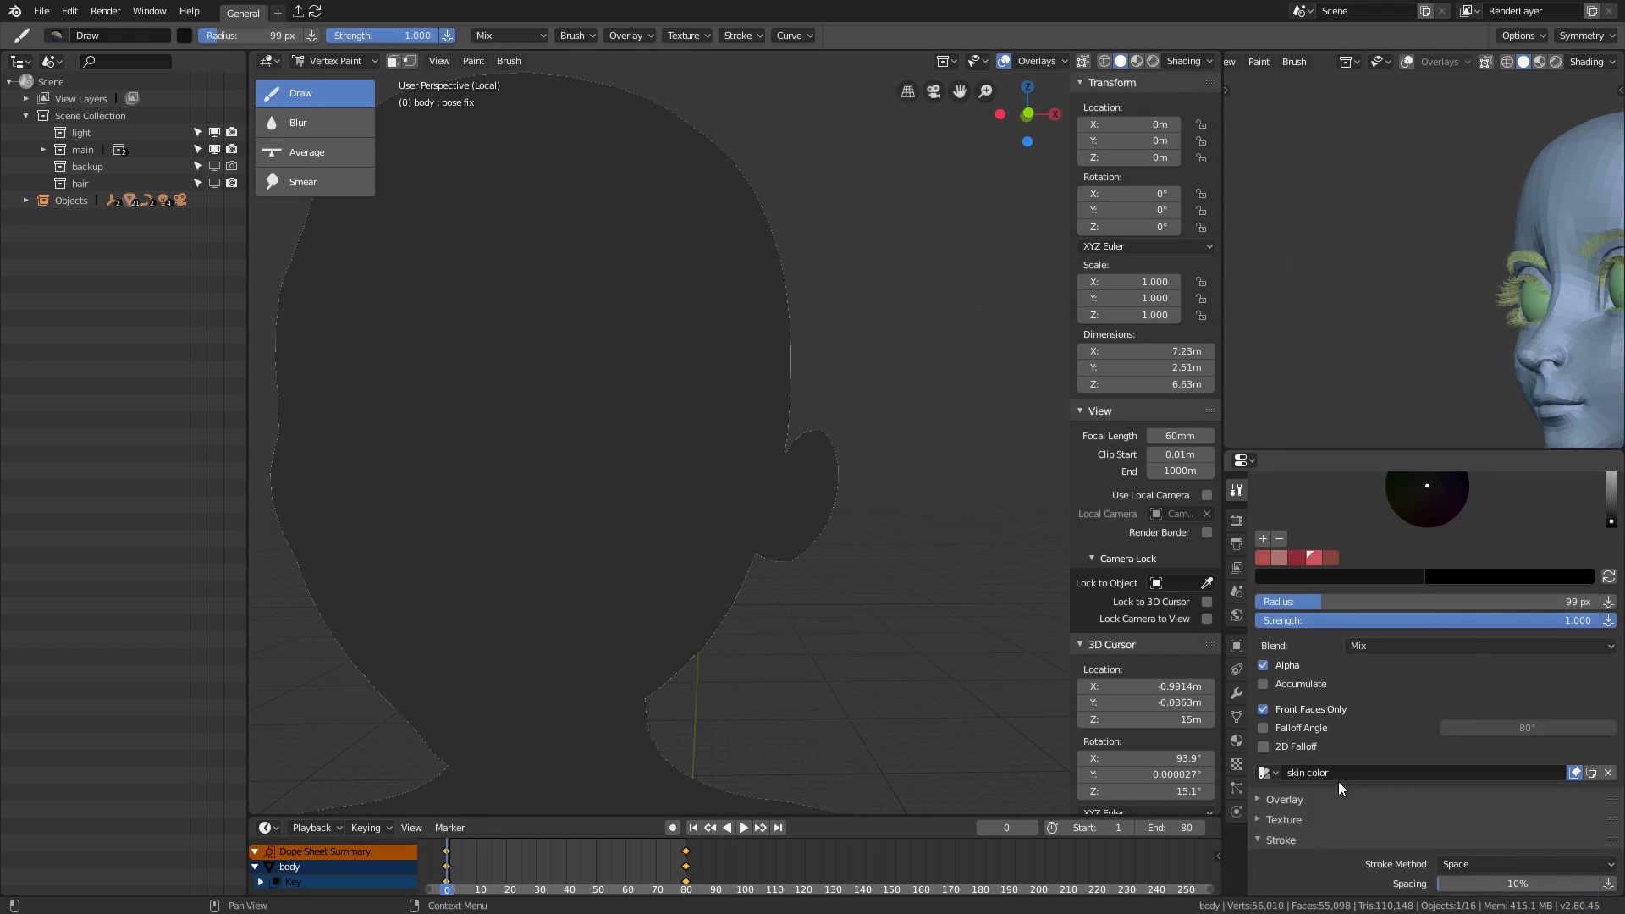
middle_click_drag(584, 491, 651, 526)
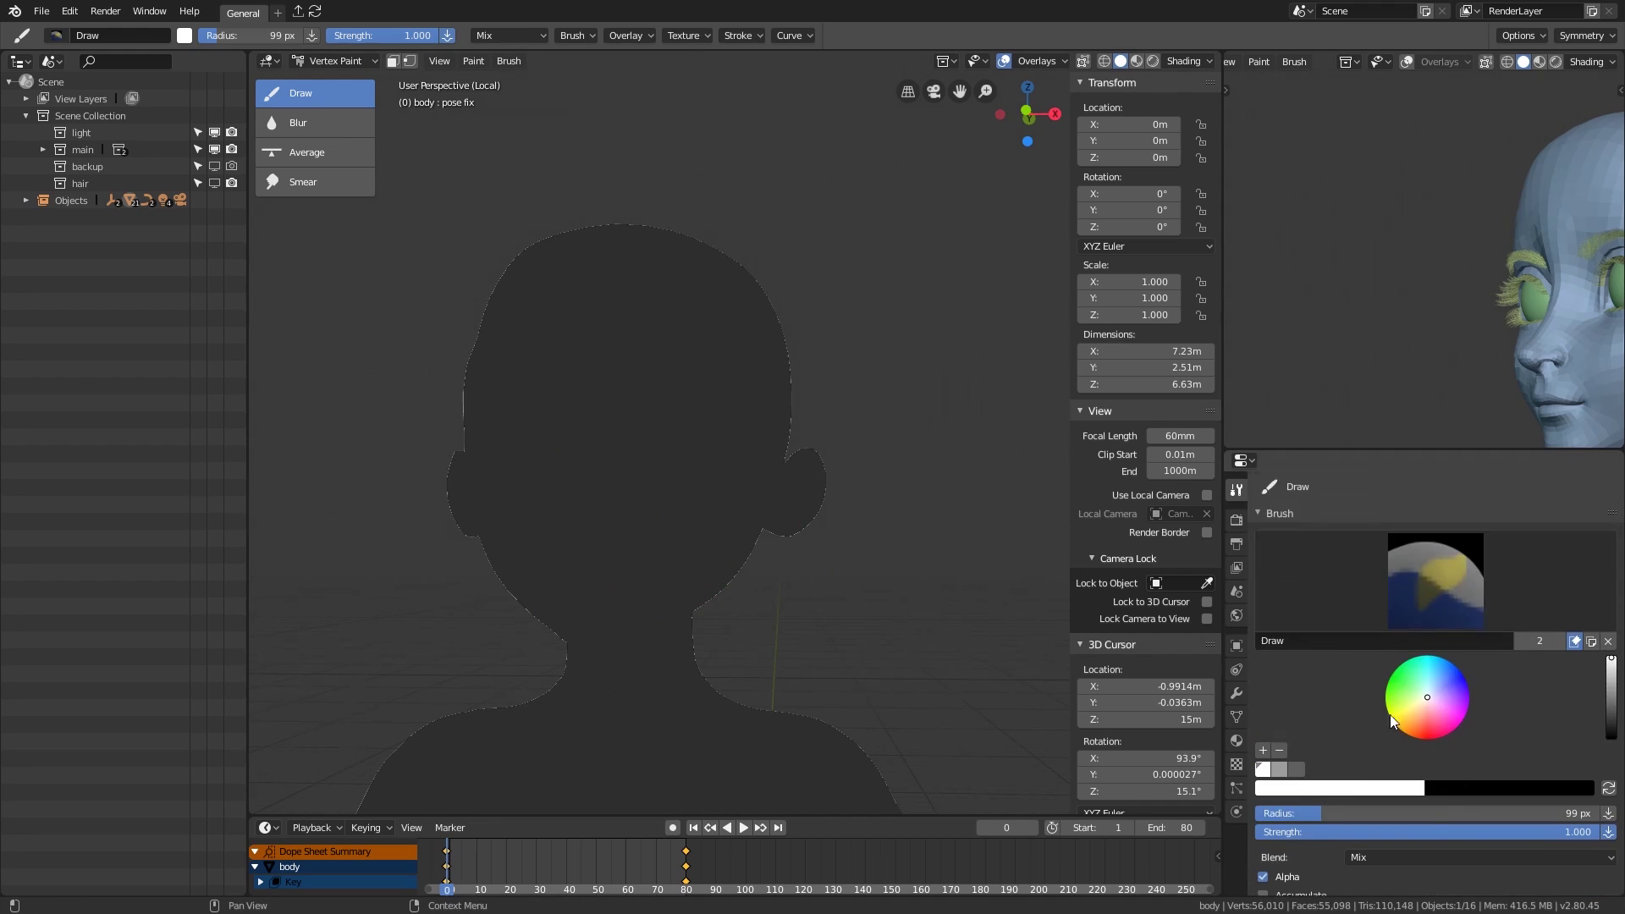
Step: Choose the Add brush and make the body's SSS vertex color layer active for rendering
left_click(1236, 716)
left_click(1300, 696)
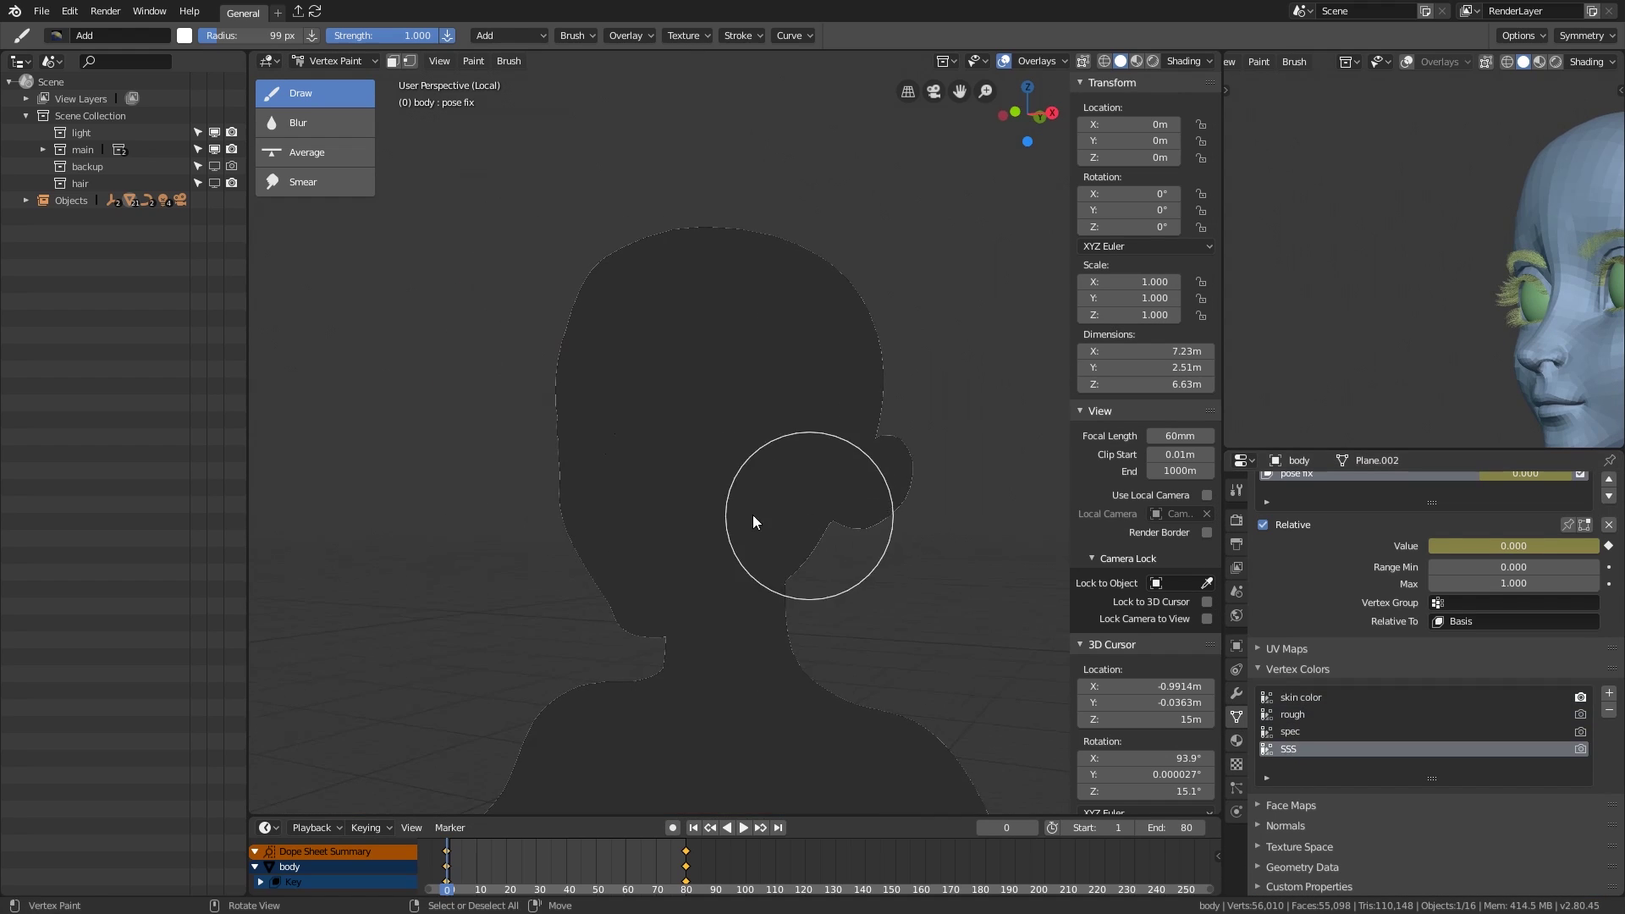
left_click(1581, 750)
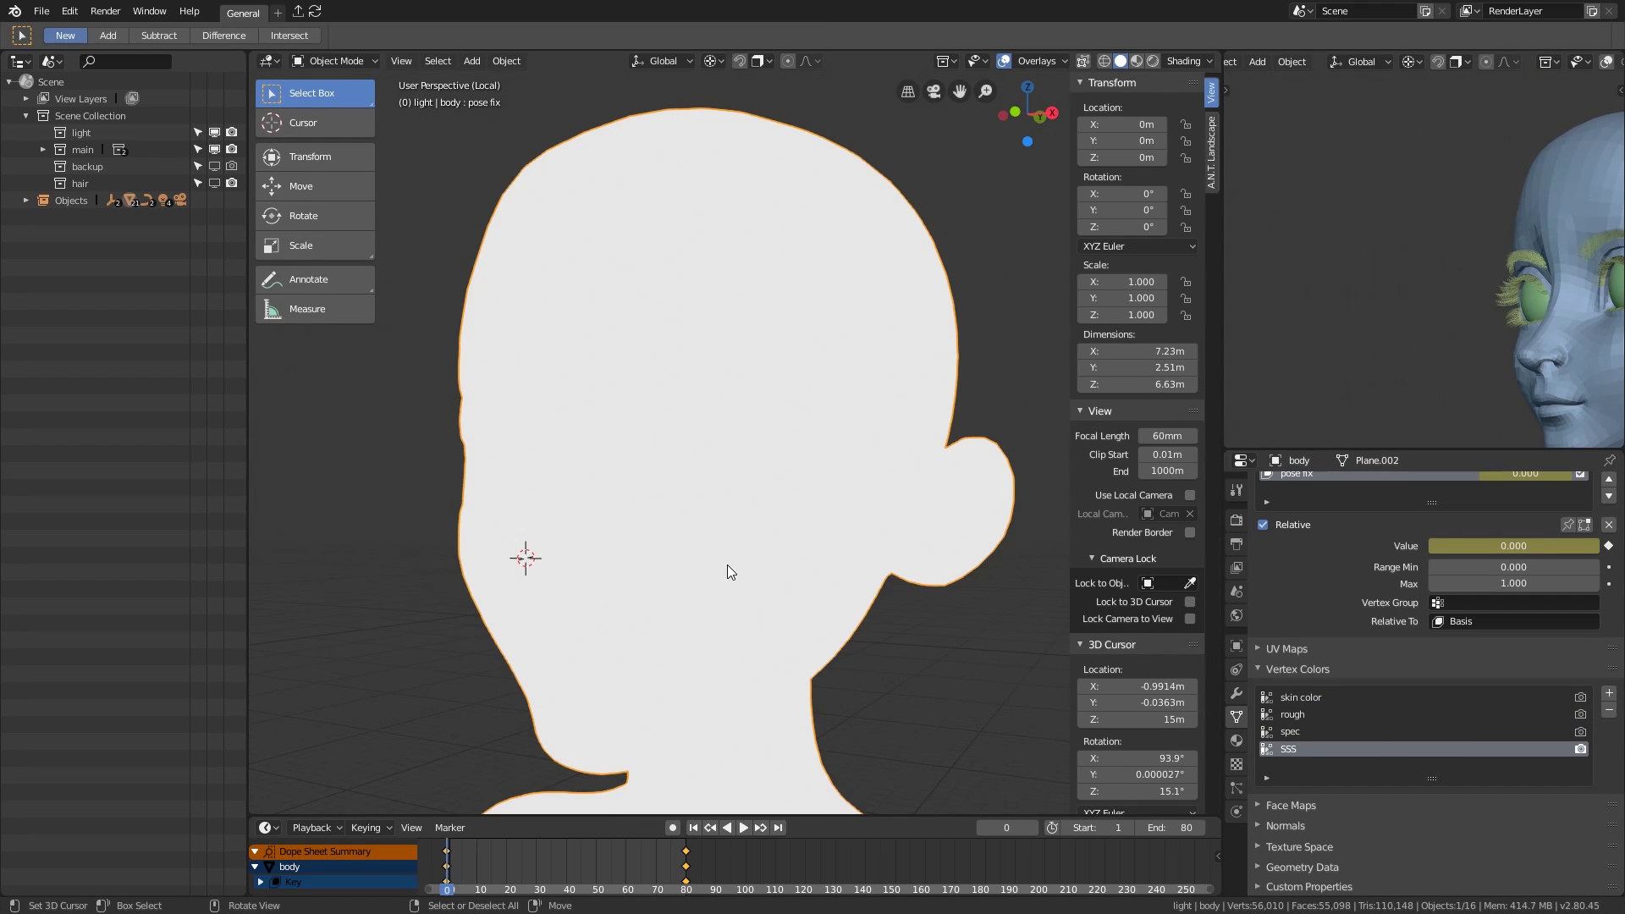
Step: Resize the vertex paint brush to 70 px and delete the body's spec vertex color layer
key("f")
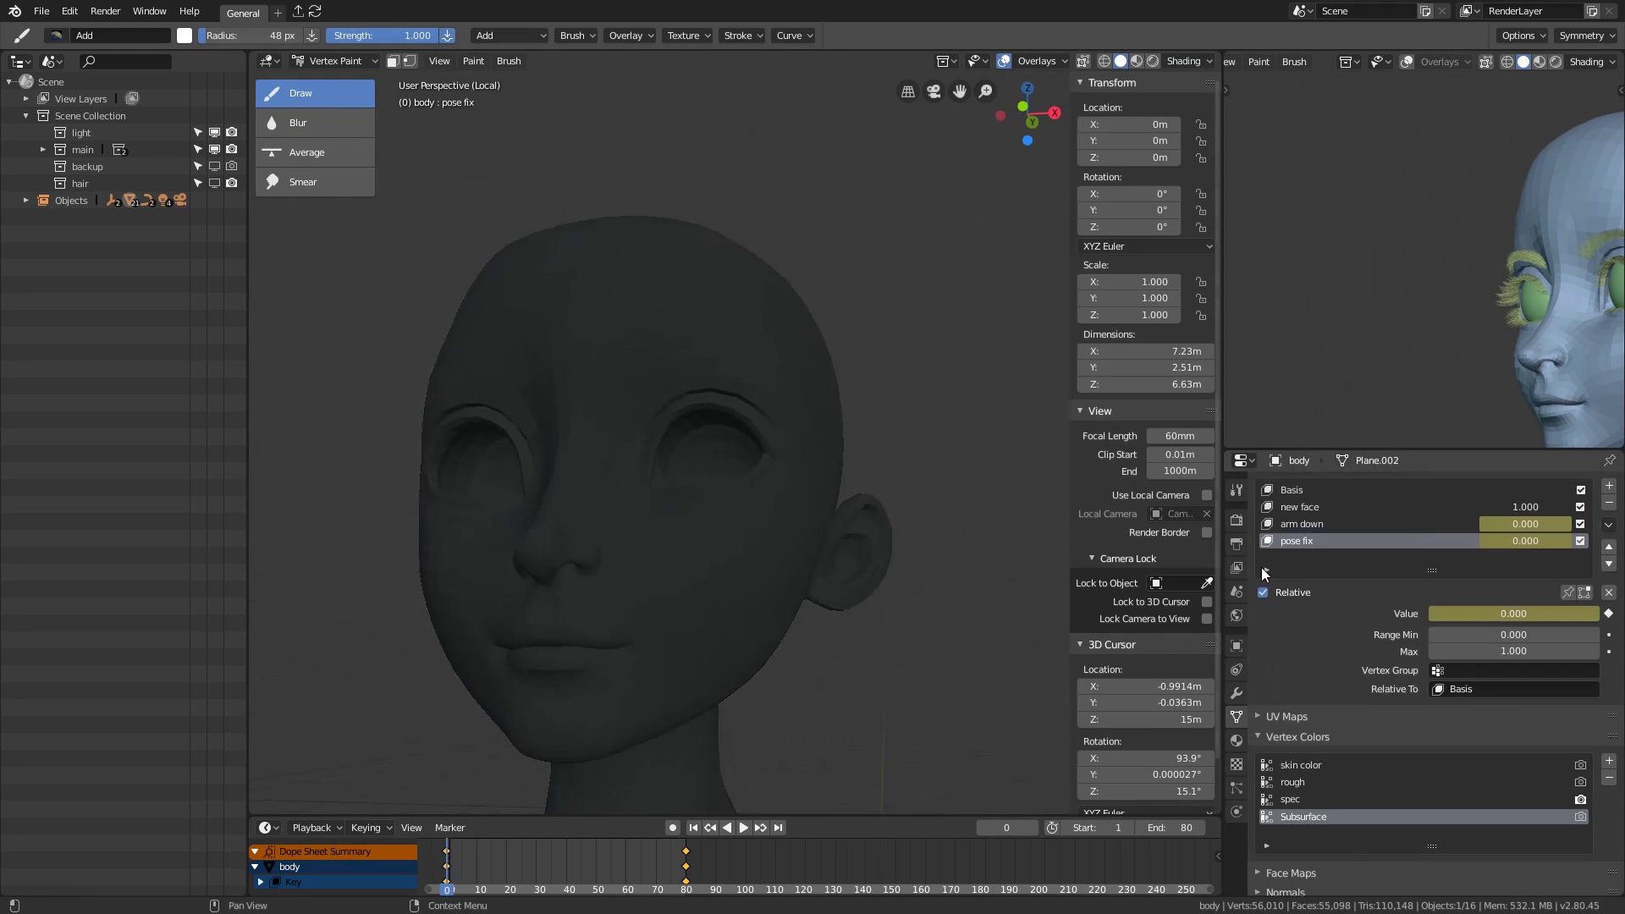
left_click(1236, 490)
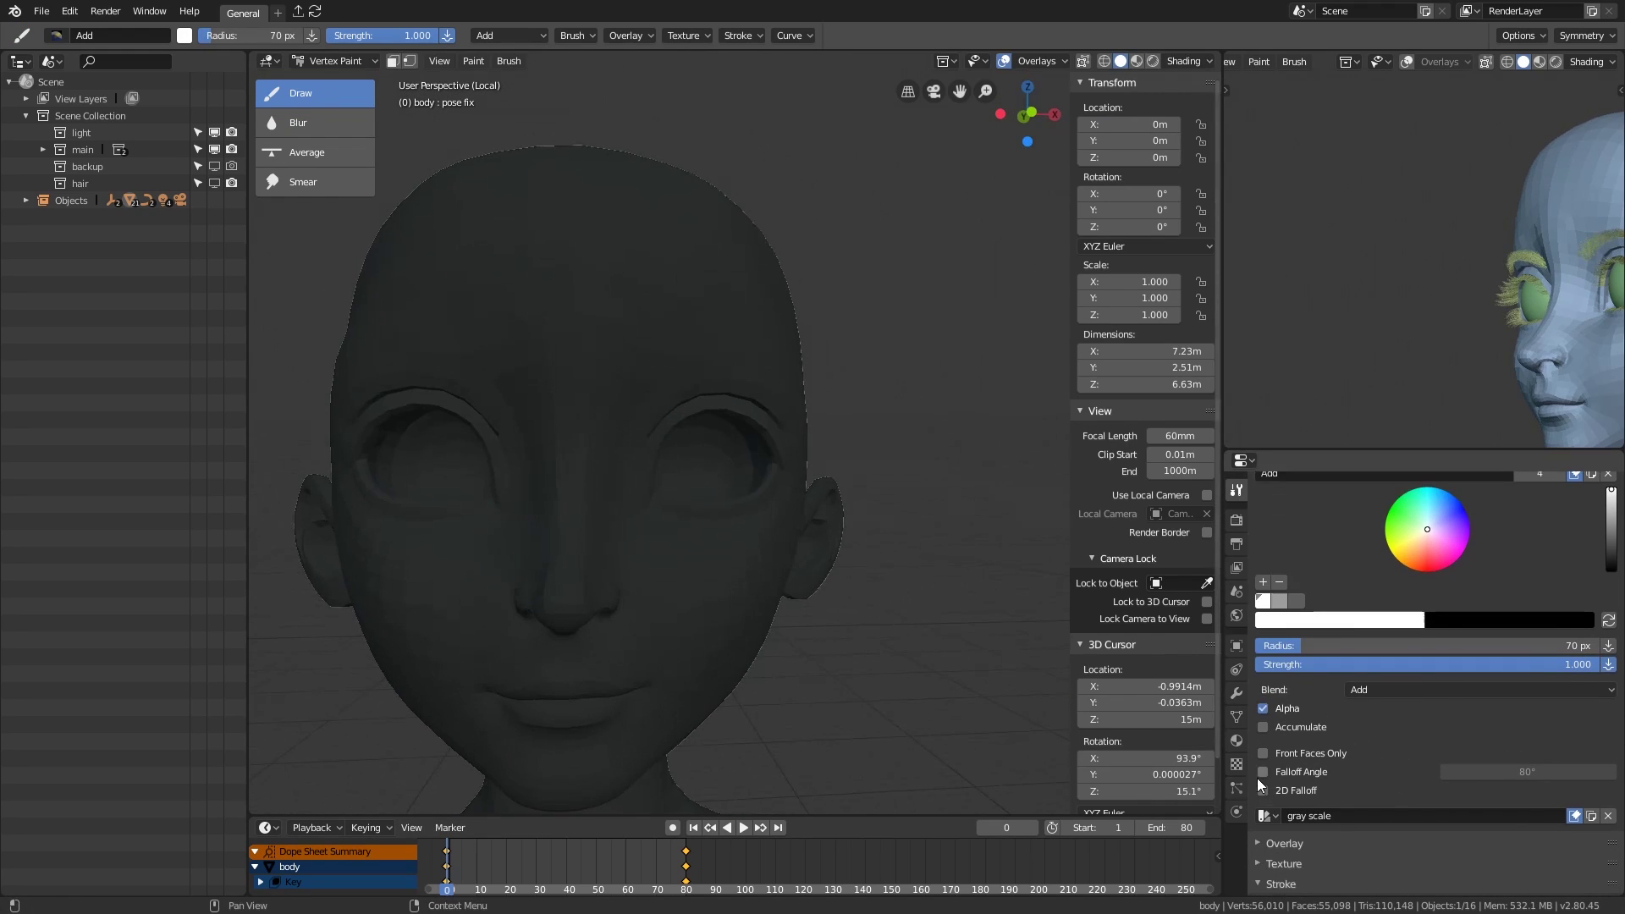
left_click(1236, 716)
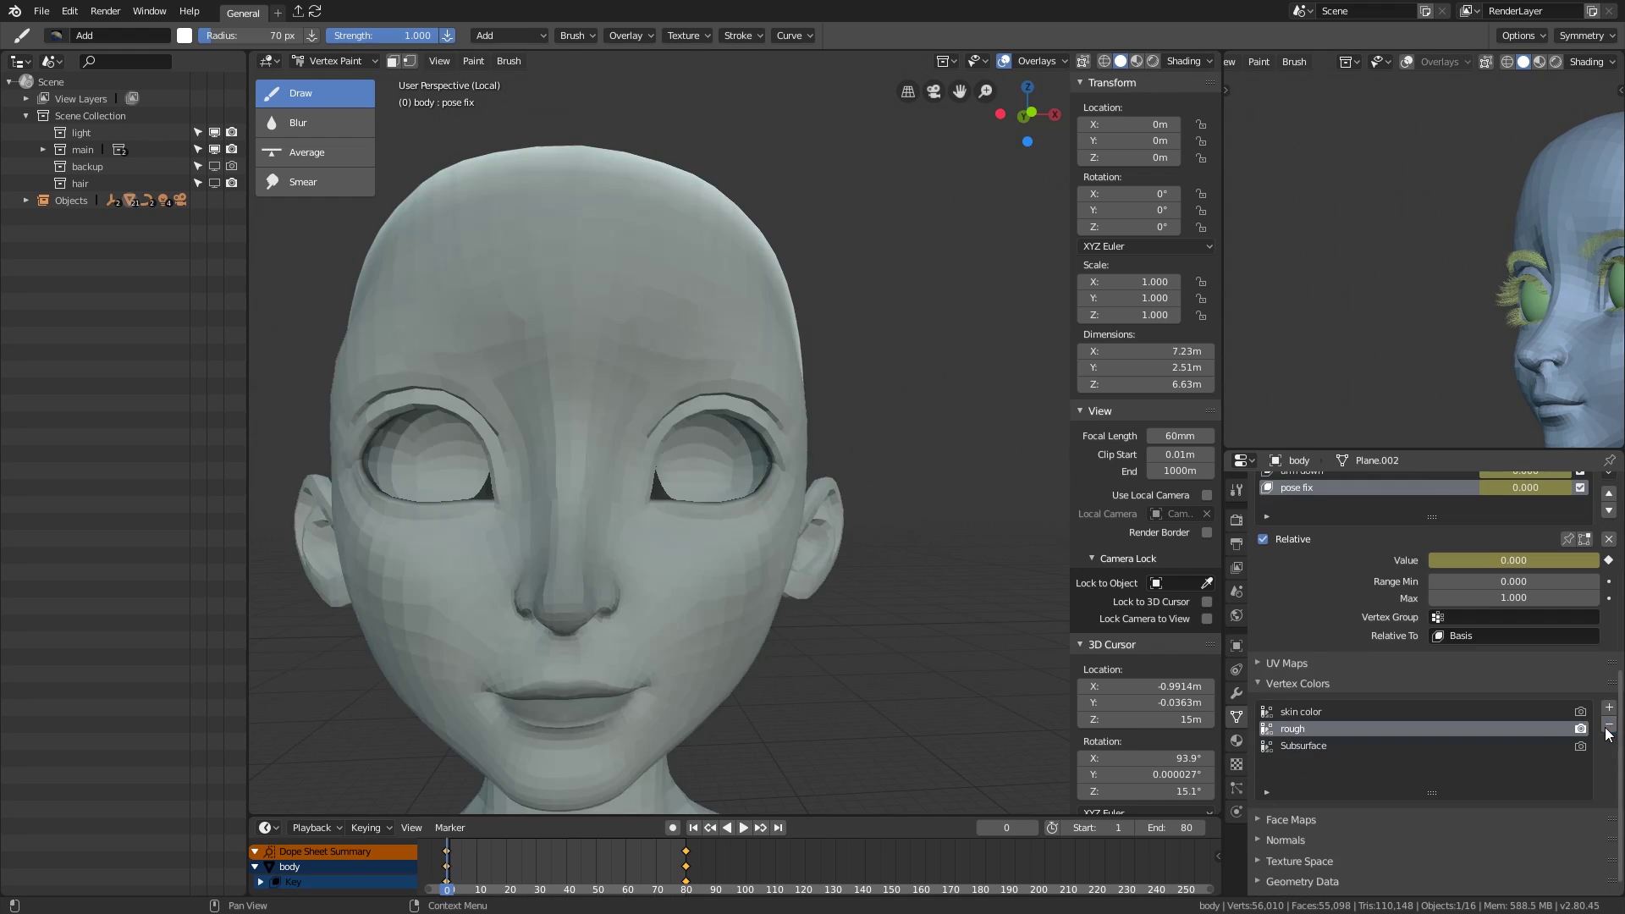
Step: Select the body's Subsurface vertex color layer and fill it with black from the Draw brush
left_click(1354, 746)
middle_click_drag(729, 587, 766, 592)
left_click(1236, 490)
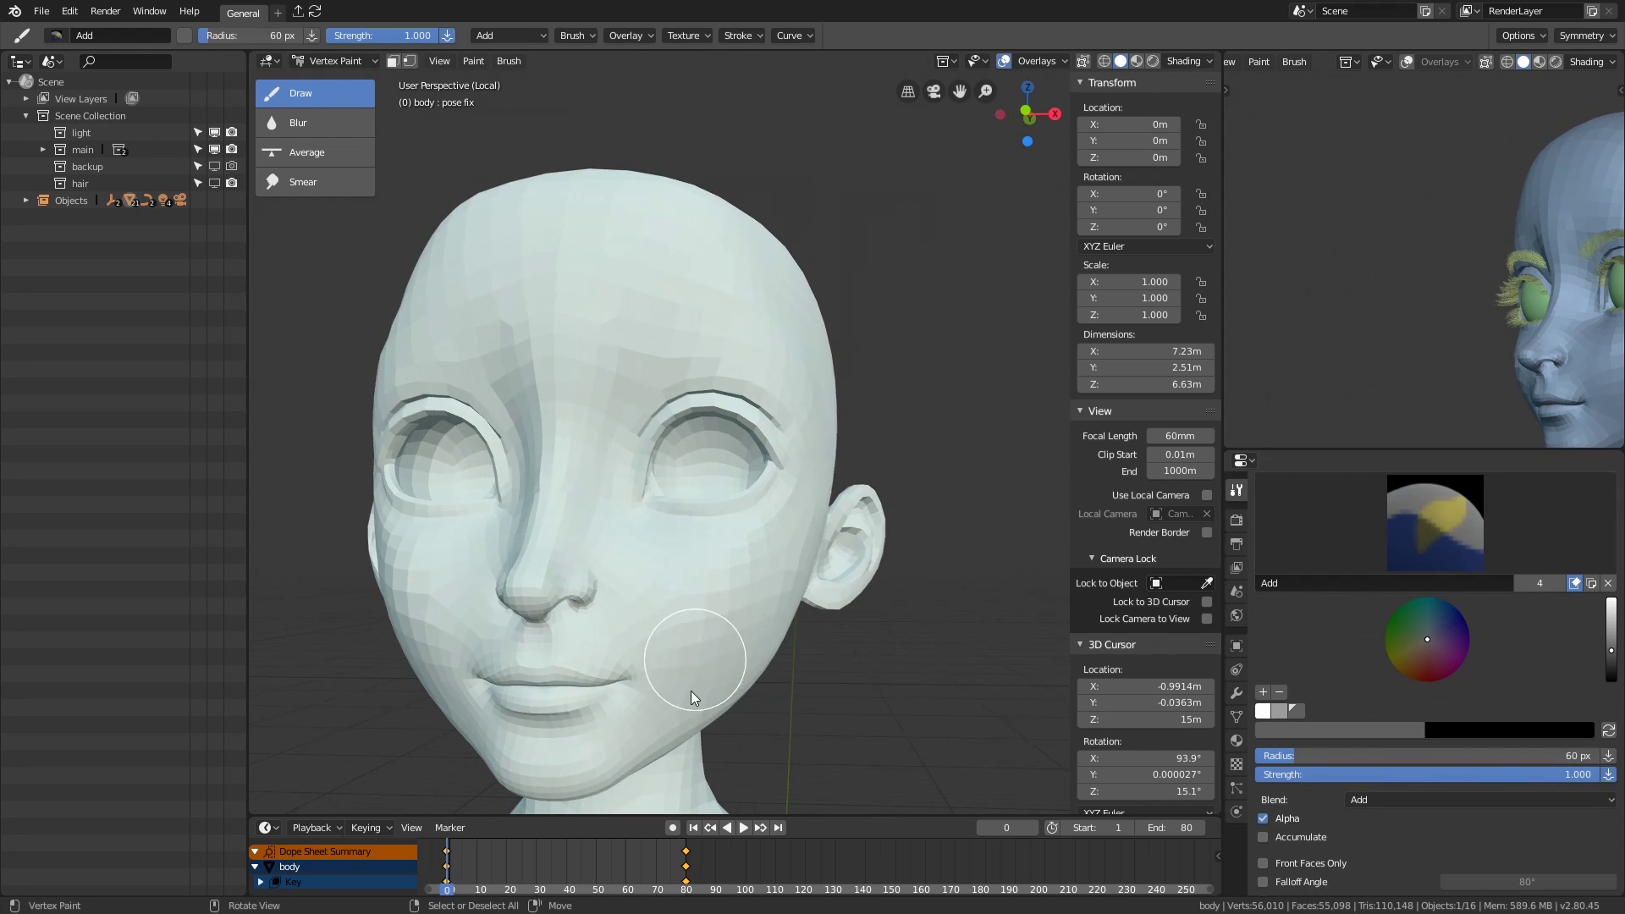
left_click(1435, 522)
left_click(1236, 639)
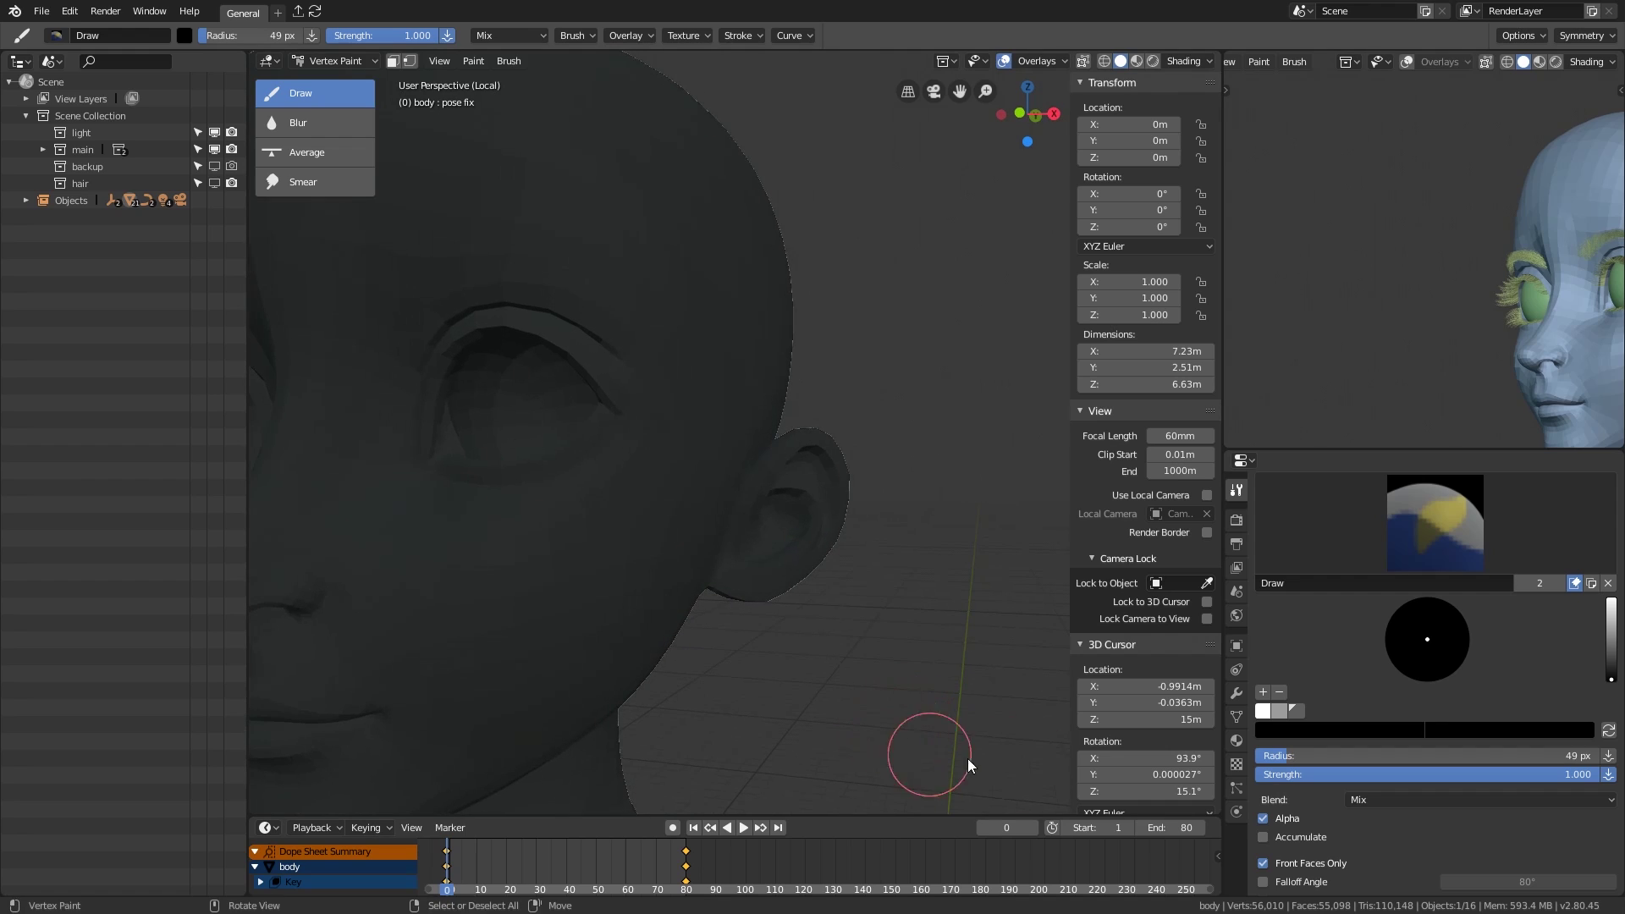
Step: Paint the ears white on all sides with the Draw brush and blur where they meet the head
scroll(1269, 777, "up", 3)
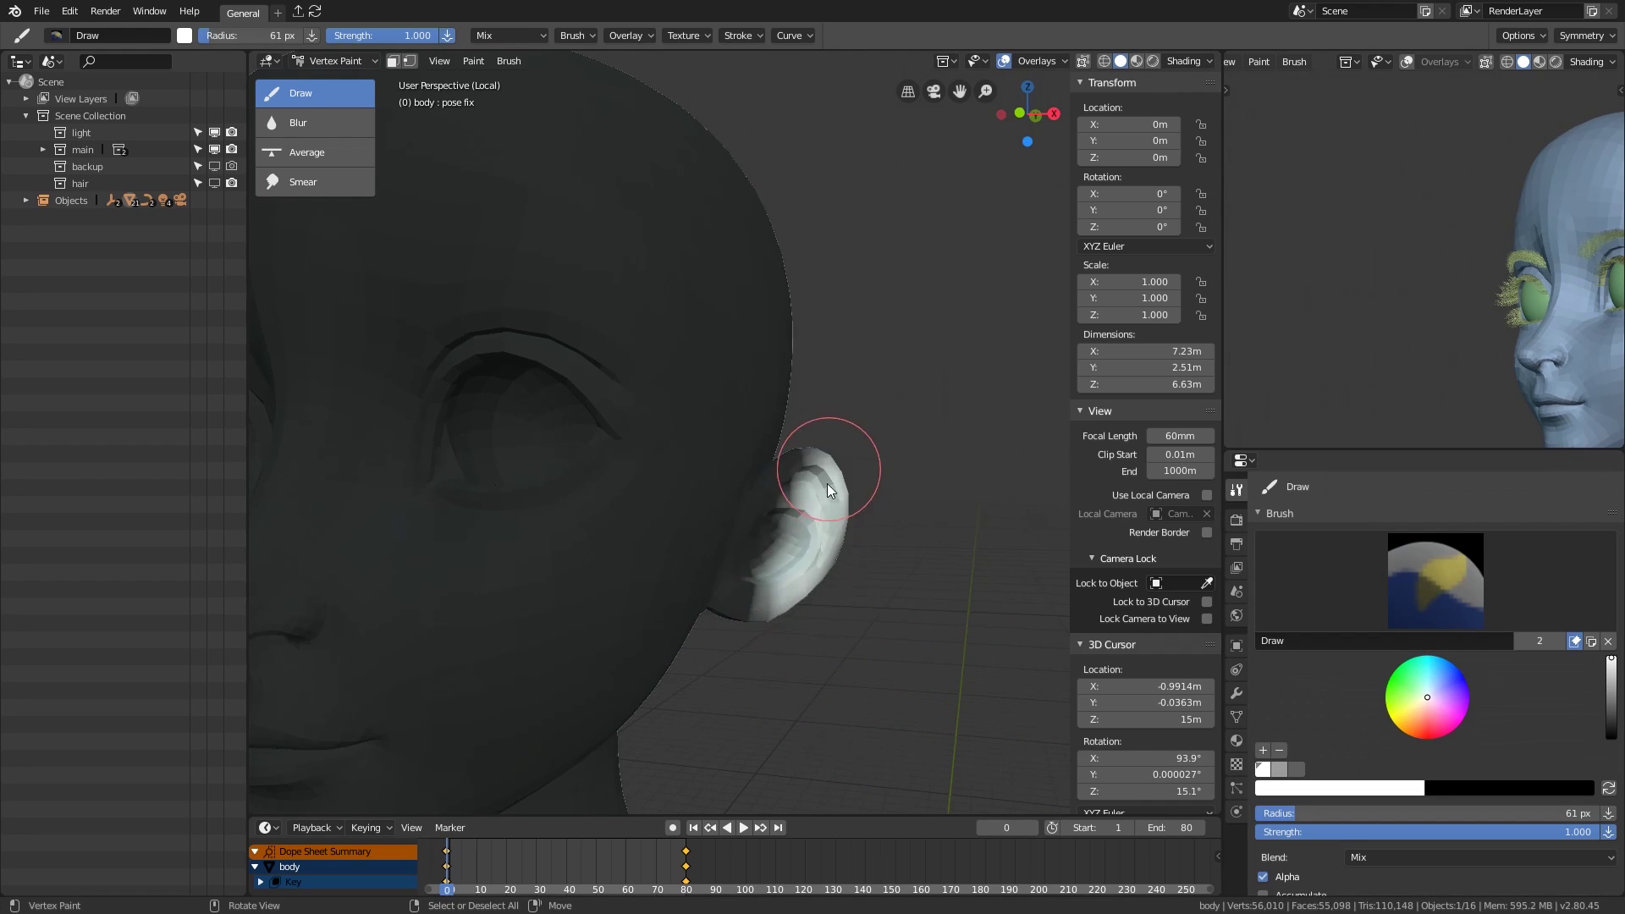
middle_click_drag(888, 614, 723, 523)
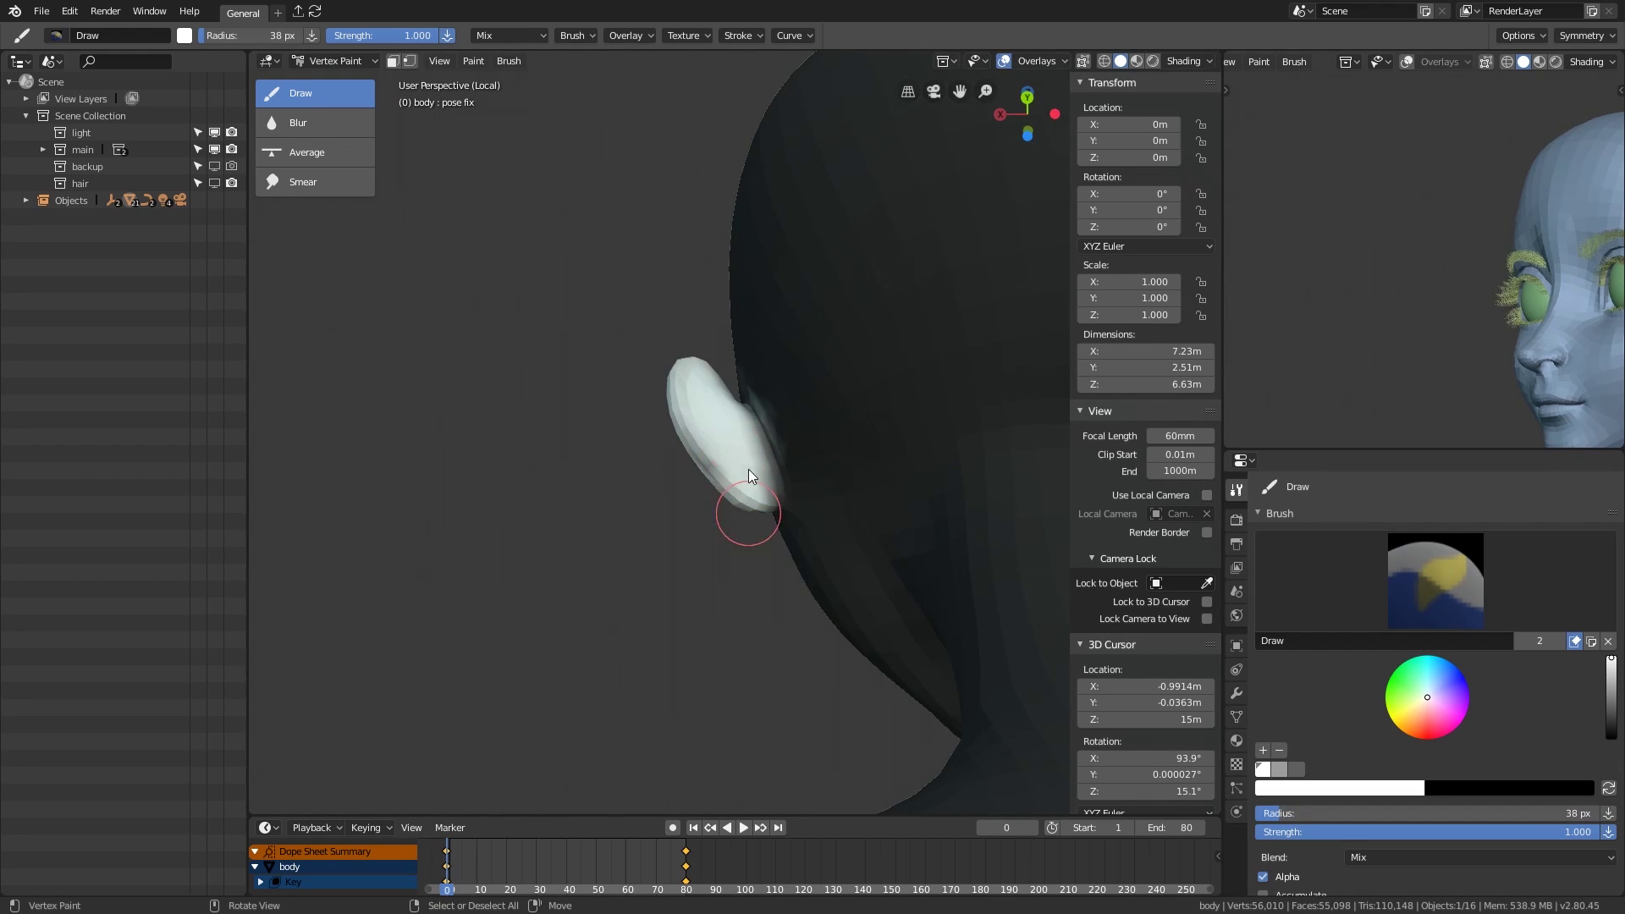
mouse_move(748, 469)
middle_mouse_down()
mouse_move(820, 486)
mouse_move(625, 451)
mouse_move(750, 611)
mouse_move(753, 531)
mouse_move(812, 509)
mouse_move(875, 380)
mouse_move(861, 477)
mouse_move(827, 424)
mouse_move(998, 431)
middle_mouse_up()
key("shift+space")
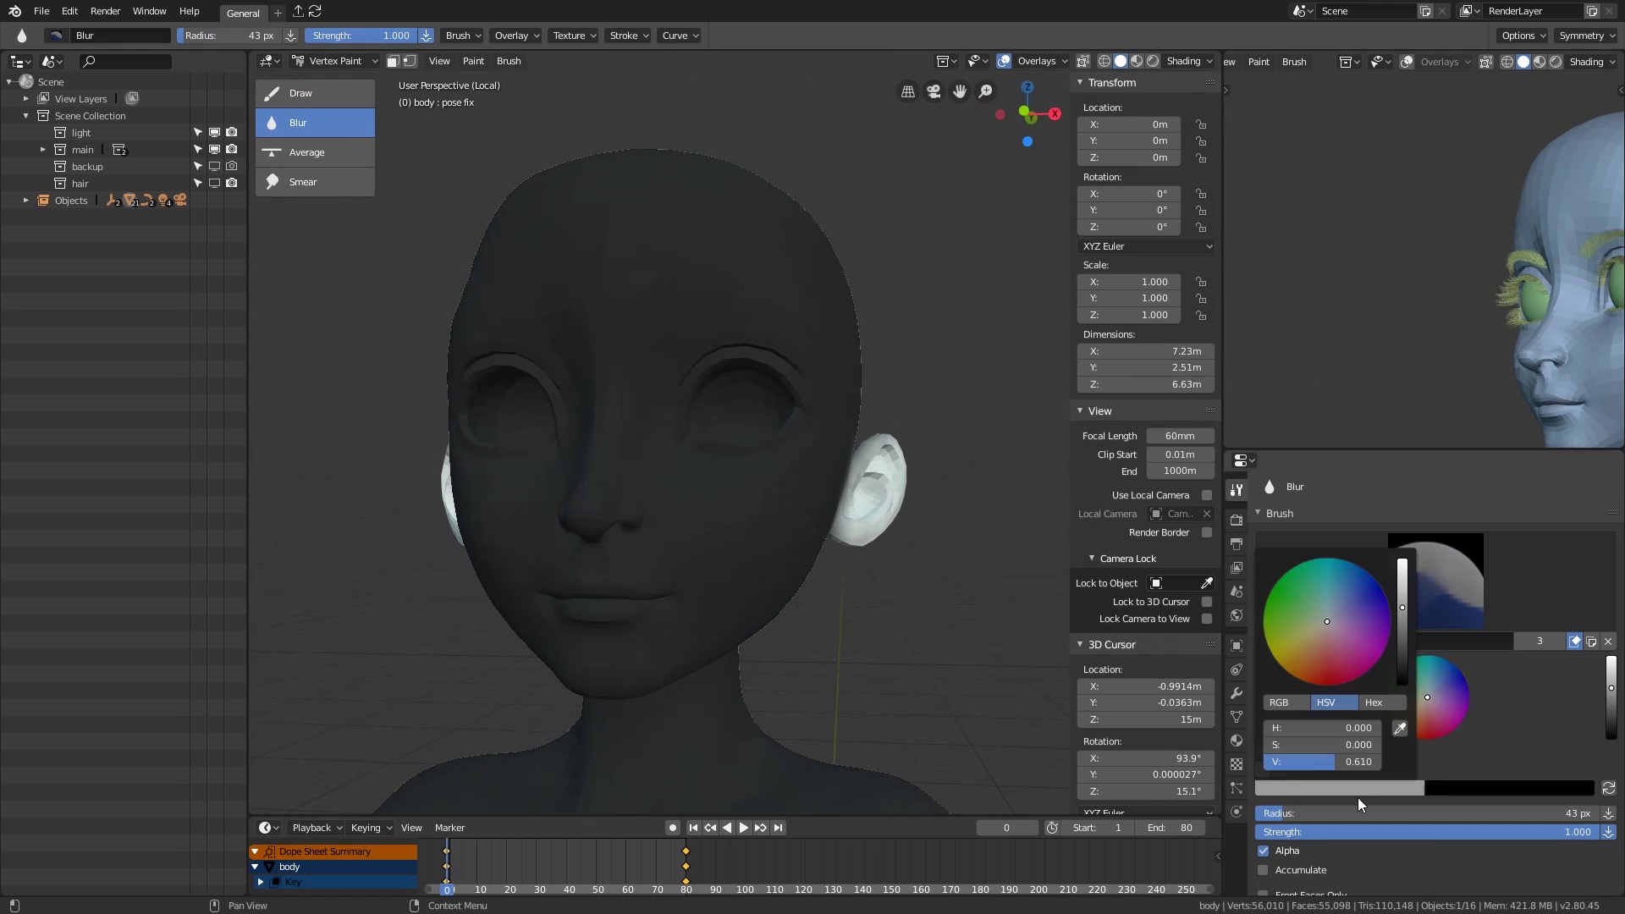
Step: Paint the nose light gray with a brush value of 0.610 and blur the paint's edges
mouse_move(973, 593)
middle_mouse_down()
mouse_move(647, 525)
mouse_move(770, 707)
middle_mouse_up()
key("f")
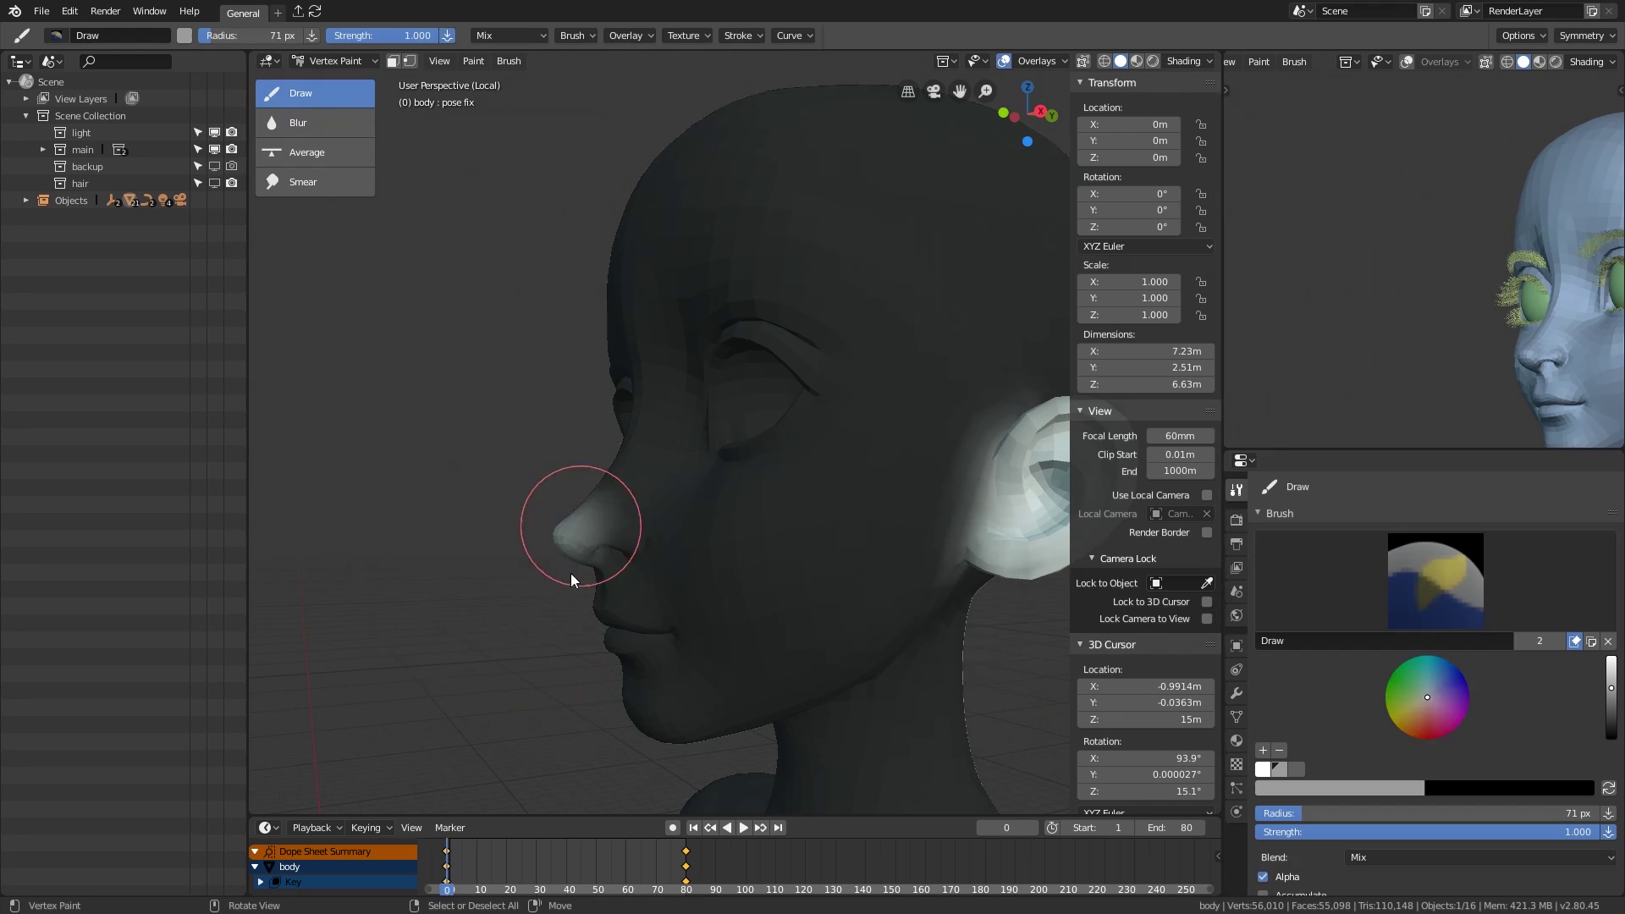
mouse_move(570, 572)
middle_mouse_down()
mouse_move(825, 510)
mouse_move(516, 428)
mouse_move(492, 438)
mouse_move(652, 576)
middle_mouse_up()
key("f")
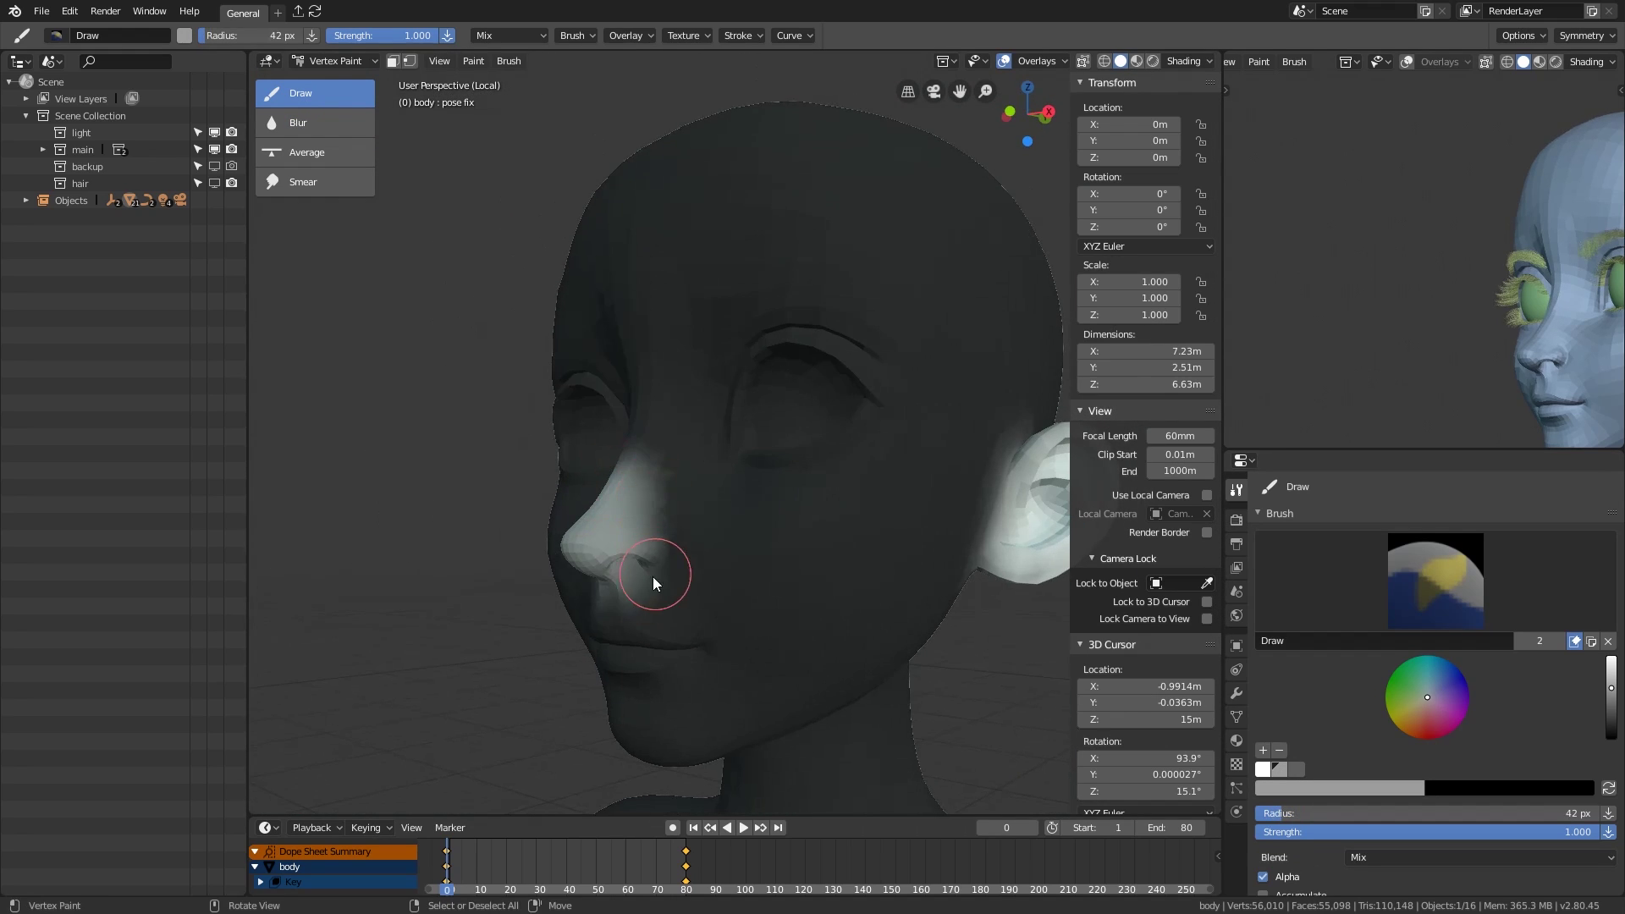
middle_click_drag(654, 450, 652, 564)
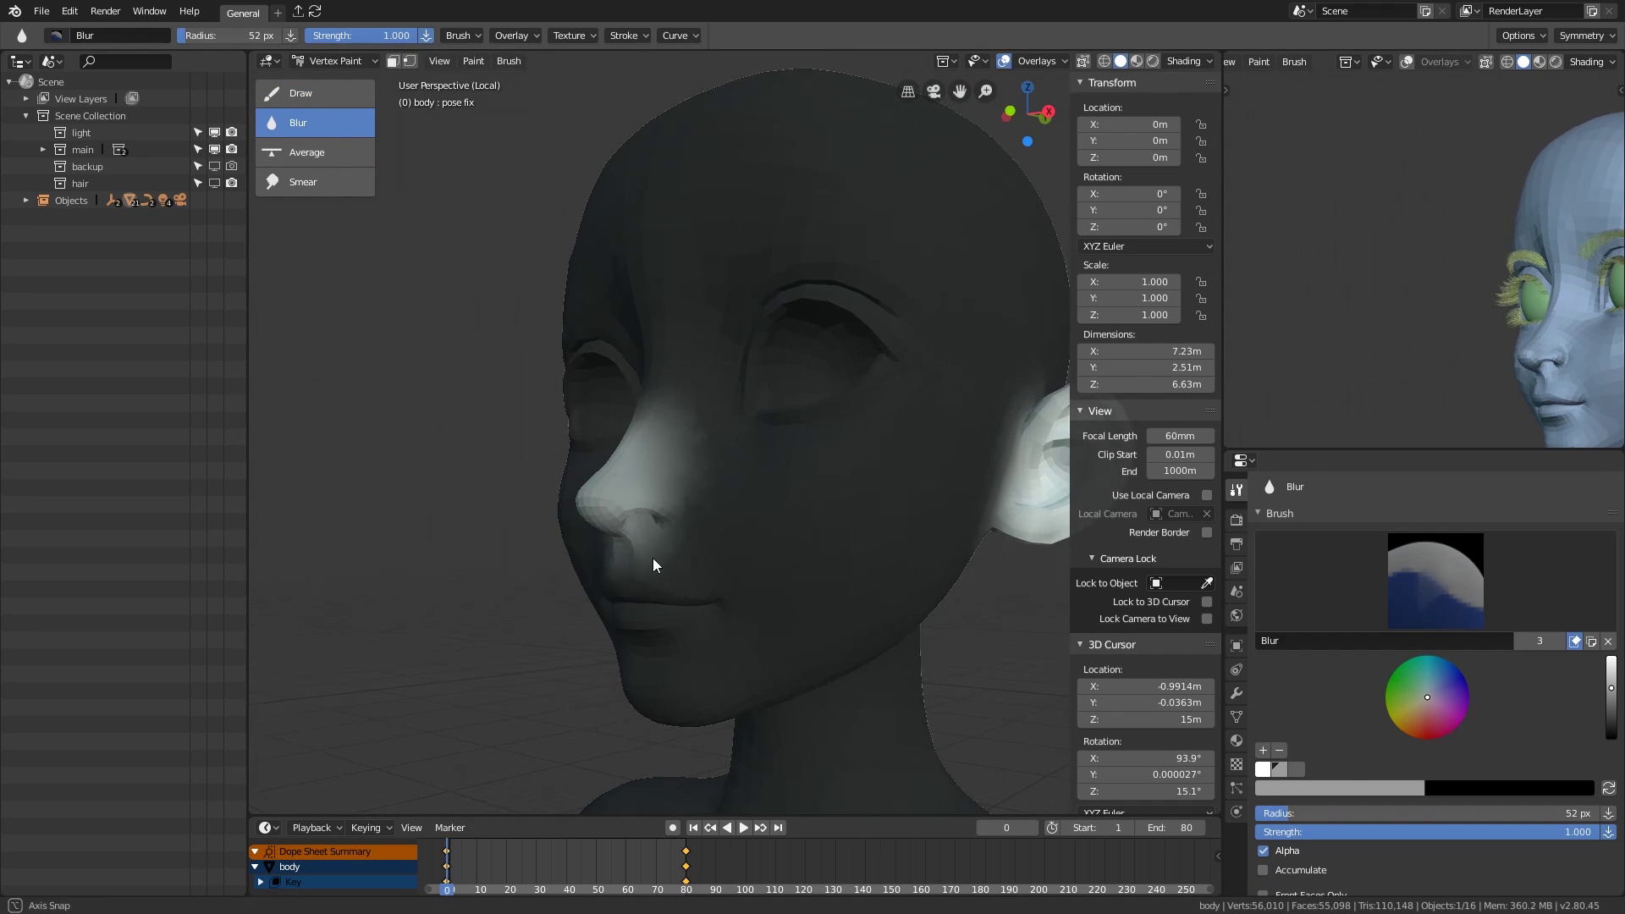
Step: Set the Draw brush to black and trim the gray paint around the nose
left_click(1611, 738)
mouse_move(761, 474)
middle_mouse_down()
mouse_move(705, 445)
mouse_move(682, 485)
mouse_move(770, 496)
middle_mouse_up()
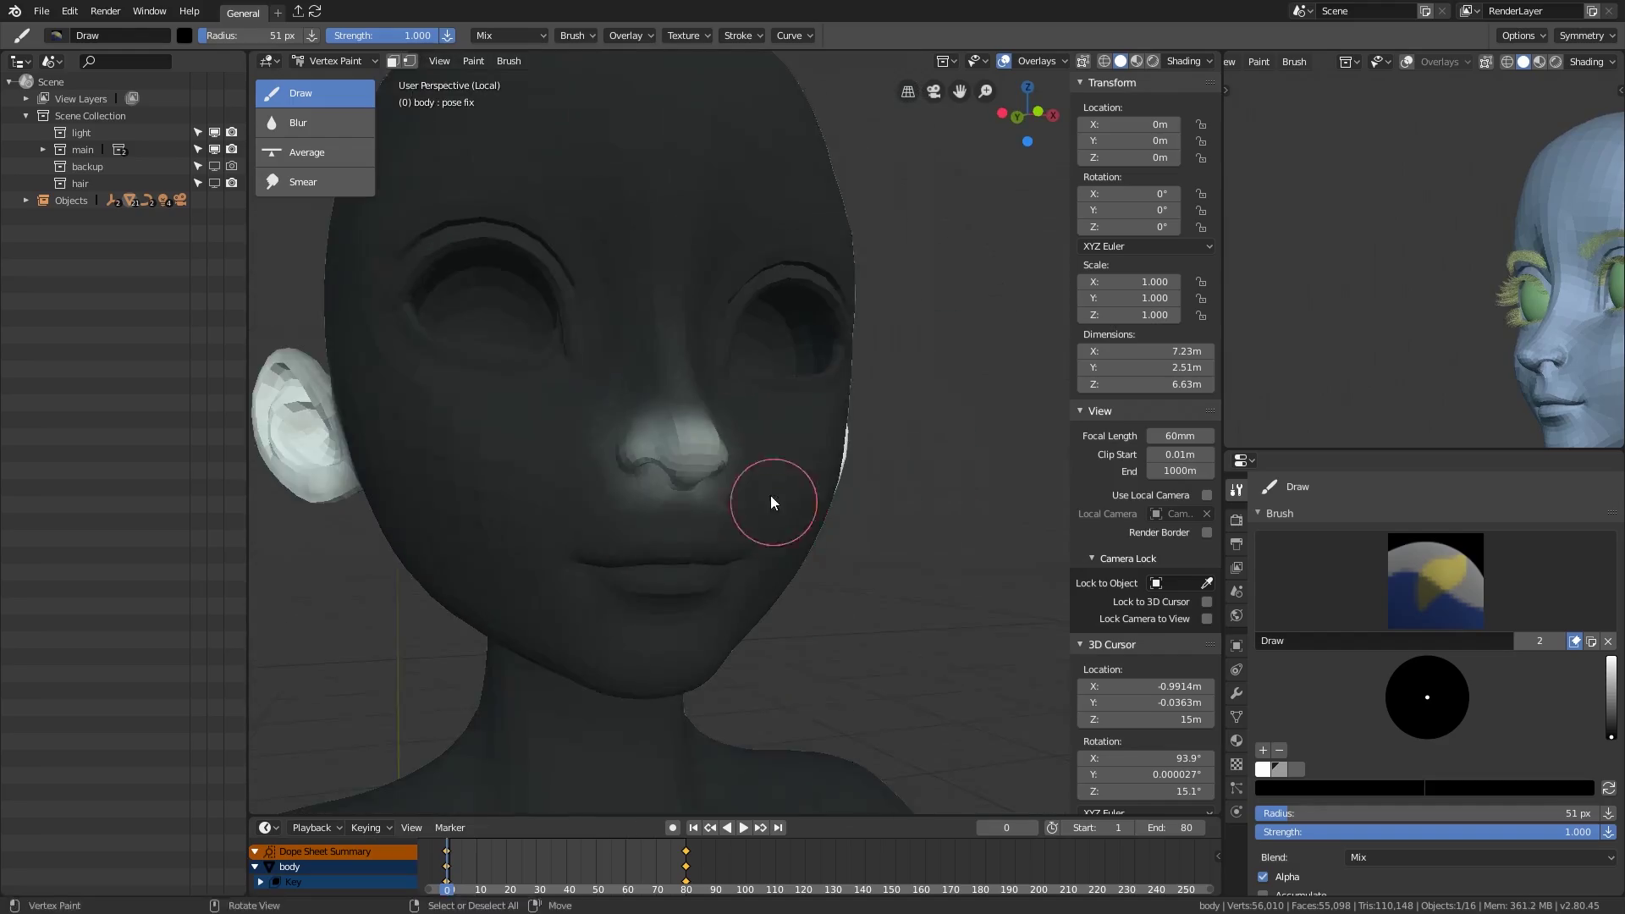
mouse_move(643, 541)
middle_mouse_down()
mouse_move(609, 533)
mouse_move(744, 551)
middle_mouse_up()
Step: Select the mouth interior and lips by growing an edge loop in the wireframe mesh, and paint the lips gray
key("Tab")
key("z")
left_click(693, 514)
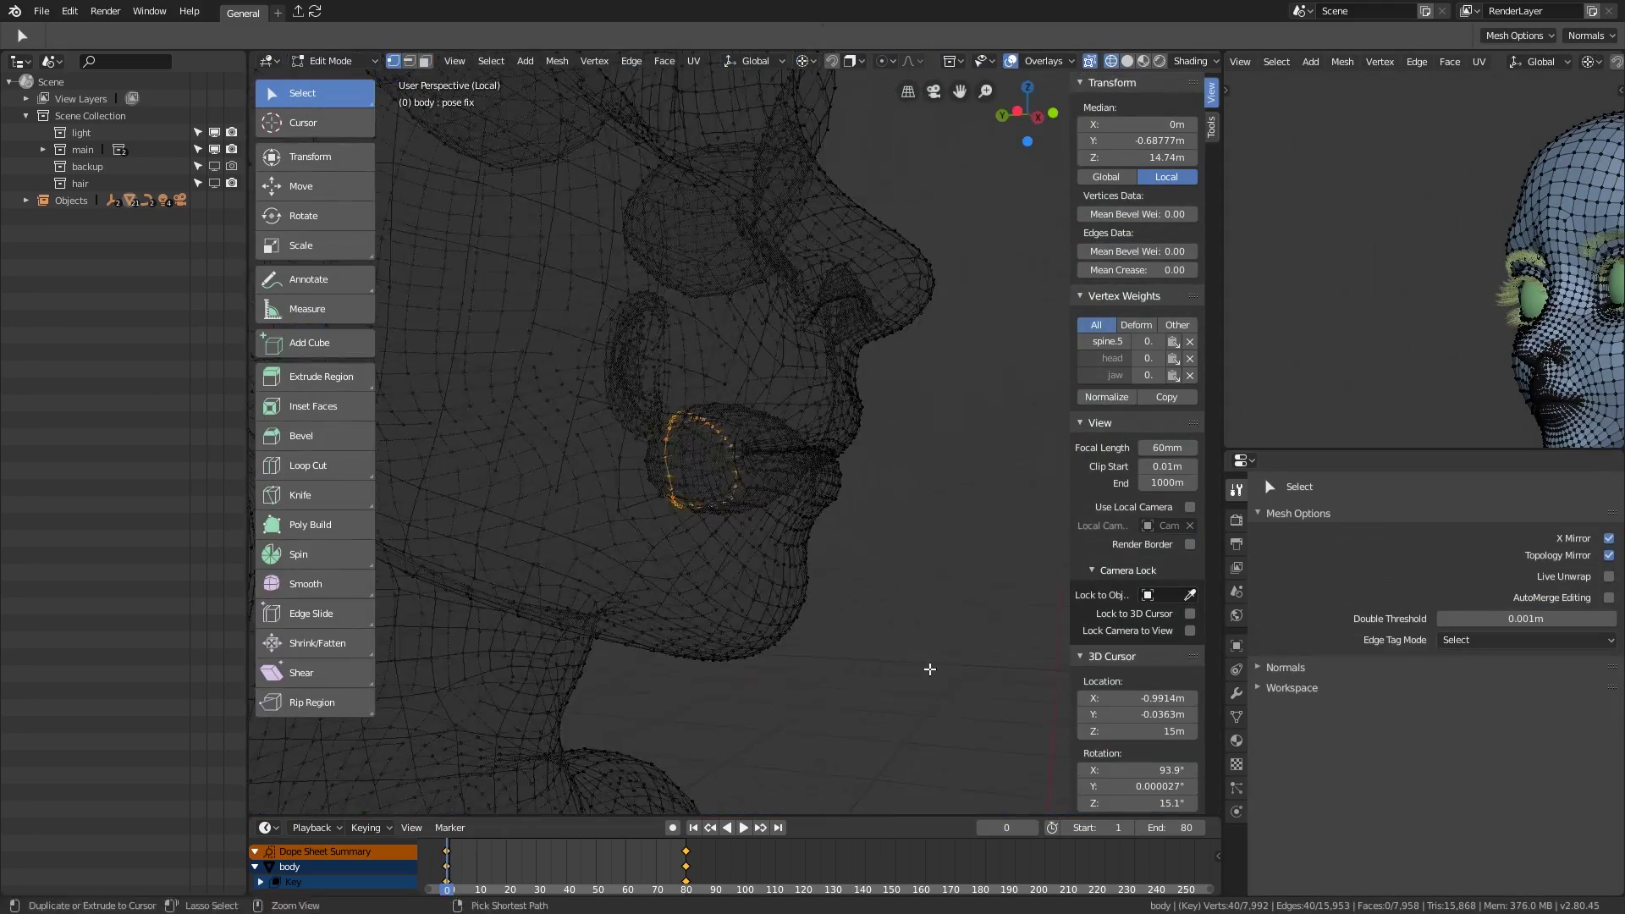
key("ctrl+KP_Add")
key("ctrl+KP_Add")
key("ctrl+KP_Add")
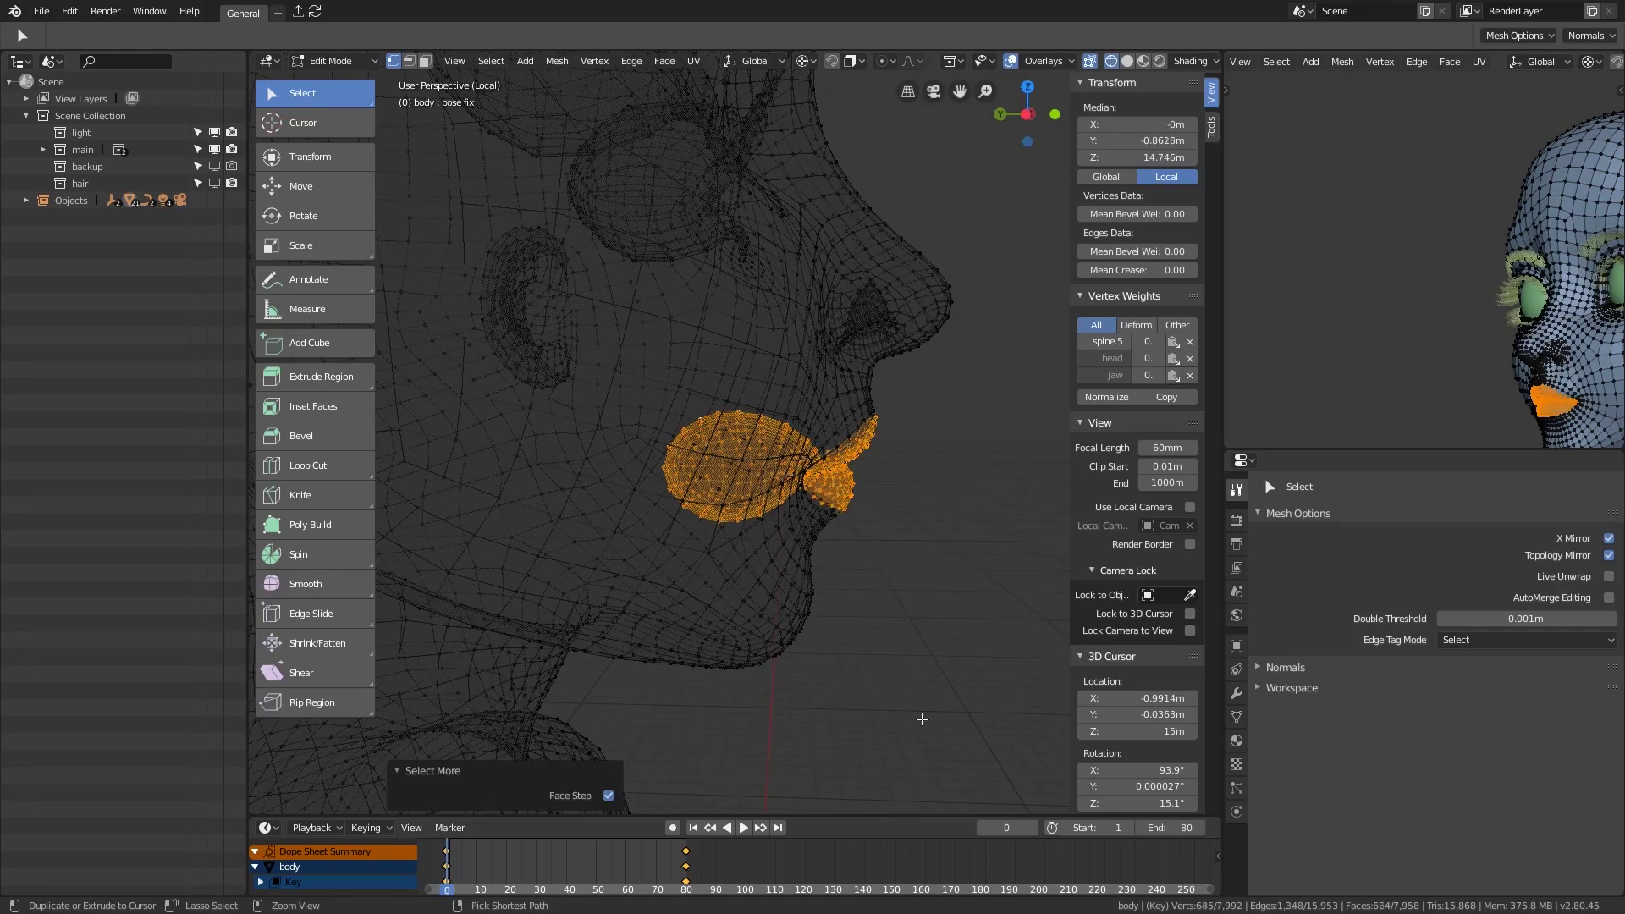
middle_click_drag(929, 669, 773, 461)
key("z")
left_click(700, 574)
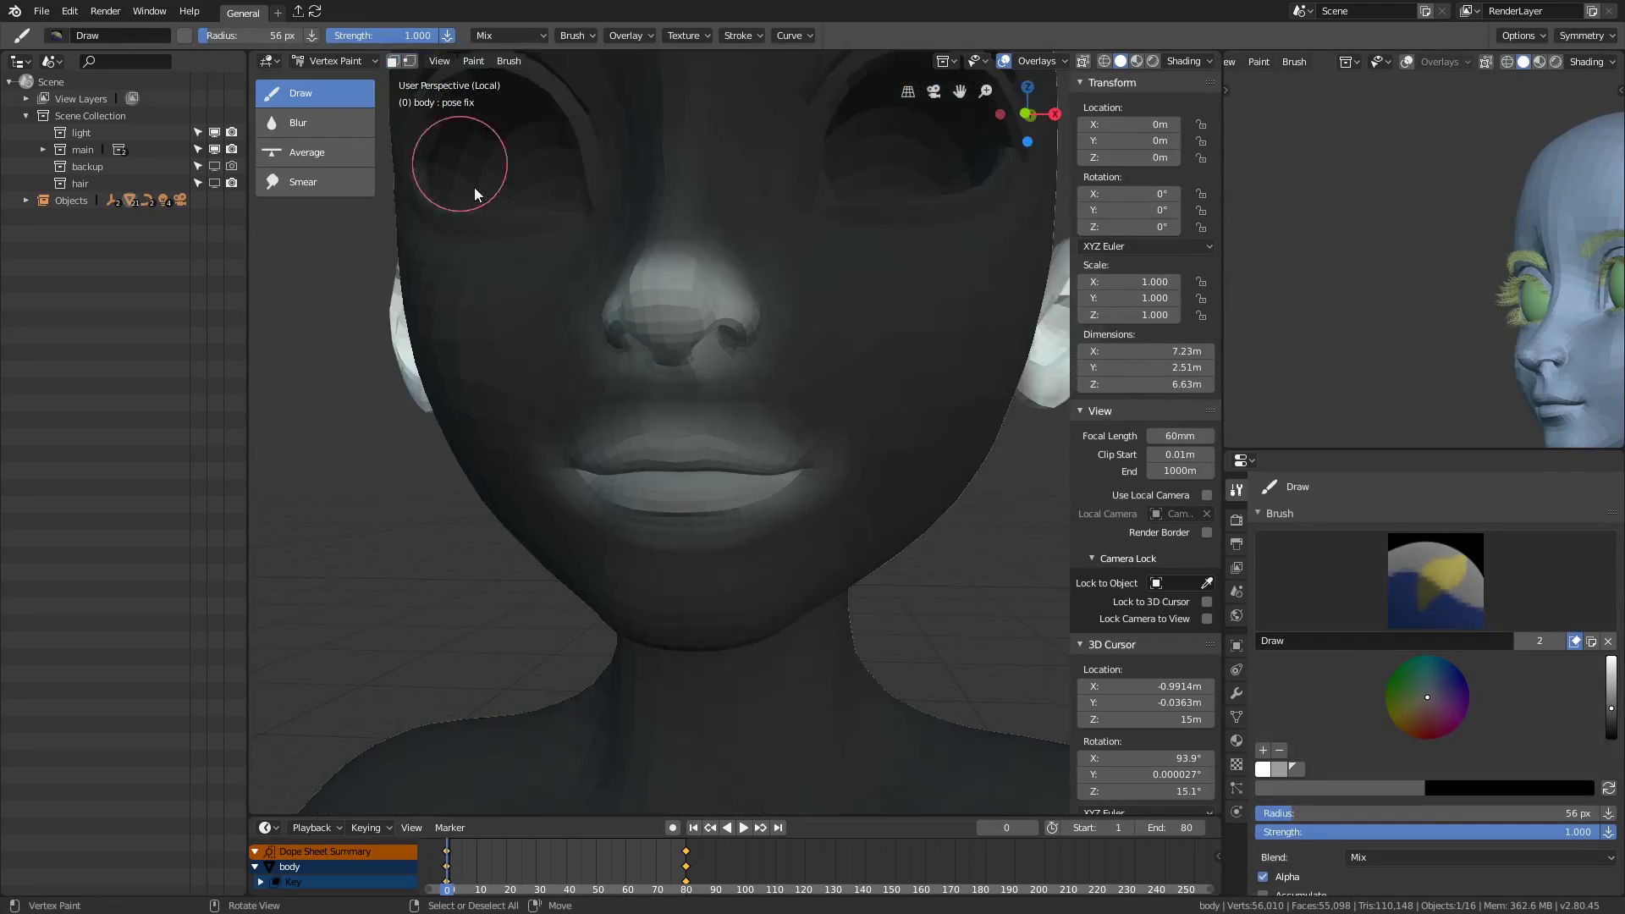
Step: Soften the gray paint around the lips with the Blur brush at 58 px
left_click(297, 123)
scroll(552, 364, "up", 3)
mouse_move(552, 364)
middle_mouse_down()
mouse_move(842, 464)
mouse_move(701, 509)
middle_mouse_up()
scroll(701, 509, "down", 3)
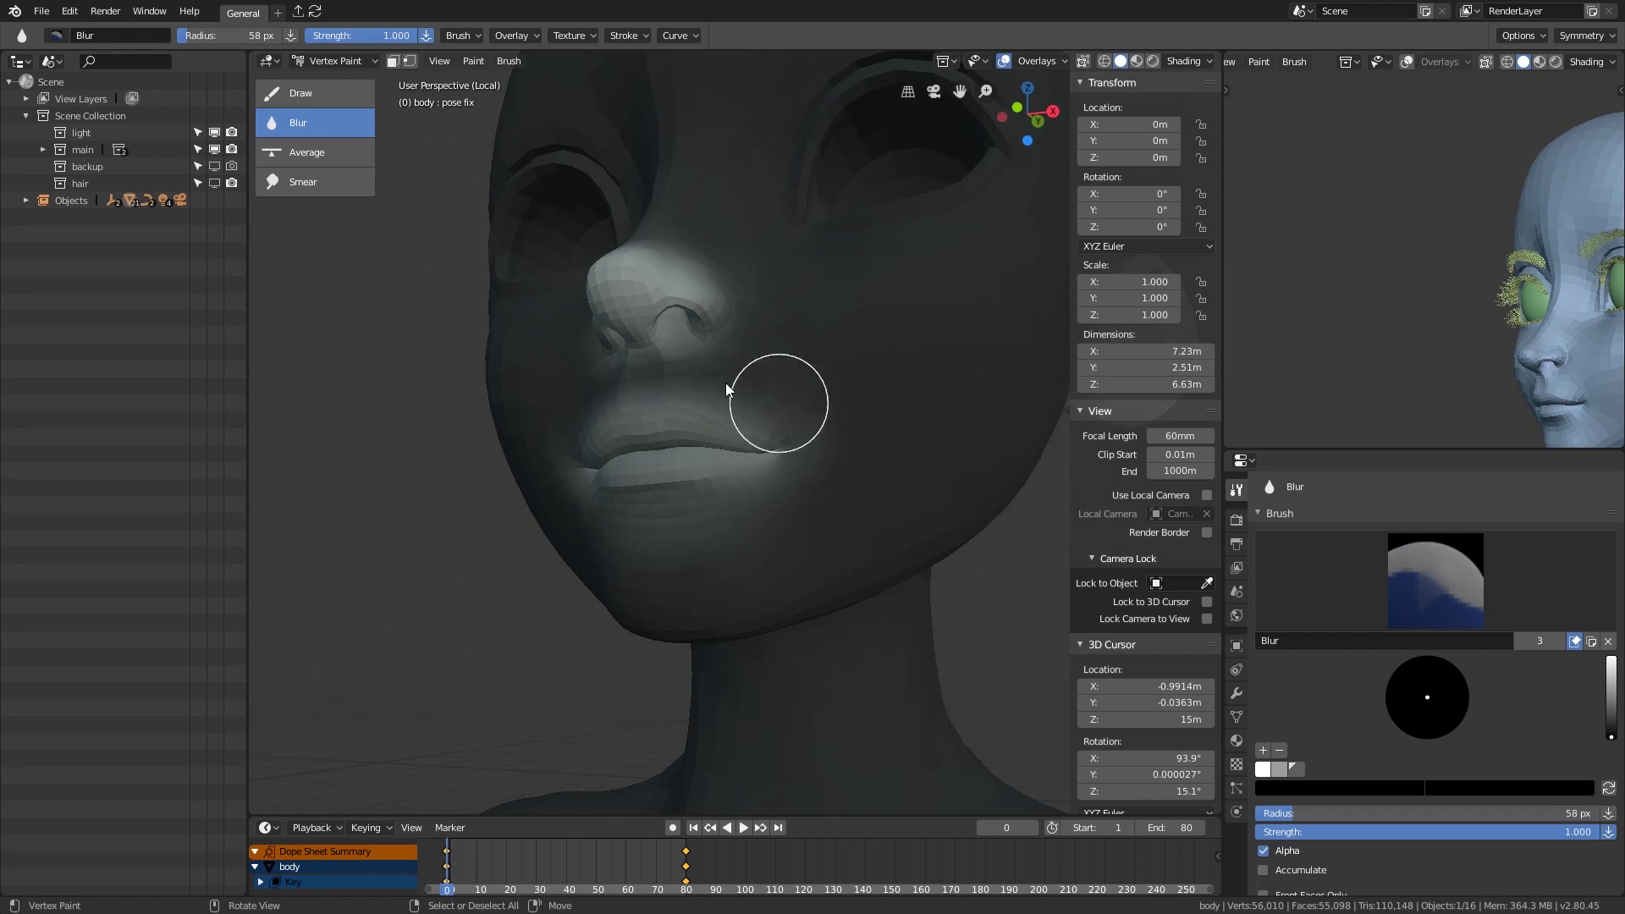
middle_click_drag(736, 381, 762, 471)
scroll(761, 471, "up", 3)
Step: Paint the rims around the eyes light gray with the Draw brush and blur the paint's edges at 43 px
mouse_move(646, 656)
middle_mouse_down("shift")
mouse_move(1099, 649)
mouse_move(1058, 643)
middle_mouse_up("shift")
left_click(300, 93)
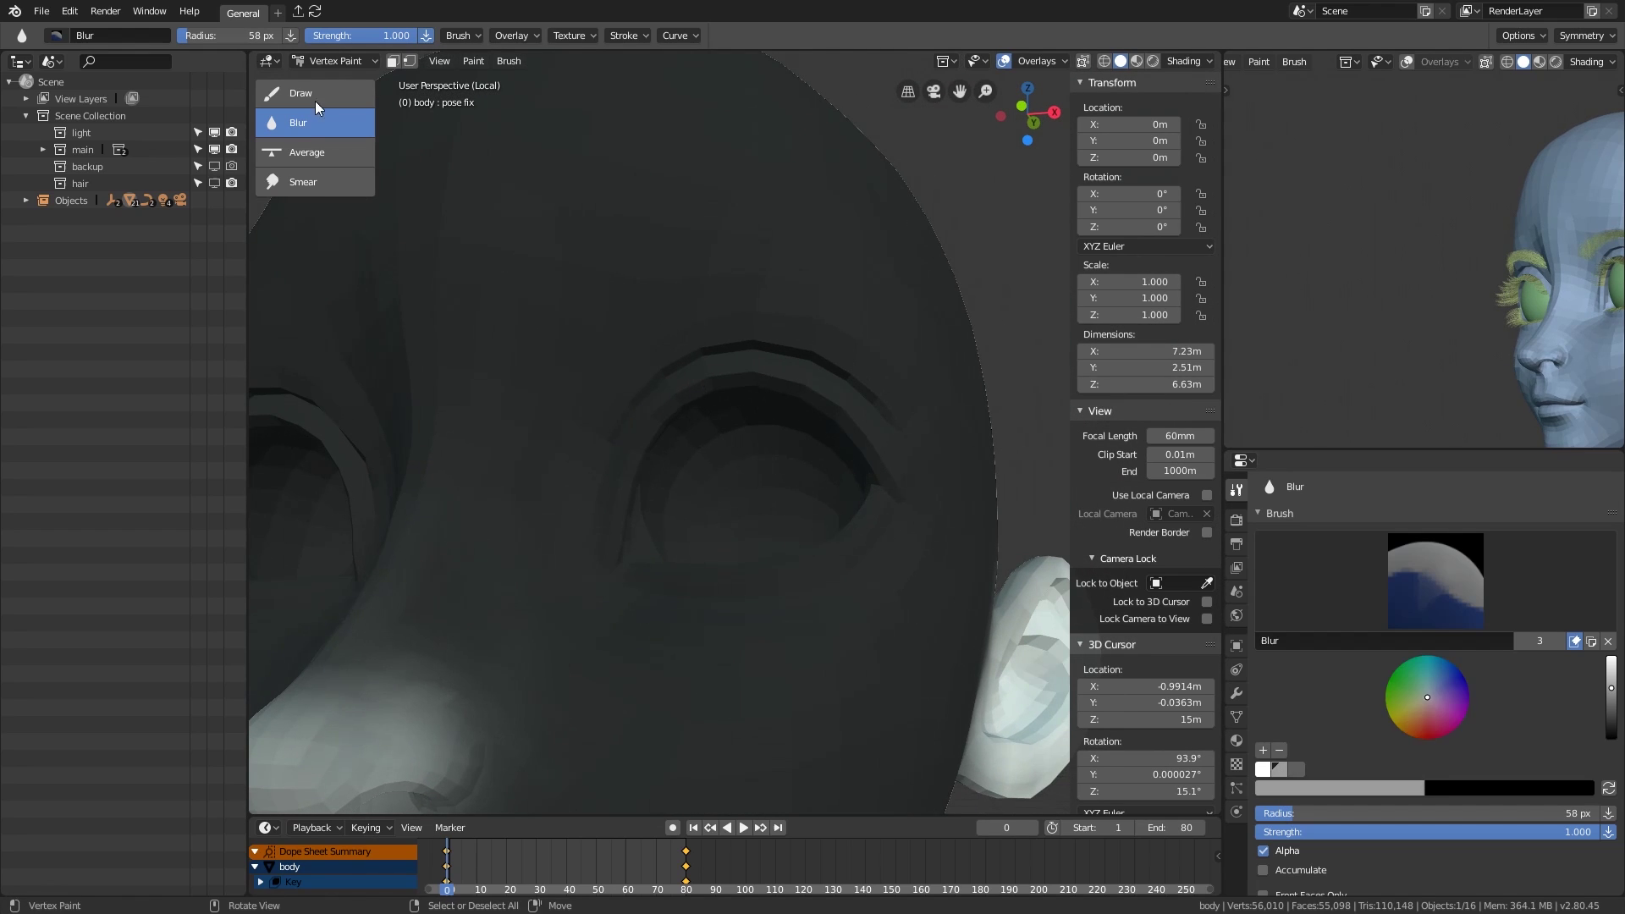
mouse_move(647, 377)
left_mouse_down()
mouse_move(779, 363)
mouse_move(677, 389)
left_mouse_up()
mouse_move(677, 389)
middle_mouse_down()
mouse_move(721, 418)
mouse_move(931, 464)
mouse_move(881, 479)
middle_mouse_up()
key("f")
left_click(880, 480)
scroll(987, 482, "down", 2)
scroll(638, 531, "up", 3)
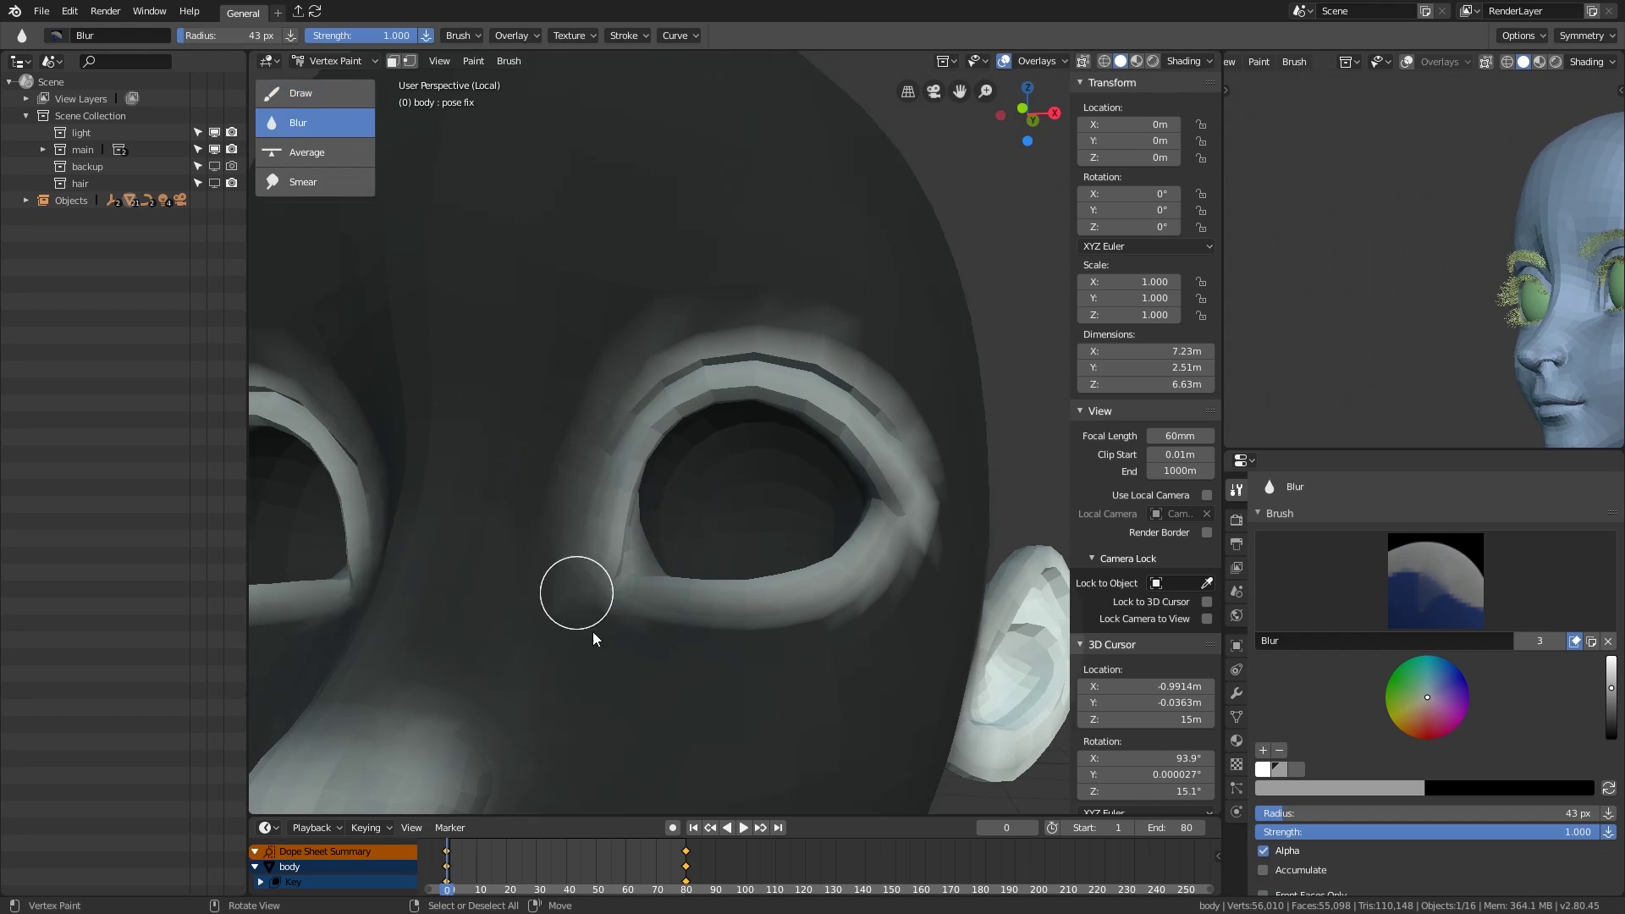
middle_click_drag(593, 633, 812, 358)
scroll(791, 594, "down", 4)
Step: Return the body to Object Mode and save the file
middle_click_drag(790, 594, 900, 408)
key("ctrl+Tab")
left_click(856, 466)
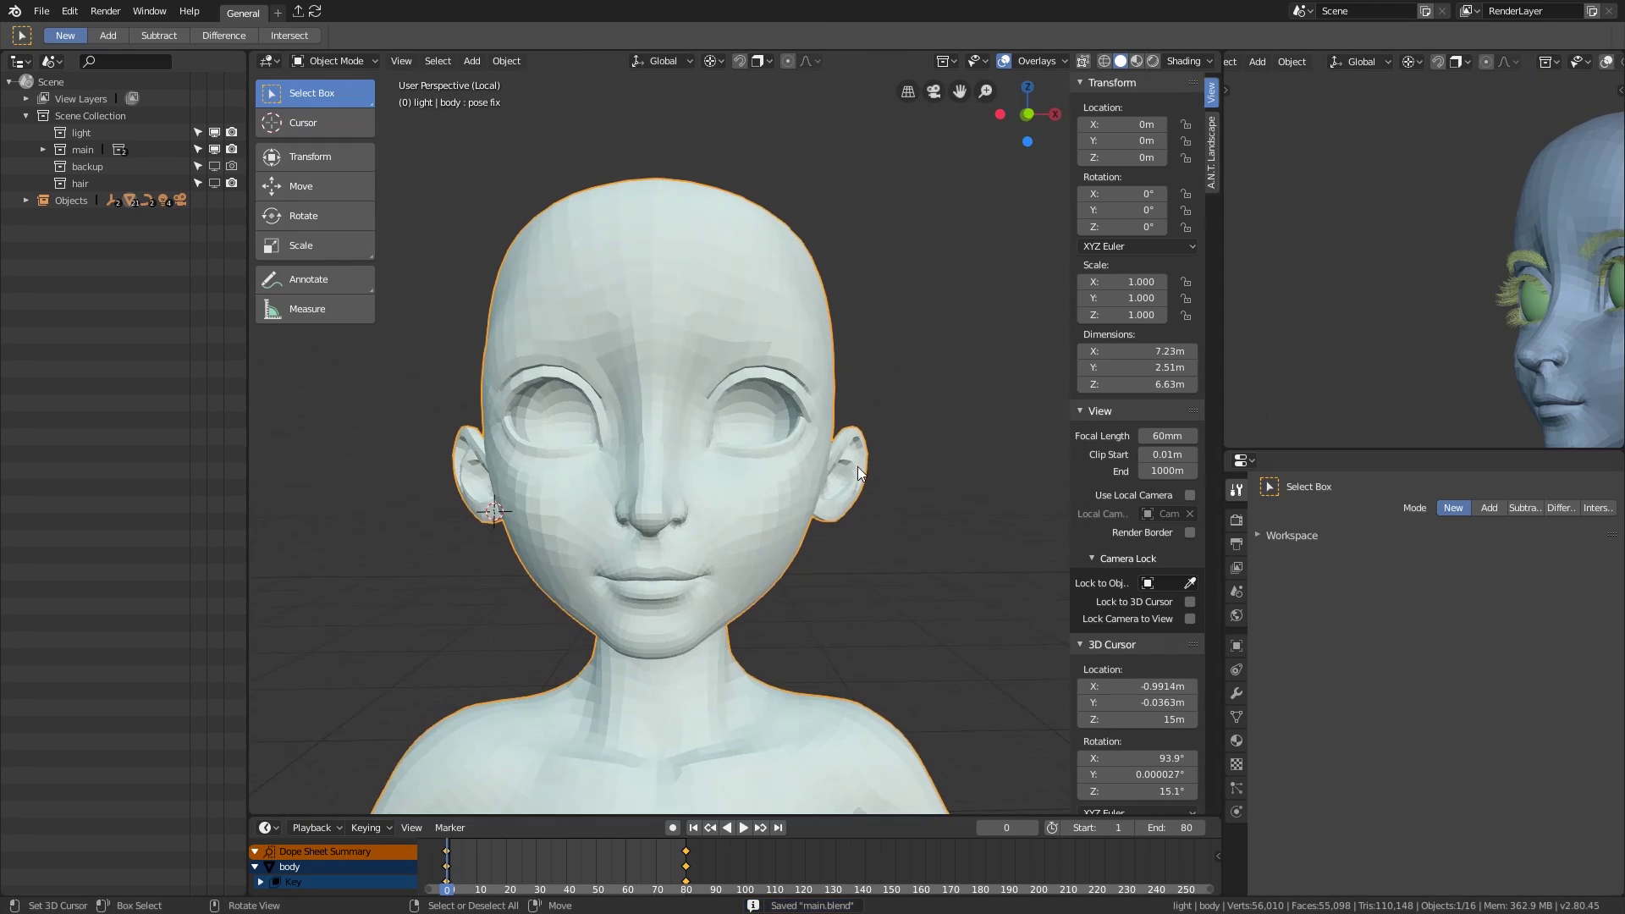
Step: Open the skin material's shader nodes and spread the skin color Attribute and RGB nodes apart to make room for new nodes
key("shift+F3")
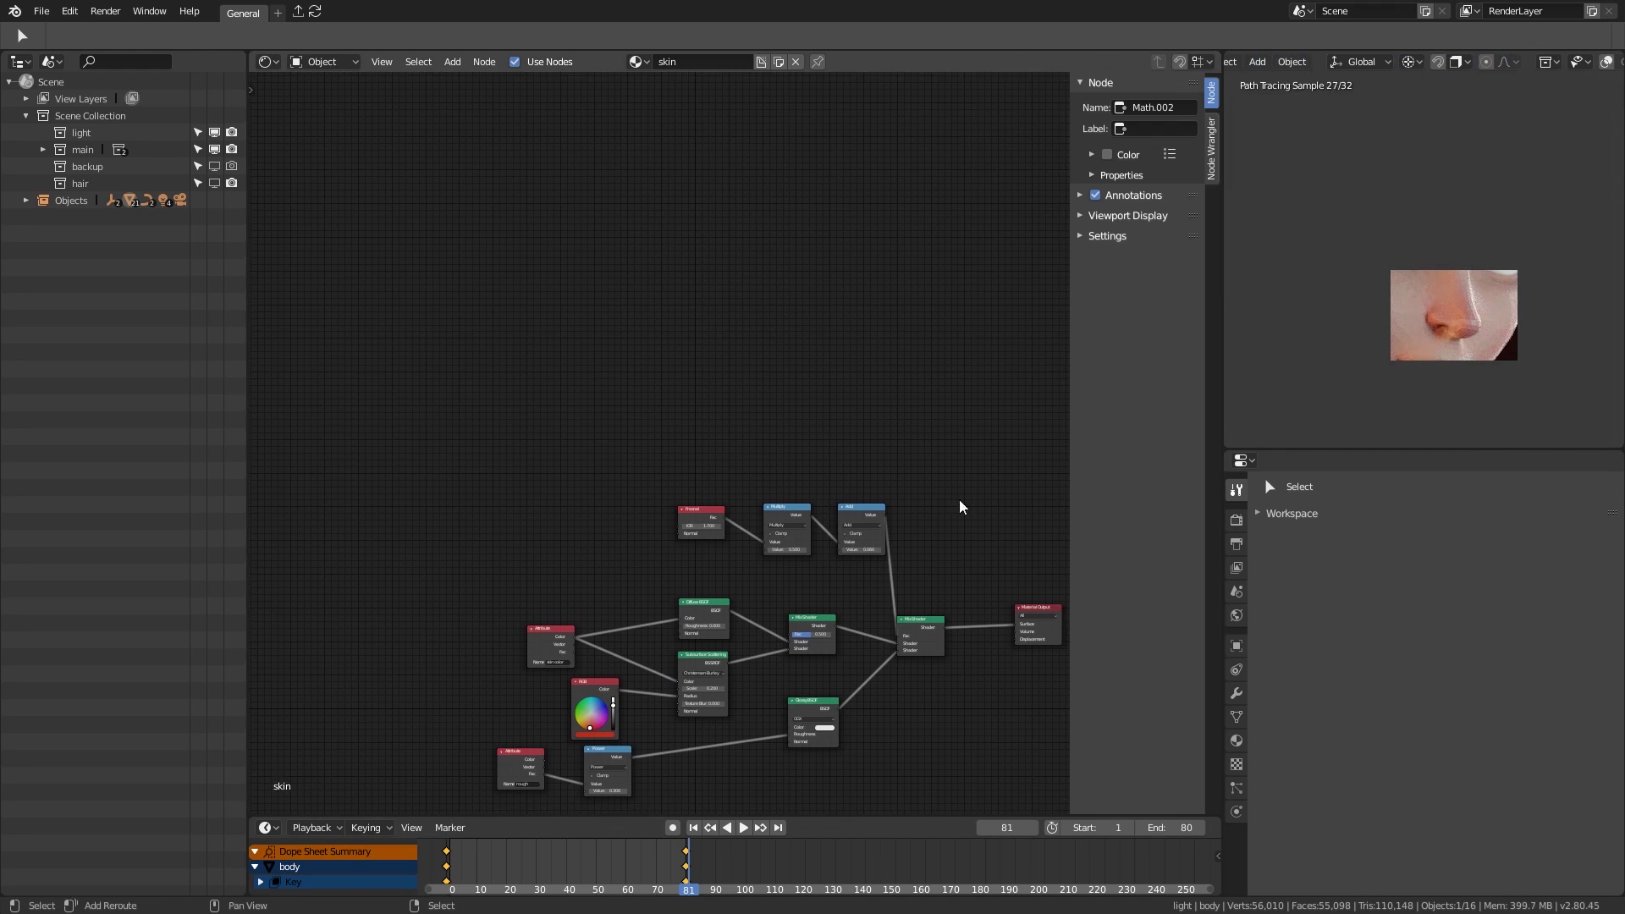
key("g")
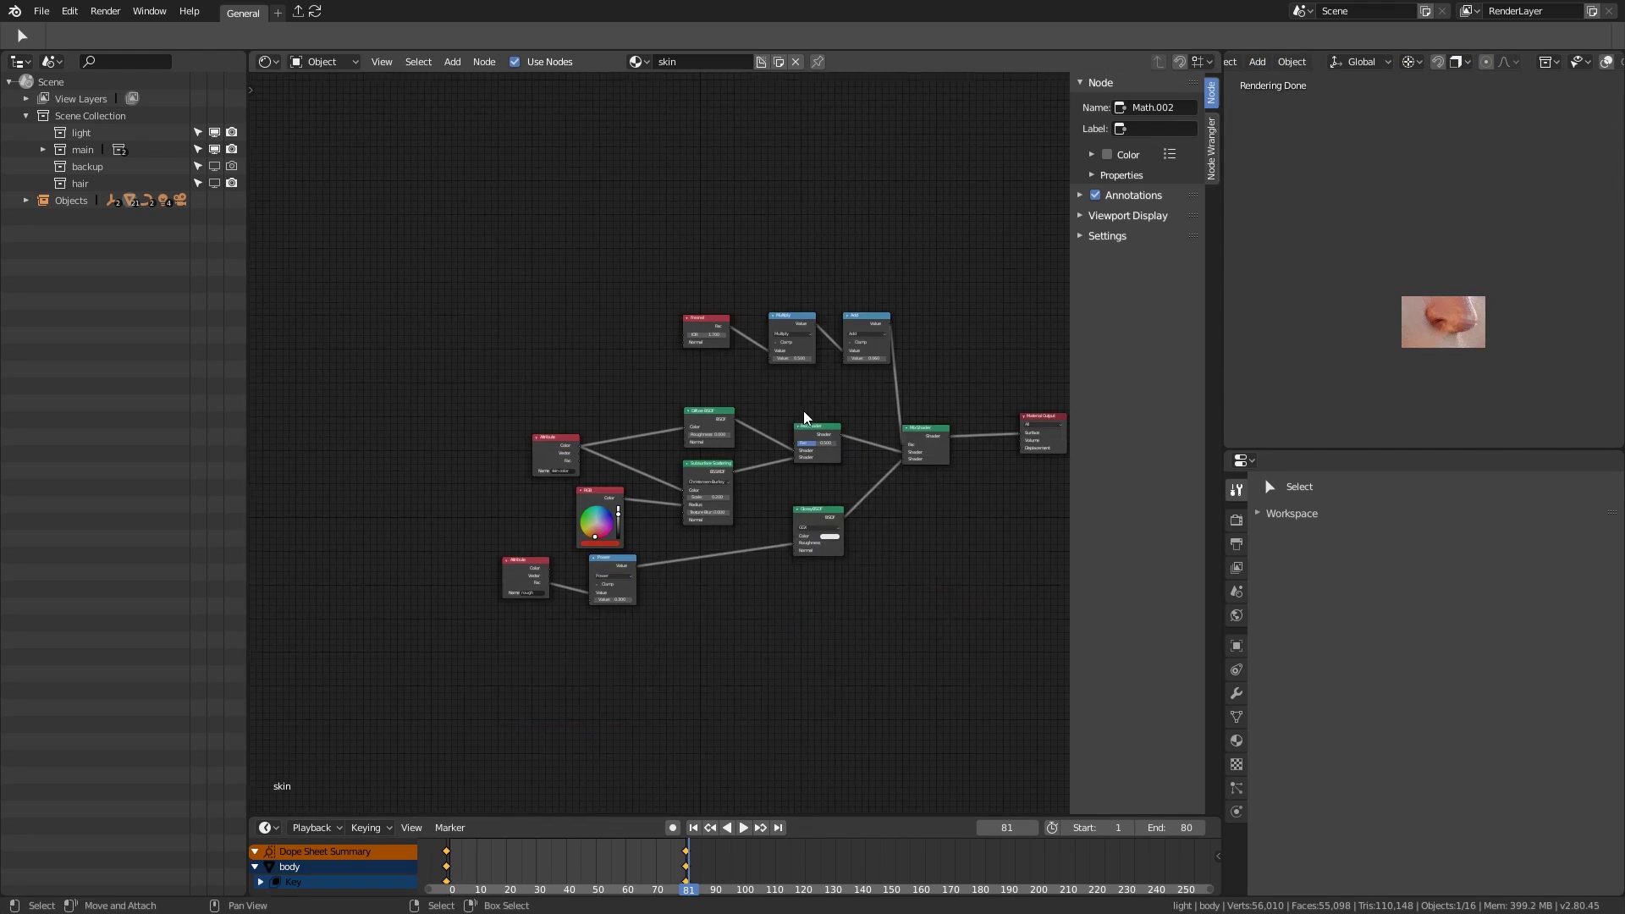
scroll(854, 377, "up", 2)
right_click(867, 212)
key("ctrl+z")
key("ctrl+z")
key("ctrl+z")
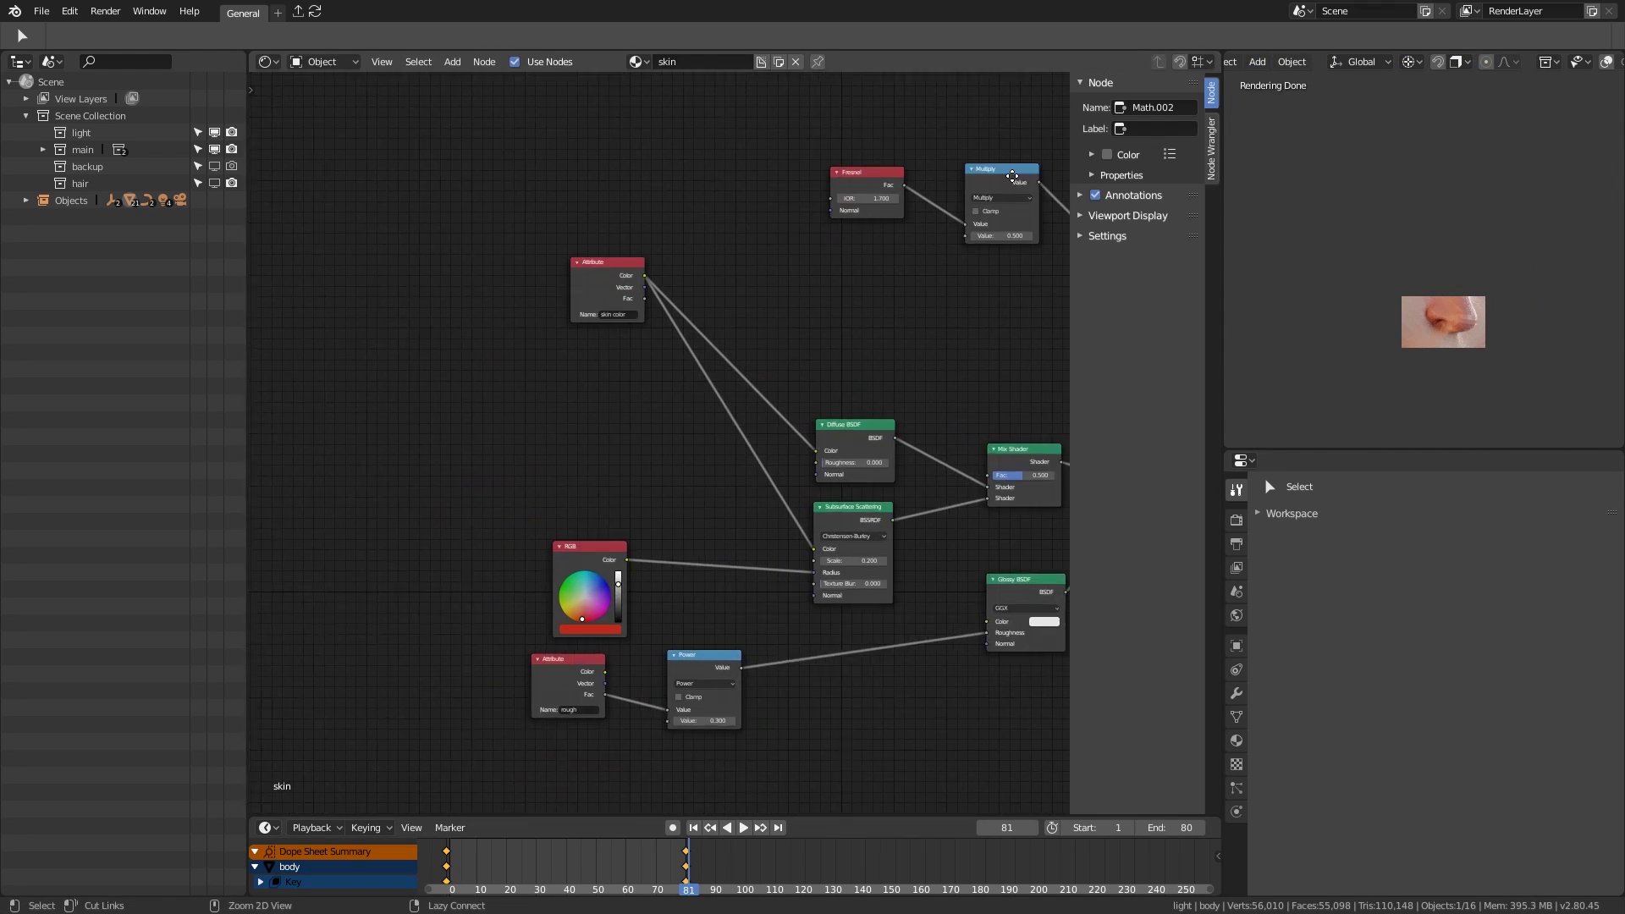
key("Escape")
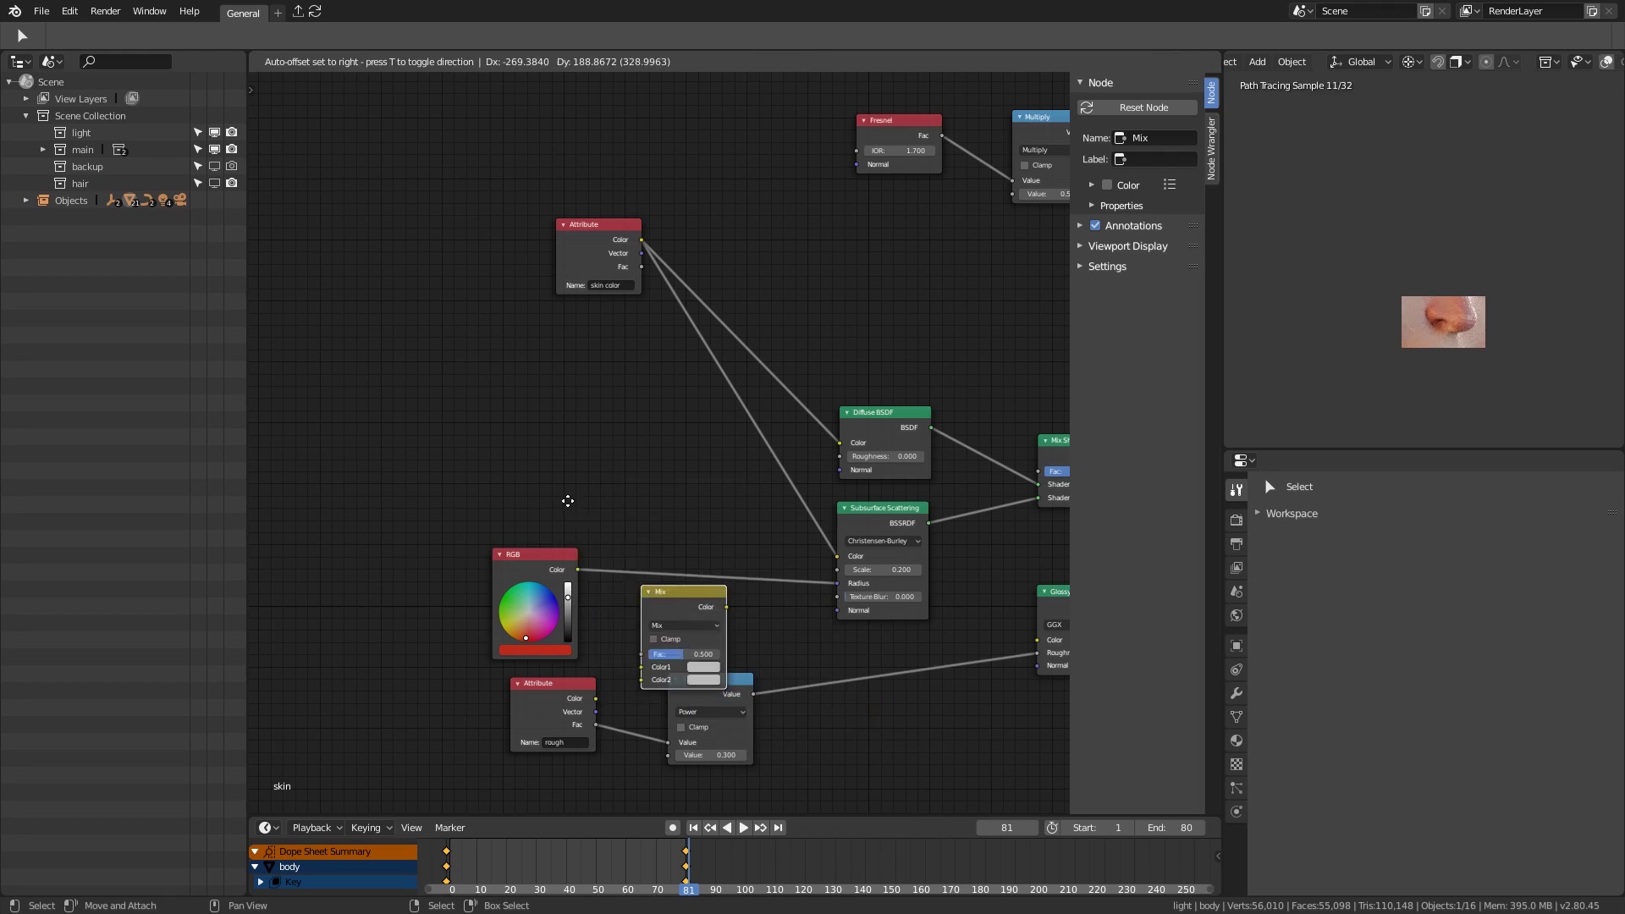
Step: Add a Mix color node and drive its factor with the color of a duplicated Attribute node named Subsurface
key("shift+d")
type("subsurface")
key("Return")
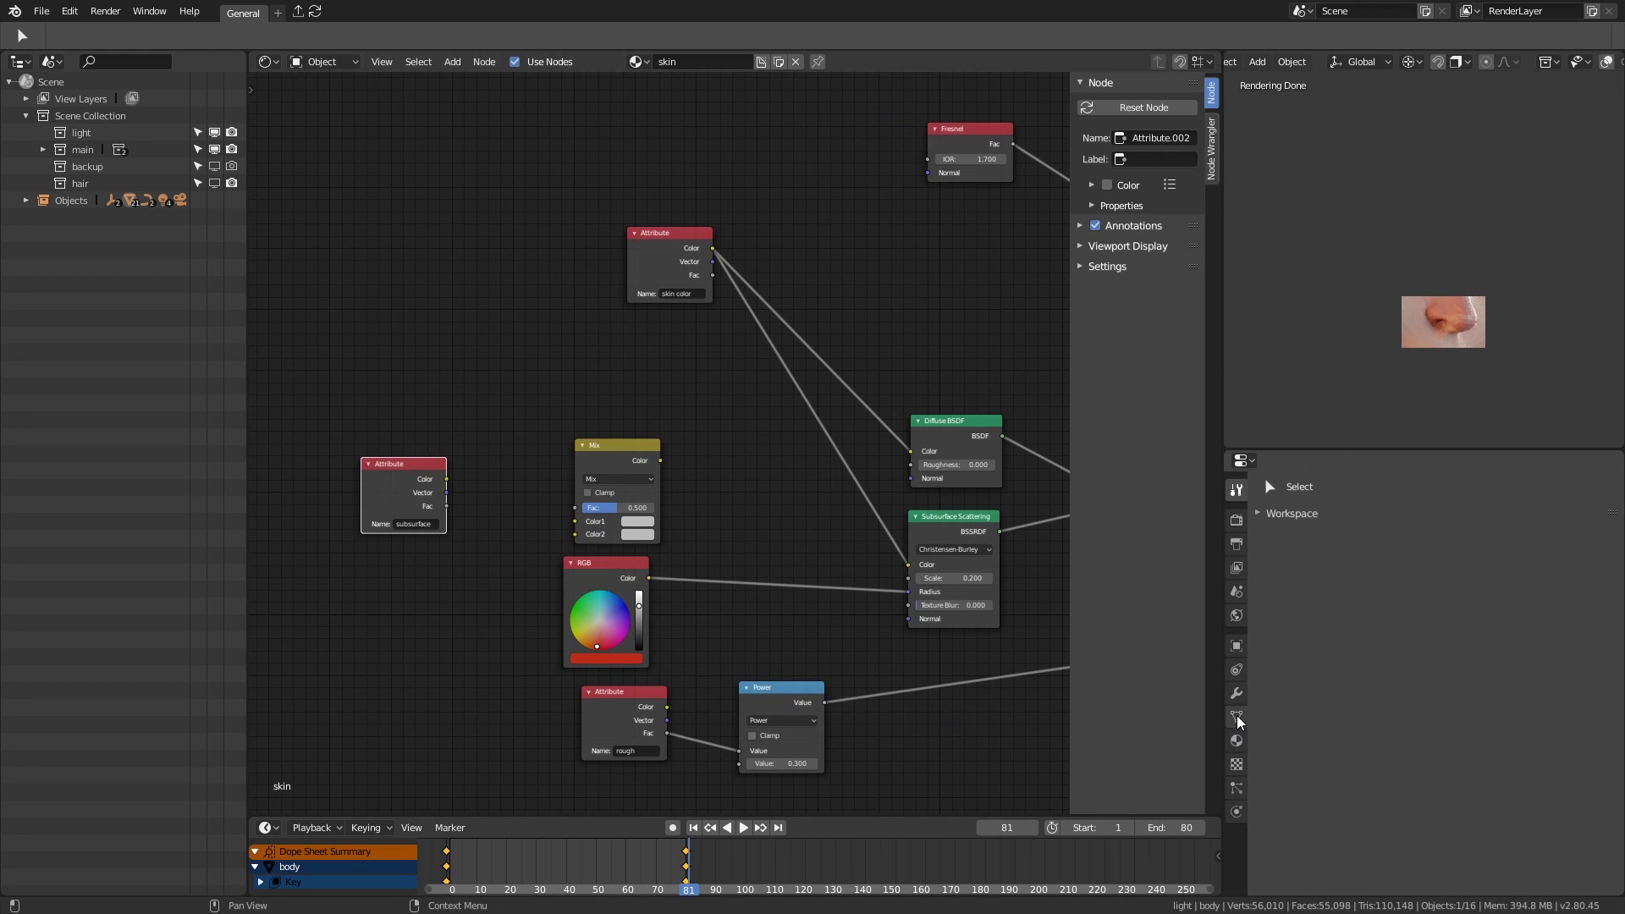
left_click(1236, 717)
left_click_drag(446, 479, 574, 505)
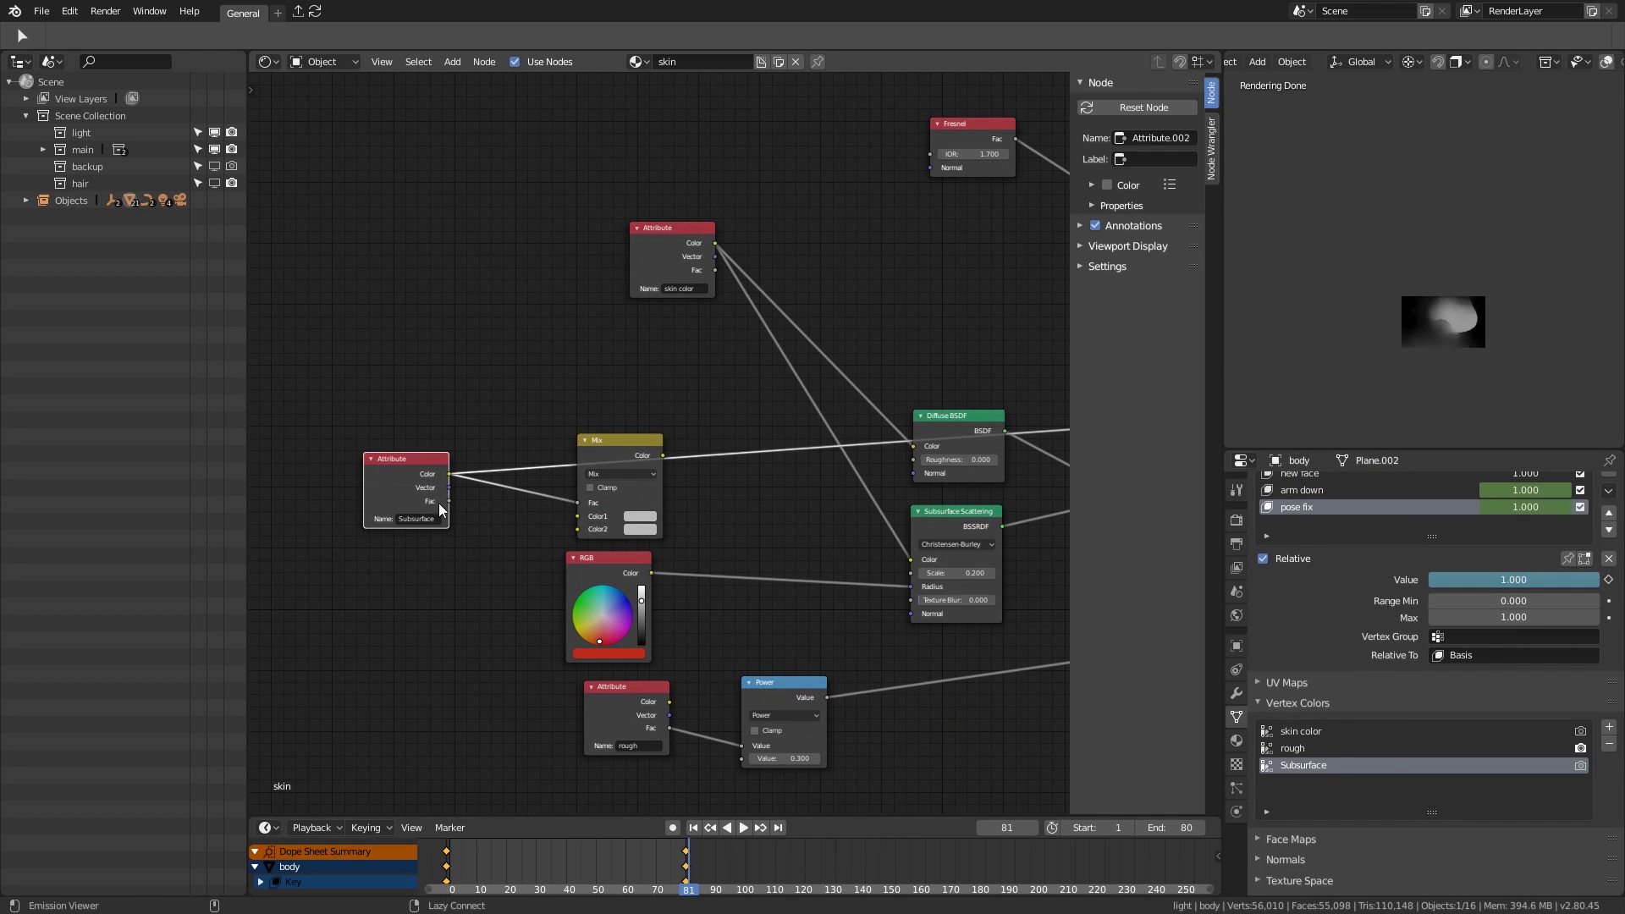
Step: Add two Value nodes set to 0.100 and 0.400 and connect them to the Mix node's Color1 and Color2
key("shift+a")
mouse_move(415, 526)
left_click(482, 759)
left_click(406, 500)
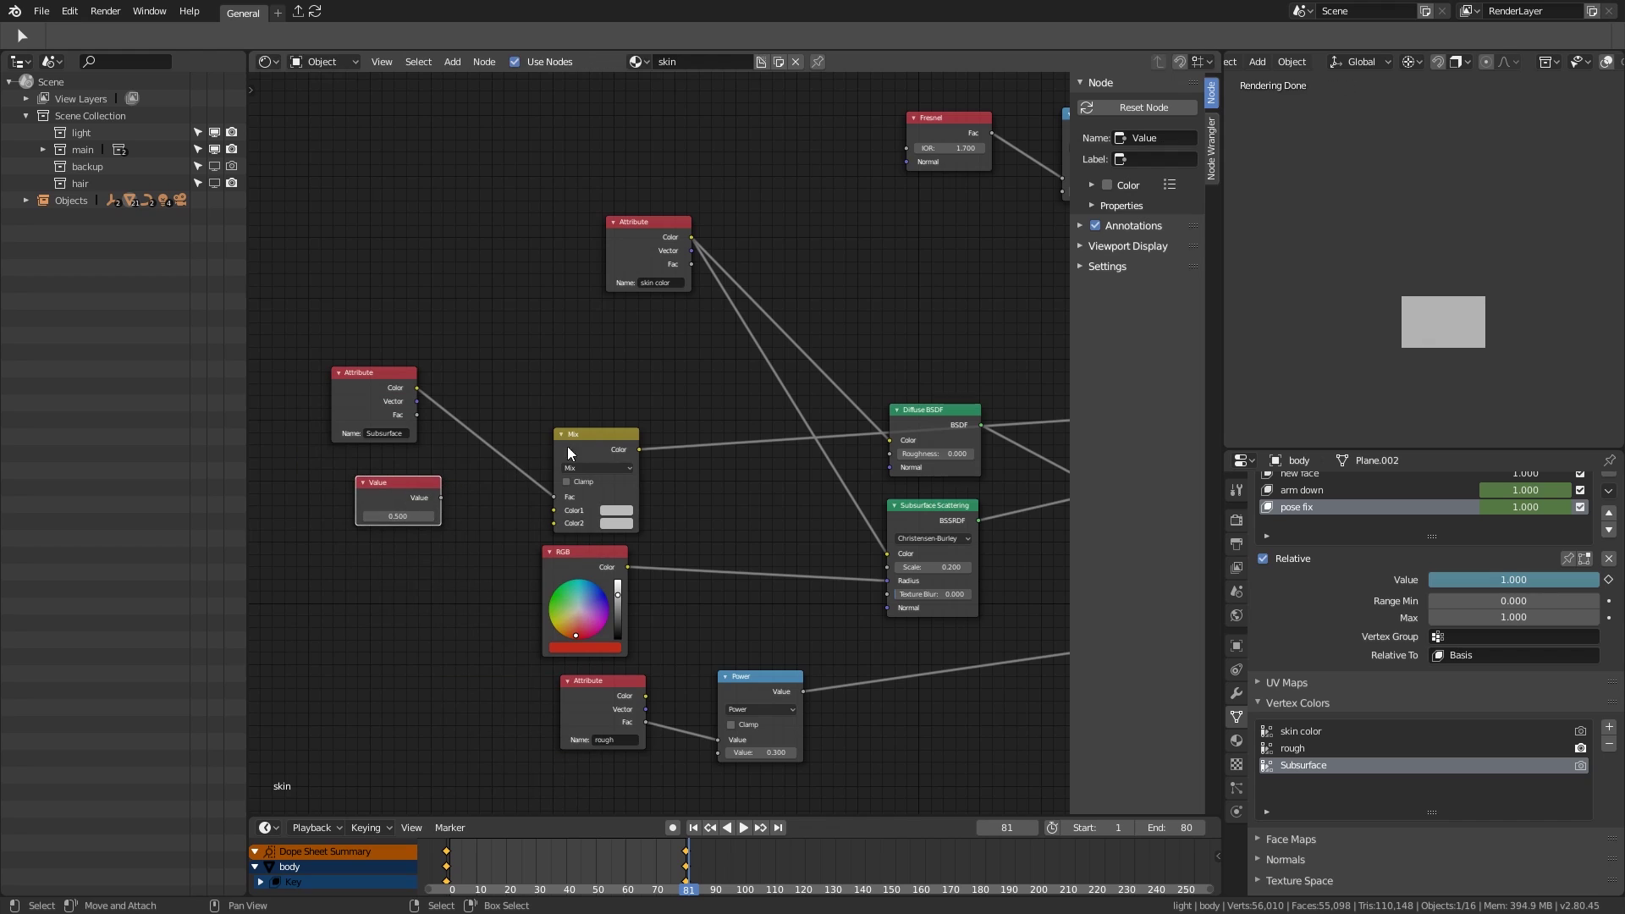
left_click_drag(561, 515, 555, 511)
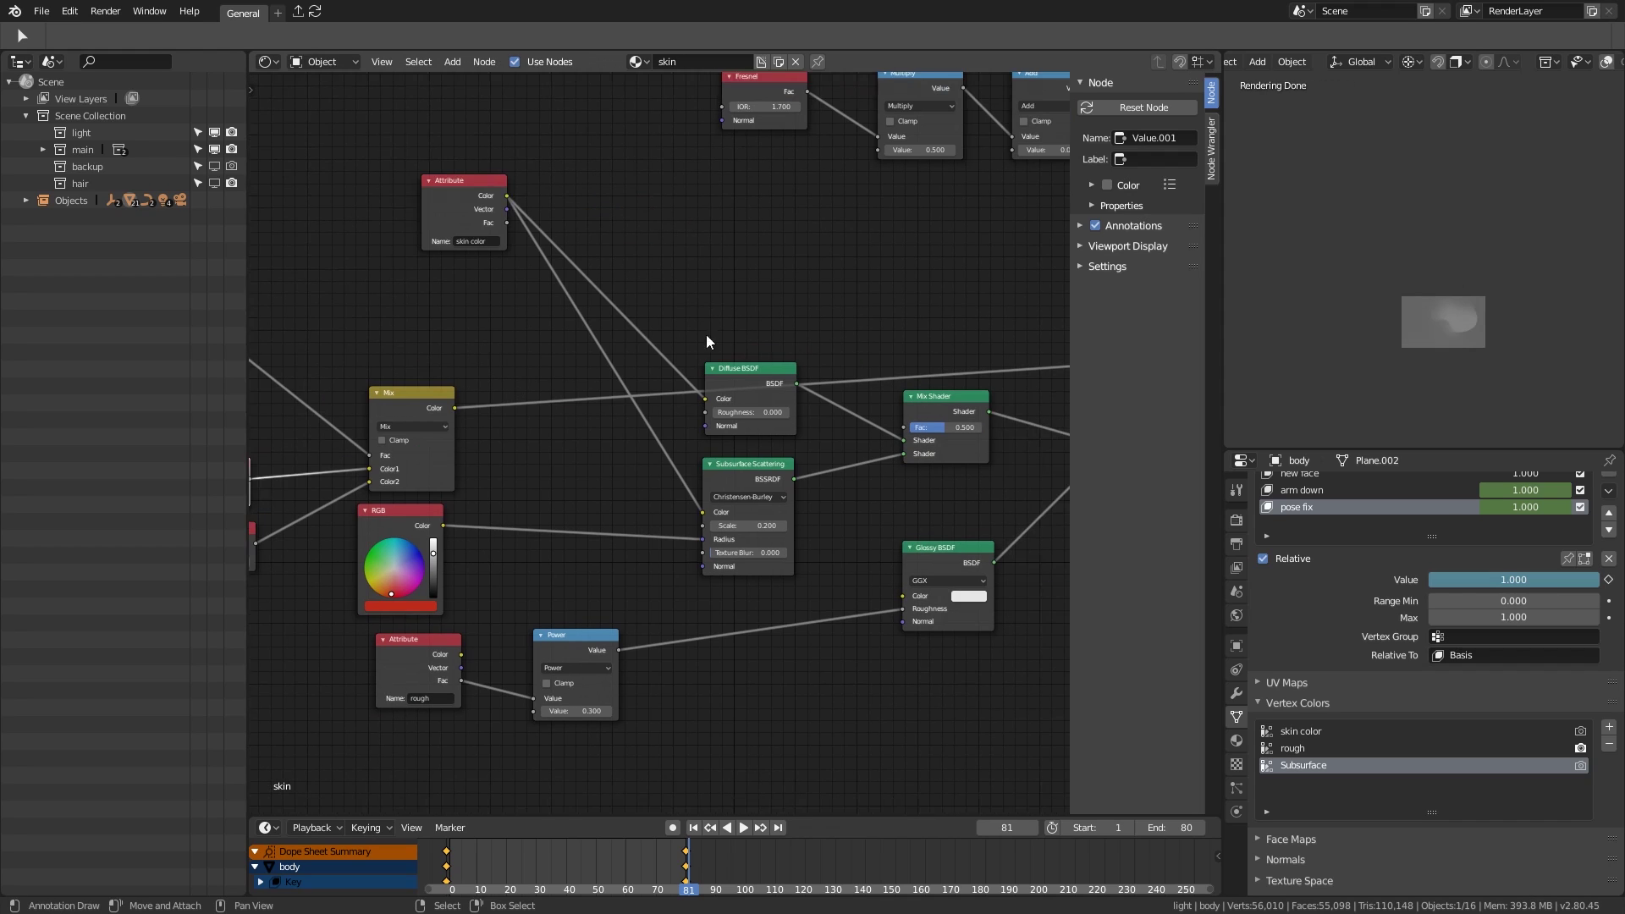
Step: Restore the final Mix Shader as the material output and connect the color Mix node to the Subsurface Scattering scale
scroll(710, 344, "right", 10, "ctrl")
left_click(616, 372)
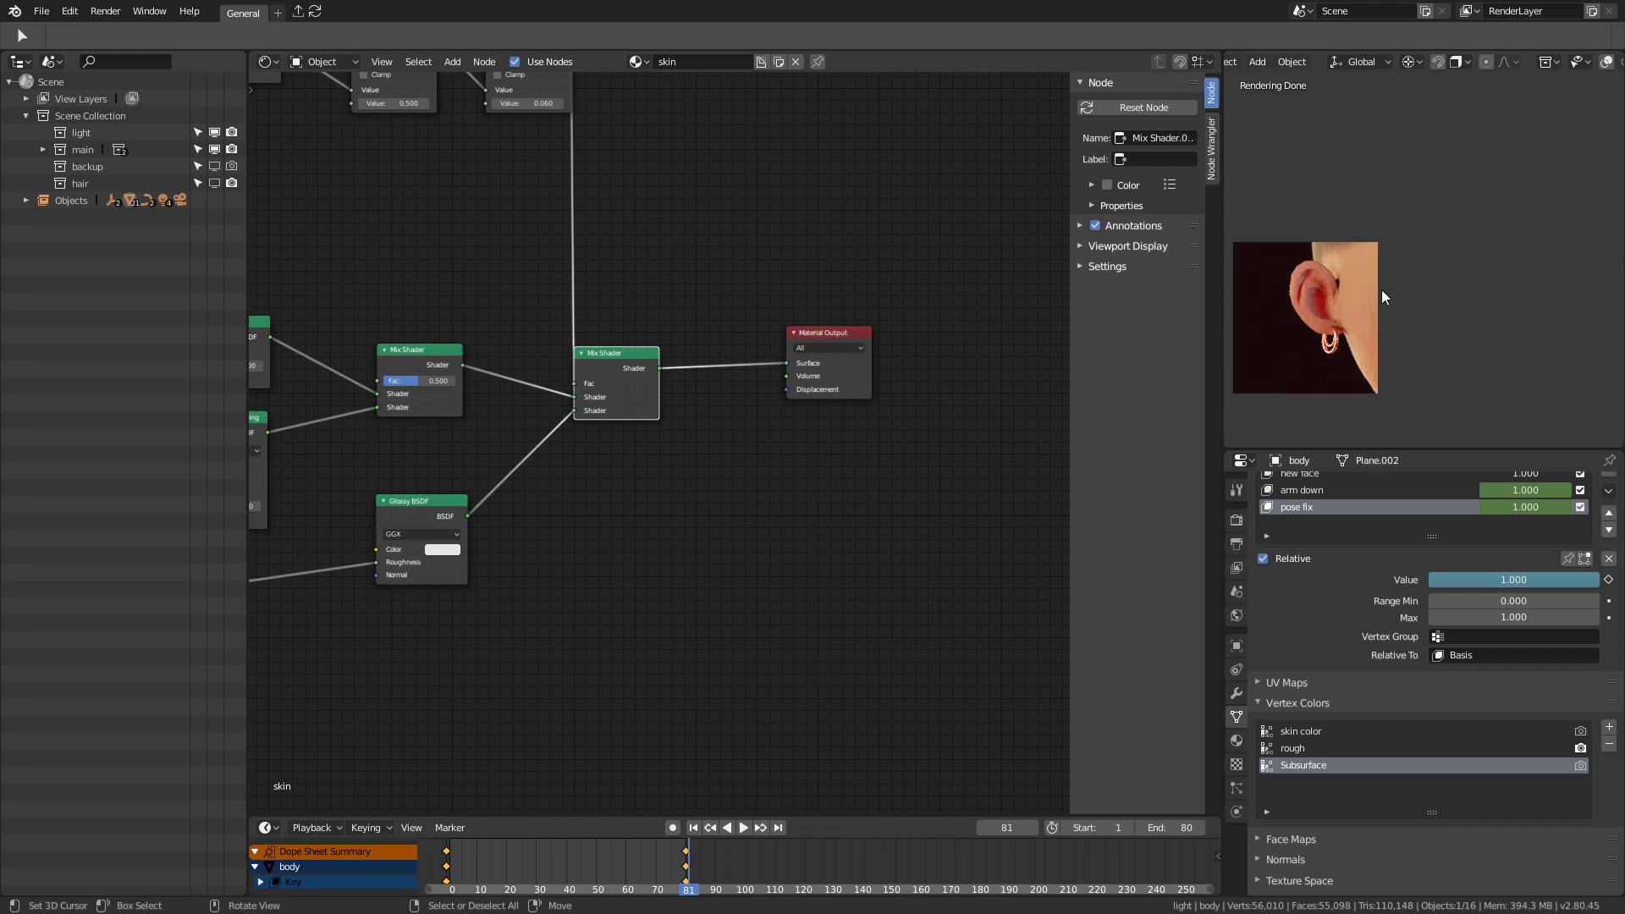
scroll(592, 542, "left", 10, "ctrl")
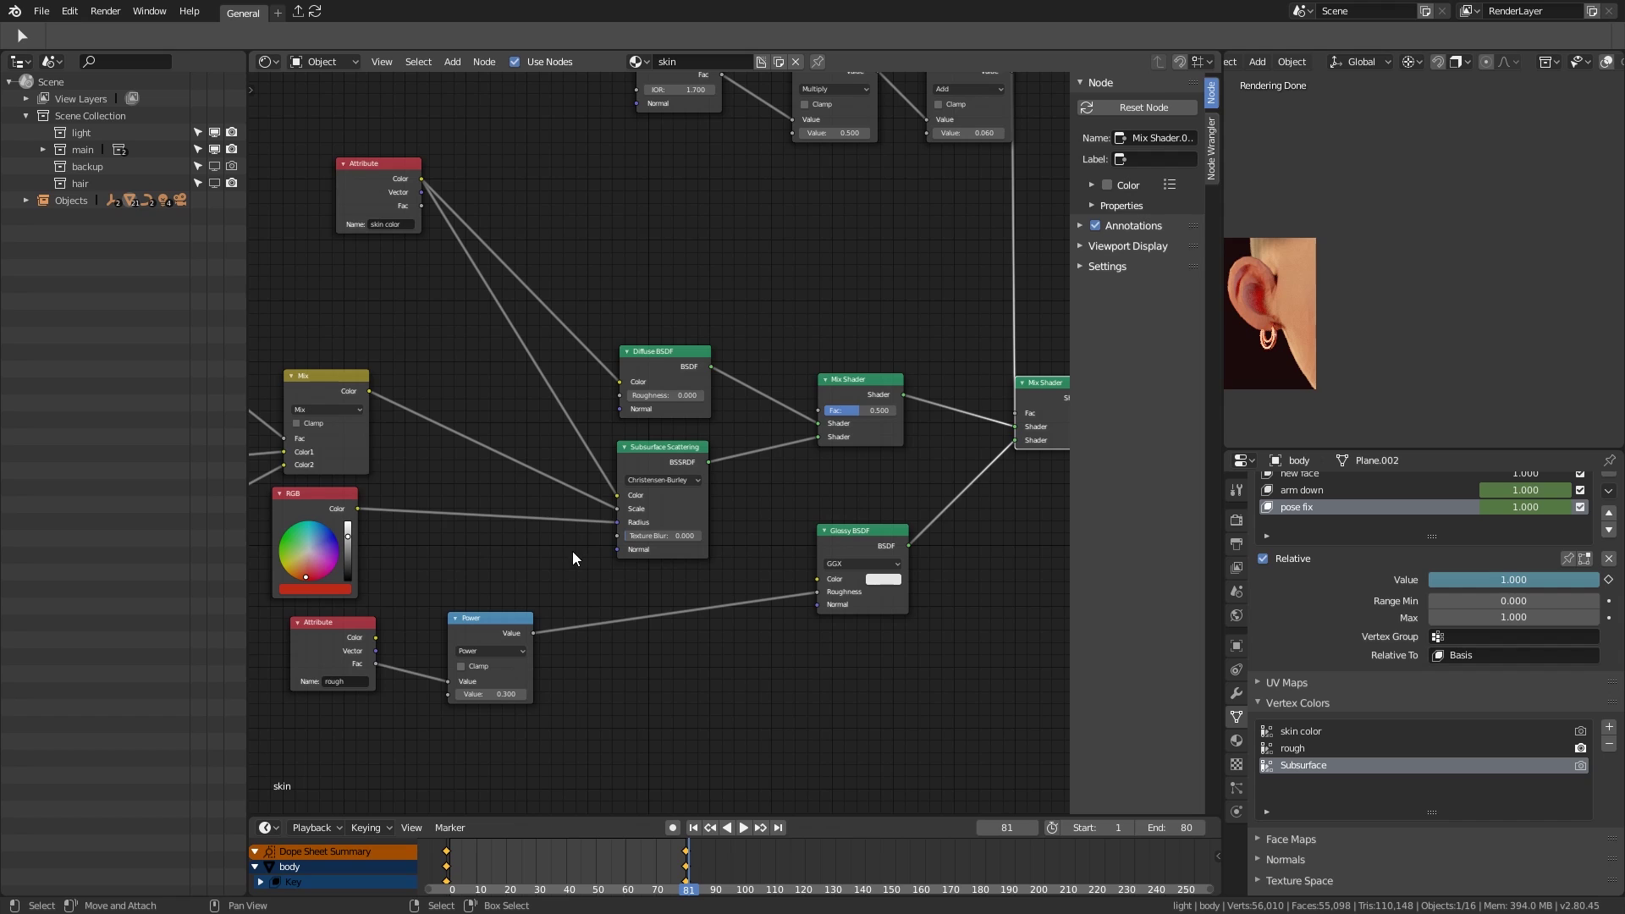
scroll(572, 551, "left", 5, "ctrl")
scroll(1460, 220, "down", 5)
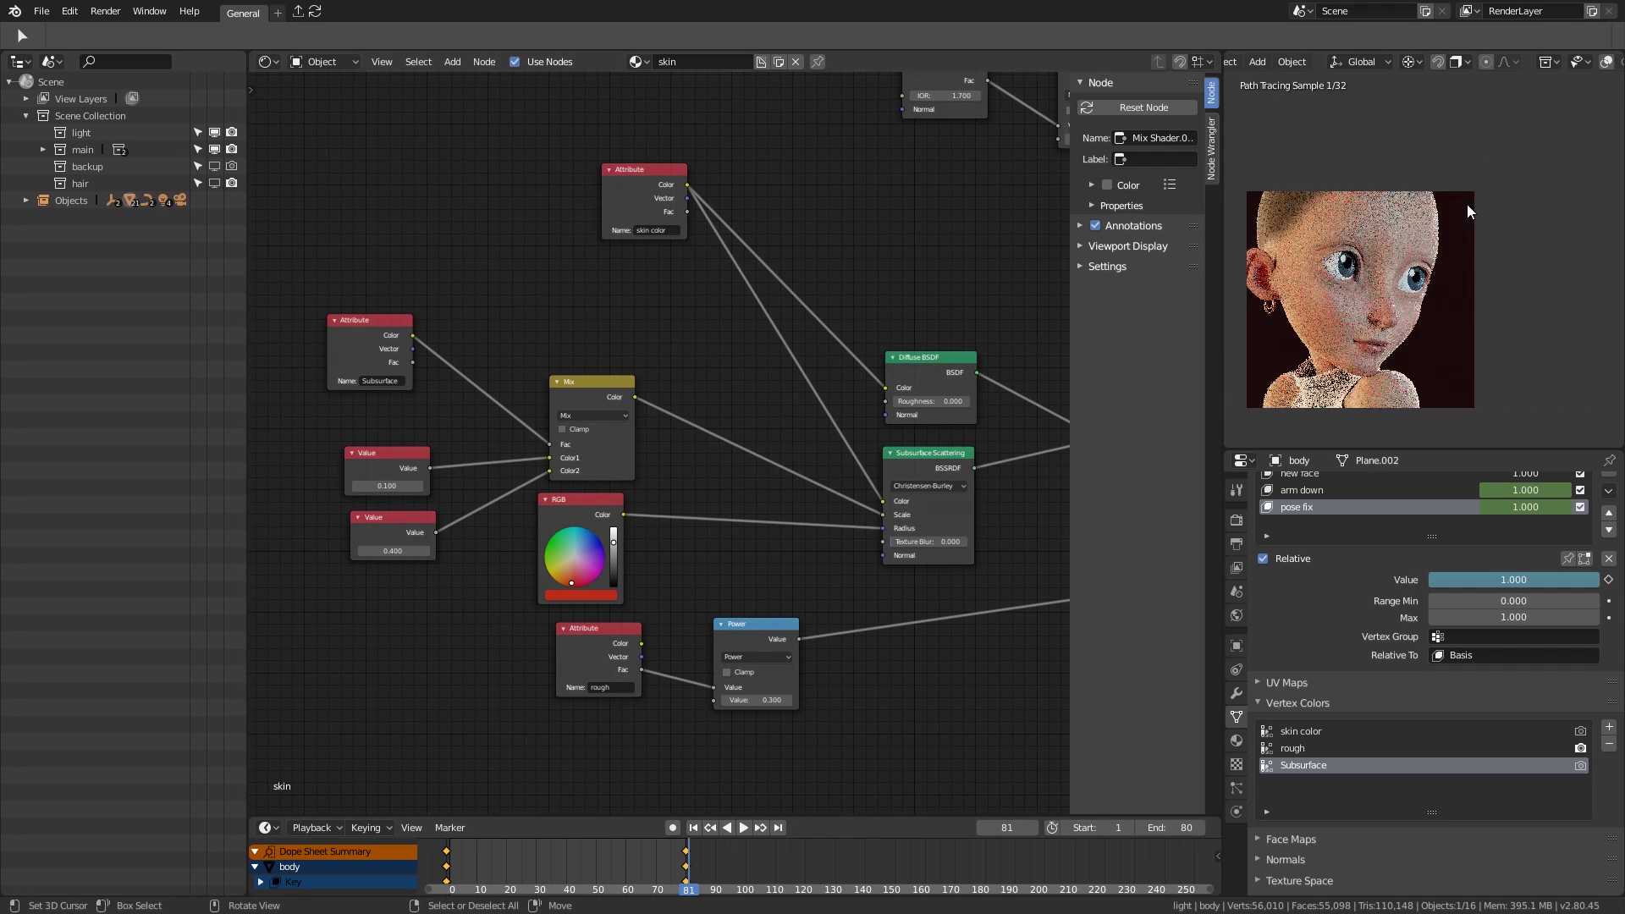
Step: Insert an upward-bent RGB Curves node between the Subsurface attribute and the Mix factor, and set the second Value node to 0.500
scroll(701, 556, "left", 3, "ctrl")
key("shift+a")
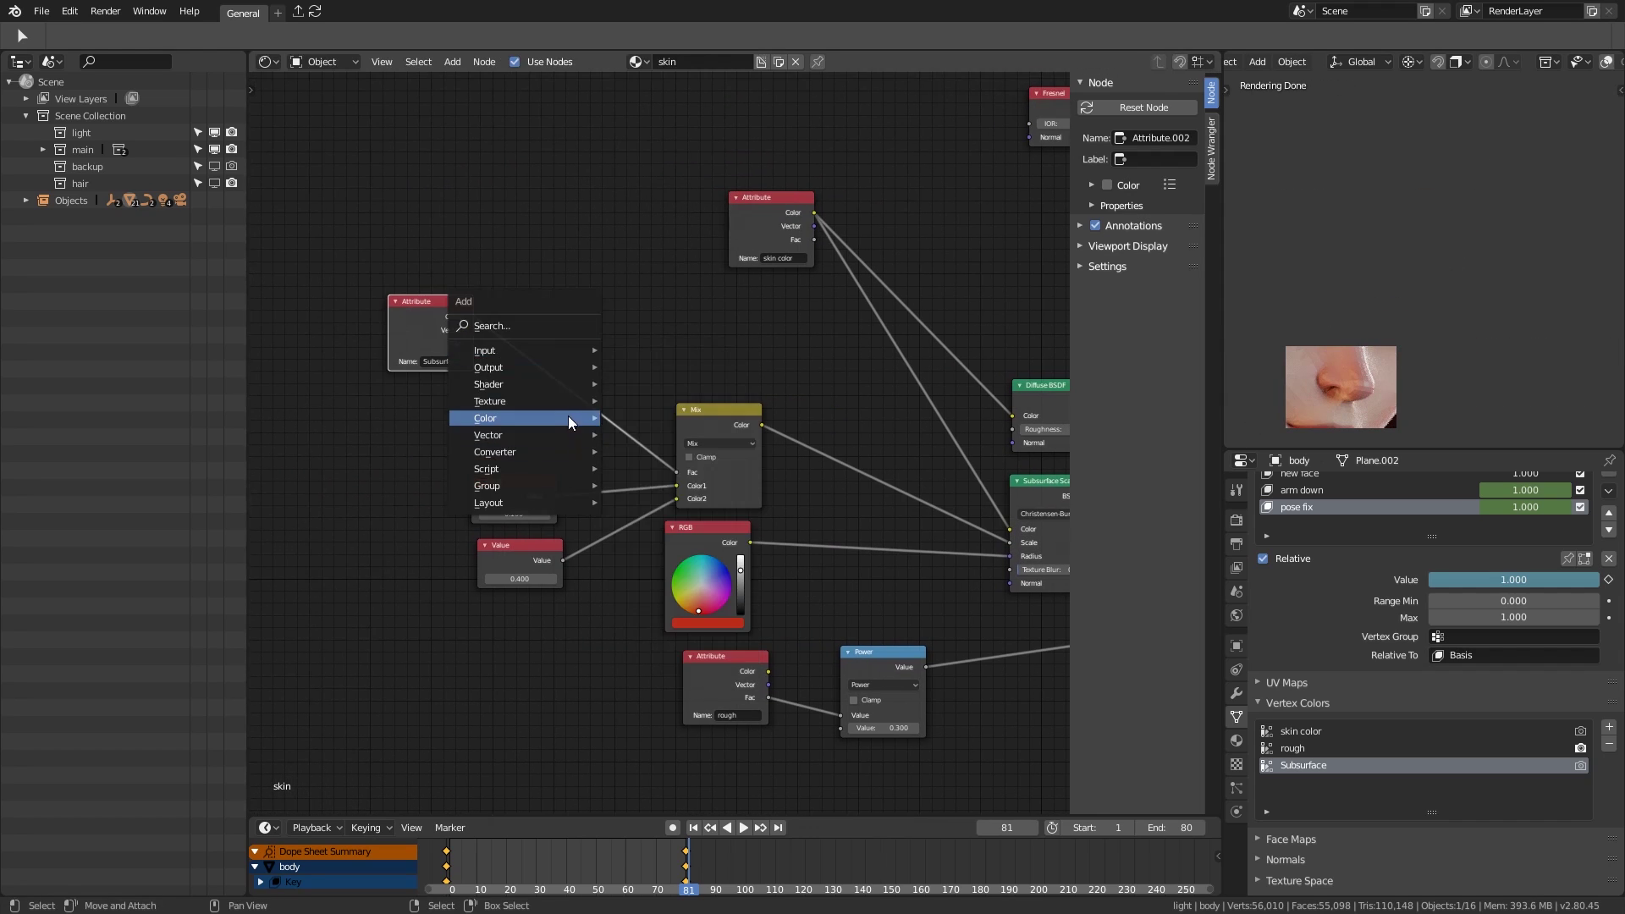
left_click(624, 486)
left_click(580, 369)
scroll(550, 350, "left", 1, "ctrl")
scroll(1354, 356, "up", 2)
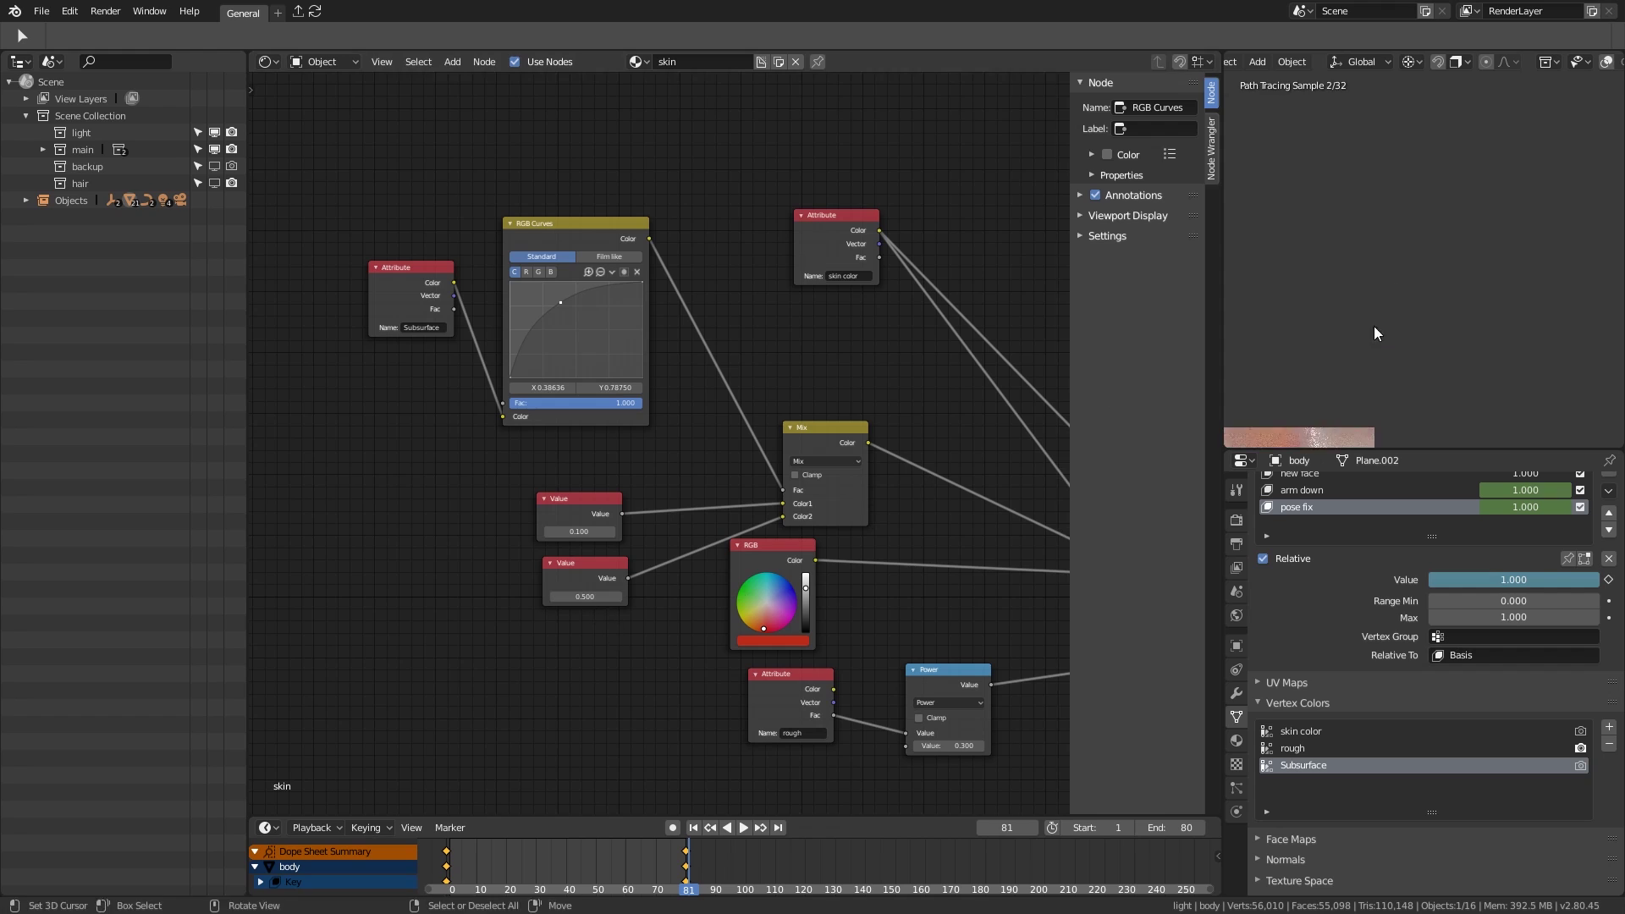
Step: Preview the Subsurface Scattering shader alone on the rendered face, and restore the final Mix Shader as the output
scroll(819, 508, "right", 7, "ctrl")
left_click(820, 507, "ctrl+shift")
scroll(1400, 254, "down", 2)
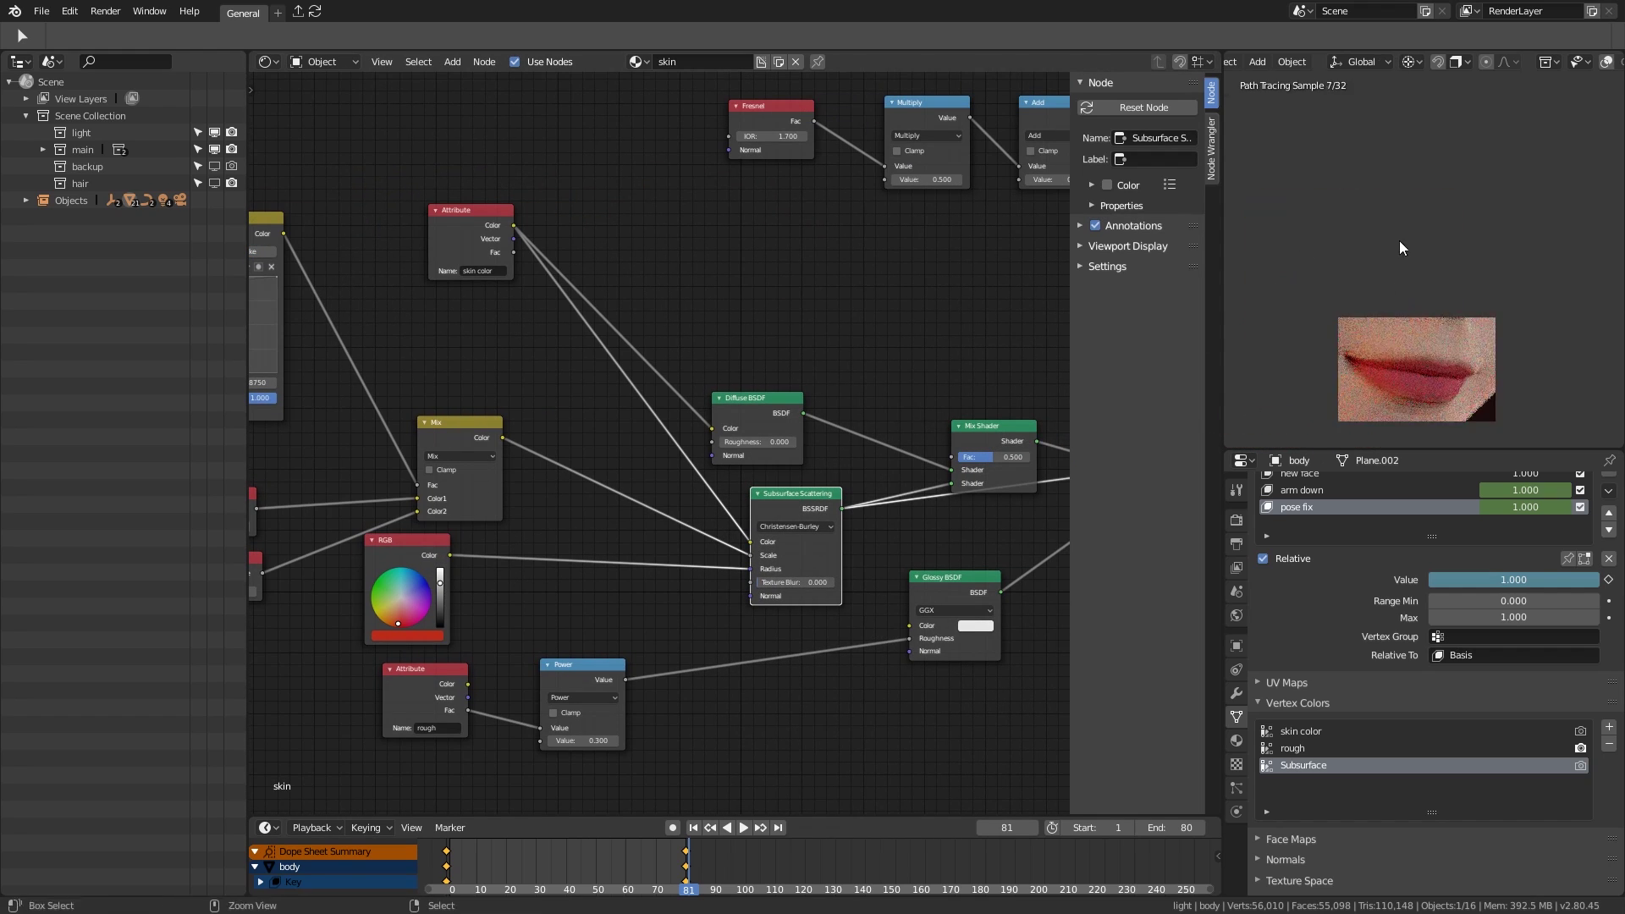
middle_click_drag(1356, 243, 1267, 324)
scroll(1468, 225, "down", 3)
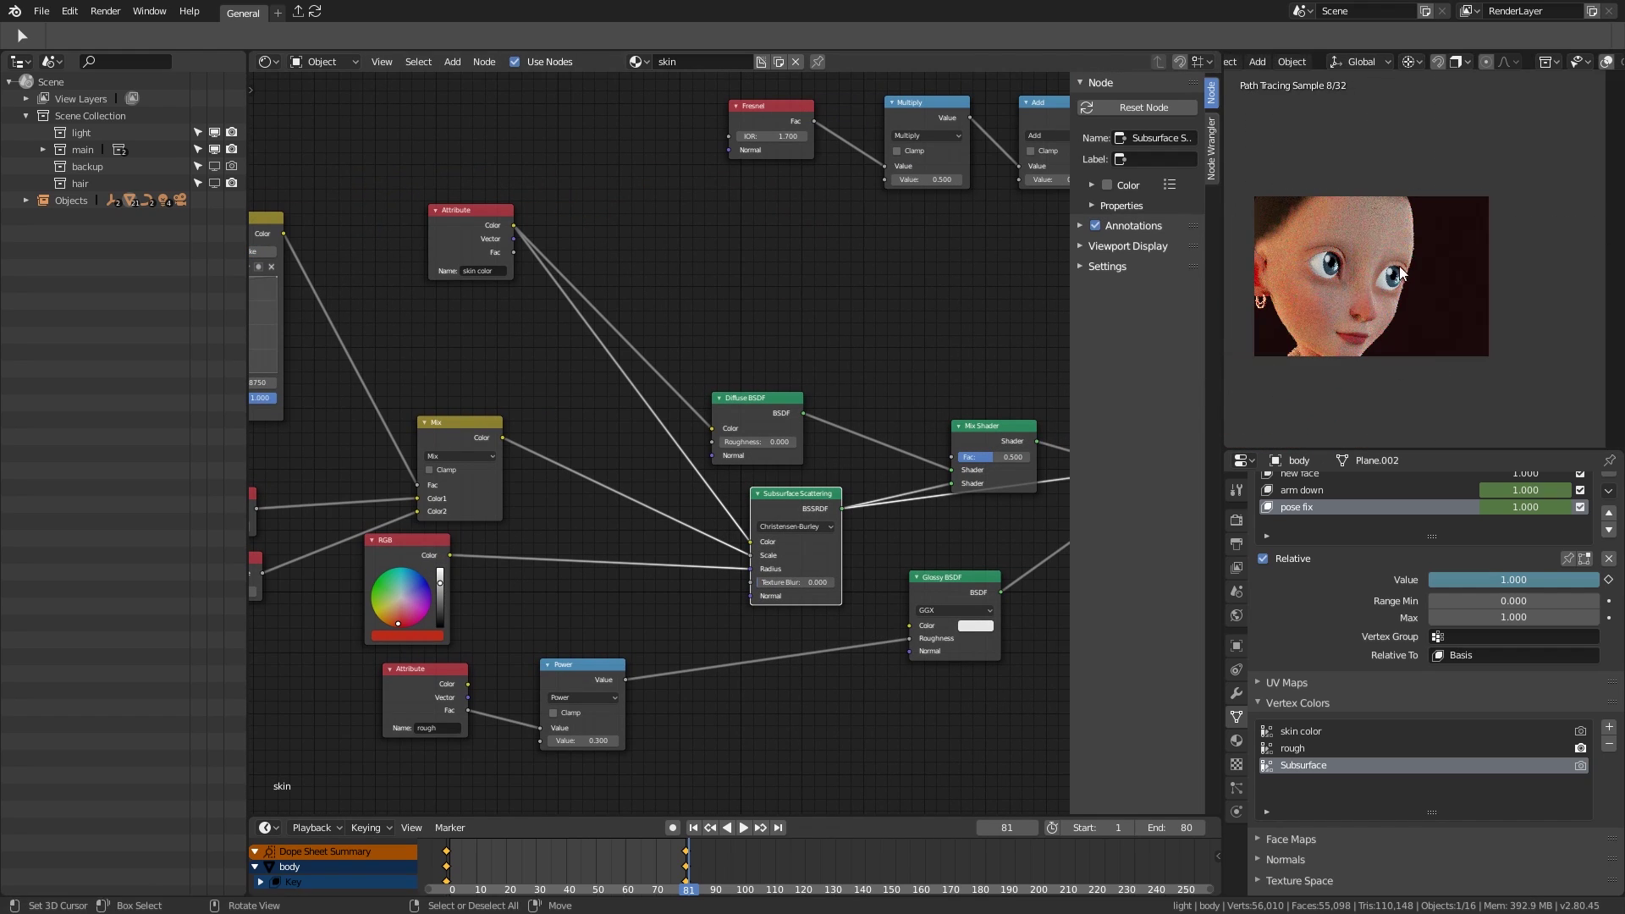
scroll(838, 424, "right", 8, "ctrl")
left_click(804, 473, "ctrl+shift")
Step: Switch the node area back to the 3D viewport at frame 80 and set the outliner to View Layer display
key("shift+F5")
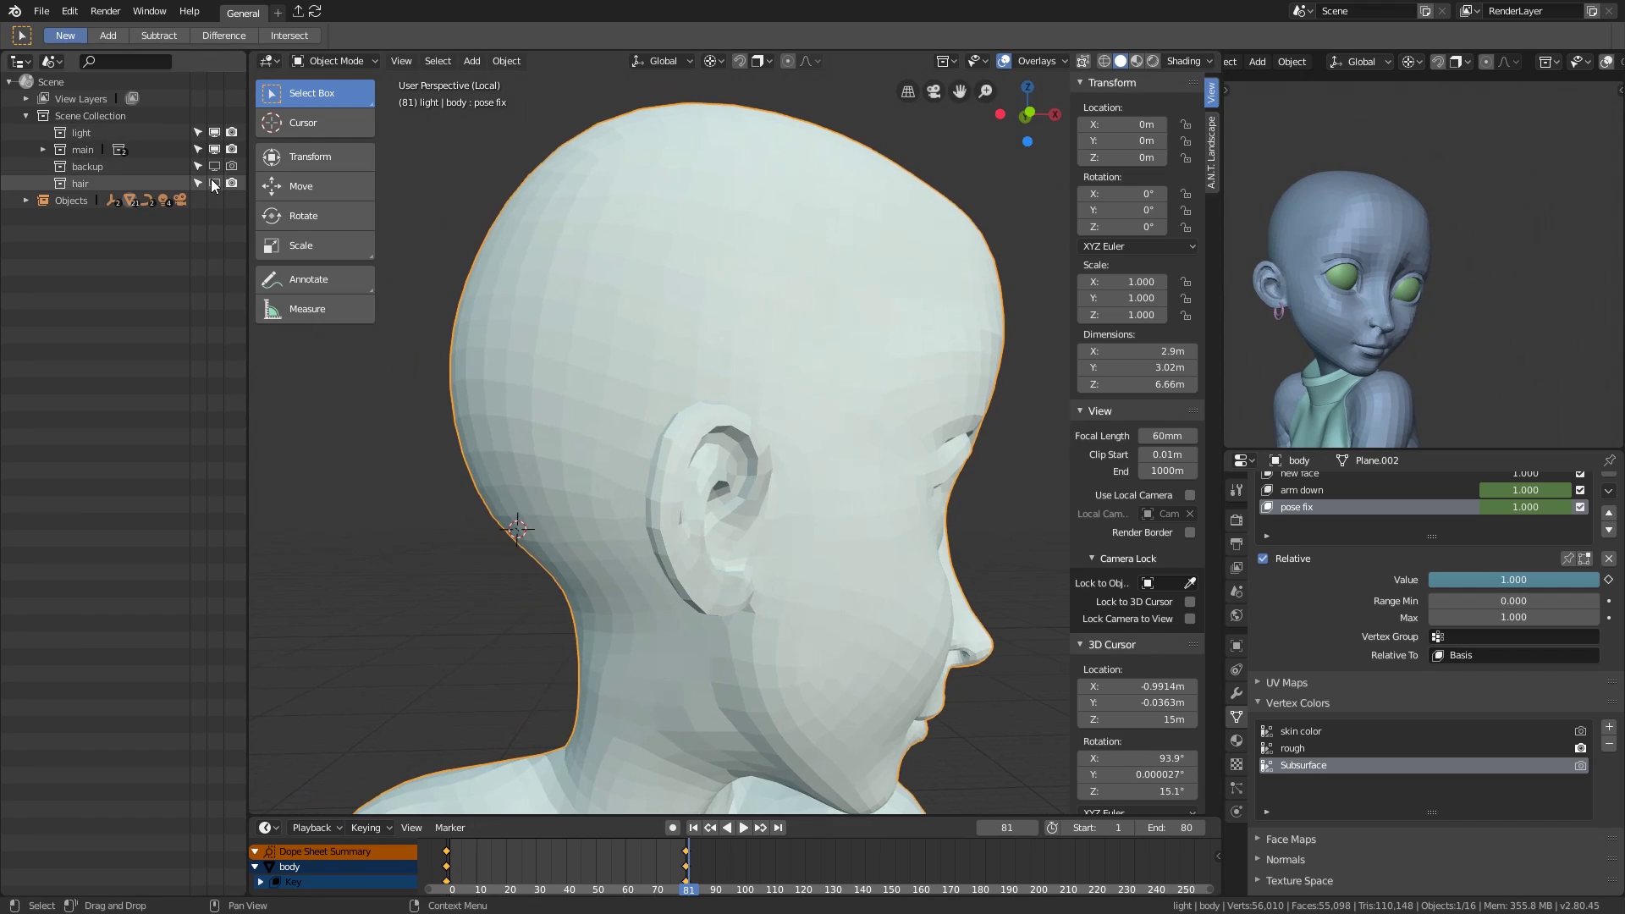
key("Left")
left_click(52, 61)
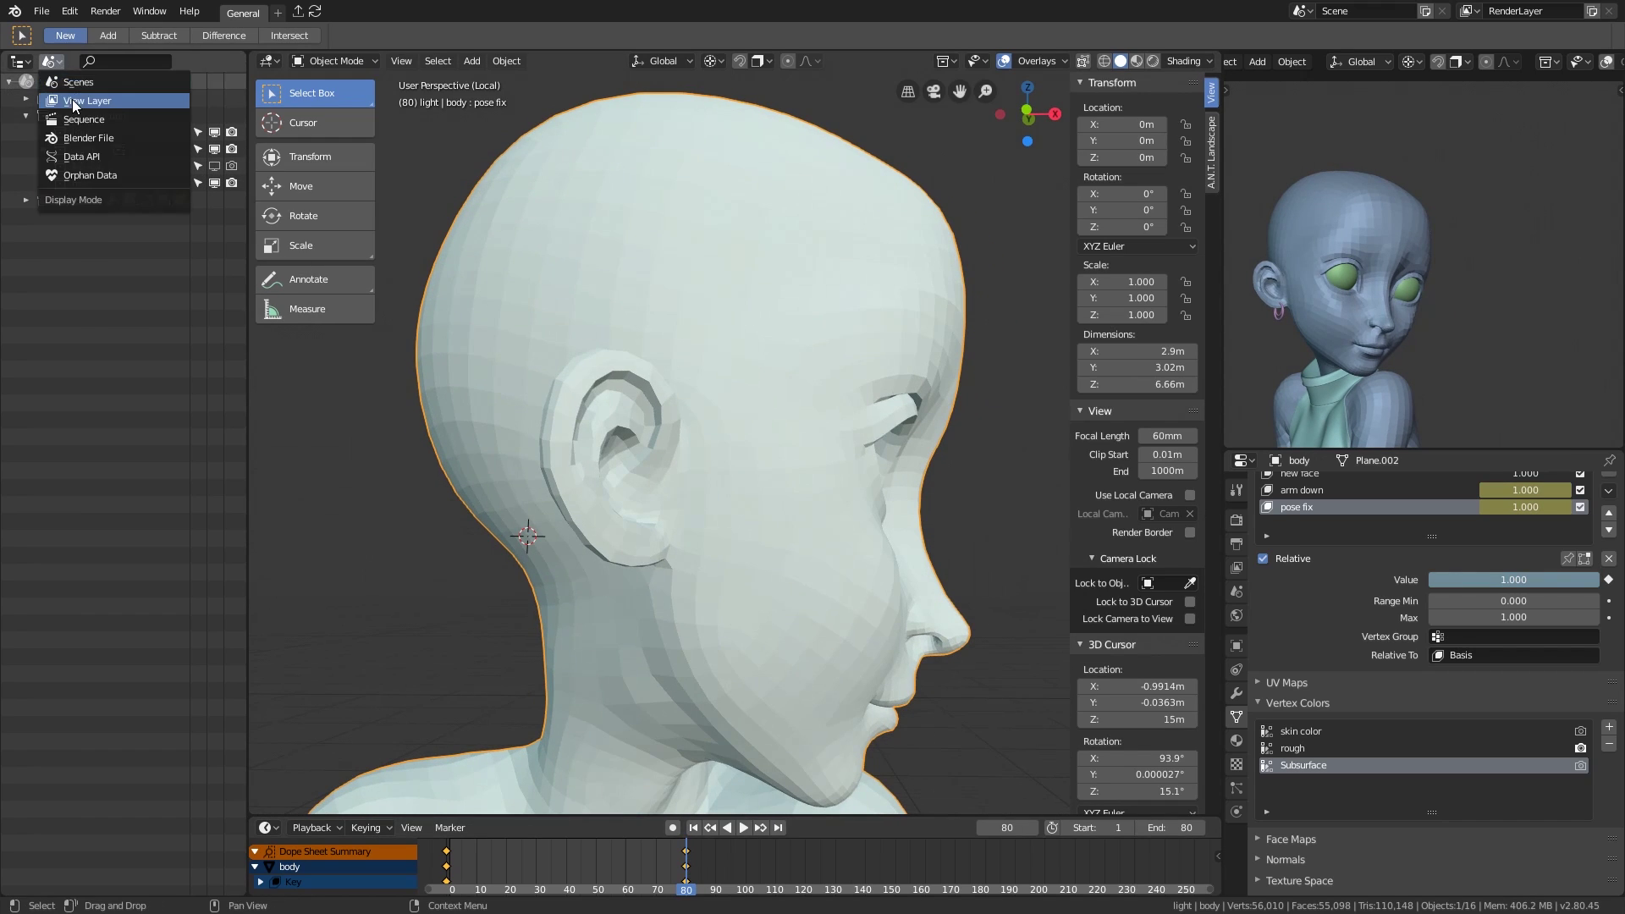
left_click(72, 99)
Step: Show the hair collection in the viewport and select the Torus object
left_click(216, 285)
left_click(169, 302)
middle_click_drag(542, 541, 827, 541)
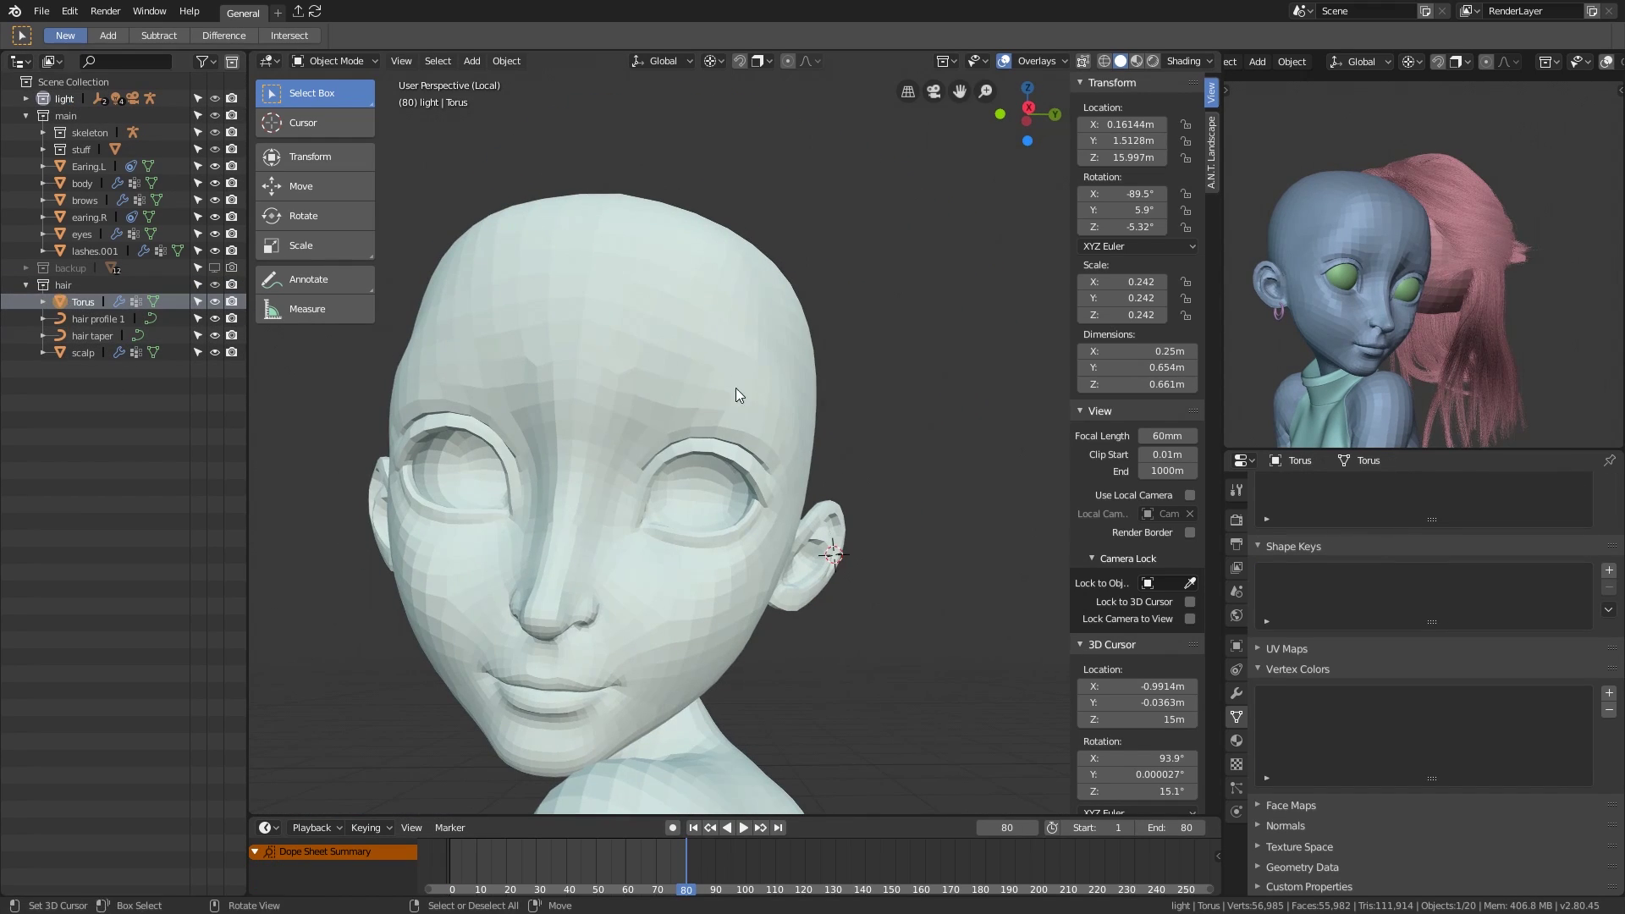
middle_click_drag(739, 395, 643, 398)
Step: Leave local view and delete the hair profile 1 curve
key("KP_Divide")
middle_click_drag(761, 398, 682, 393)
left_click(648, 390)
left_click(682, 392)
key("KP_Decimal")
key("Delete")
scroll(860, 424, "down", 3)
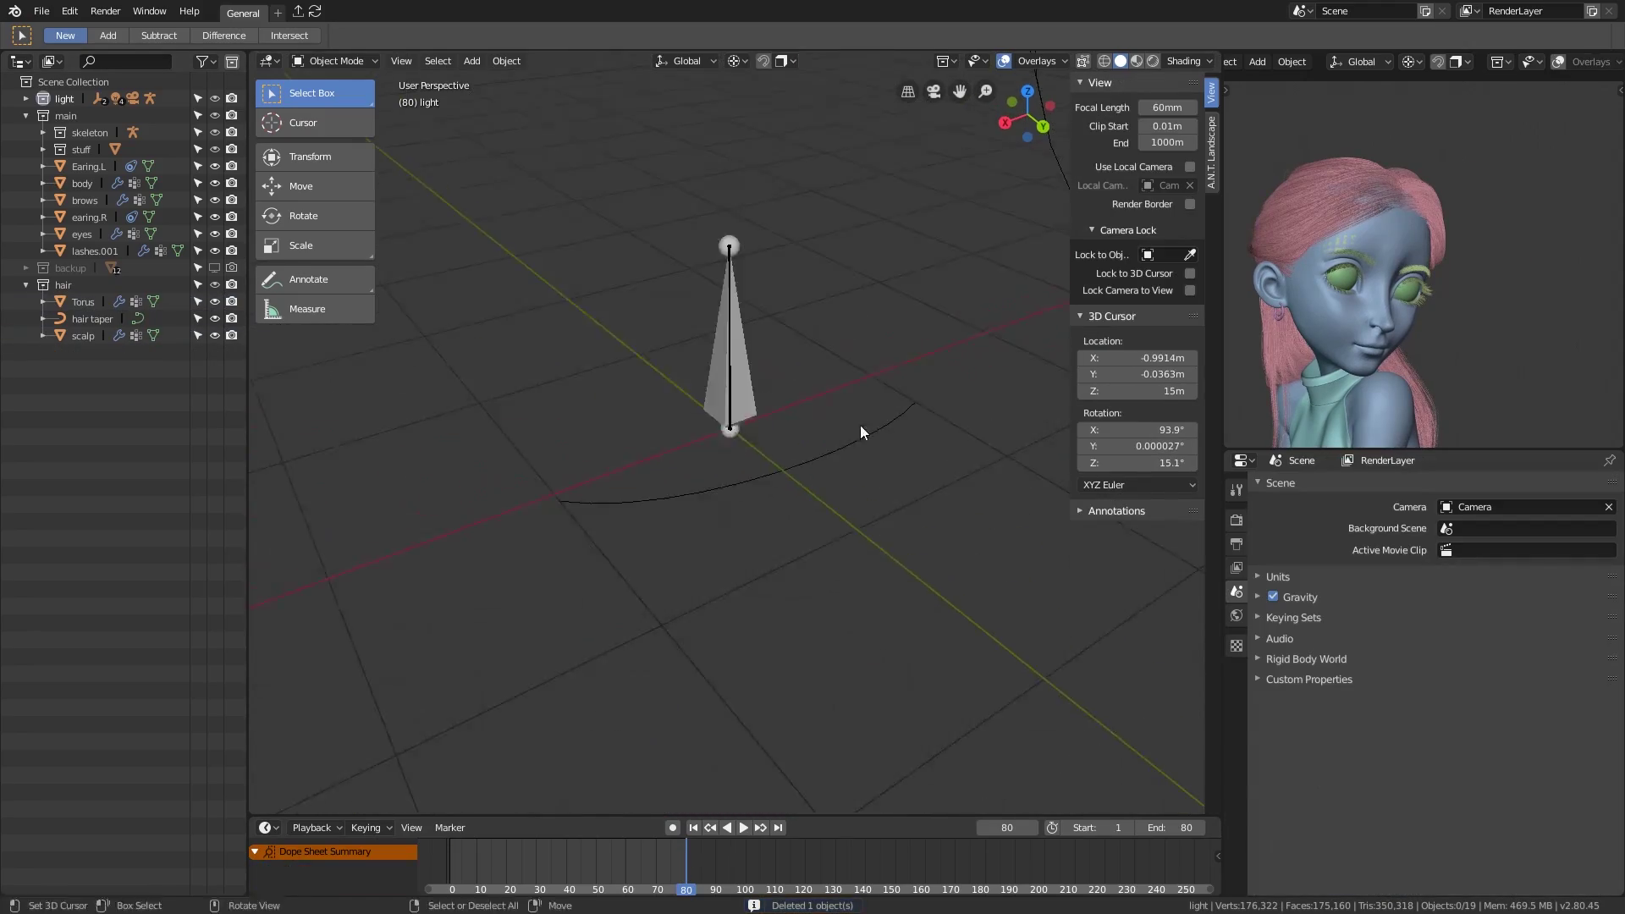
Step: Delete the hair taper curve and focus on the Torus hair tie
middle_click_drag(860, 425, 794, 430)
left_click(775, 423)
key("Delete")
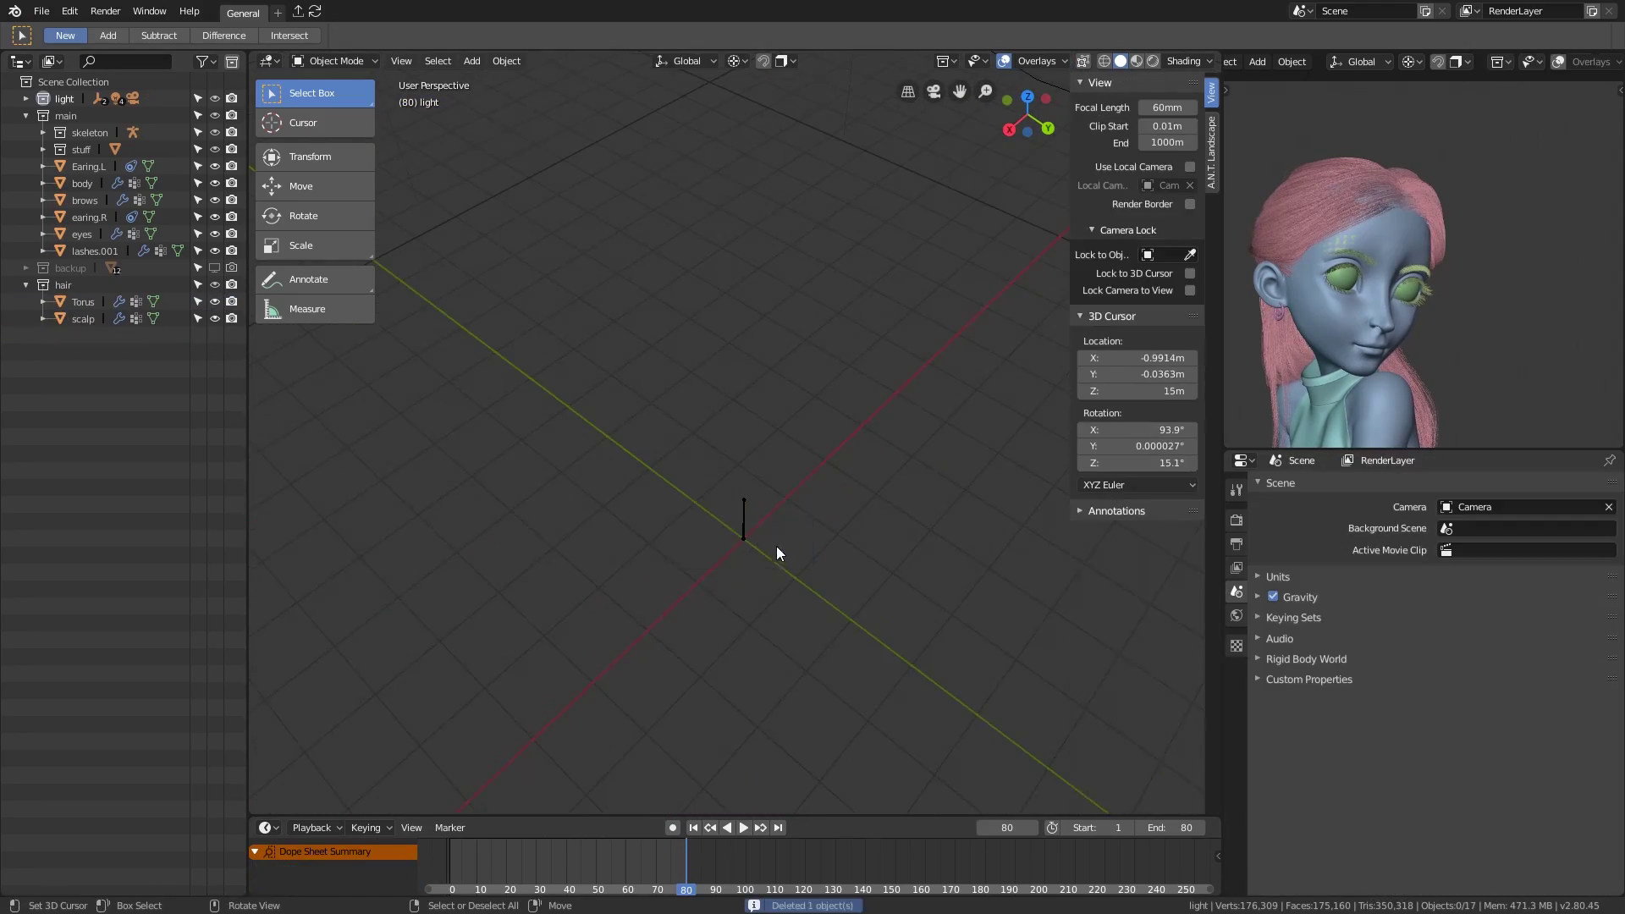
left_click(776, 548)
key("KP_Decimal")
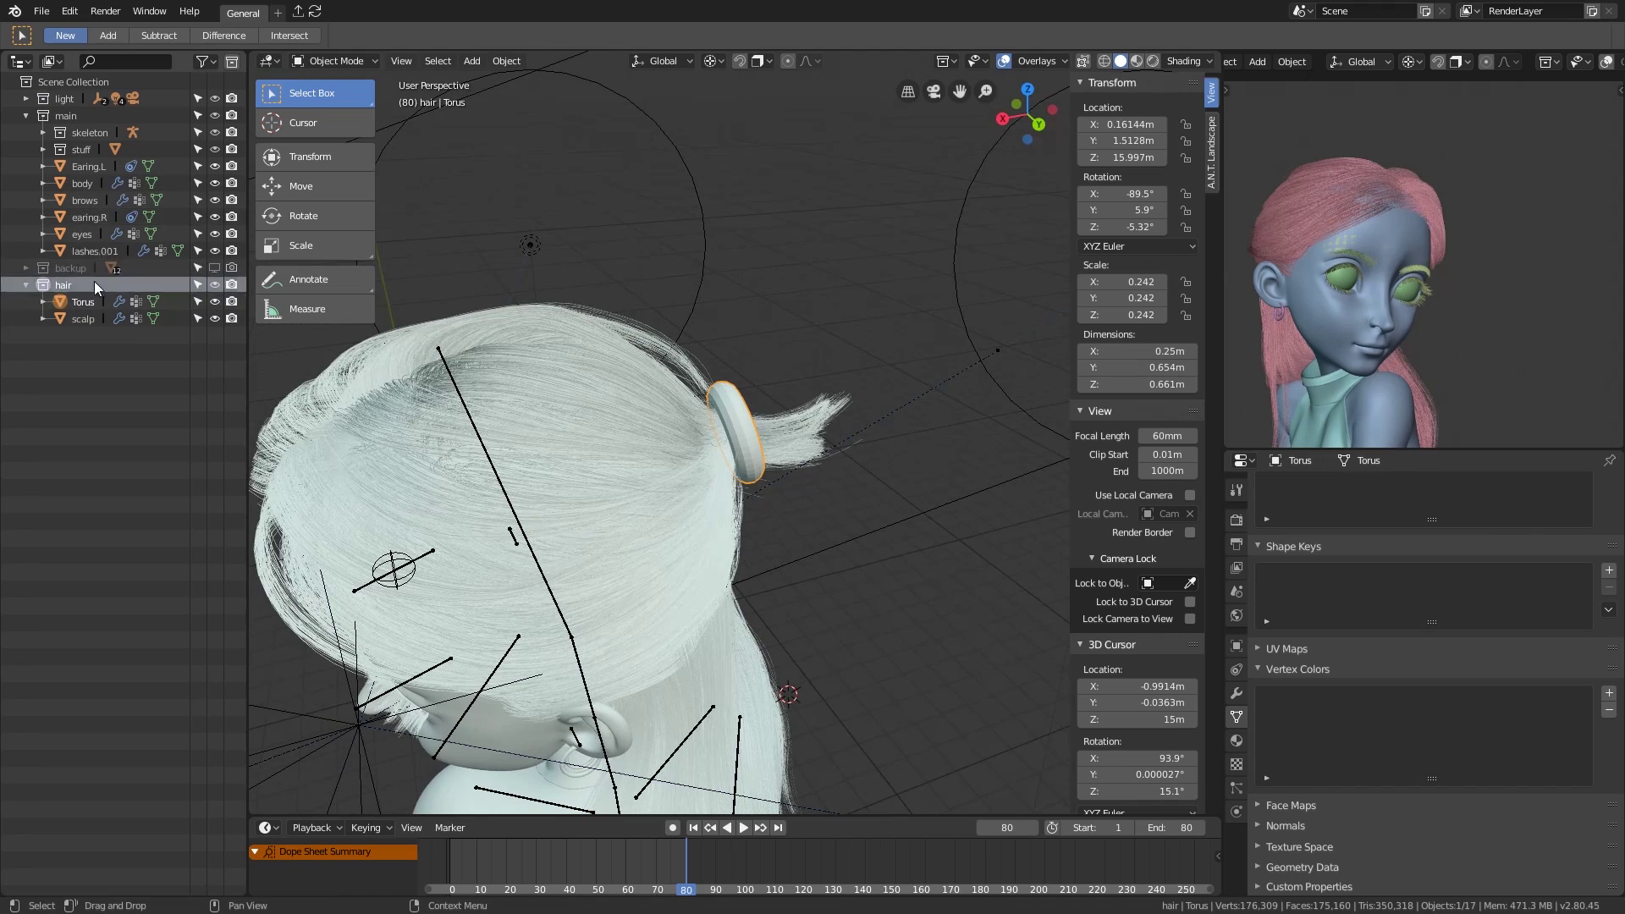
Step: Nest the hair collection inside main and move the earrings, brows, eyes and lashes into the stuff collection
left_click(85, 268)
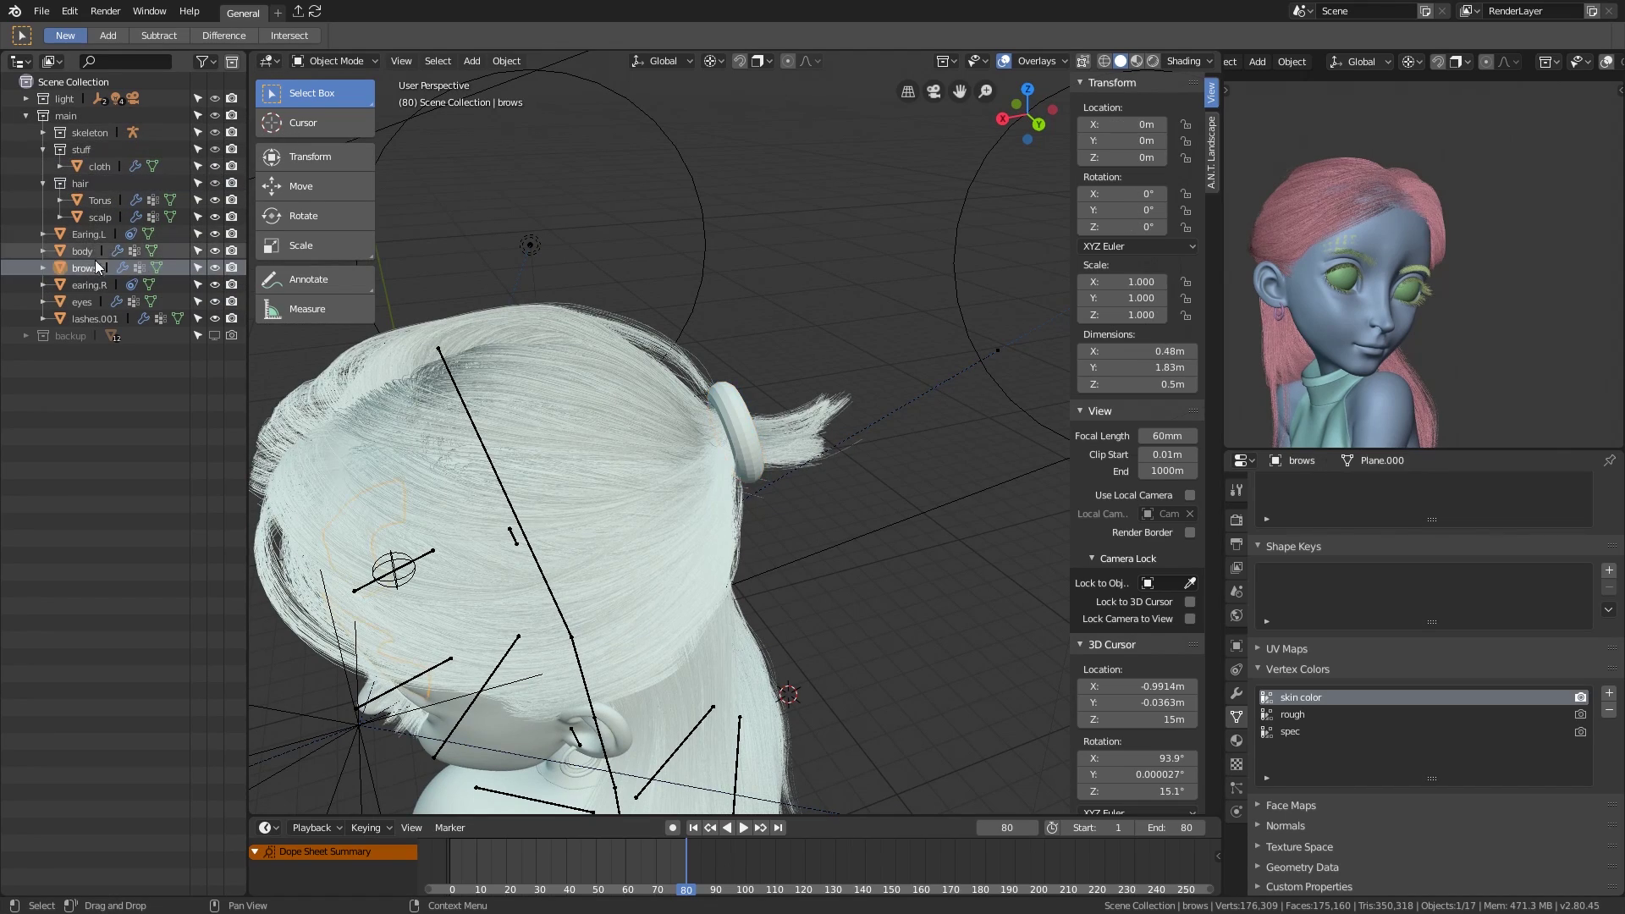
left_click(89, 284, "ctrl")
left_click(82, 301, "ctrl")
left_click(93, 318, "ctrl")
key("alt+a")
left_click(43, 148)
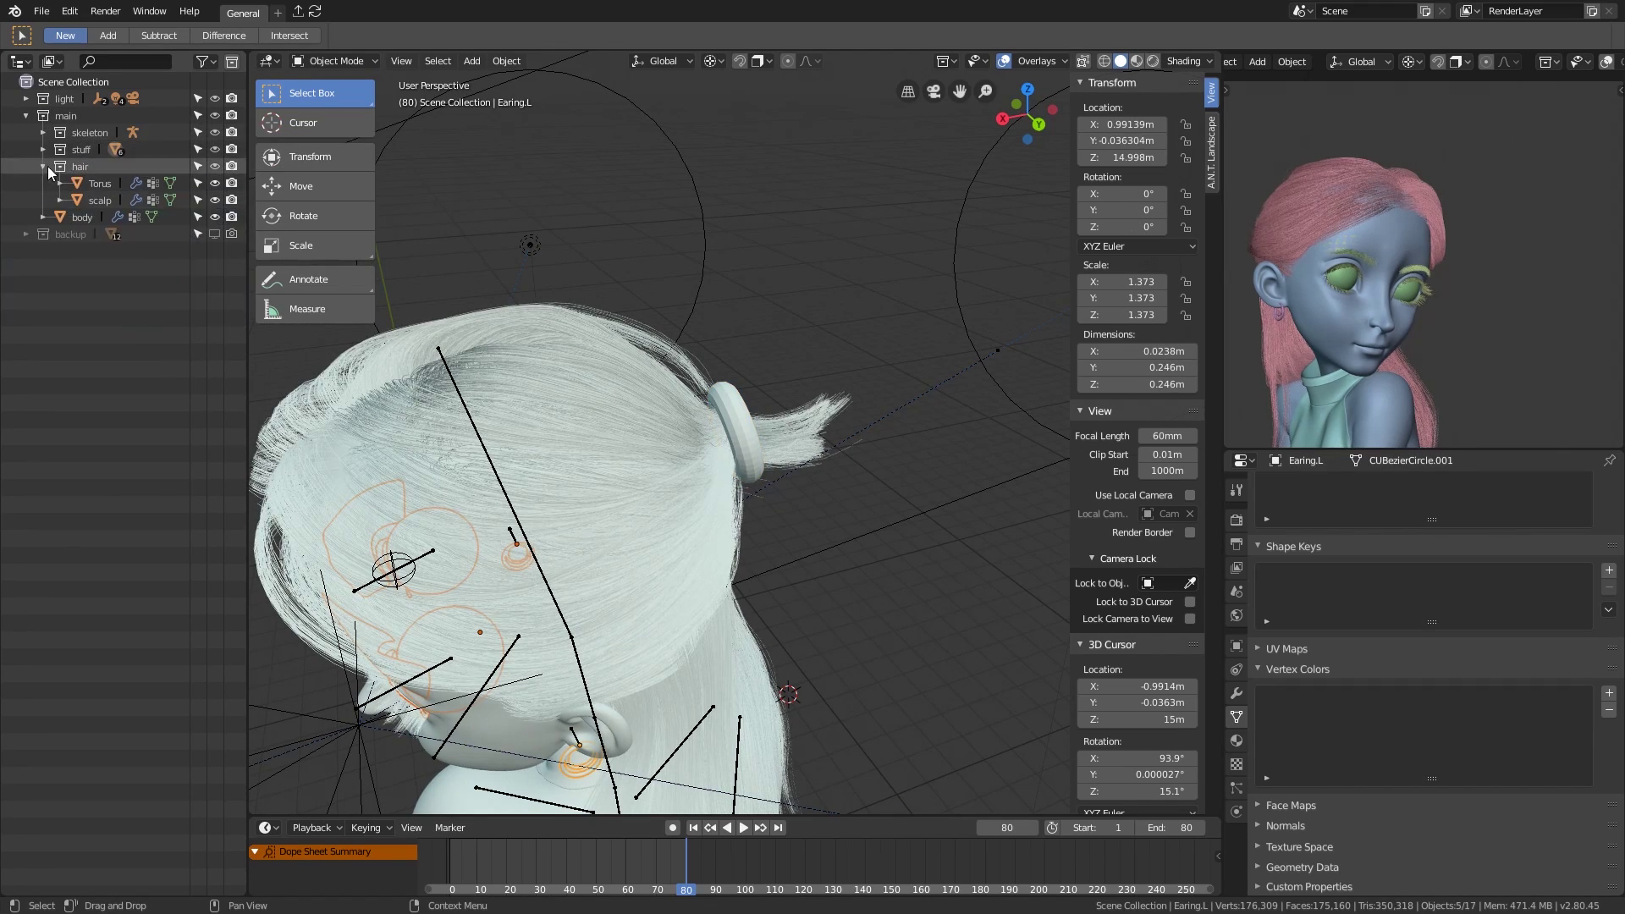
left_click(43, 166)
Step: Save the file and hide the skeleton collection in the viewport
middle_click_drag(829, 406, 897, 413)
key("ctrl+s")
left_click(215, 132)
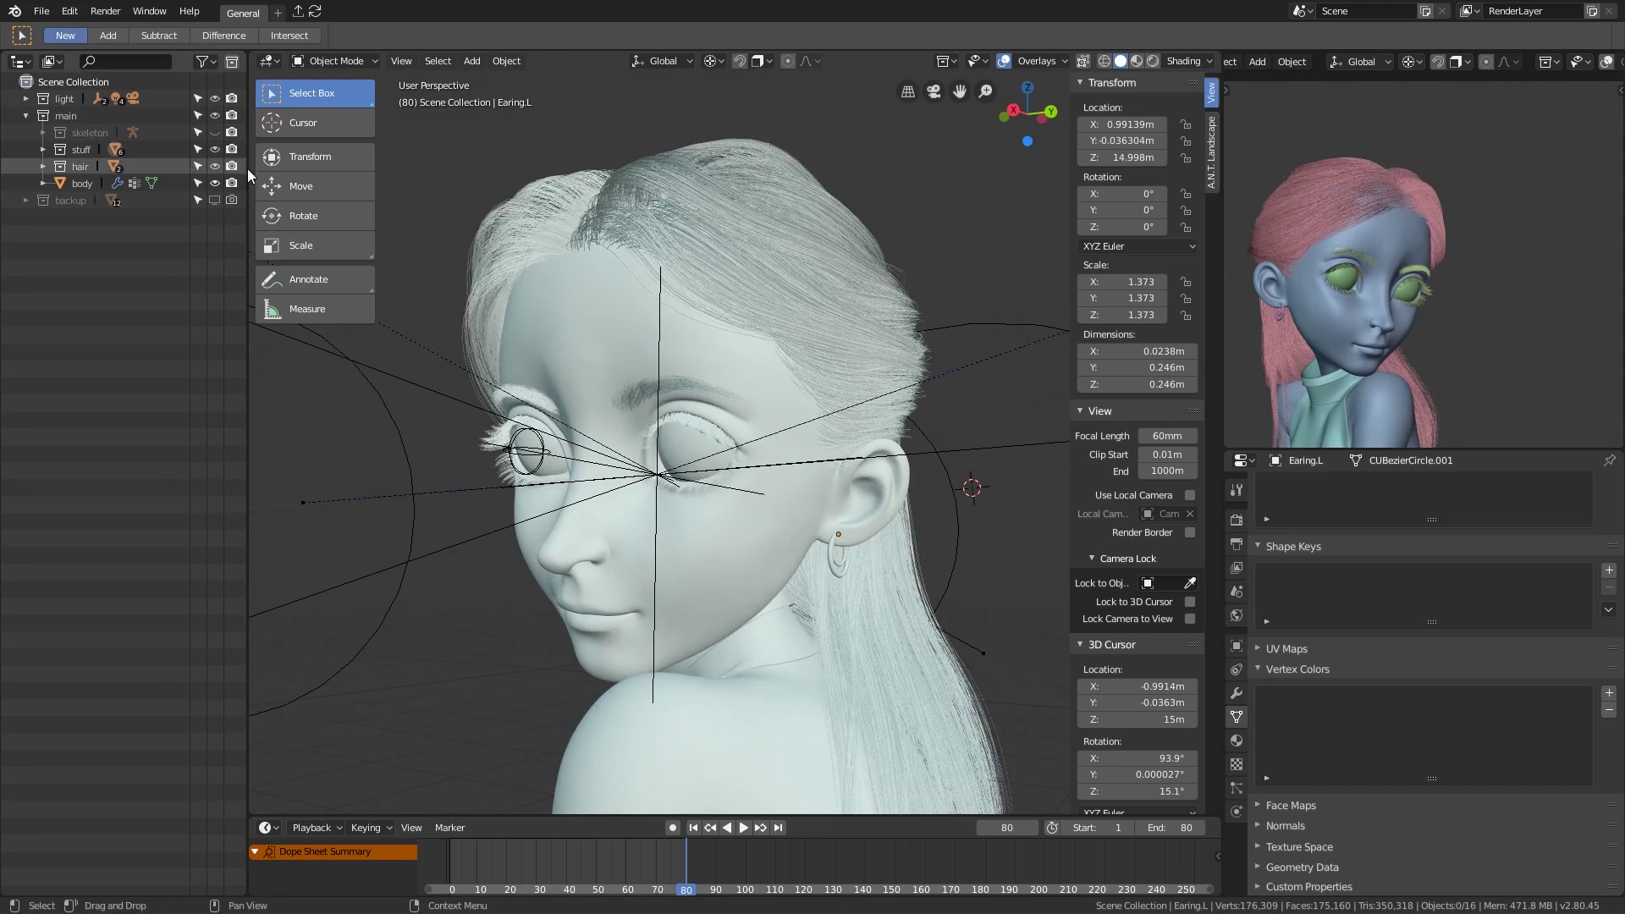
Step: Turn off the viewport overlays and check the character through the scene camera
middle_click_drag(813, 322, 880, 338)
key("shift+alt+z")
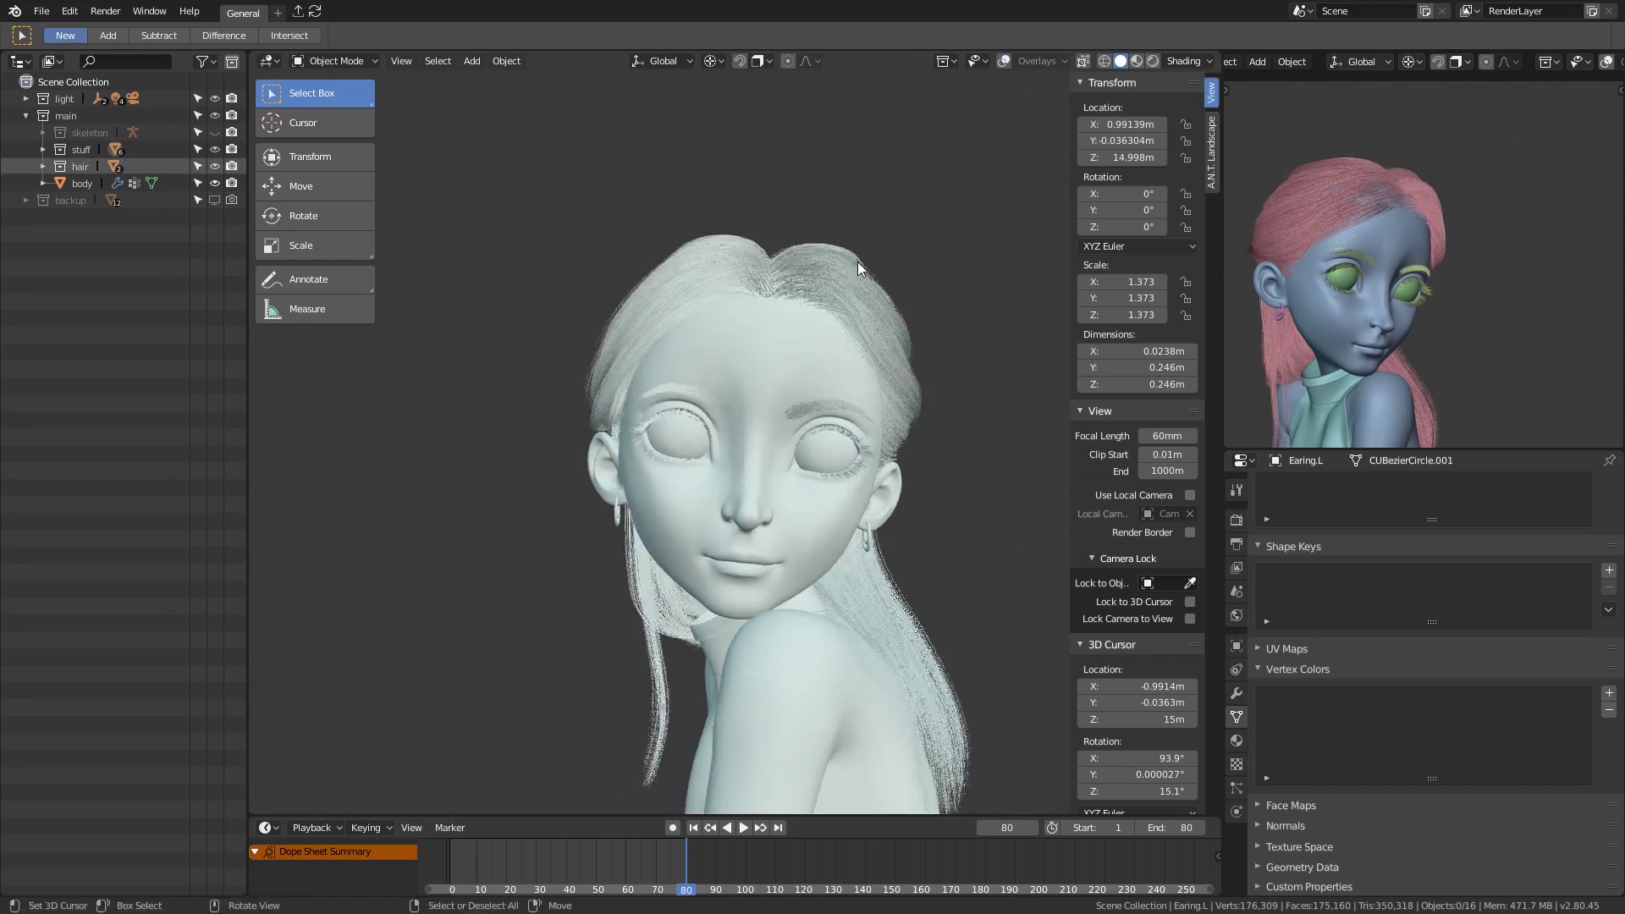
middle_click_drag(856, 261, 828, 303)
key("KP_0")
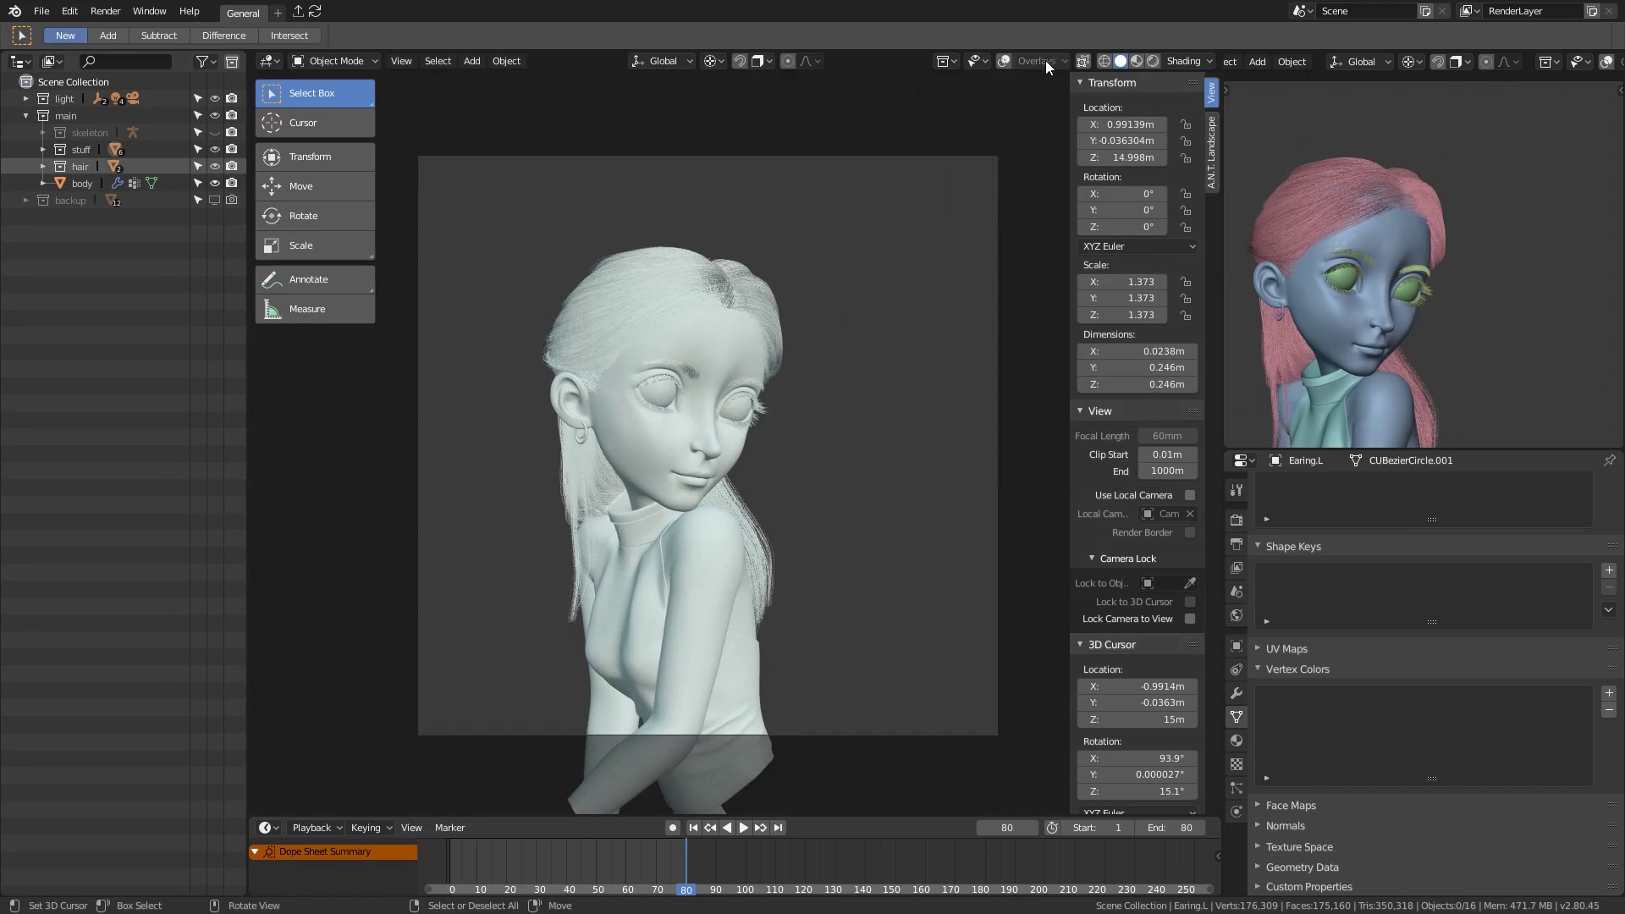
key("Home")
key("KP_0")
scroll(1371, 339, "up", 5)
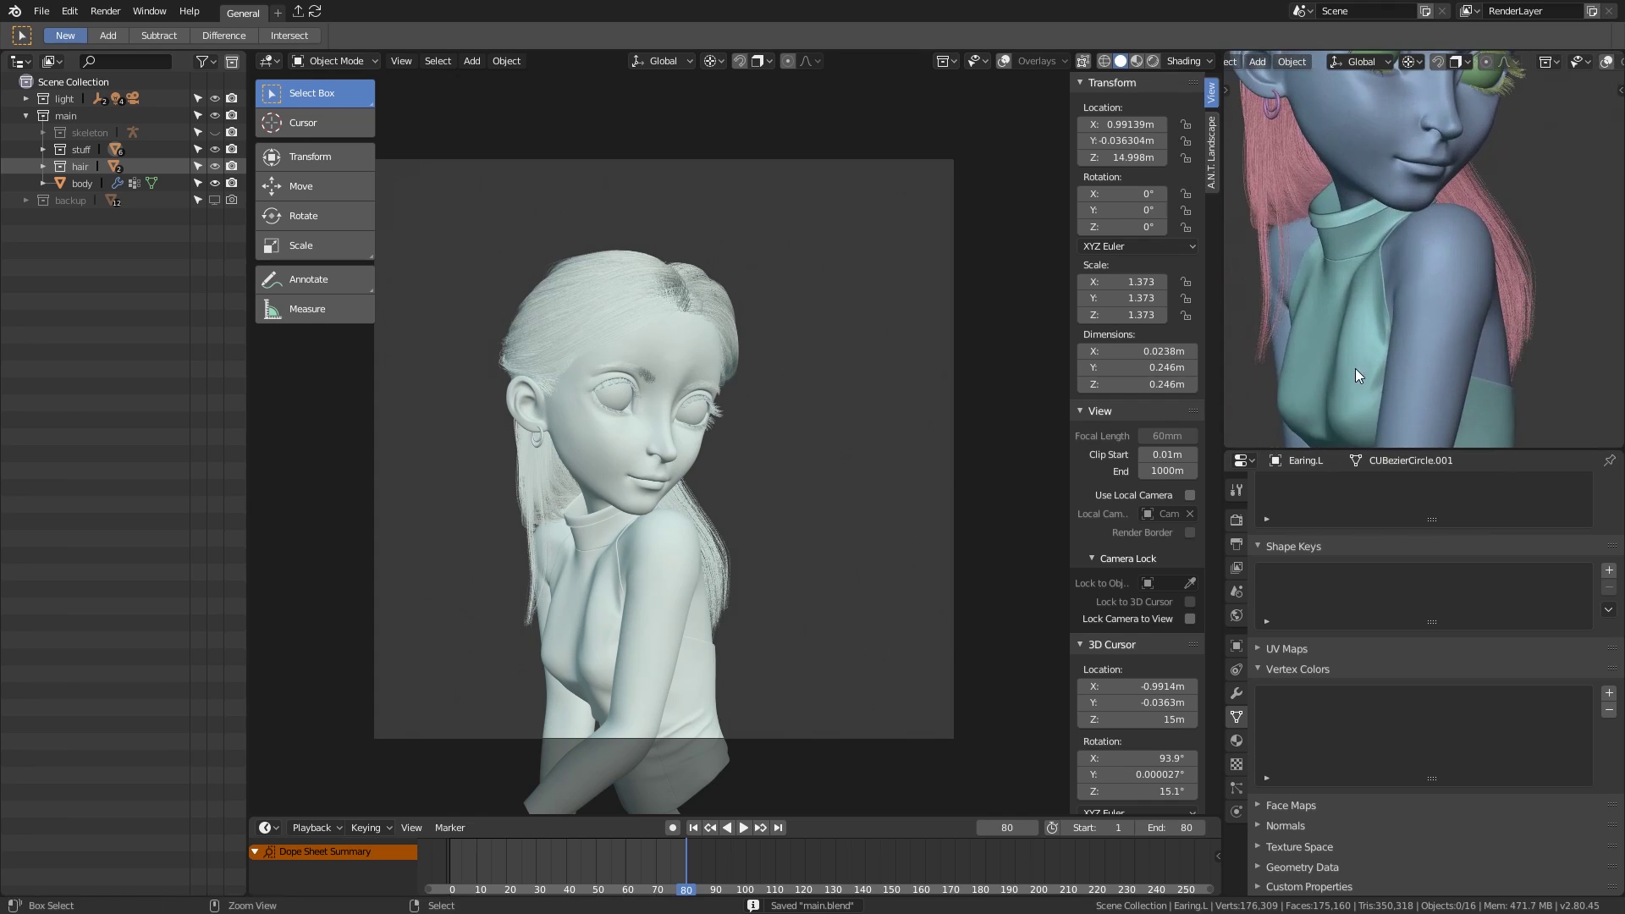
Step: Hide the hair collection and open the cloth object's material in the shader node editor
left_click(1394, 241)
left_click(215, 166)
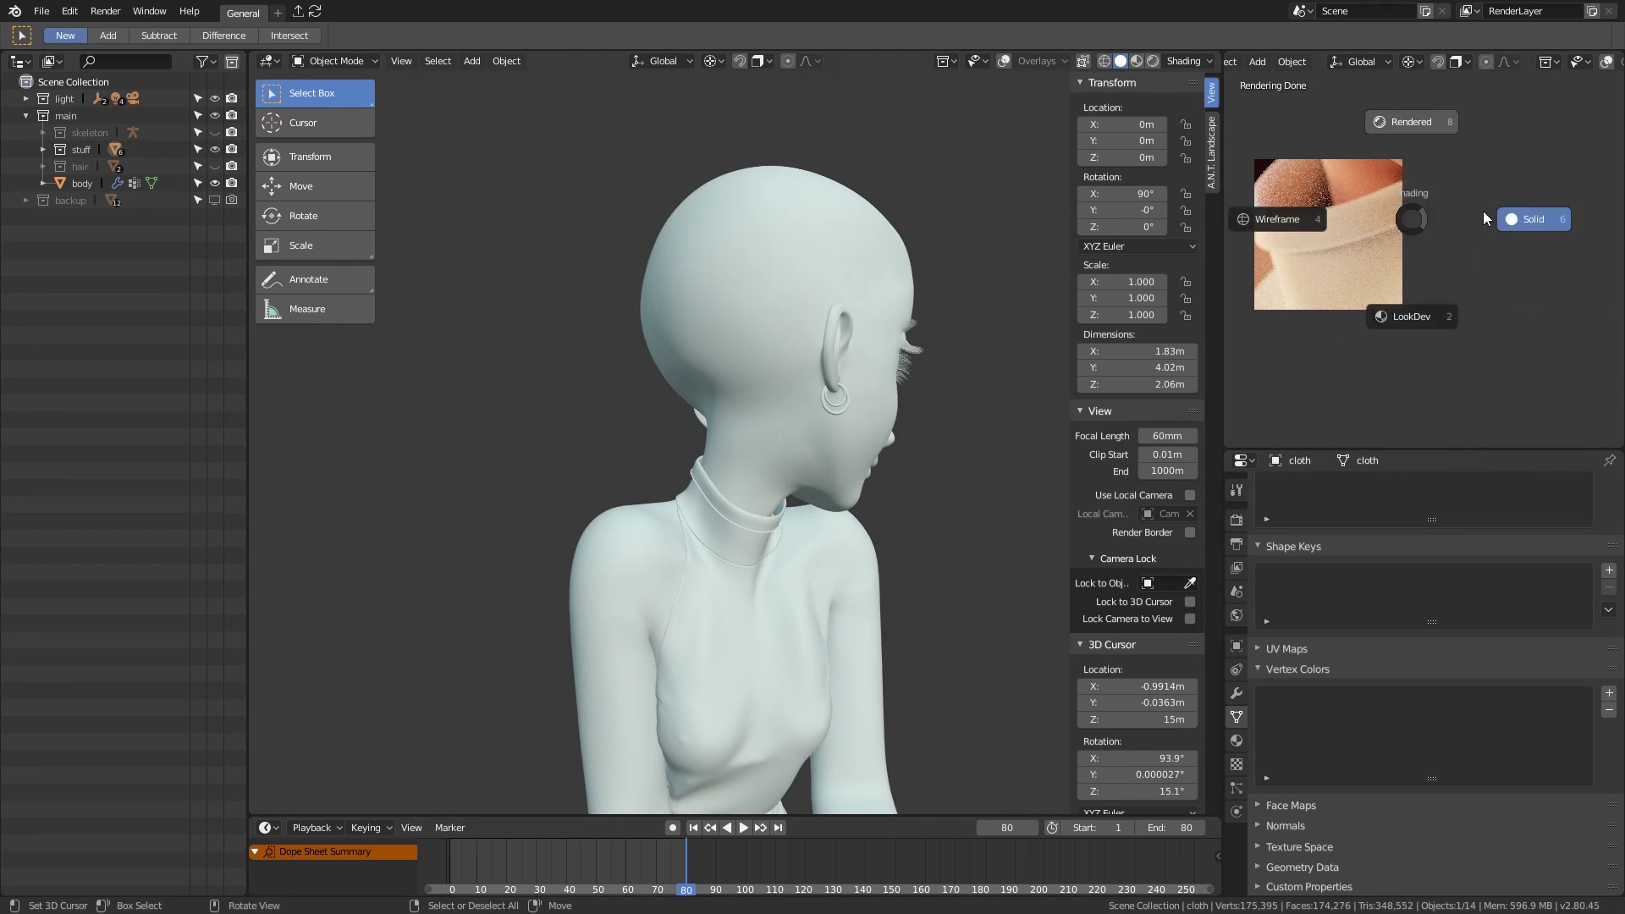
key("ctrl+alt+s")
Step: Add an image texture with mapping to the cloth shader's Base Color and load cotton_blend_jersey_Base_Color.tga
left_click(800, 520)
key("ctrl+t")
key("g")
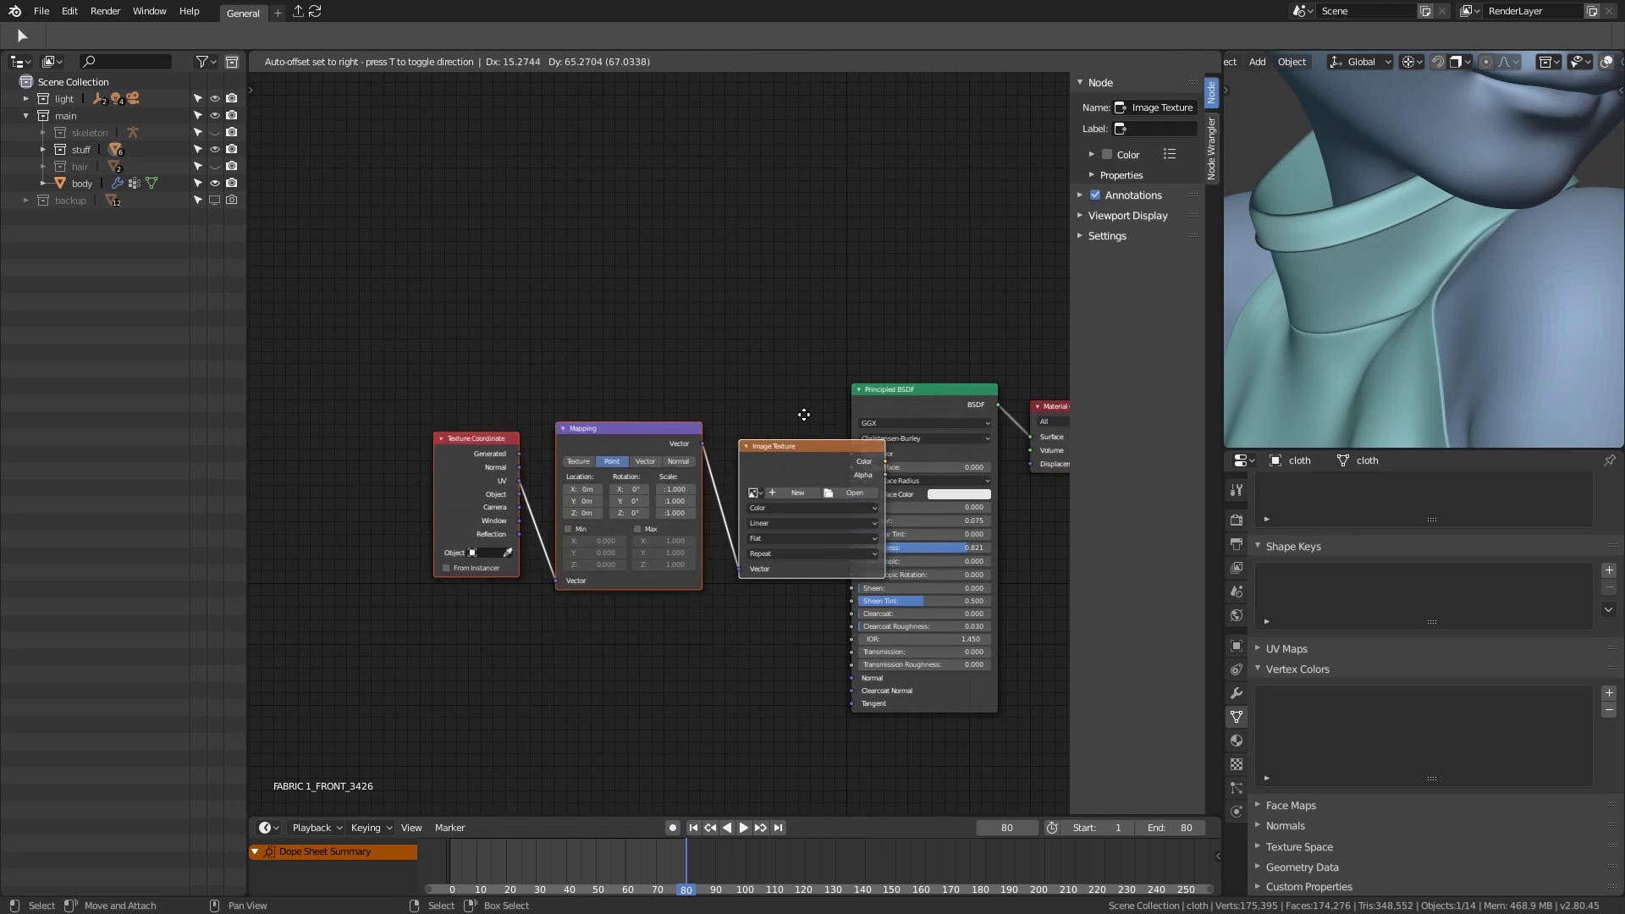
left_click(776, 322)
left_click(752, 436)
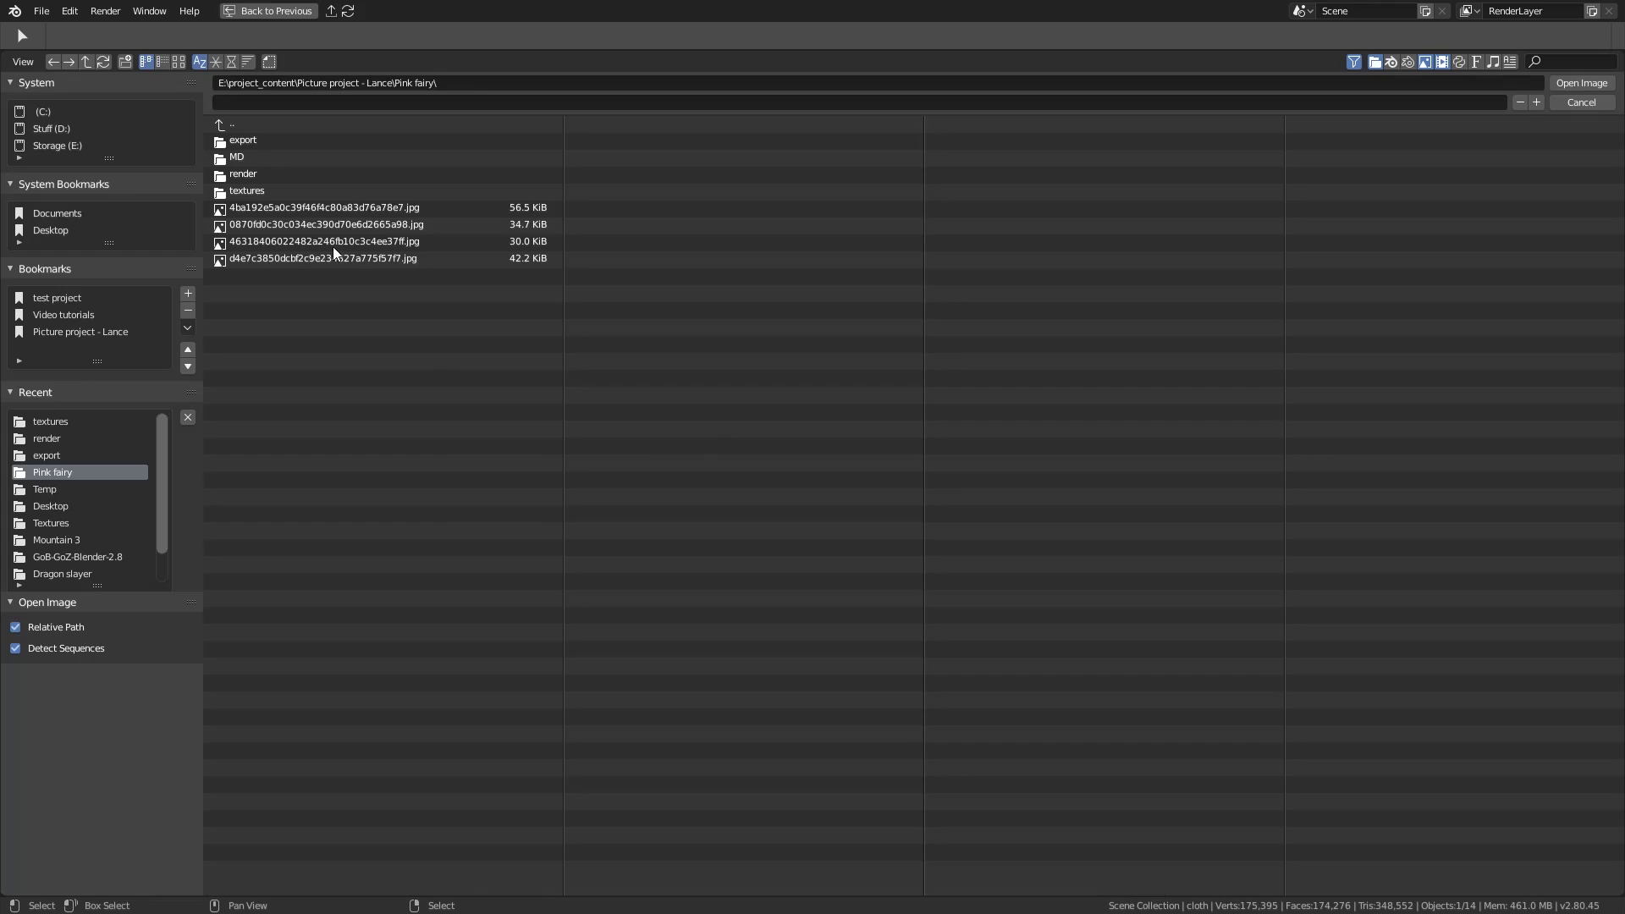
left_click(1581, 82)
Step: Duplicate the image texture for the cotton_blend_jersey Roughness and Height maps, connecting the roughness map to the shader's Roughness
key("shift+d")
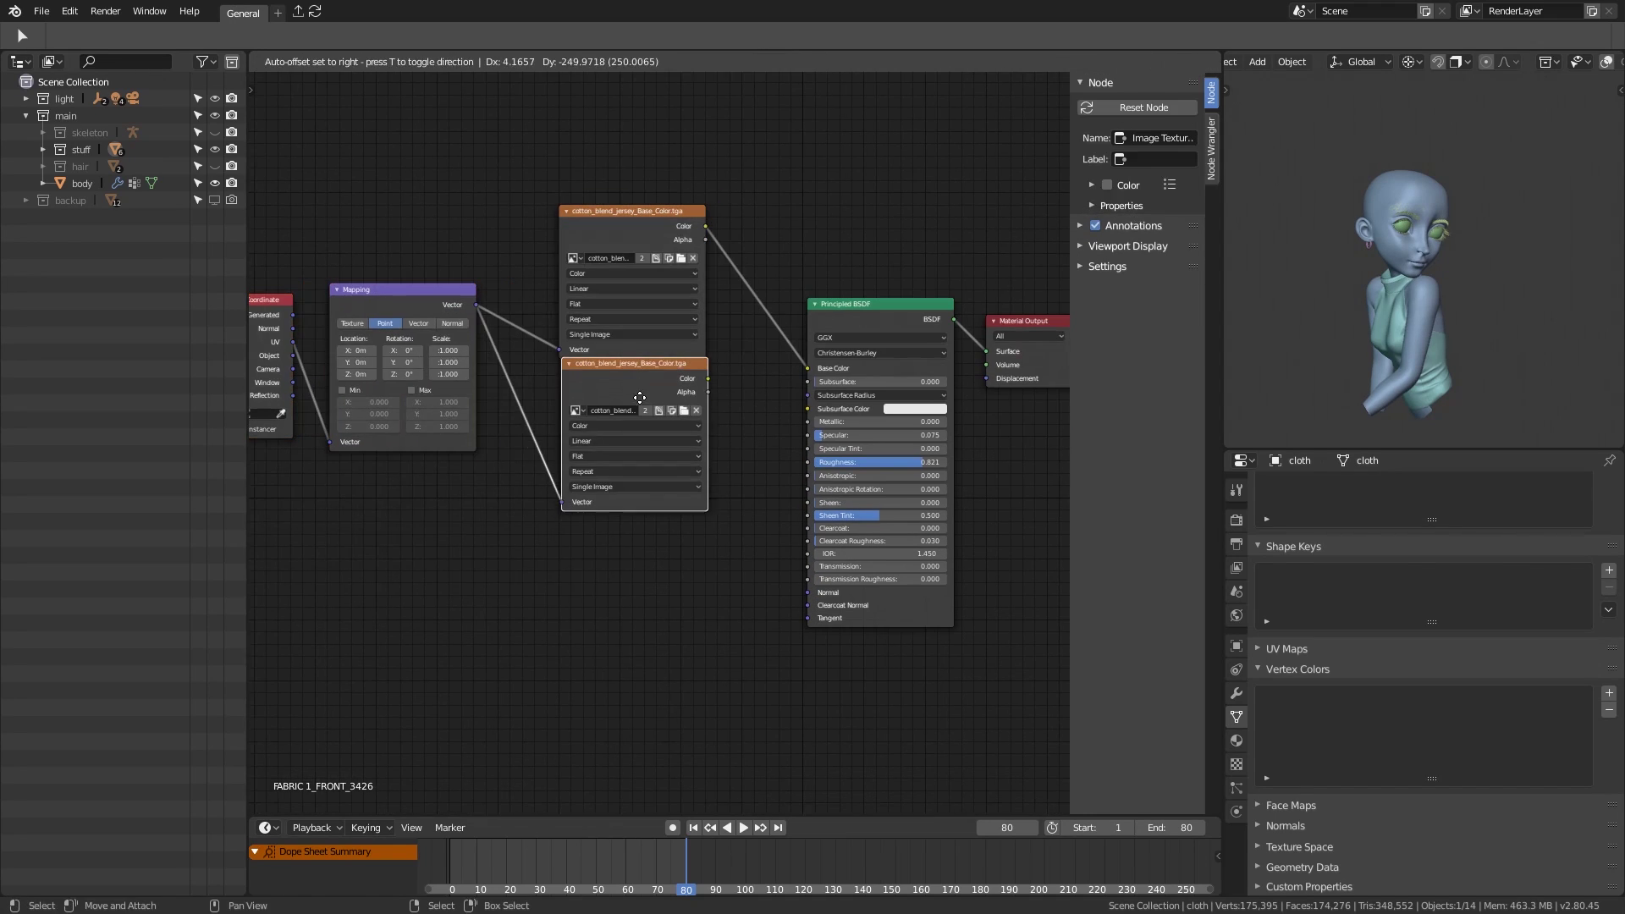
key("shift+d")
left_click(597, 428)
double_click(269, 191)
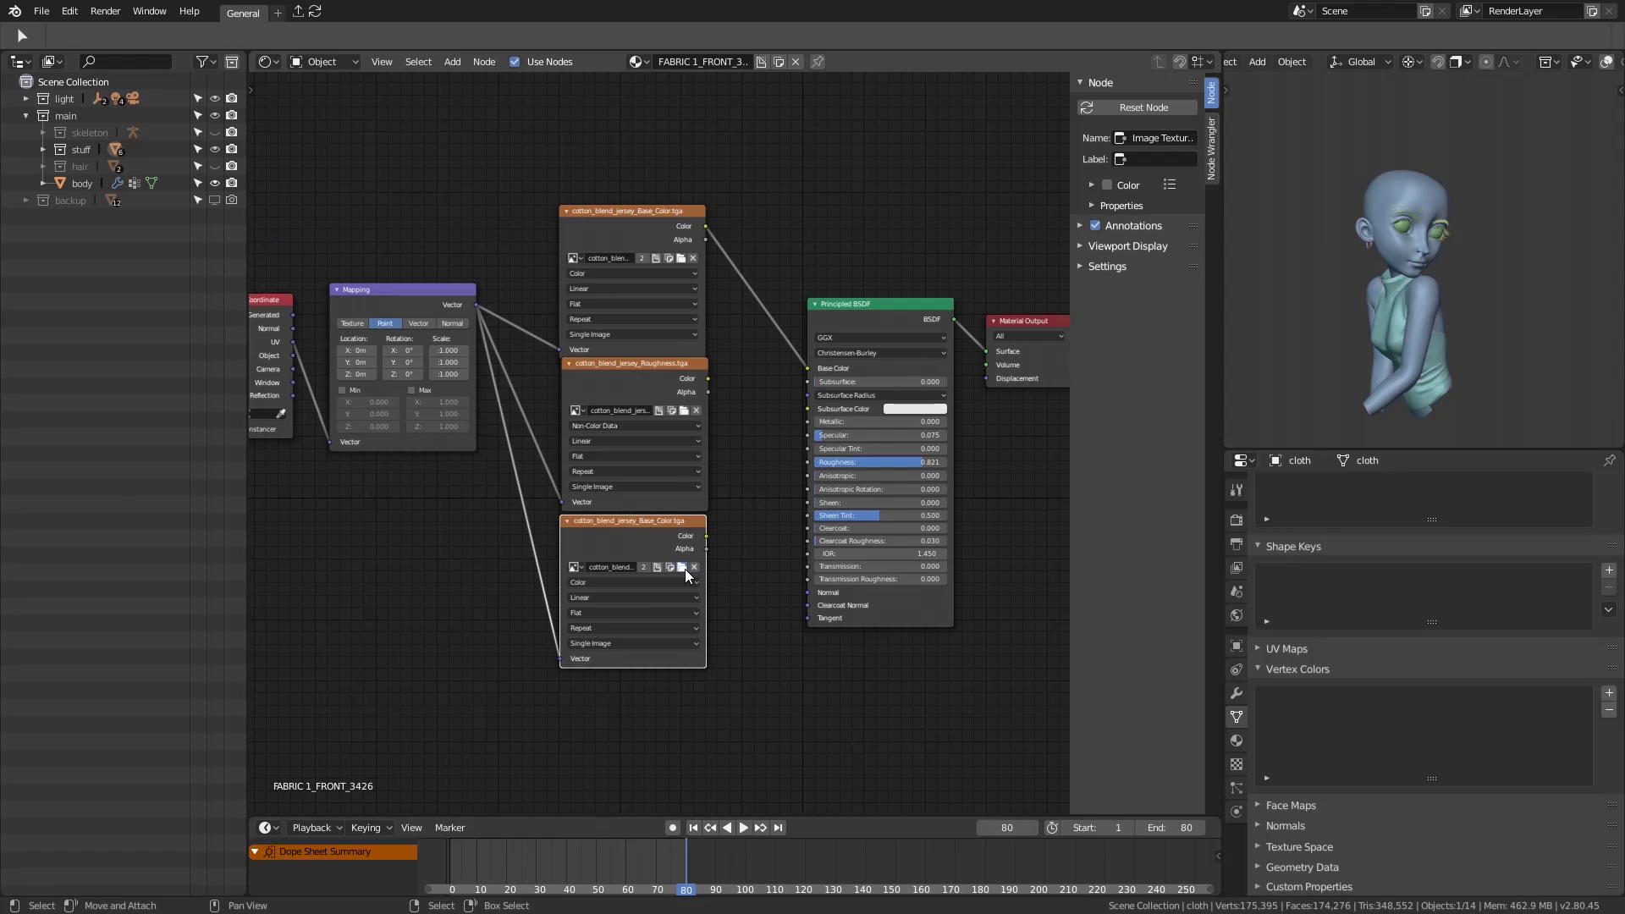
left_click_drag(802, 459, 808, 462)
Step: Show the cloth in rendered shading and set the Mapping node's scale to 5 on all axes
scroll(1395, 311, "up", 10)
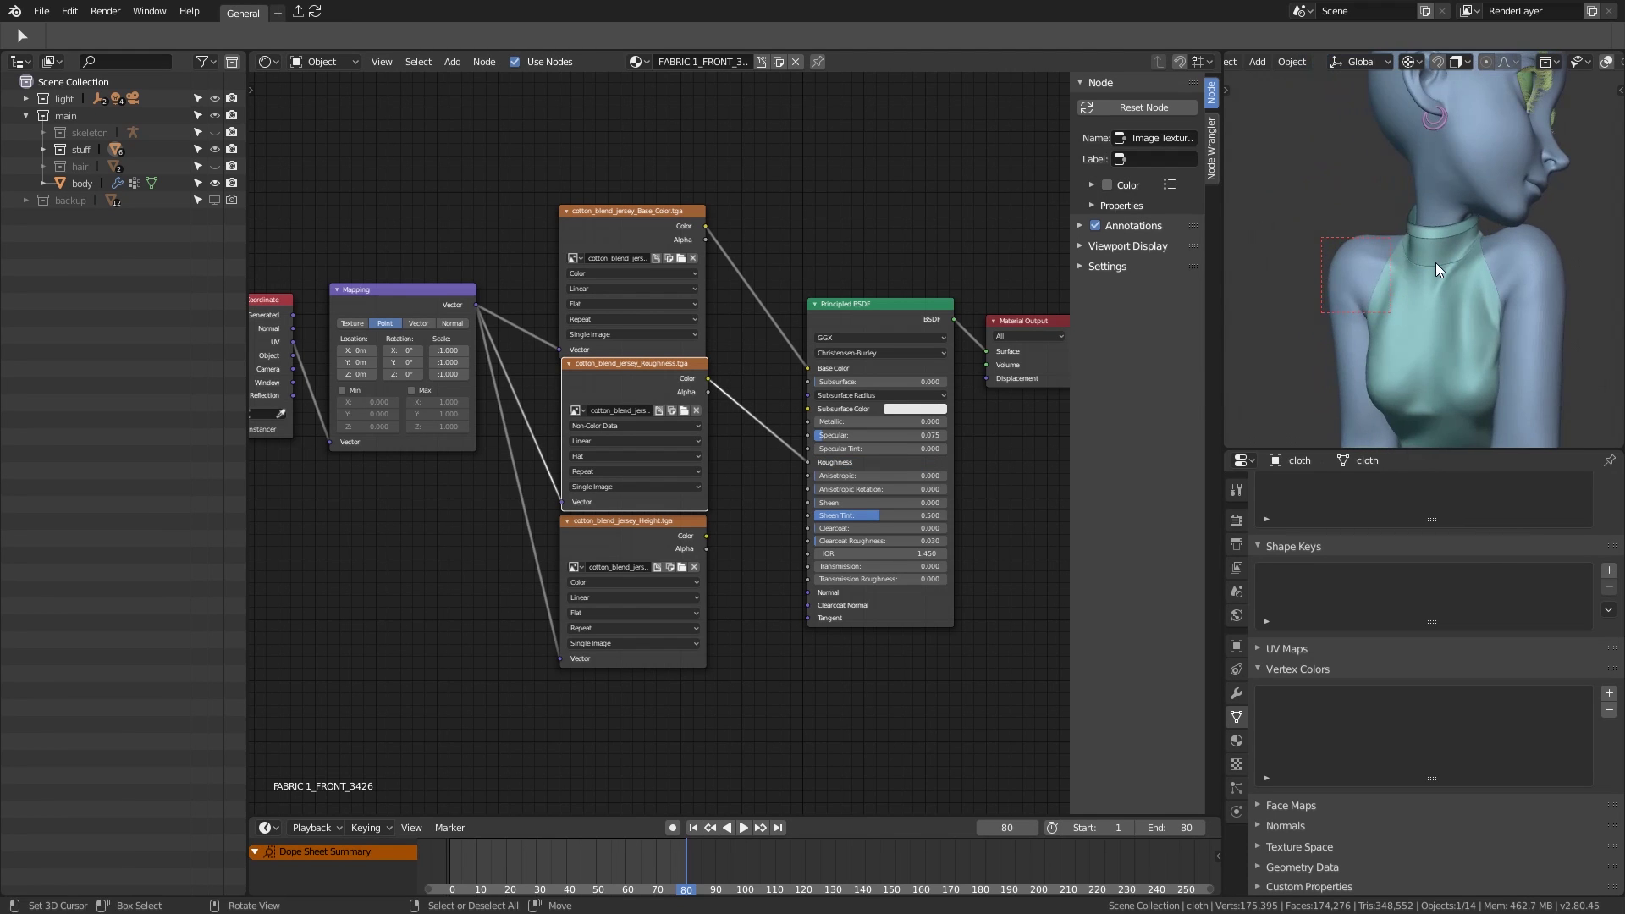
key("z")
left_click(1460, 292)
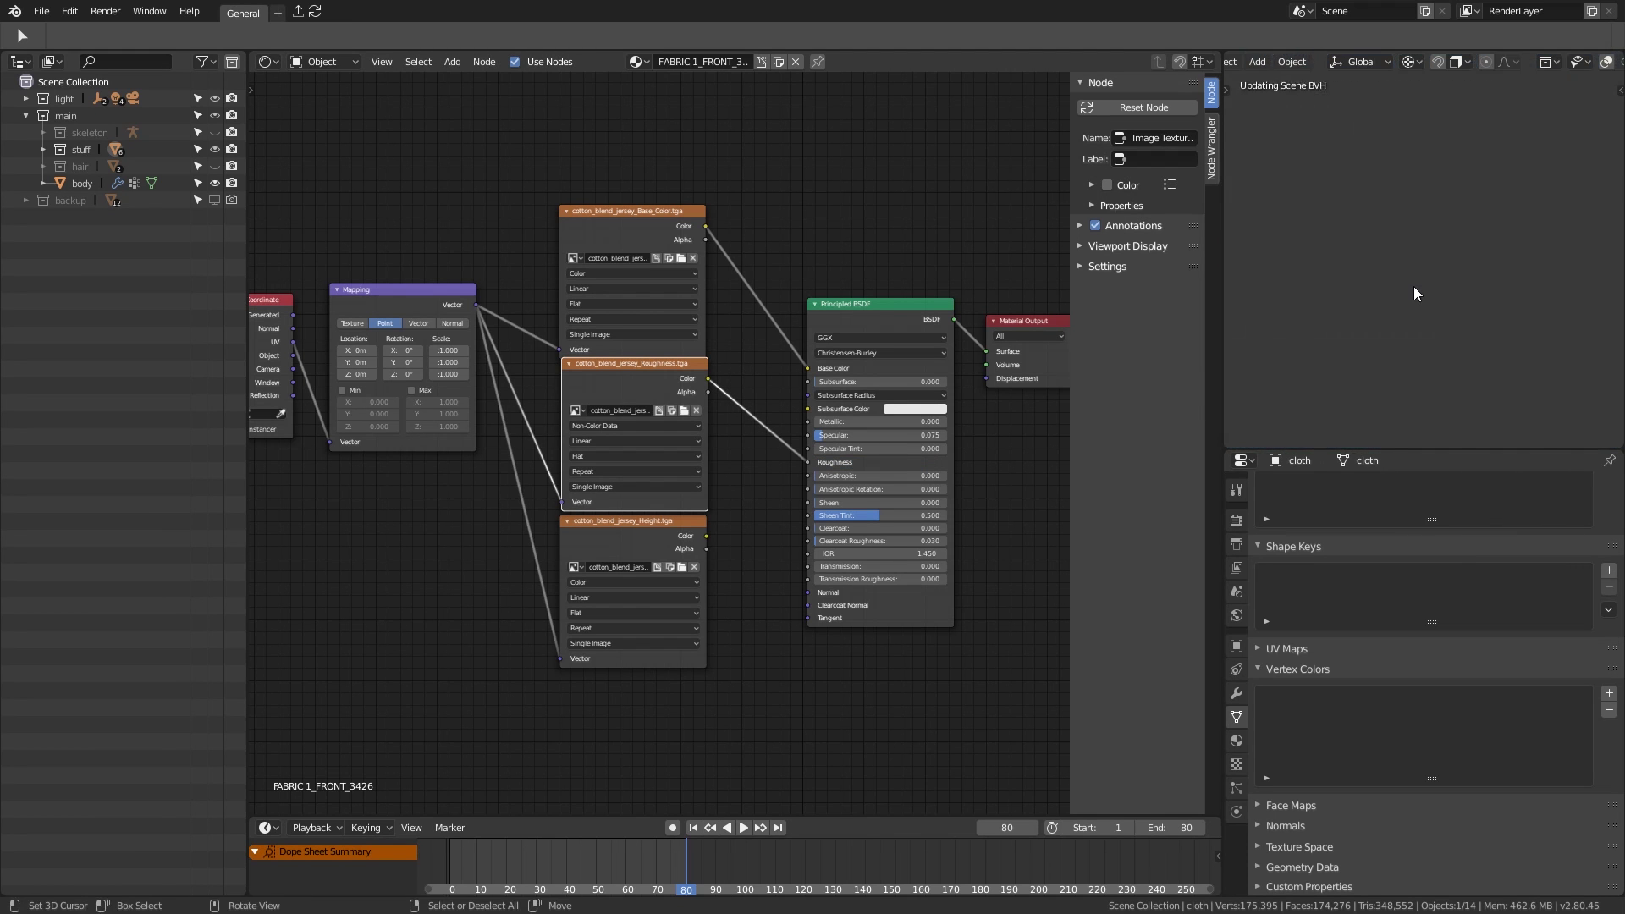
middle_click_drag(412, 286, 679, 309)
scroll(679, 309, "down", 1)
left_click_drag(680, 309, 544, 359)
type("5")
key("Return")
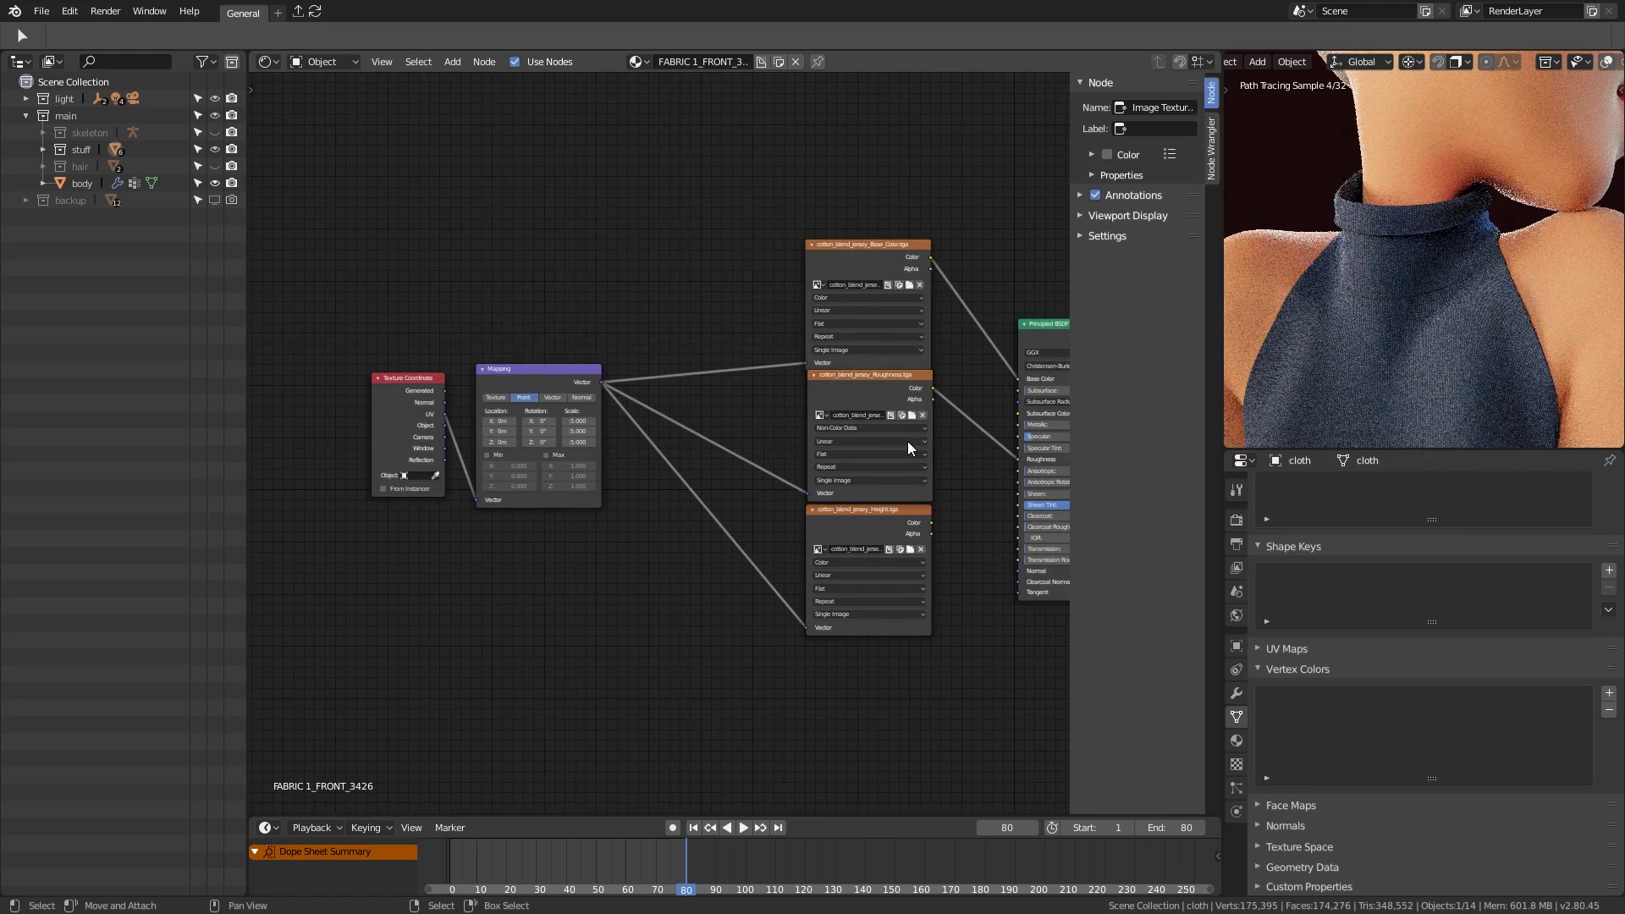
Step: Add a Bump node with distance 0.01 between the height texture and the Principled BSDF's Normal input
scroll(762, 423, "up", 3)
key("shift+a")
mouse_move(767, 510)
left_click(868, 528)
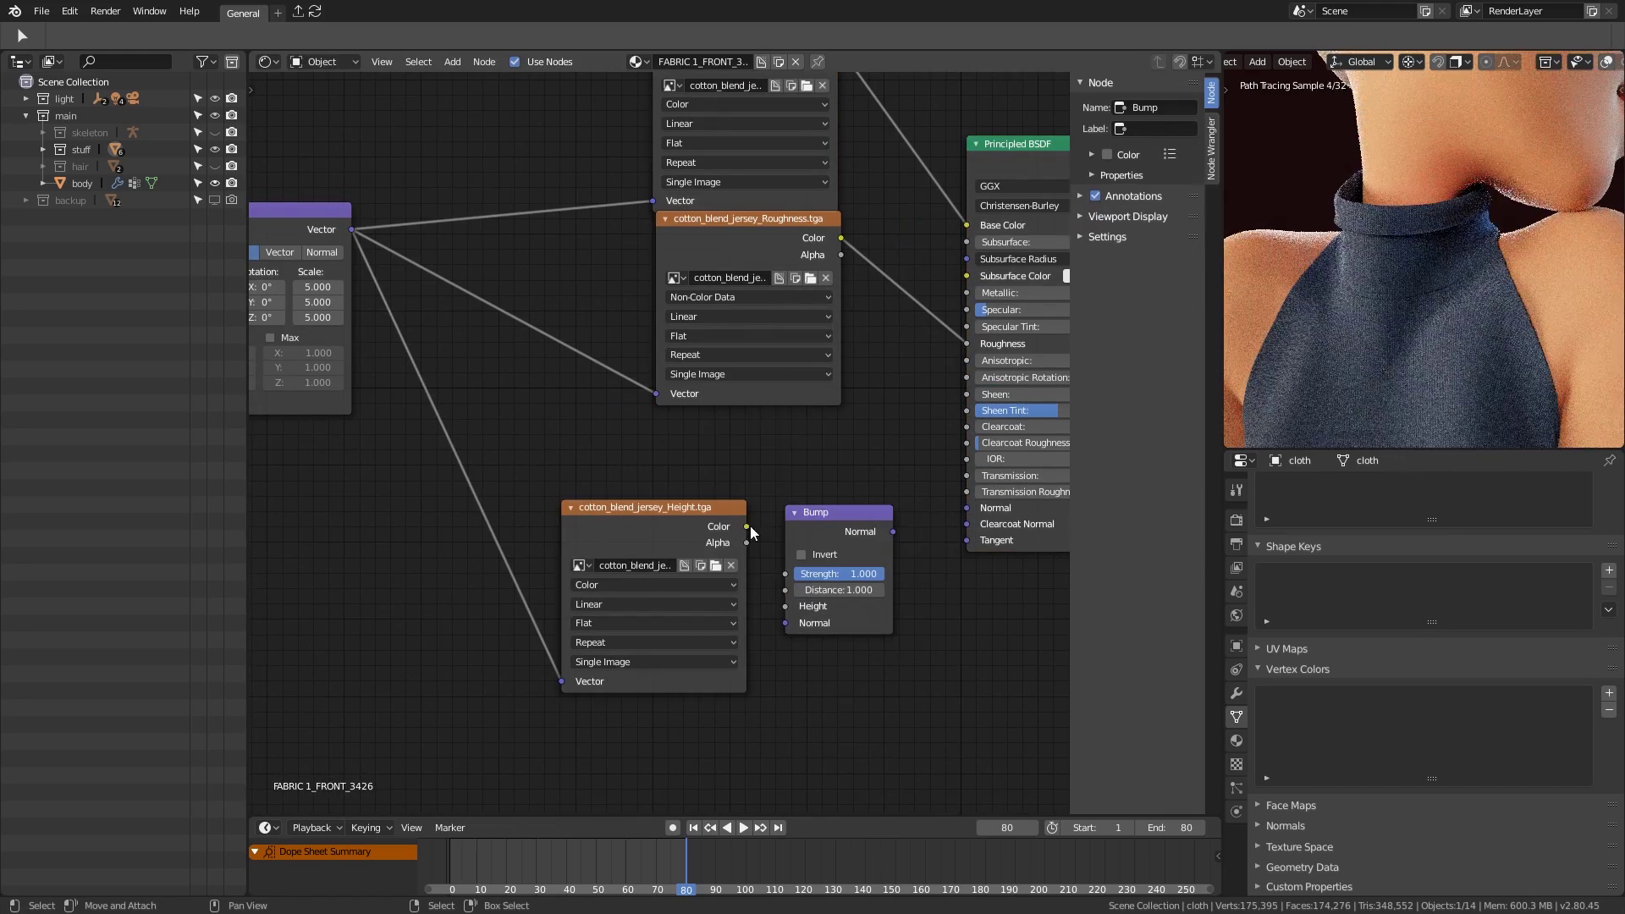
left_click_drag(963, 518, 966, 508)
middle_click_drag(965, 508, 791, 623)
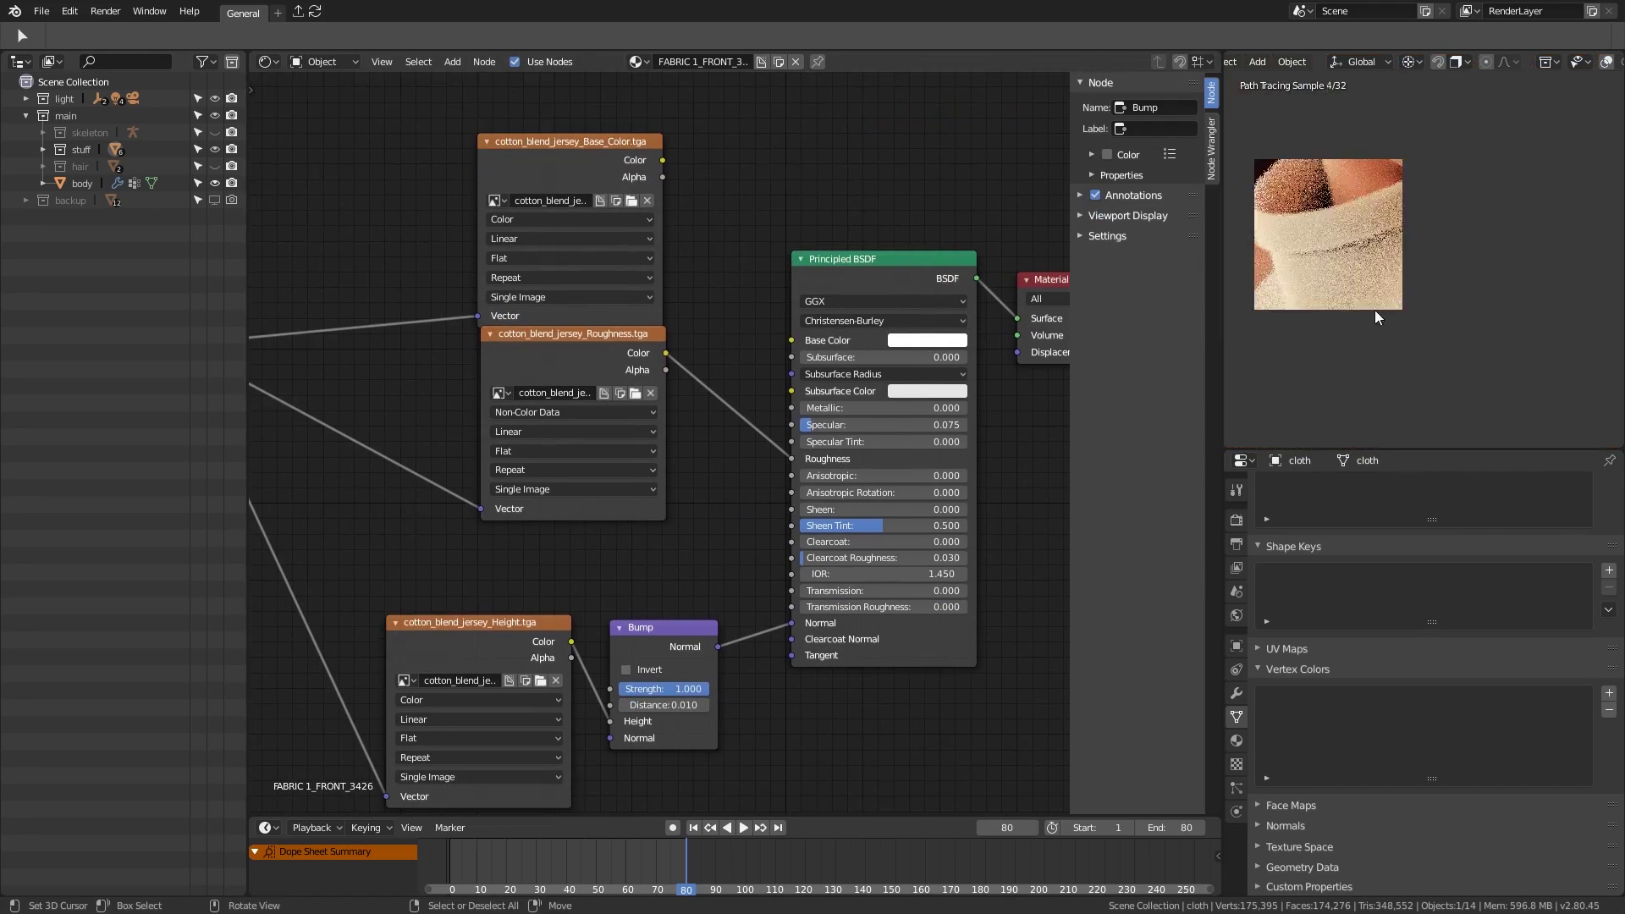
Step: Set the Mapping node's scale to 4 on all axes and inspect the fabric detail at the collar
middle_click_drag(310, 266, 682, 268)
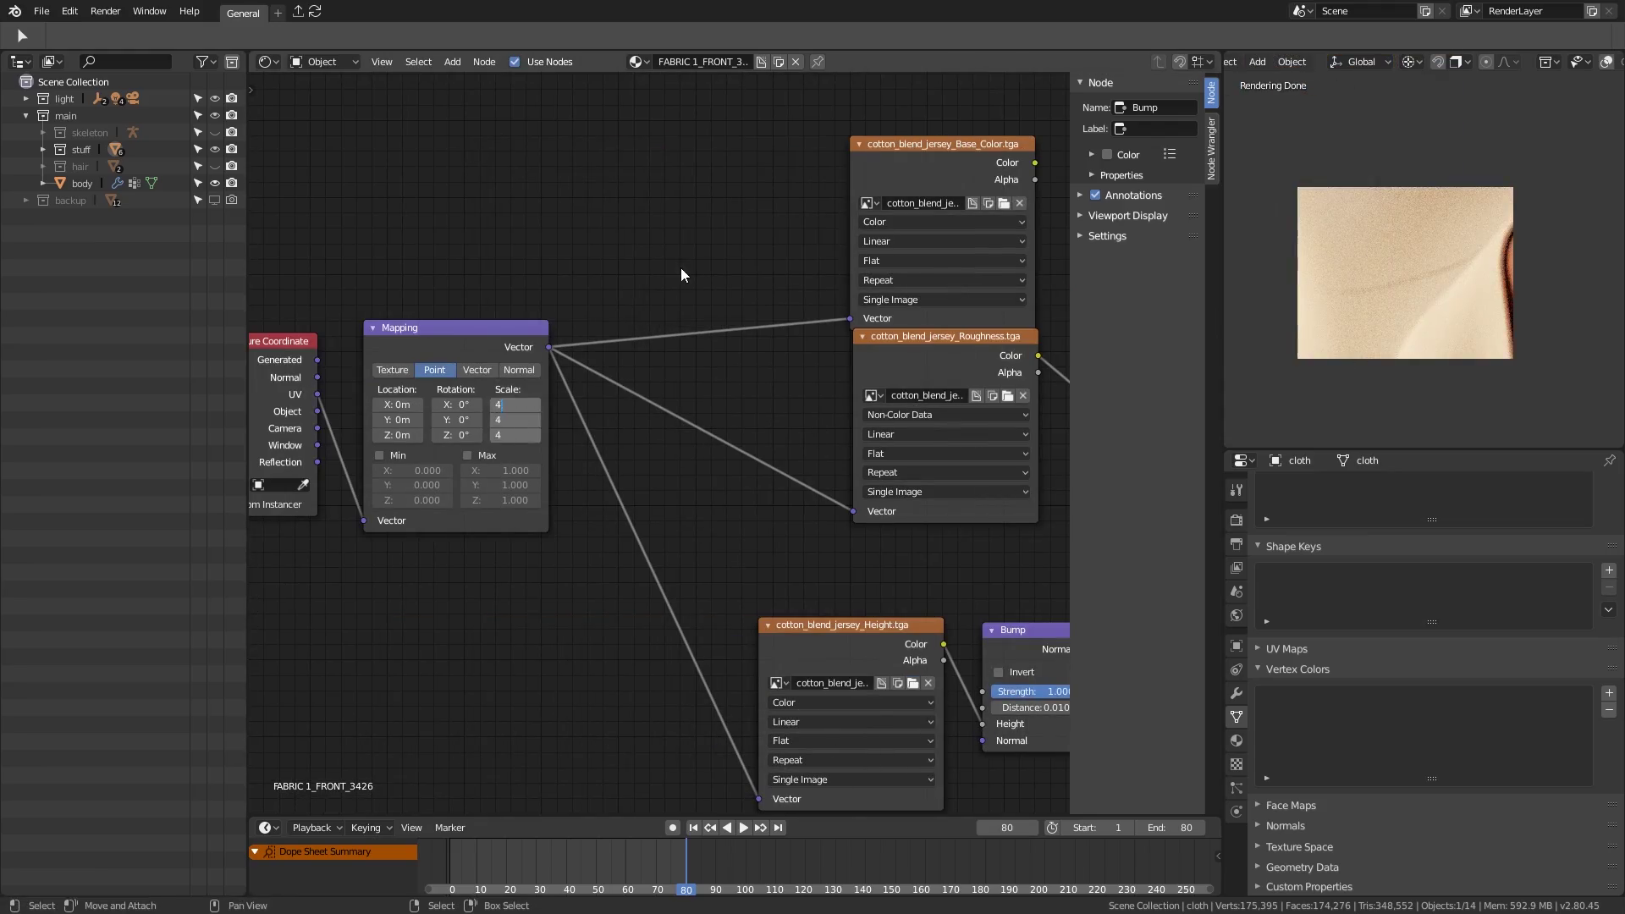
scroll(1375, 305, "down", 5)
scroll(1375, 304, "up", 8)
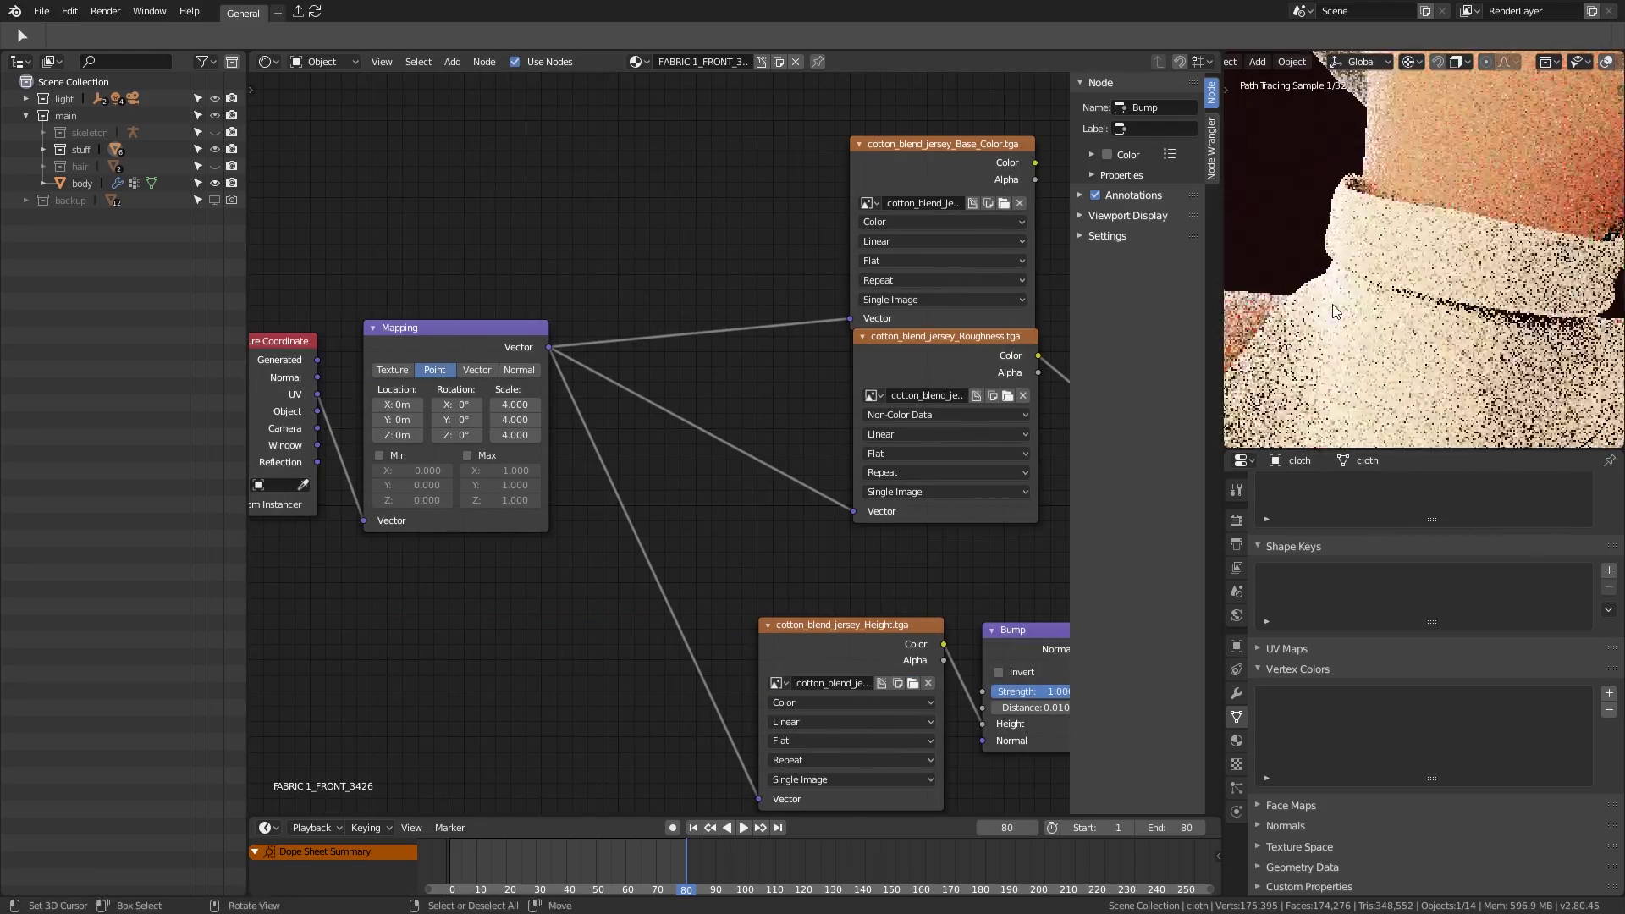
scroll(850, 417, "down", 1)
Step: Reconnect the base color texture to the shader's Base Color and check the render through the camera
middle_click_drag(851, 418, 637, 489)
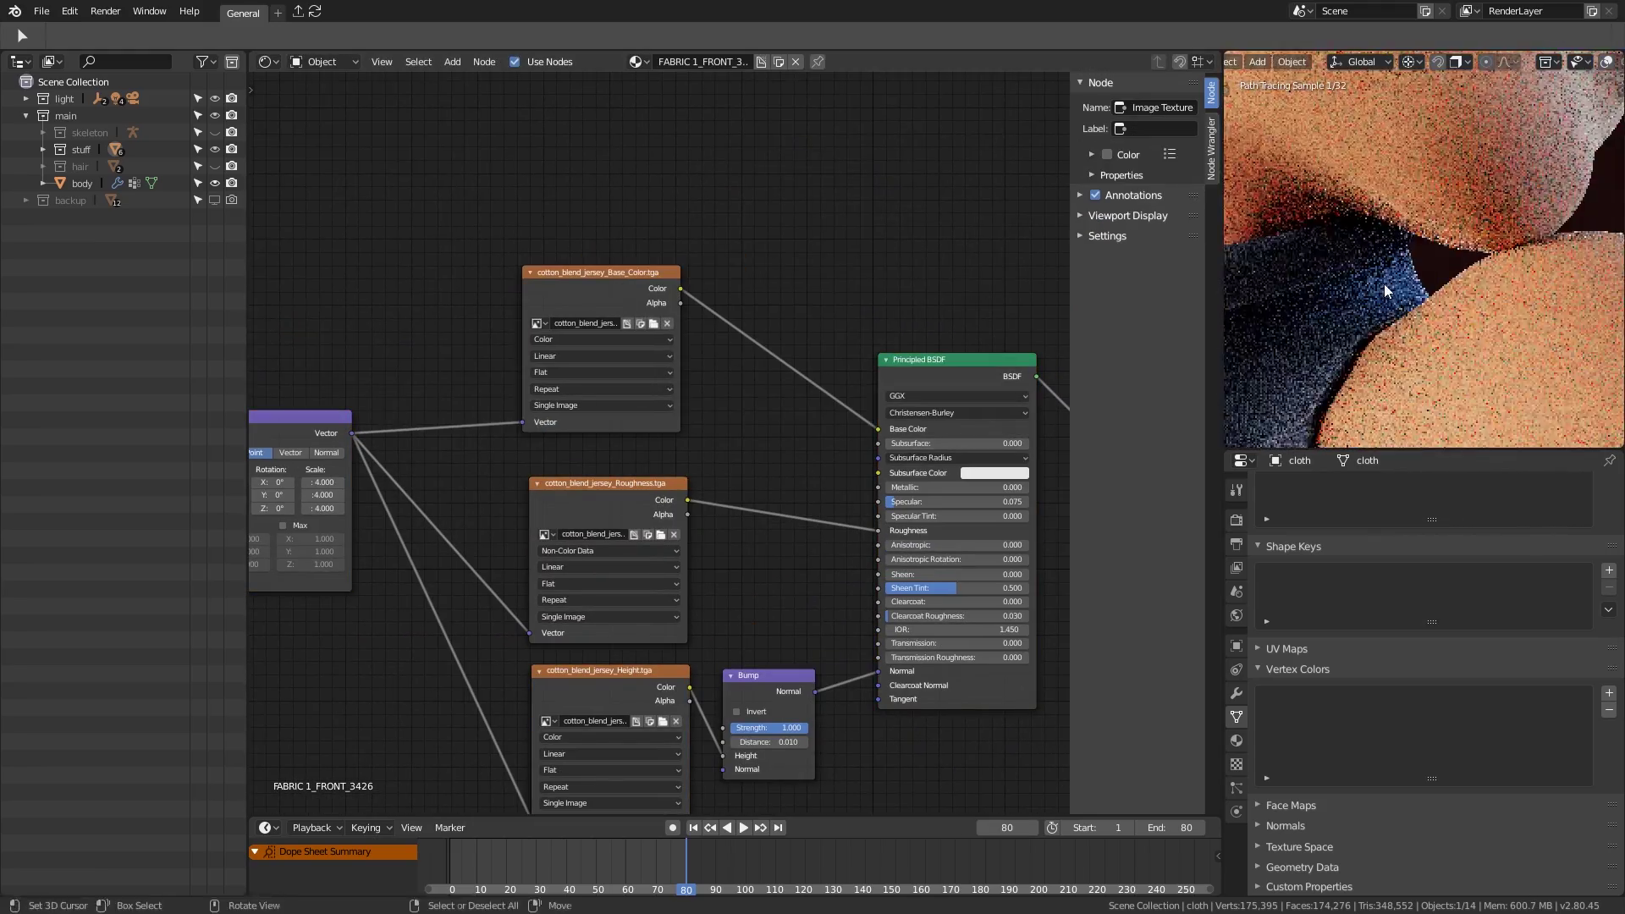
key("KP_0")
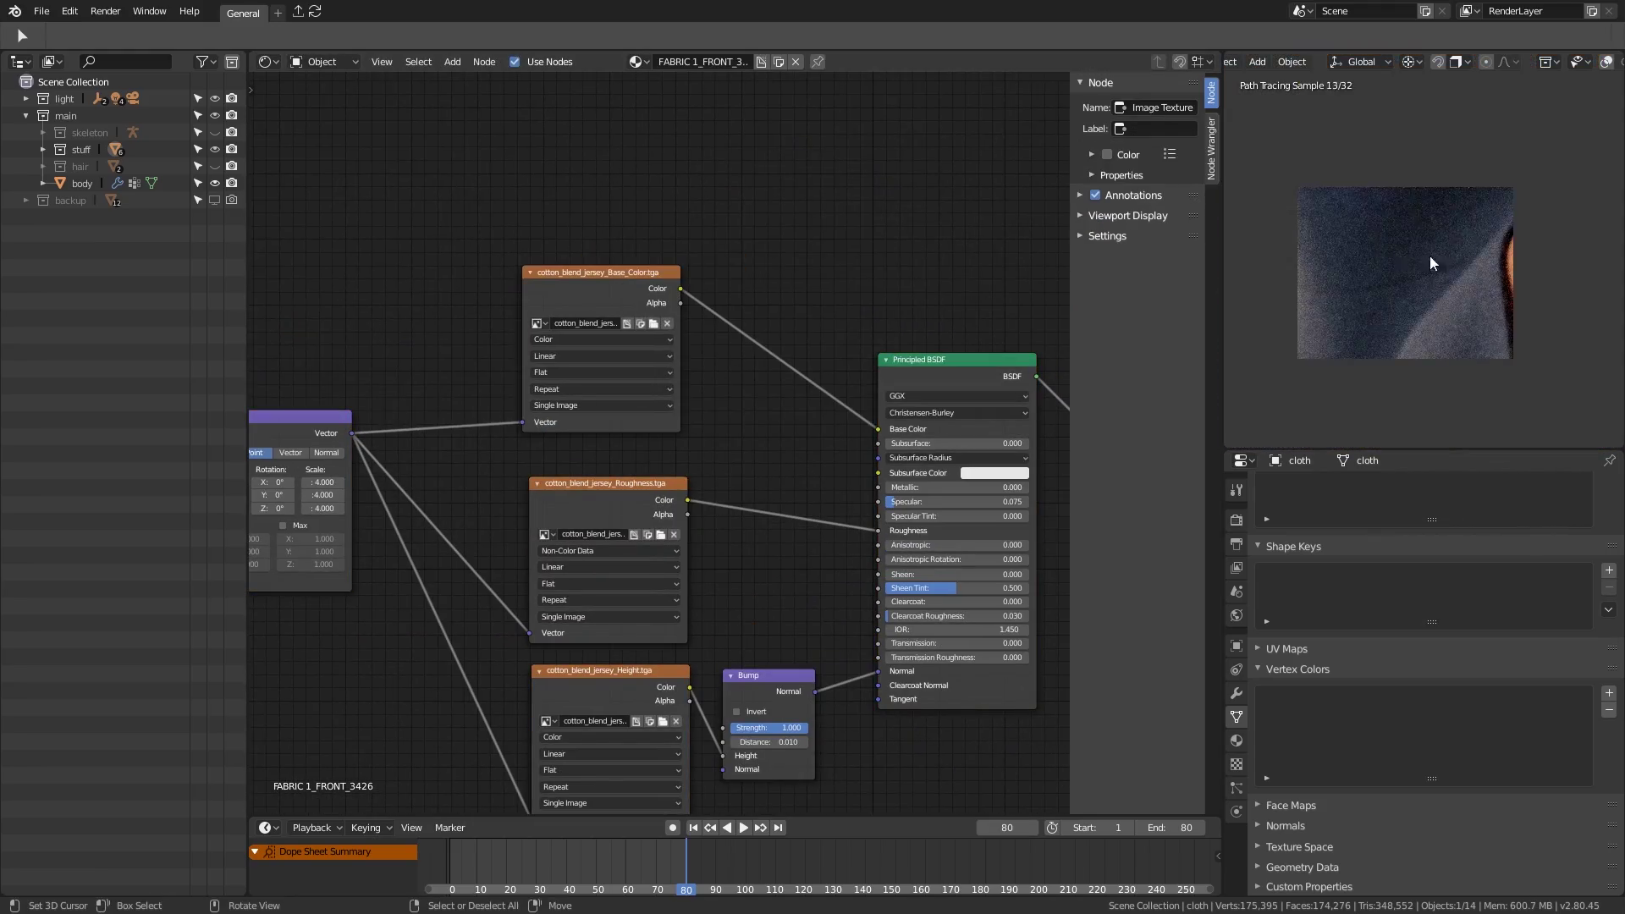
scroll(688, 318, "down", 2)
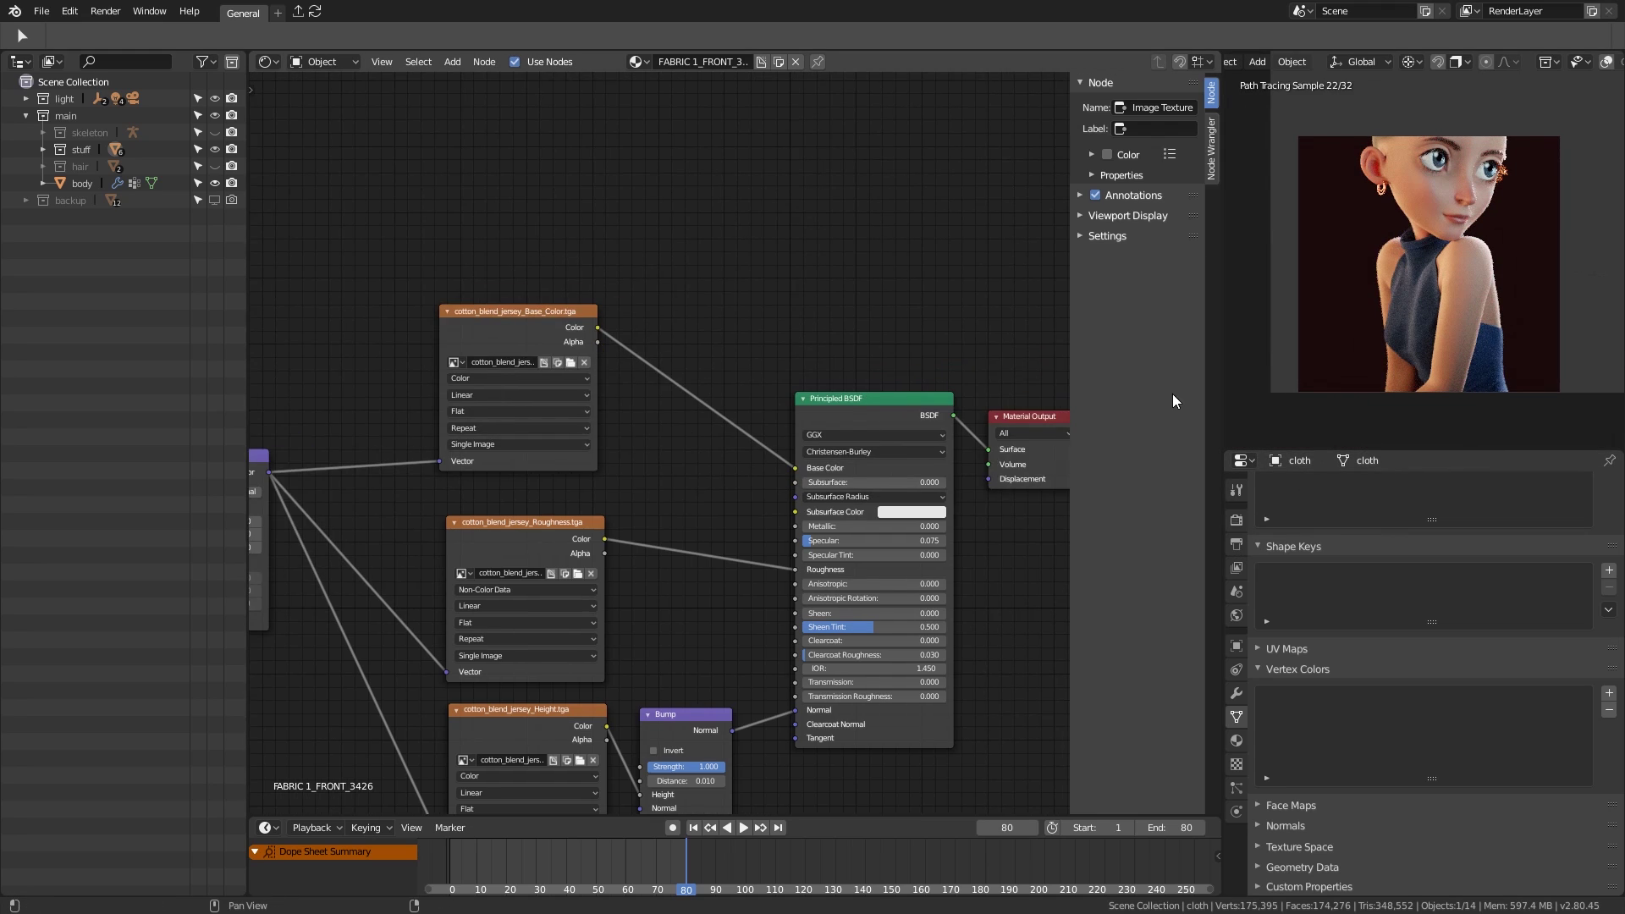
key("shift+a")
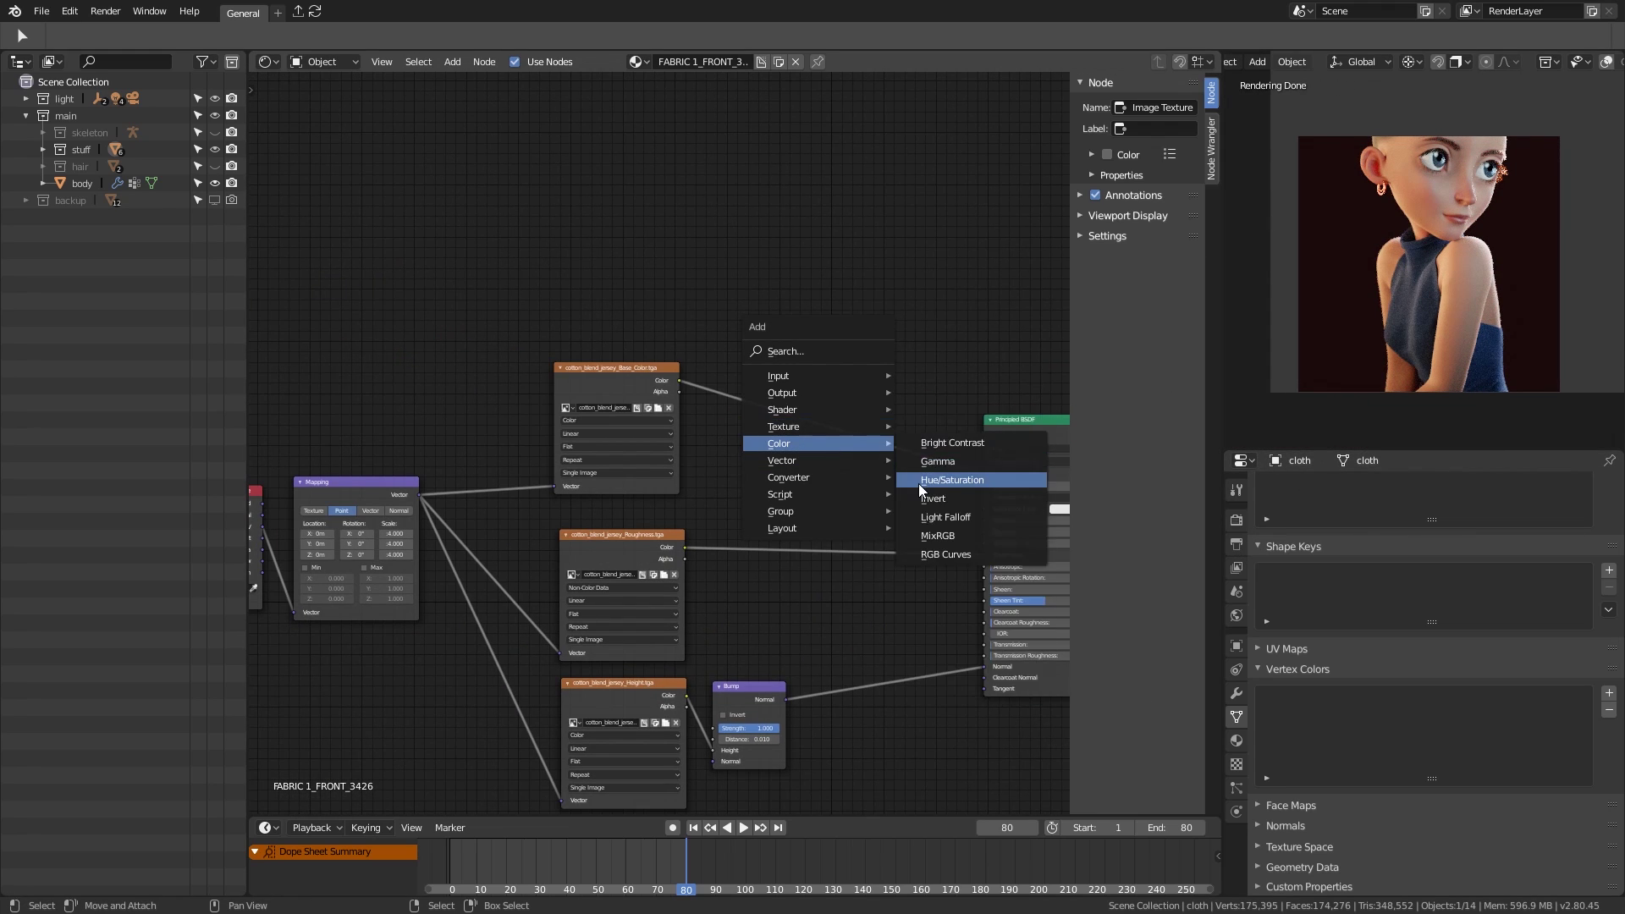
left_click(918, 484)
left_click(781, 476)
scroll(781, 476, "up", 2)
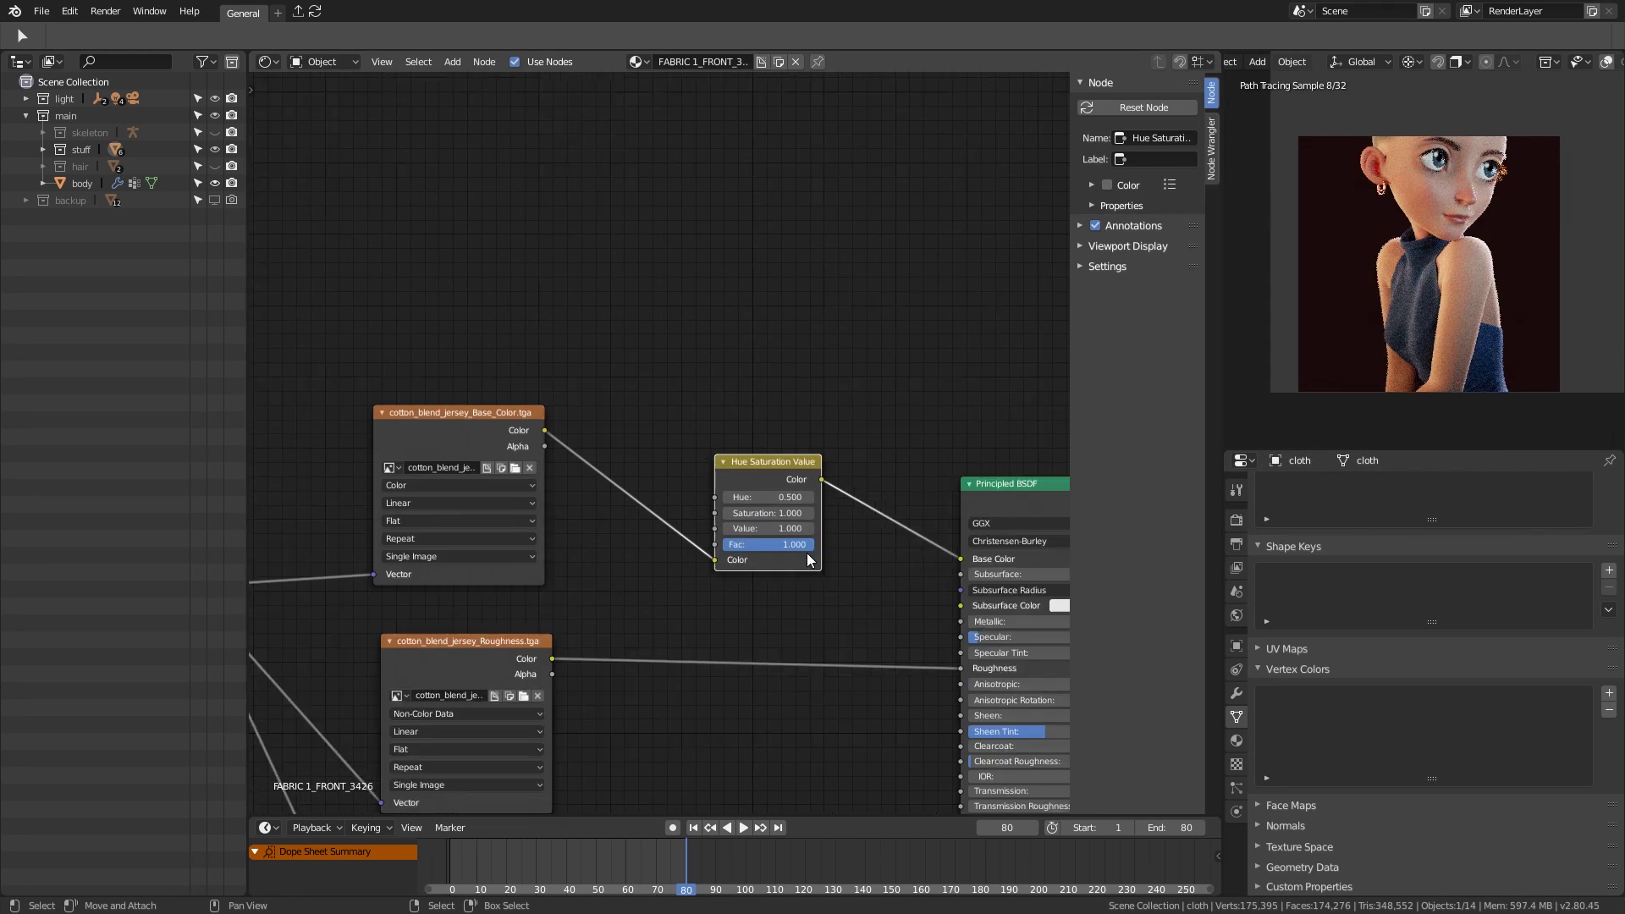
key("ctrl+x")
Step: Insert a MixRGB node between the base color texture and the shader, with its blend type set to Color
key("shift+a")
mouse_move(694, 414)
left_click(881, 521)
left_click(764, 373)
left_click(817, 415)
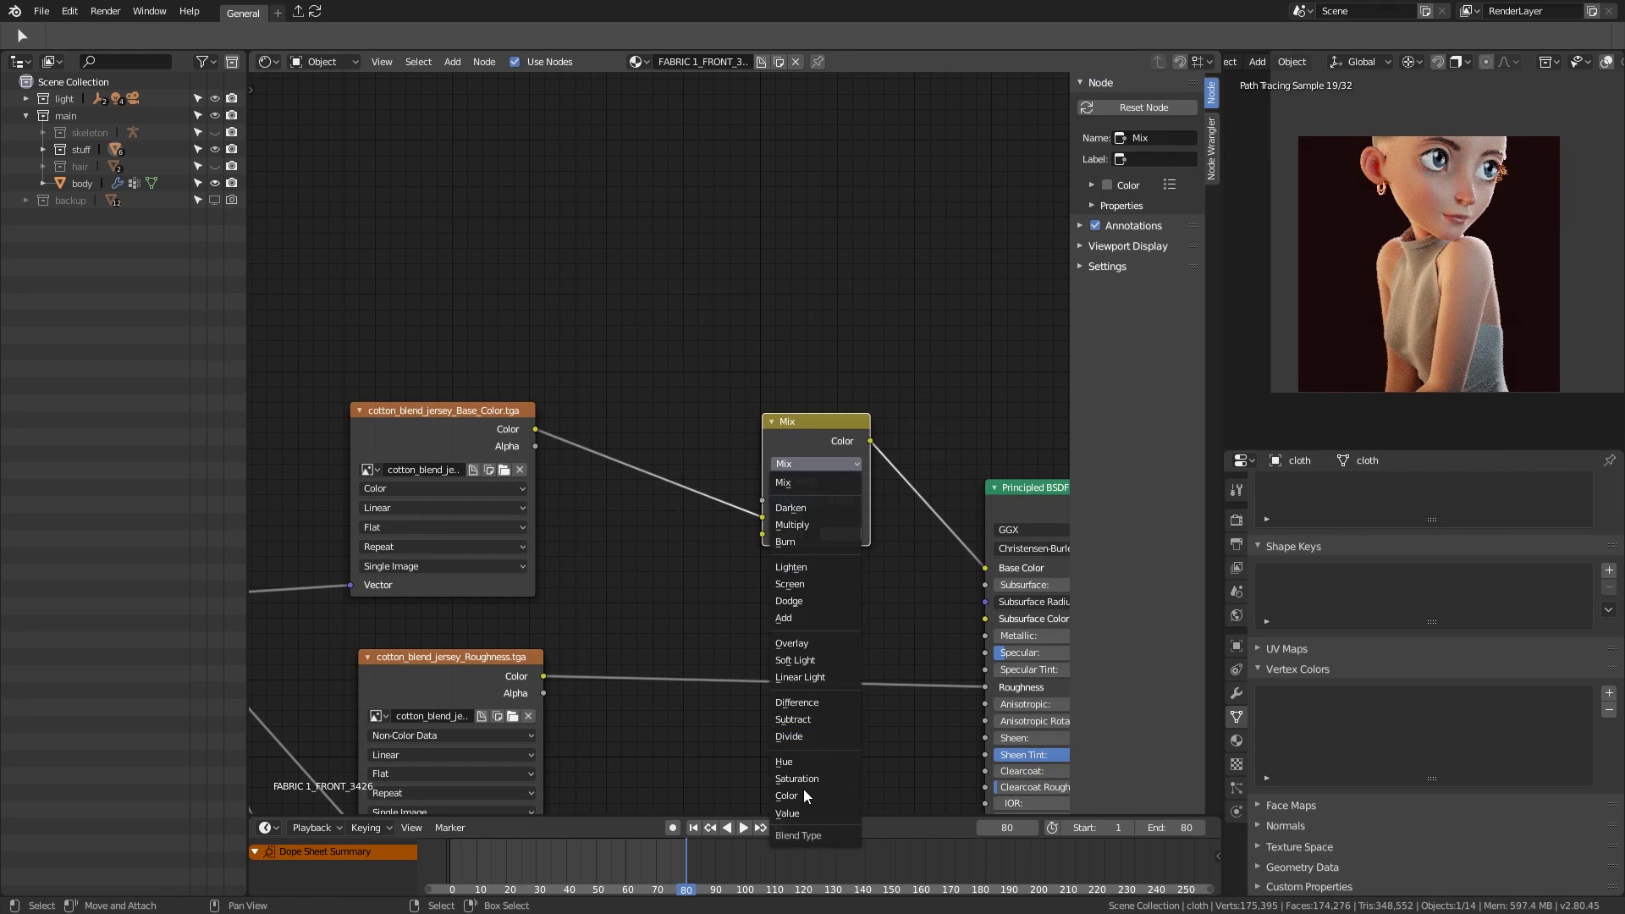
left_click(804, 805)
Step: Set the mix node's Color2 to red and its factor to 1
left_click(840, 485)
left_click(931, 315)
left_click_drag(816, 451, 861, 451)
scroll(1347, 291, "up", 4)
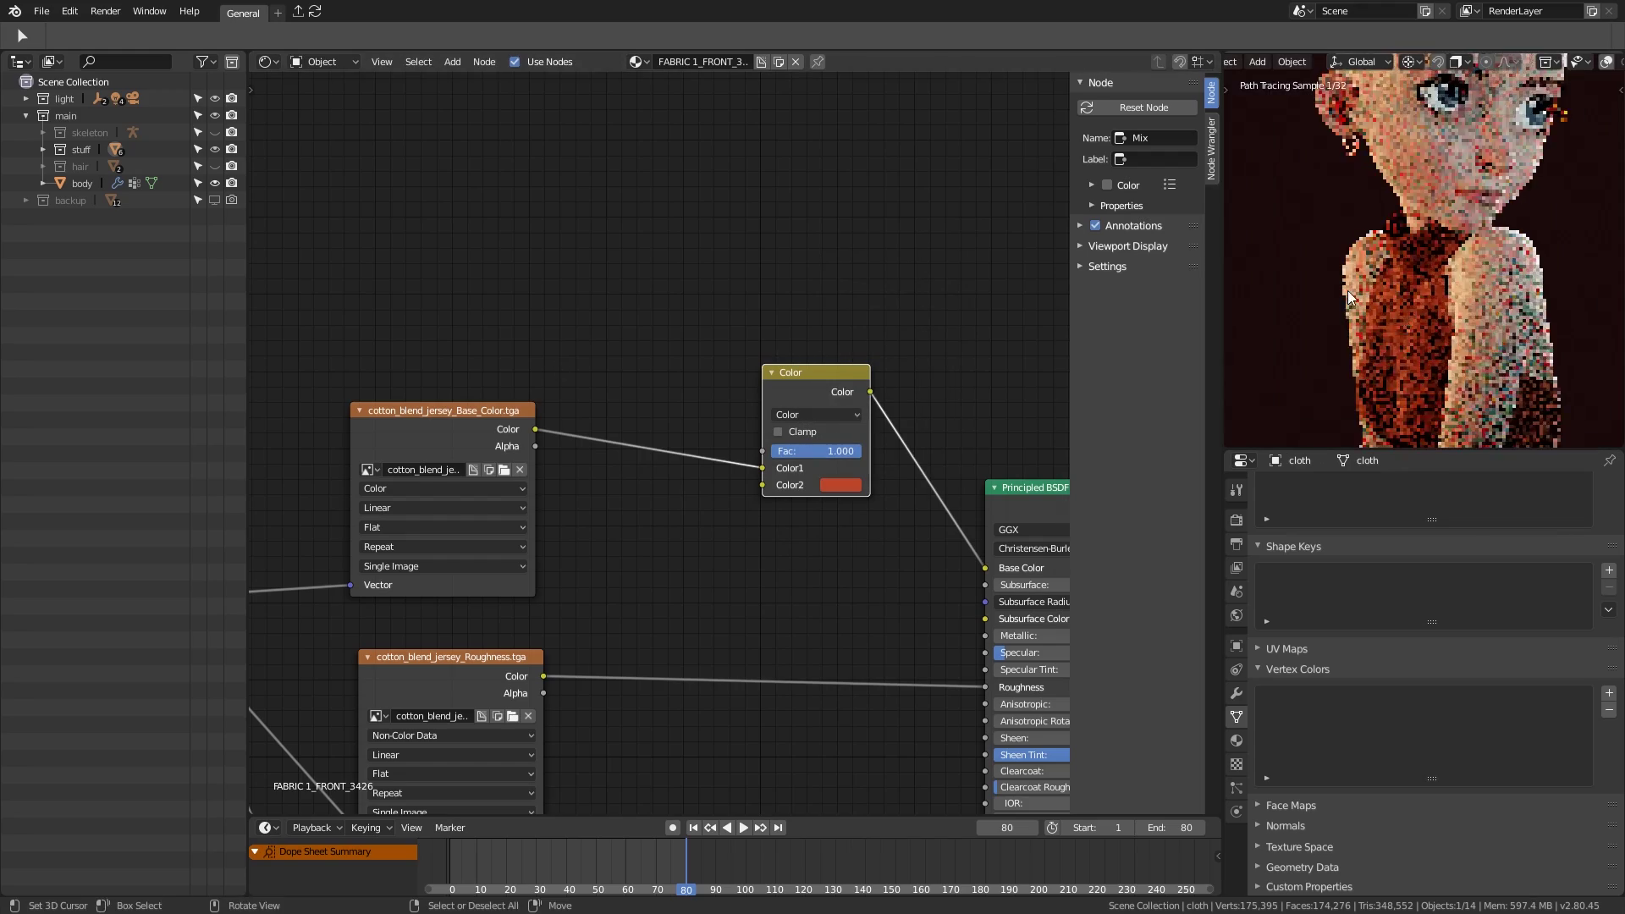
Step: Preview the color mix node's output alone on the rendered top
middle_click_drag(411, 502, 338, 490)
left_click(336, 410, "ctrl+shift")
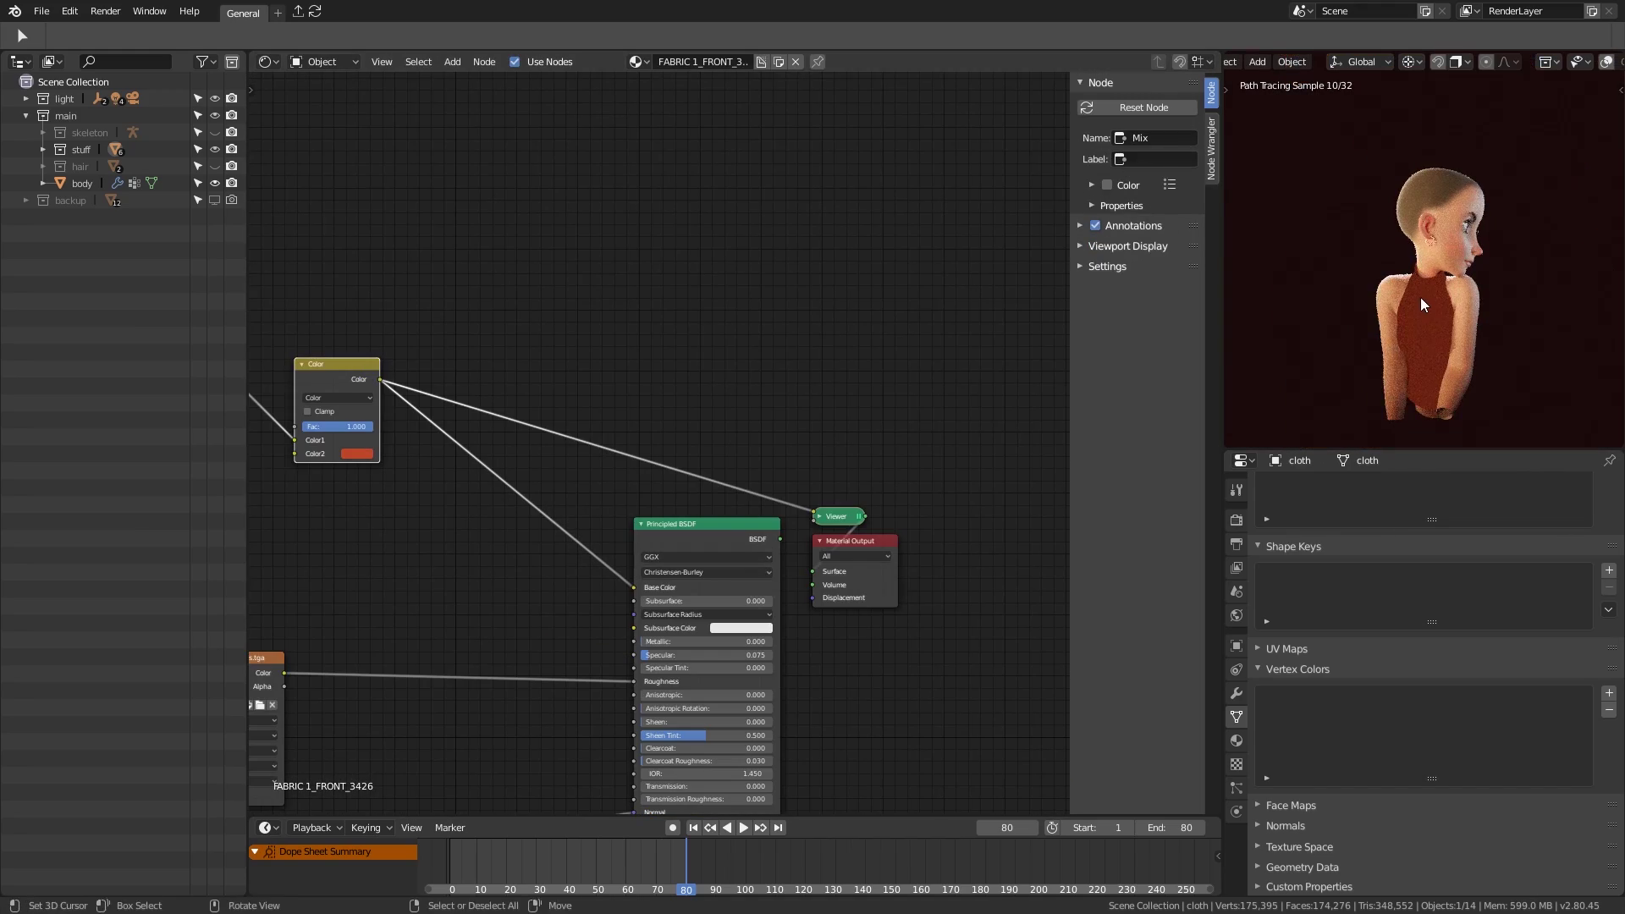
scroll(1430, 292, "up", 5)
scroll(1368, 263, "down", 5)
Step: Insert an RGB Curves node after the color mix and brighten it with a point at about X 0.286, Y 0.731
middle_click_drag(450, 497, 665, 545)
key("shift+a")
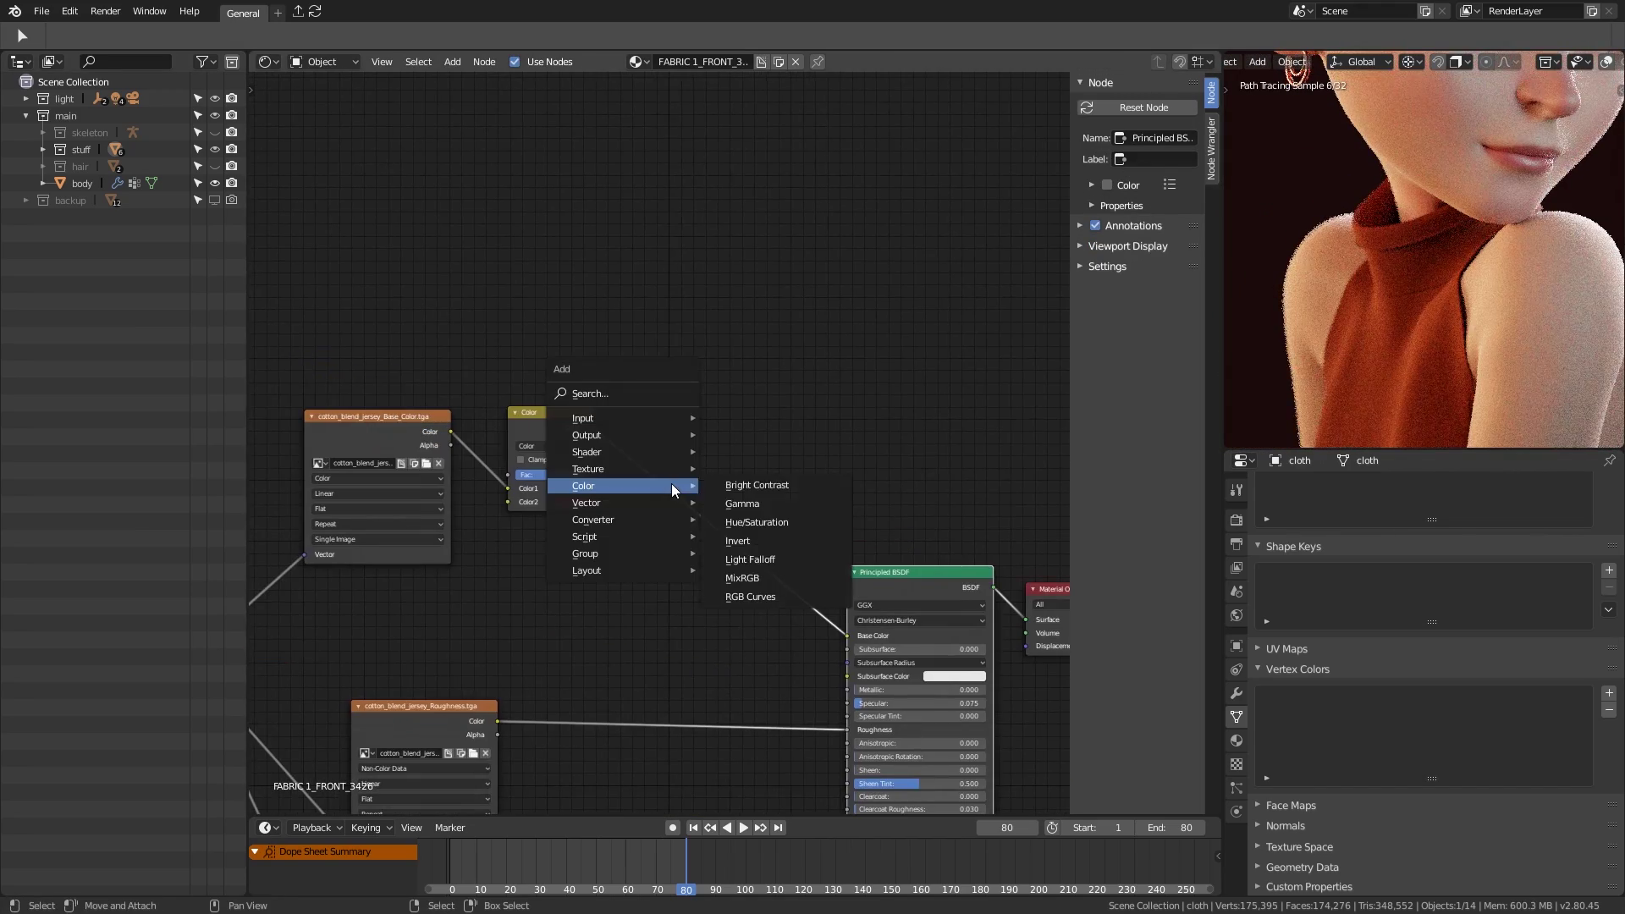
left_click(689, 500)
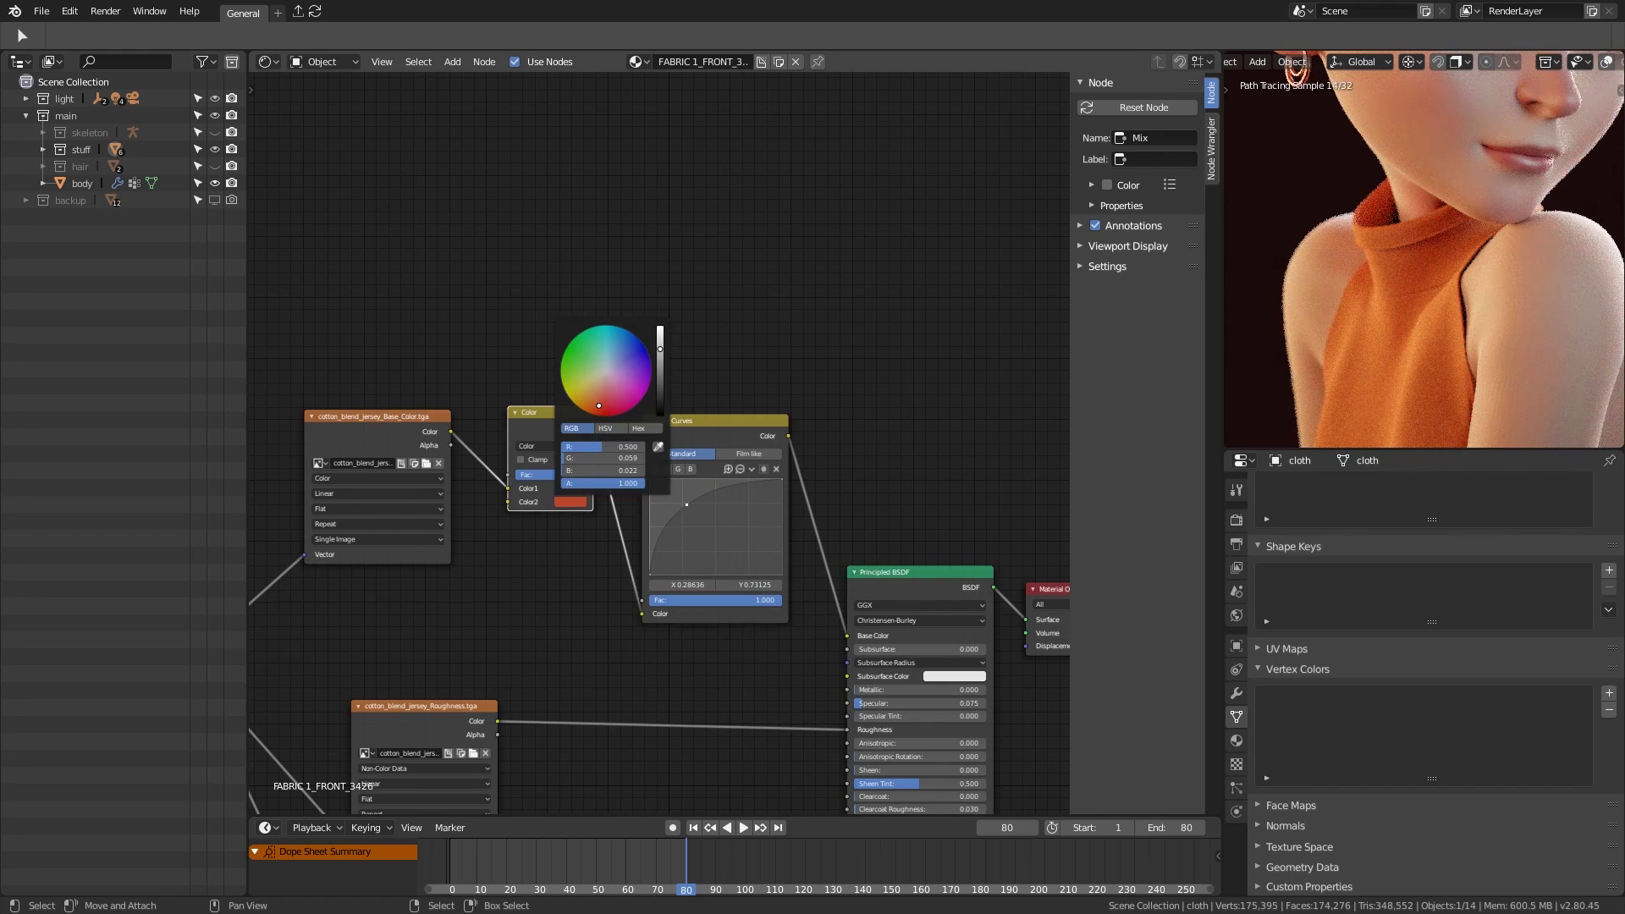
Step: Shift the mix node's Color2 to a pinkish red and show the hair collection again
left_click_drag(598, 405, 595, 409)
scroll(1399, 286, "down", 4)
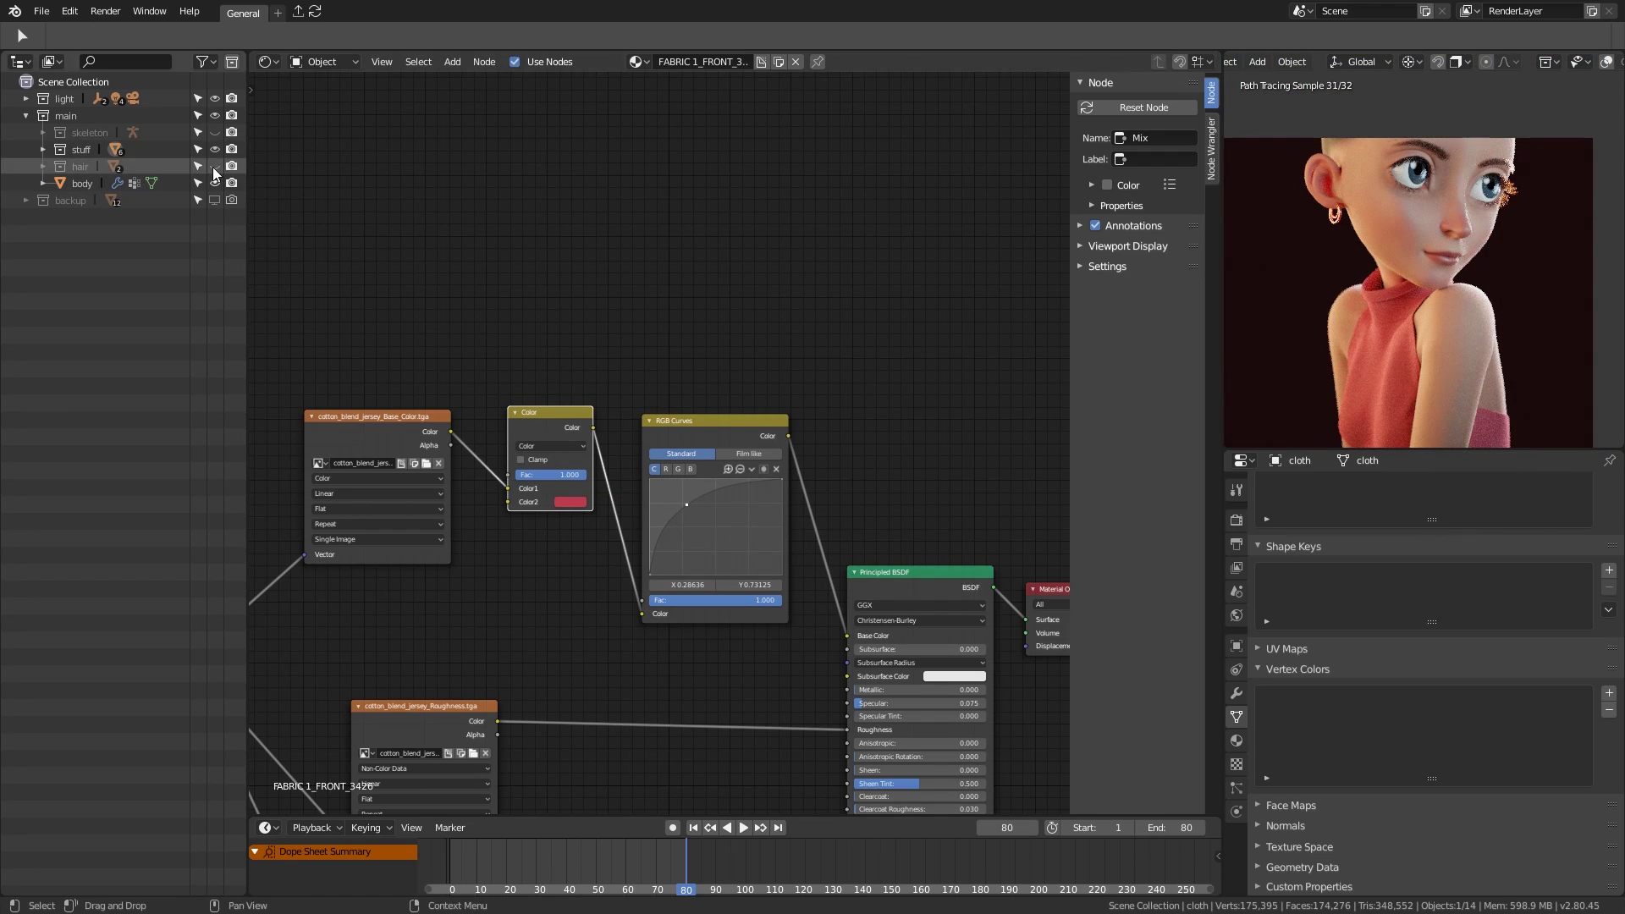
scroll(1494, 233, "down", 3)
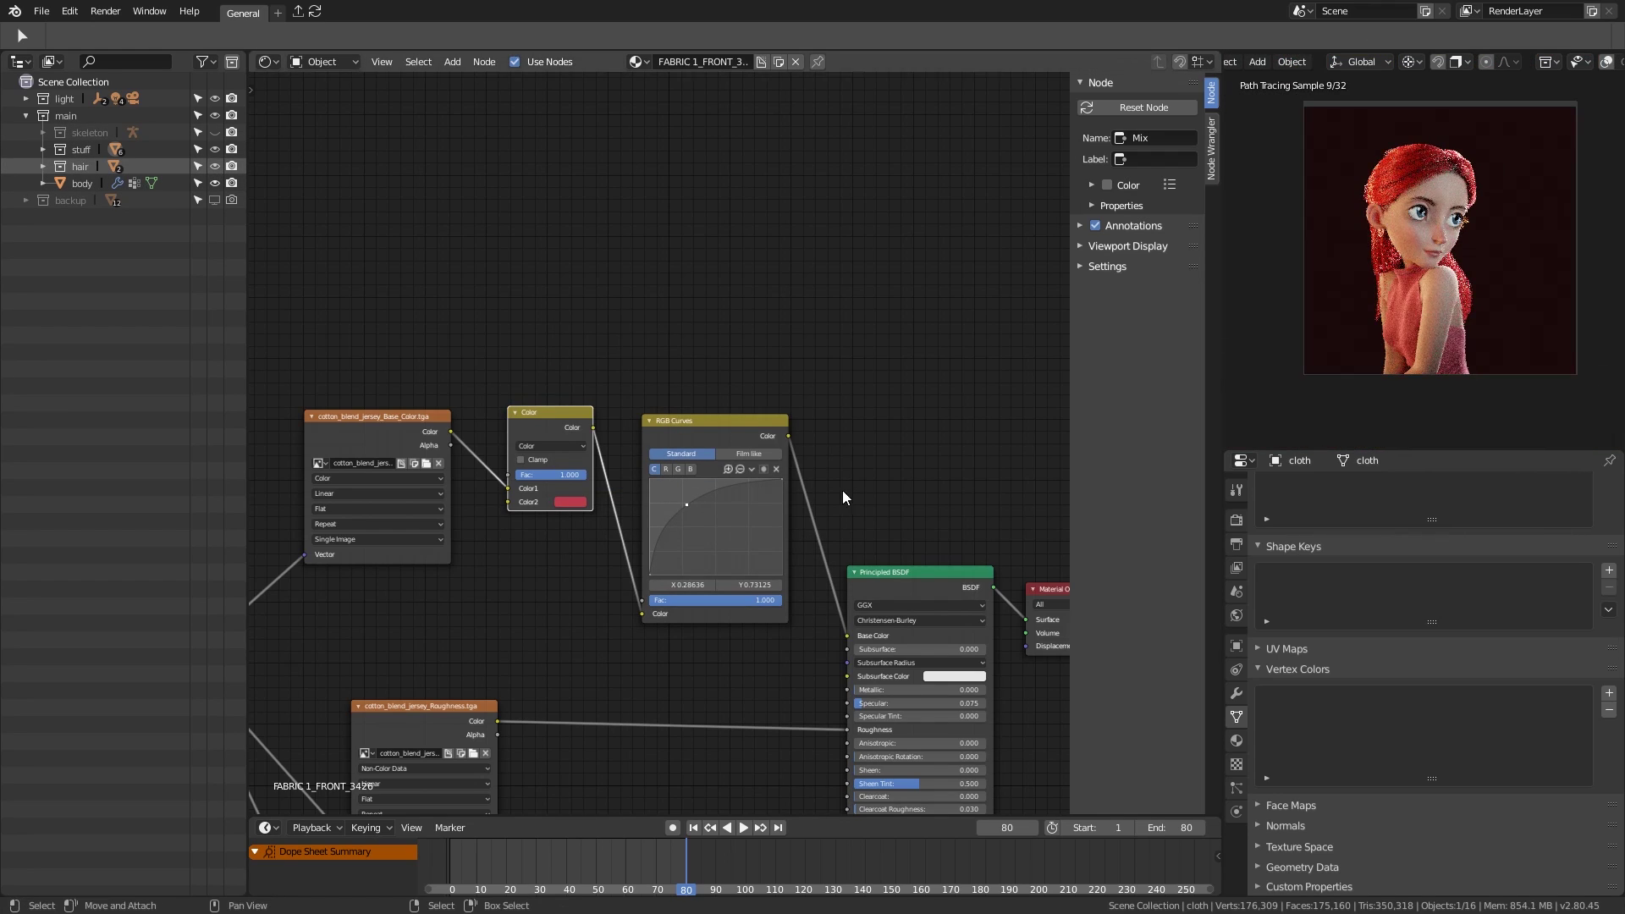
Step: Set the cloth shader's Specular to 0.1 and Sheen to 1
scroll(567, 464, "up", 2)
middle_click_drag(567, 463, 424, 301)
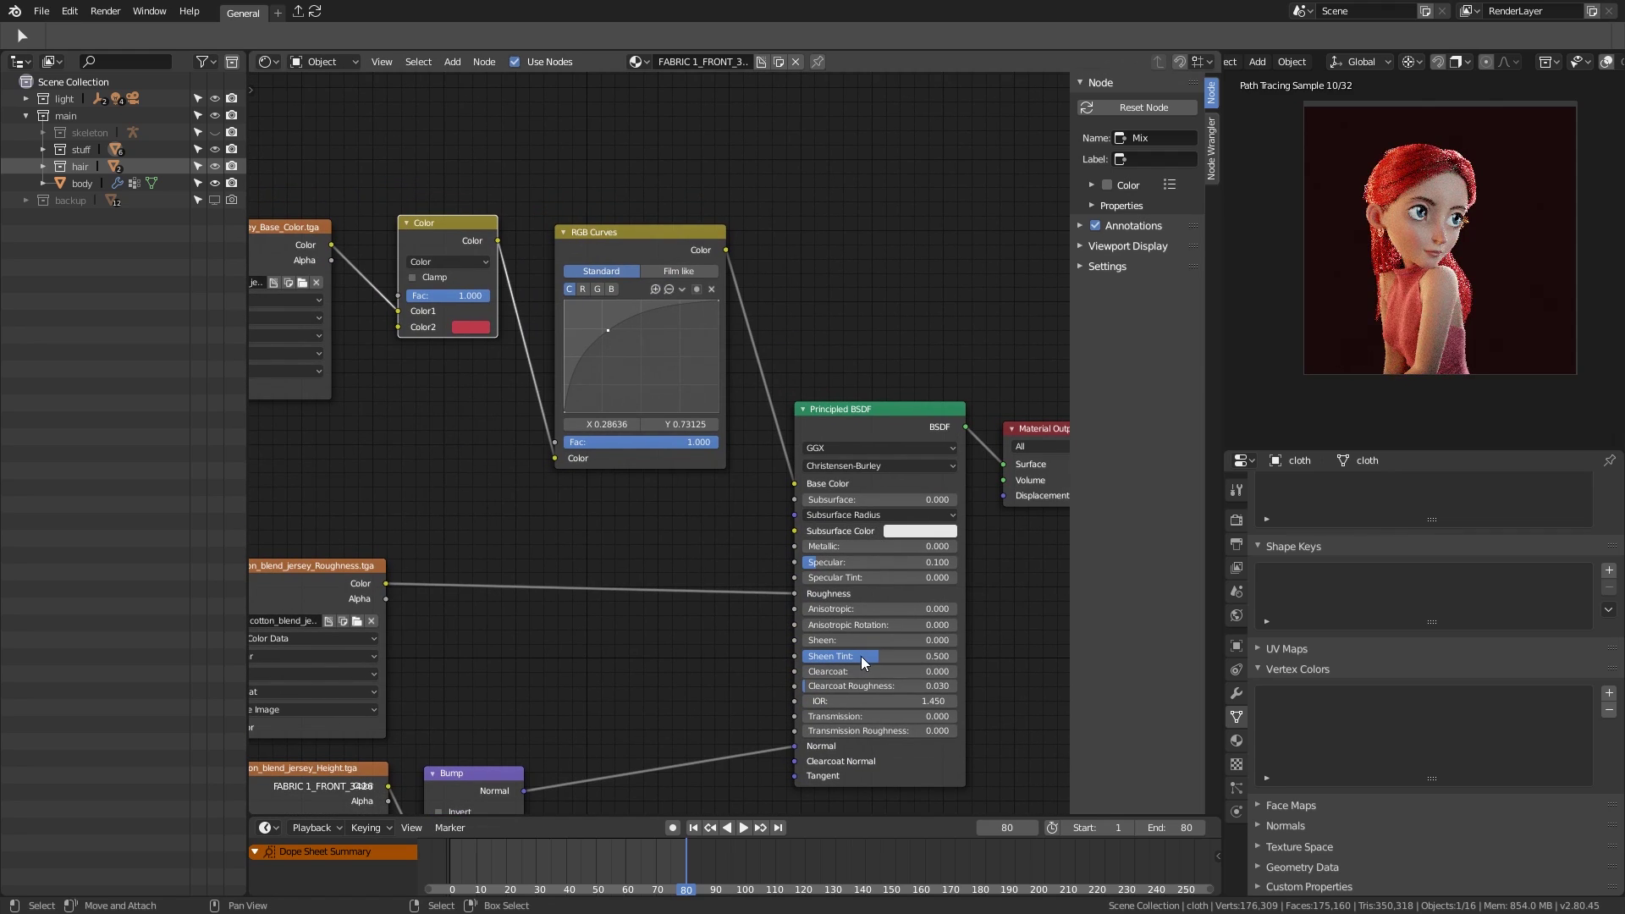
middle_click_drag(975, 368, 1074, 422)
Step: Change the mix node's Color2 to a near-black grey and raise the RGB Curves point to about X 0.268, Y 0.806
left_click(569, 380)
left_click_drag(613, 230, 593, 332)
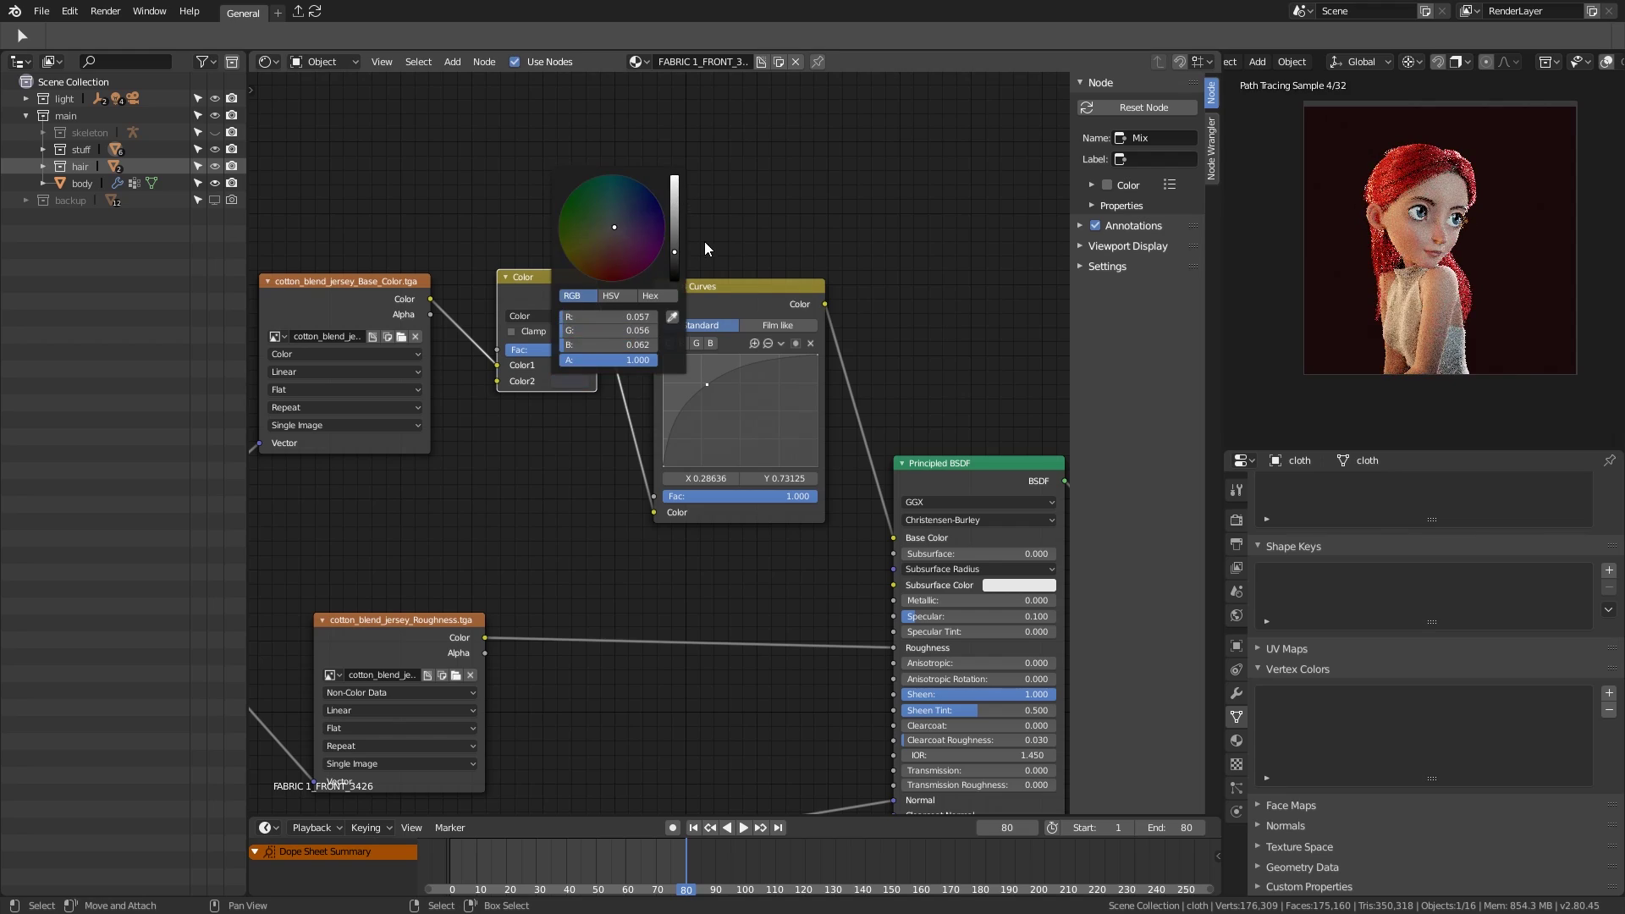
scroll(1439, 298, "up", 4)
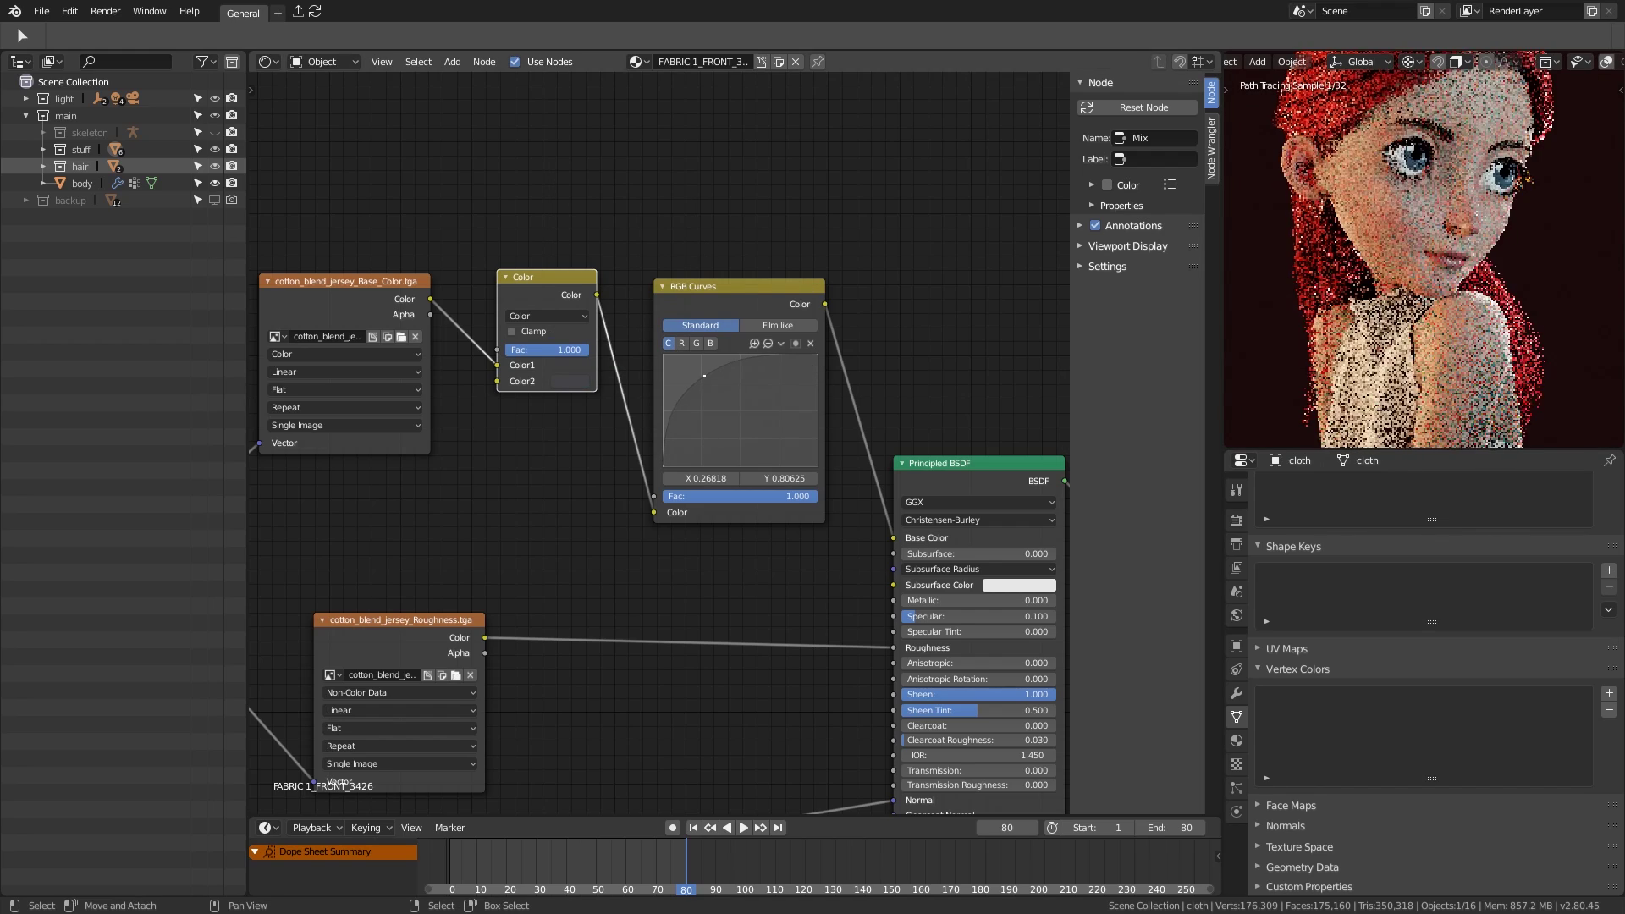
Step: Try a light blue and a light green for the cloth mix node's Color2
left_click_drag(674, 251, 675, 177)
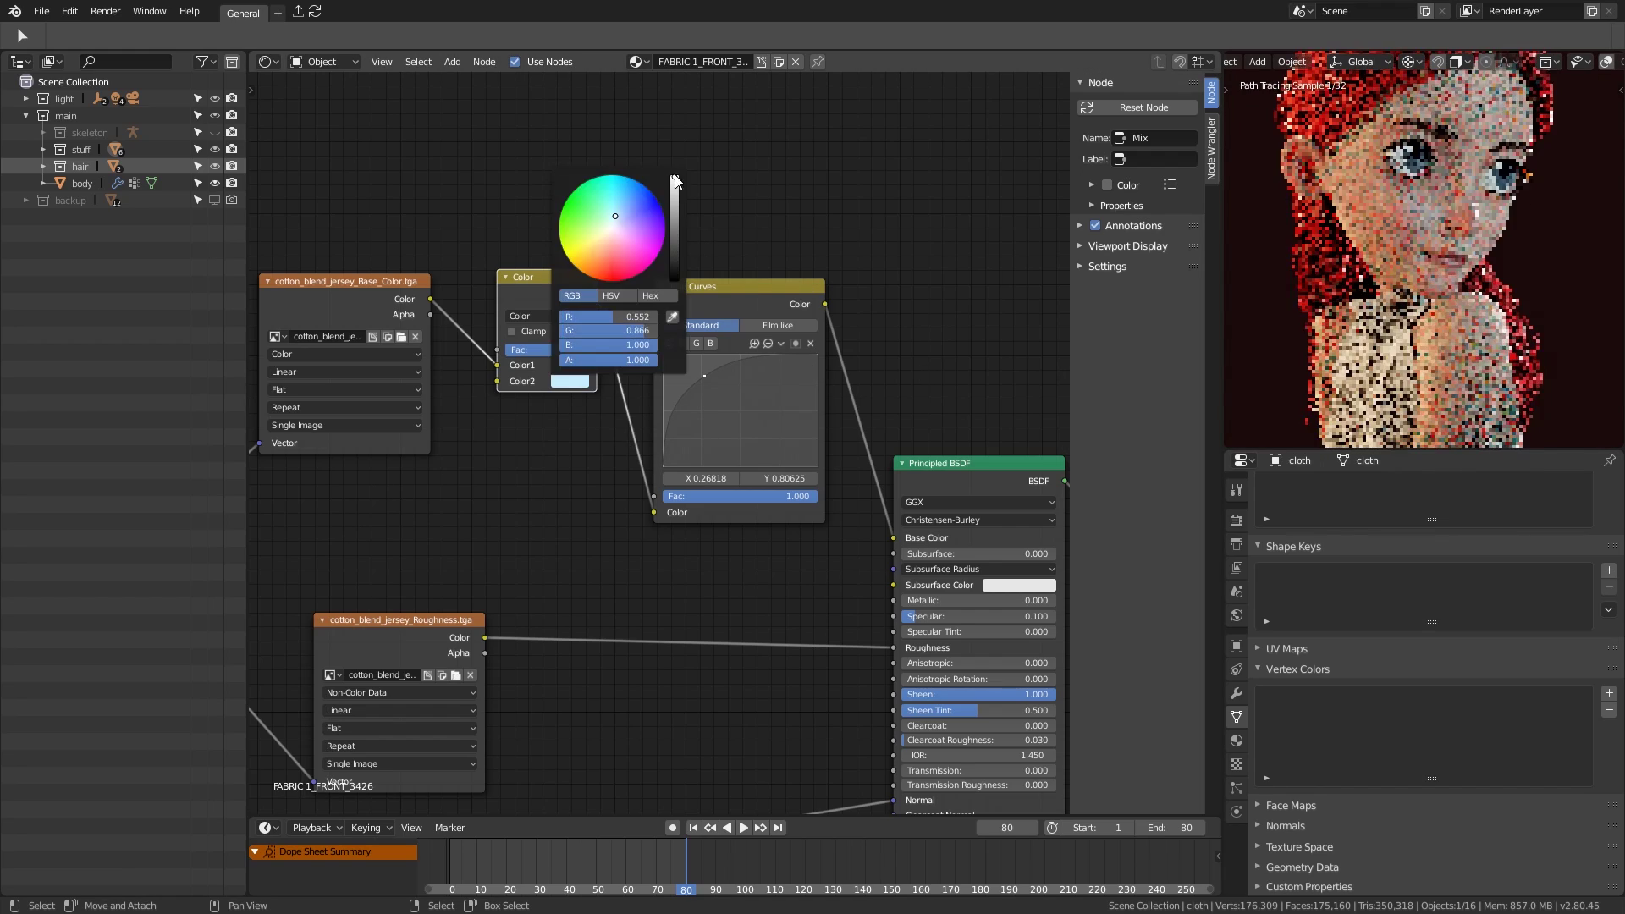
left_click(569, 381)
left_click(588, 222)
Step: Switch the viewport to material preview, select the scalp, and add a second Material Output targeting Eevee to the hair material
scroll(1488, 281, "down", 4)
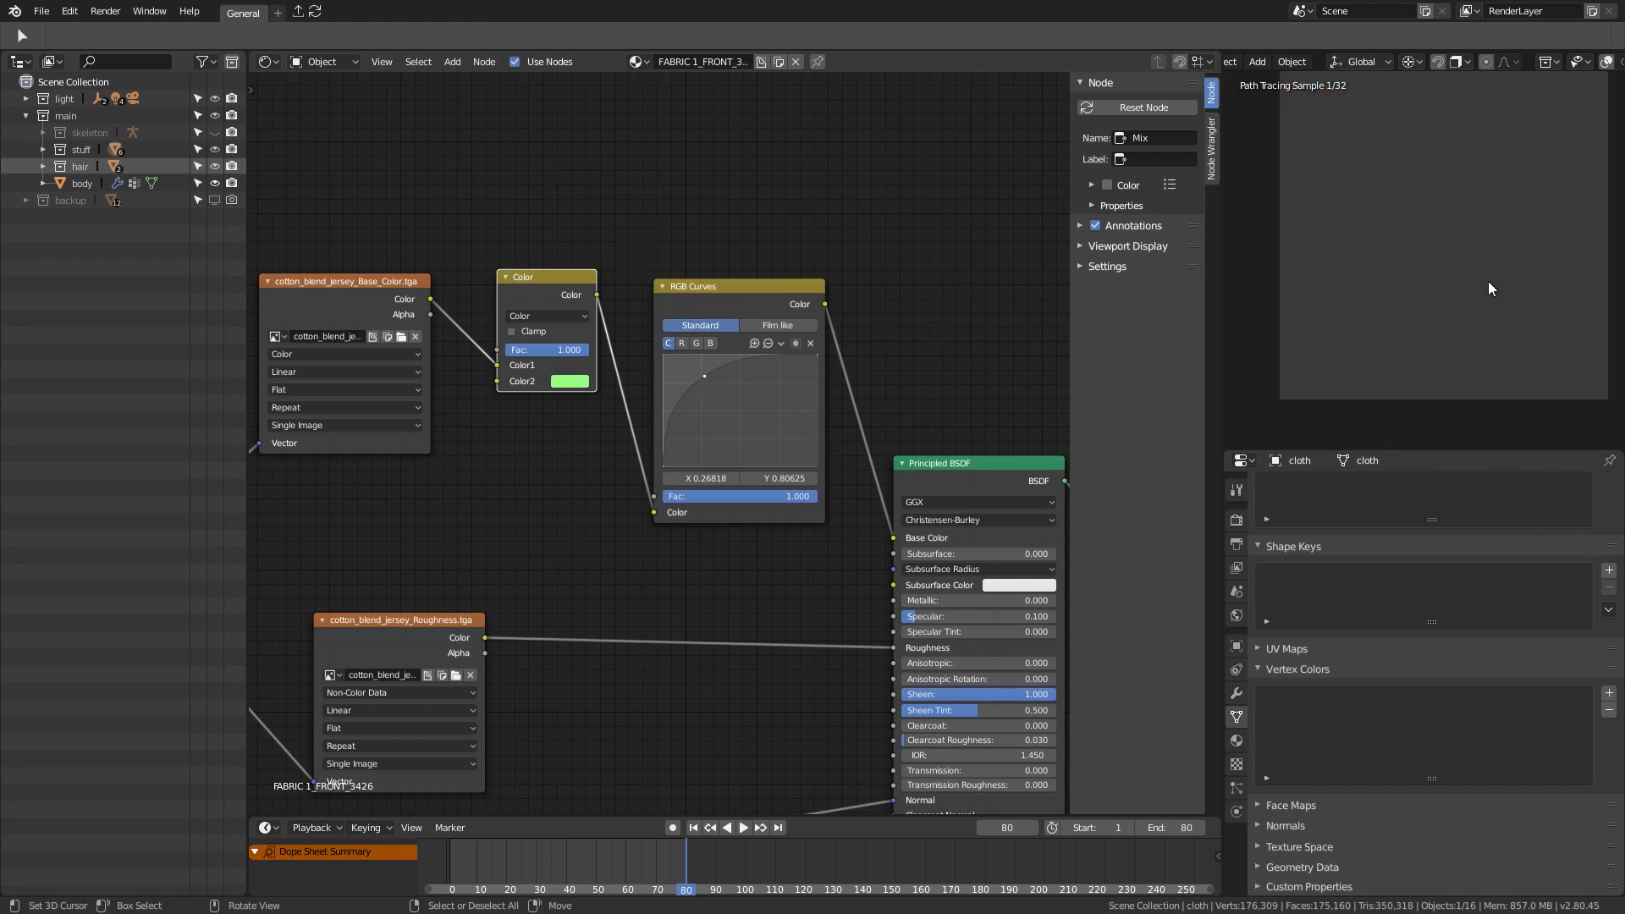
left_click(1371, 562)
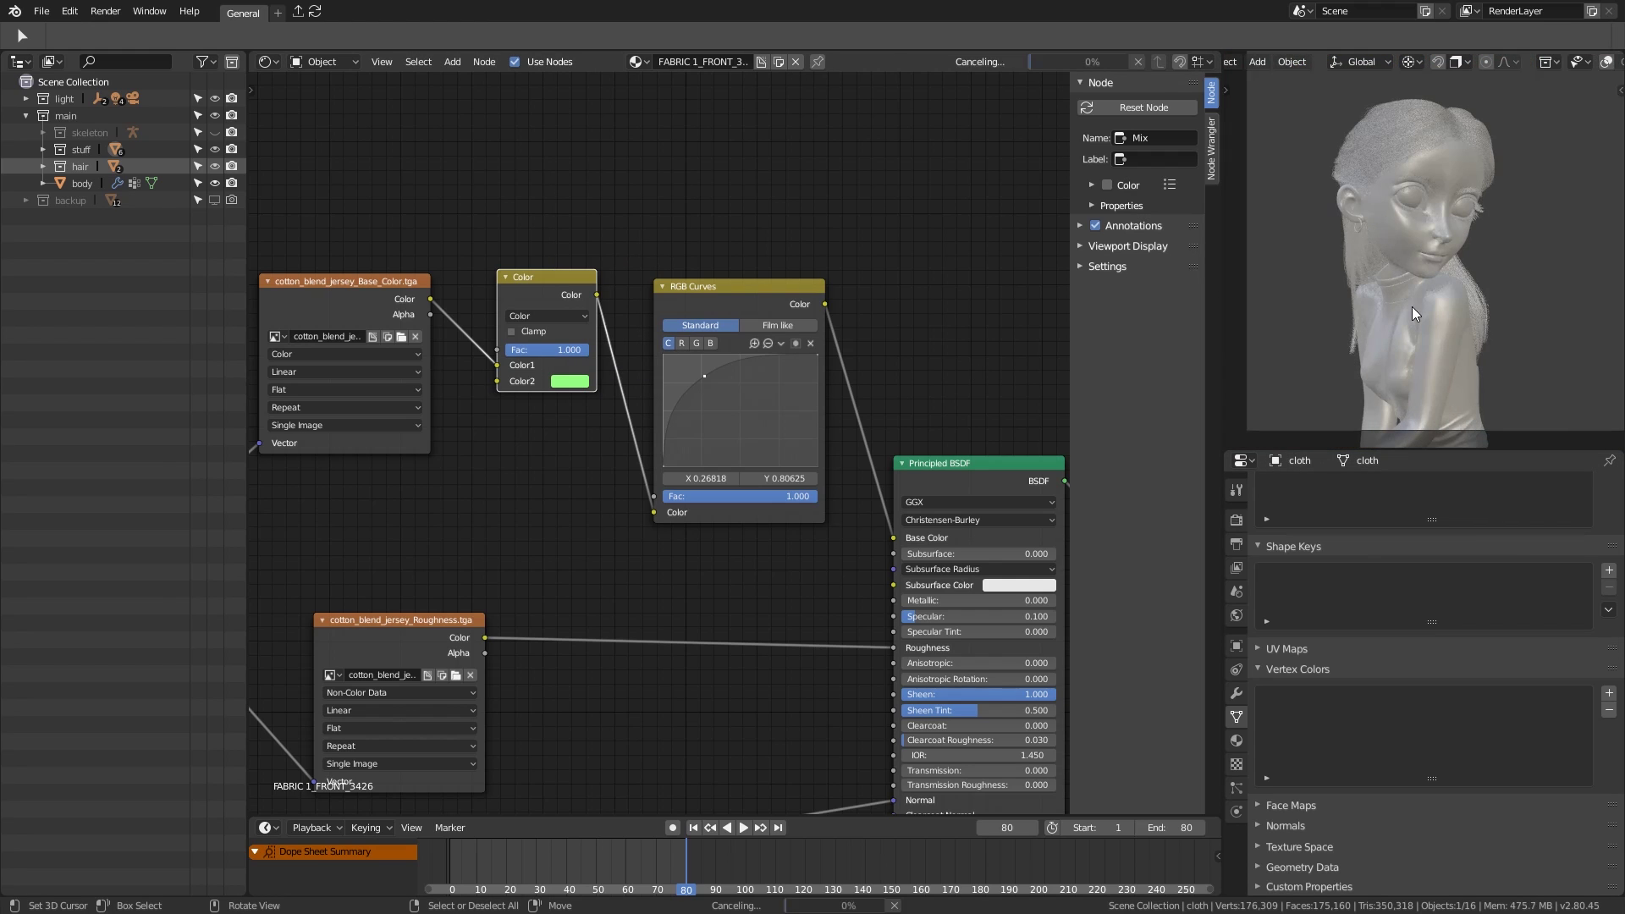
scroll(677, 511, "down", 1)
left_click(1387, 339)
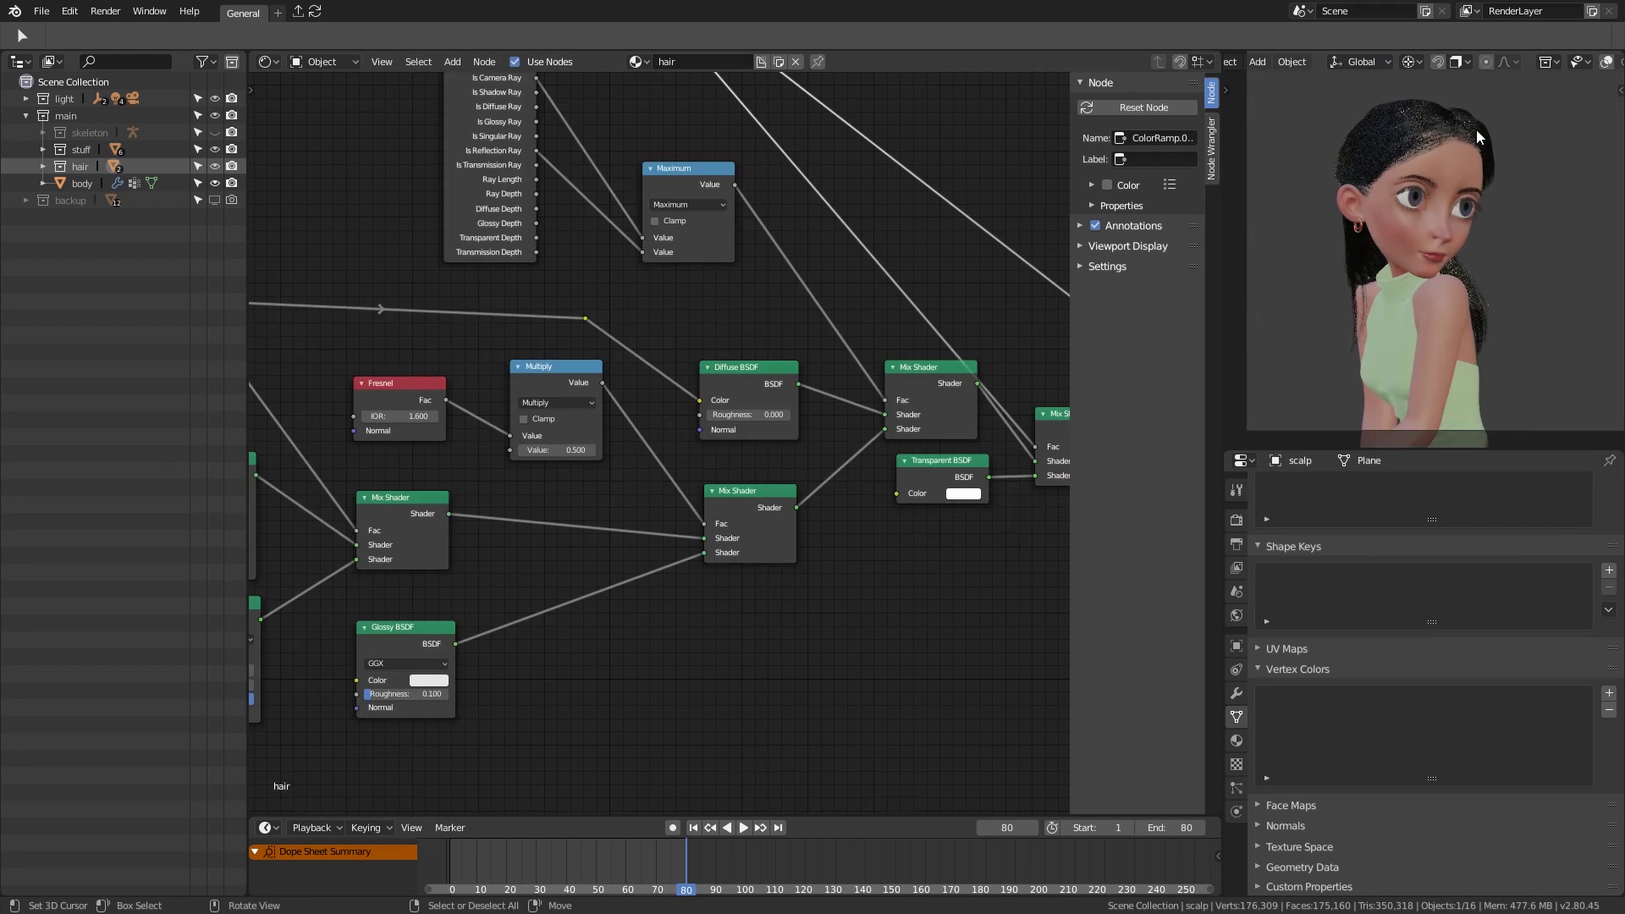
left_click(730, 434)
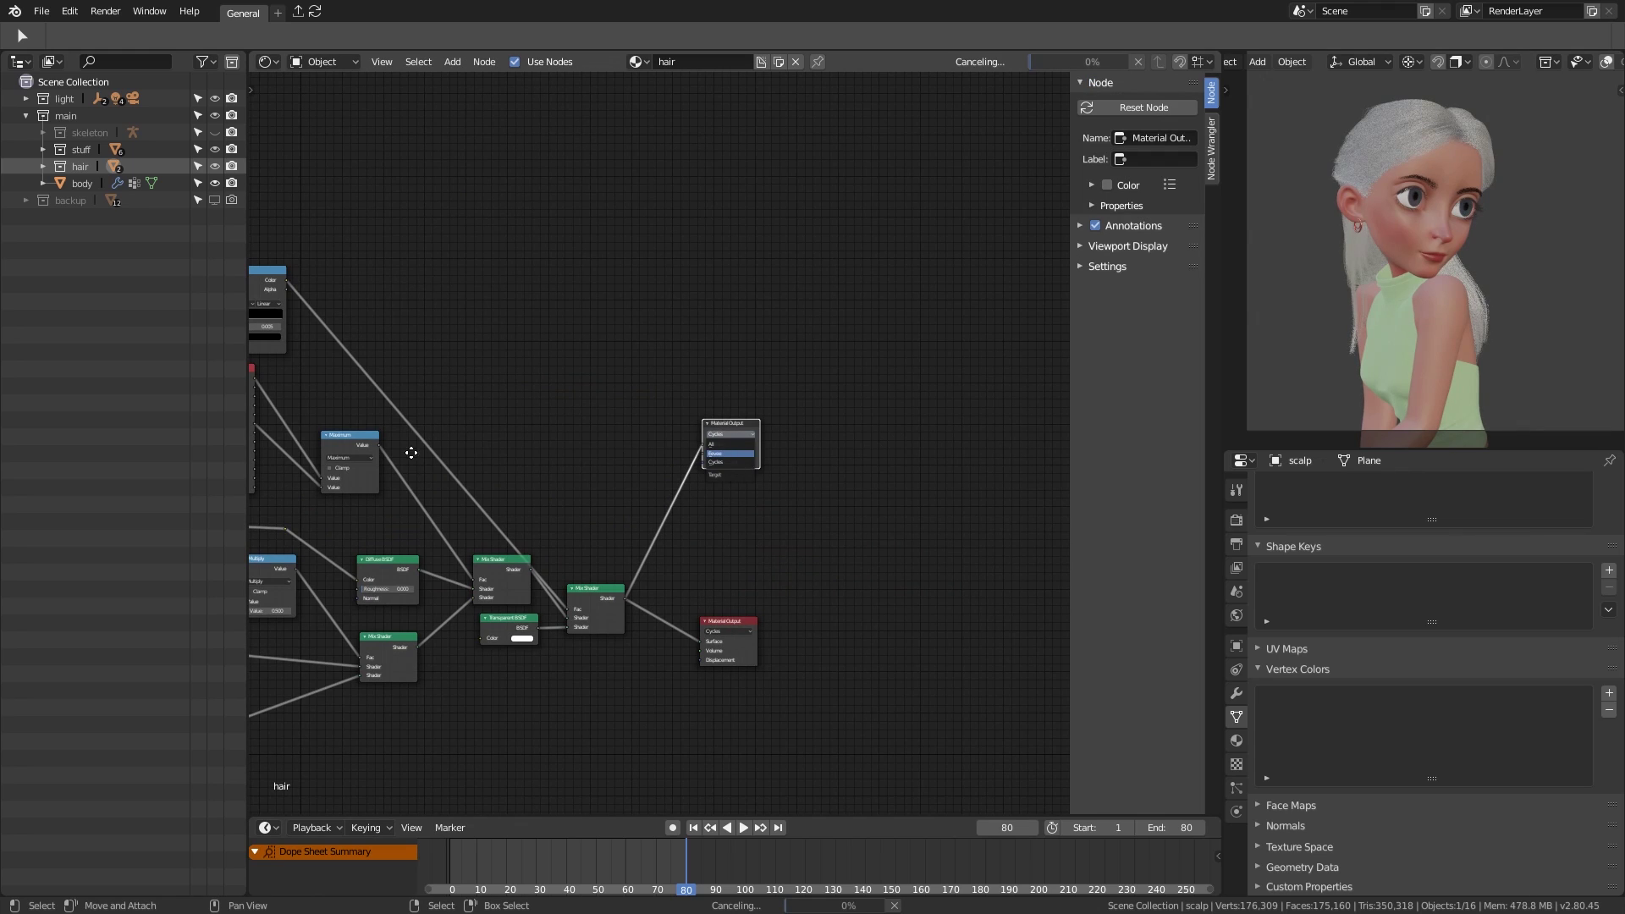
key("Return")
Step: Add a Principled BSDF to the hair material and connect it to the Surface of the Eevee output
scroll(538, 428, "up", 2, "ctrl")
scroll(664, 533, "up", 2)
key("shift+a")
mouse_move(634, 494)
left_click(796, 526)
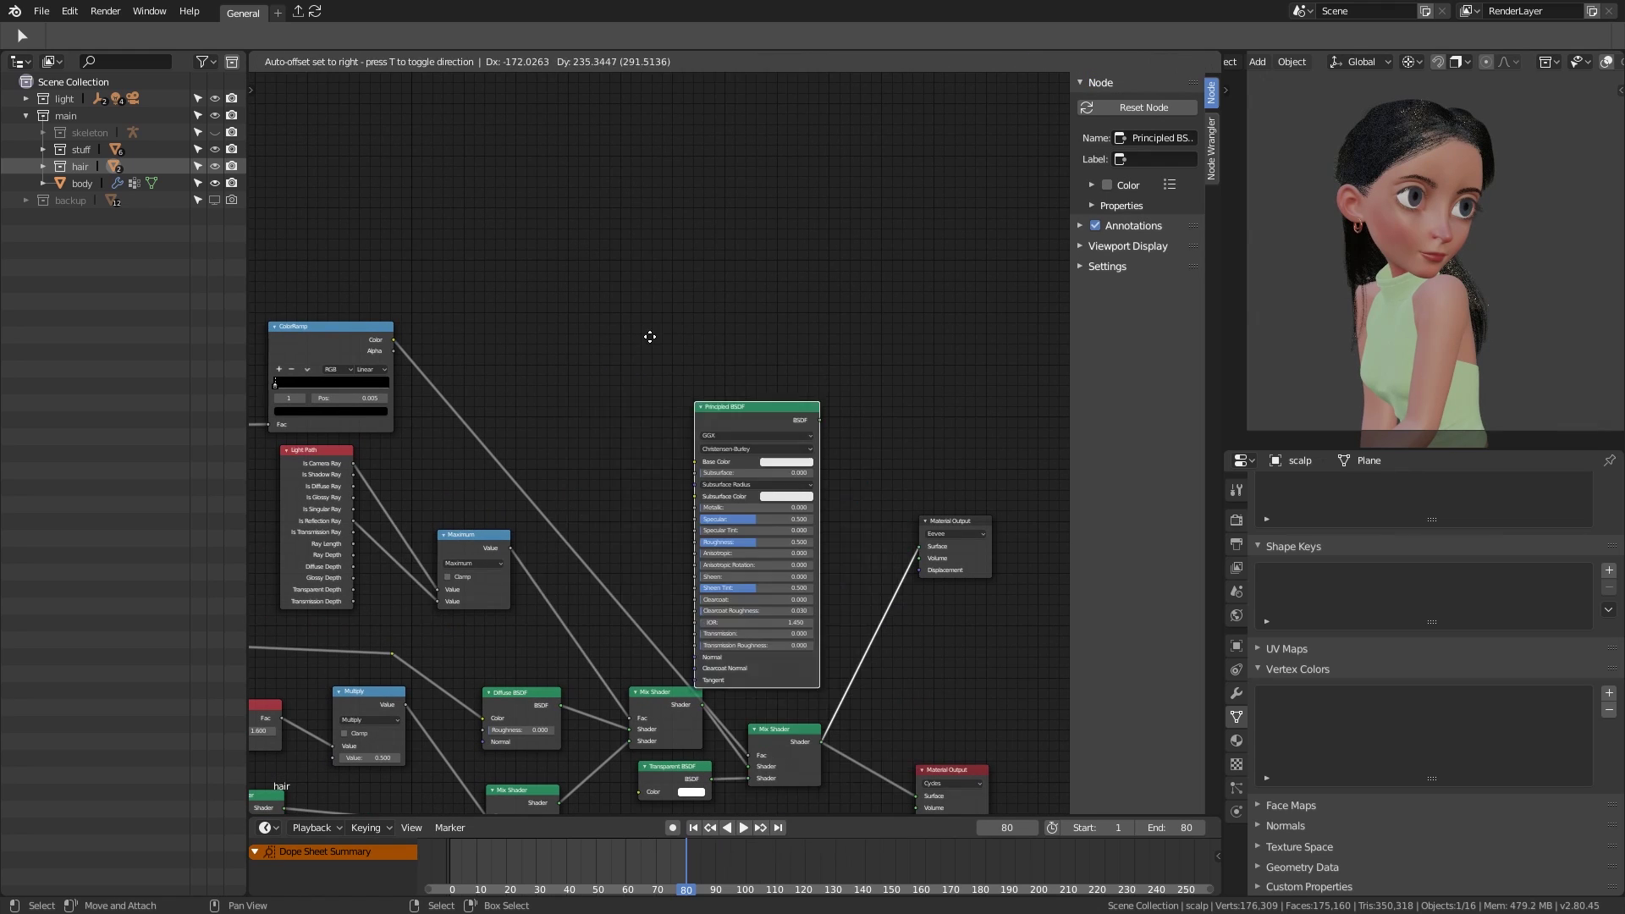
left_click(565, 196)
left_click_drag(736, 280, 920, 547)
Step: Feed the hair colour into the new Principled BSDF's Base Color and set its Specular to 0.1
middle_click_drag(525, 607, 642, 526)
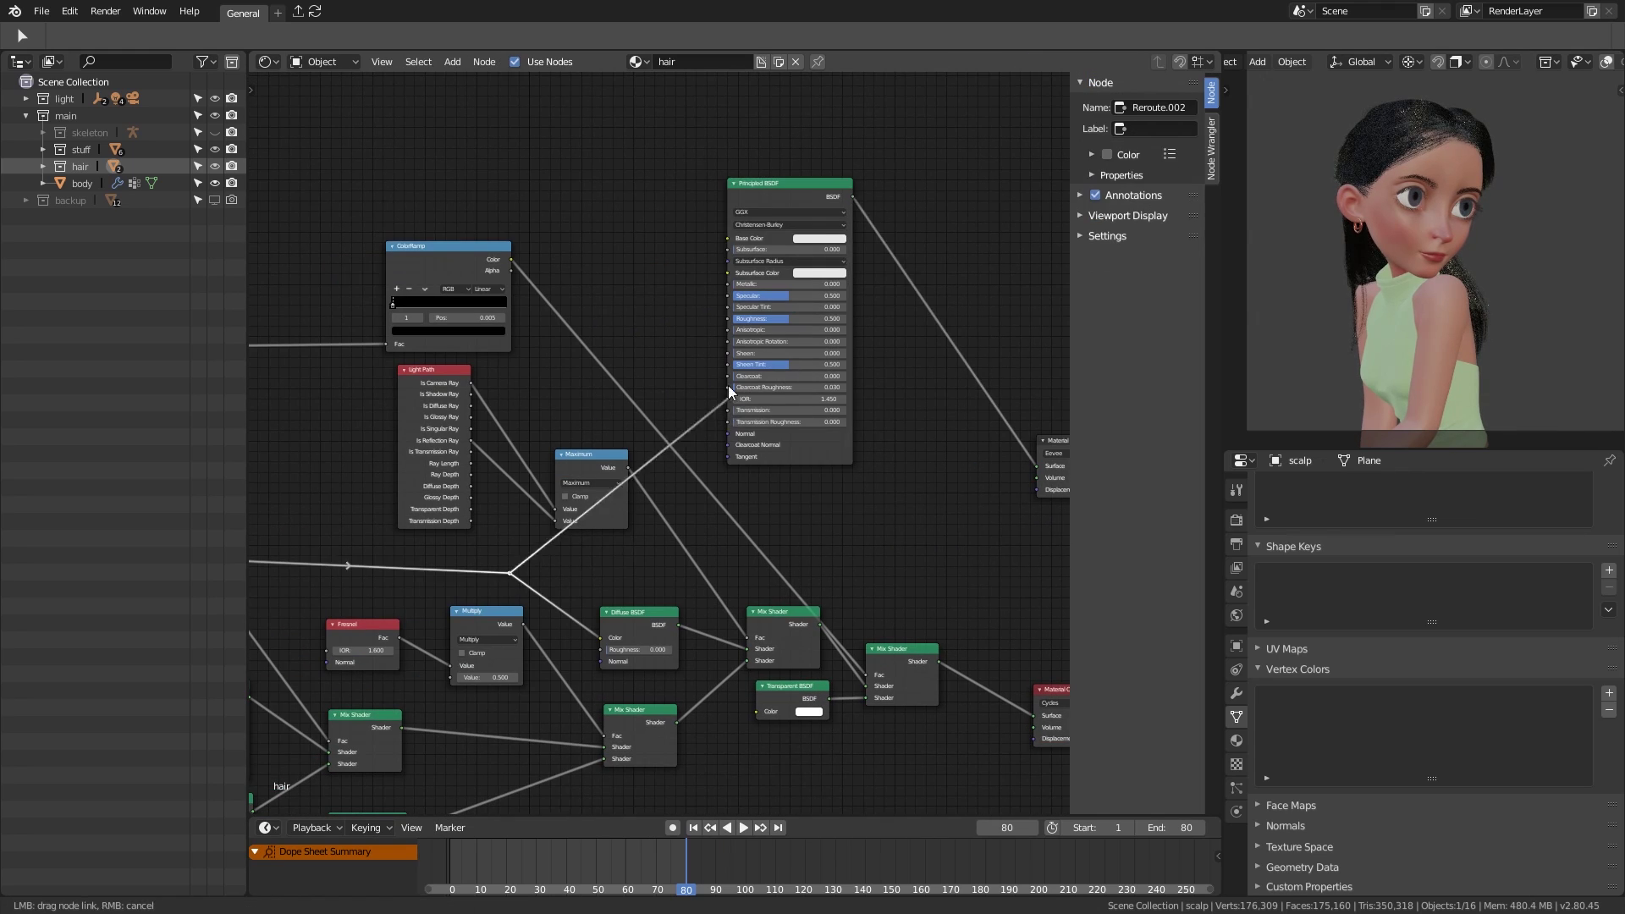
left_click_drag(732, 391, 727, 238)
scroll(737, 533, "up", 2)
left_click(561, 528)
type(".1")
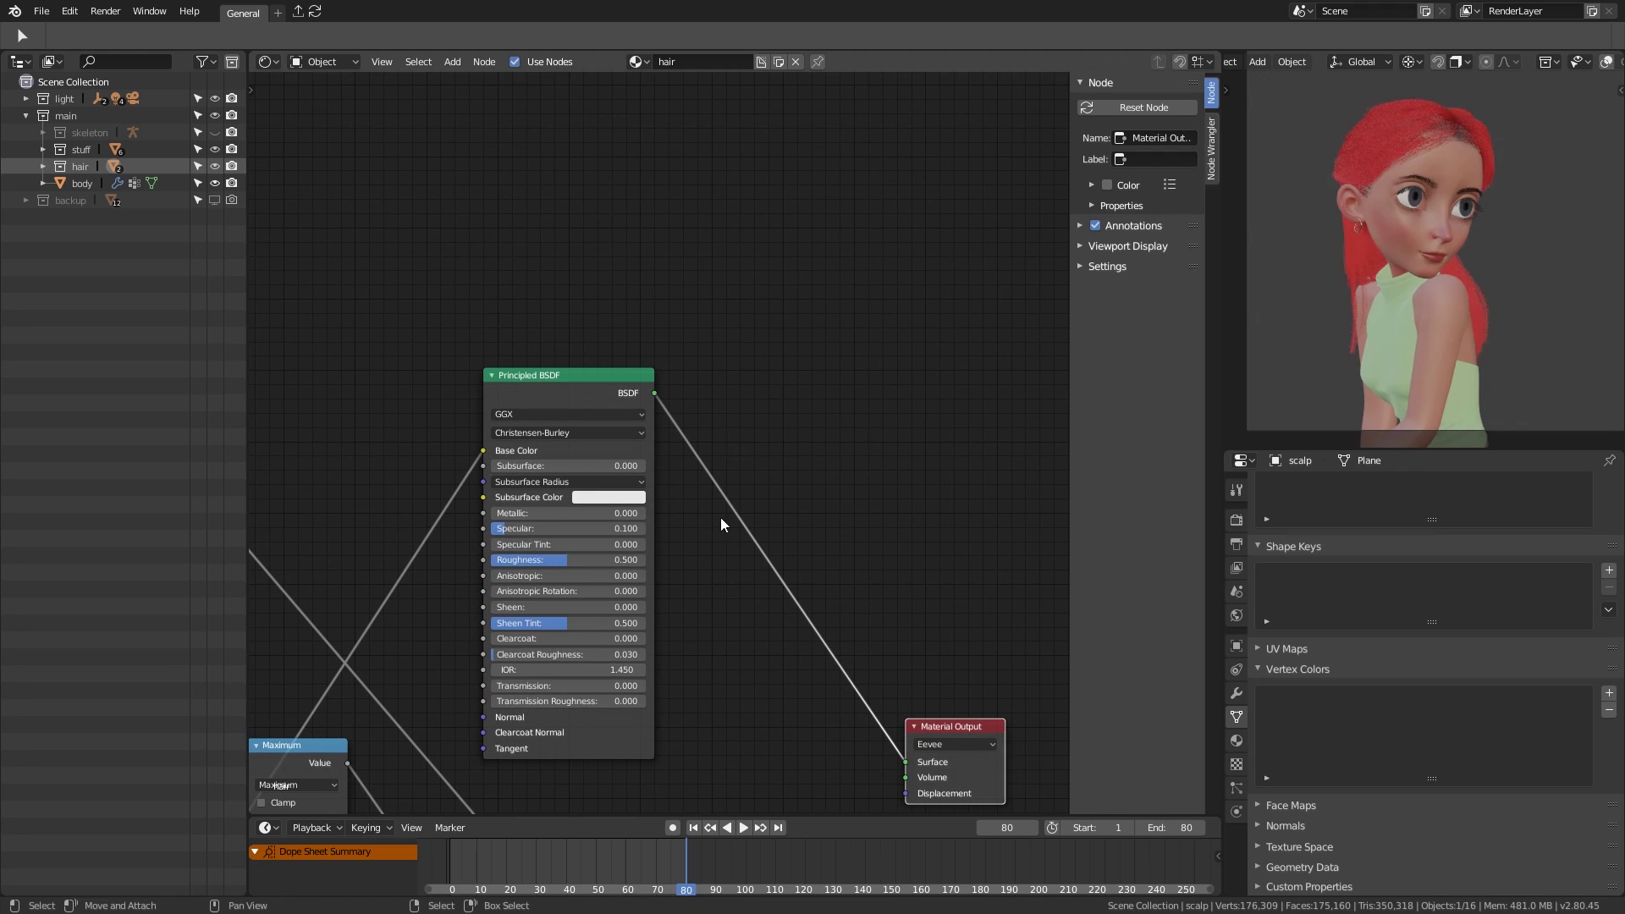
Step: Select the cloth top, change its mix node's Color2 to pink, and return the viewport to rendered shading
left_click(1469, 388)
left_click(664, 468)
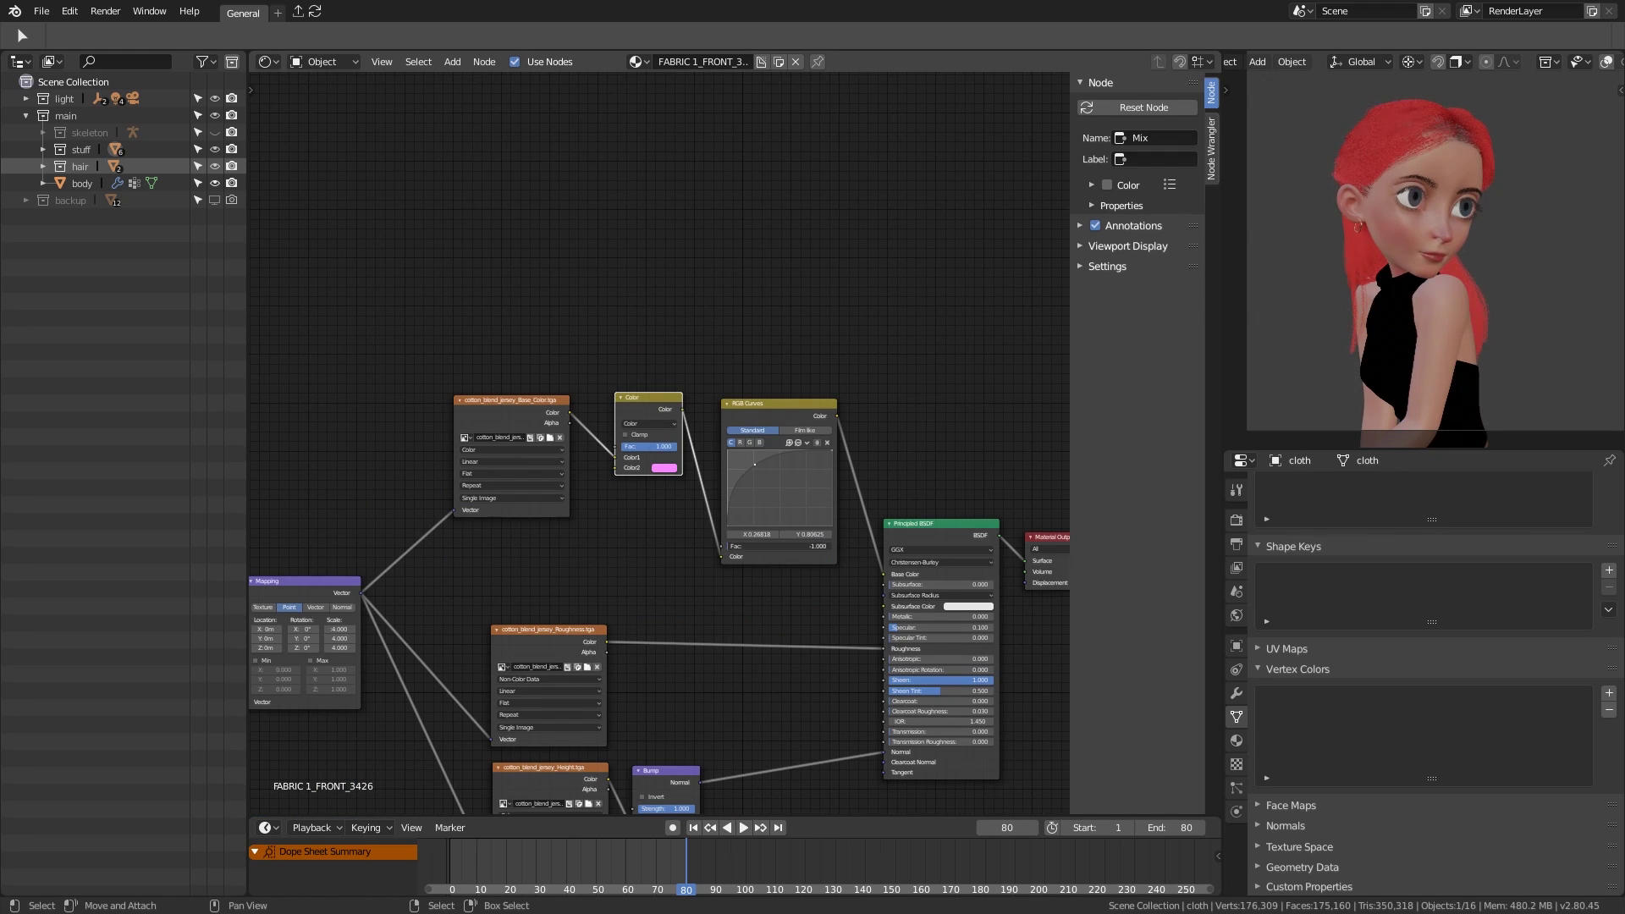
key("shift+z")
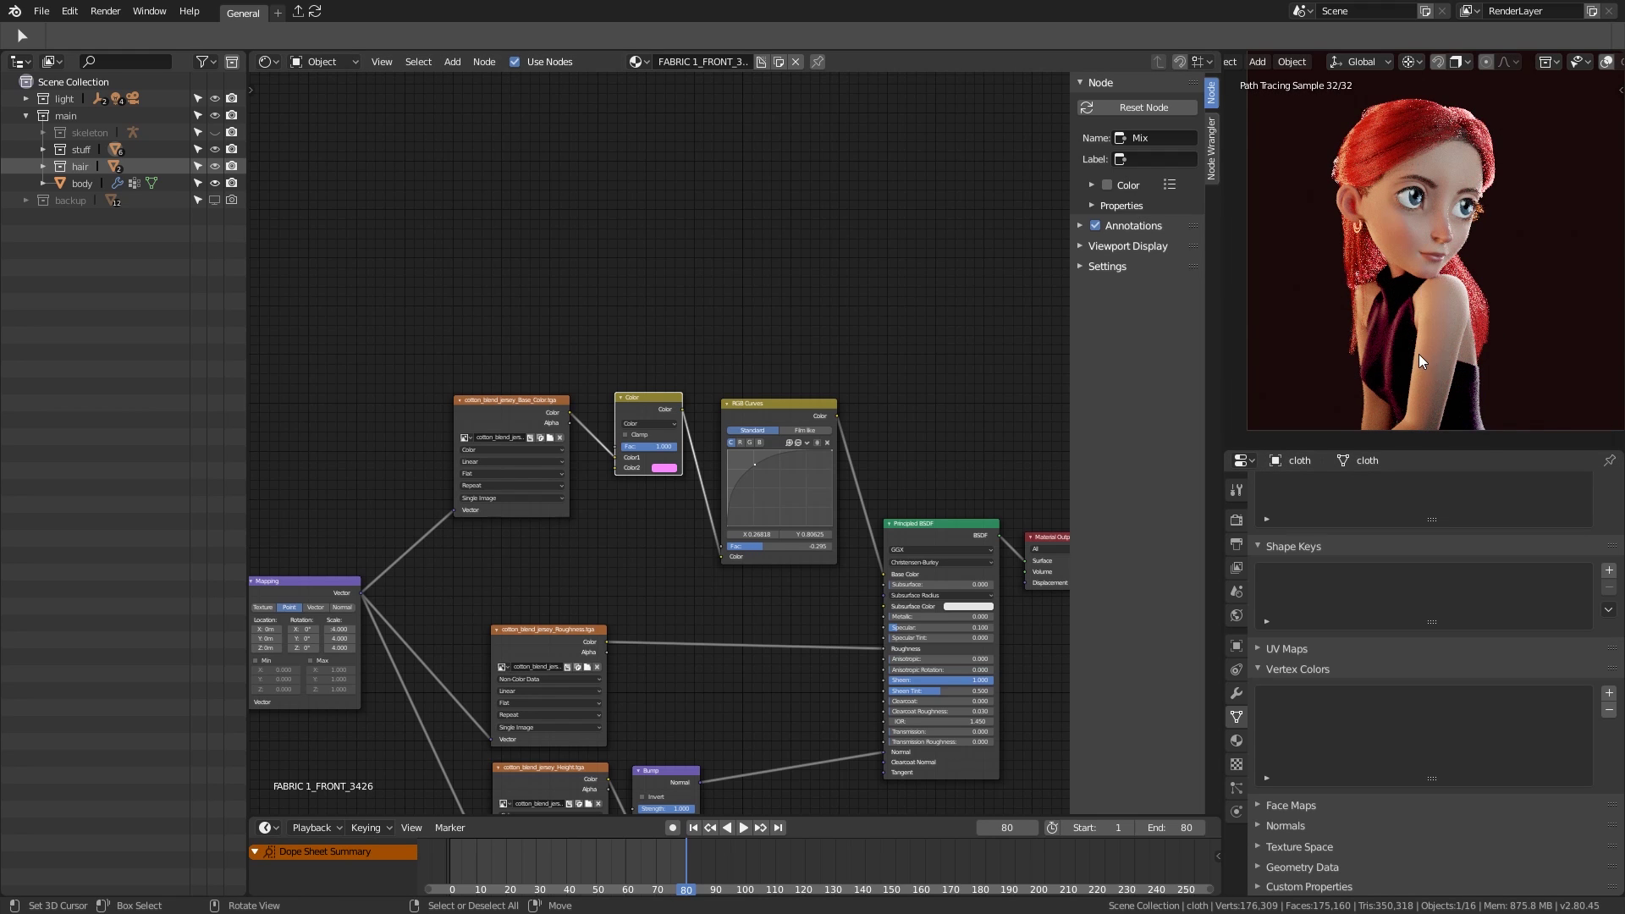
scroll(1359, 366, "up", 3)
scroll(753, 423, "down", 2)
Step: Move the RGB Curves node away from the colour mix and adjust its Fac to about -0.162
middle_click_drag(754, 423, 544, 416)
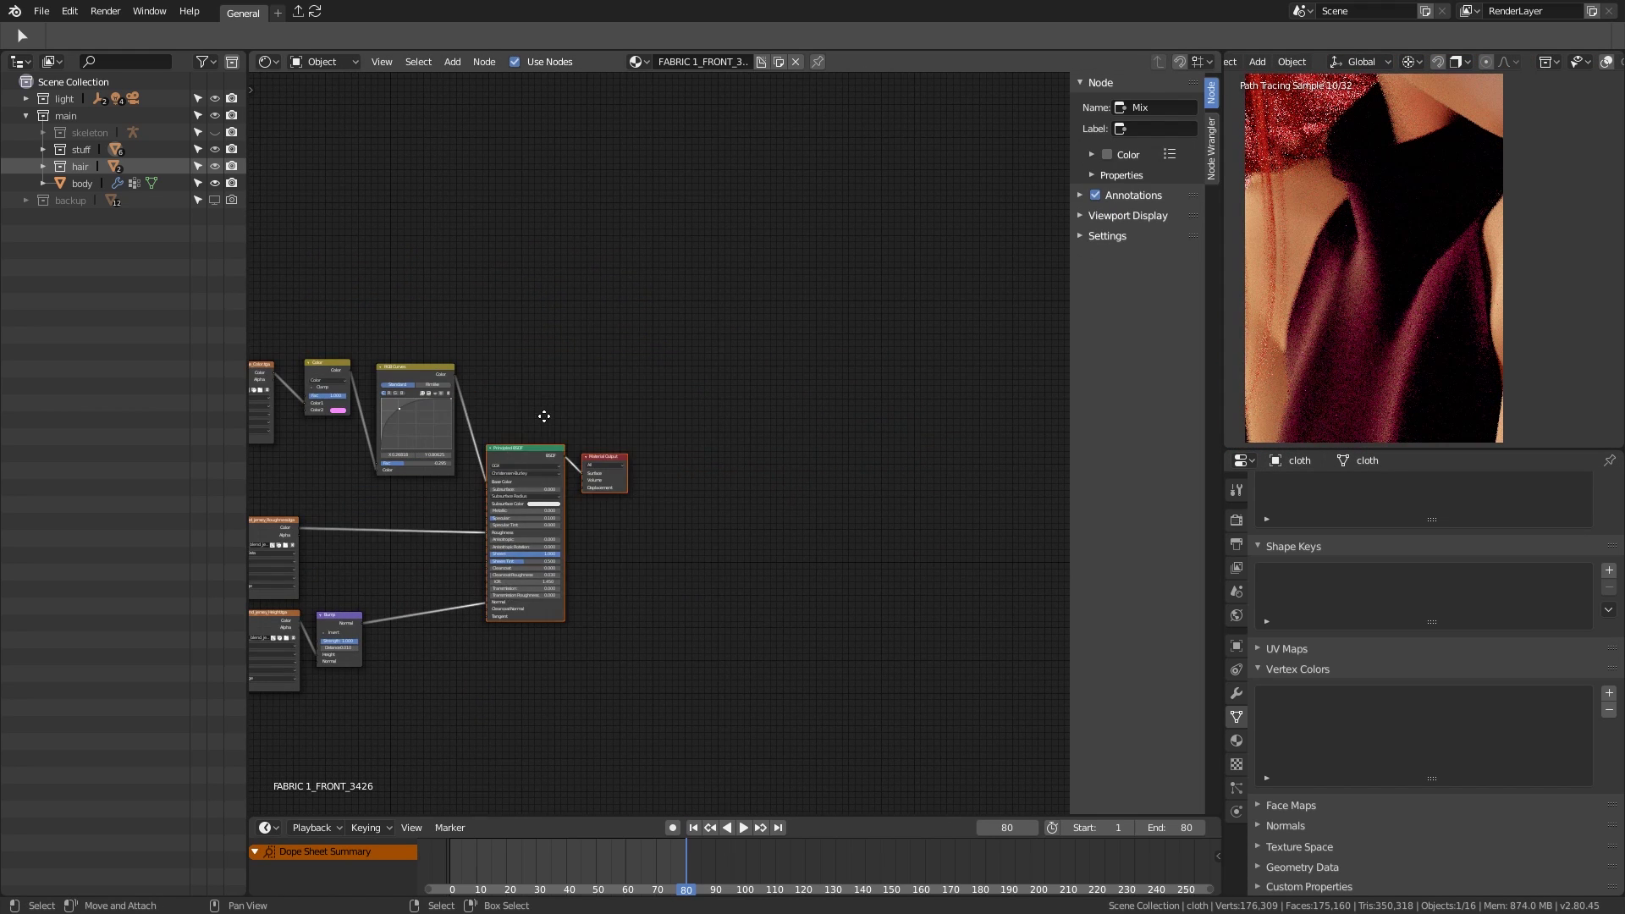
scroll(543, 416, "up", 1)
left_click_drag(423, 406, 671, 439)
left_click_drag(810, 537, 818, 536)
scroll(1469, 290, "down", 4)
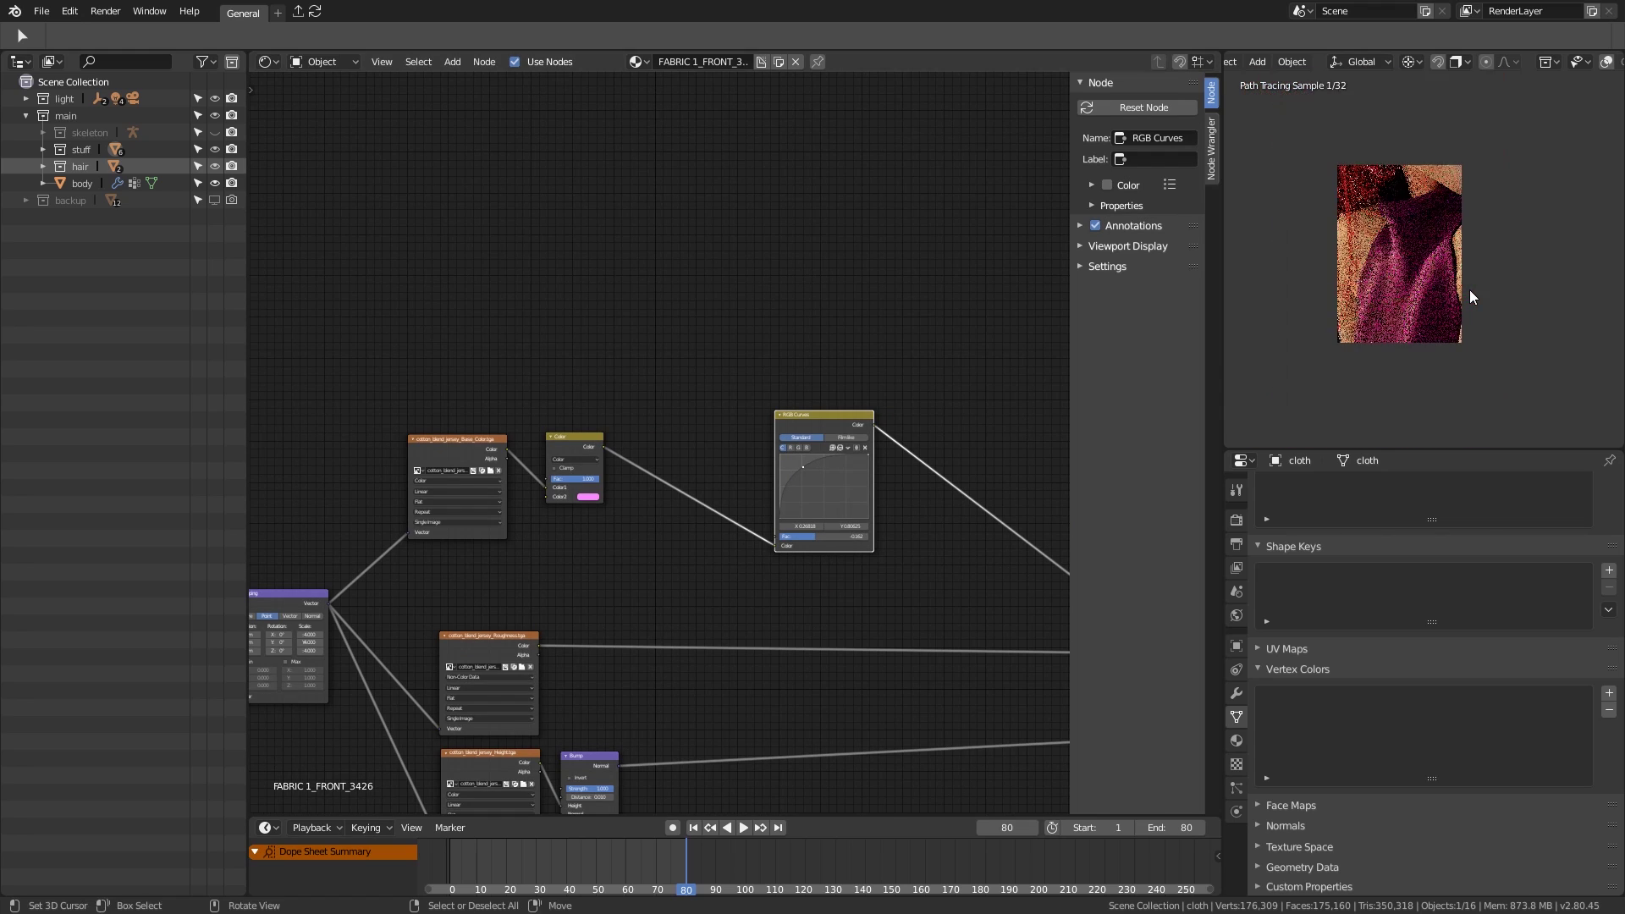
scroll(783, 513, "up", 2)
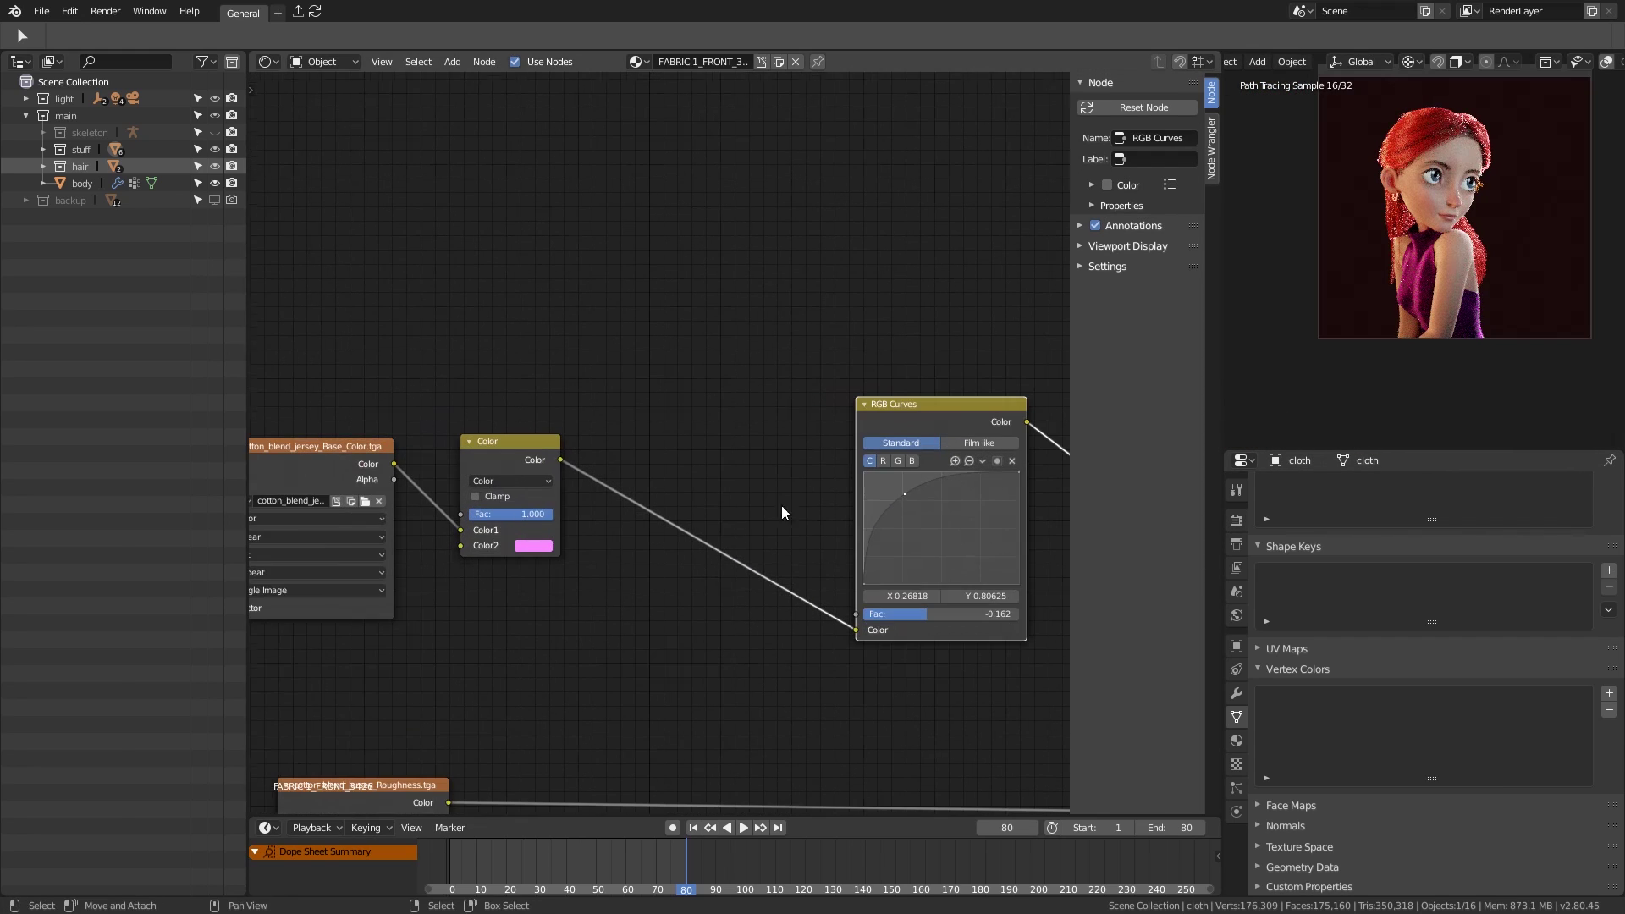
Step: Set the mix node's Color2 to a warm yellow-orange, with the RGB Curves Fac at 1 and its point at X 0.323
left_click(533, 545)
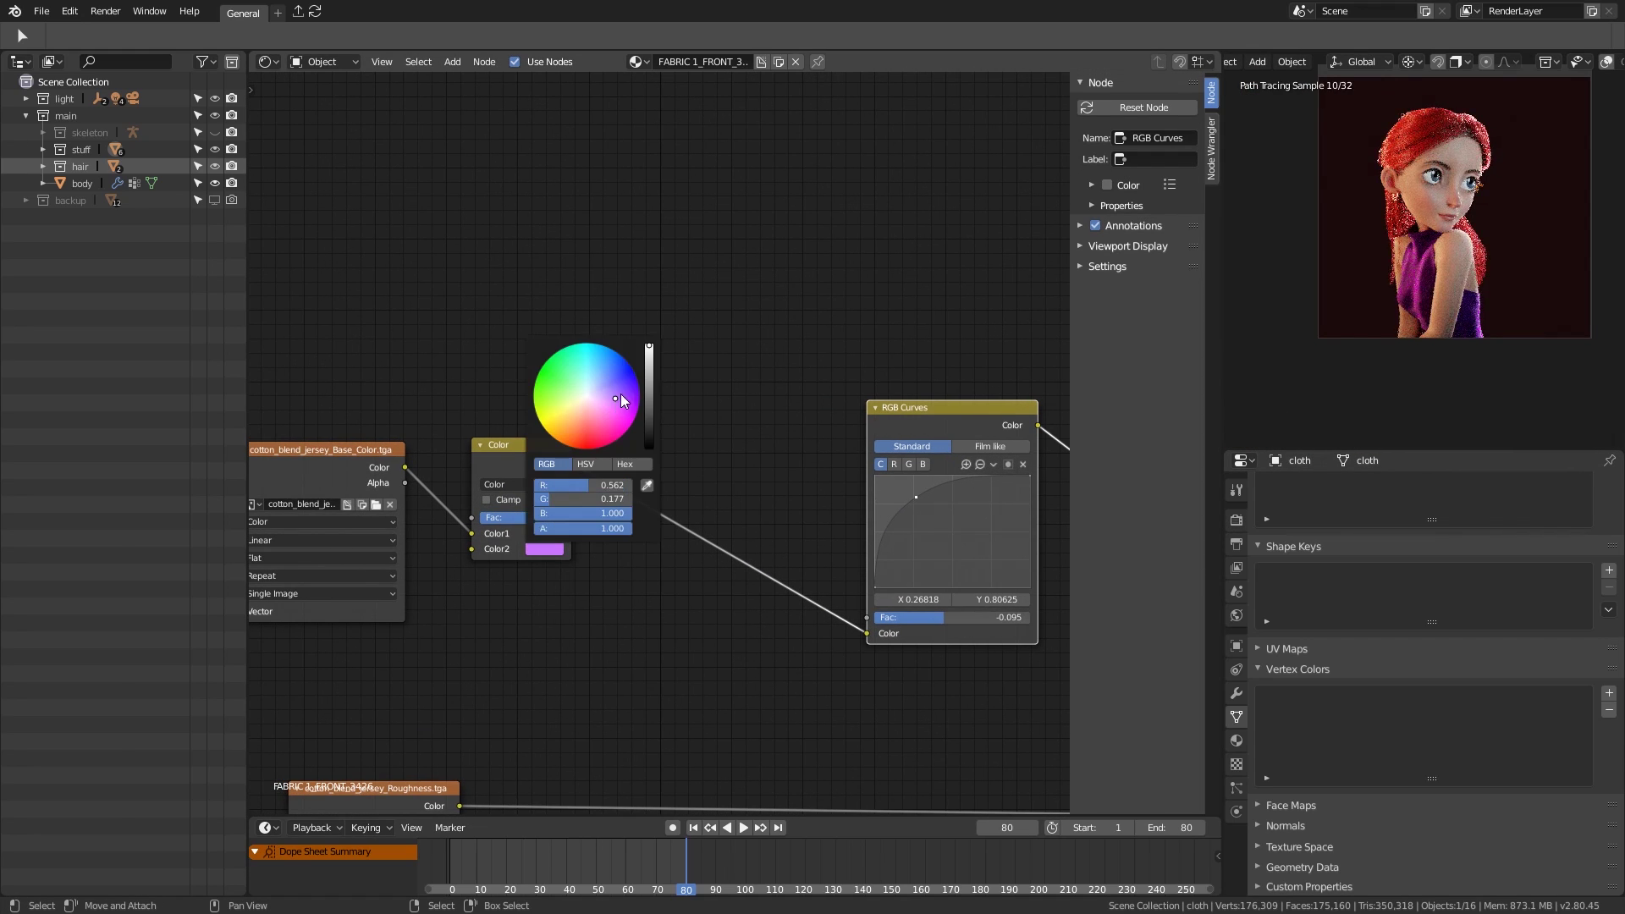
left_click_drag(622, 390, 563, 410)
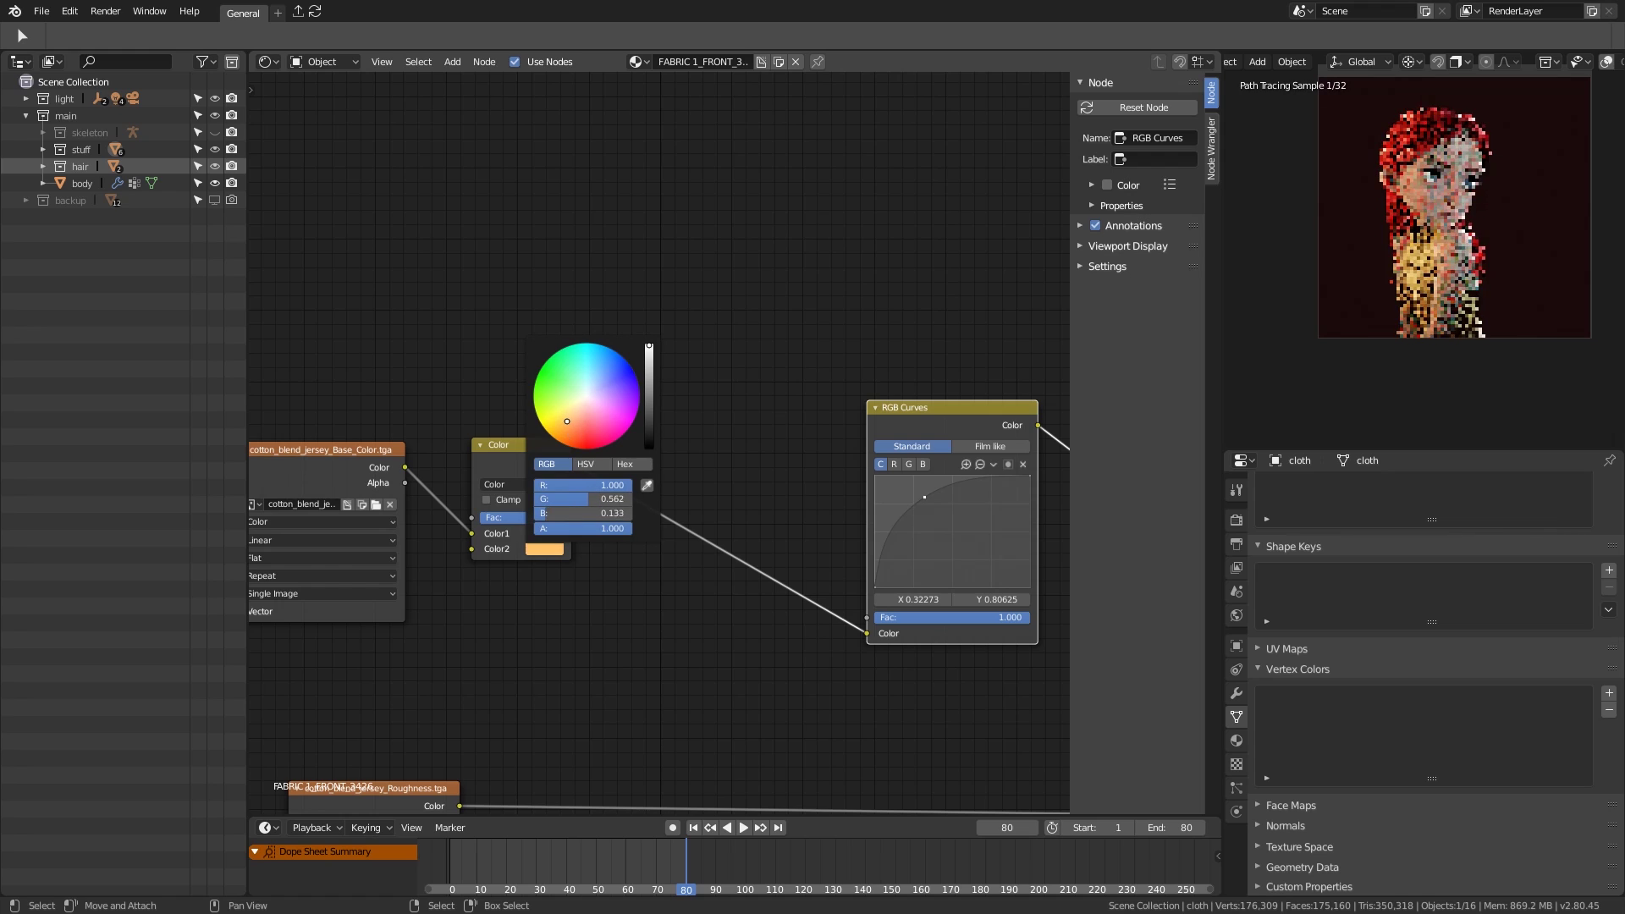
Step: Add a Wave Texture node above the cloth's base colour nodes and drive its Vector with the UV coordinates
scroll(1043, 451, "down", 3)
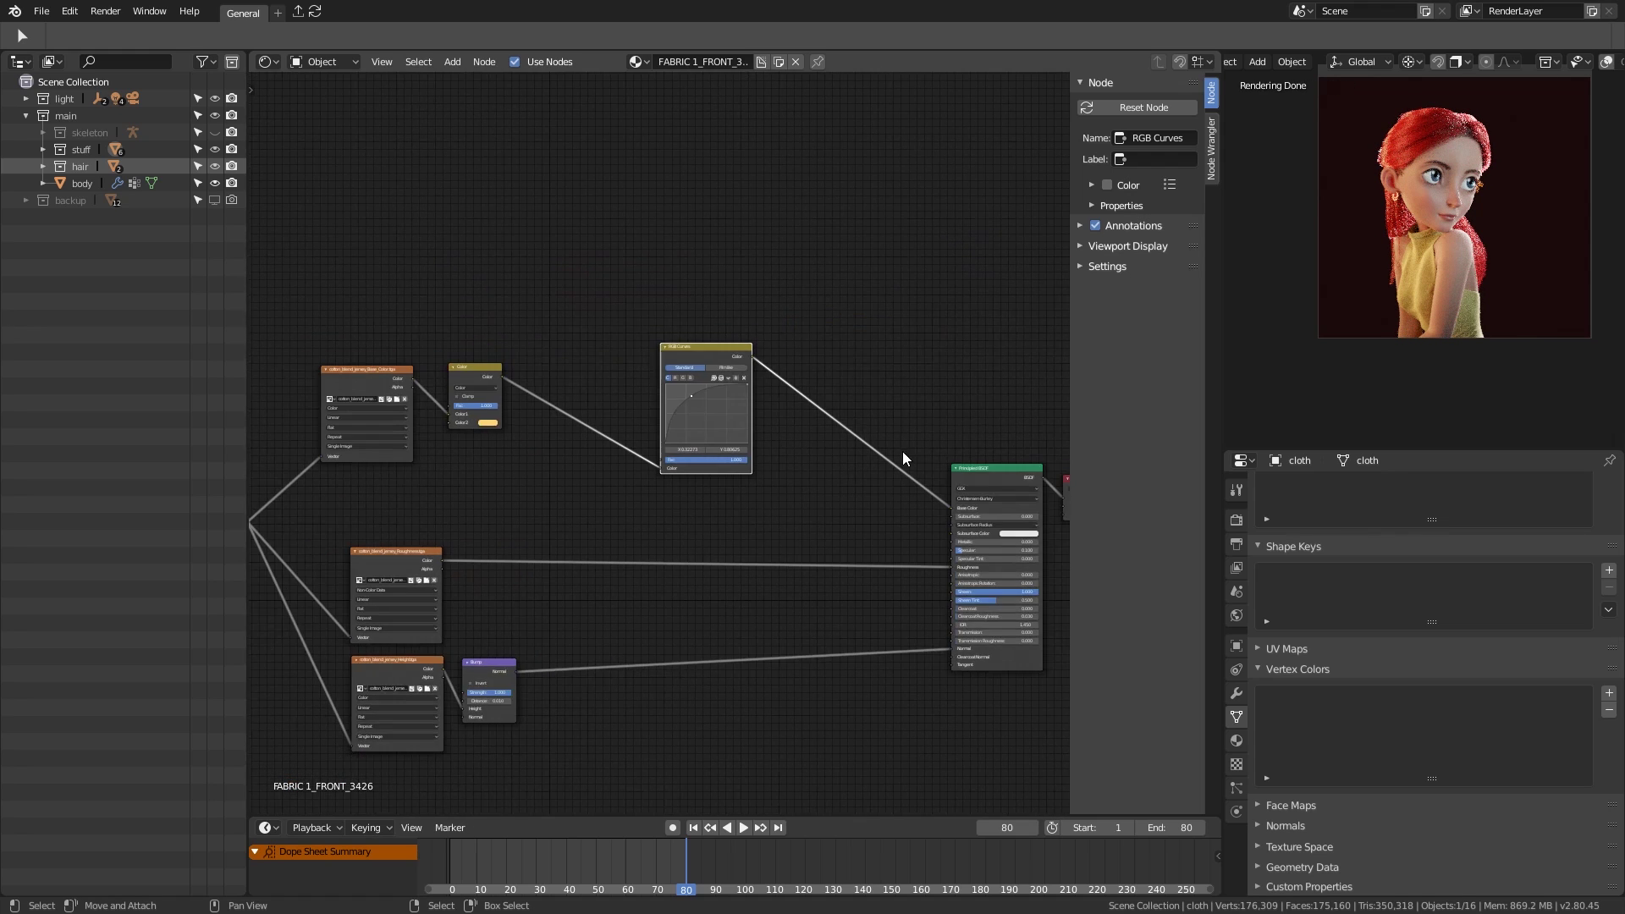
middle_click_drag(902, 450, 657, 485)
scroll(493, 460, "down", 2)
middle_click_drag(494, 460, 790, 464)
scroll(790, 465, "up", 4)
key("shift+a")
mouse_move(652, 332)
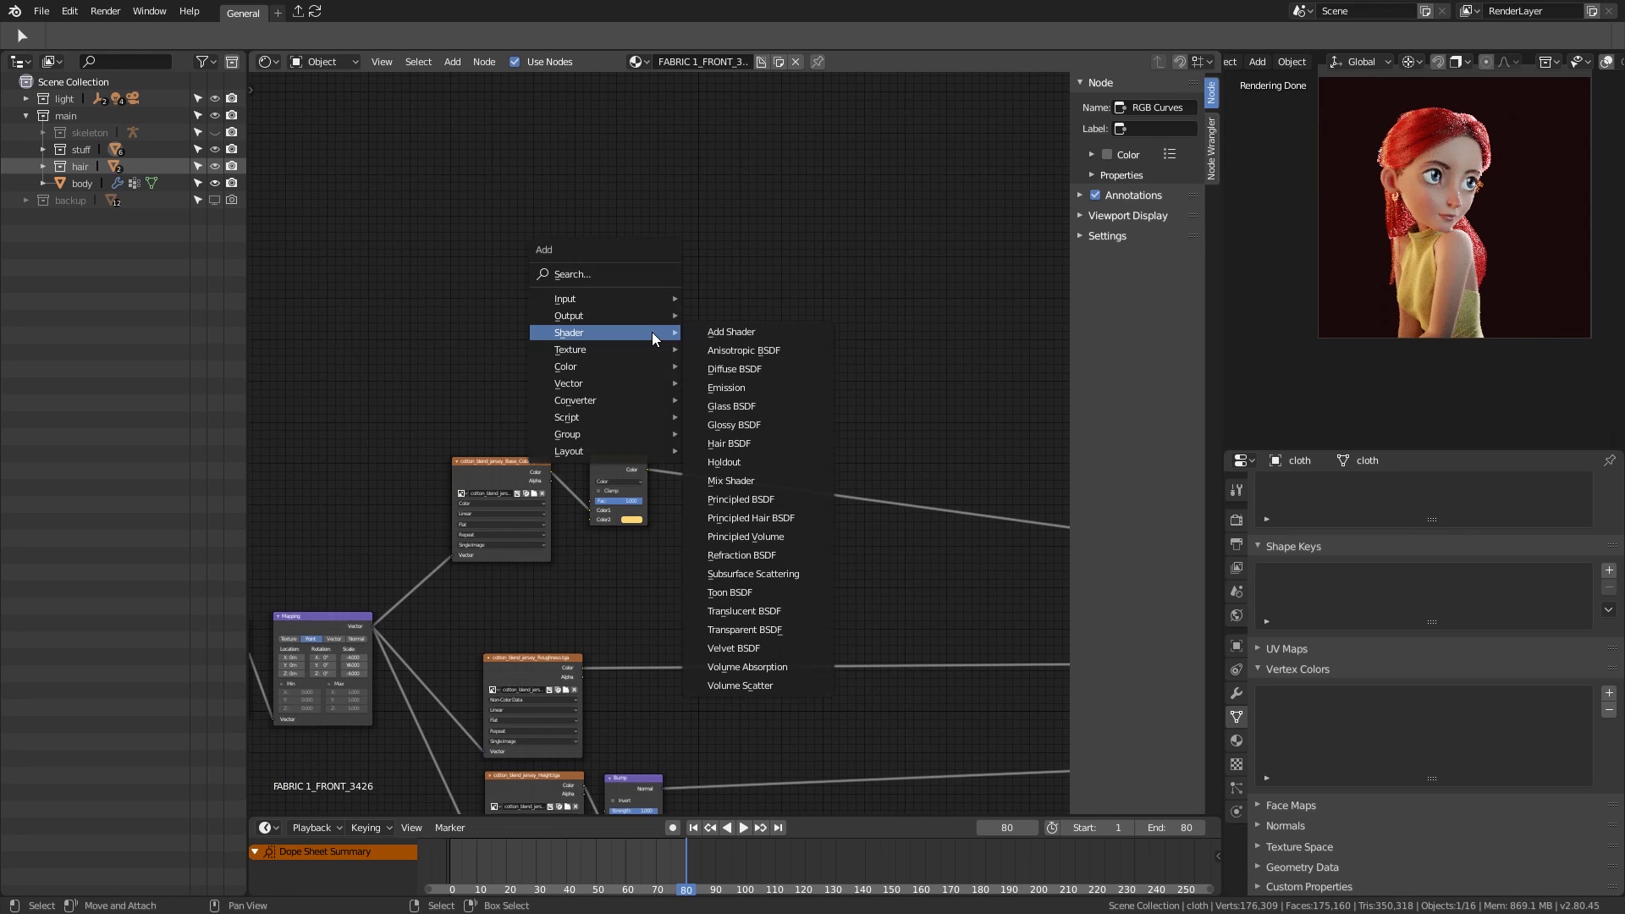
mouse_move(606, 352)
left_click(732, 572)
left_click(635, 373)
middle_click_drag(634, 372, 892, 311)
left_click_drag(505, 589, 945, 213)
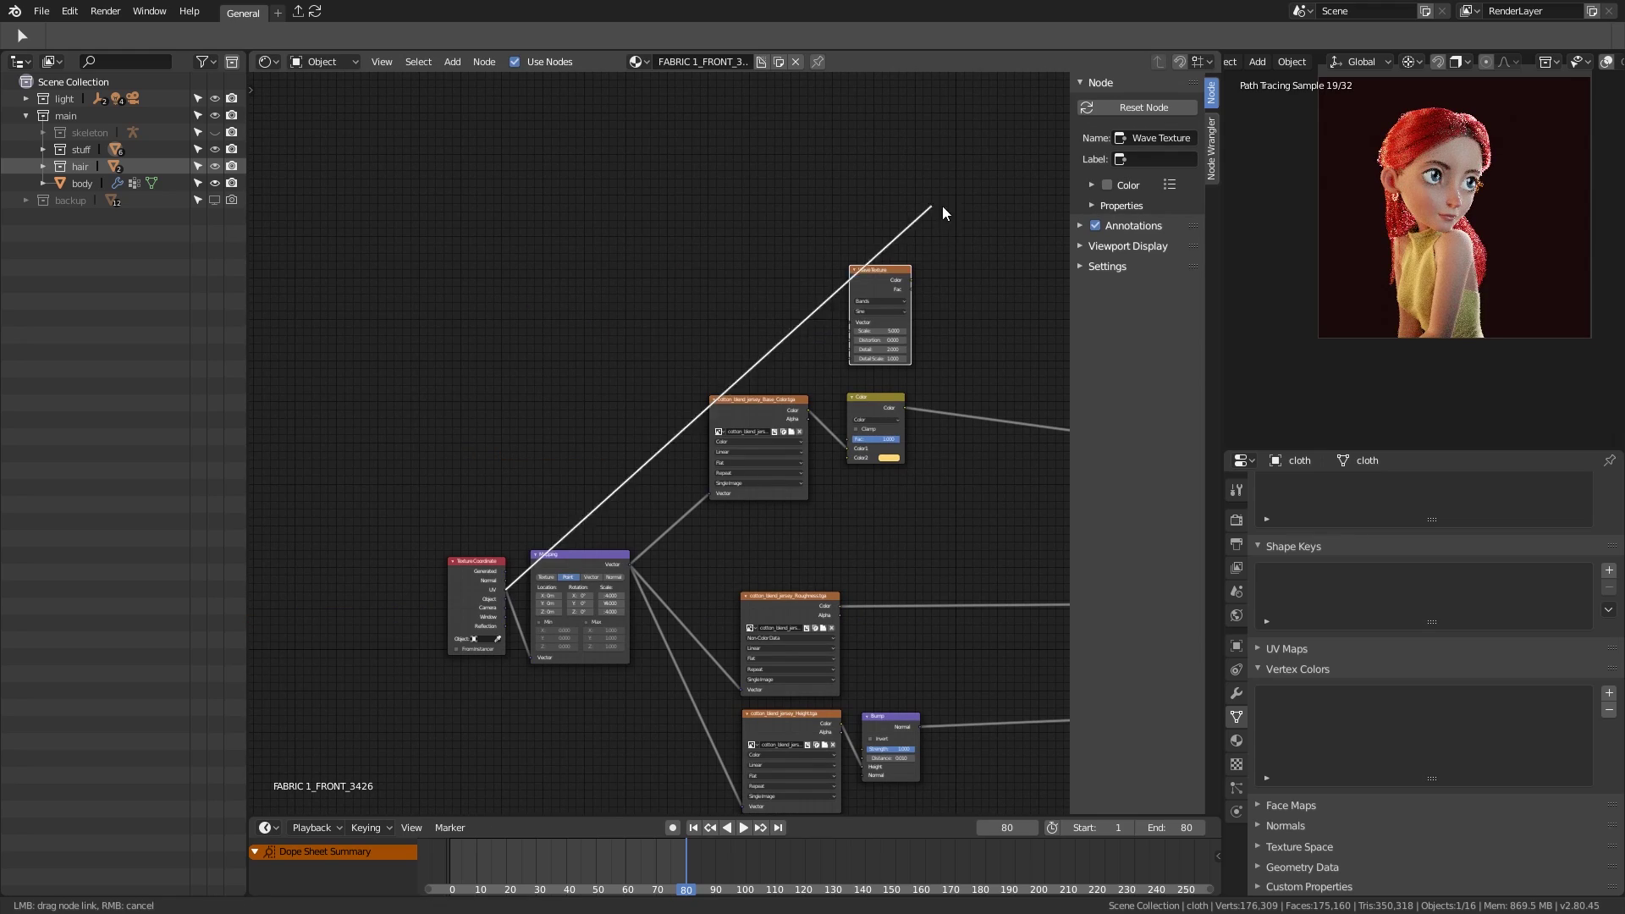
Step: Insert a Mapping node between the UV coordinates and the Wave Texture, rotating it so the stripes run lengthwise
key("shift+a")
left_click(726, 448)
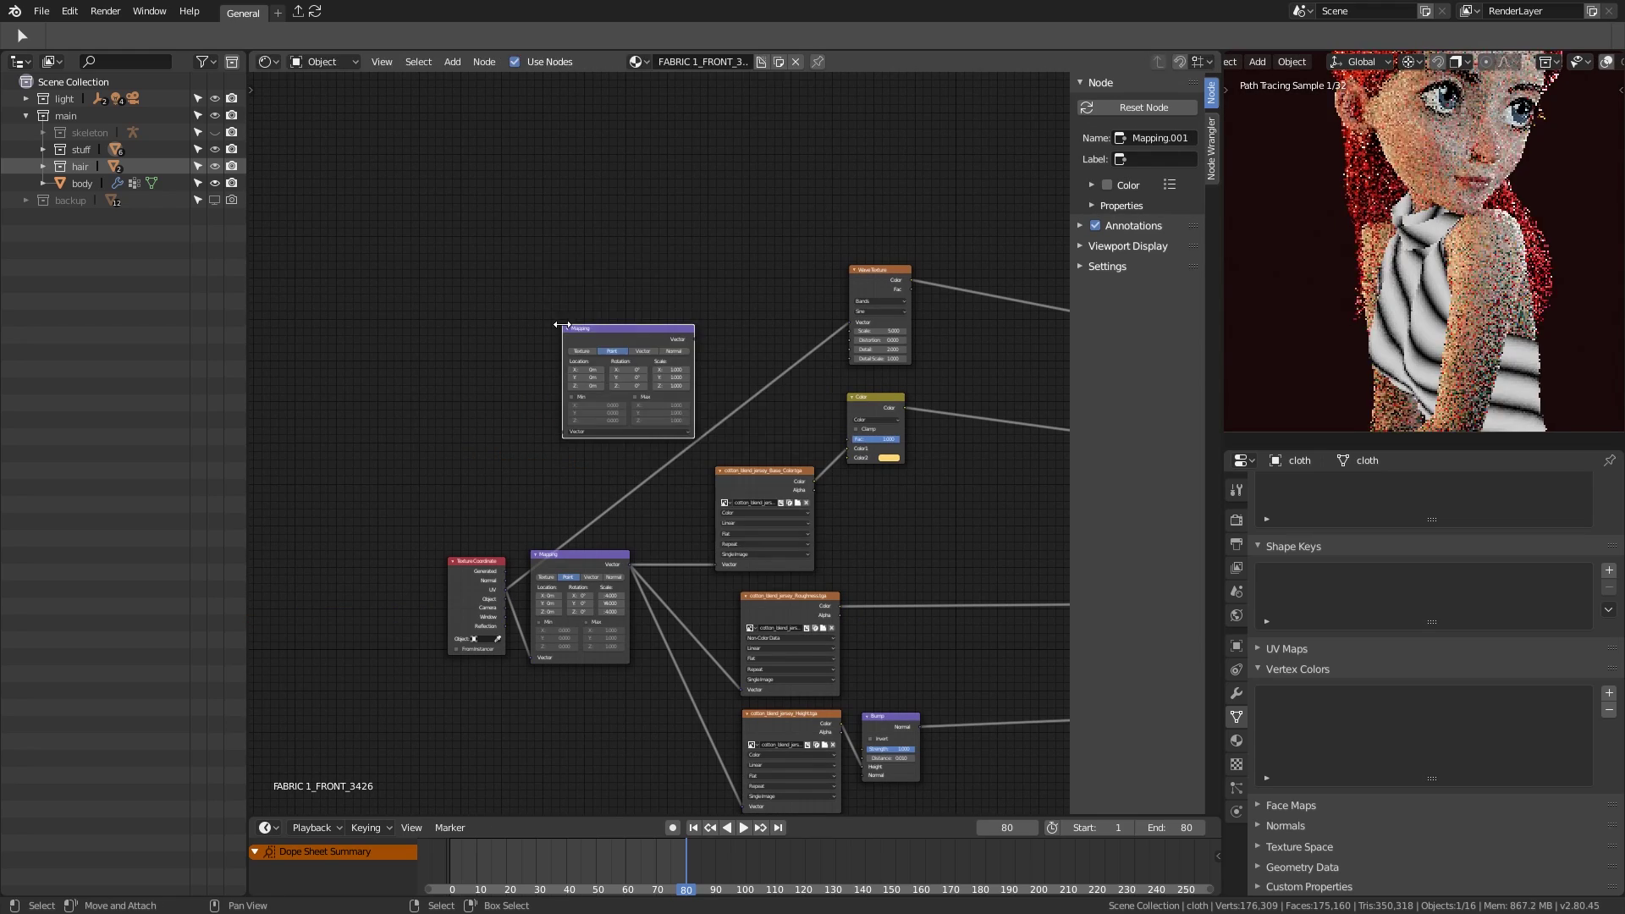
left_click(649, 320)
middle_click_drag(649, 320, 654, 403)
middle_click_drag(772, 363, 650, 326)
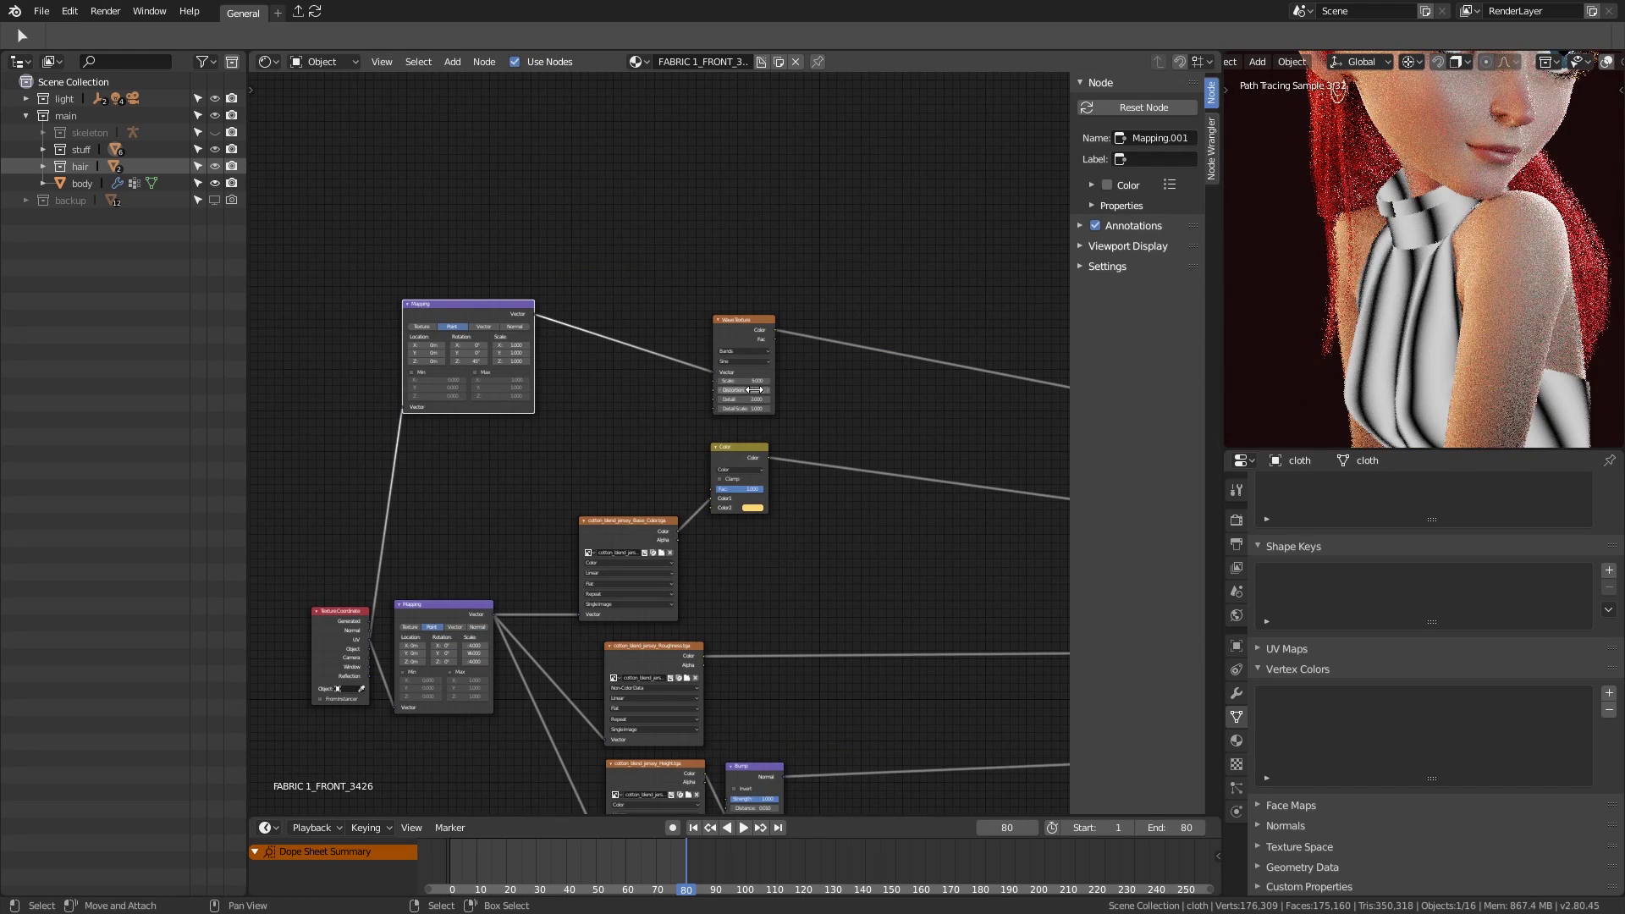
Step: Set the Wave Texture's Scale to 10 and insert a Greater Than Math node with value 0.5 after it
scroll(834, 384, "down", 4, "ctrl")
key("shift+a")
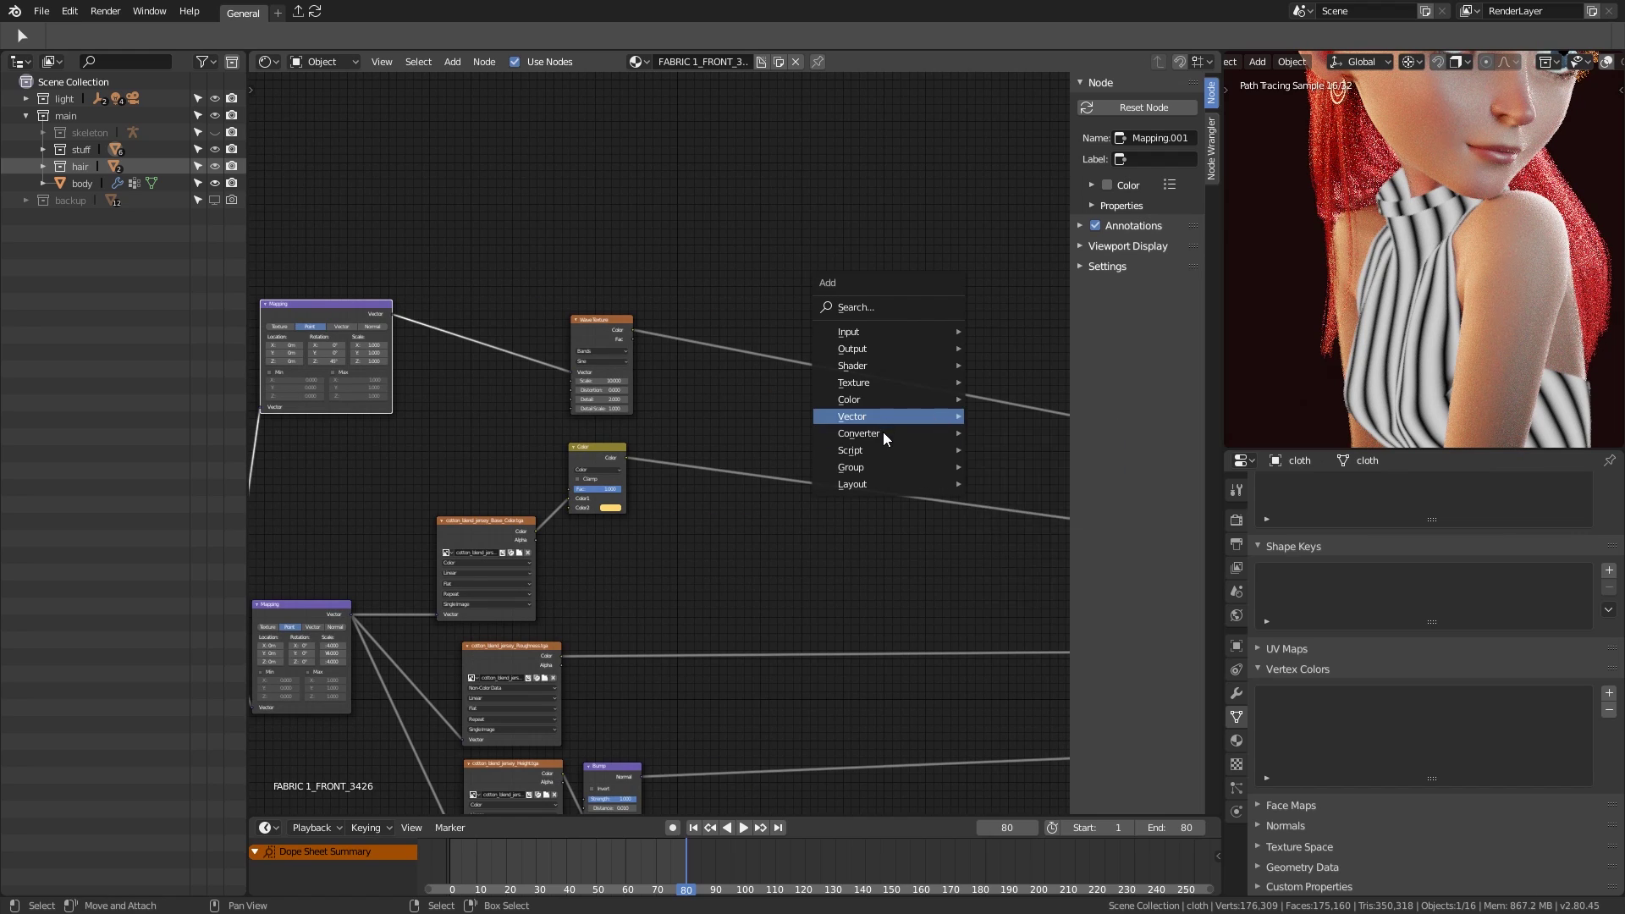
left_click(880, 415)
left_click(844, 339)
key("g")
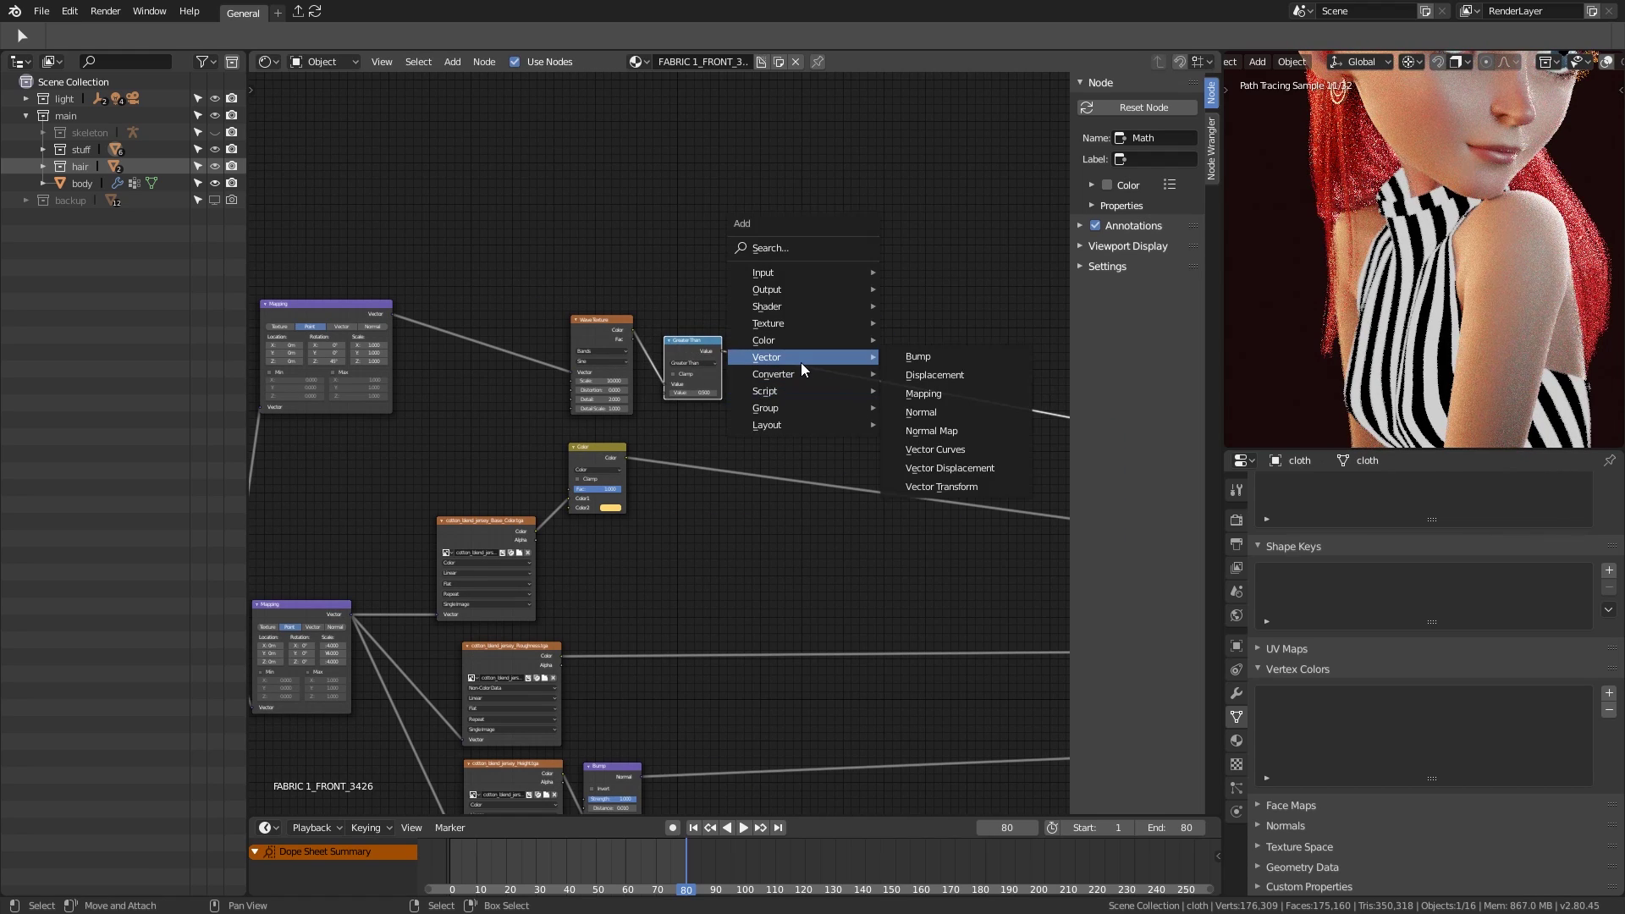
key("Escape")
Step: Move the colour mix node closer to the RGB Curves to make room after the stripe nodes
scroll(803, 369, "down", 1)
mouse_move(618, 523)
left_mouse_down()
mouse_move(574, 518)
mouse_move(588, 513)
left_mouse_up()
left_click_drag(1016, 391, 685, 508)
middle_click_drag(683, 516, 842, 596)
left_click_drag(841, 597, 933, 584)
scroll(934, 583, "up", 1)
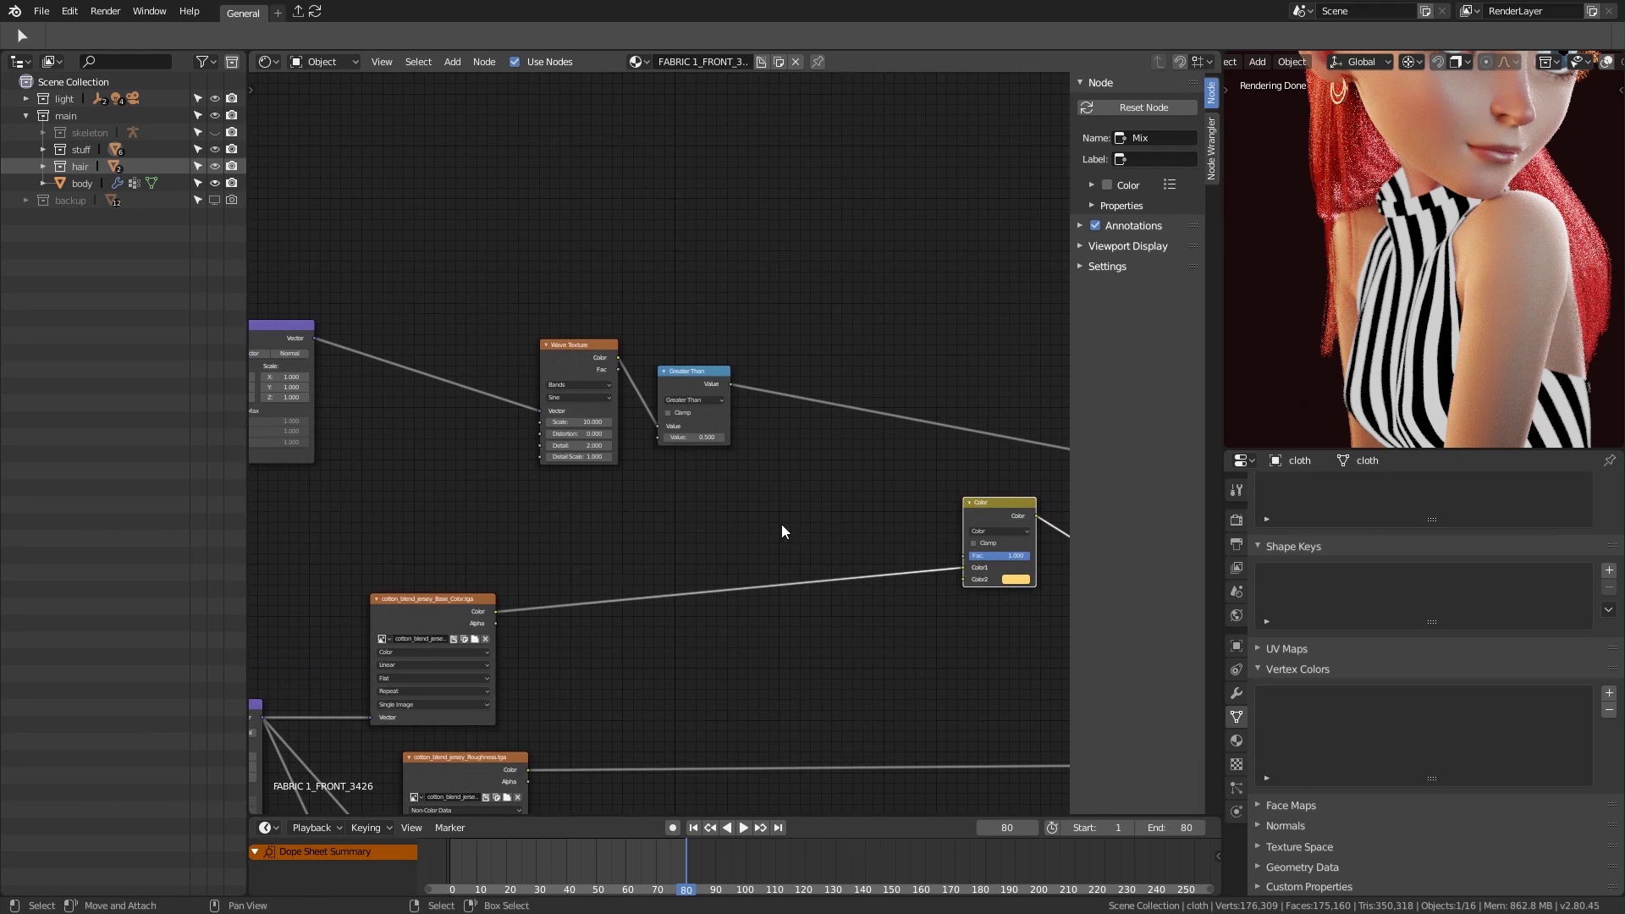
Step: Duplicate the mix node, drive the copy's Fac with Greater Than, and link its colour into the original's Color2
key("shift+d")
left_click(610, 488)
left_click_drag(864, 470, 972, 580)
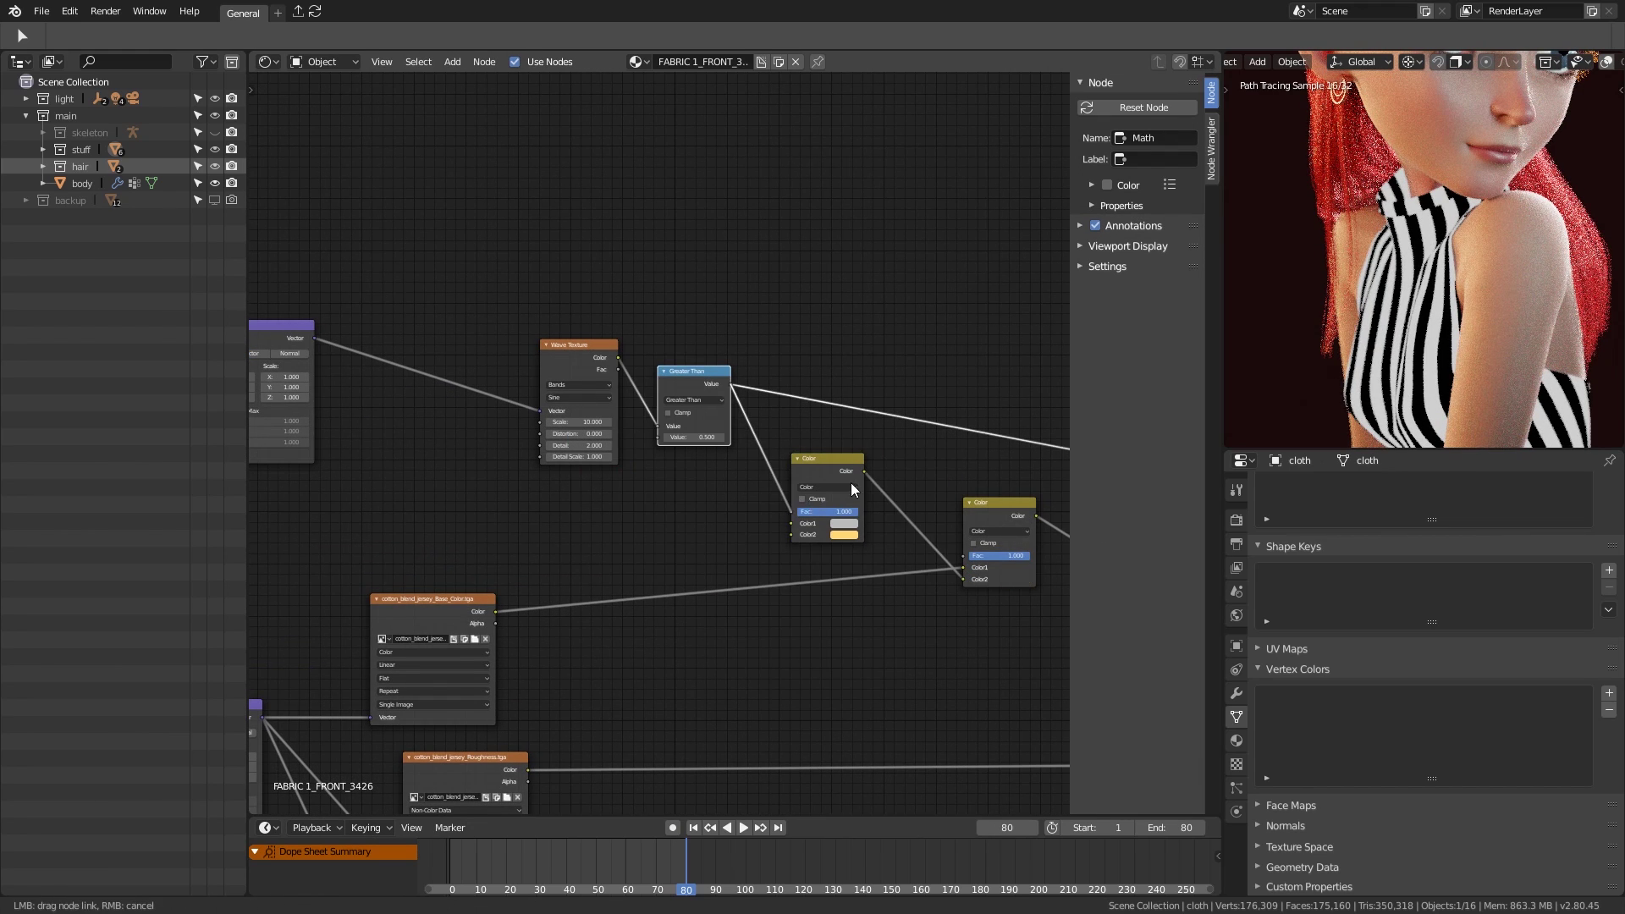
left_click(719, 423)
middle_click_drag(853, 489, 936, 490)
Step: Set the stripe mix node's Color1 to a near-neutral light grey with a saturation of 0.01
scroll(936, 491, "up", 2)
left_click(732, 508)
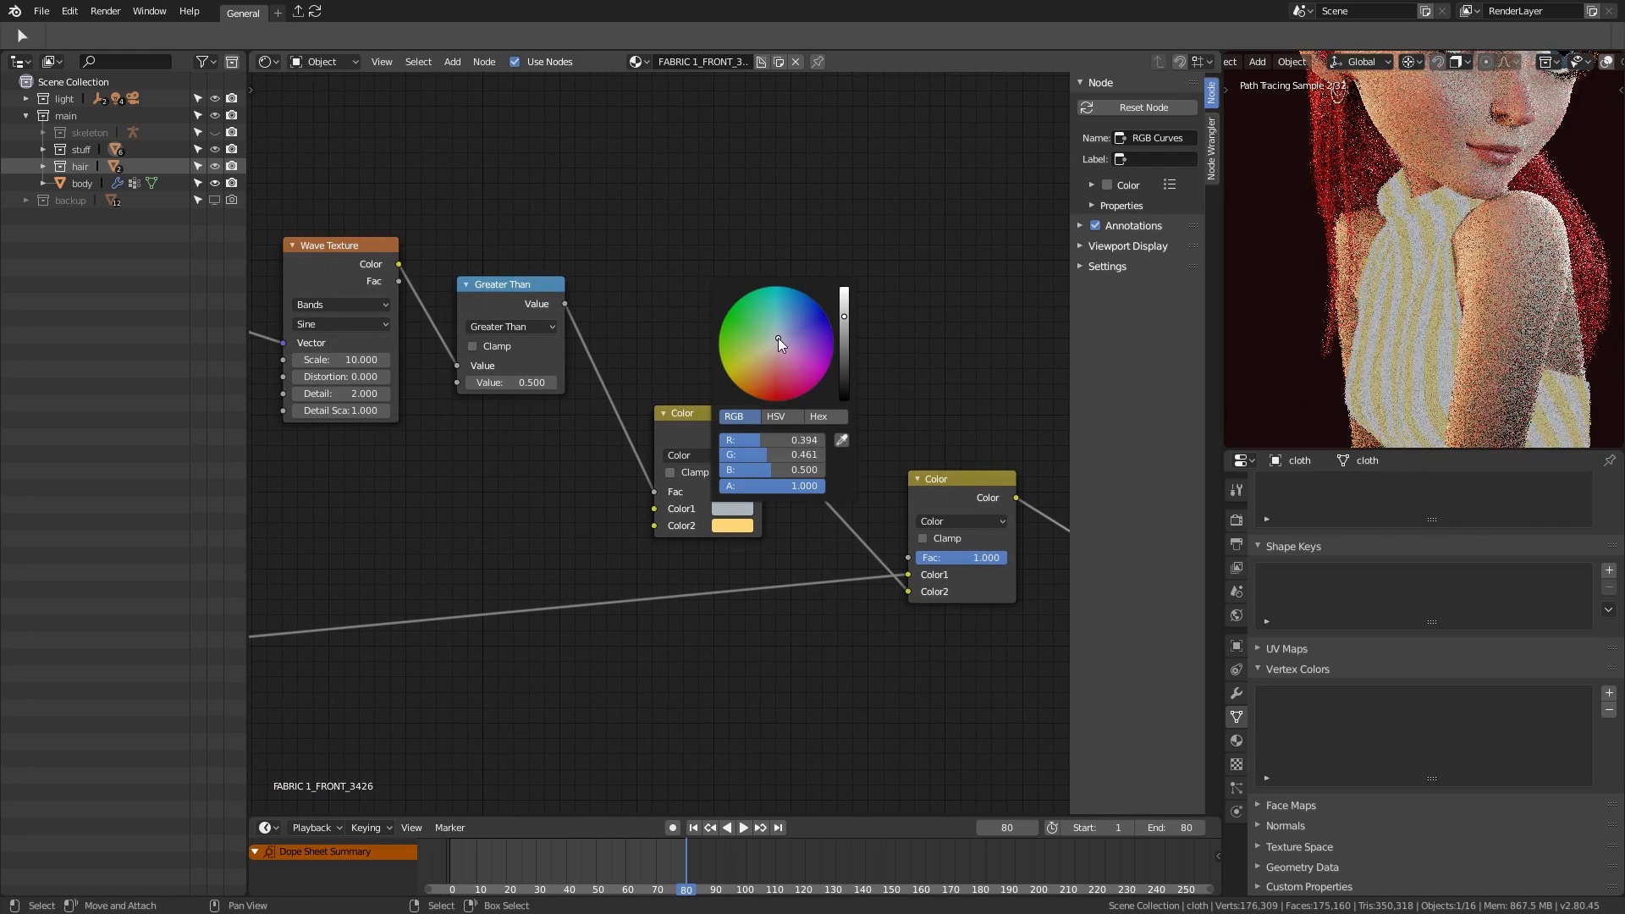
left_click(733, 508)
left_click(771, 460)
type(".01")
key("Return")
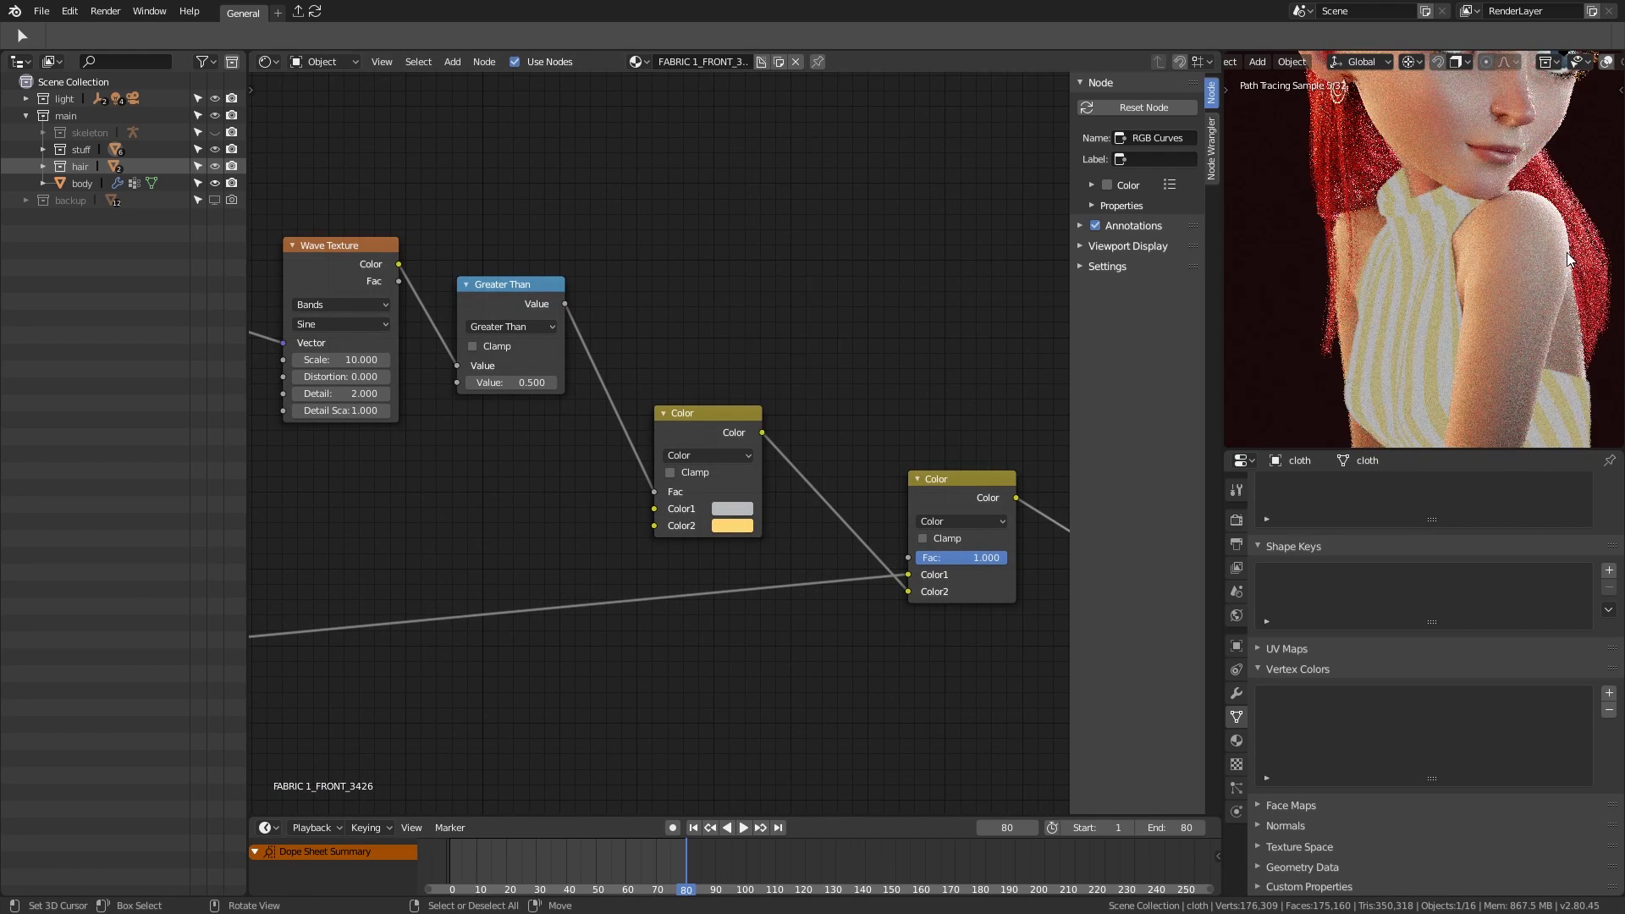
Step: Save the file main.blend
scroll(1430, 254, "down", 4)
scroll(763, 501, "down", 2)
middle_click_drag(1049, 508, 763, 501)
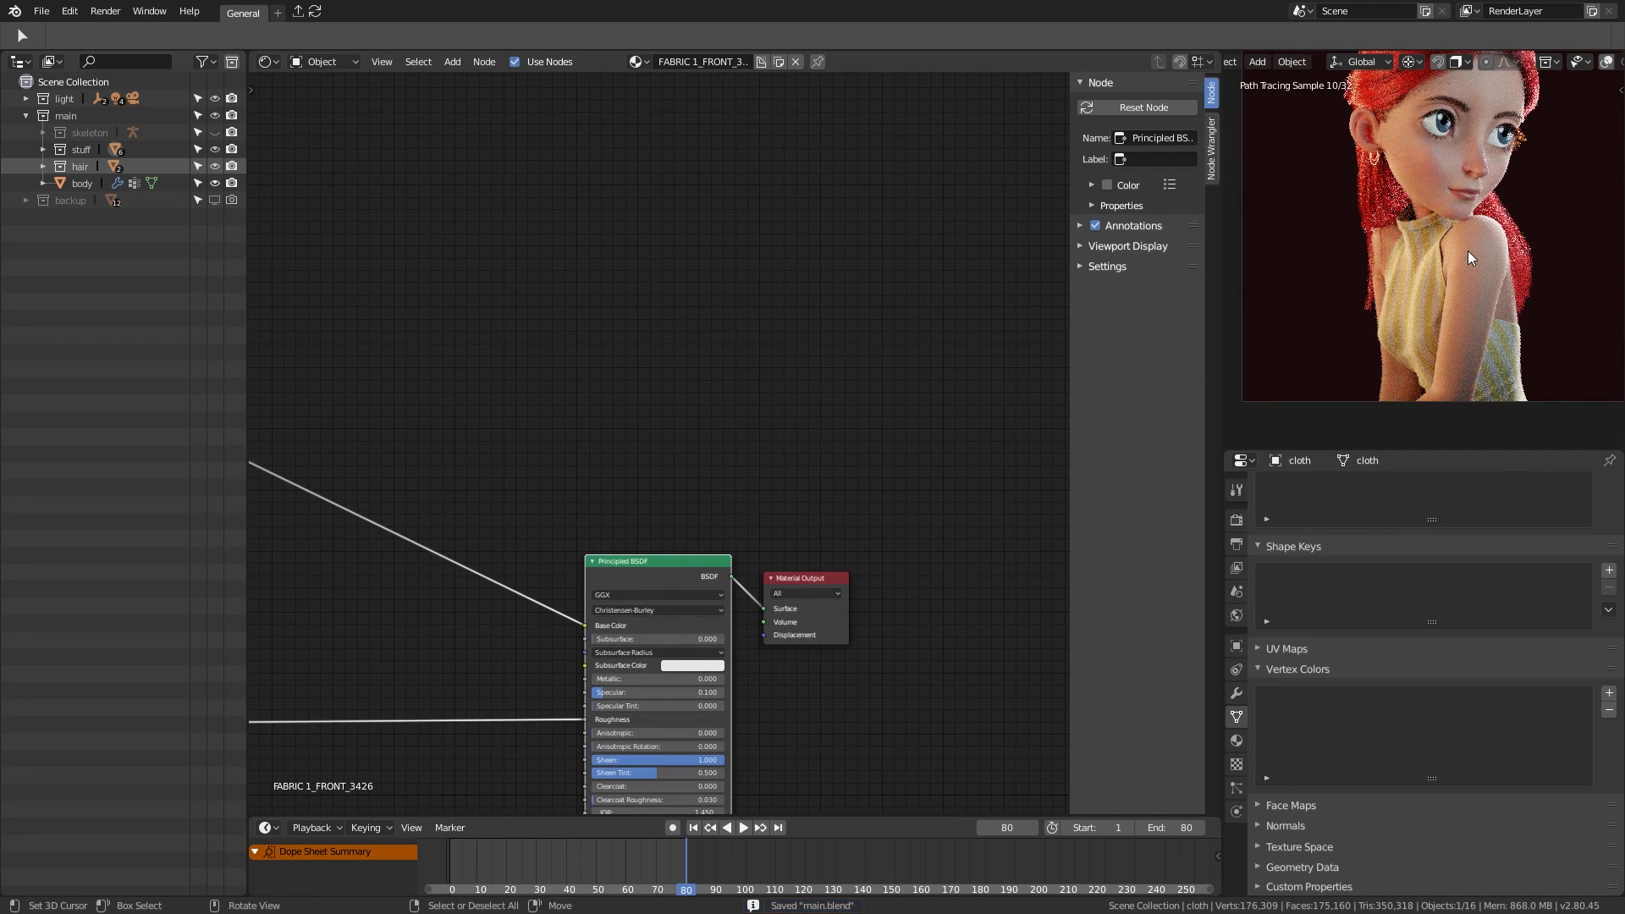
Step: Try a Z rotation of 90° on the stripe pattern's Mapping node and undo it
middle_click_drag(665, 445, 1135, 479)
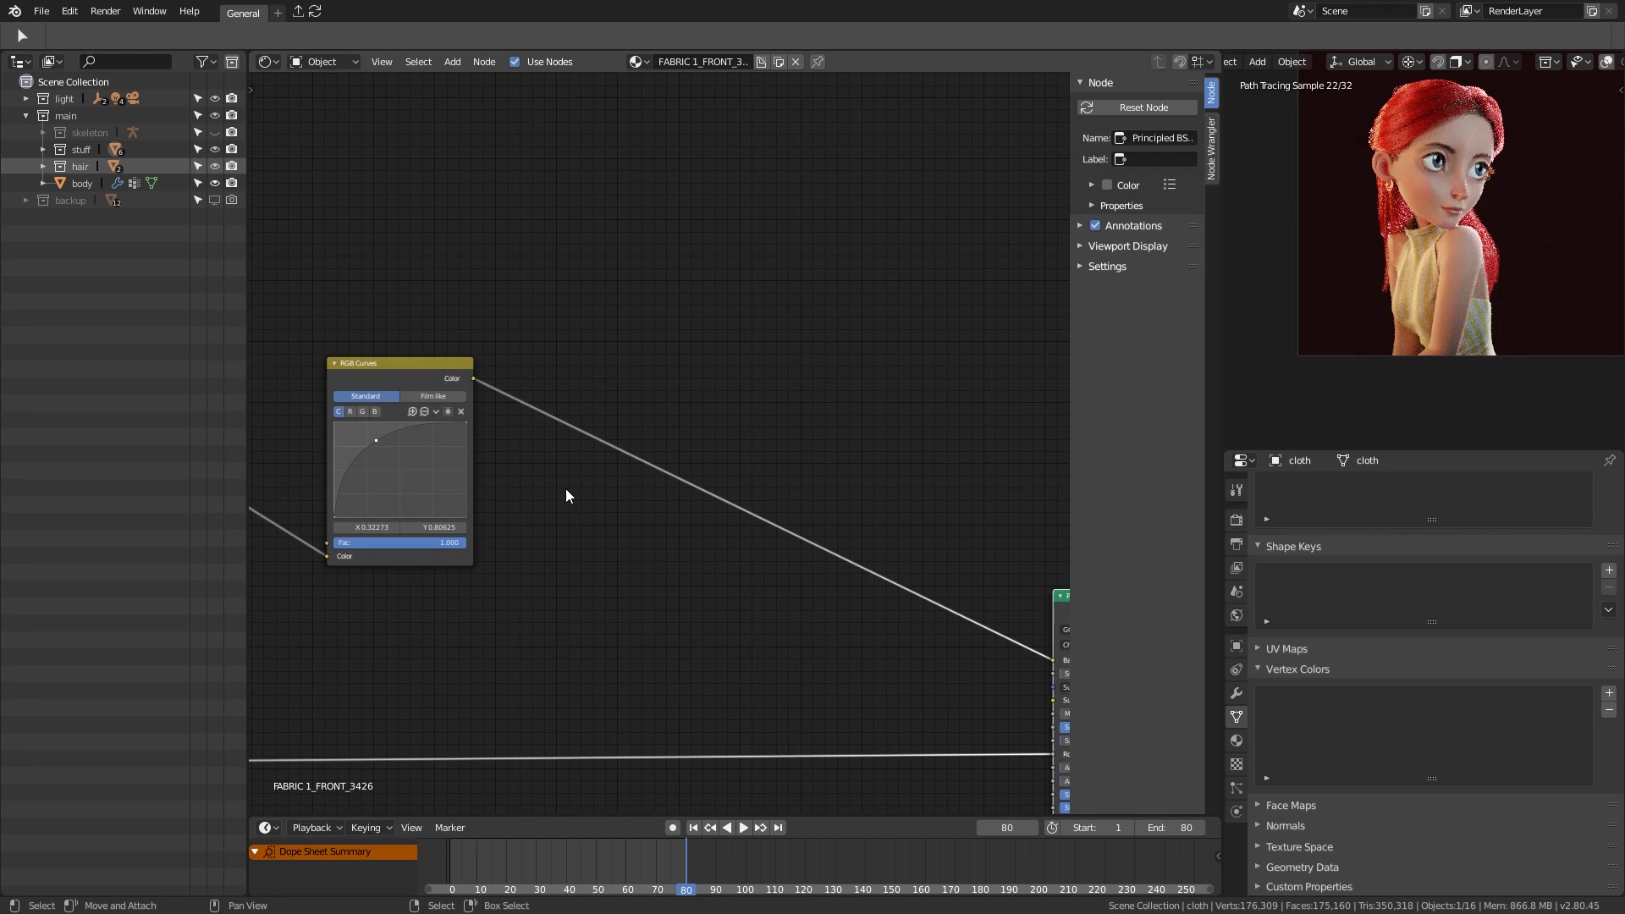
middle_click_drag(566, 495, 855, 435)
middle_click_drag(355, 423, 458, 421)
left_click(458, 421)
type("90")
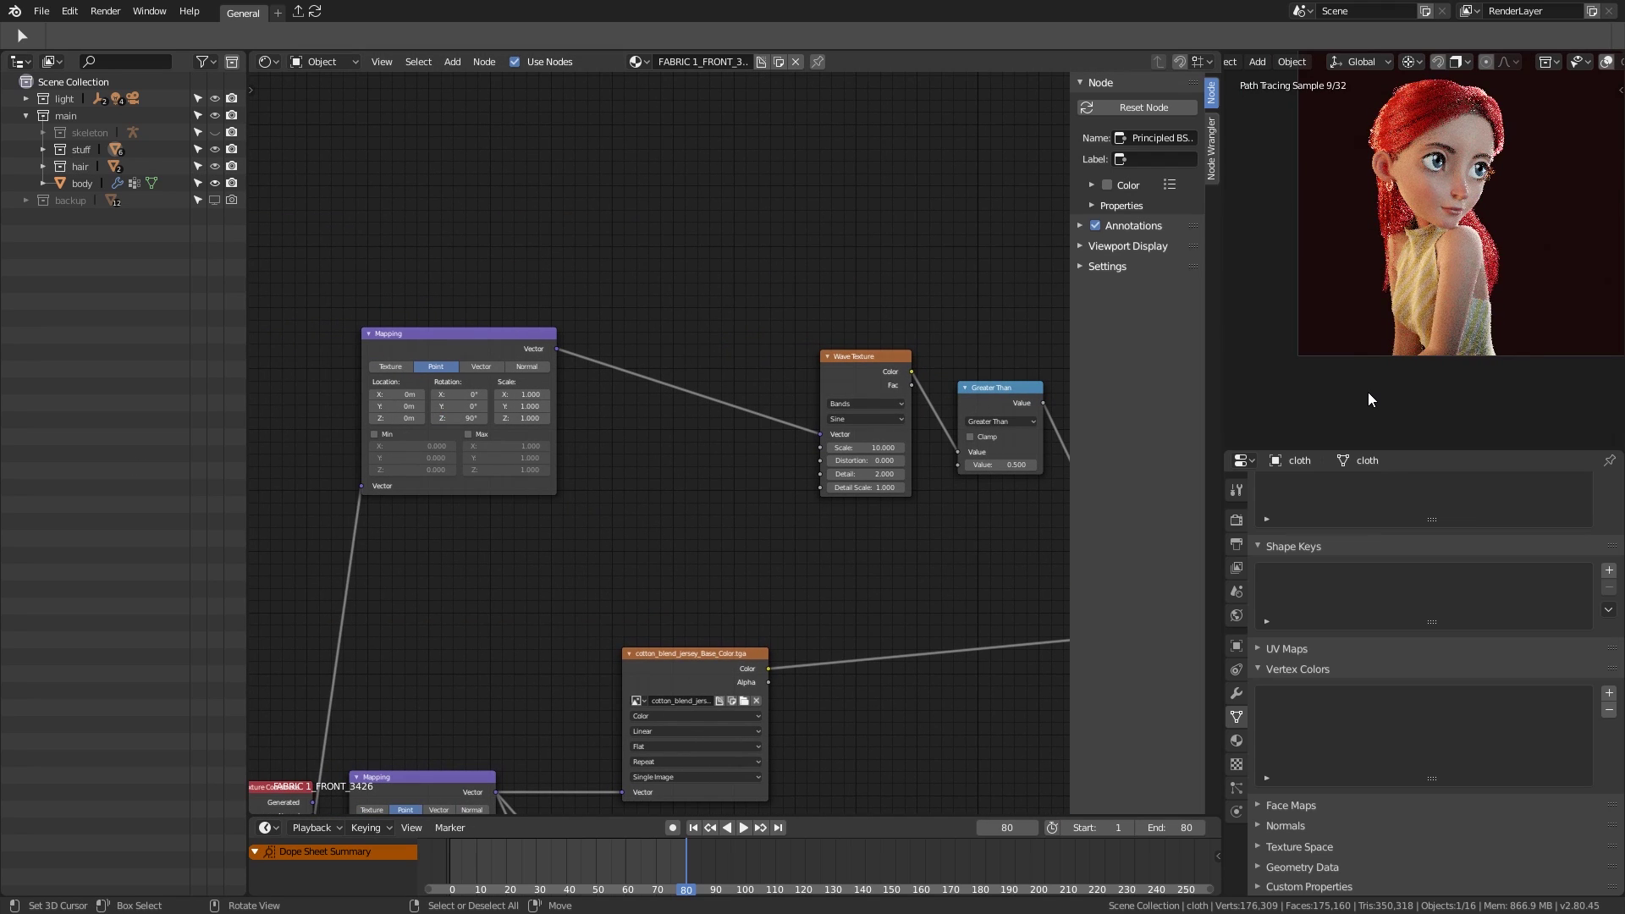
key("ctrl+z")
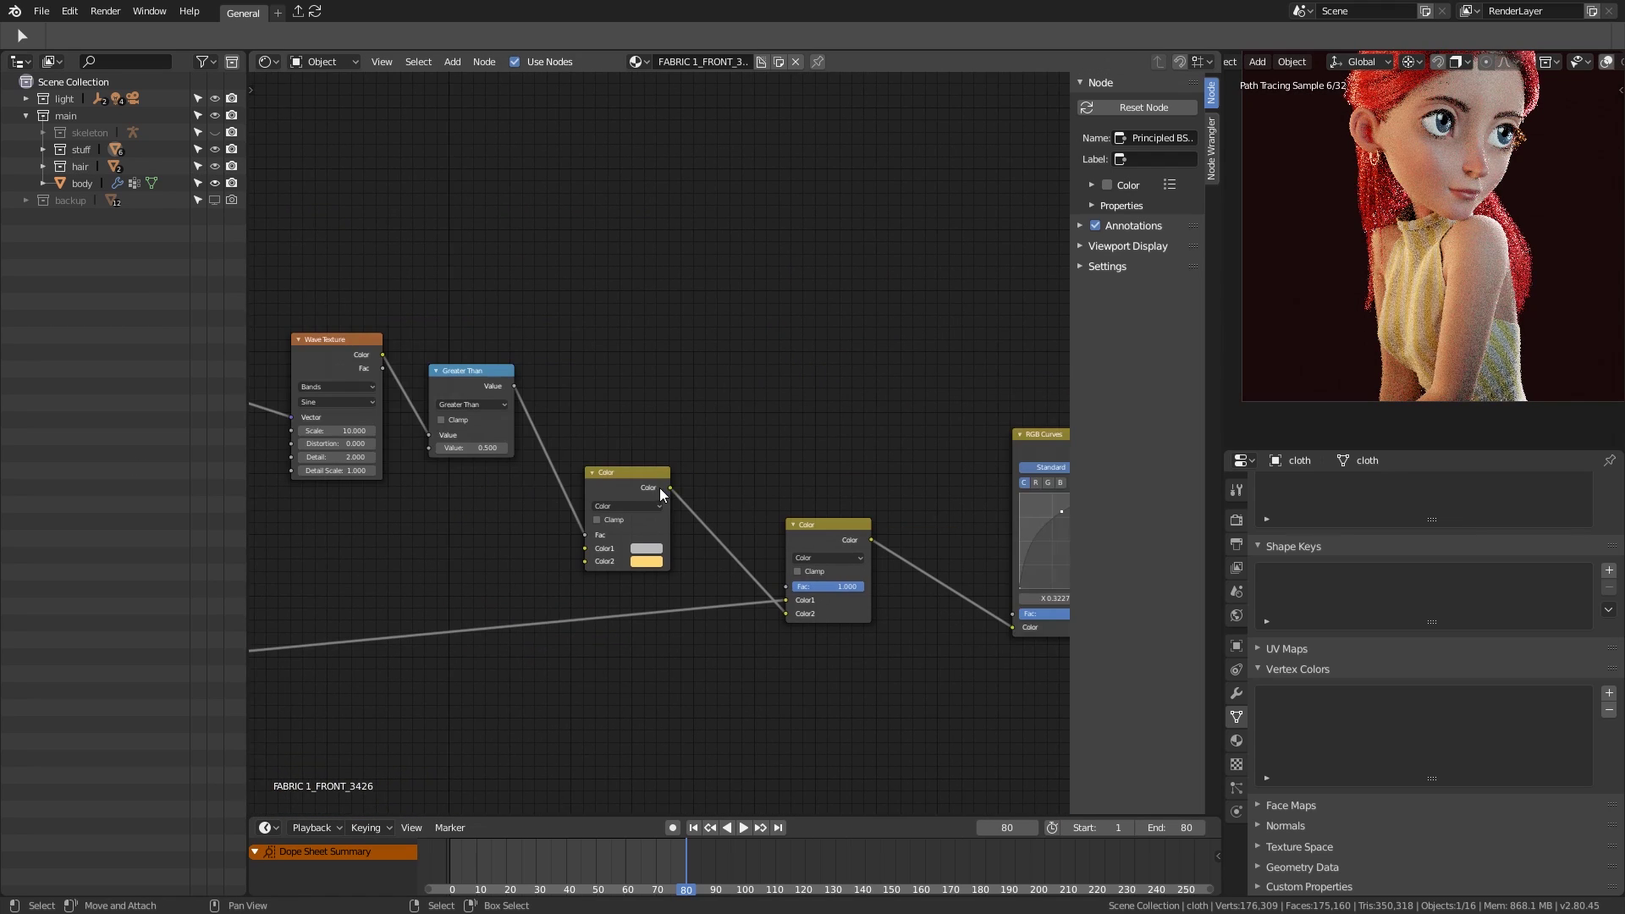
Step: Rearrange the two colour mix nodes below the stripe nodes and bring the RGB Curves node closer to them
left_click_drag(580, 568, 602, 569)
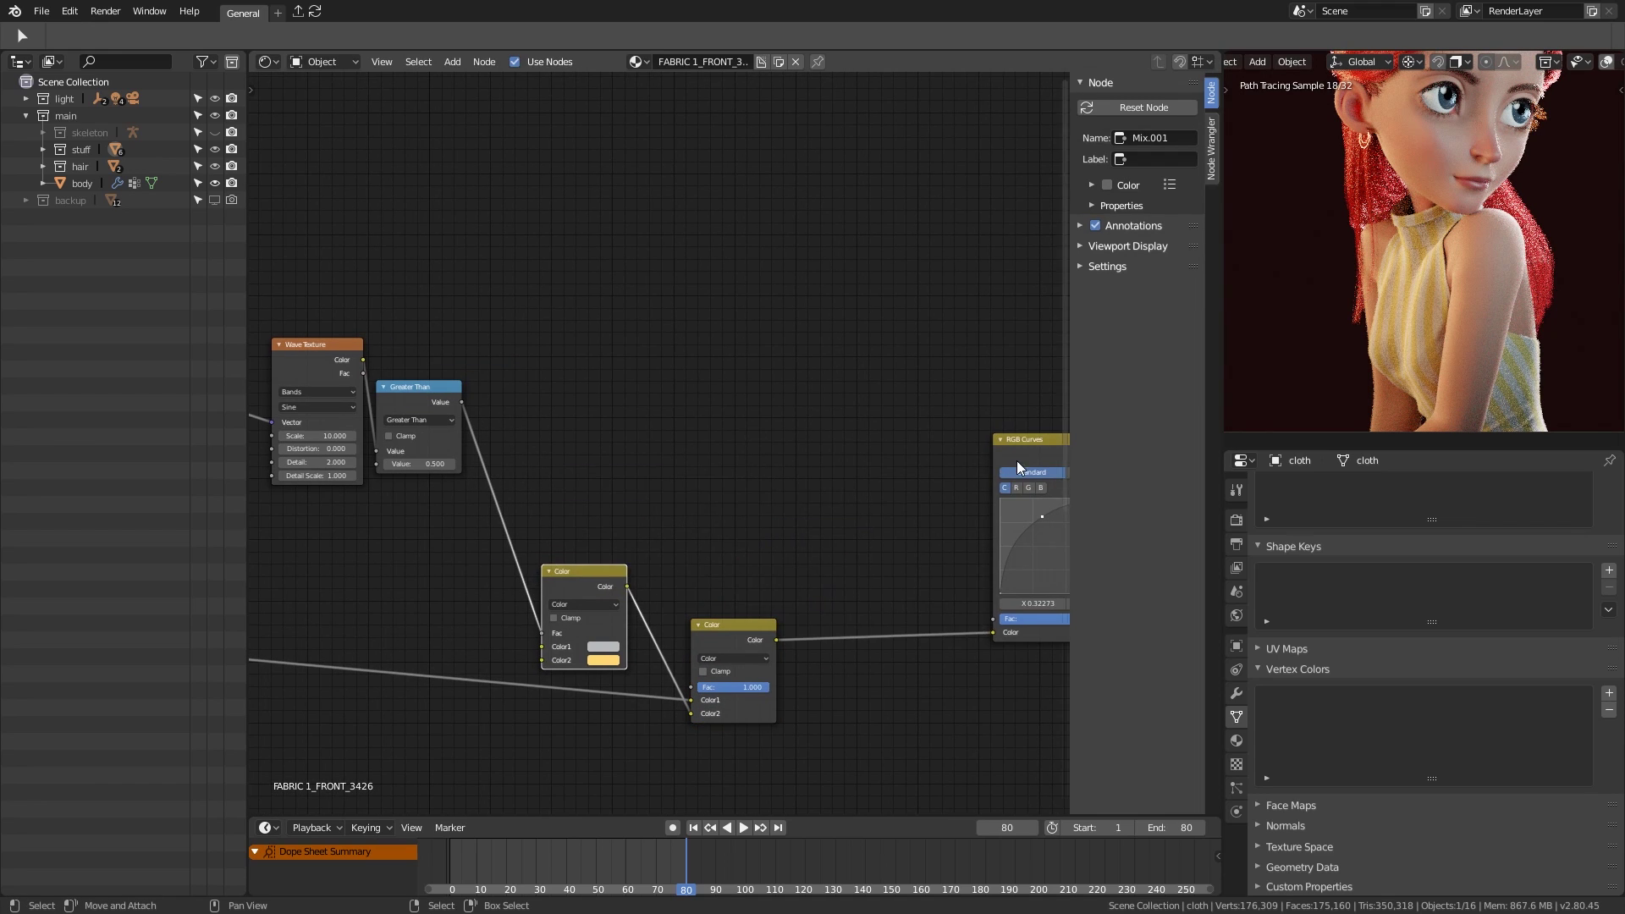
left_click_drag(1015, 439, 814, 410)
Step: Try the Less Than comparison, return to Greater Than, and swap the stripe mix's colours to yellow in Color1 and grey in Color2
middle_click_drag(430, 447, 557, 480)
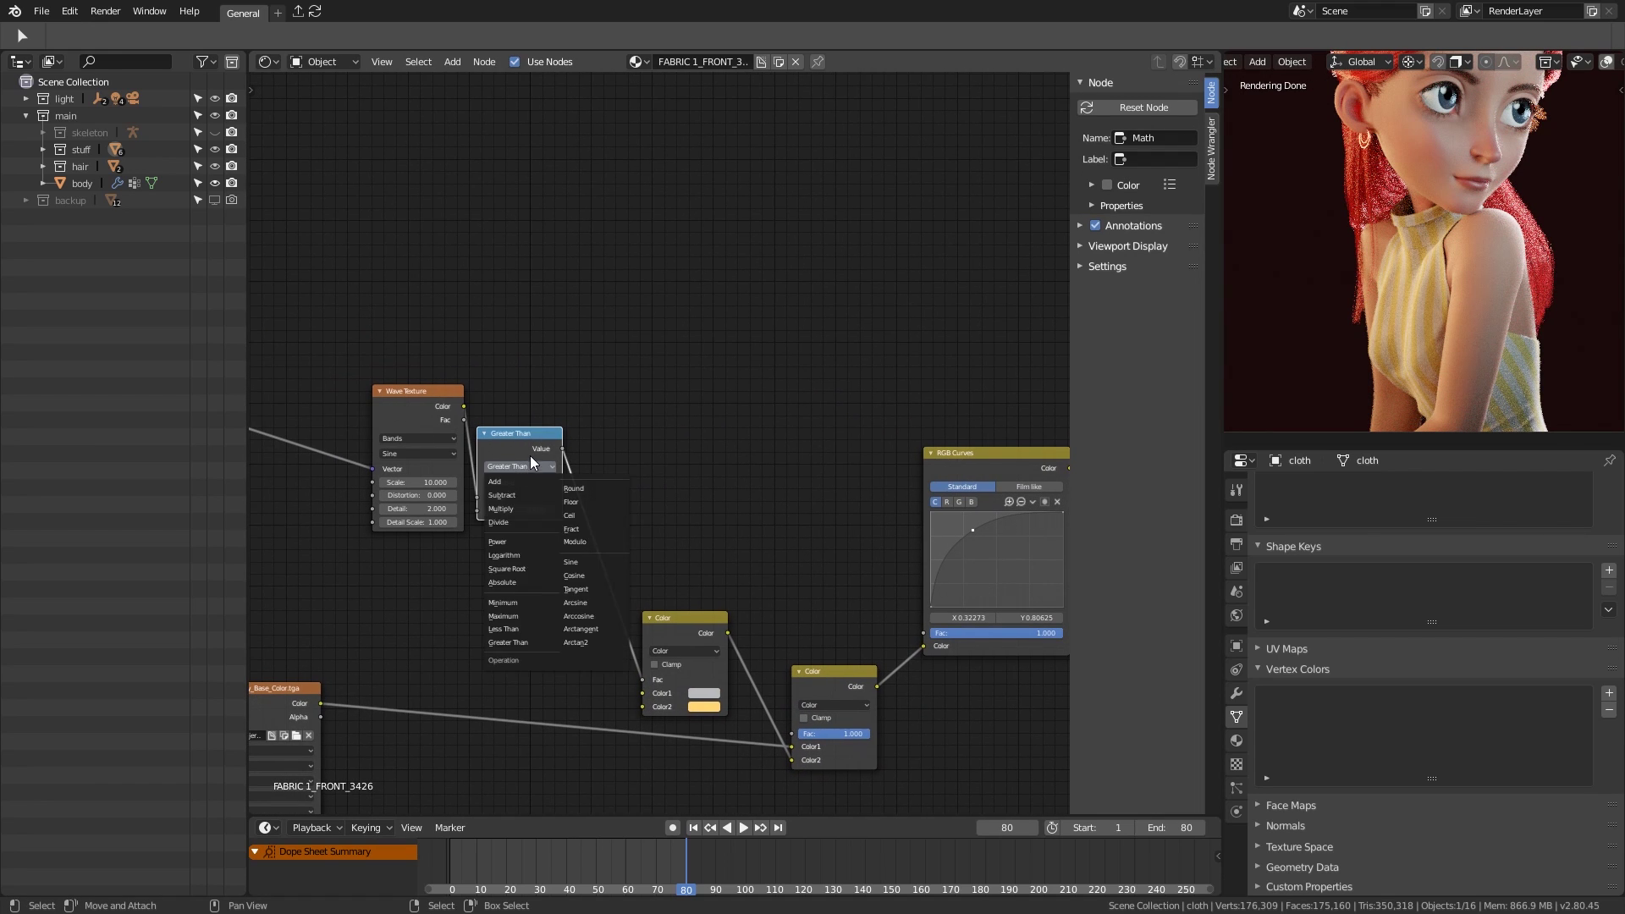
left_click(504, 628)
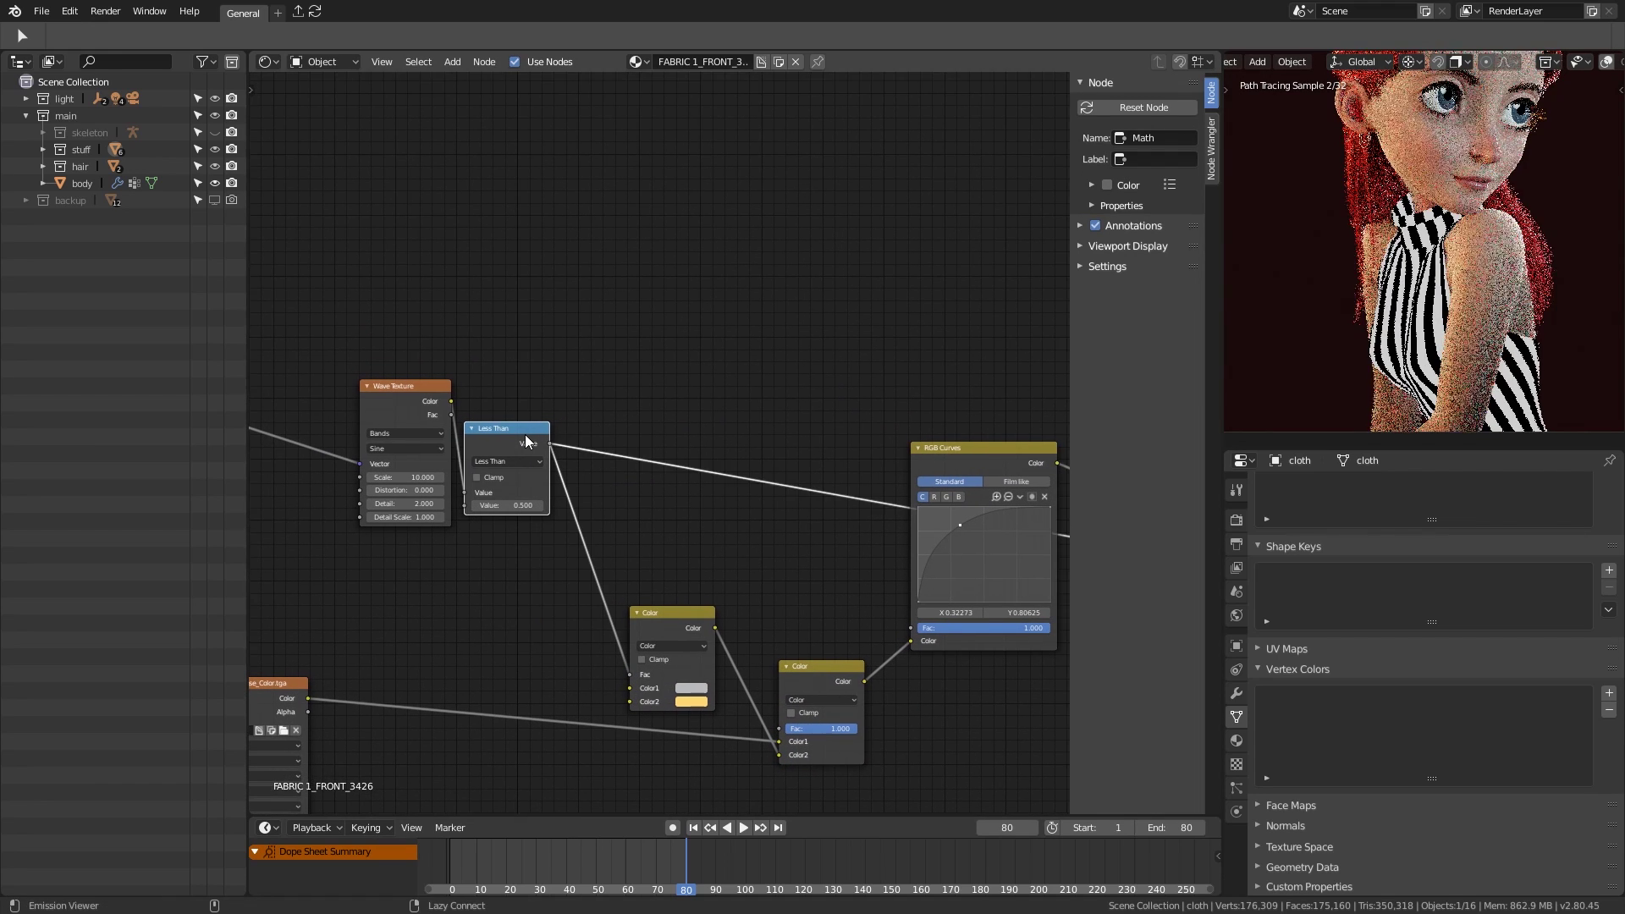
middle_click_drag(524, 434, 720, 636, "ctrl")
right_click_drag(802, 640, 840, 643, "ctrl")
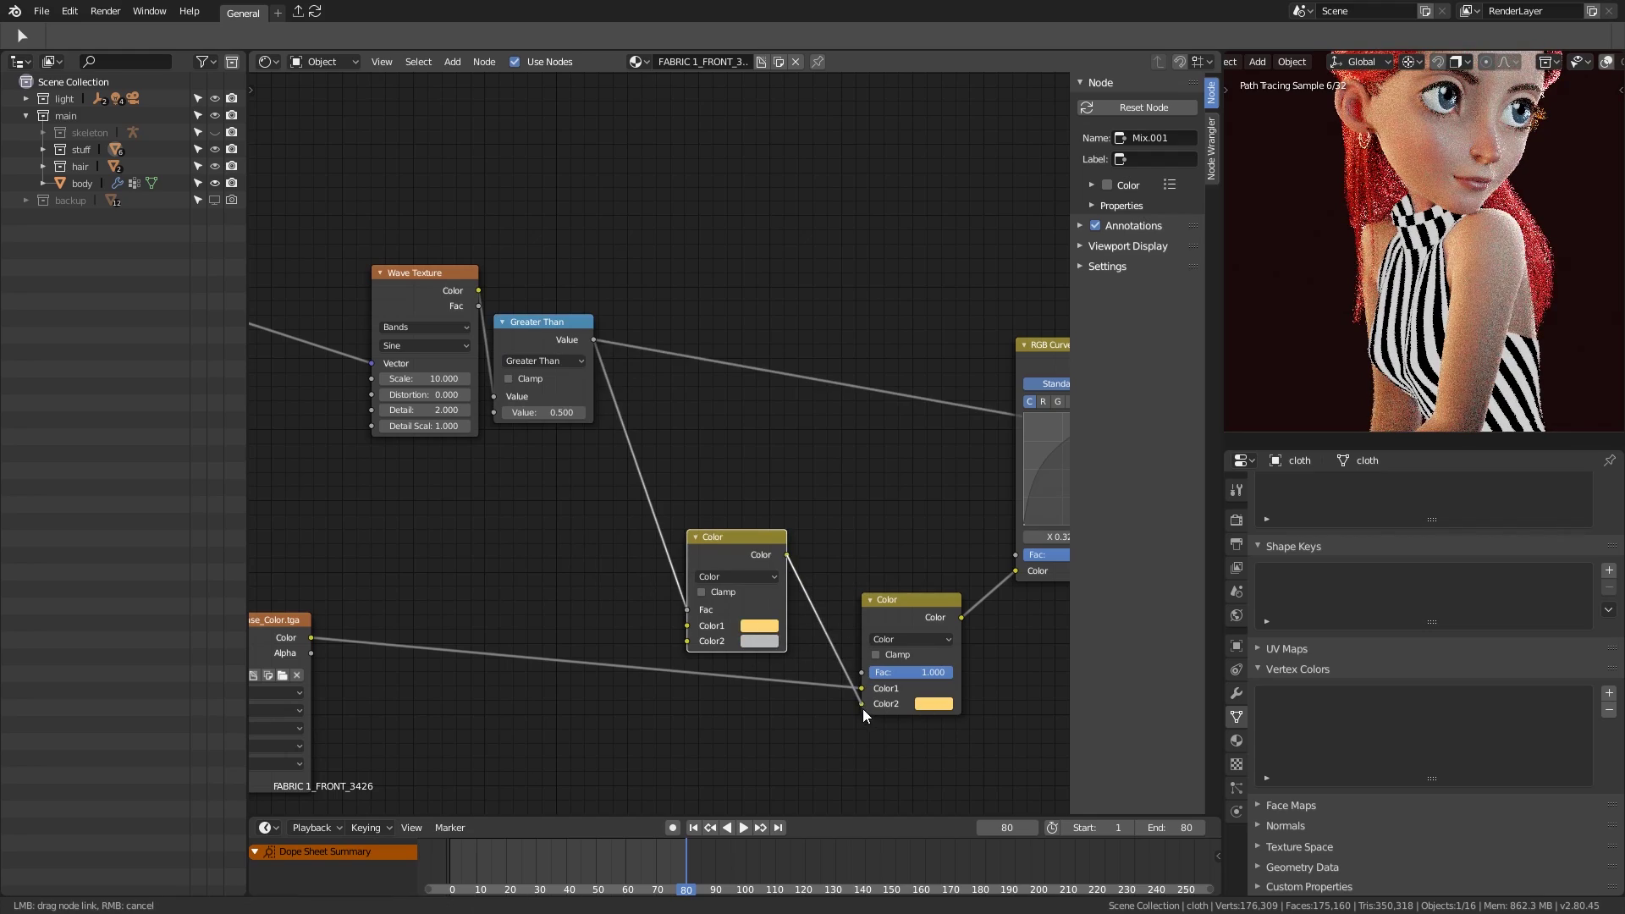
left_click_drag(861, 708, 862, 704)
Step: Duplicate the RGB Curves node, keeping one after the final colour mix and feeding Greater Than into the other
left_click(1041, 346)
key("shift+d")
left_click(836, 523)
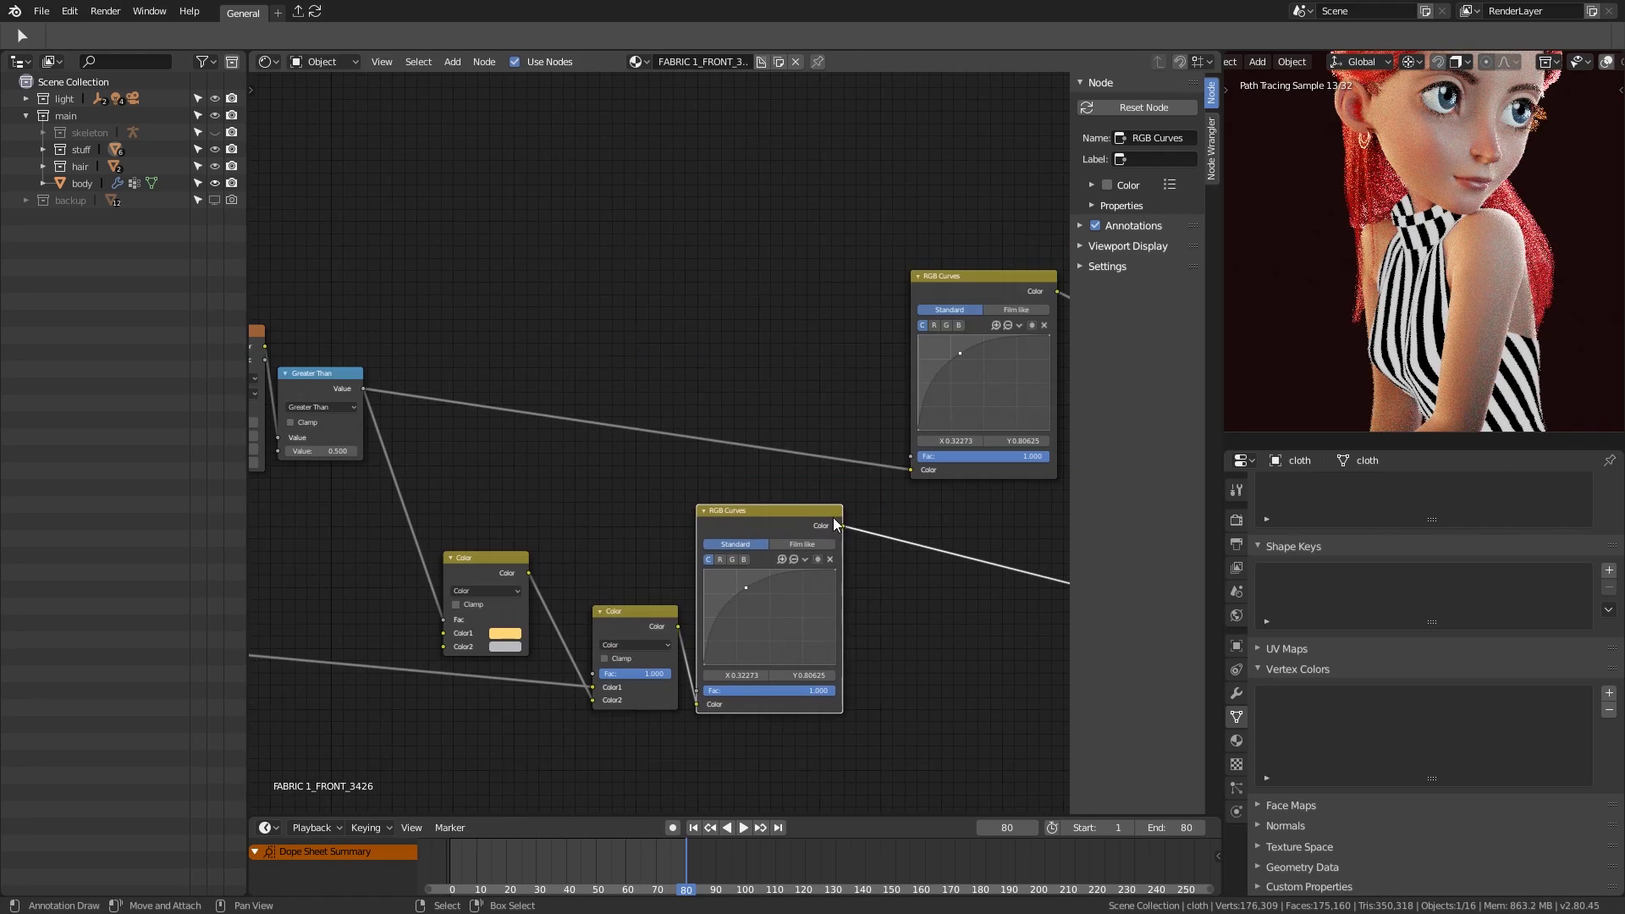
Step: Feed the lower RGB Curves node's colour into the upper one and flatten the upper curve to about X 0.42, Y 0.64
left_click_drag(843, 526, 910, 470)
middle_click_drag(750, 420, 650, 443)
left_click_drag(859, 376, 871, 391)
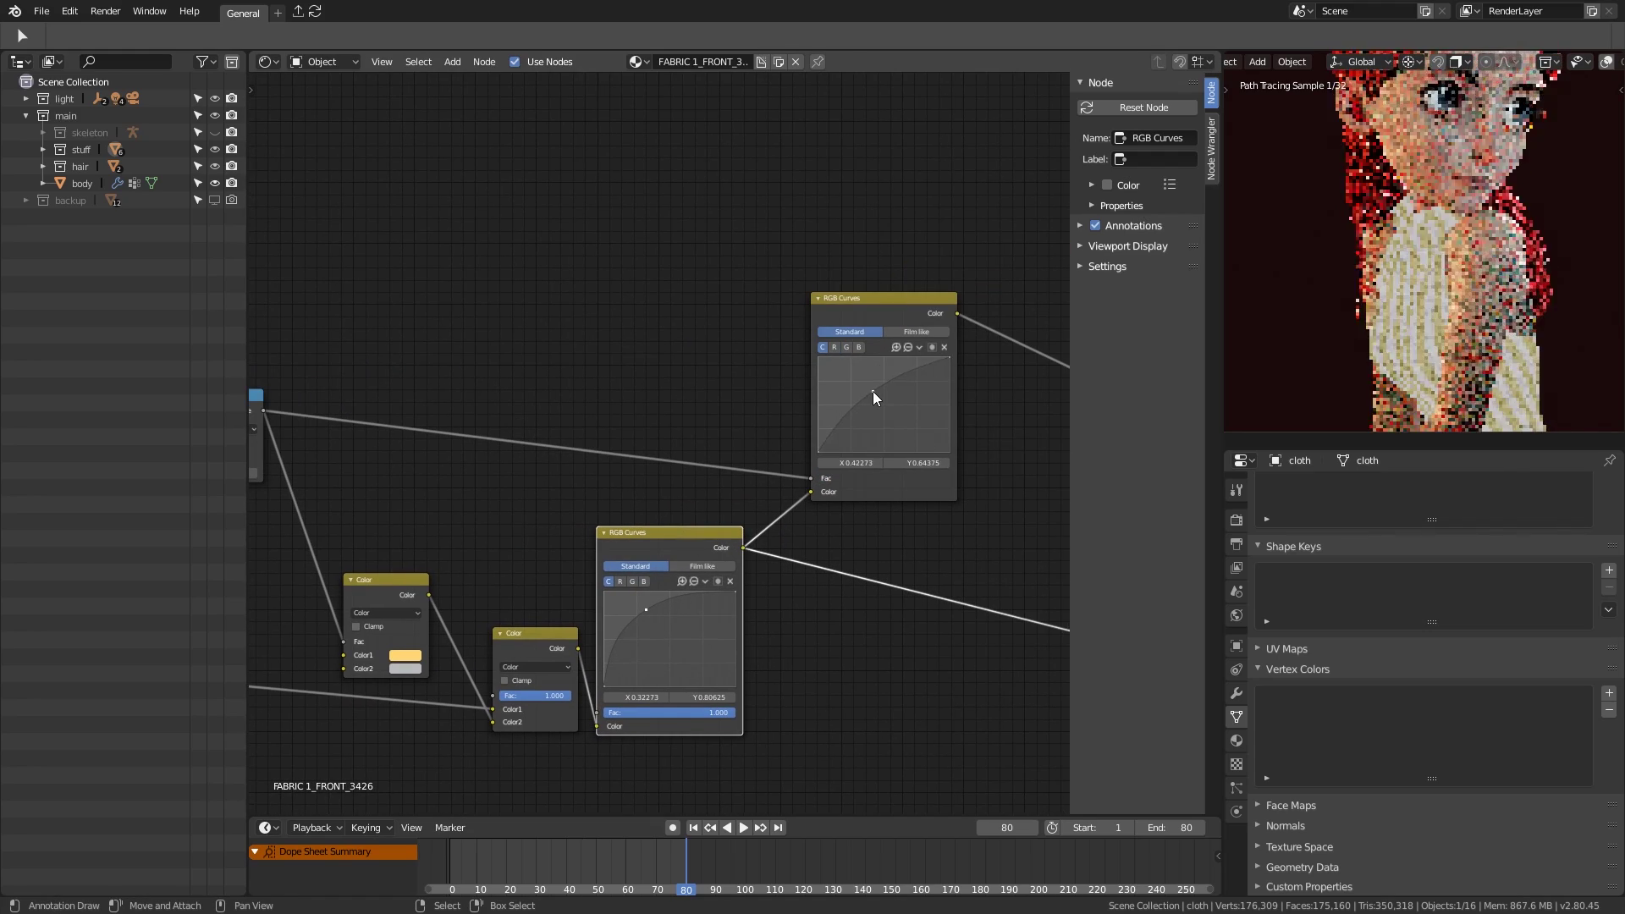
Step: Shift the curve point of the RGB Curves node after the final colour mix to about X 0.43, Y 0.82
left_click(649, 547)
scroll(726, 505, "up", 2)
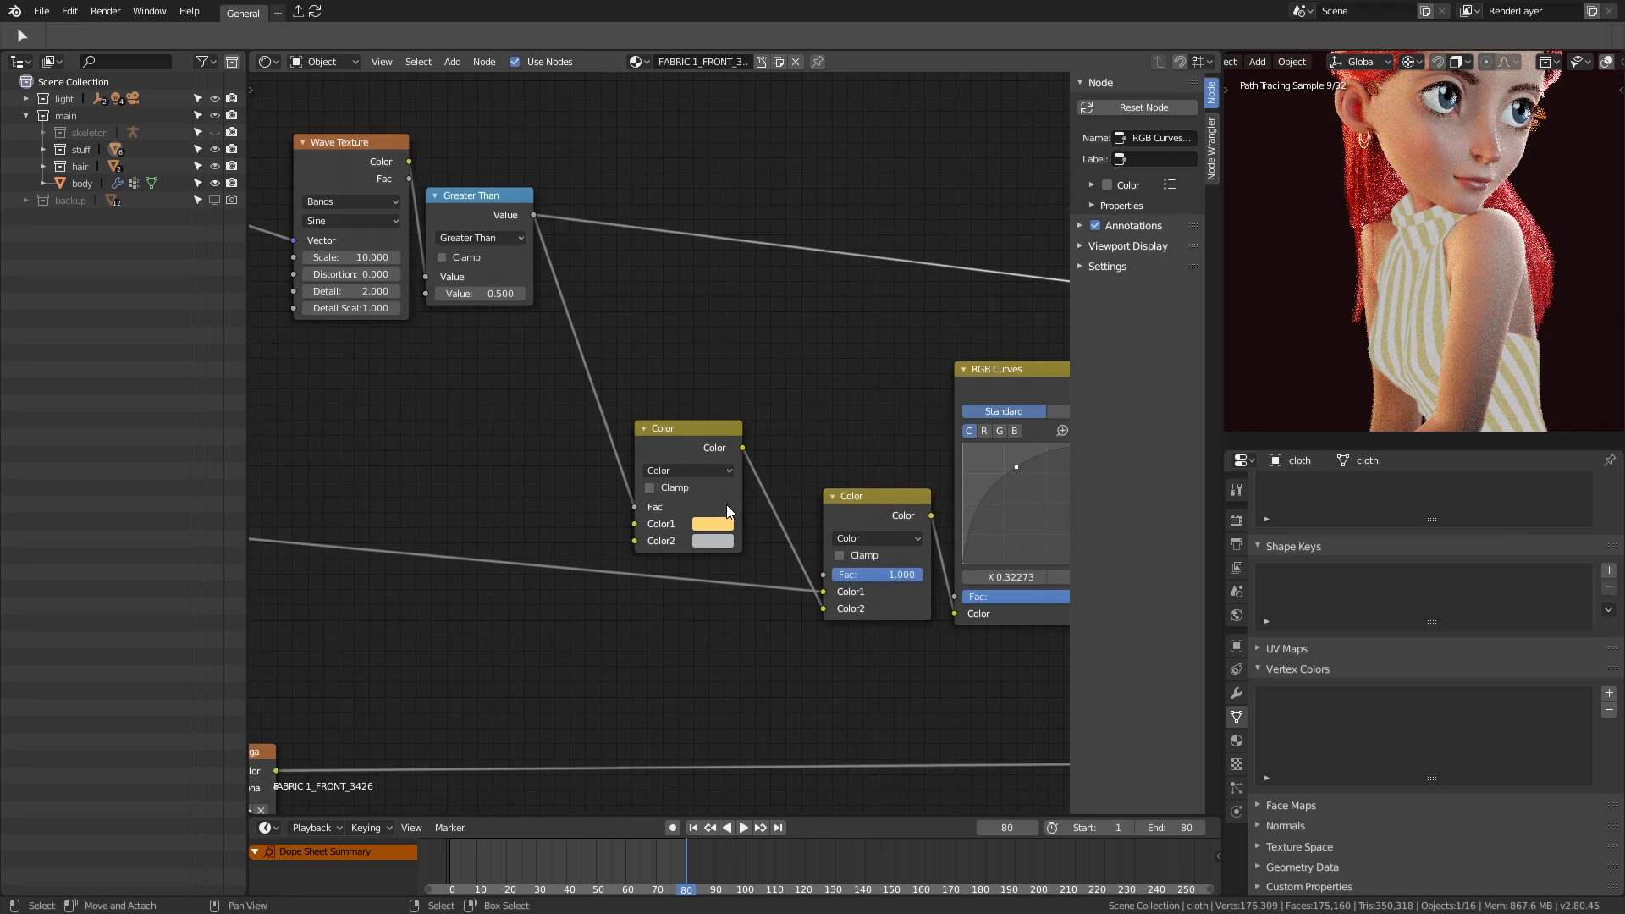
left_click(845, 501)
middle_click_drag(845, 501, 734, 514)
mouse_move(896, 494)
left_mouse_down()
mouse_move(922, 476)
mouse_move(891, 525)
mouse_move(923, 481)
left_mouse_up()
scroll(592, 457, "down", 1)
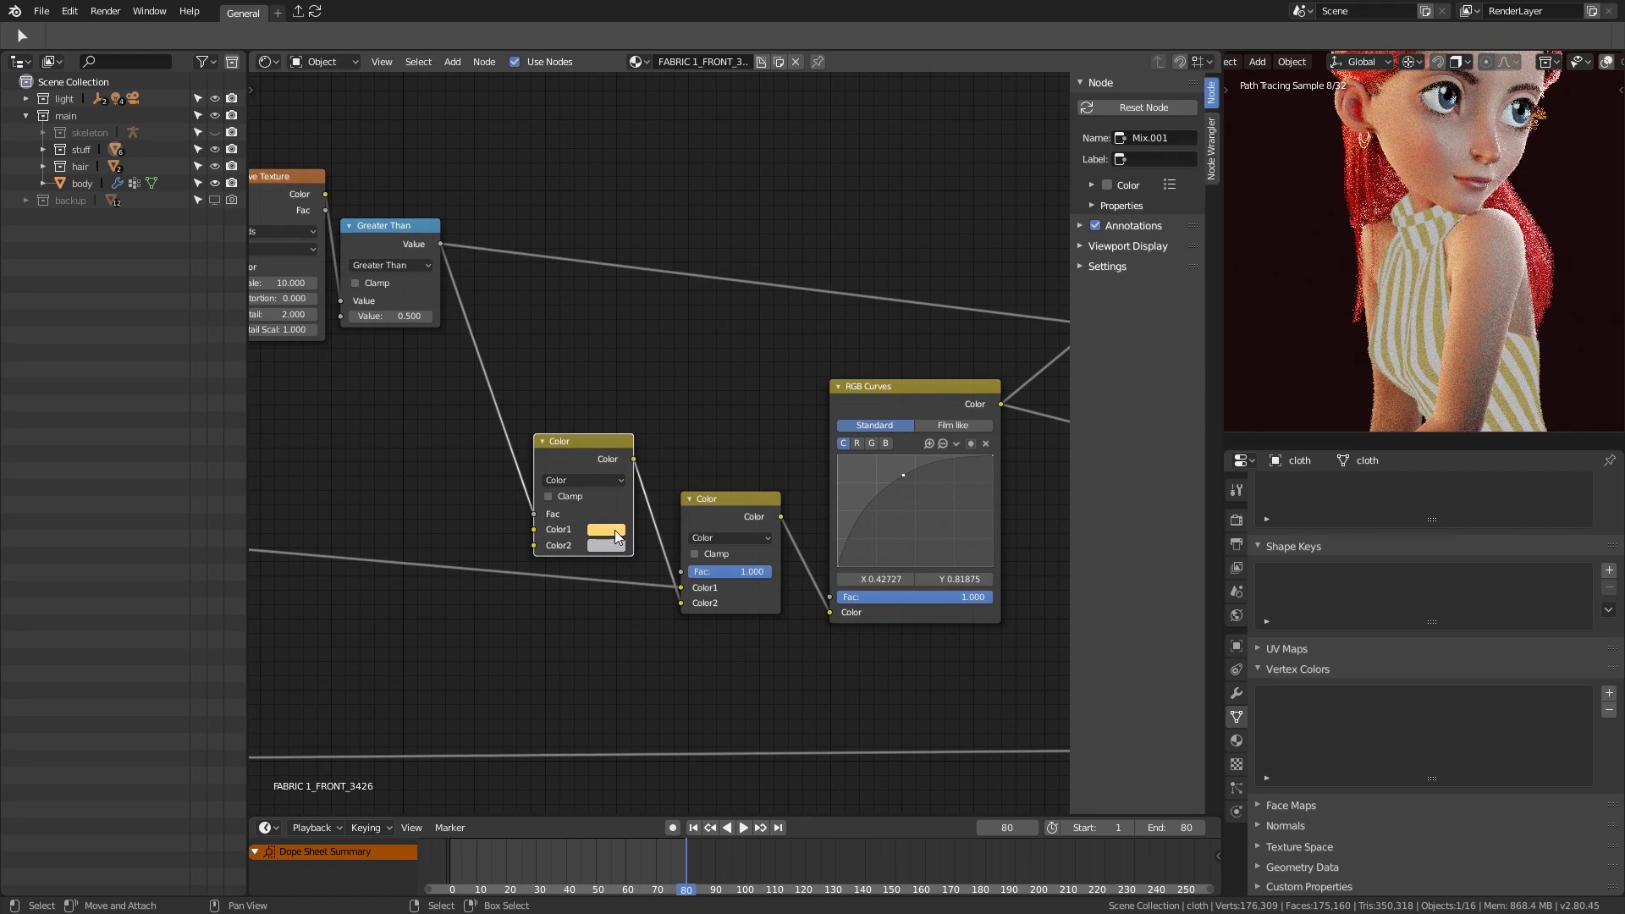
left_click_drag(897, 378, 883, 414)
Step: Insert a Hue Saturation Value node between the two RGB Curves nodes and set its saturation to 1.150
scroll(762, 423, "down", 1)
middle_click_drag(931, 381, 414, 407)
key("shift+a")
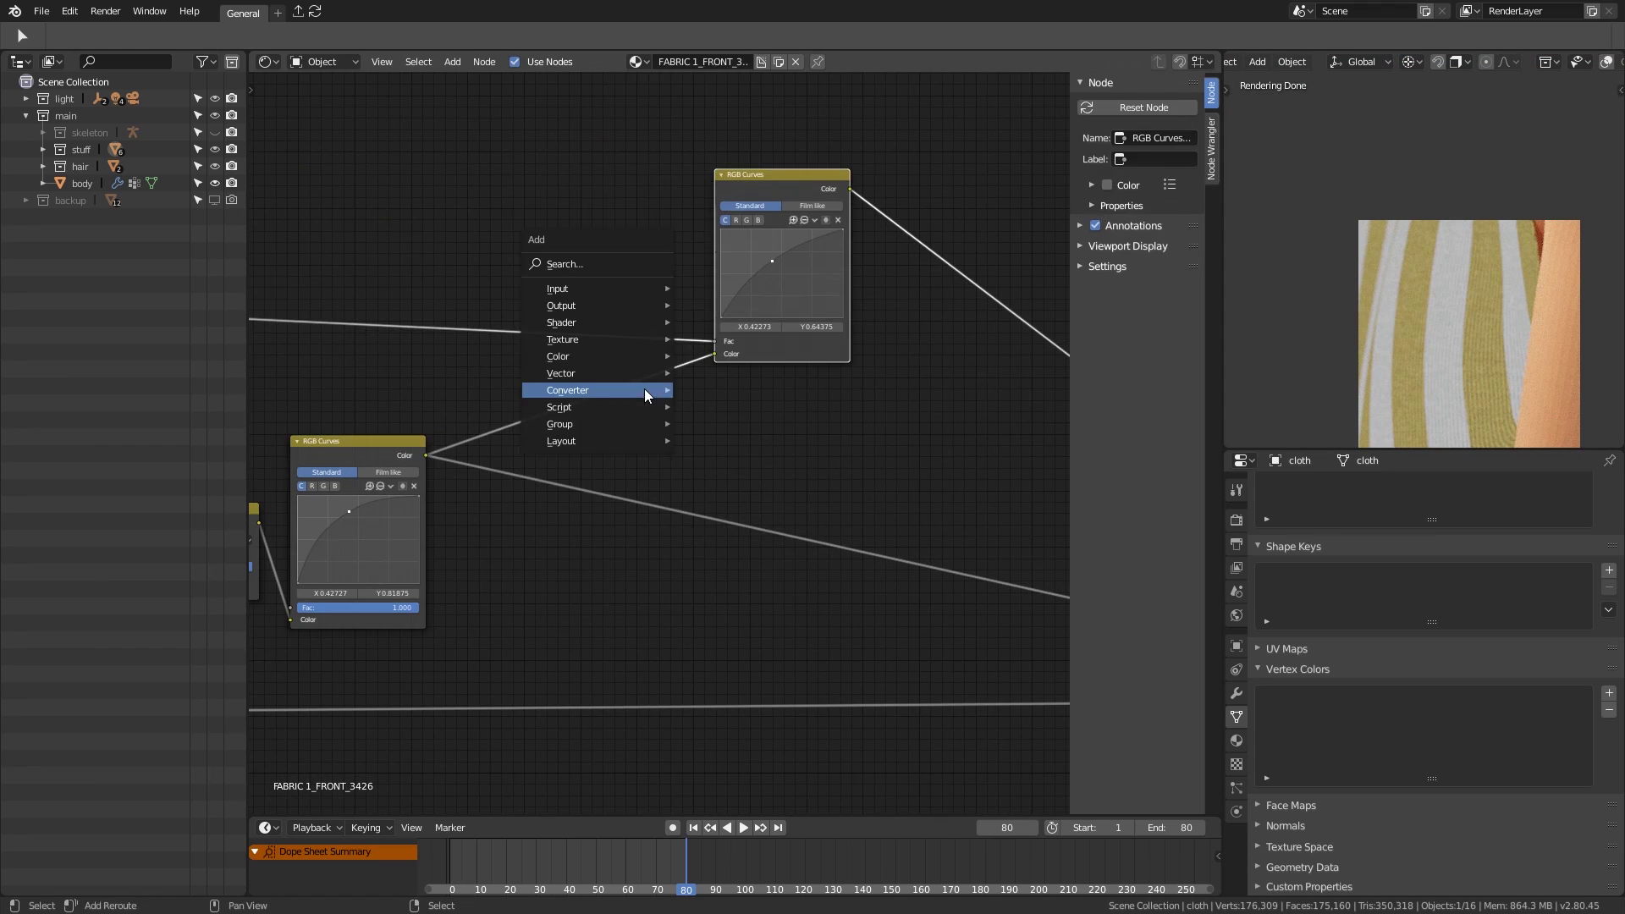
left_click(652, 389)
left_click(534, 406)
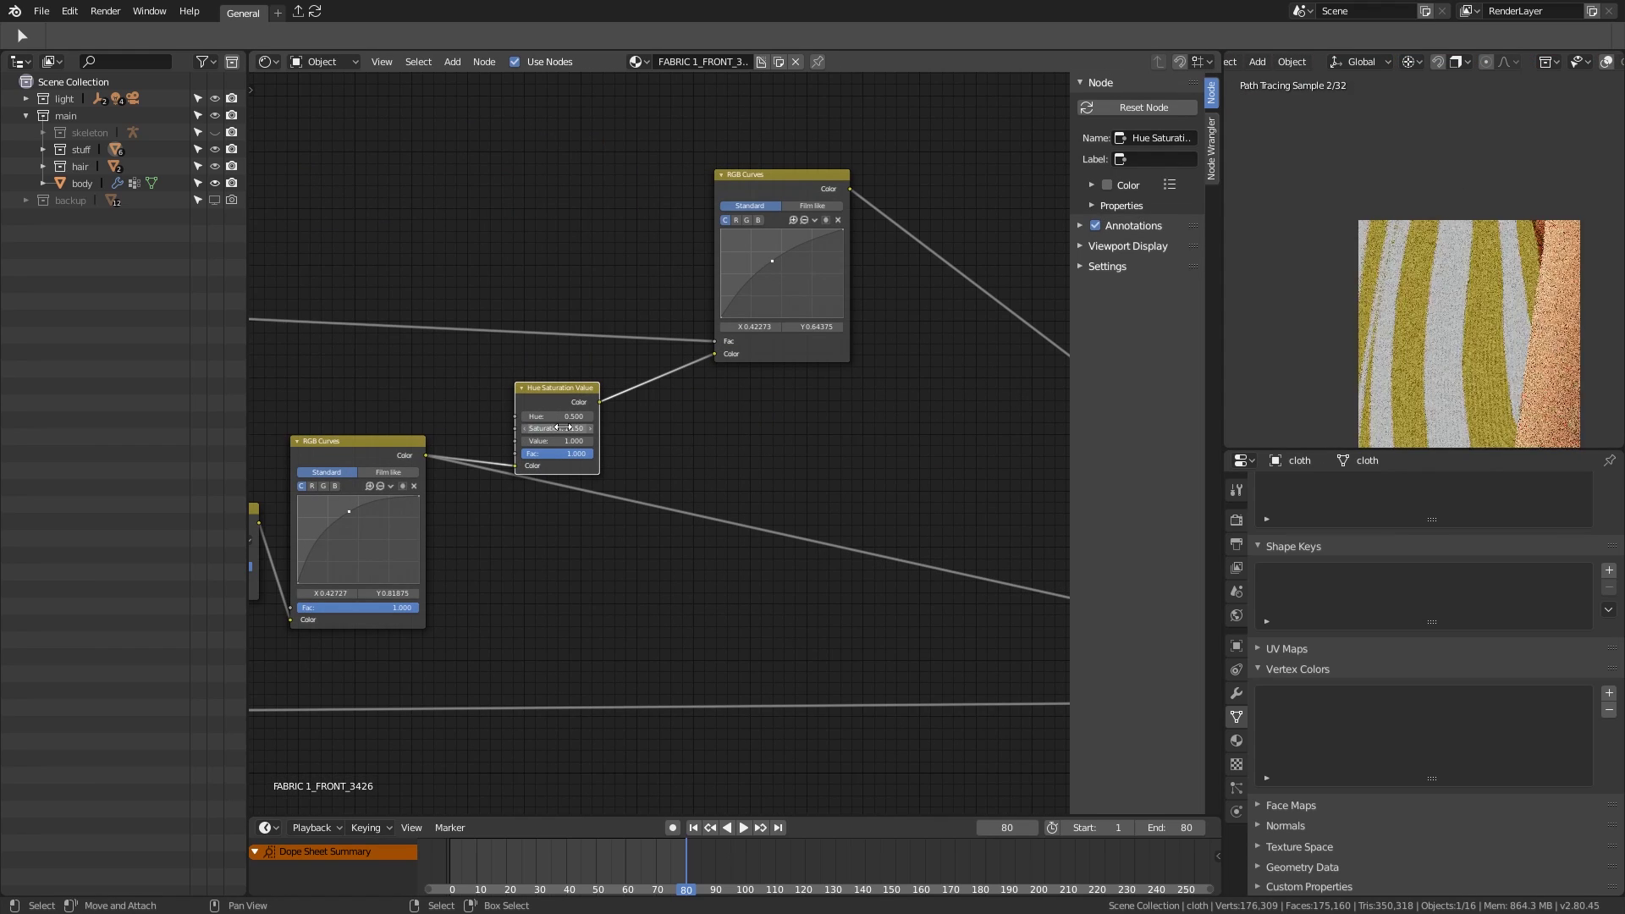
left_click_drag(562, 427, 550, 427)
Step: Dissolve the RGB Curves node after the final colour mix and move the Hue Saturation Value node closer to the mix
scroll(846, 424, "down", 2)
left_click(669, 440)
left_click(1016, 630)
middle_click_drag(1015, 630, 795, 509)
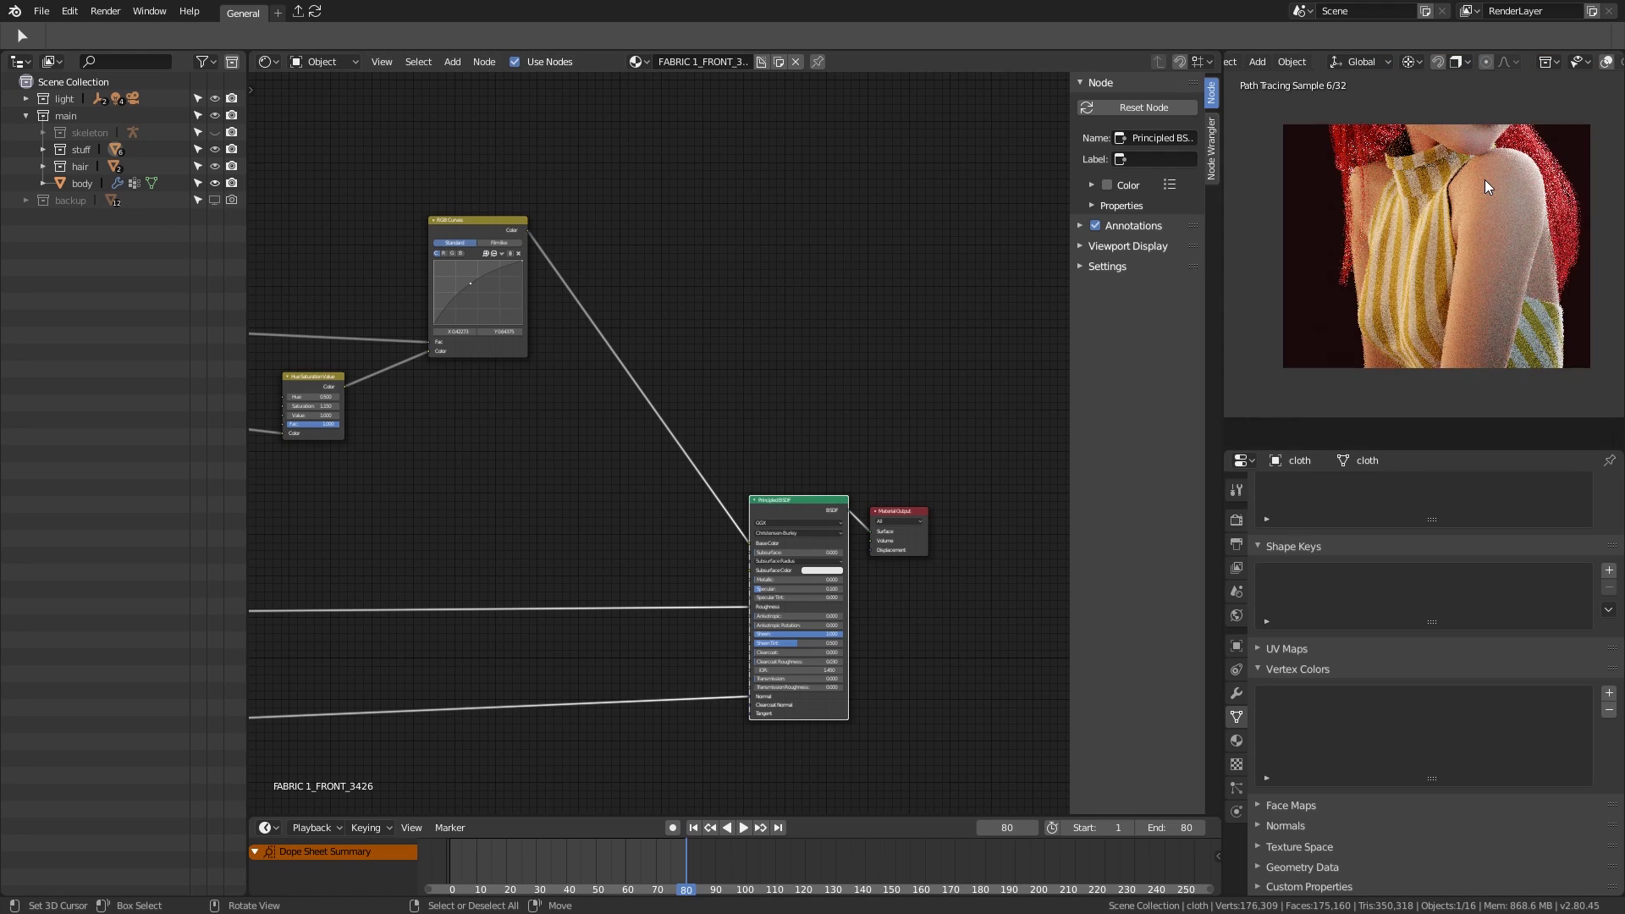
scroll(419, 244, "up", 2)
middle_click_drag(419, 243, 867, 455)
scroll(867, 455, "up", 1)
key("ctrl+x")
left_click_drag(825, 372, 678, 460)
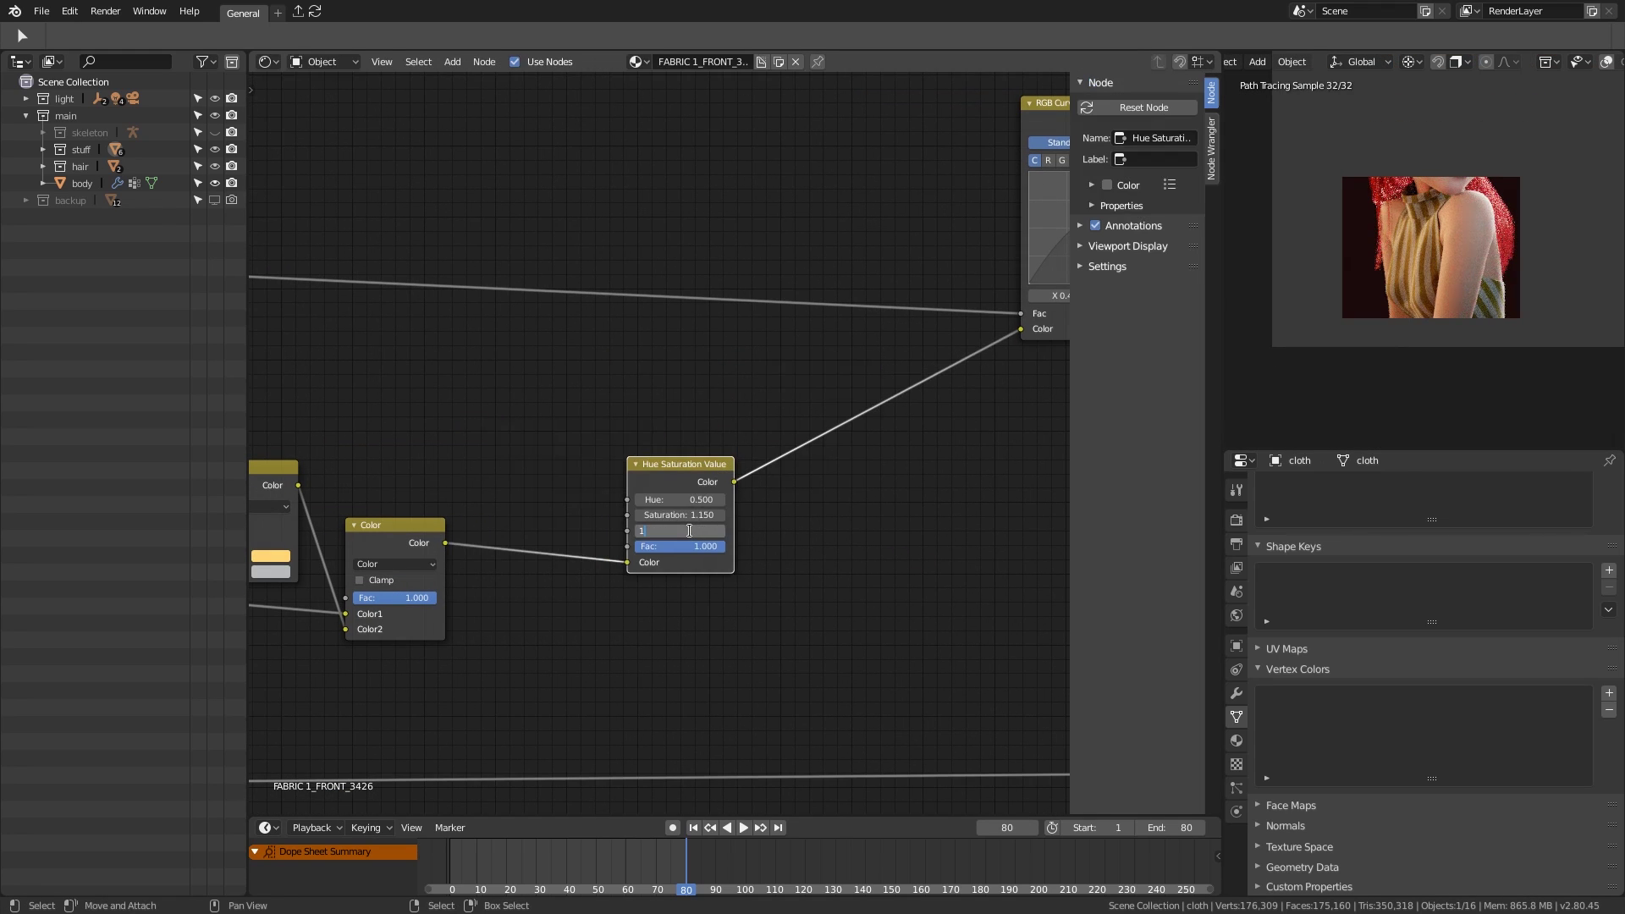
Step: Adjust the Value setting of the Hue Saturation Value node, comparing its plain colour output with the full Principled BSDF preview
middle_click_drag(660, 533, 653, 528)
left_click_drag(668, 525, 678, 518)
scroll(688, 520, "down", 5)
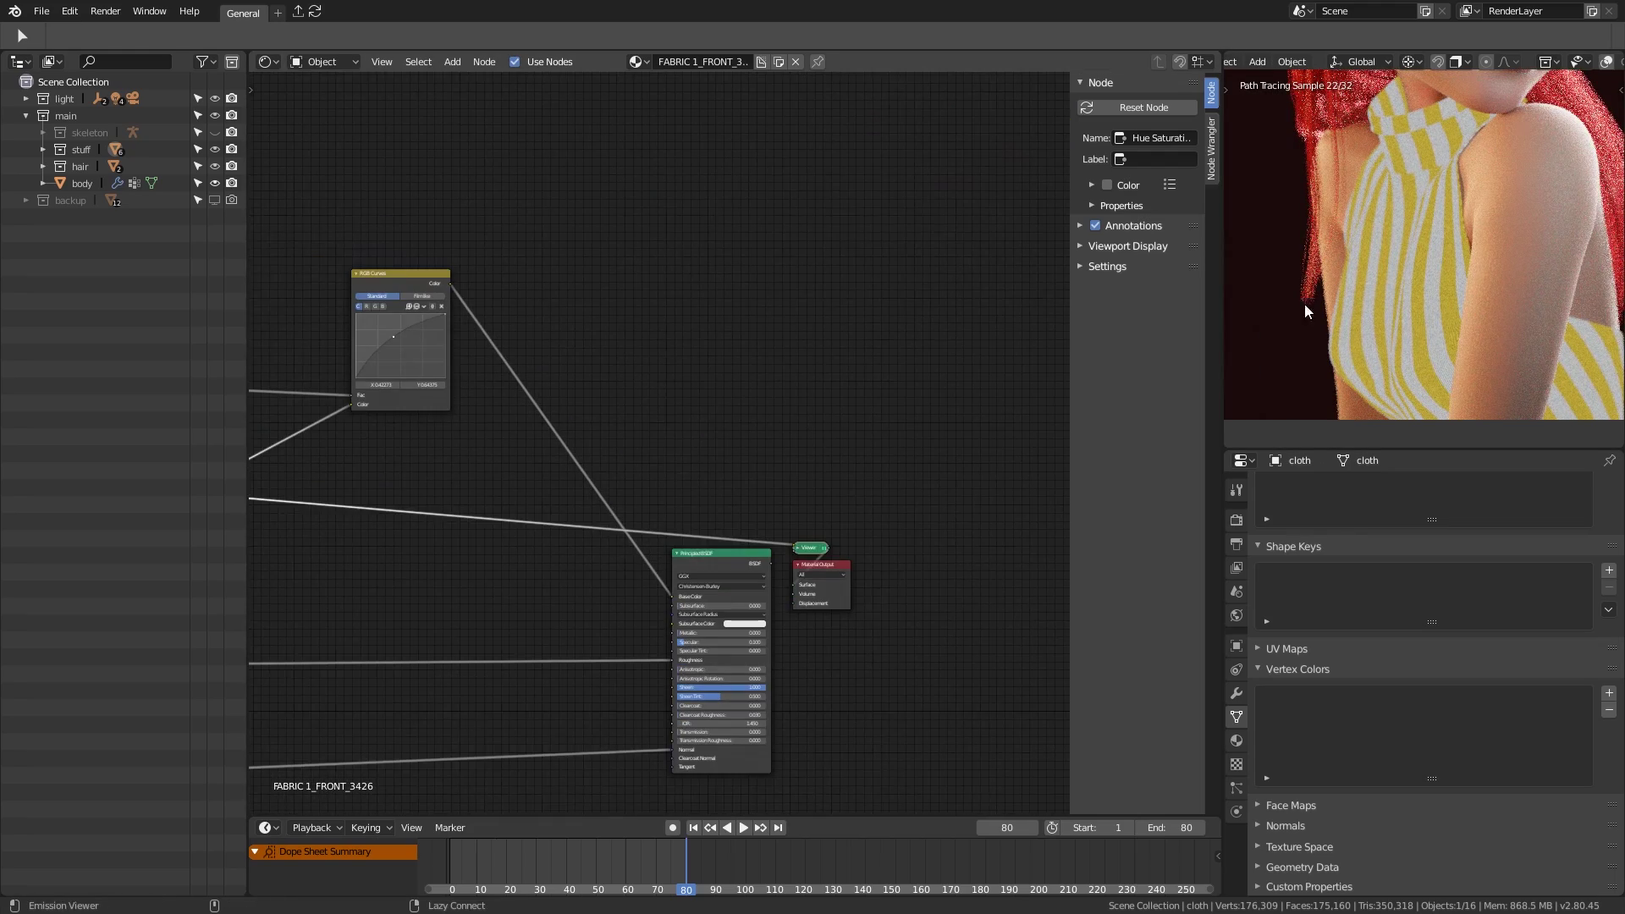
left_click(720, 575)
scroll(726, 477, "up", 2)
key("BackSpace")
Step: Dissolve the remaining RGB Curves node so Hue Saturation Value feeds the Principled BSDF directly, and save the file
left_click(964, 248)
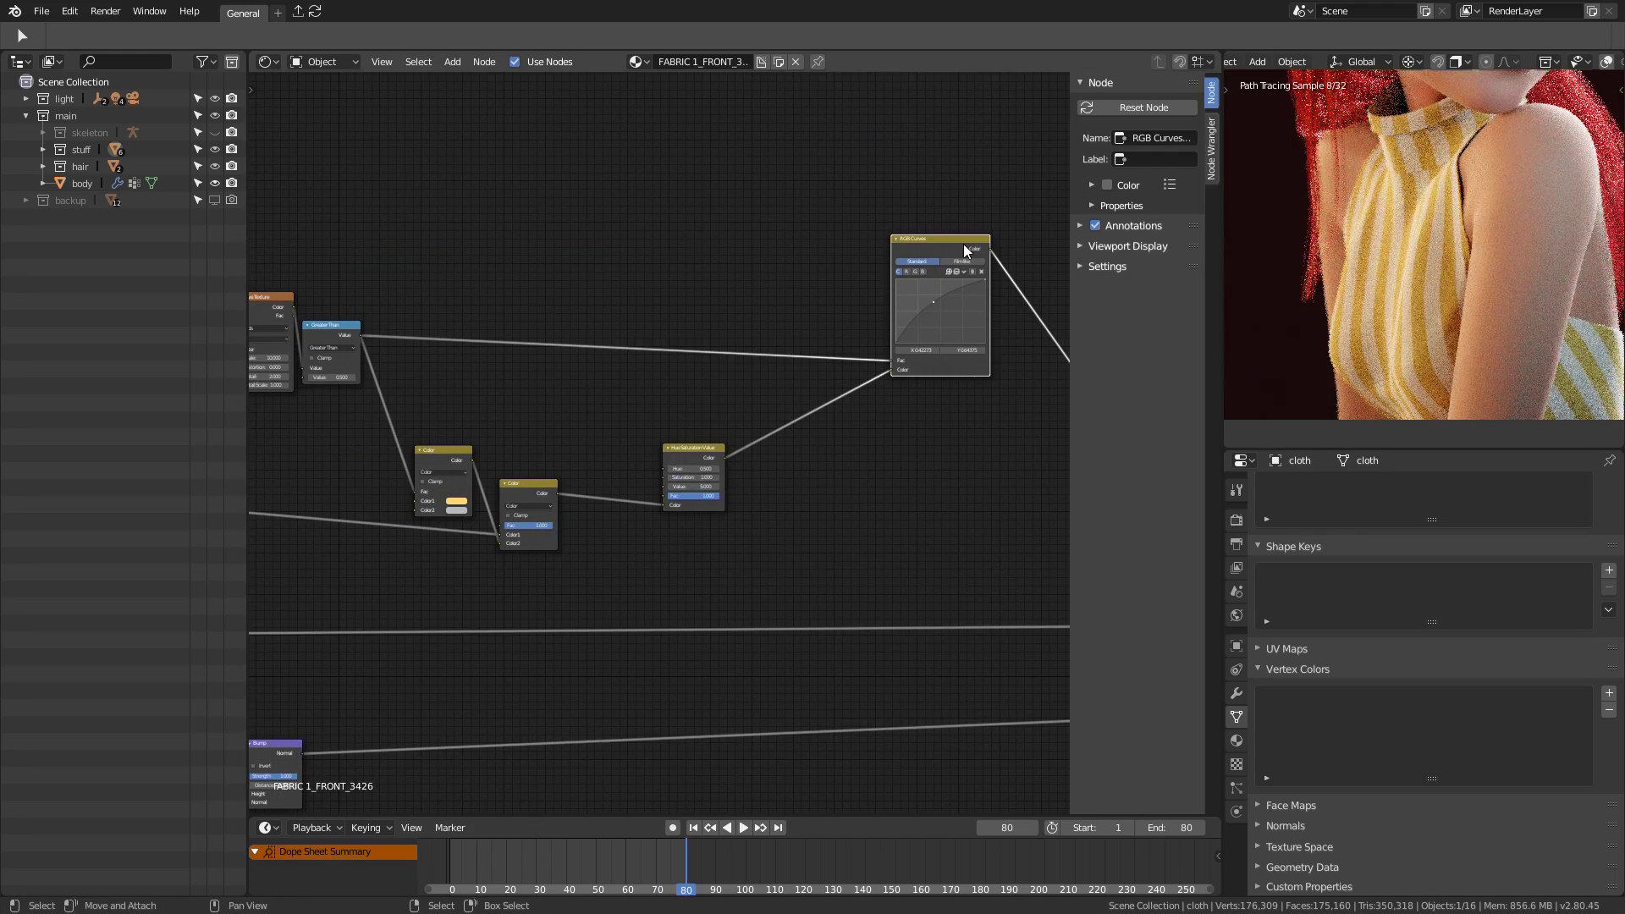
key("ctrl+x")
scroll(1506, 169, "down", 4)
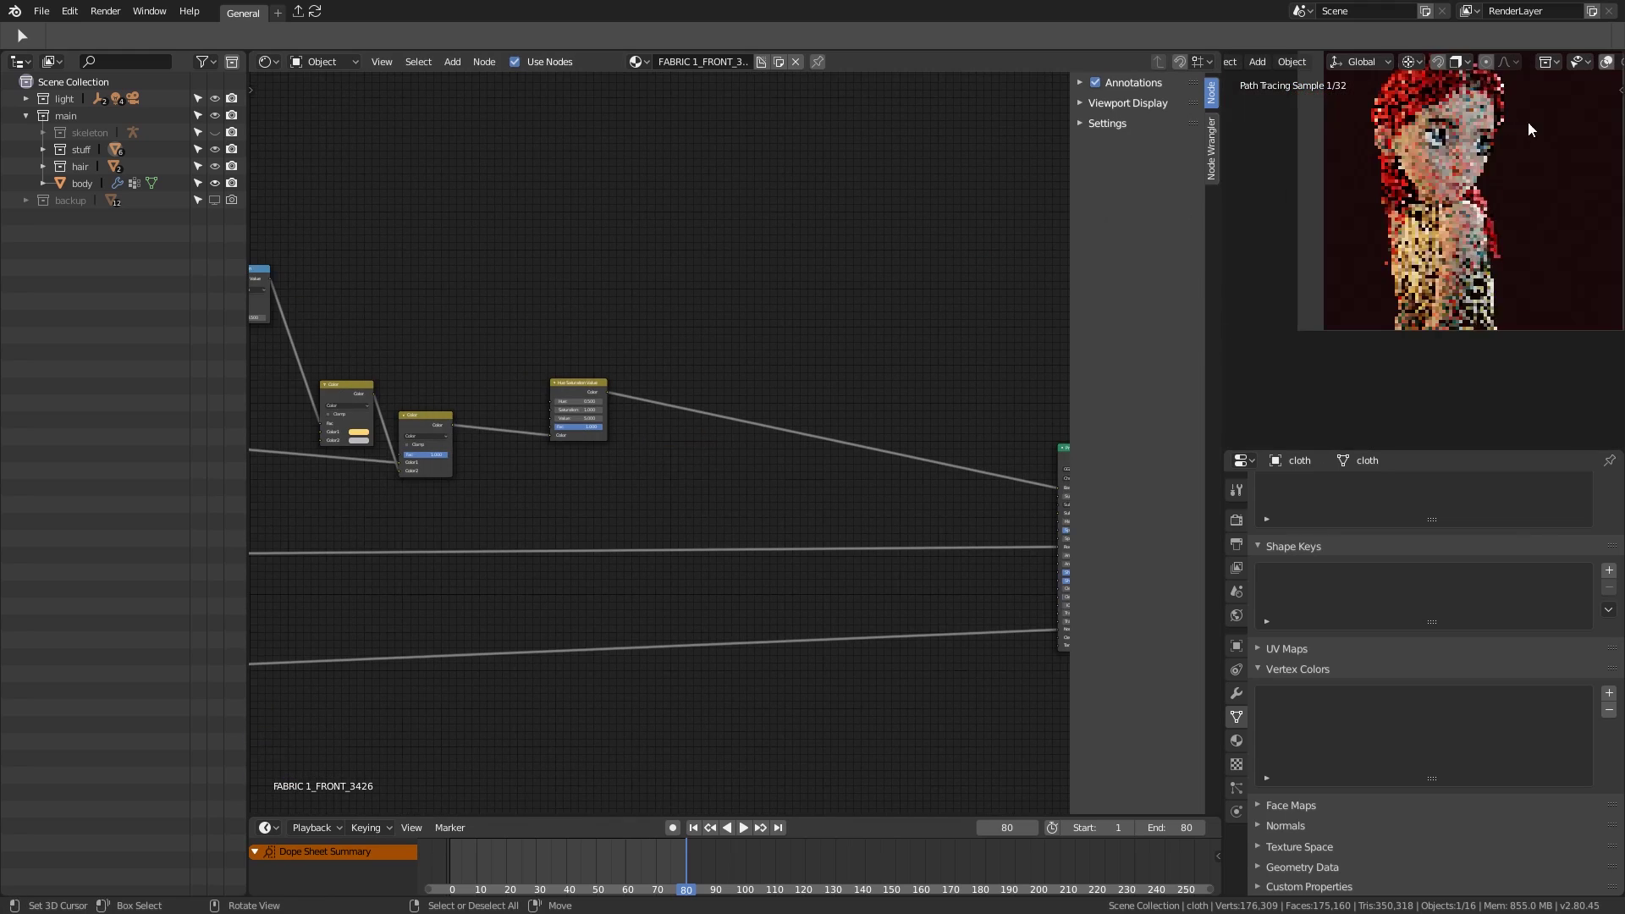
scroll(1450, 220, "down", 4)
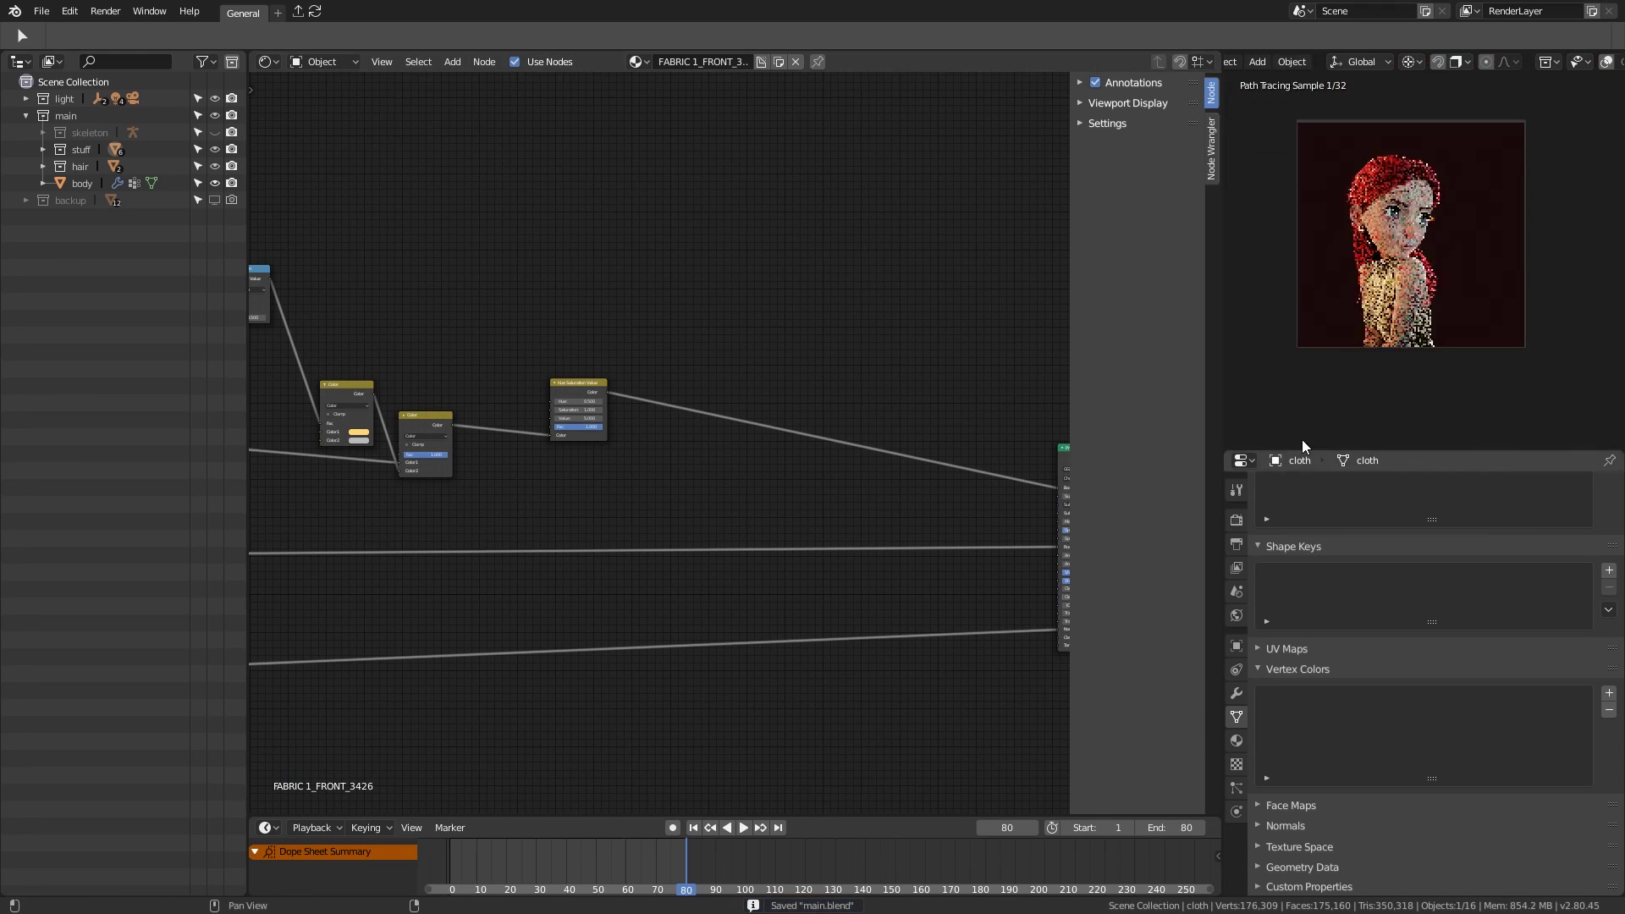
Step: Show the world properties and switch the node editor from the object material to the World shader nodes
left_click(1235, 615)
left_click(269, 62)
left_click(322, 62)
left_click(321, 100)
scroll(708, 516, "up", 4)
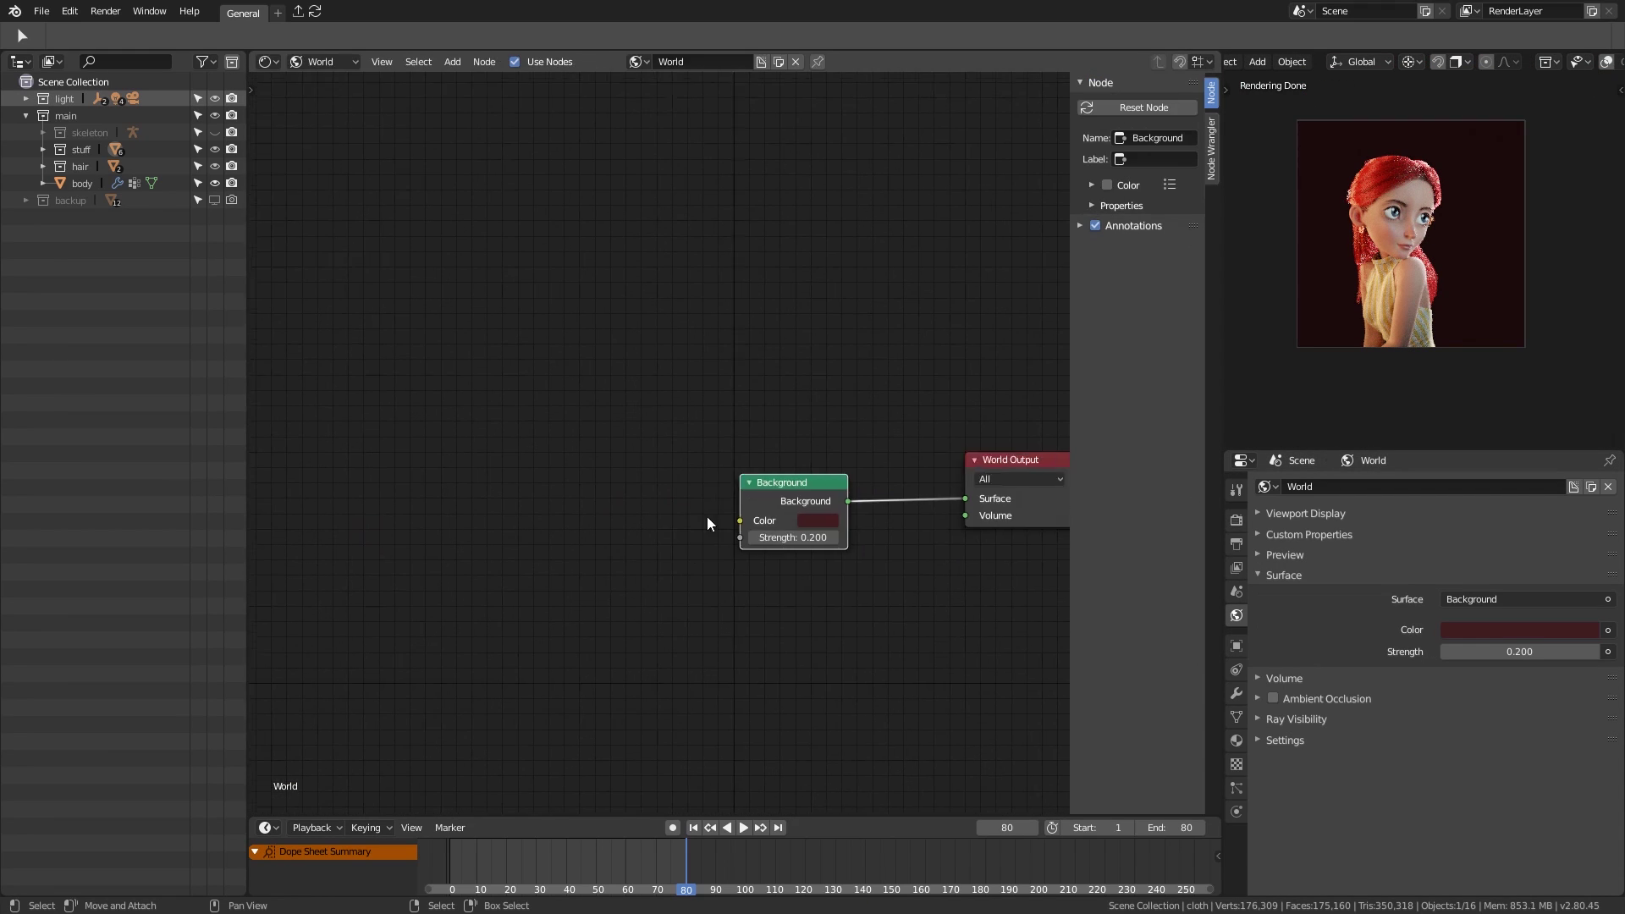
Step: Add a Mix node in front of the Background node and give both its colours the background's dark red
key("shift+a")
left_click(773, 592)
left_click(509, 551)
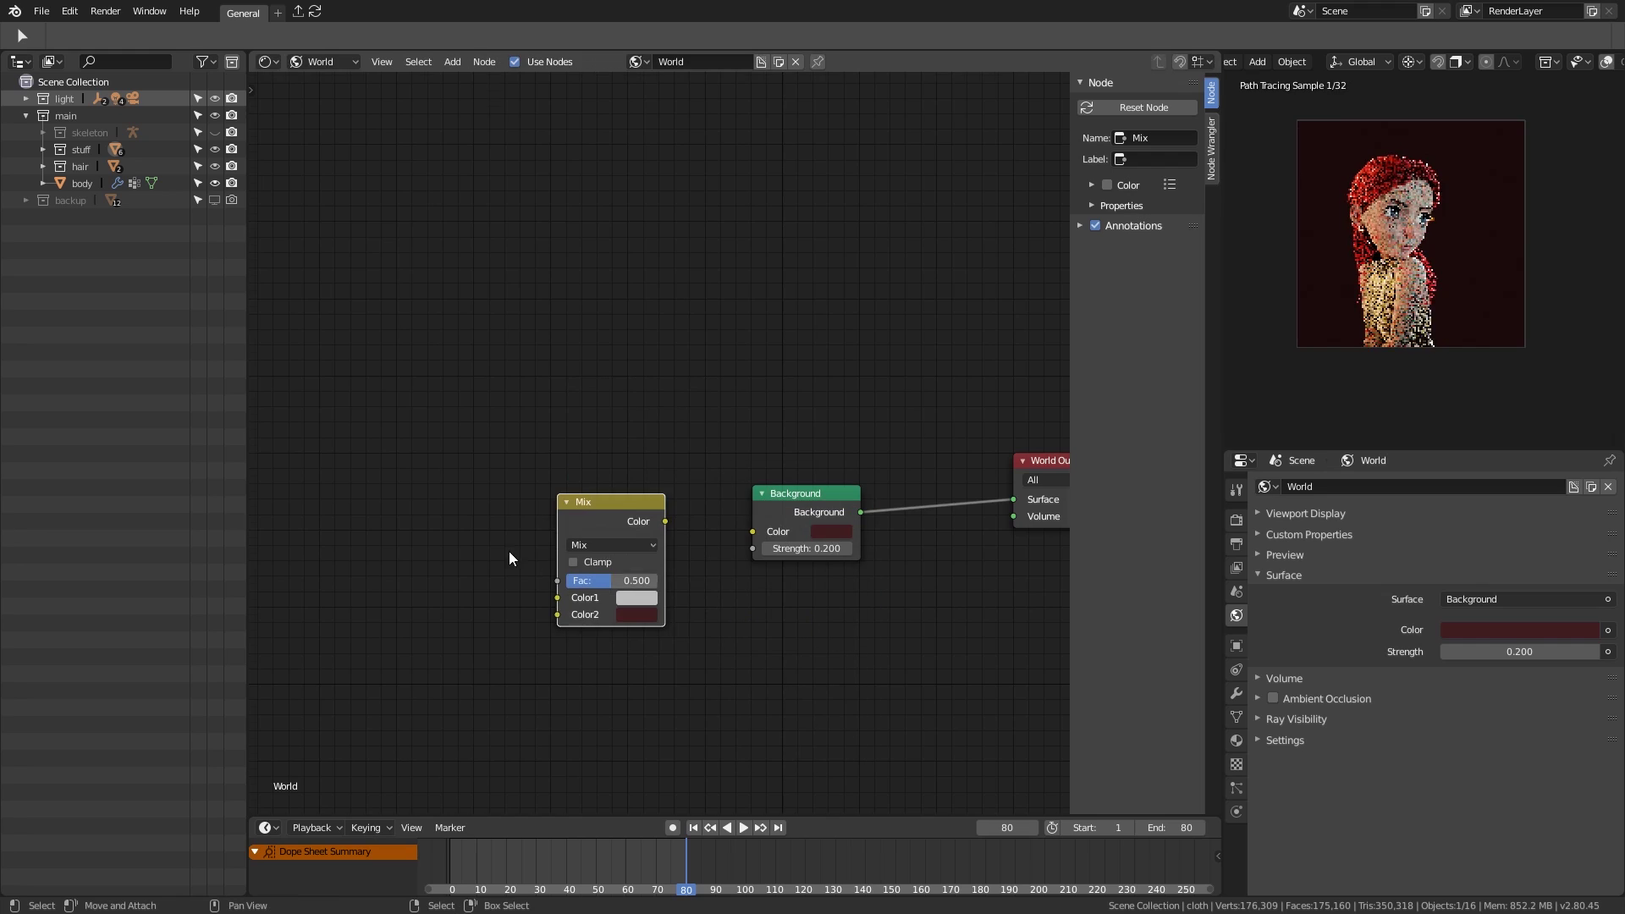
middle_click_drag(509, 551, 643, 575)
Step: Add a Light Path node with Is Camera Ray driving the Mix factor, and link the Mix to the Background colour
key("shift+a")
left_click(702, 457)
scroll(824, 570, "up", 2)
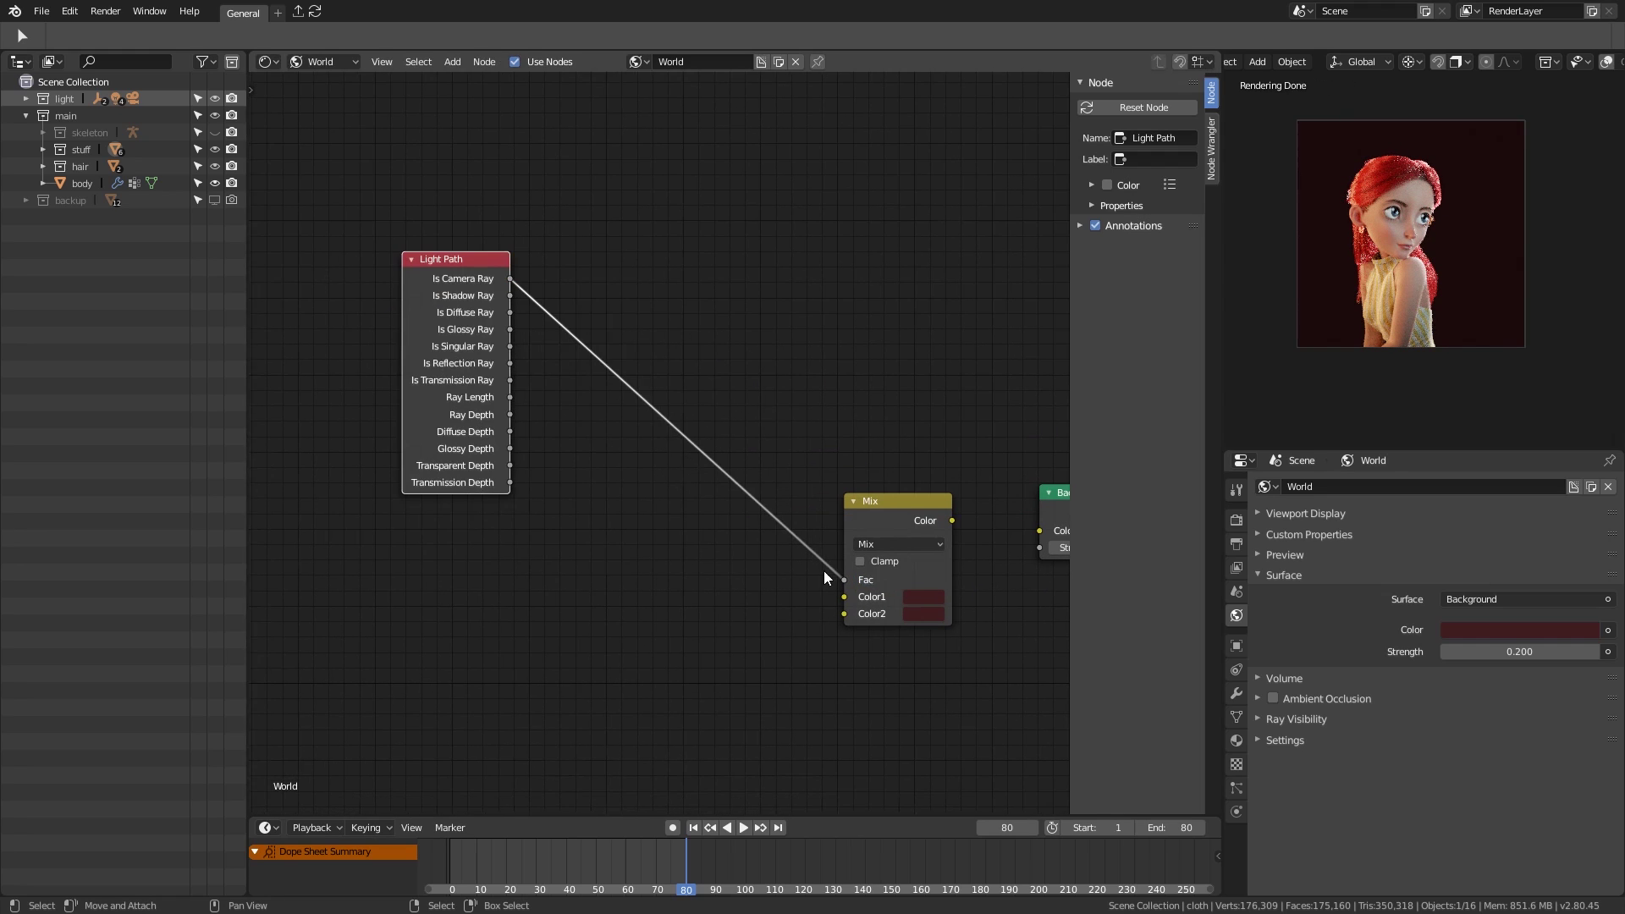
left_click(707, 535)
Step: Add a Gradient Texture node beside the Mix node and preview its output as the world background
middle_click_drag(455, 631, 633, 638)
key("shift+a")
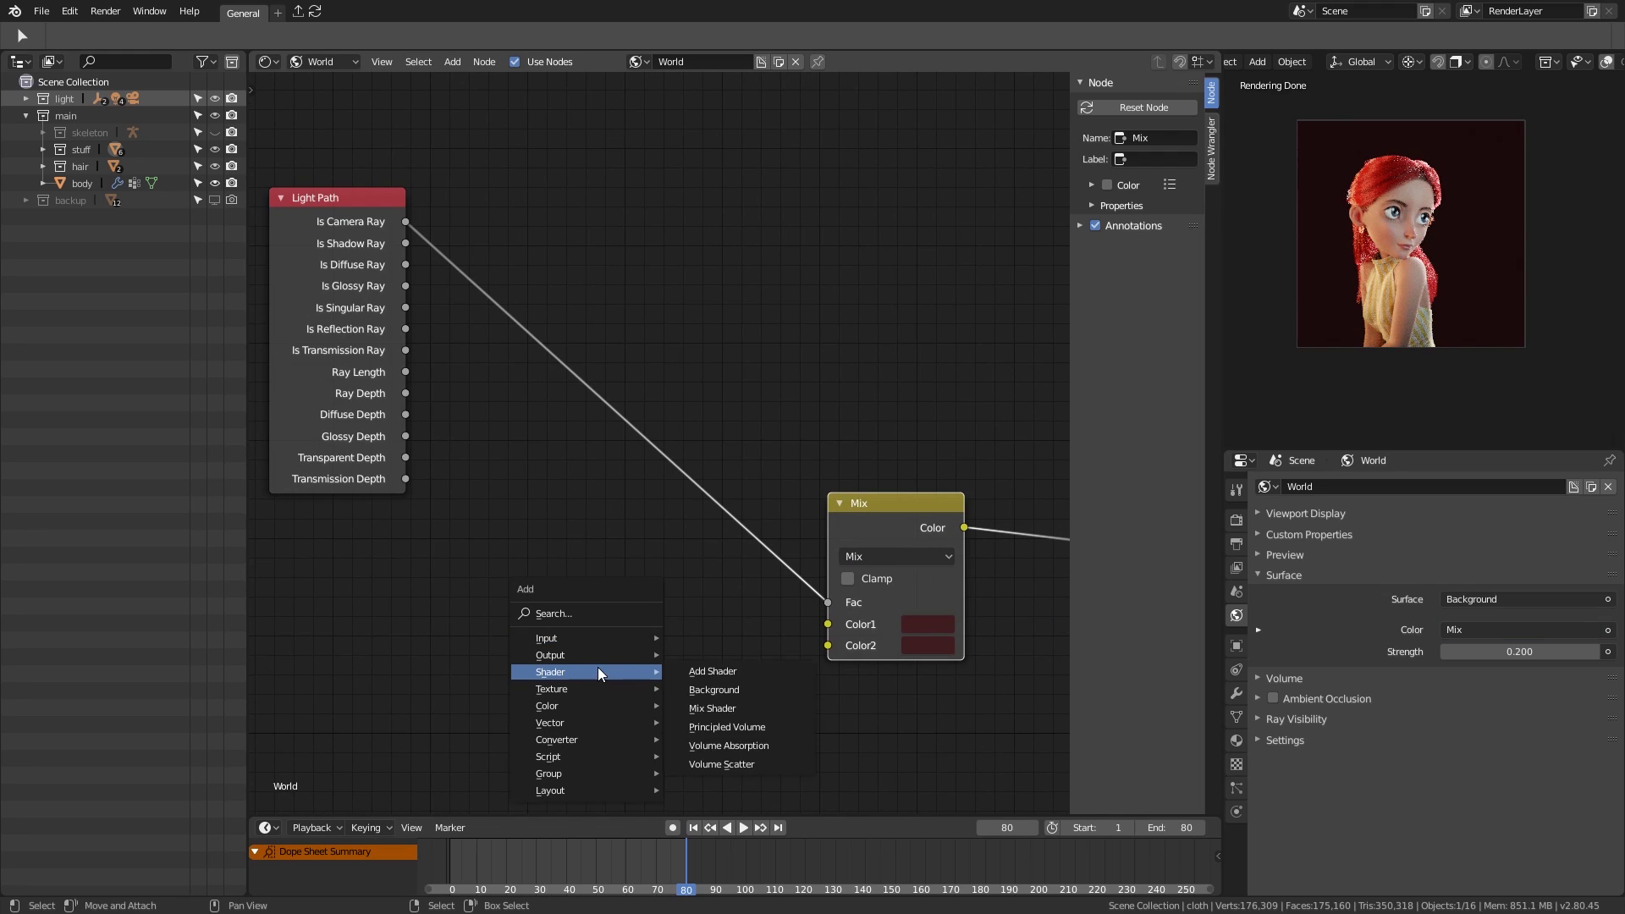
mouse_move(609, 688)
left_click(732, 492)
left_click(526, 555)
left_click(526, 555, "ctrl+shift")
Step: Add a Texture Coordinate node instead of the Geometry node and connect its Camera output to the Gradient Texture's vector
middle_click_drag(527, 555, 742, 555)
key("shift+a")
left_click(558, 762)
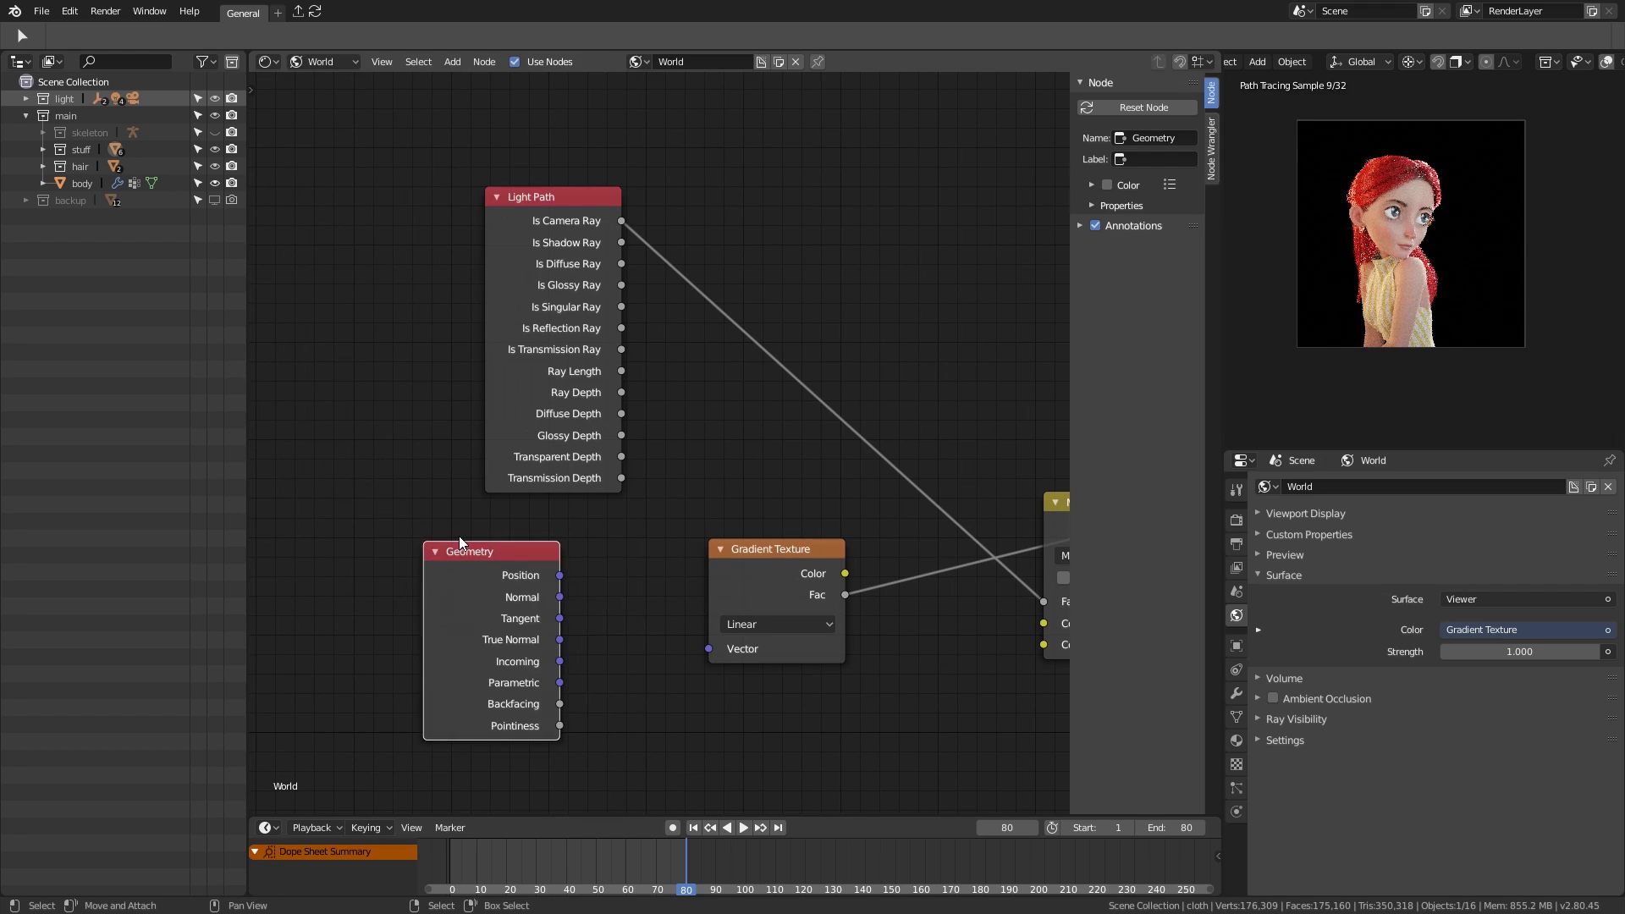
left_click(604, 596)
left_click_drag(602, 651, 709, 648)
left_click_drag(493, 617, 469, 603)
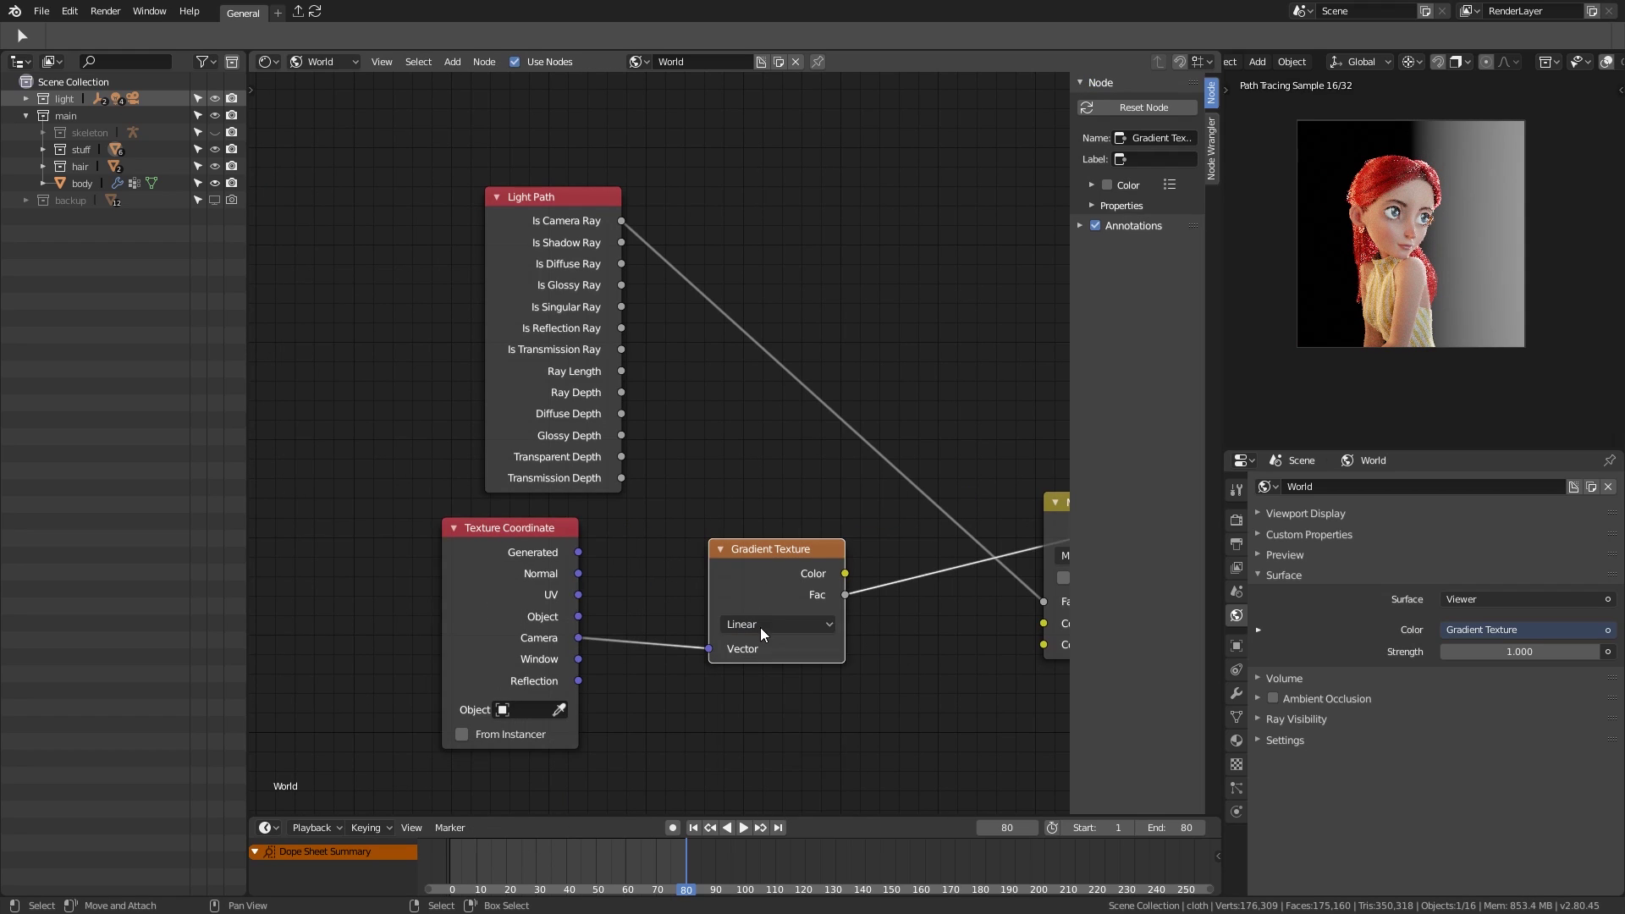
Step: Try the Spherical, Radial and Quadratic types on the Gradient Texture, ending on Spherical
left_click(765, 733)
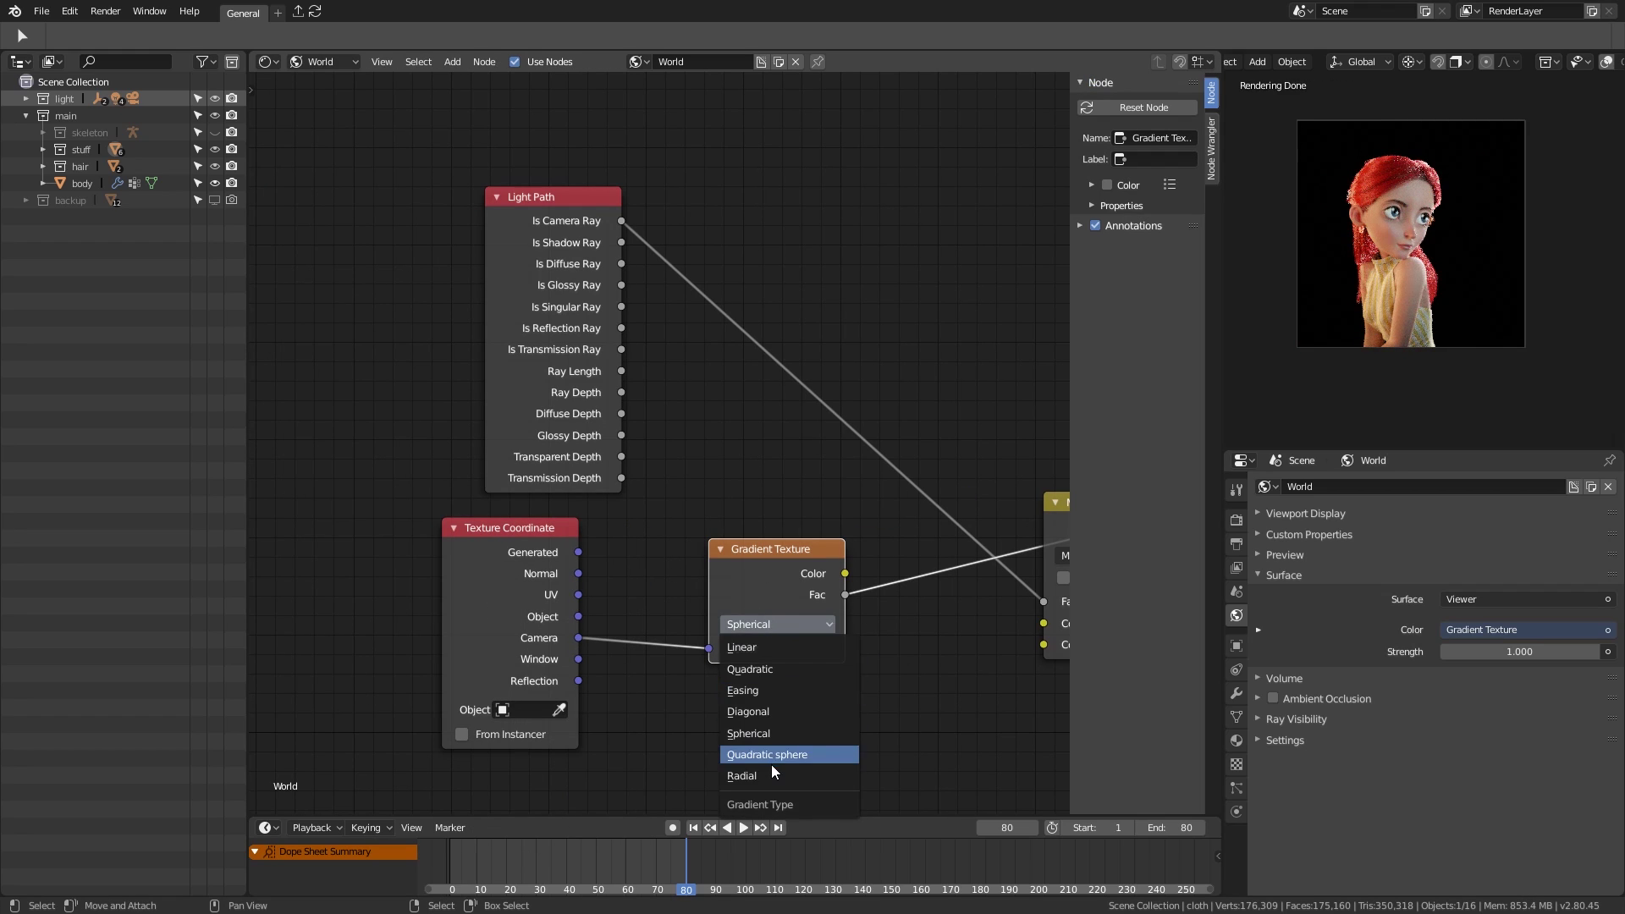
left_click(766, 774)
left_click(779, 626)
left_click(783, 670)
left_click(779, 626)
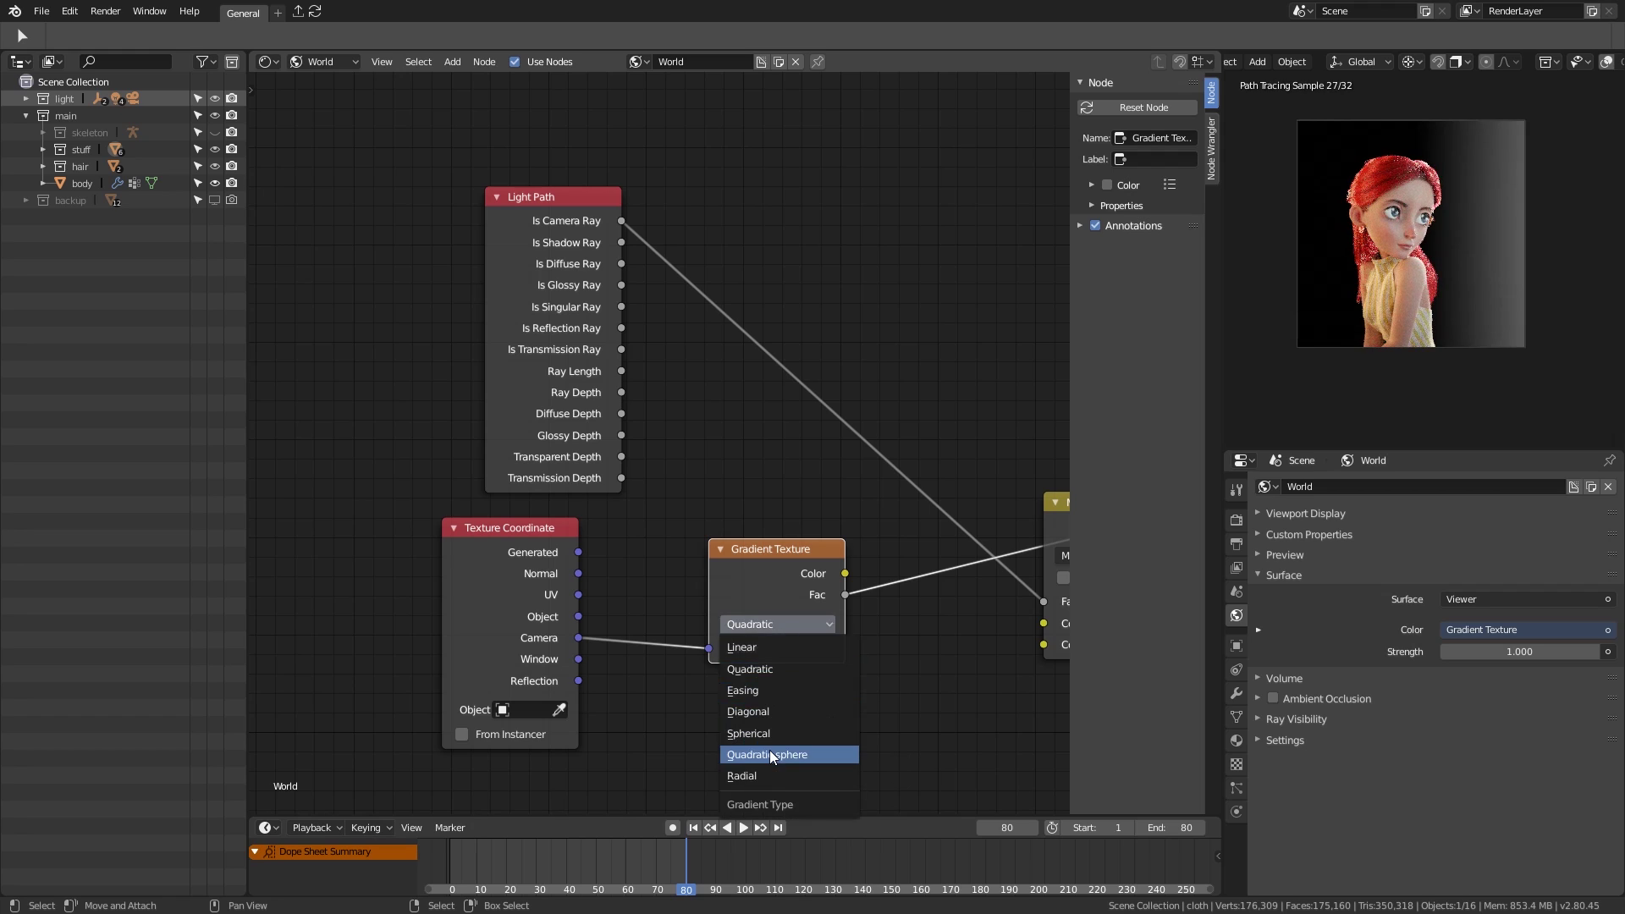
left_click(784, 732)
Step: Insert a Mapping node between the Texture Coordinate's Camera output and the Gradient Texture
scroll(840, 526, "down", 3)
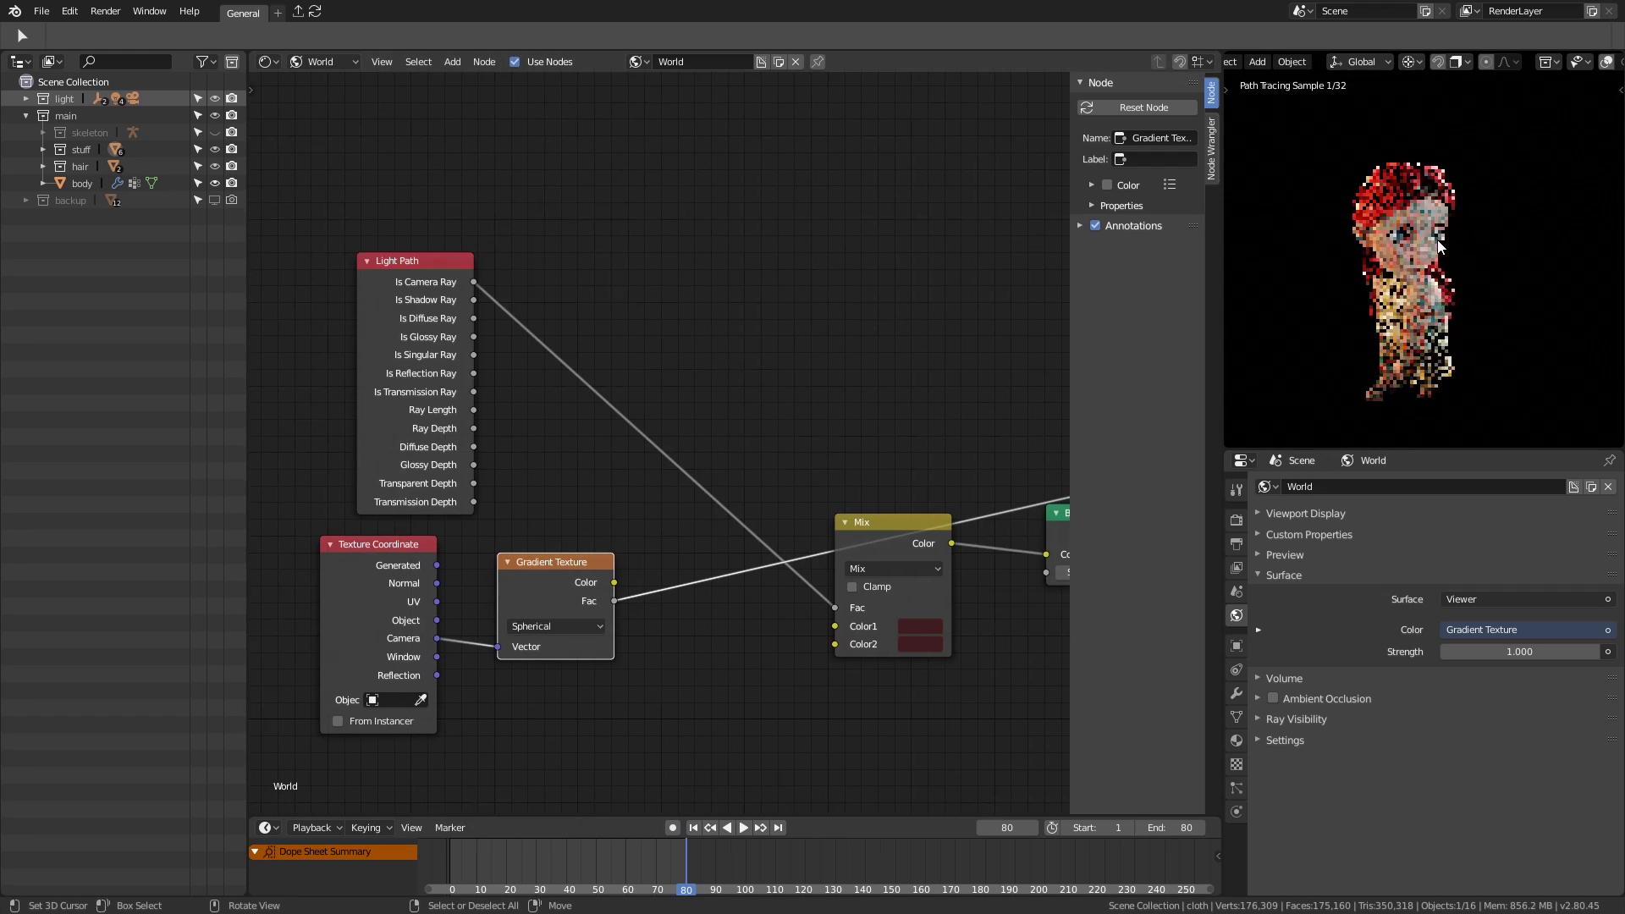
left_click_drag(710, 512, 208, 512)
key("shift+a")
left_click(820, 681)
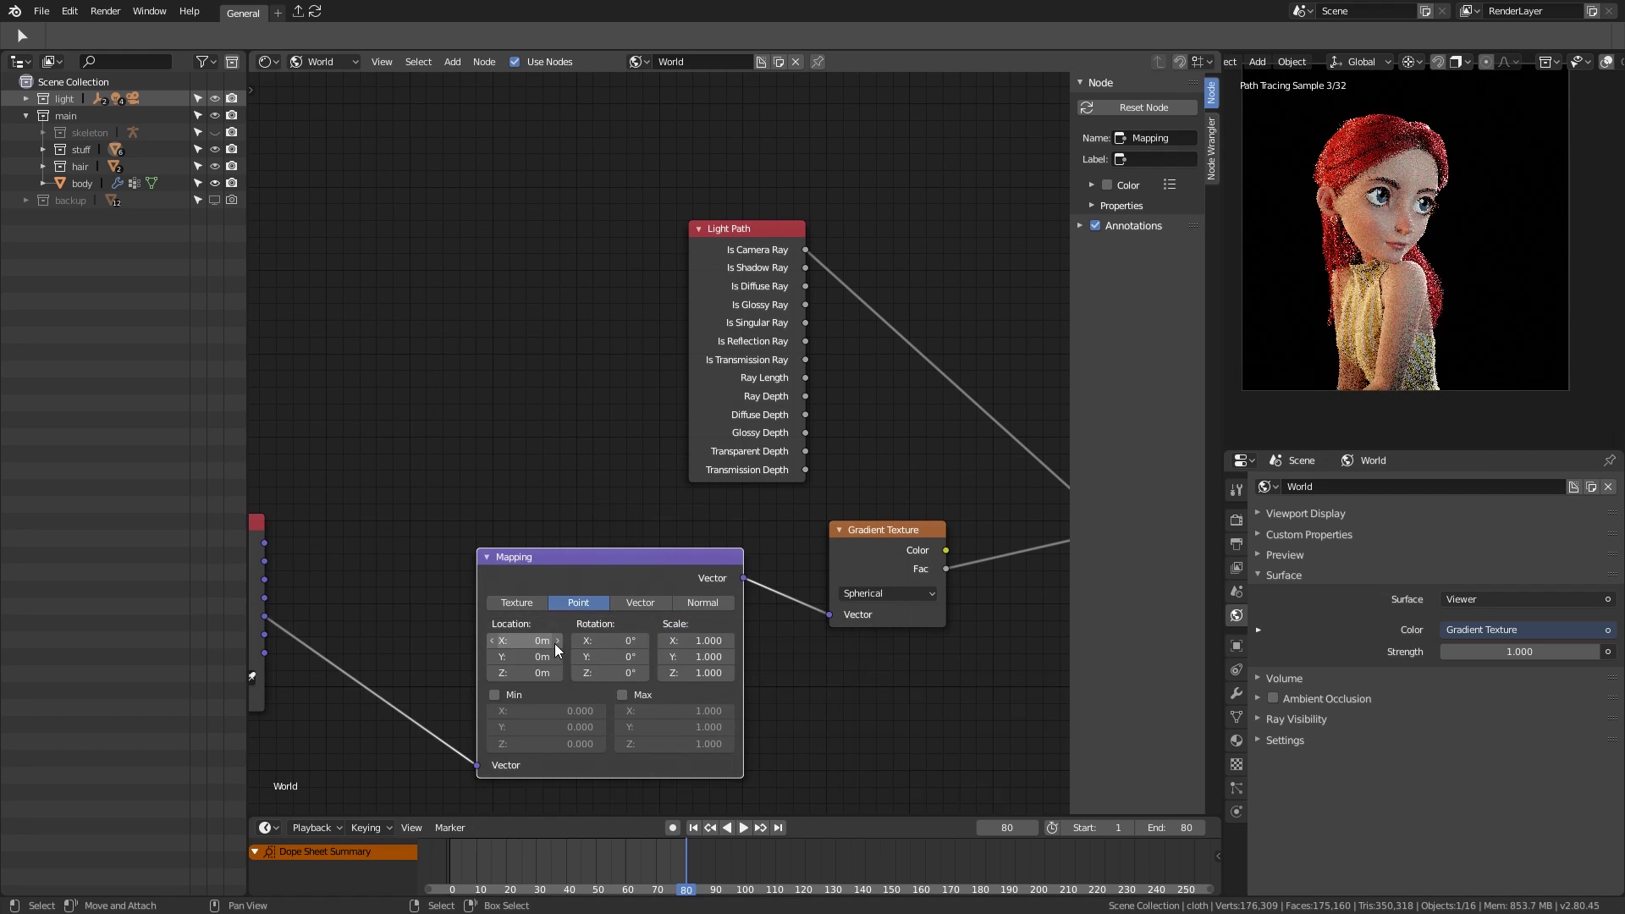
Step: Set the Mapping location to X 0.5 m and Y 1.5 m and change the gradient type to Quadratic sphere
left_click(557, 641)
left_click_drag(647, 633, 630, 633)
middle_click_drag(647, 633, 525, 646)
left_click(887, 599)
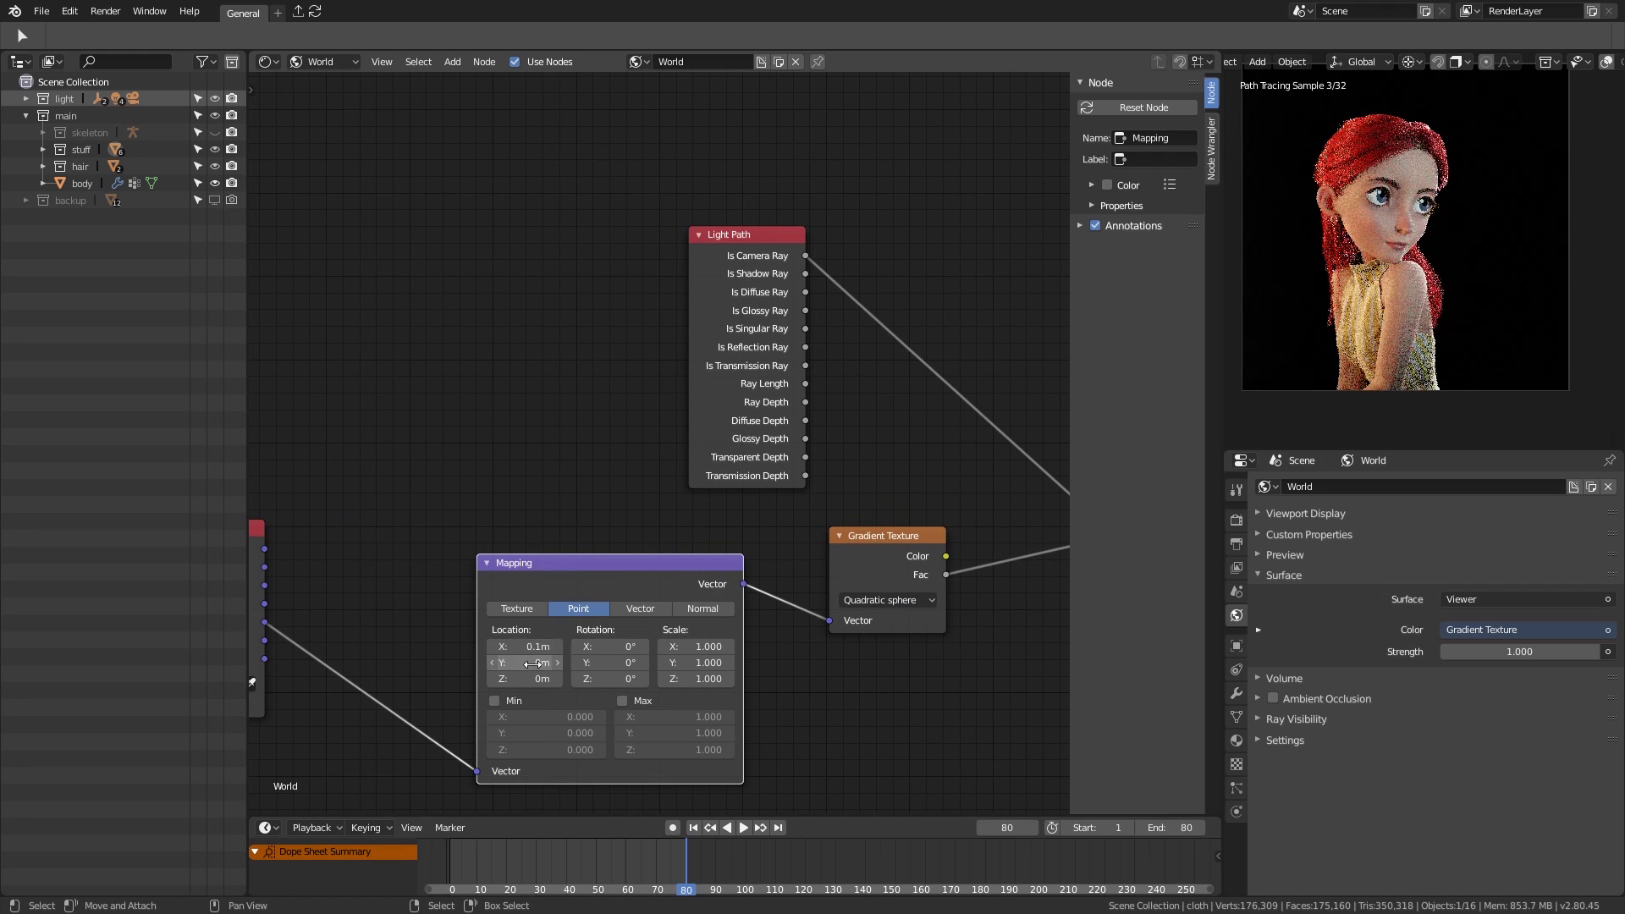
left_click_drag(531, 663, 562, 652)
left_click(923, 572)
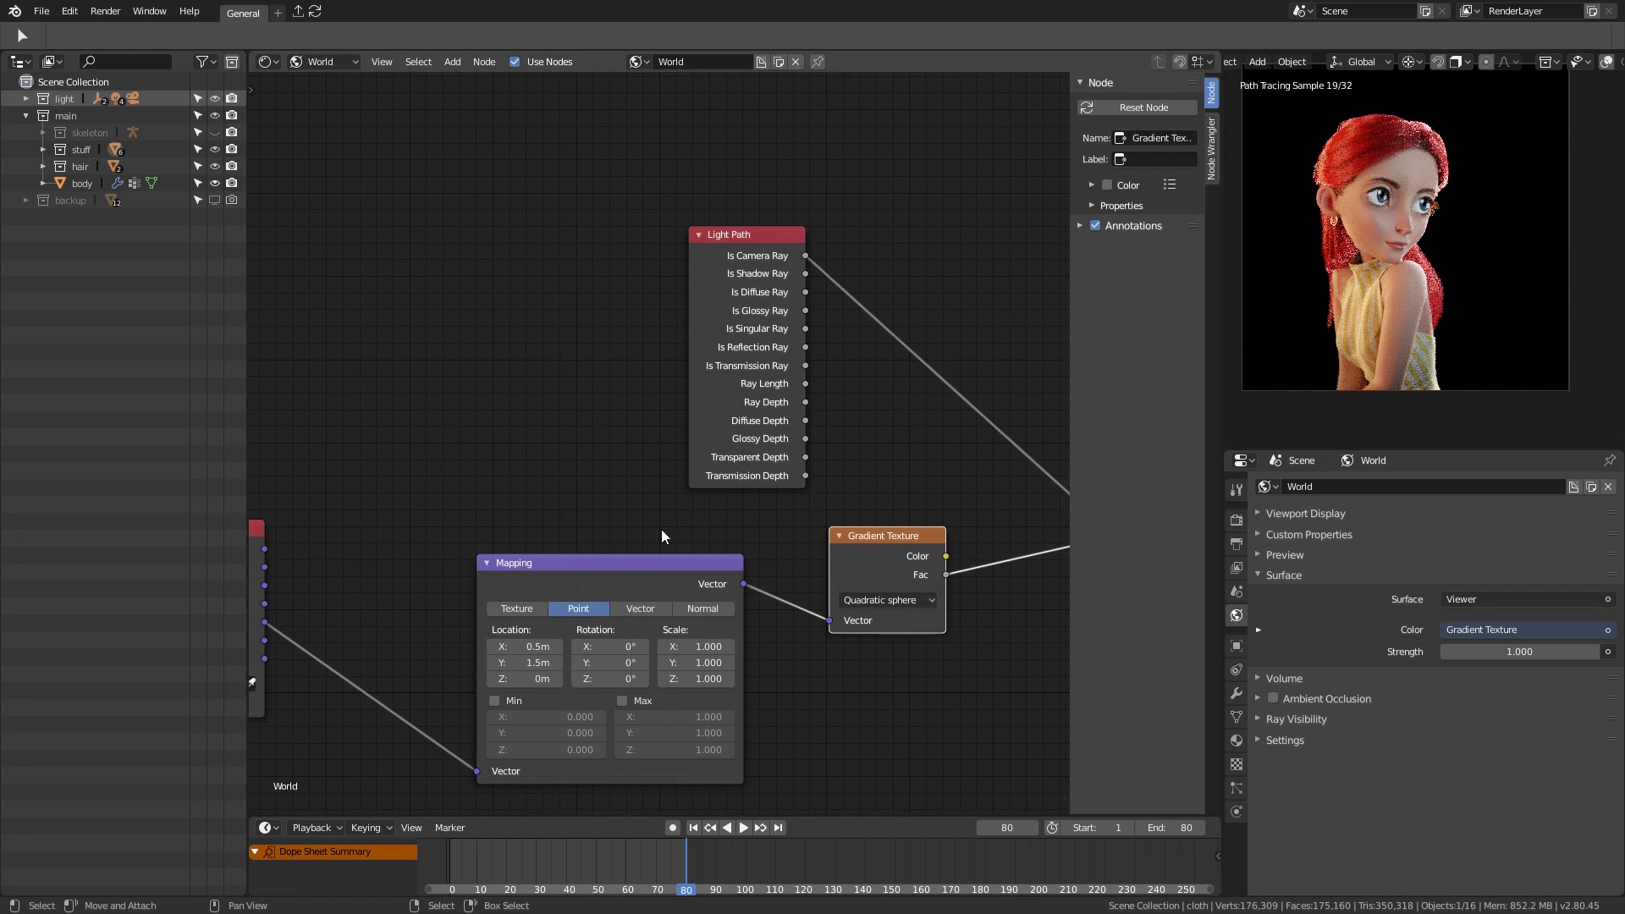
Step: Preview the Mapping node's output, then cycle the preview through the Texture Coordinate outputs as far as Camera
middle_click_drag(807, 566, 694, 566)
left_click(754, 606)
left_click(482, 577, "ctrl+shift")
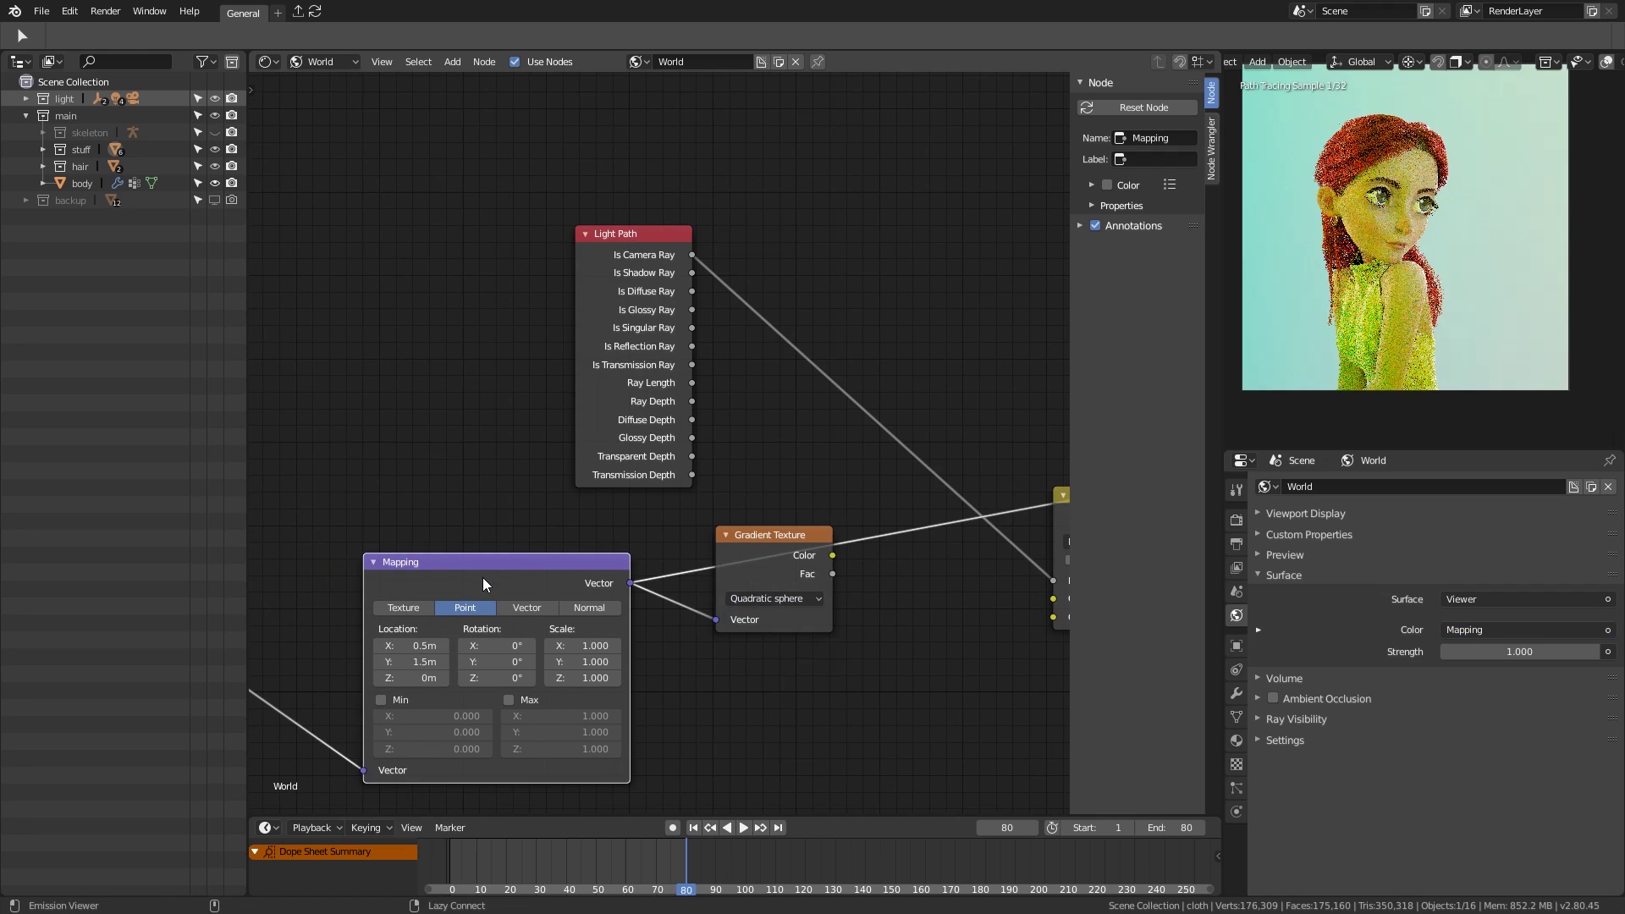
middle_click_drag(483, 577, 893, 595)
left_click(510, 619, "ctrl+shift")
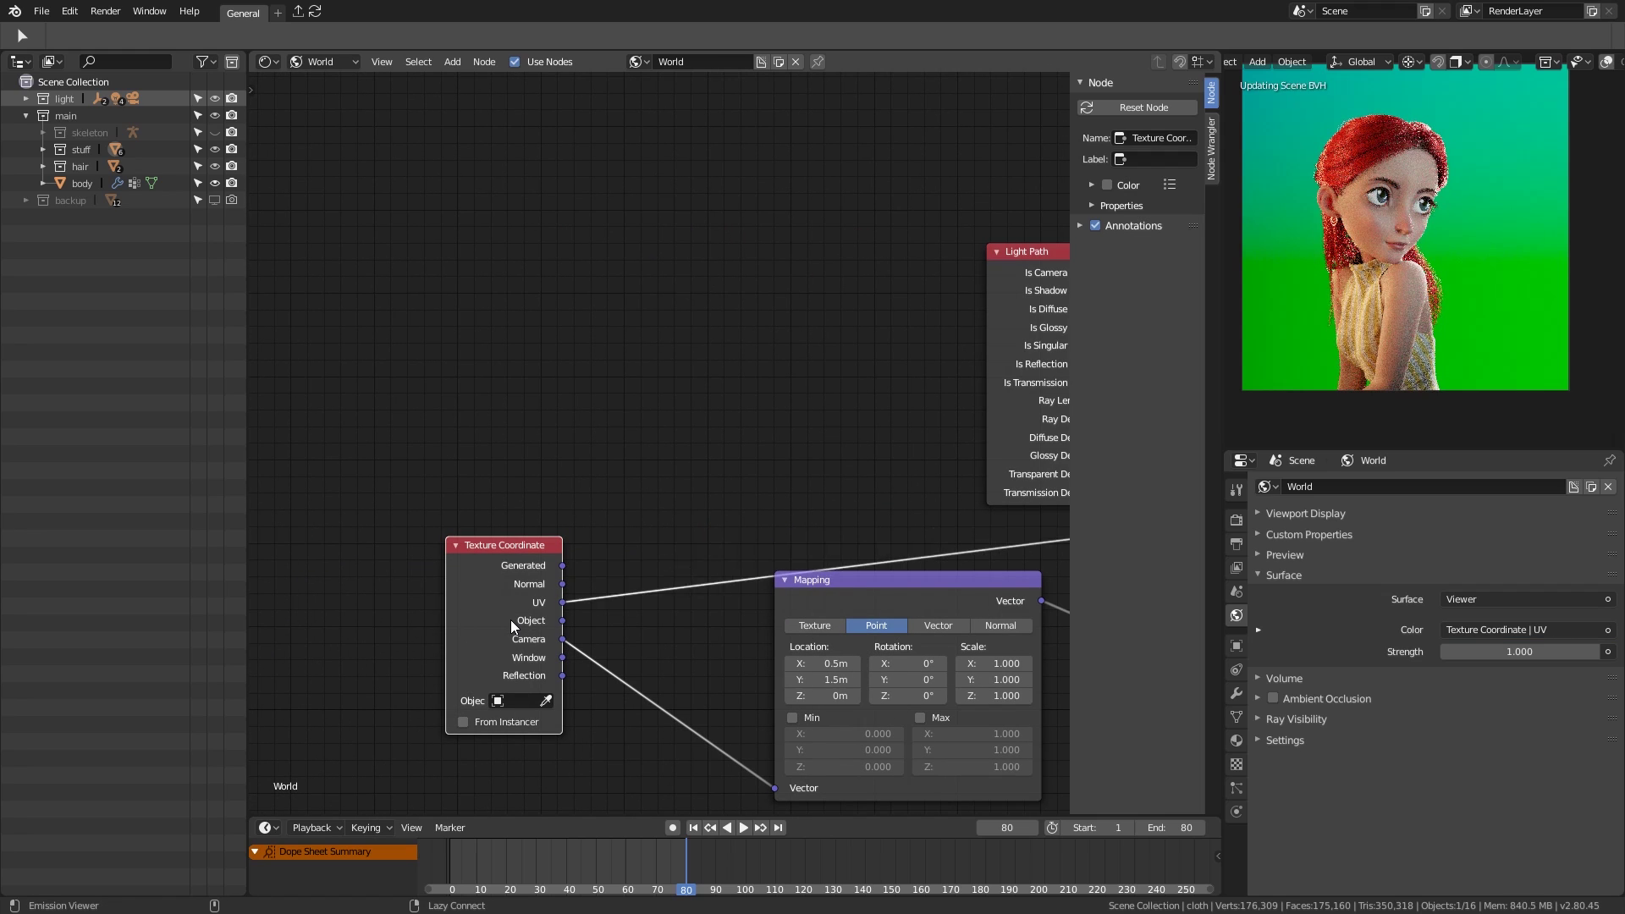
left_click(510, 619, "ctrl+shift")
left_click(511, 619, "ctrl+shift")
left_click(510, 619, "ctrl+shift")
middle_click_drag(510, 620, 291, 615)
Step: Delete the Mapping node and add a Separate XYZ node fed by the Camera coordinates, previewing its separate channels
left_click_drag(632, 609, 613, 691)
middle_click_drag(999, 604, 999, 490)
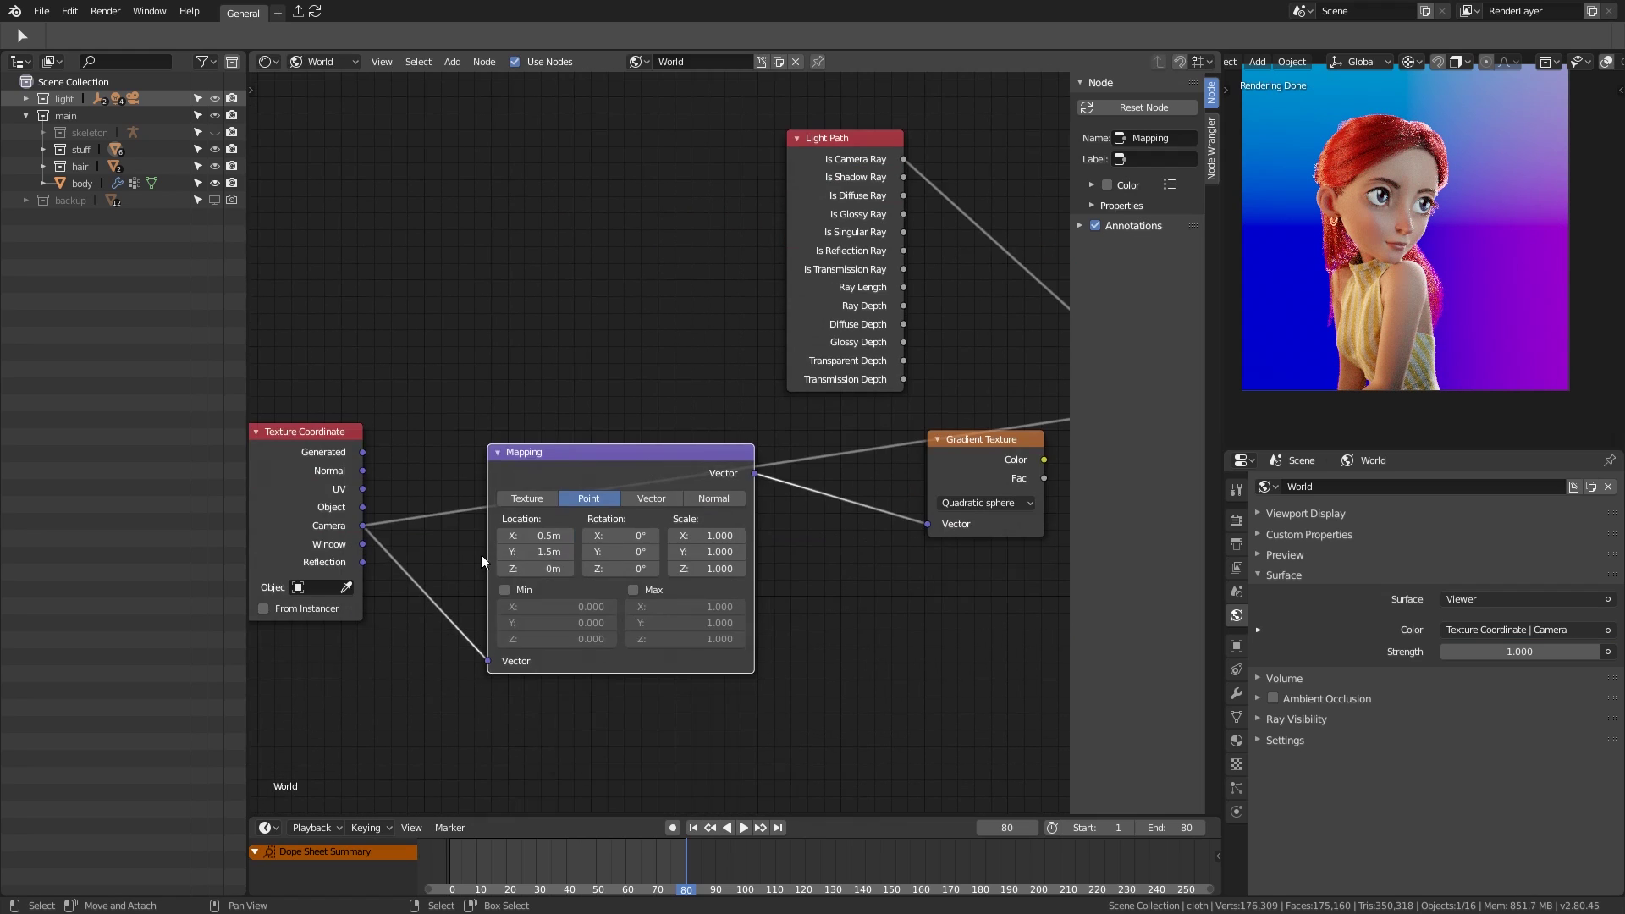
middle_click_drag(736, 364, 897, 499)
key("x")
key("shift+a")
left_click(982, 683)
left_click(790, 601)
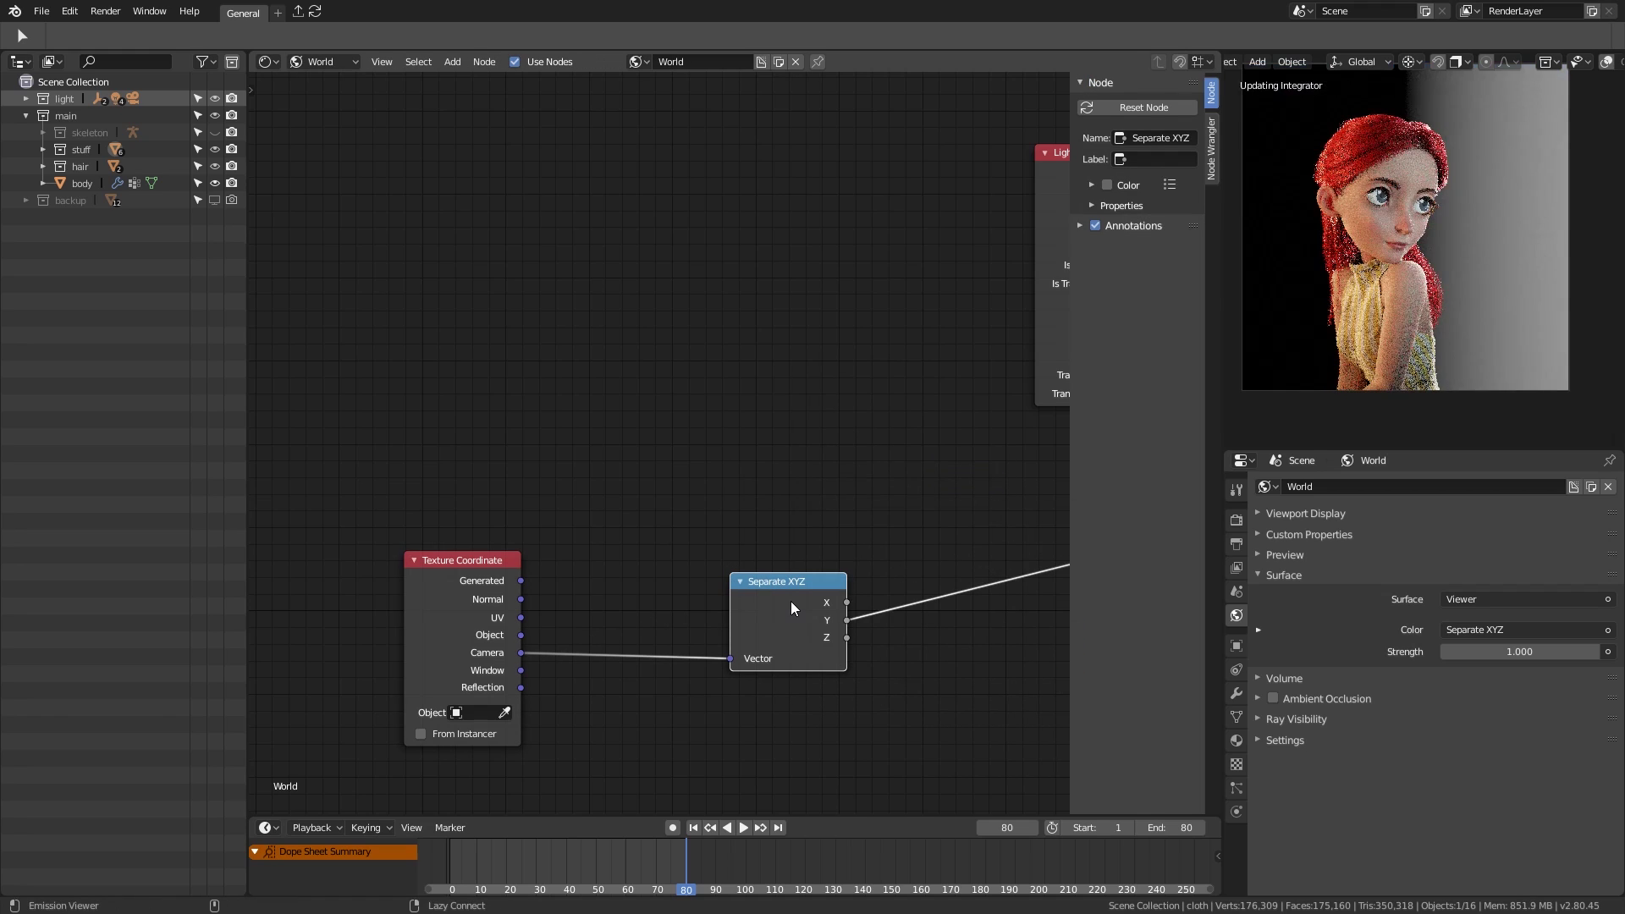
Step: Hide the main collection, switch the preview to the Gradient Texture and save the file
left_click(215, 115)
middle_click_drag(617, 279, 401, 264)
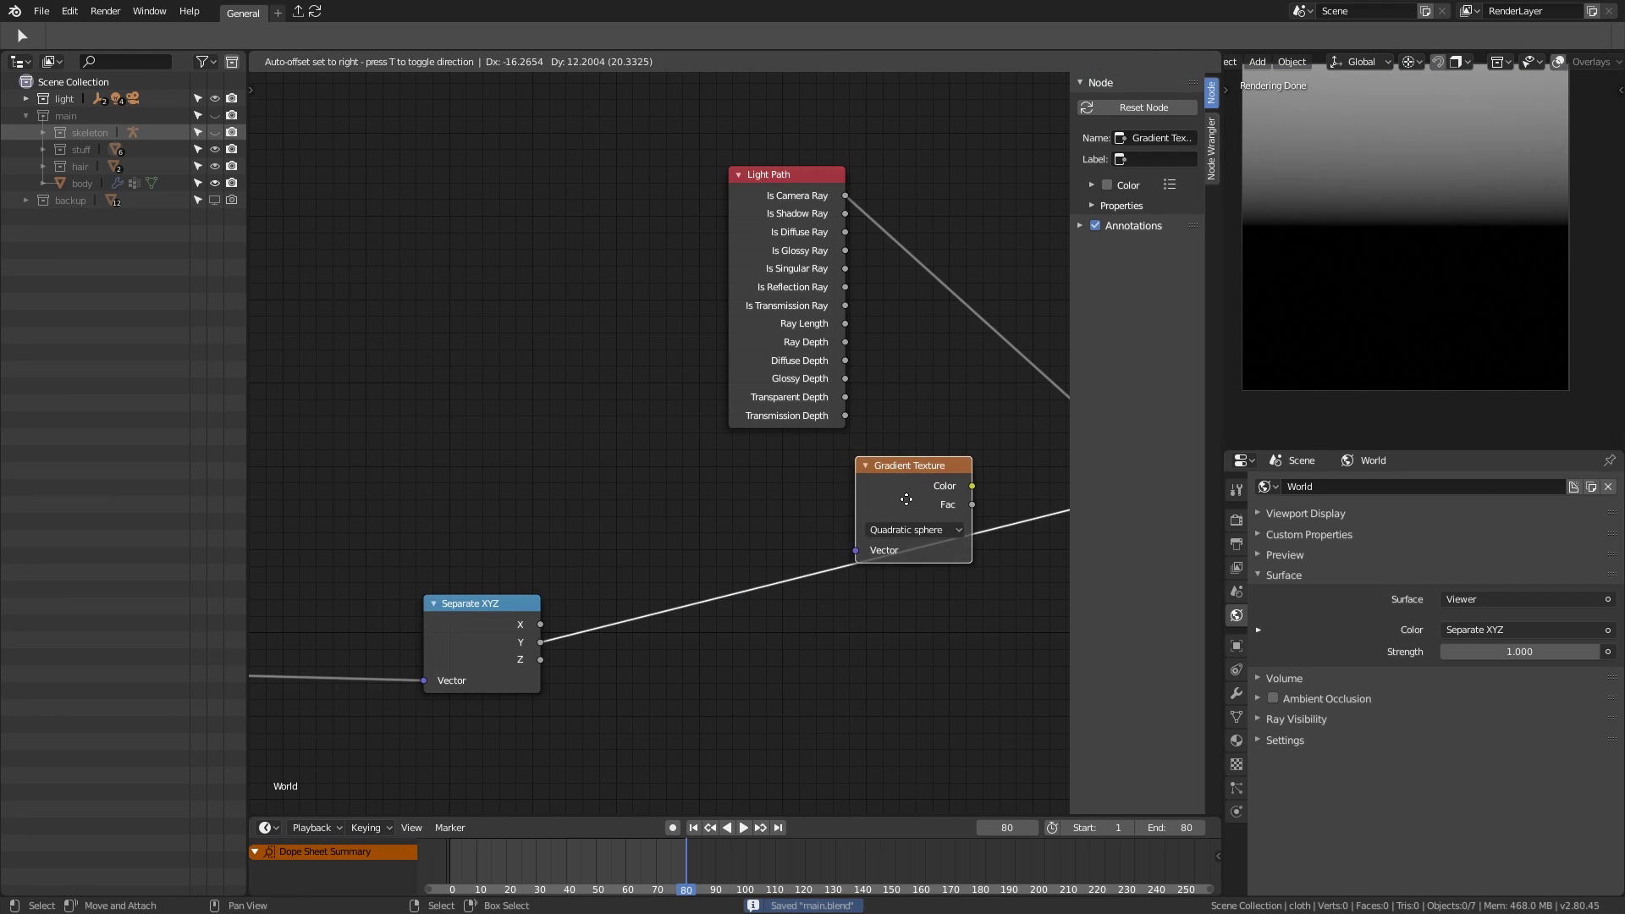
left_click(890, 537, "ctrl+shift")
key("ctrl+s")
Step: Add a Combine XYZ node that passes only X and Y from Separate XYZ into the Gradient Texture's vector
key("shift+a")
mouse_move(643, 588)
left_click_drag(609, 596, 646, 597)
left_click(751, 661)
scroll(980, 356, "right", 3, "ctrl")
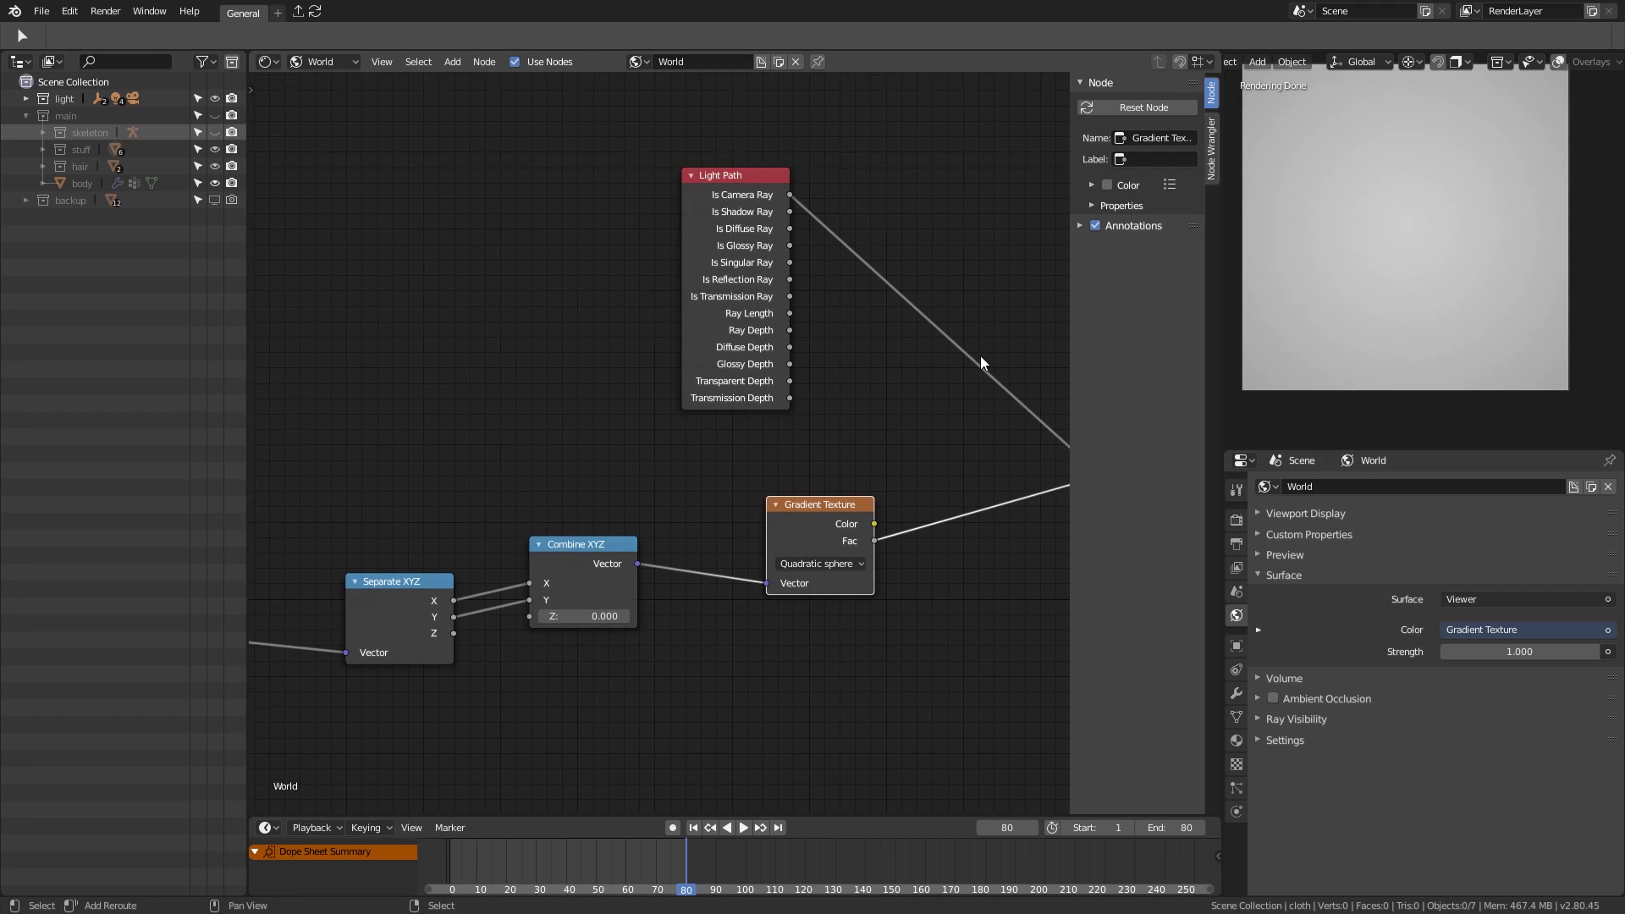
Step: Insert a ColorRamp after the Gradient Texture, preview it, and move the black stop to about the middle of the ramp
scroll(635, 627, "down", 3)
key("shift+a")
left_click(629, 504)
scroll(688, 439, "down", 2)
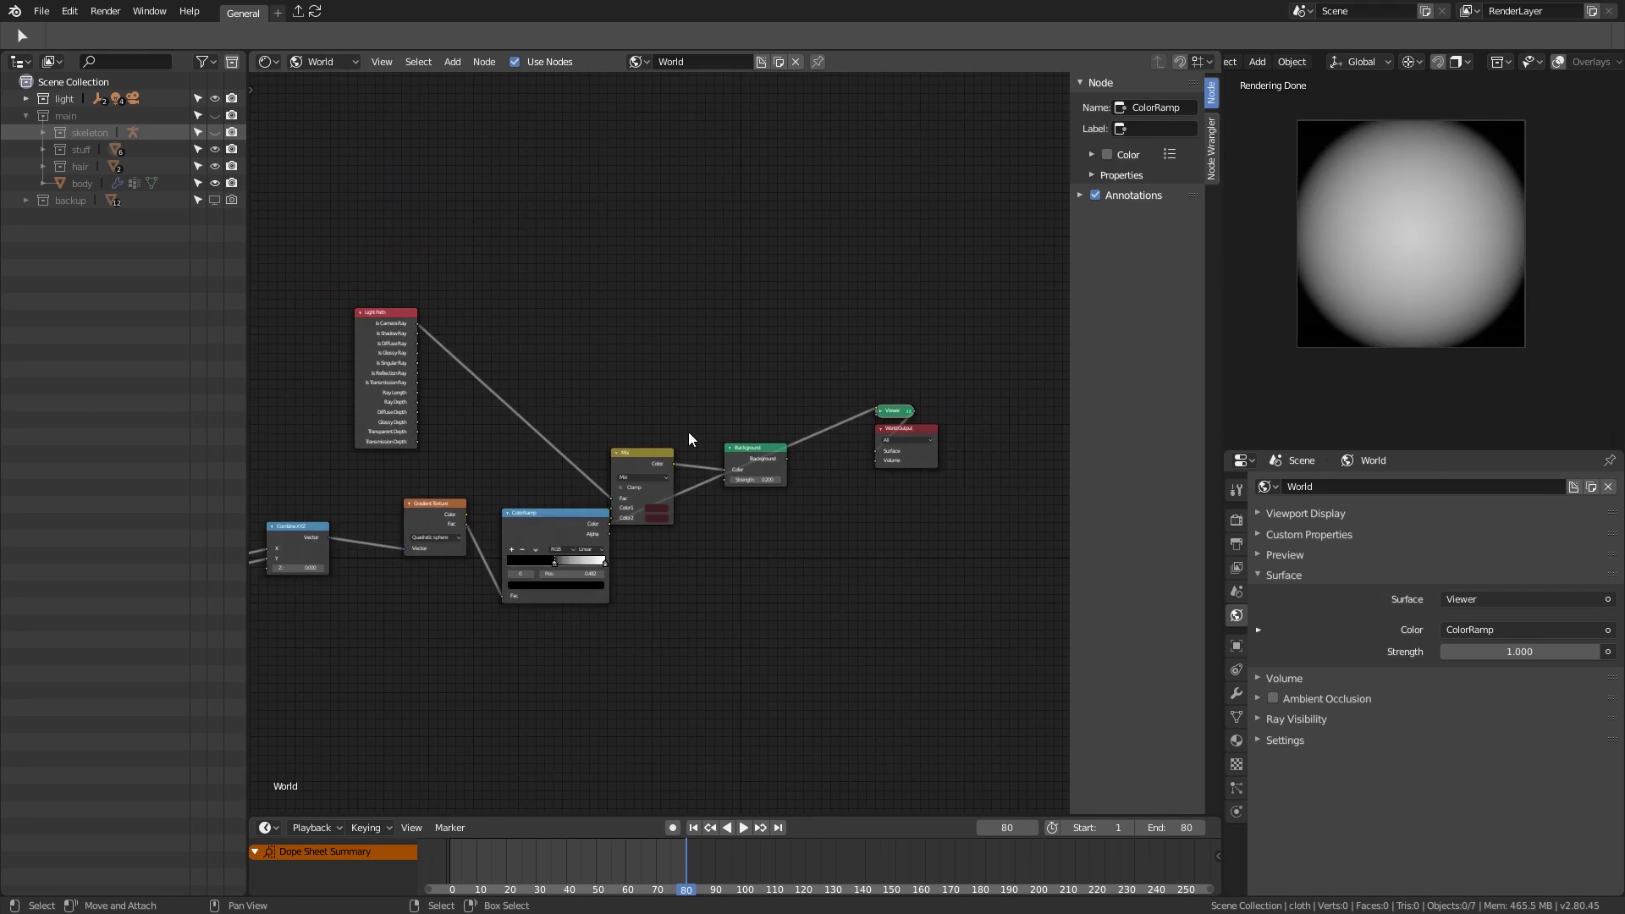
left_click(459, 613)
middle_click_drag(458, 613, 643, 572)
Step: Replace the Separate and Combine XYZ nodes with a Multiply mix at factor 1.000 and pure yellow in Color2
key("z")
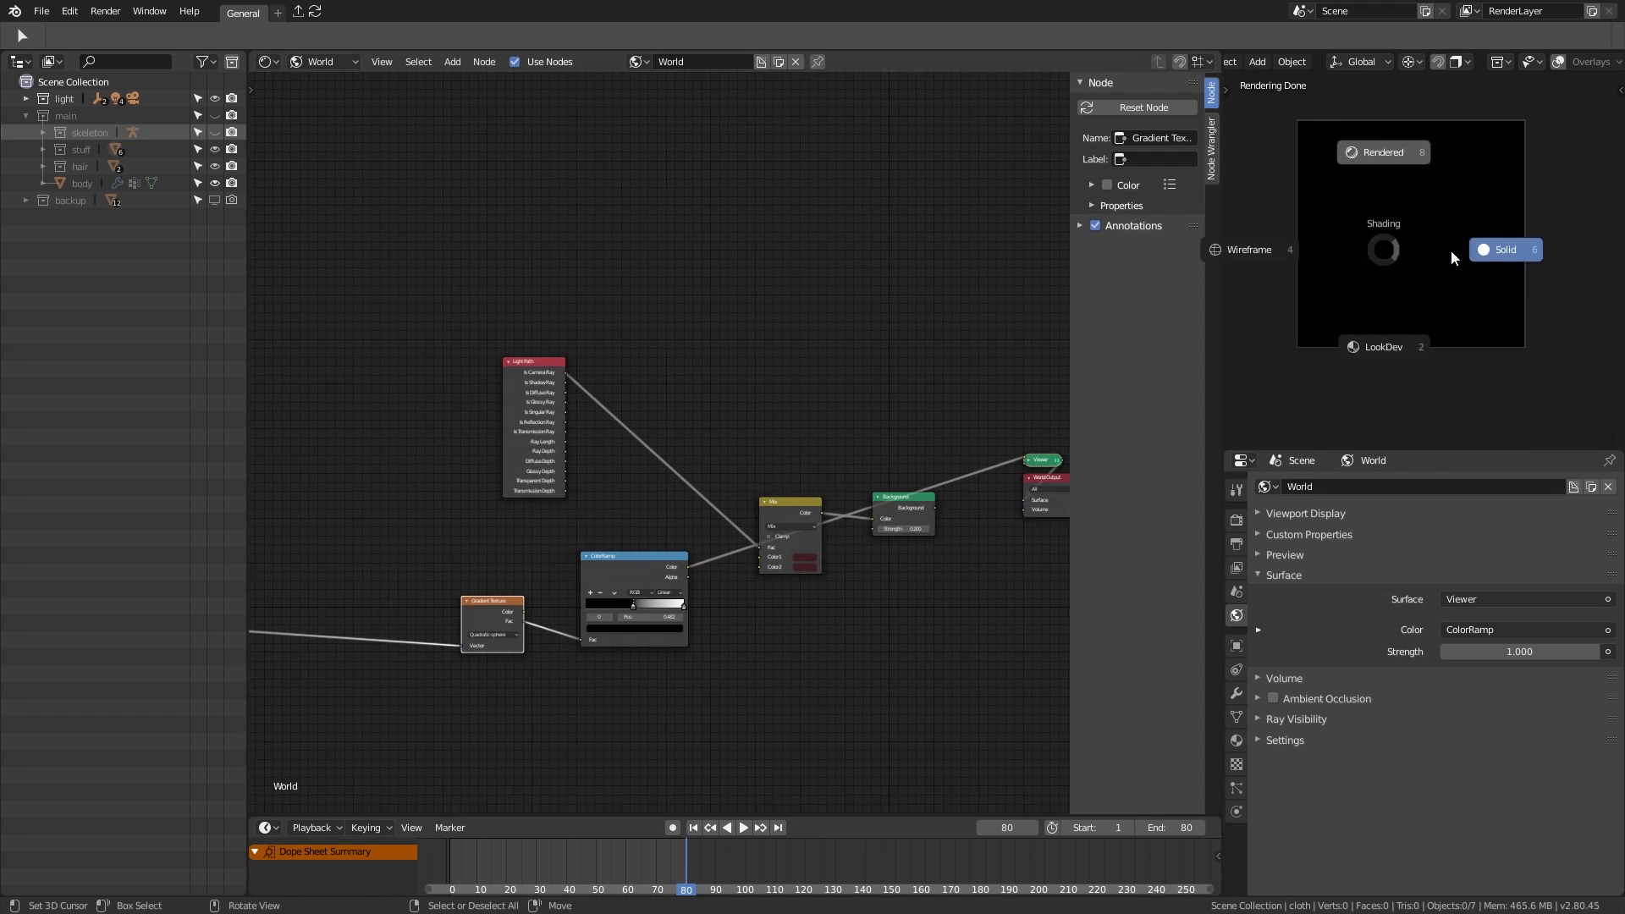
left_click(1451, 258)
middle_click_drag(253, 630, 565, 528)
key("shift+a")
left_click(812, 558)
left_click(683, 521)
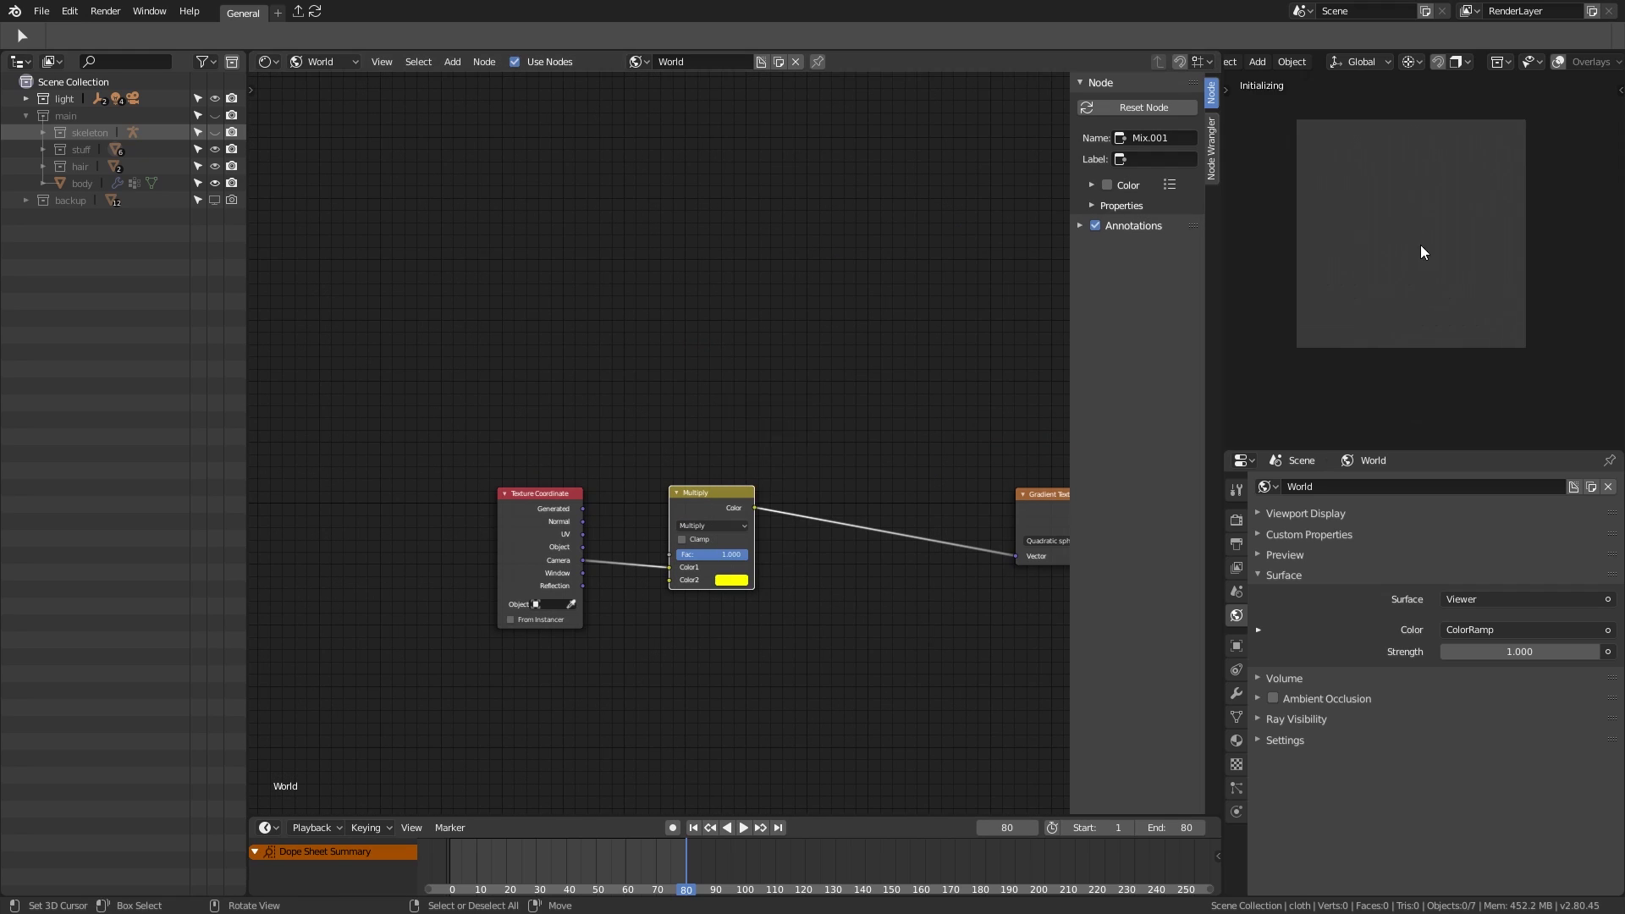
Step: Move the Multiply and Gradient Texture nodes away from the ColorRamp and insert a Mapping node between gradient and ramp
scroll(592, 524, "down", 3)
left_click(765, 552)
key("Home")
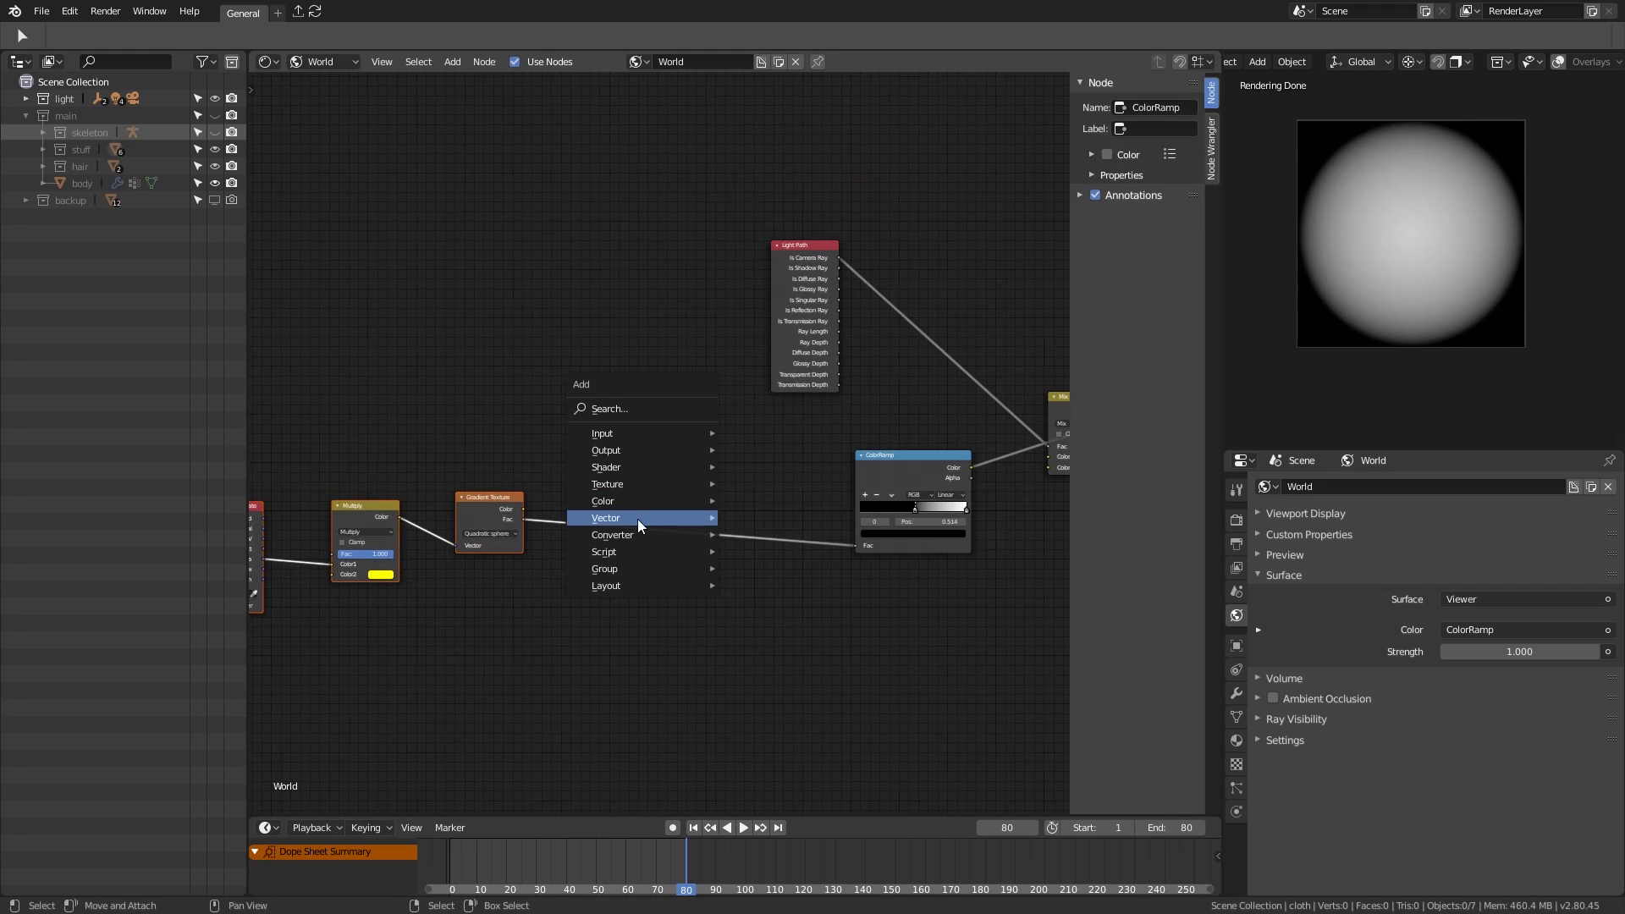
left_click(766, 559)
left_click(584, 575)
scroll(578, 582, "up", 2)
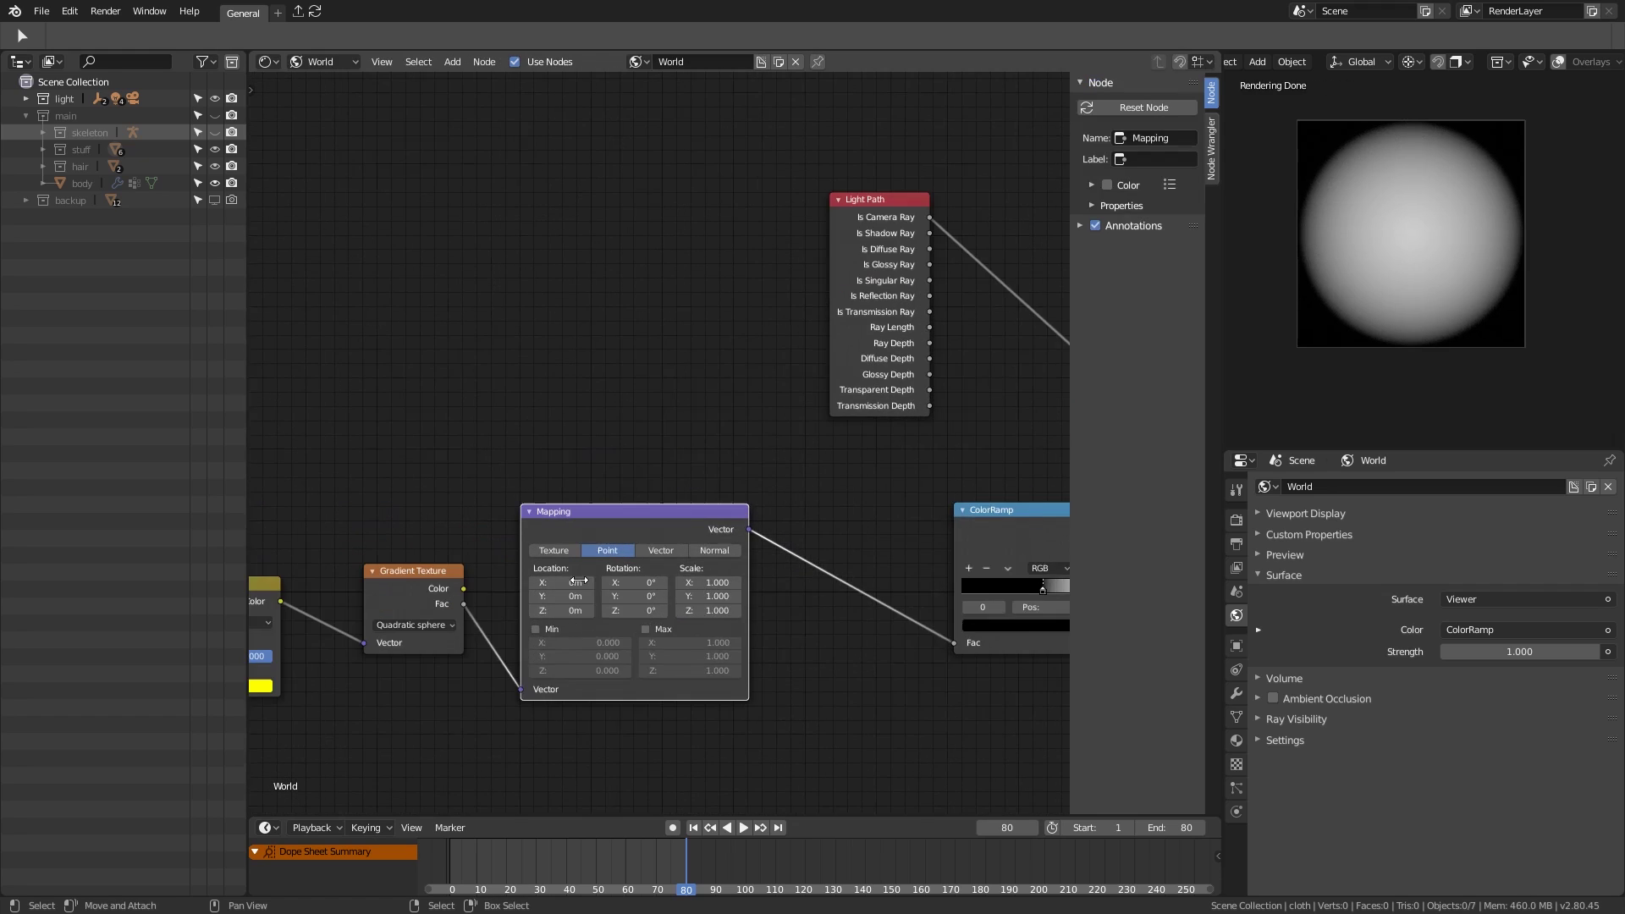
scroll(434, 526, "up", 1)
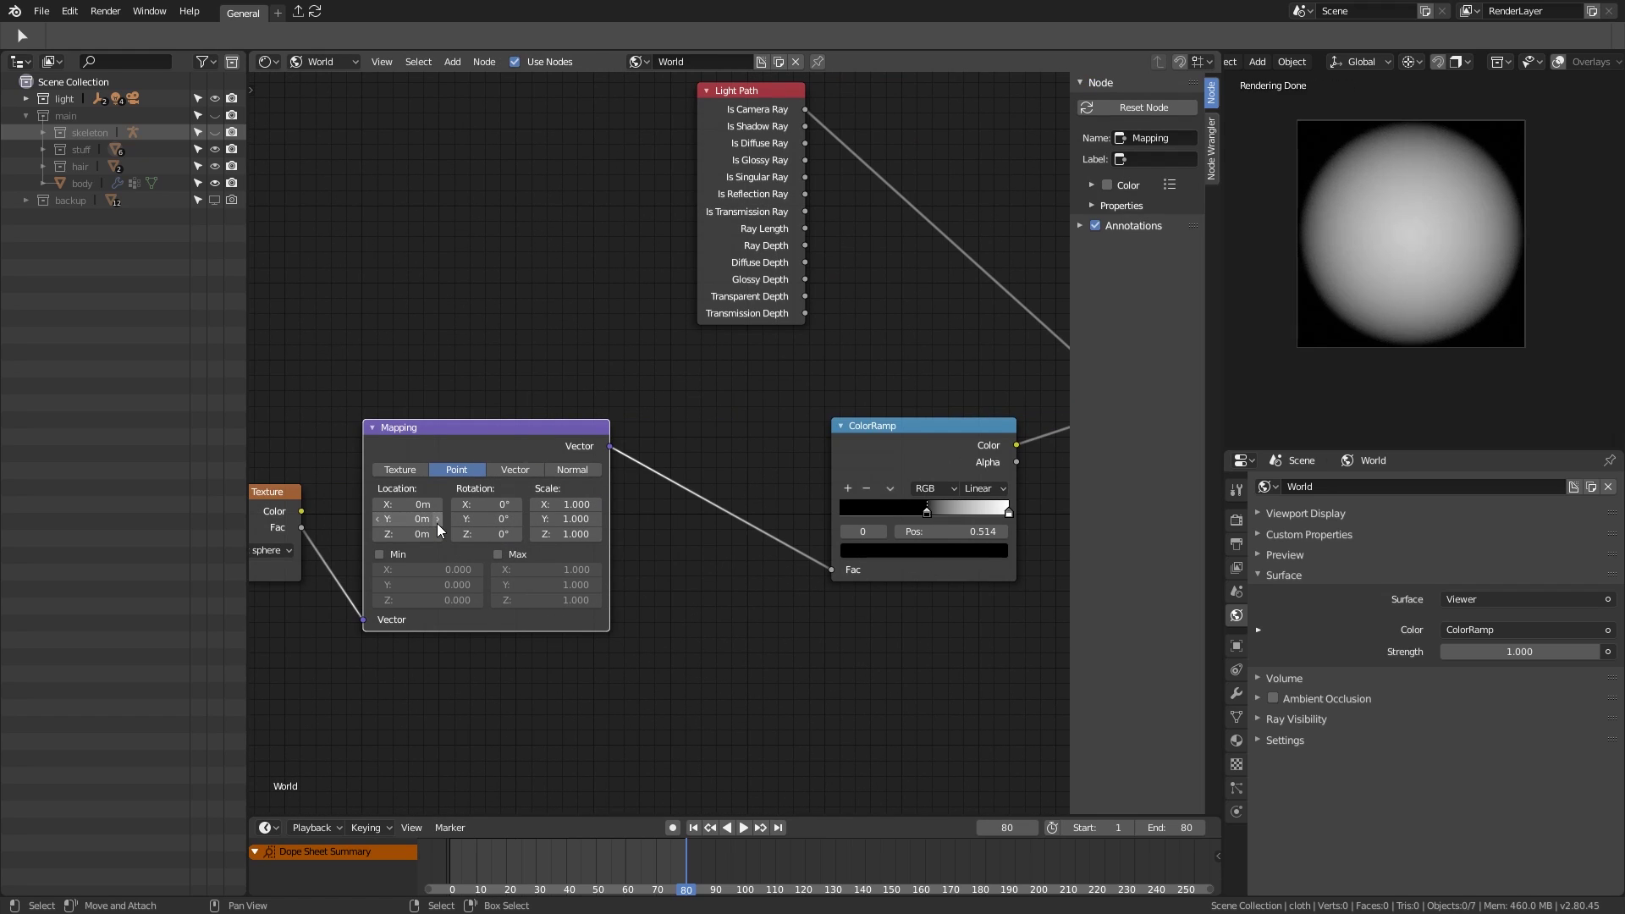
Step: Try shifting the Mapping node's location in Texture and Point modes, then reset the location values
left_click(400, 469)
left_click(377, 519)
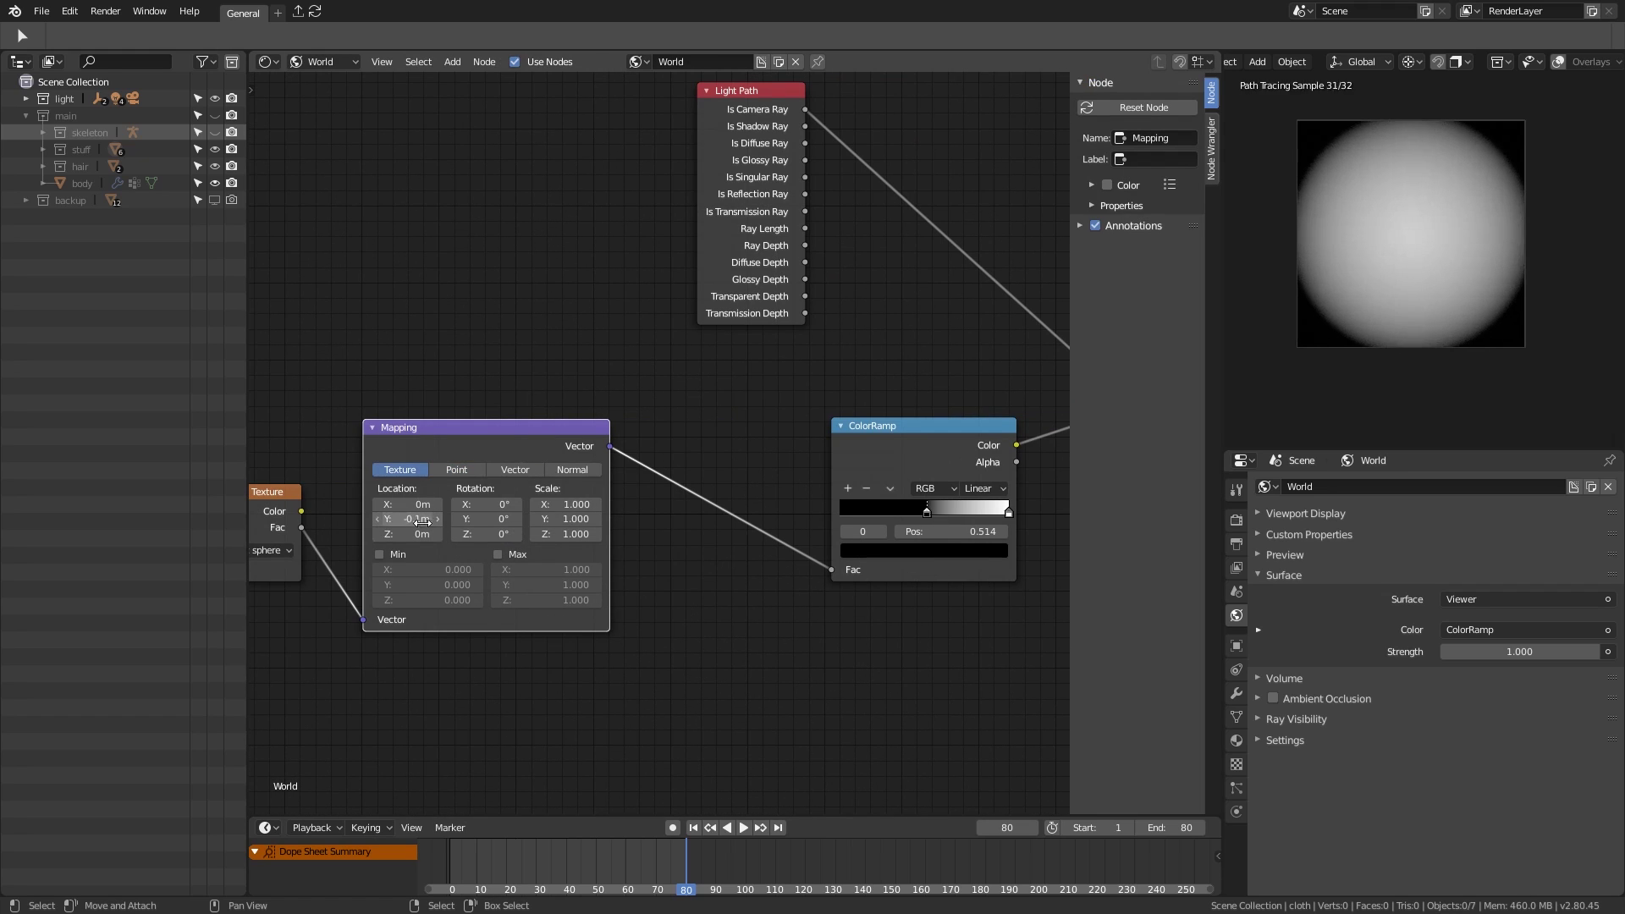
key("ctrl+z")
mouse_move(463, 552)
left_mouse_down()
mouse_move(550, 543)
mouse_move(523, 511)
mouse_move(490, 535)
left_mouse_up()
left_click(589, 479)
left_click(531, 479)
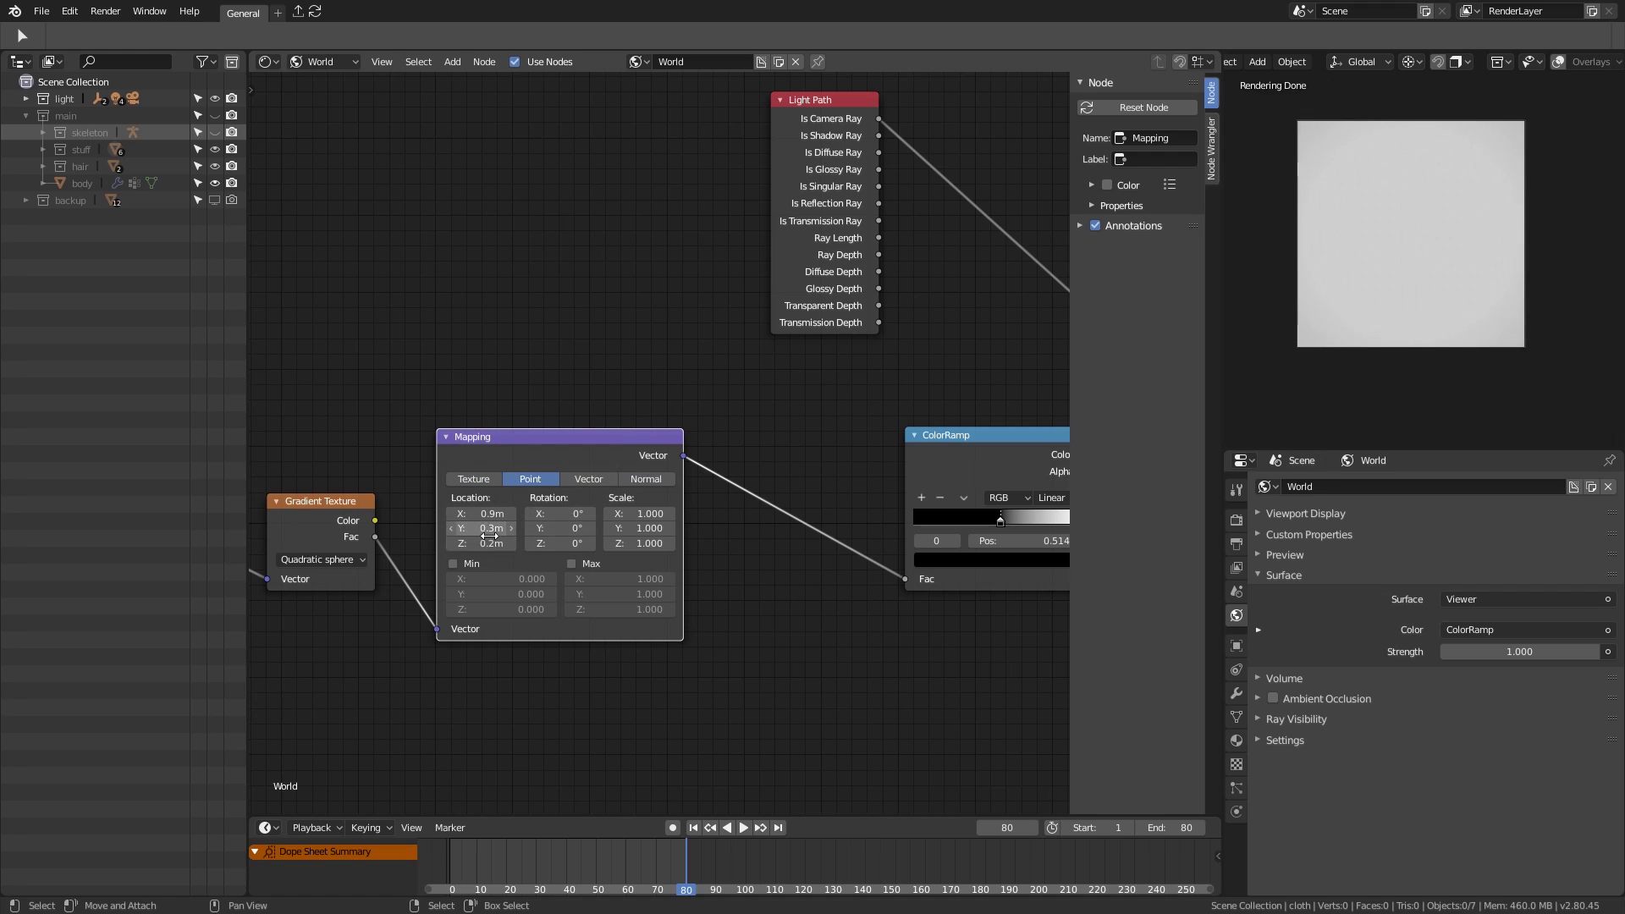
key("BackSpace")
key("BackSpace")
key("BackSpace")
Step: Delete the Mapping and Multiply nodes from the world gradient setup
scroll(1002, 520, "right", 3, "ctrl")
scroll(1001, 520, "down", 1)
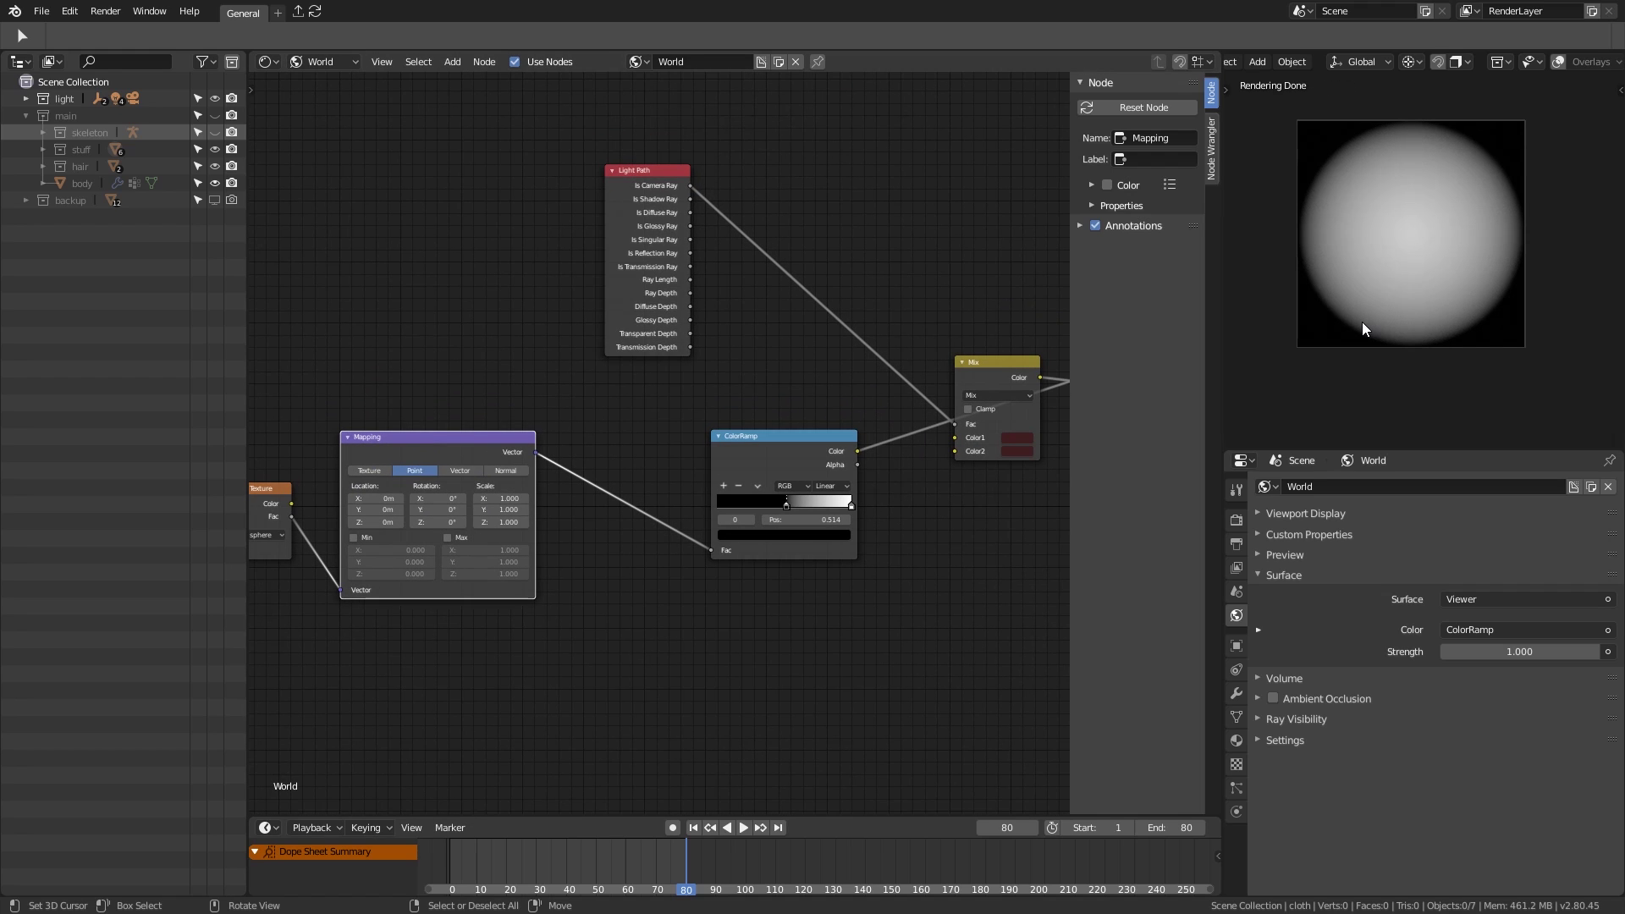
scroll(1363, 328, "down", 1)
scroll(637, 465, "down", 1)
scroll(744, 588, "left", 5, "ctrl")
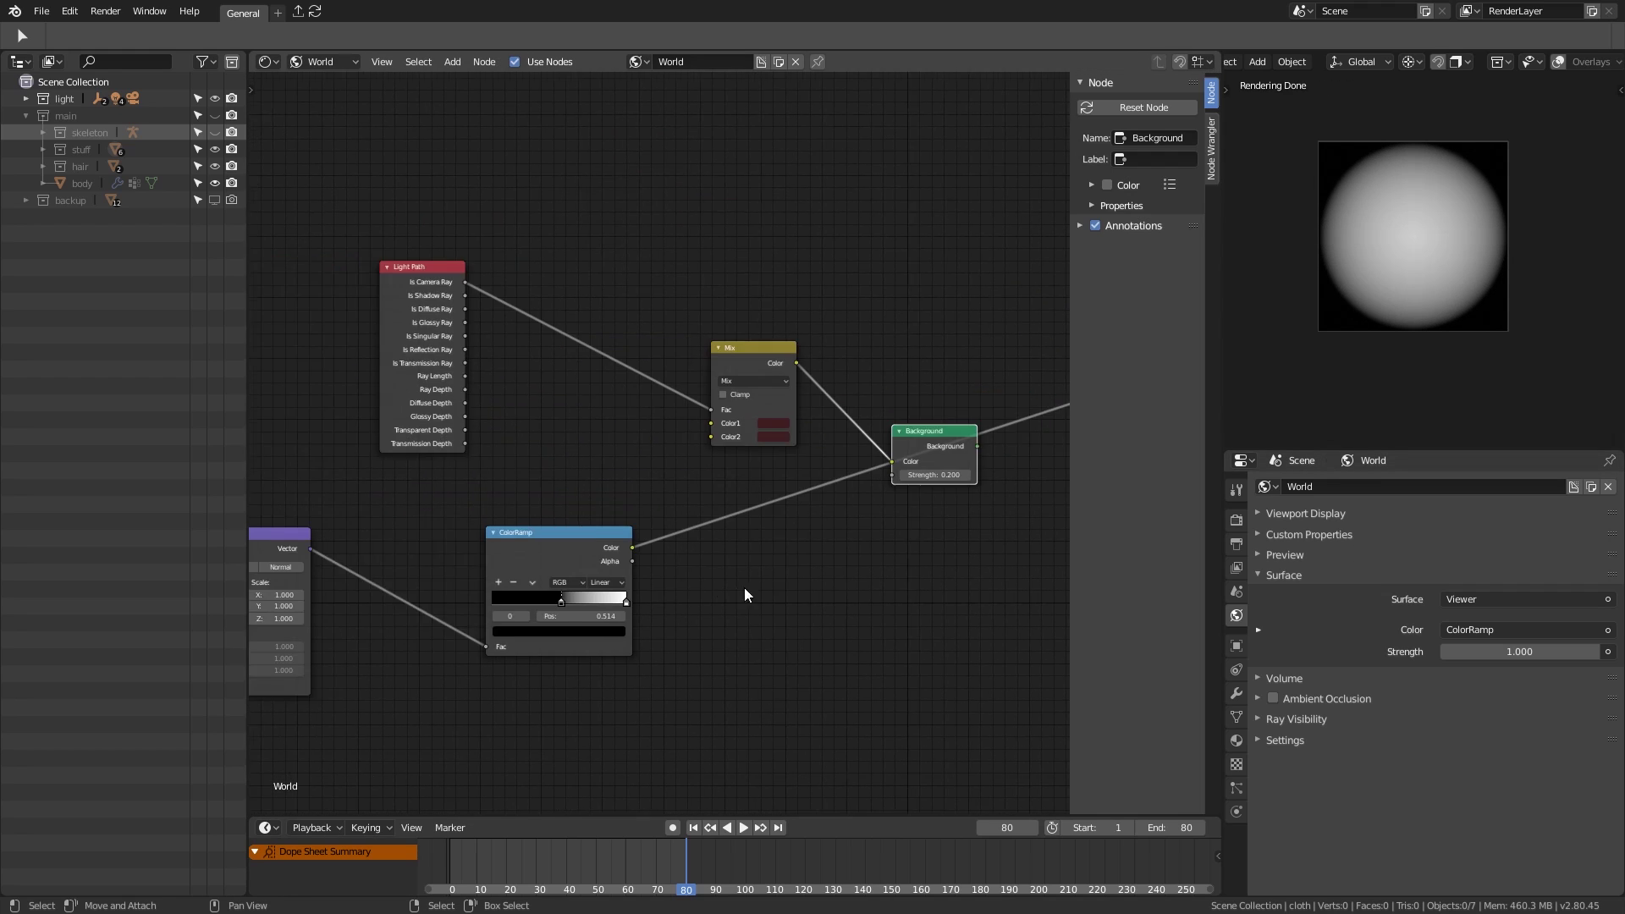
left_click_drag(1059, 598, 1058, 592)
key("x")
scroll(341, 580, "right", 5, "ctrl")
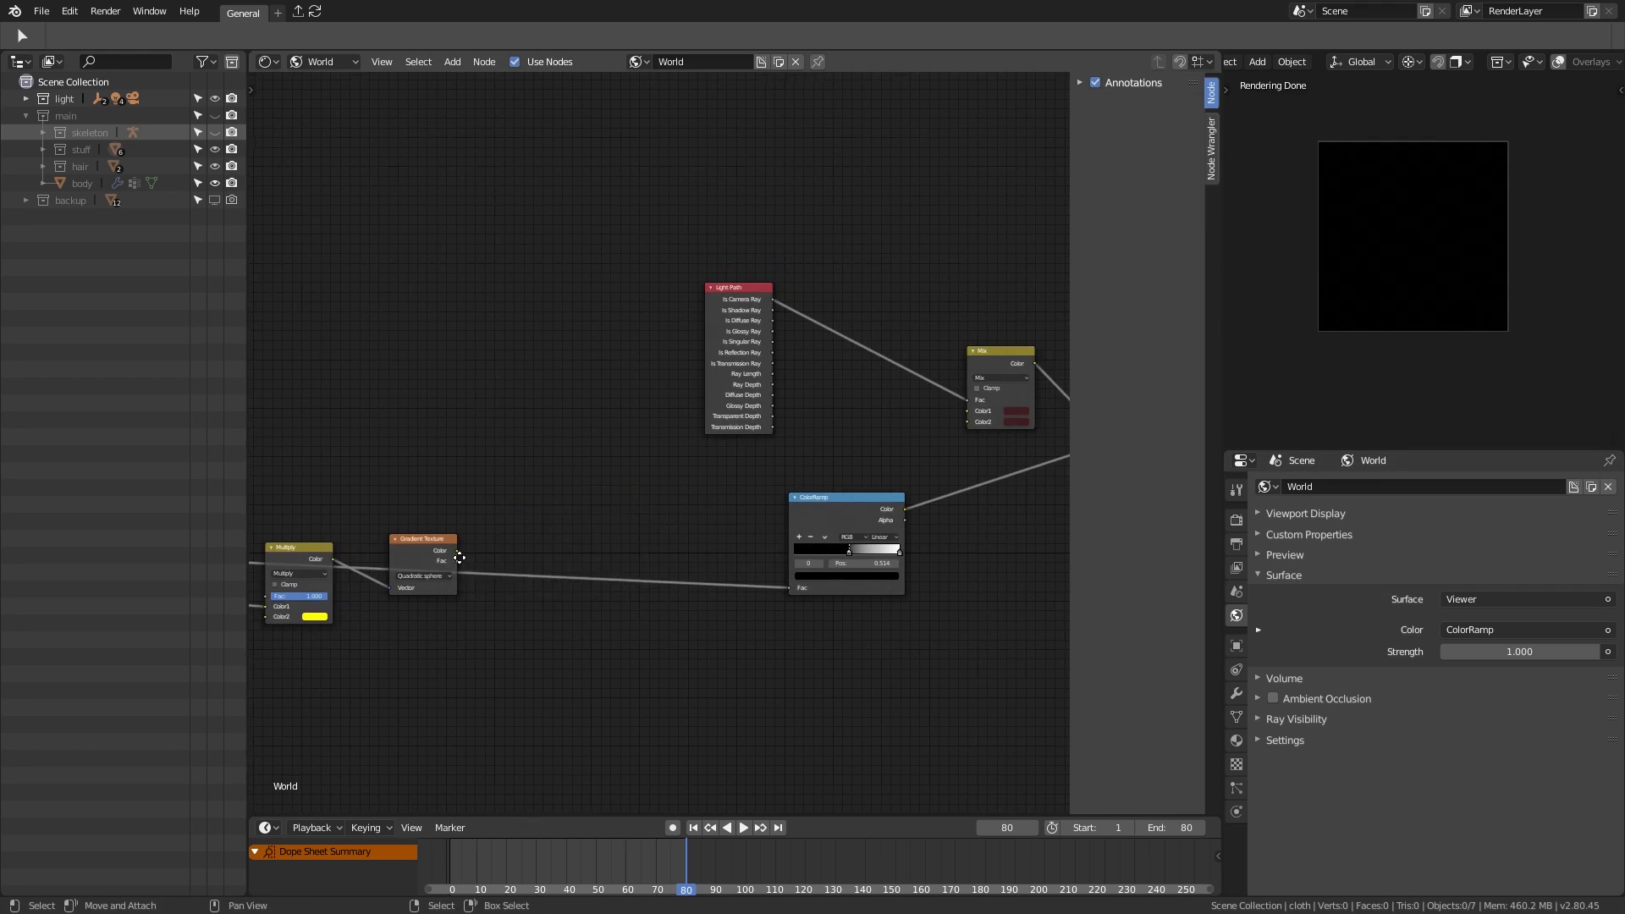
scroll(778, 552, "left", 5, "ctrl")
key("x")
Step: Set the Gradient Texture to Quadratic sphere, fed directly by the Generated coordinates
key("ctrl+z")
key("g")
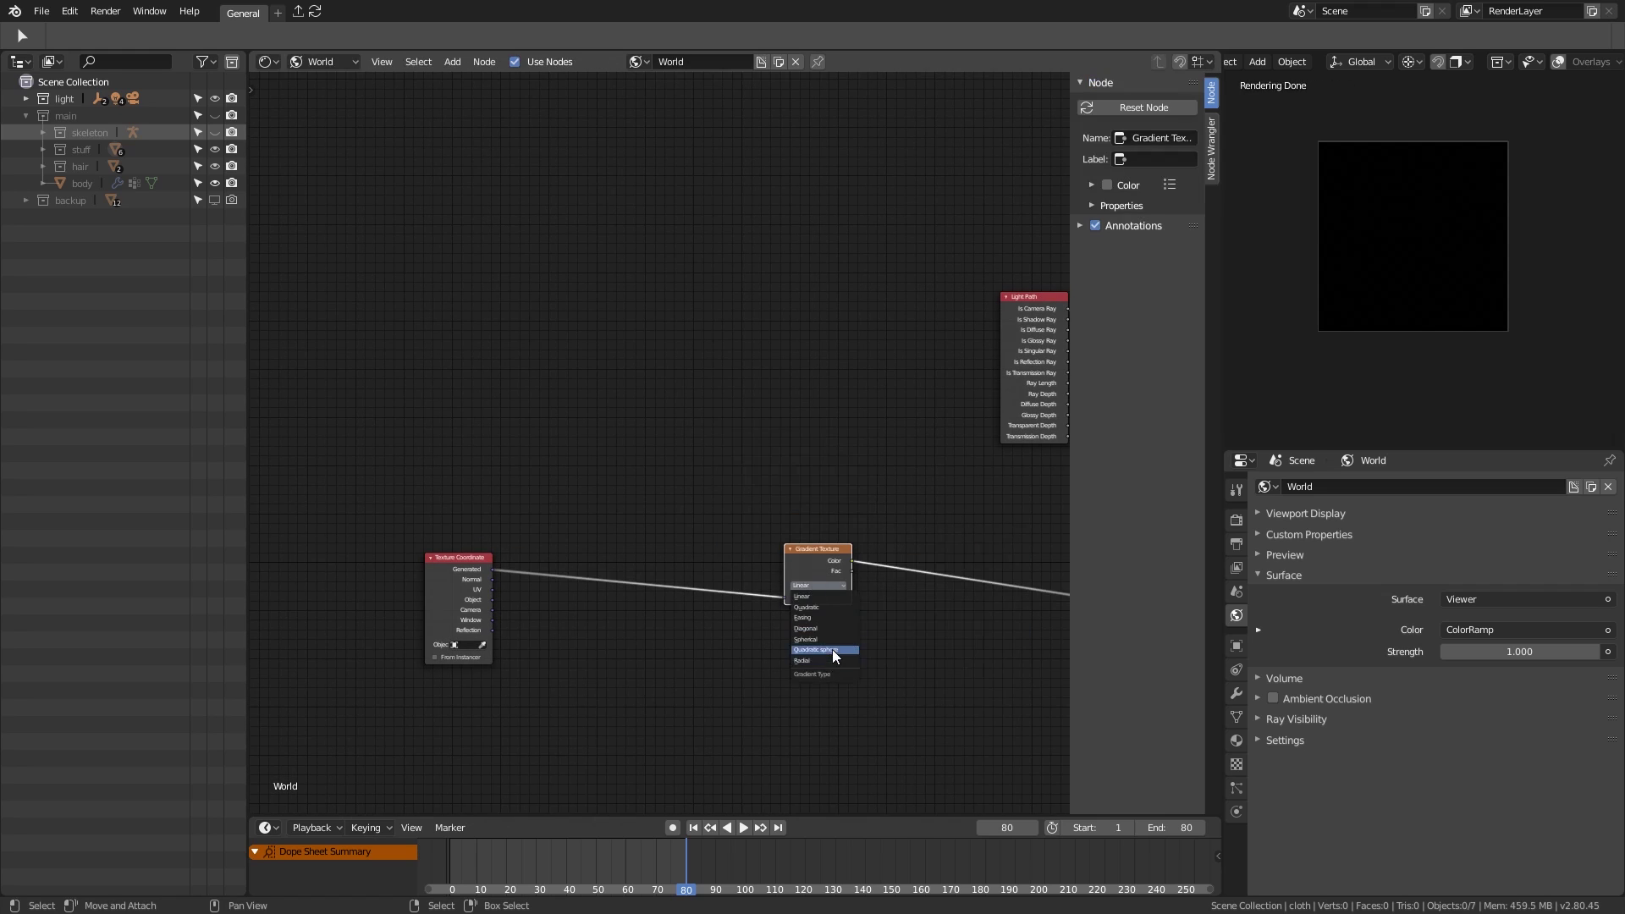
left_click(831, 649)
key("ctrl+z")
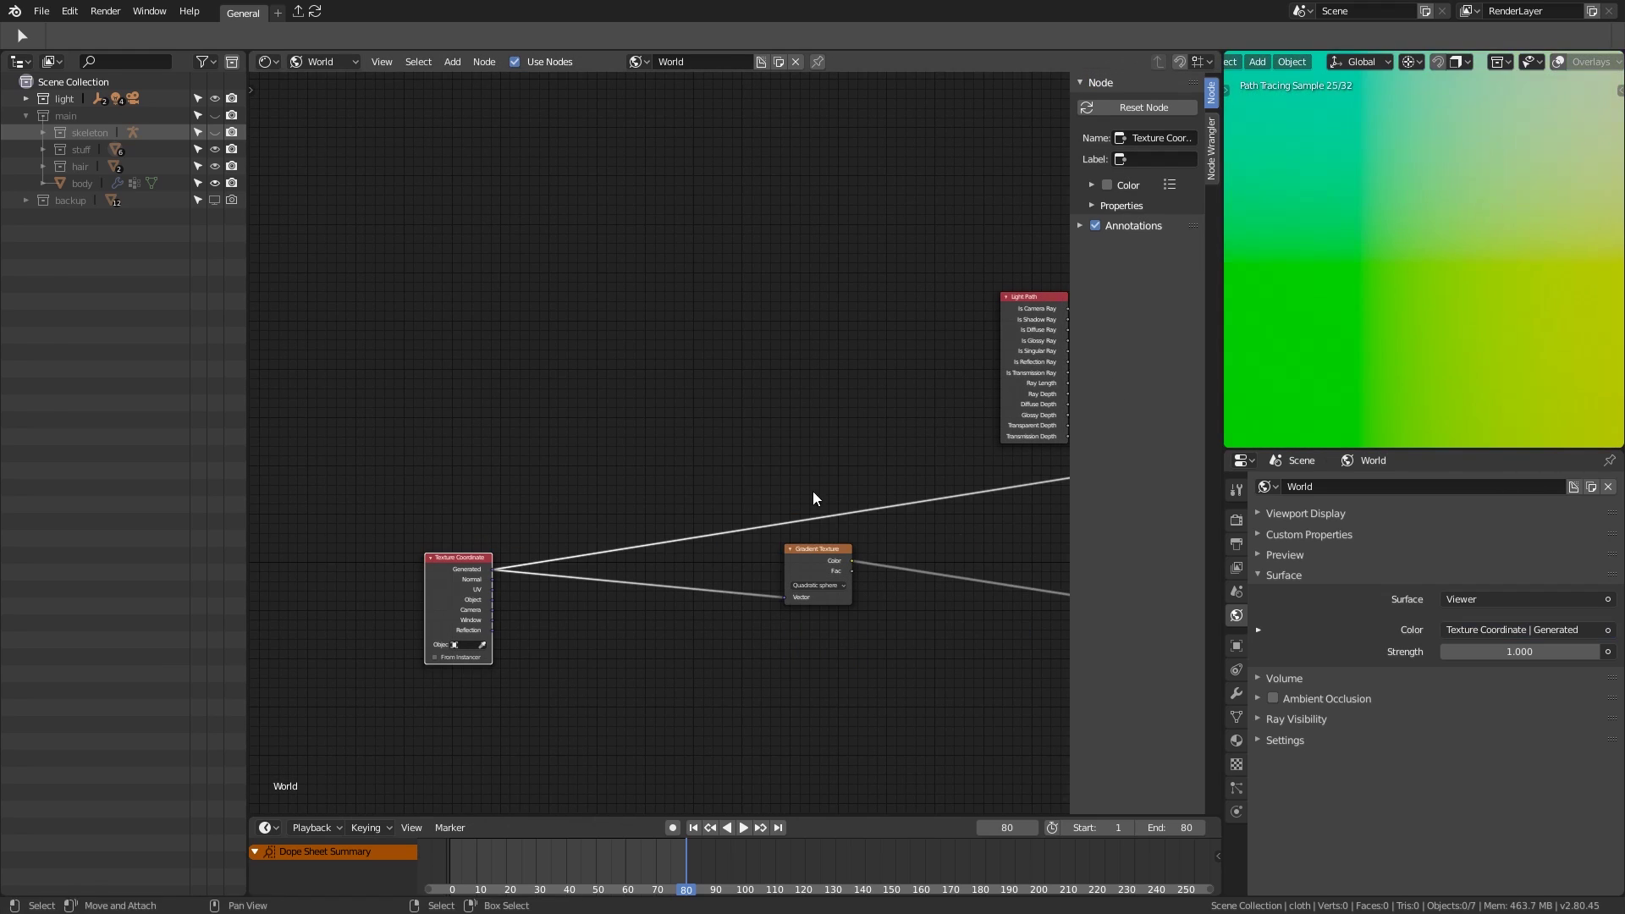
key("ctrl+shift+z")
Step: Preview the Gradient Texture and the Generated coordinates in the camera view to compare their outputs
middle_click_drag(905, 575, 890, 574)
scroll(889, 574, "up", 2)
left_click(697, 569)
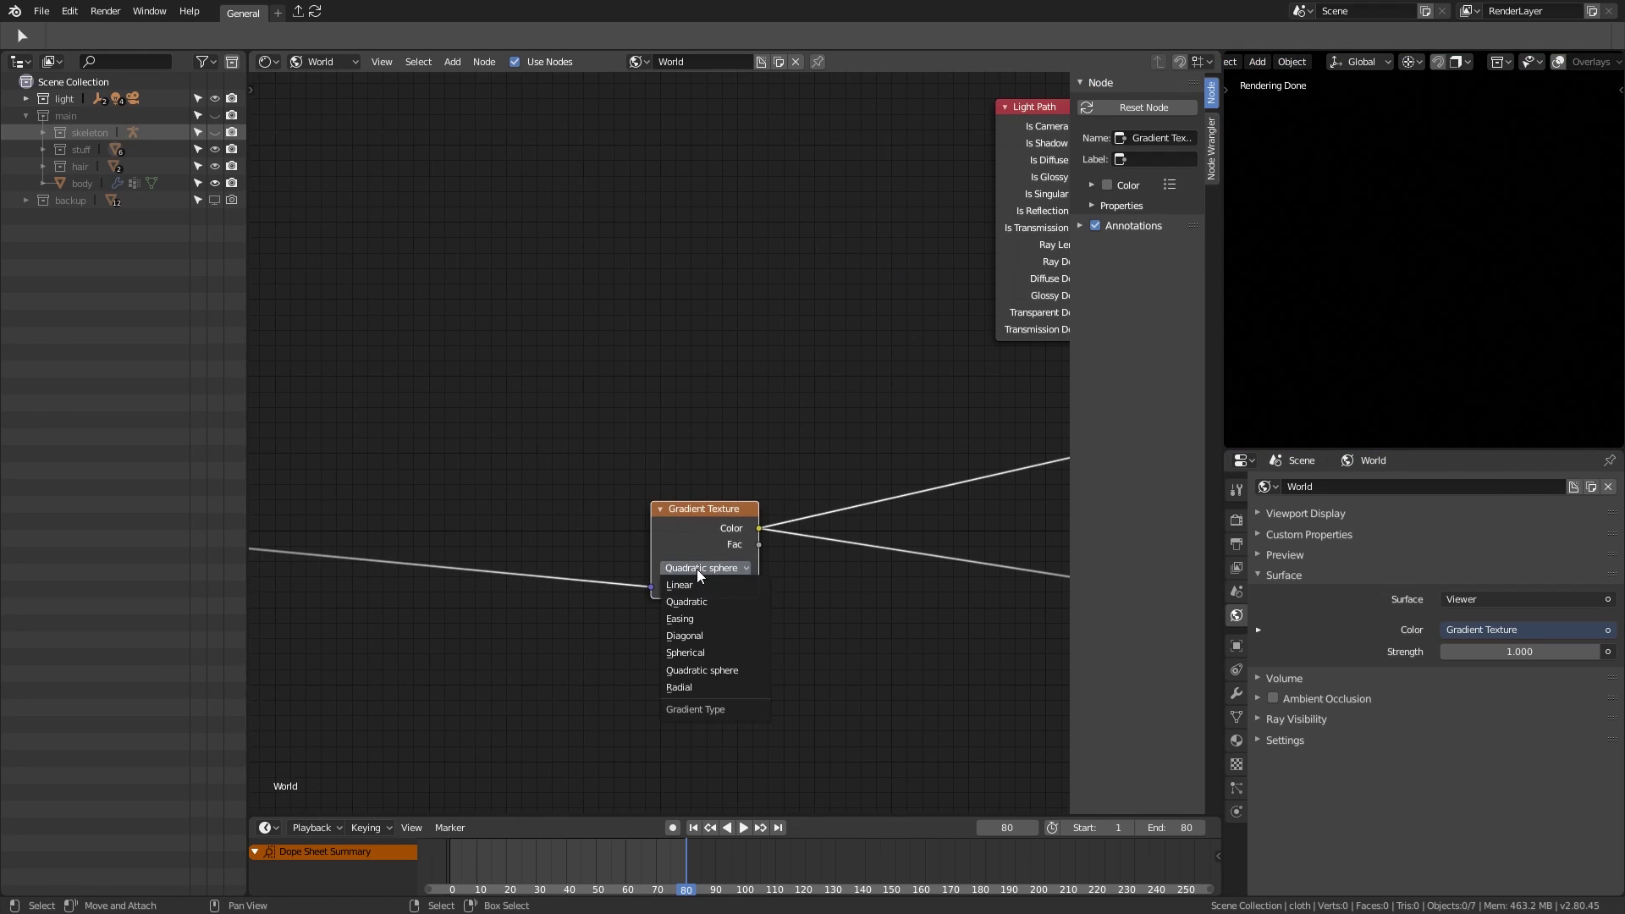
scroll(507, 567, "up", 5, "ctrl")
left_click(431, 558, "ctrl+shift")
scroll(1307, 289, "down", 5)
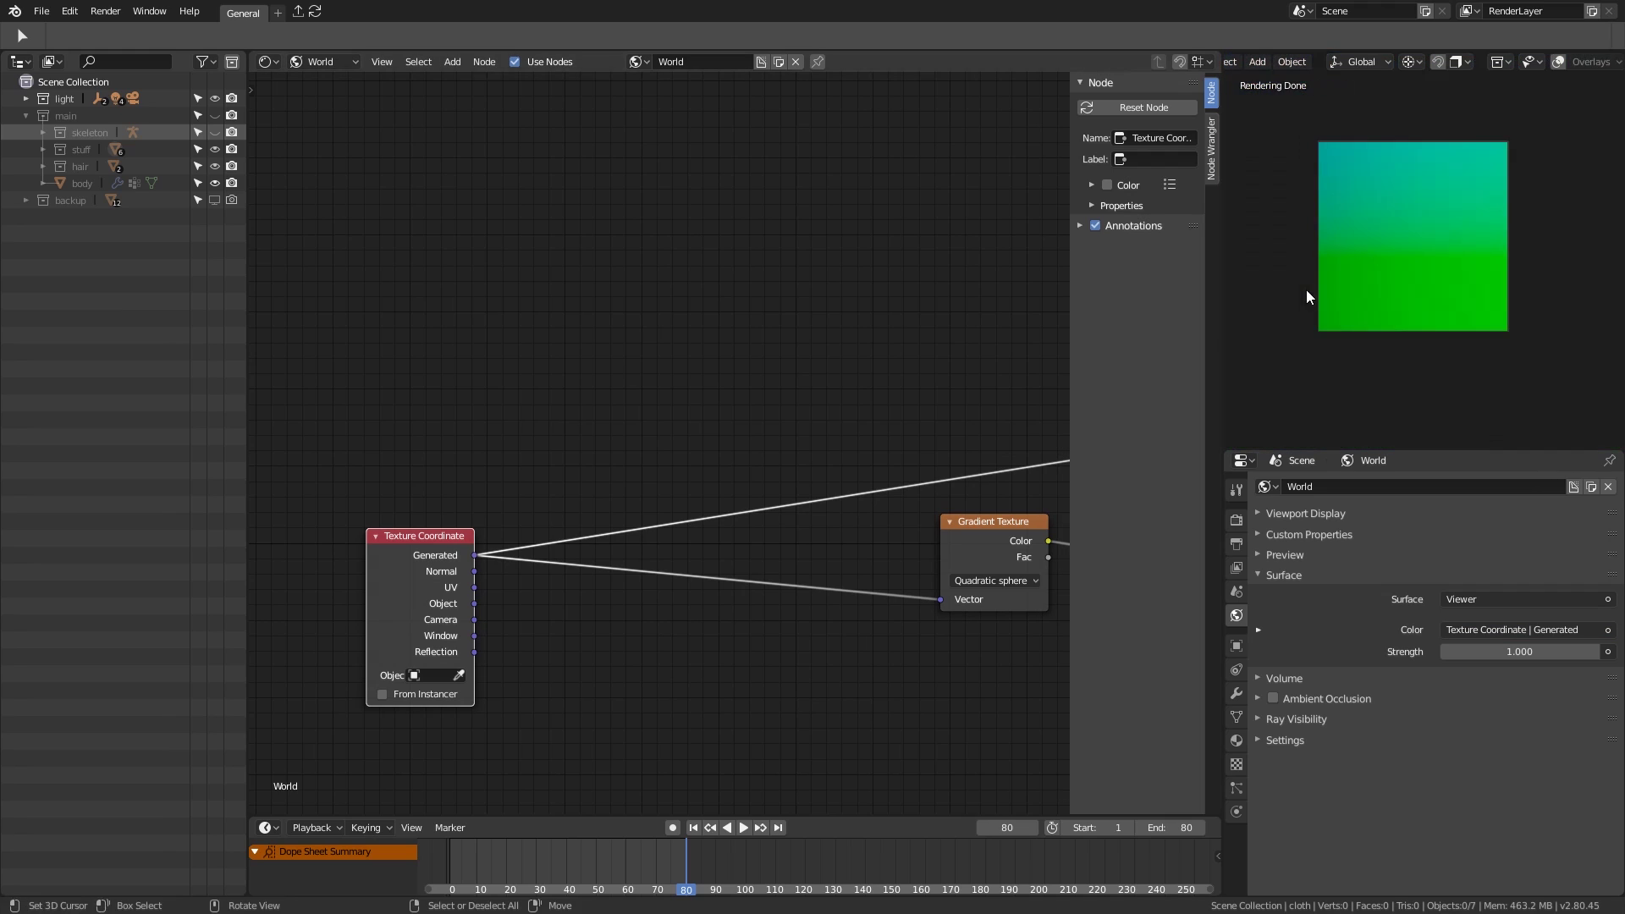
middle_click_drag(796, 535, 323, 601)
Step: Undo the world gradient setup back to only the Background node connected to the World Output
key("ctrl+z")
key("ctrl+z")
key("ctrl+z")
key("ctrl+z")
key("ctrl+z")
key("ctrl+z")
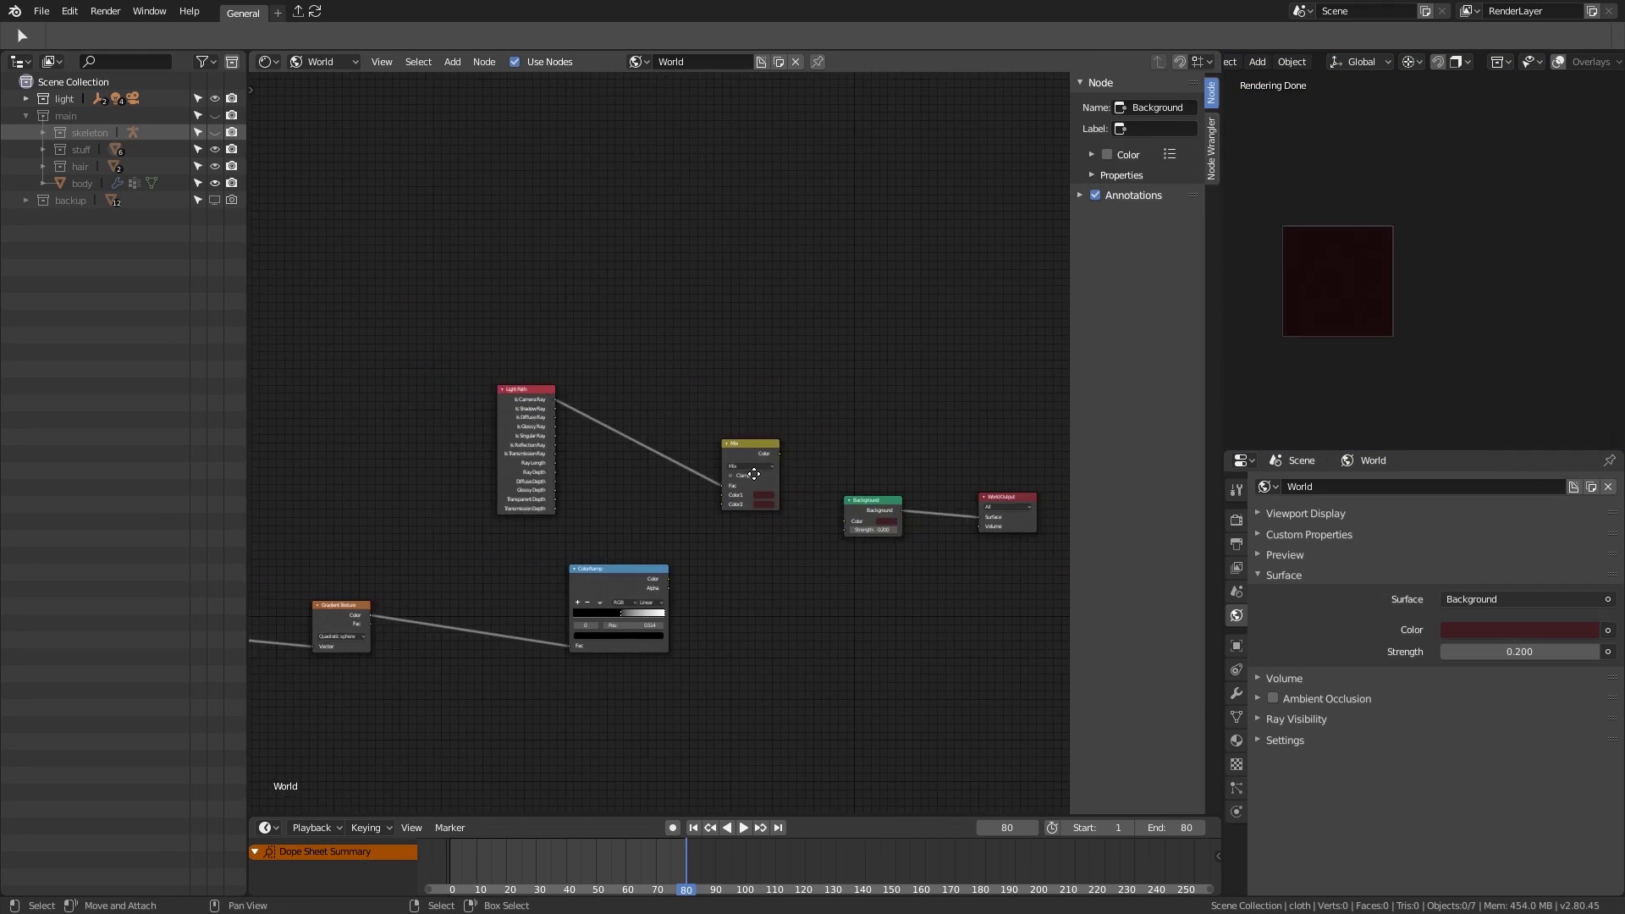
Step: Enable film transparency in the render settings and show the main collection with the character
left_click(1235, 520)
scroll(1585, 825, "down", 2)
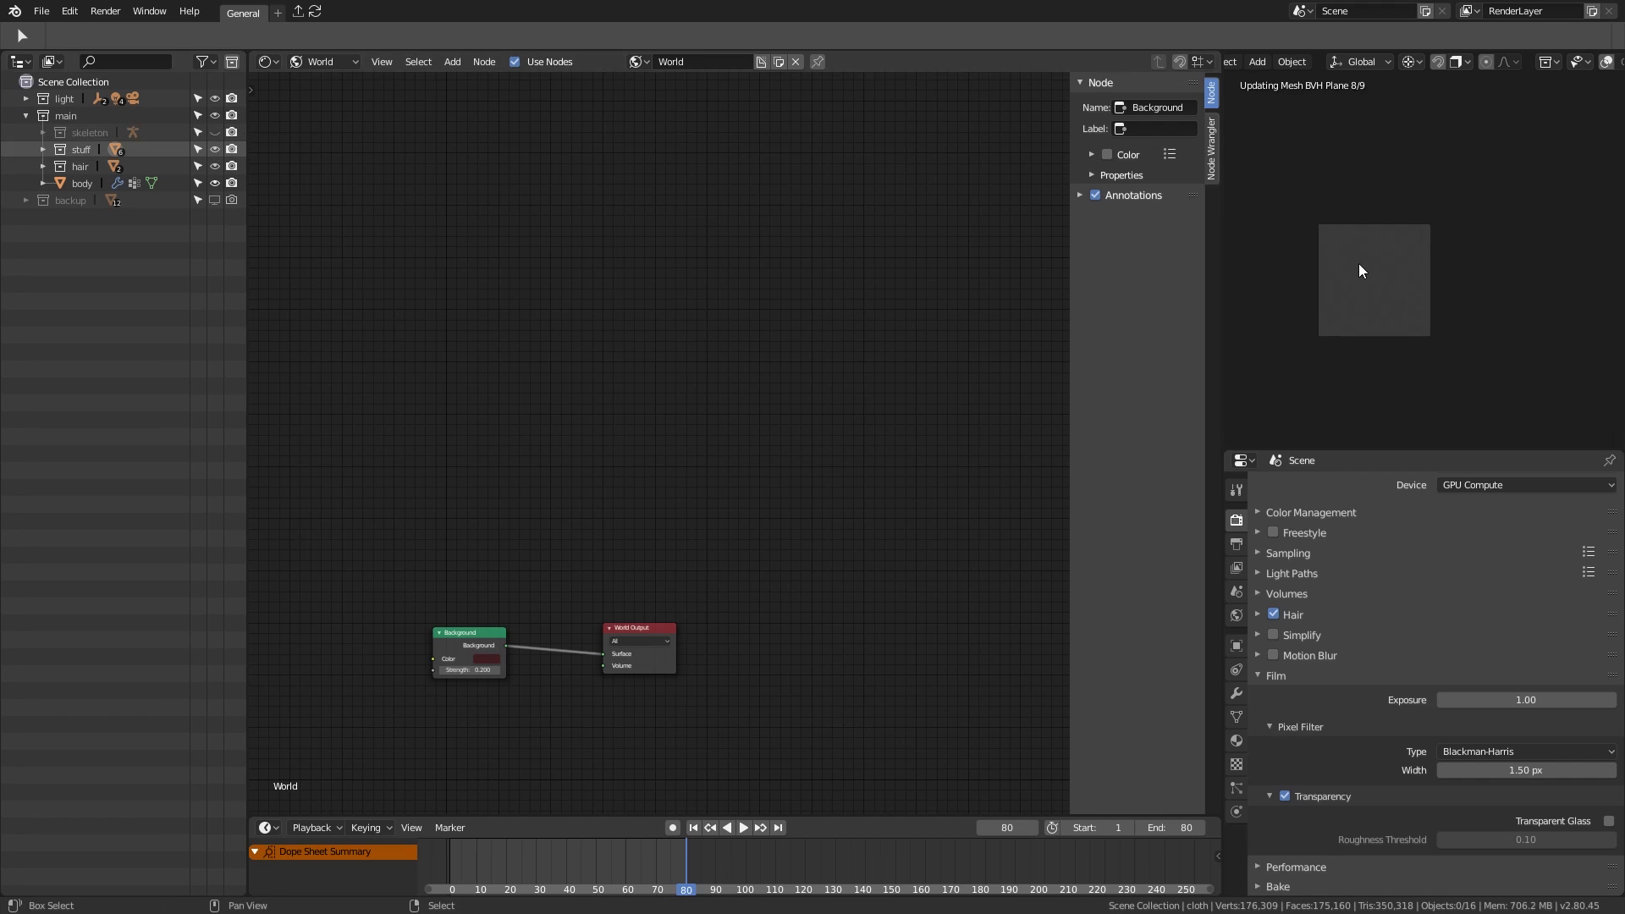
scroll(1359, 271, "up", 5)
scroll(1472, 645, "up", 2)
Step: Look through the Color Management, Freestyle, Sampling and Light Paths render settings
left_click(1311, 554)
left_click(1304, 718)
scroll(1472, 646, "down", 2)
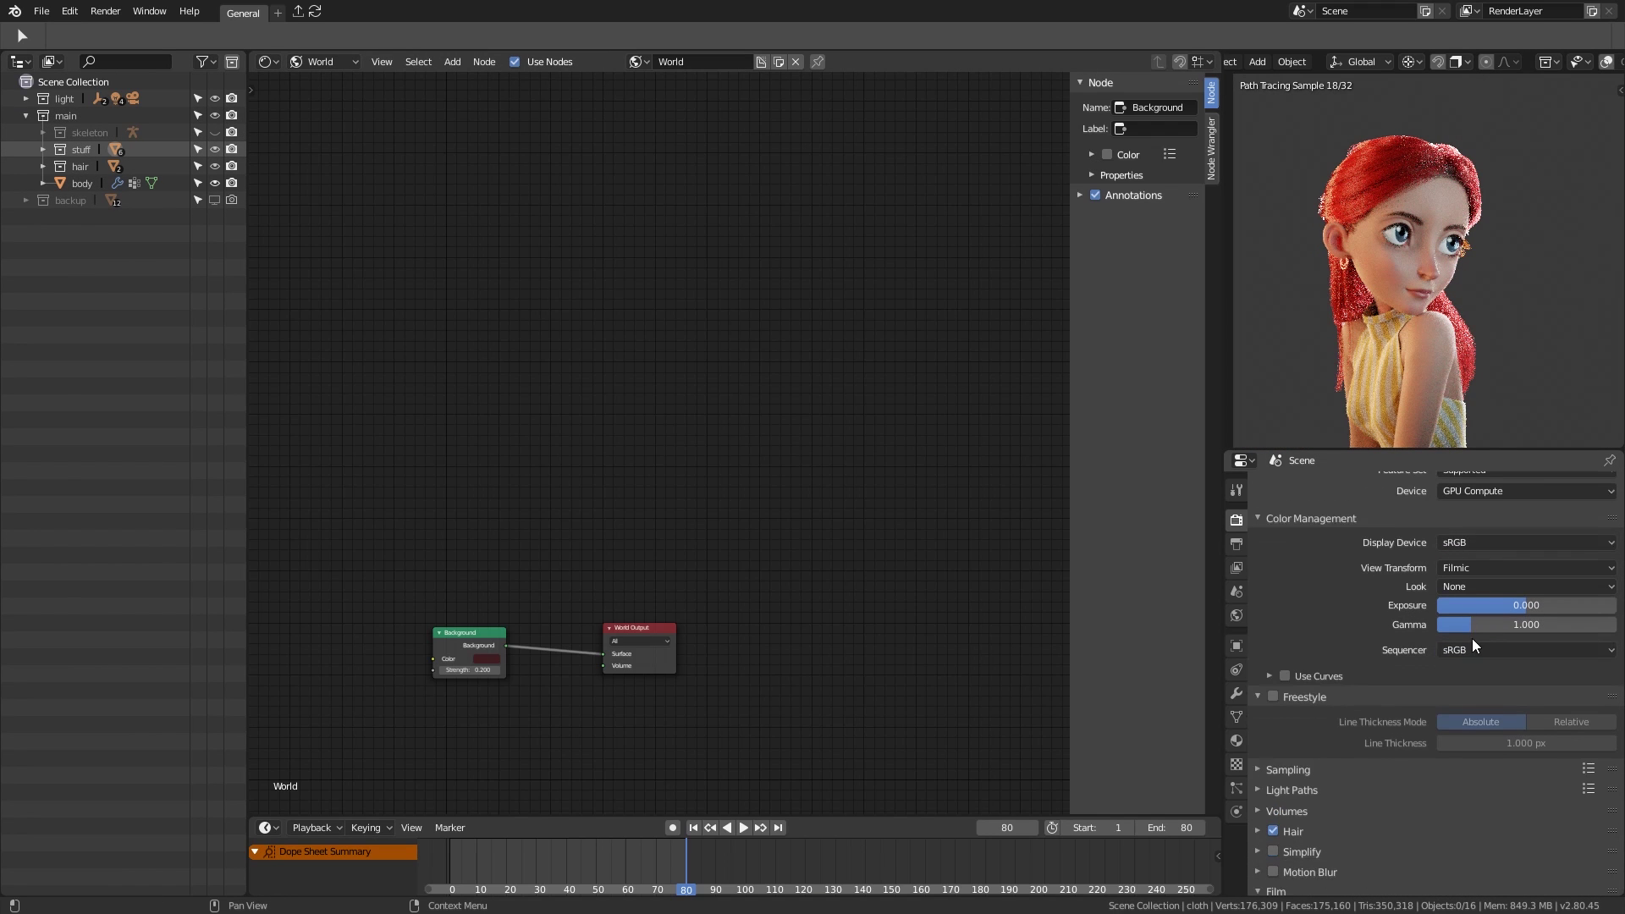
scroll(1473, 646, "down", 2)
left_click(1310, 474)
left_click(1288, 606)
left_click(1290, 606)
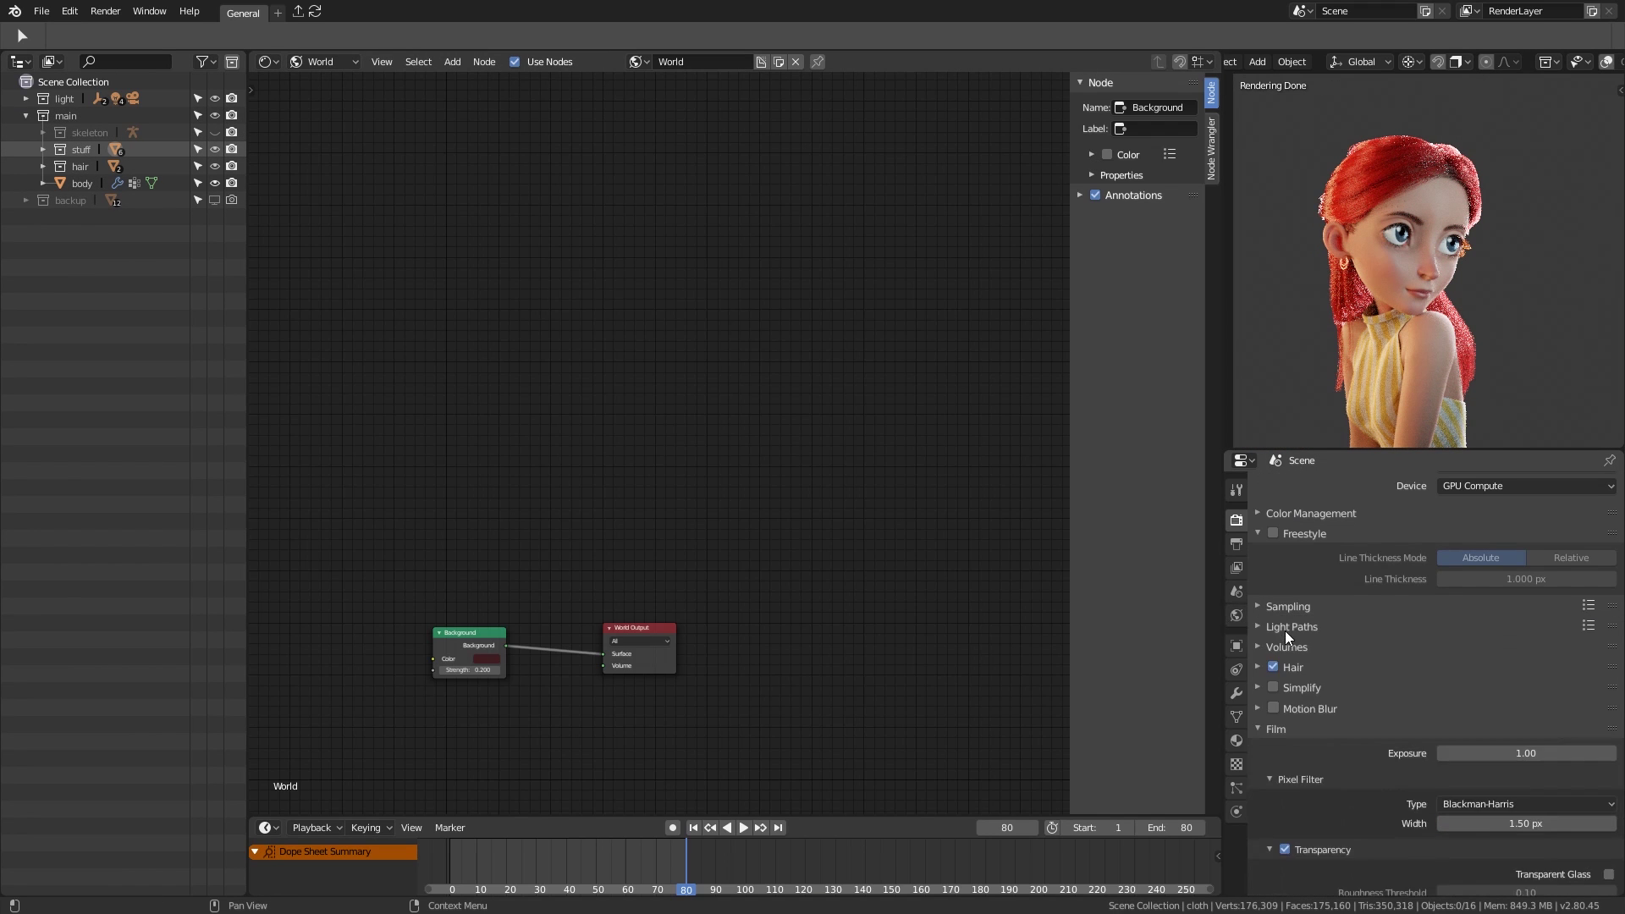
left_click(1288, 625)
left_click(1303, 626)
Step: Set the output resolution to 2048 px in both X and Y
left_click(1236, 544)
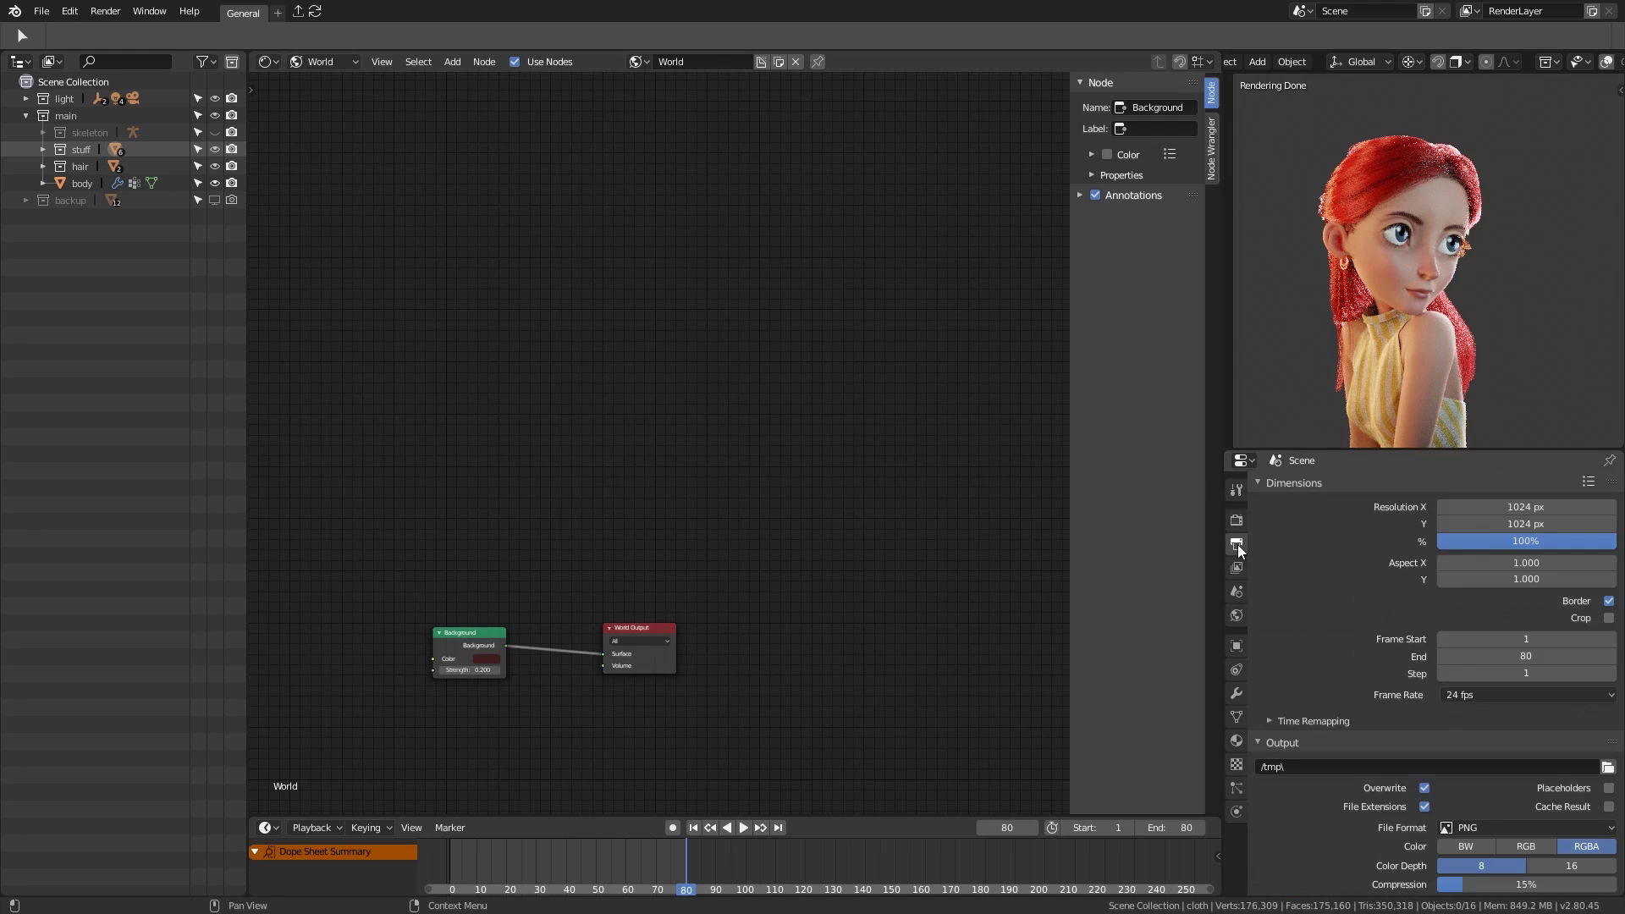
left_click(1493, 512)
type("2048")
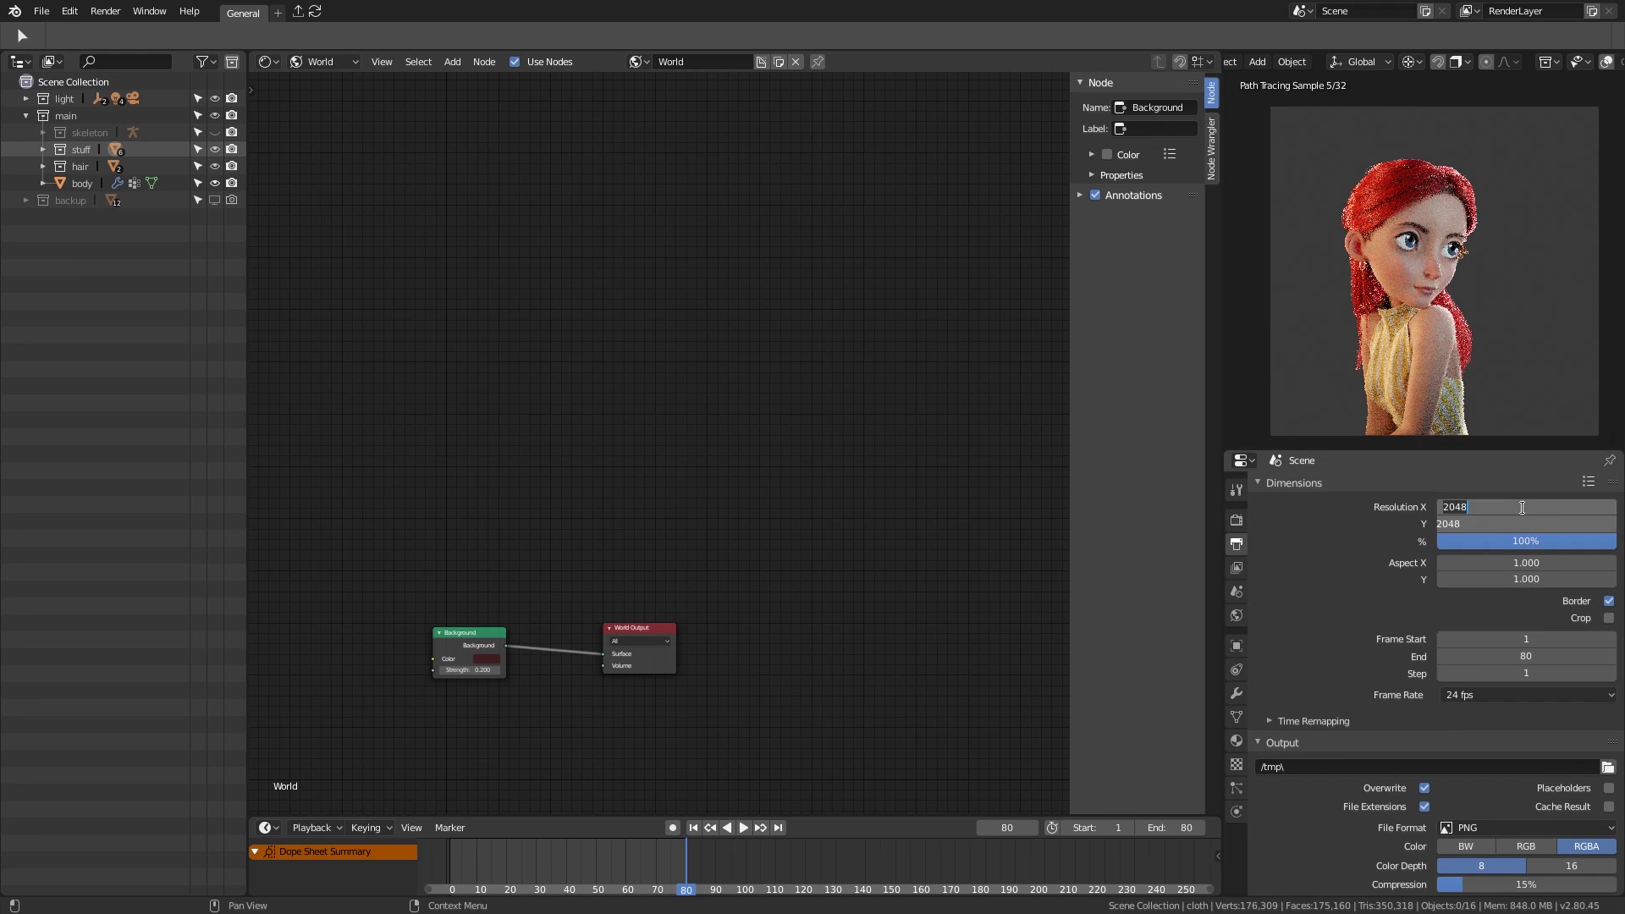
Step: Render the current frame and enable nodes in the compositor
key("F12")
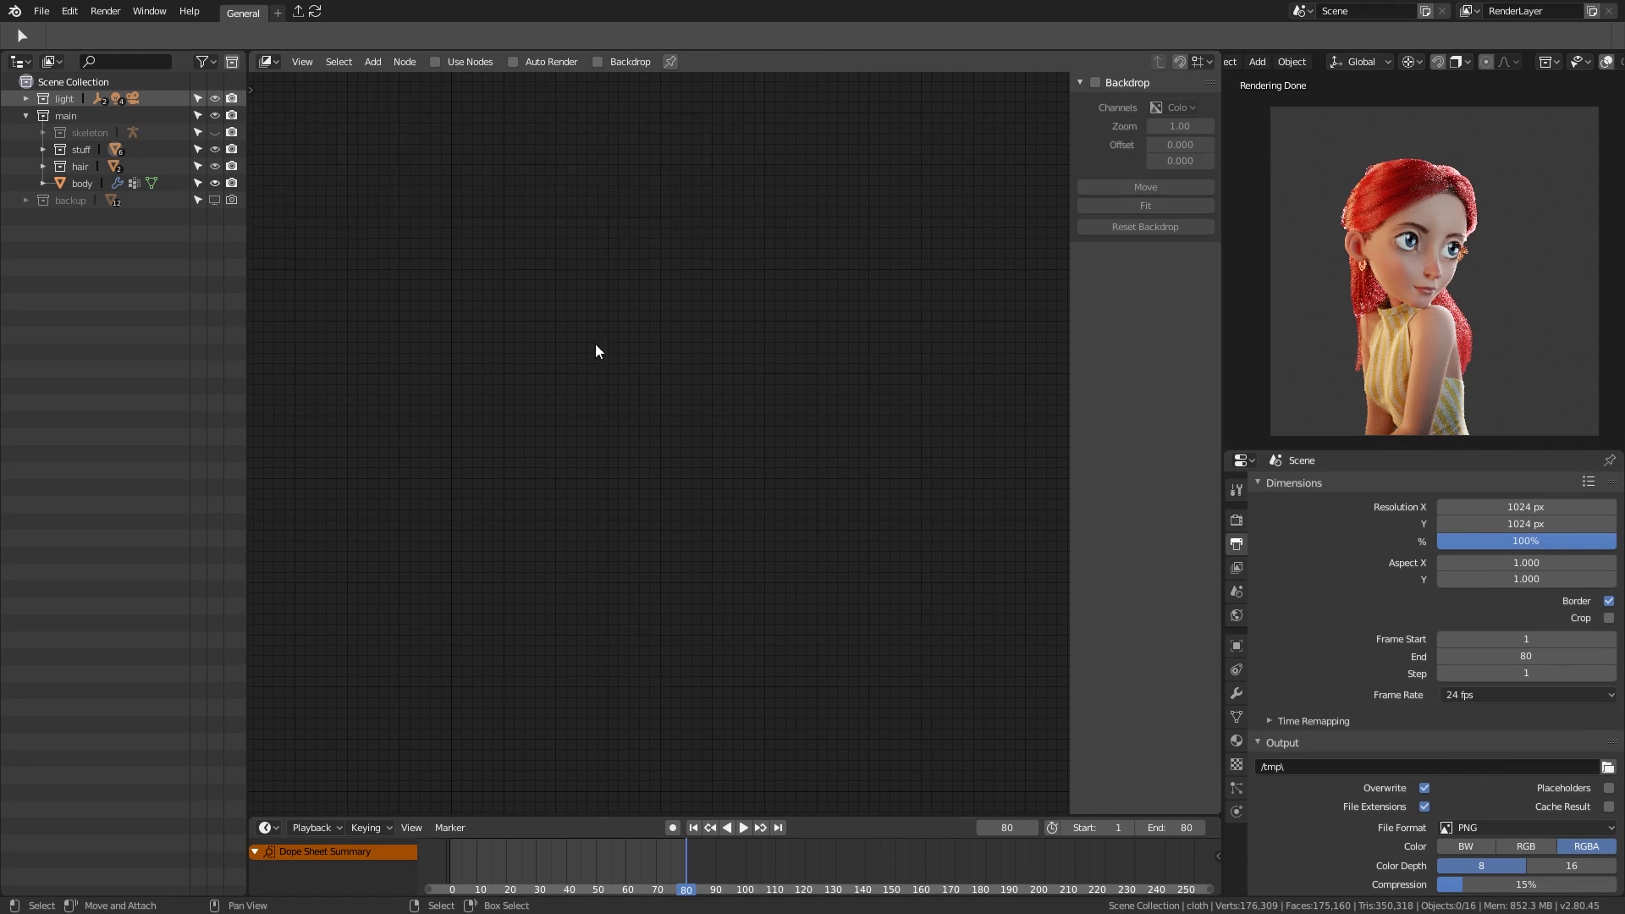
left_click(434, 62)
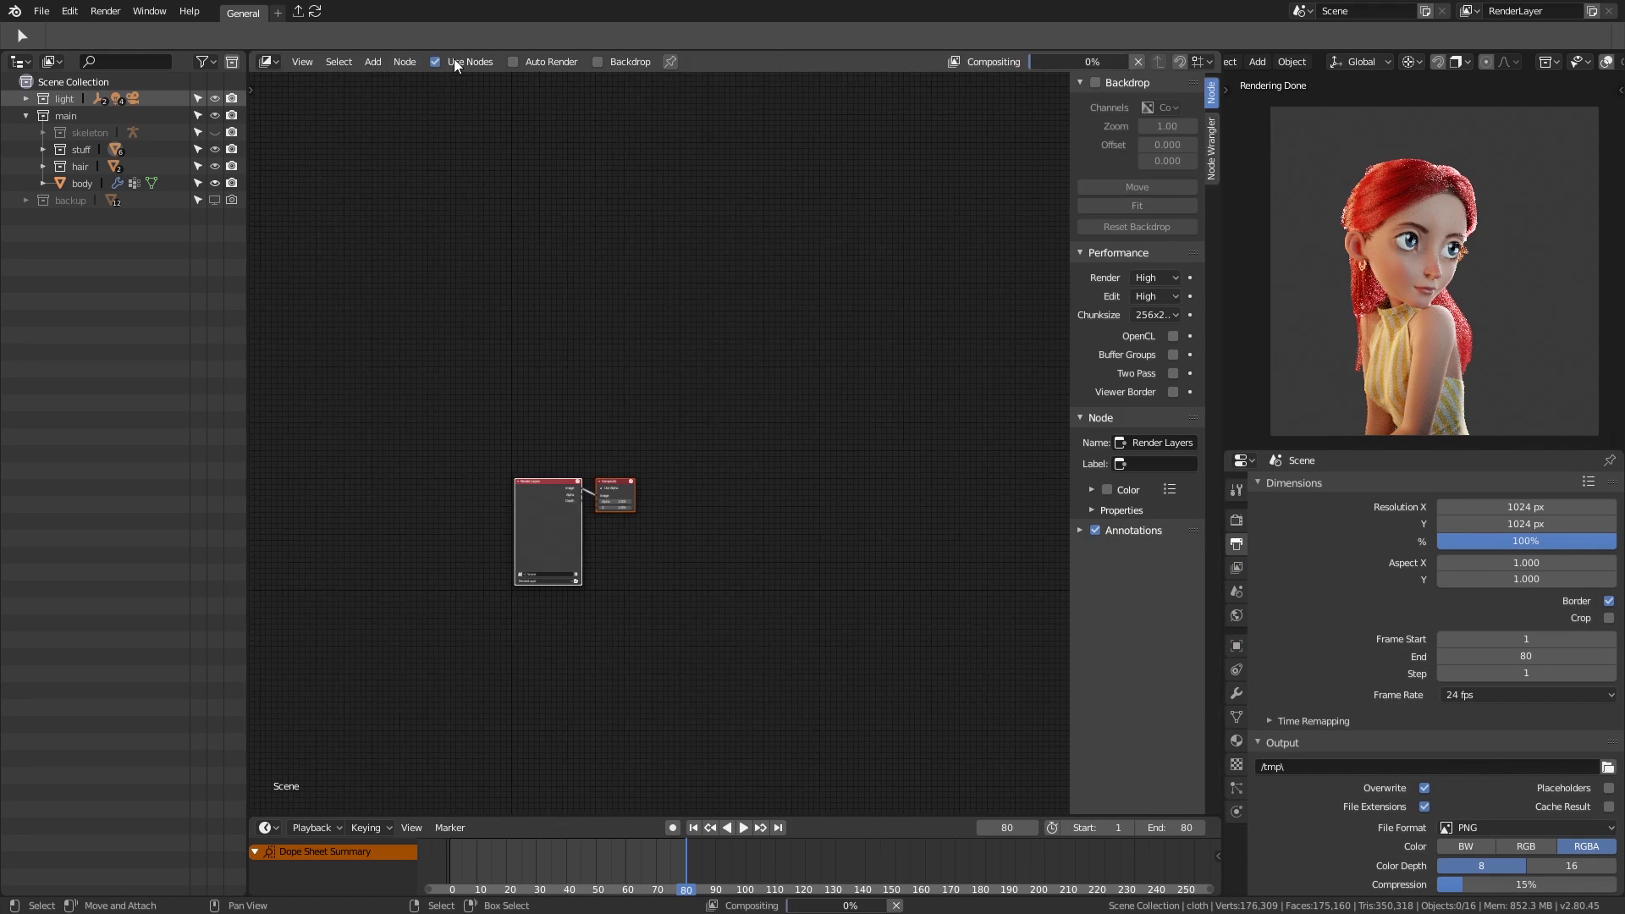
key("Home")
Step: Add an Ellipse Mask node, preview it in the backdrop, and set its width and height to 1.000
key("shift+a")
left_click(636, 292)
left_click(497, 292)
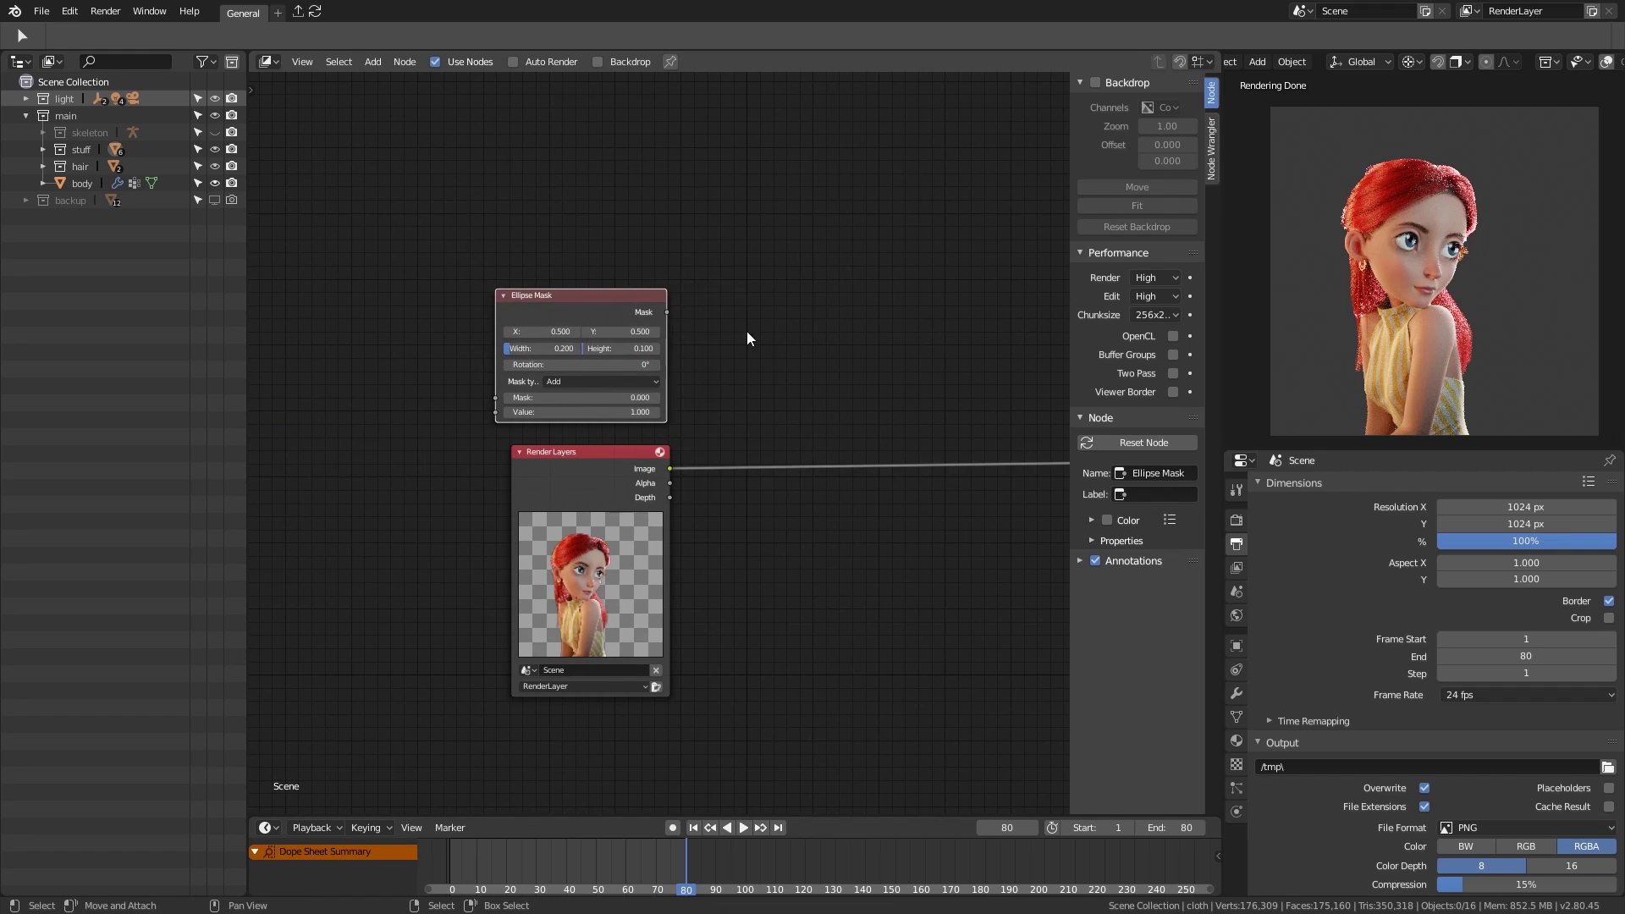
scroll(570, 301, "up", 1)
left_click(570, 302, "ctrl+shift")
middle_click_drag(778, 275, 664, 275)
scroll(665, 275, "up", 1)
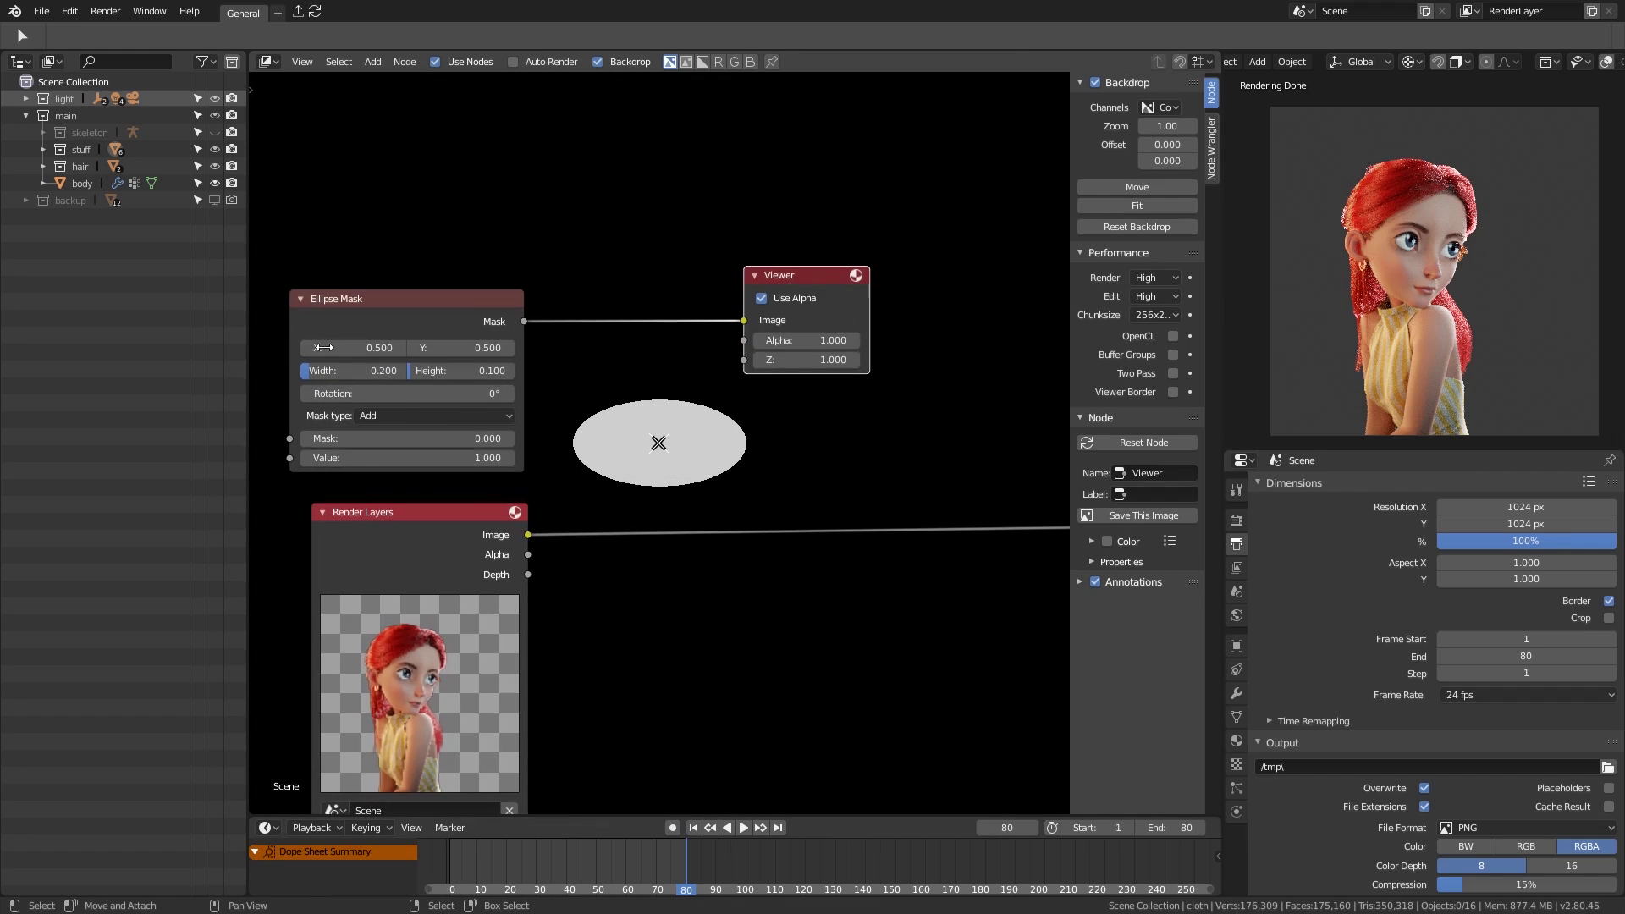
left_click(377, 309)
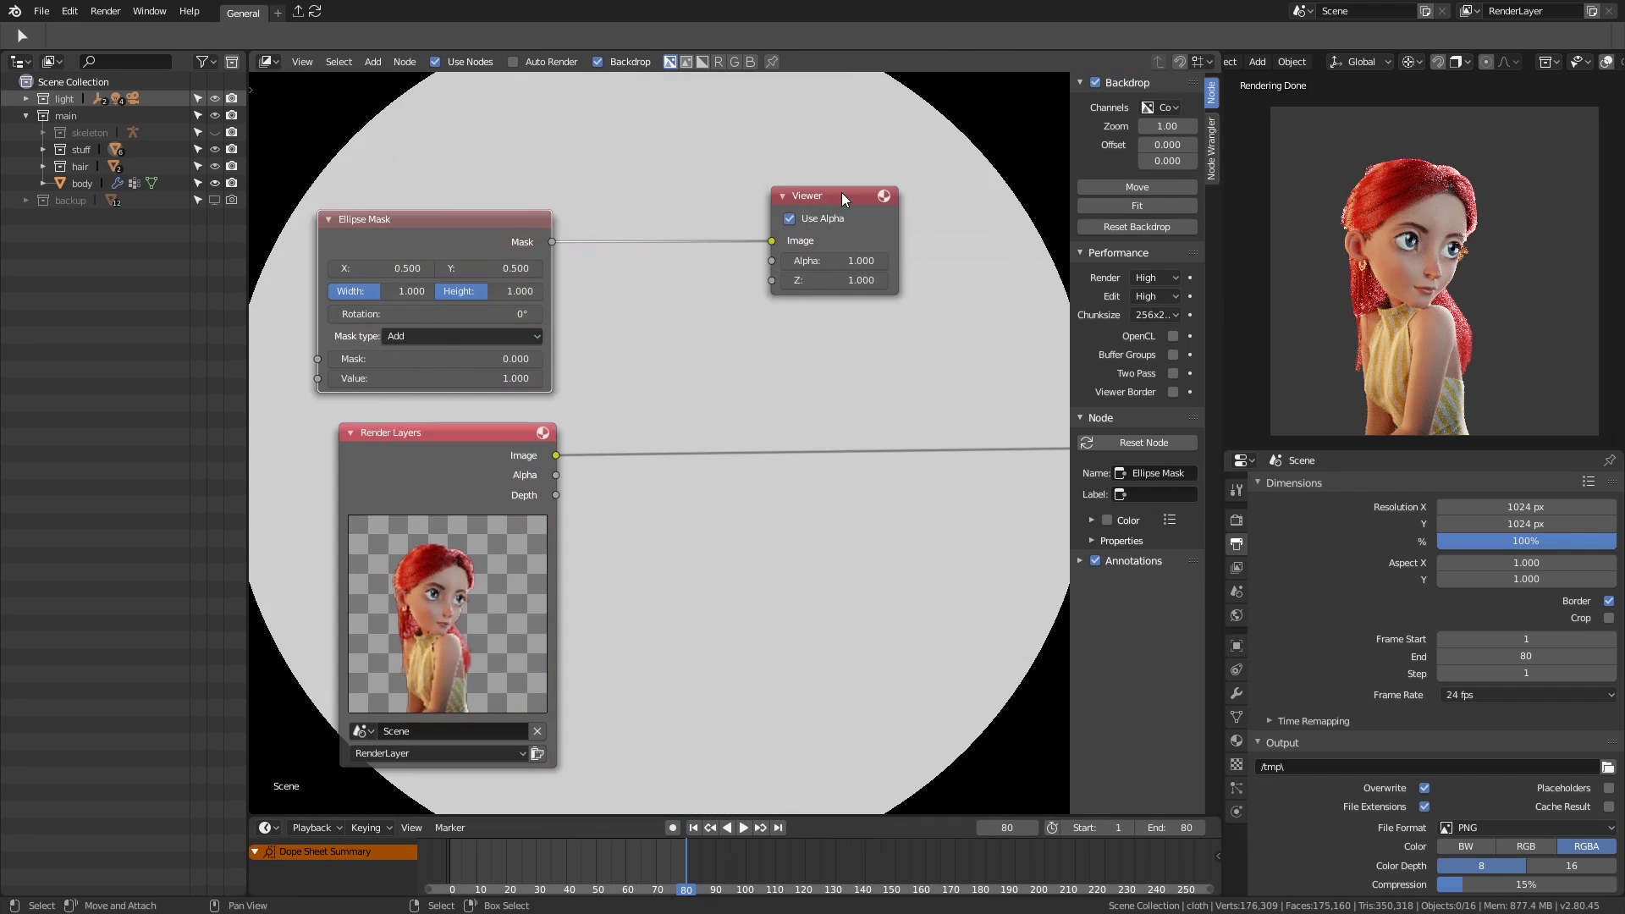
Step: Add an Alpha Over node that composites the Render Layers image over the ellipse mask and feeds the Viewer
left_click_drag(841, 192, 975, 320)
key("shift+a")
left_click(829, 428)
left_click(803, 393)
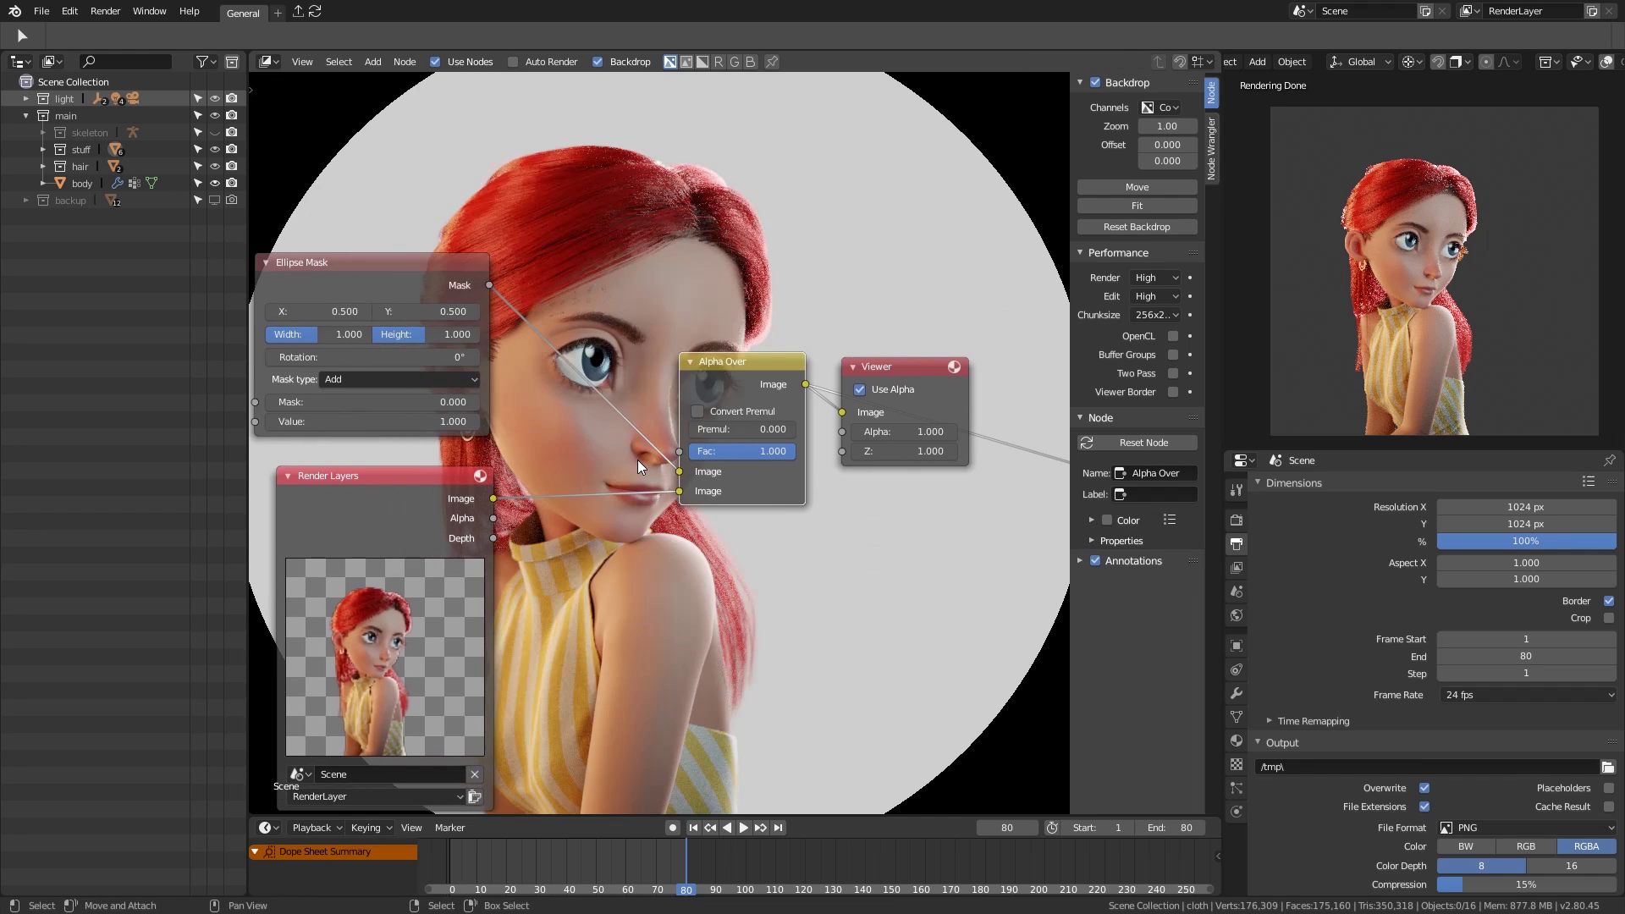
Step: Fit the backdrop and set the Ellipse Mask's Y to 0.300 and its width and height to 0.800
key("v")
key("v")
key("v")
key("v")
key("v")
key("v")
middle_click_drag(641, 459, 833, 441)
scroll(582, 332, "down", 2, "ctrl")
key("Home")
left_click_drag(385, 287, 363, 288)
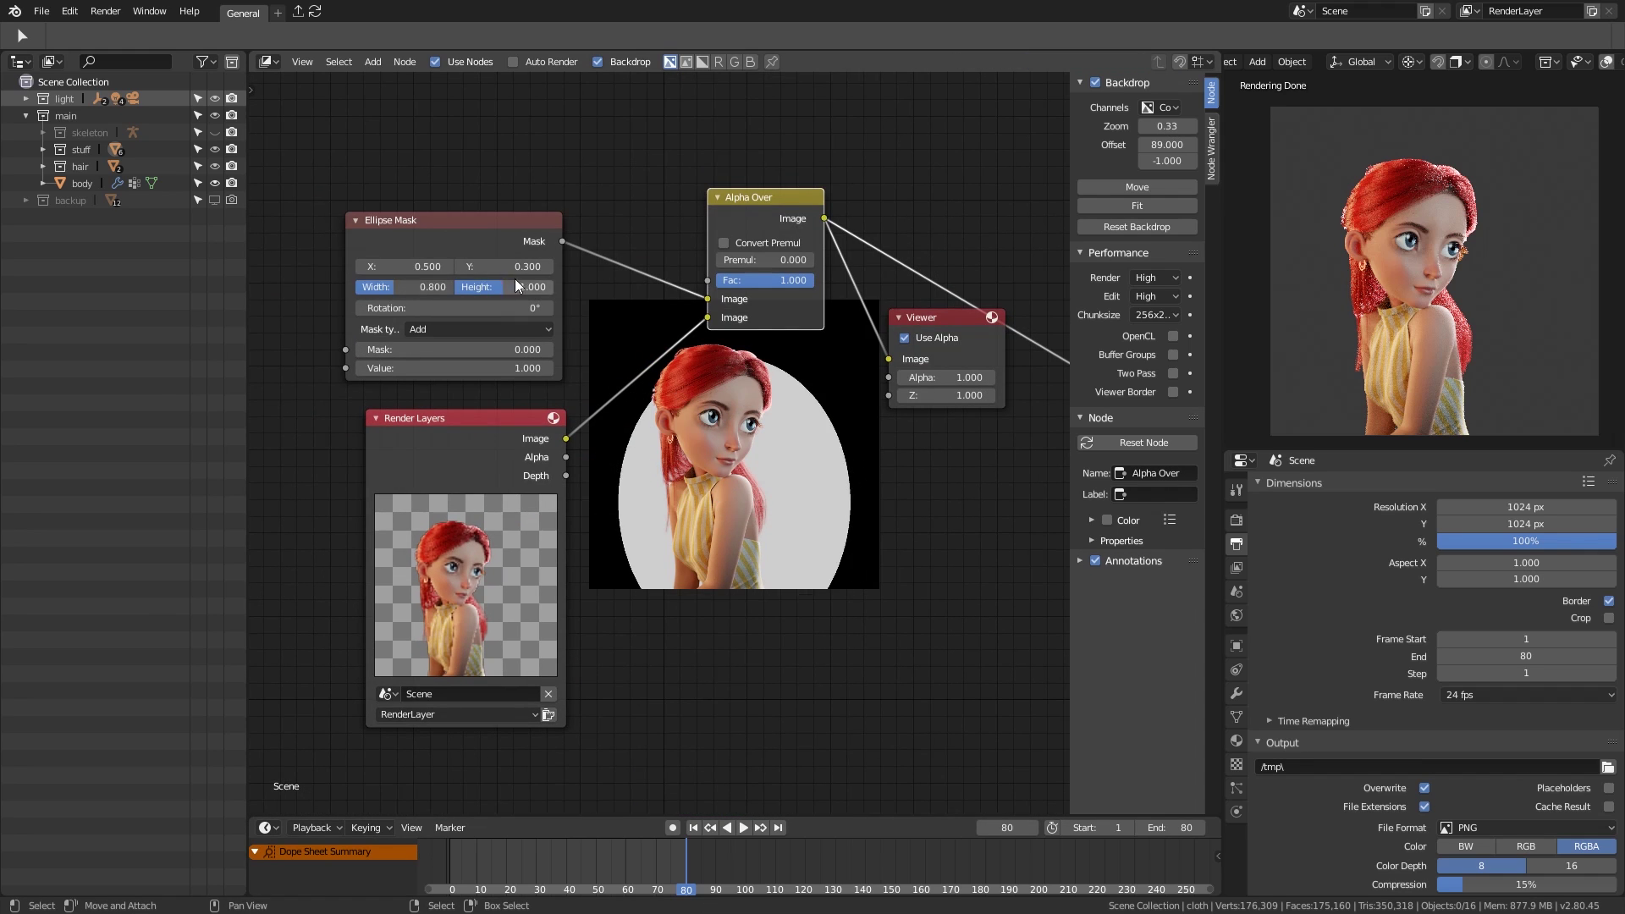
Step: Insert a Gaussian Blur of 500 in X and Y after the Ellipse Mask, and set the mask's Y to 0.200
key("g")
key("shift+a")
mouse_move(508, 384)
left_click(635, 407)
left_click(672, 227)
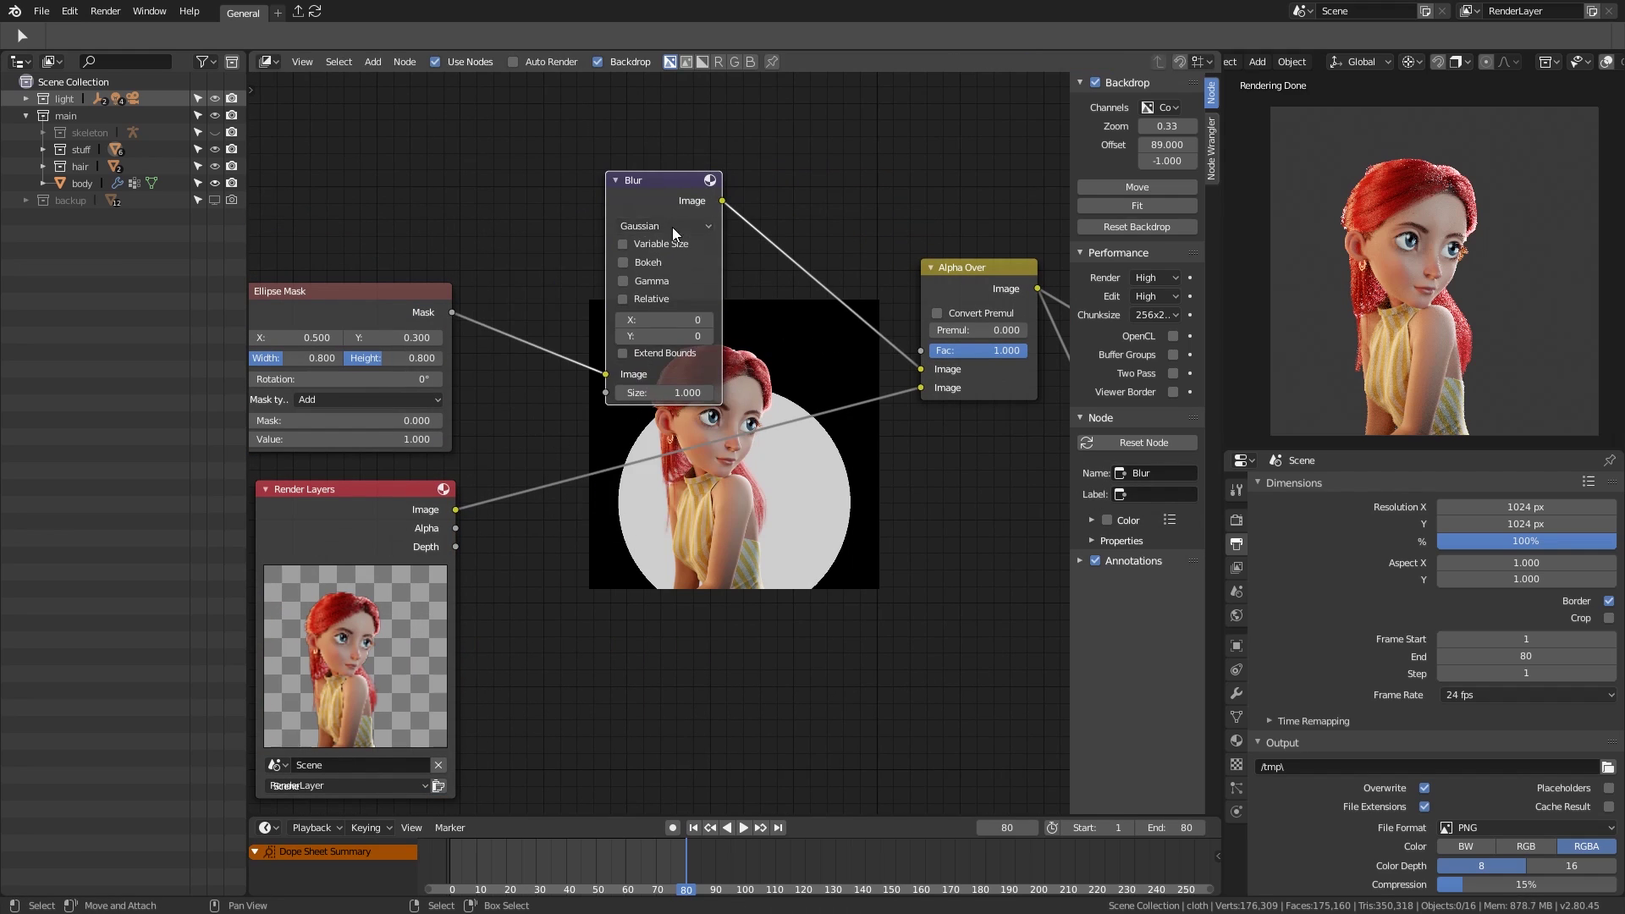
middle_click_drag(675, 320, 655, 301)
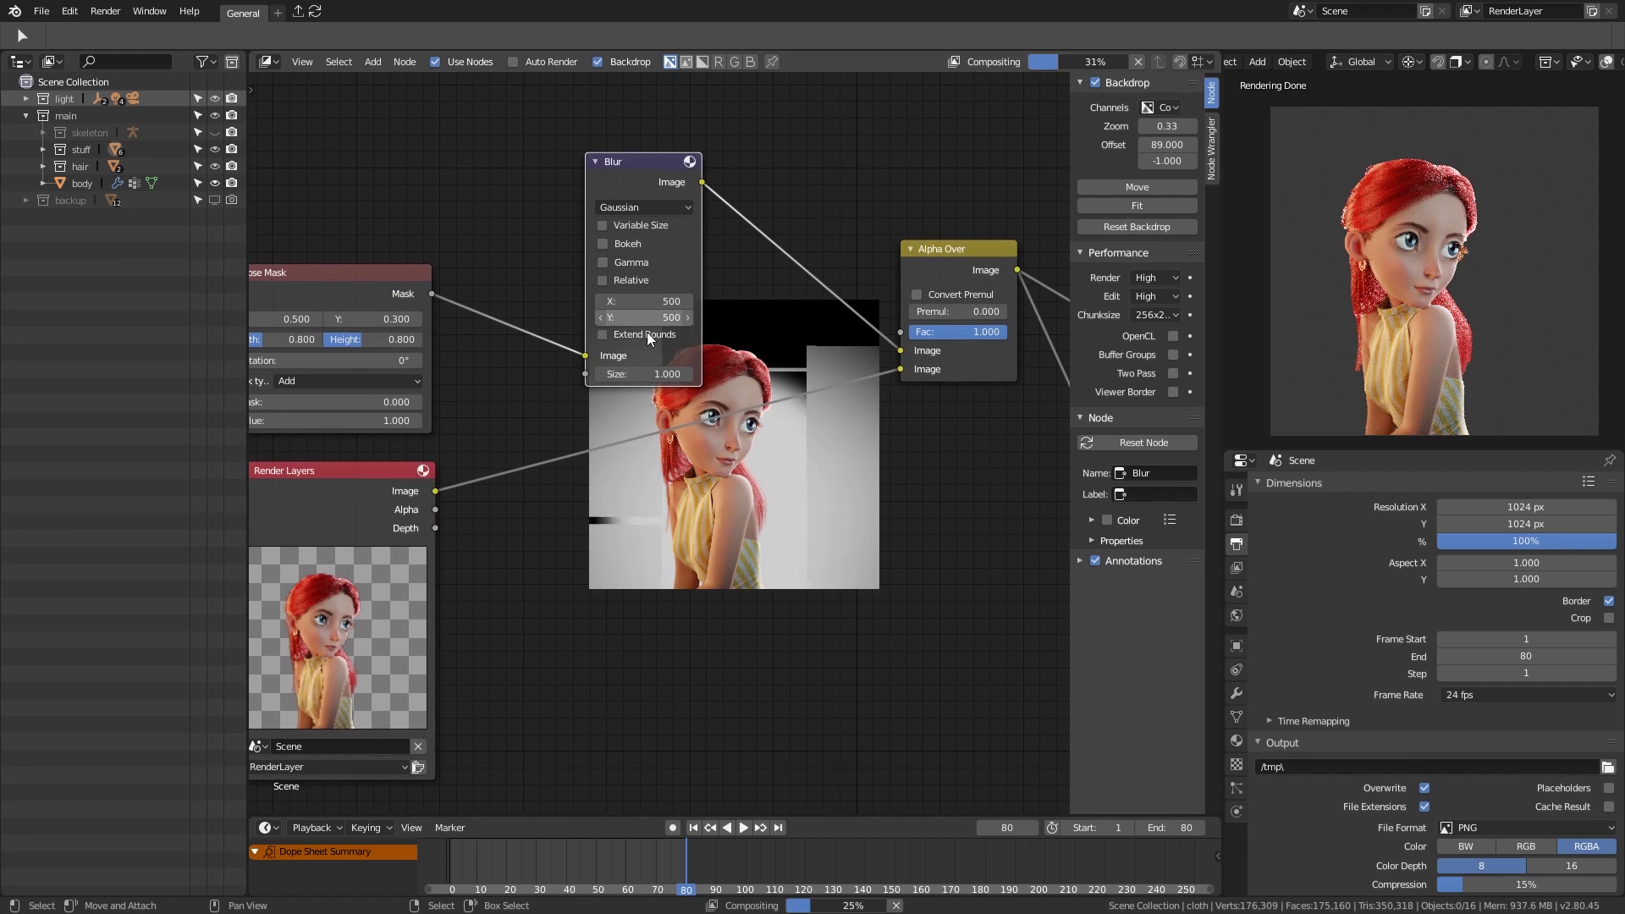
key("Return")
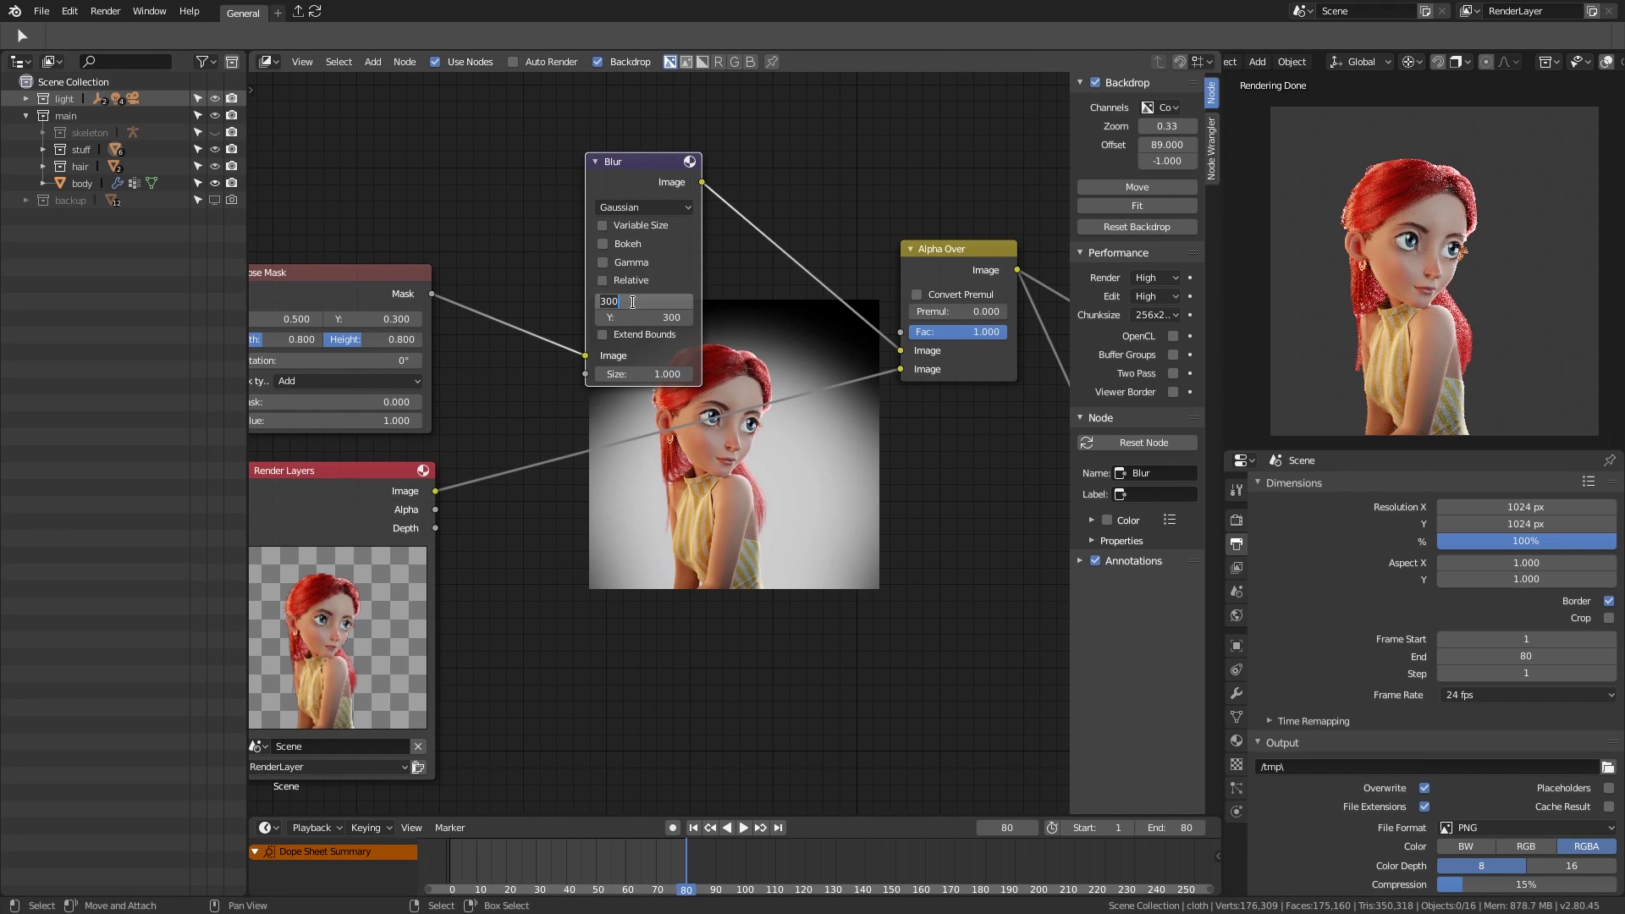
middle_click_drag(657, 329, 808, 284)
left_click(480, 276)
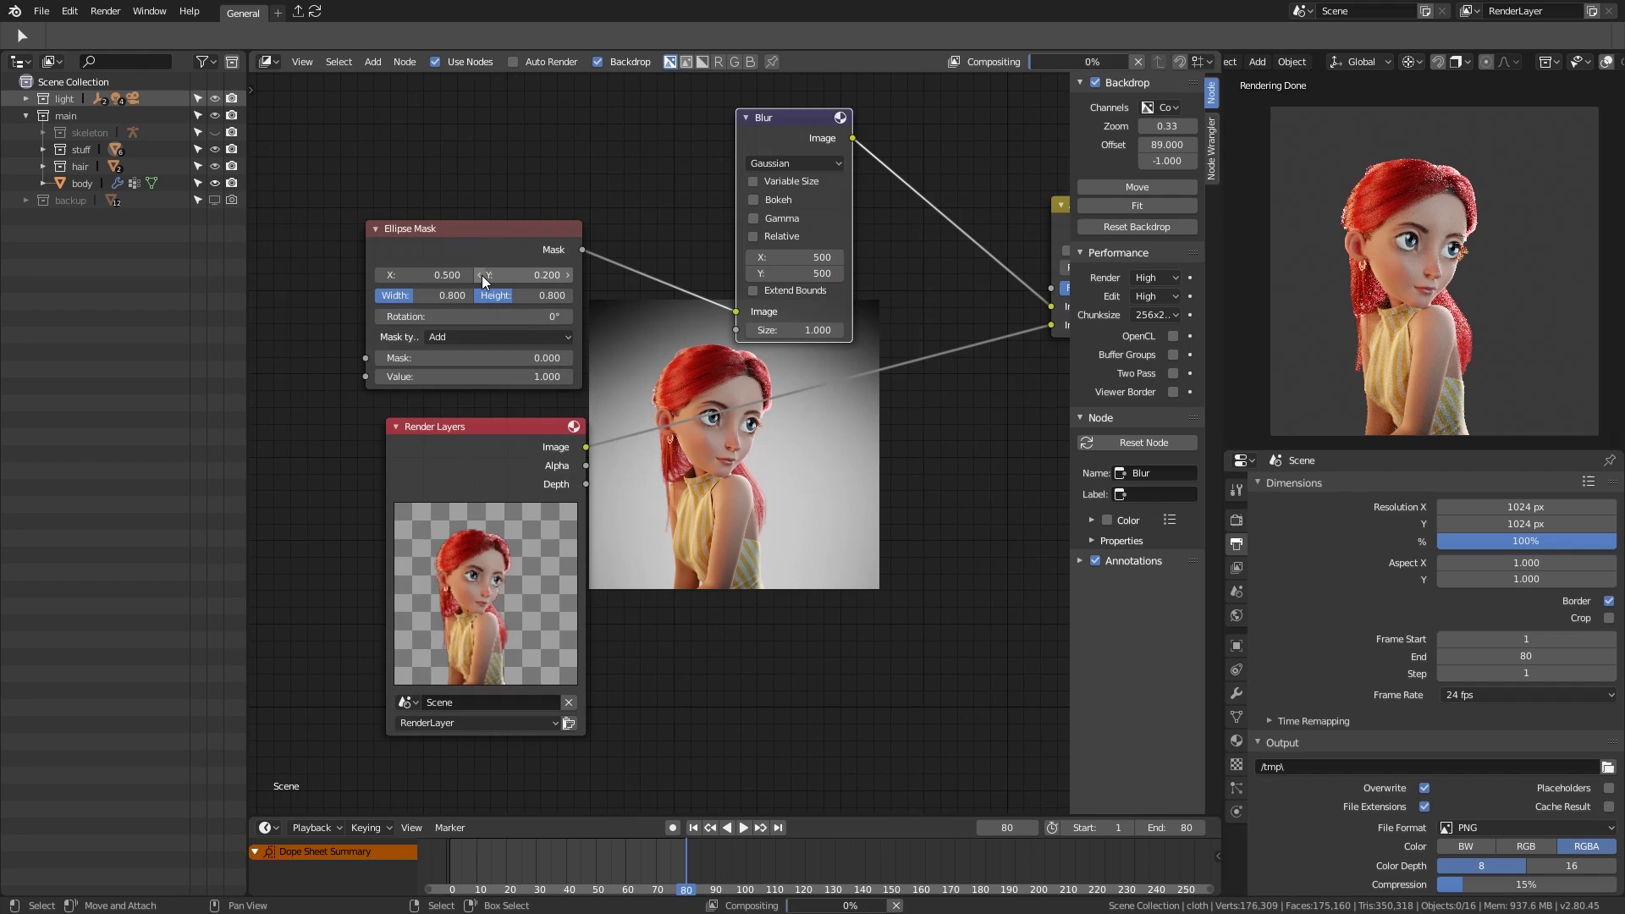
Step: Insert an RGB Curves node after the Blur and pull its curve down to about X 0.483, Y 0.294
middle_click_drag(804, 460, 627, 537)
left_click(752, 381)
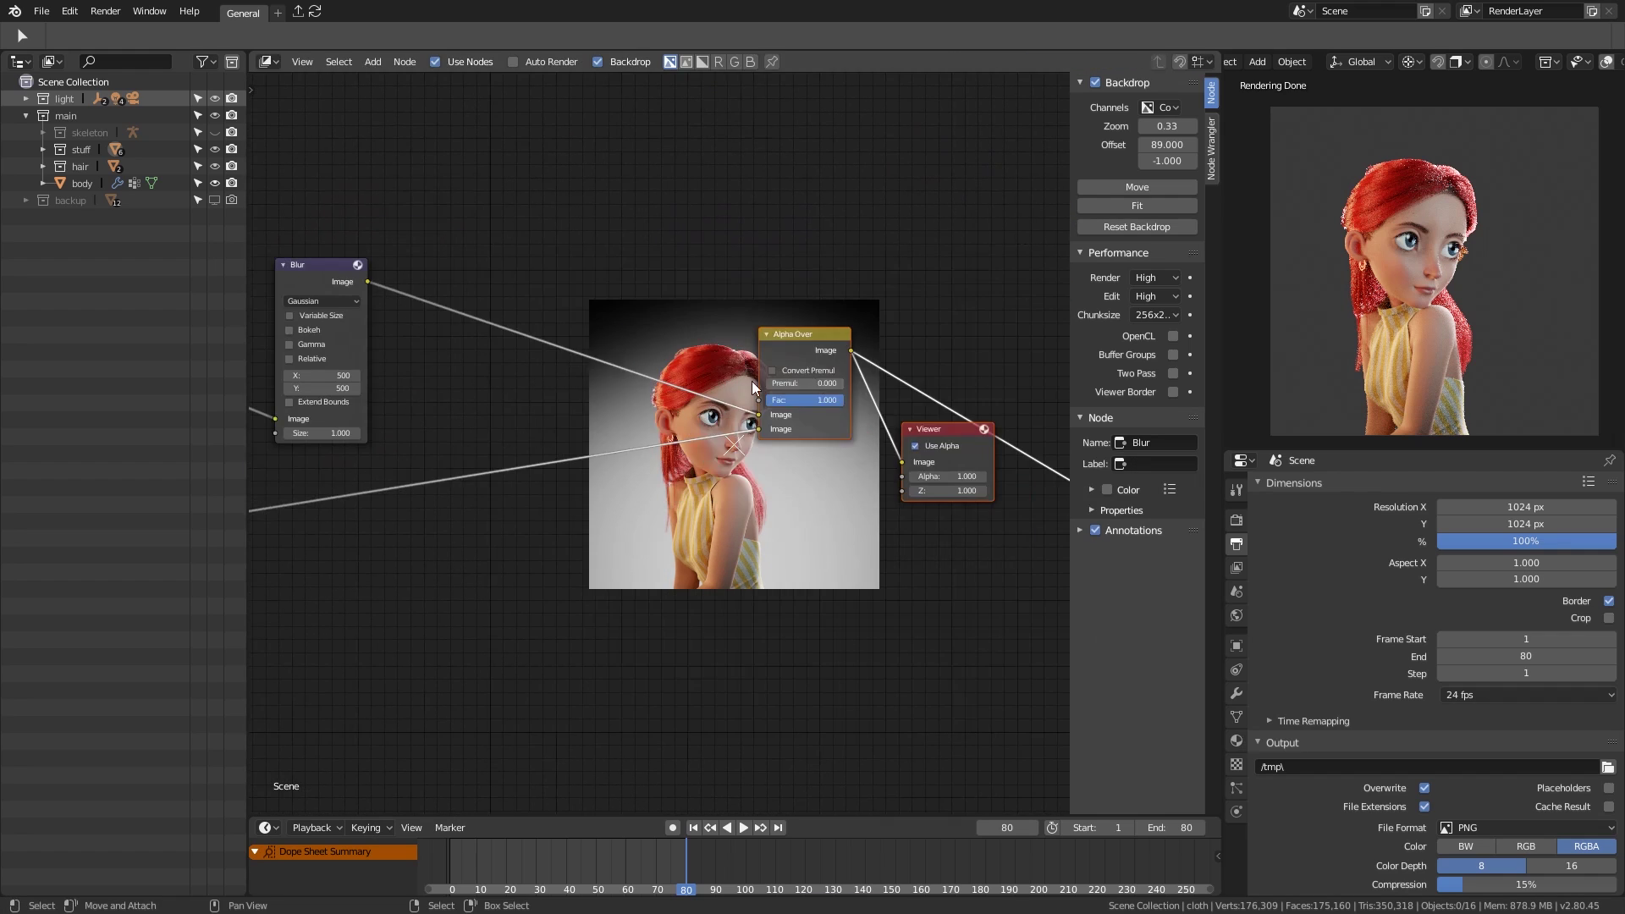
key("shift+a")
left_click(815, 500)
left_click(606, 439)
left_click_drag(420, 489, 430, 511)
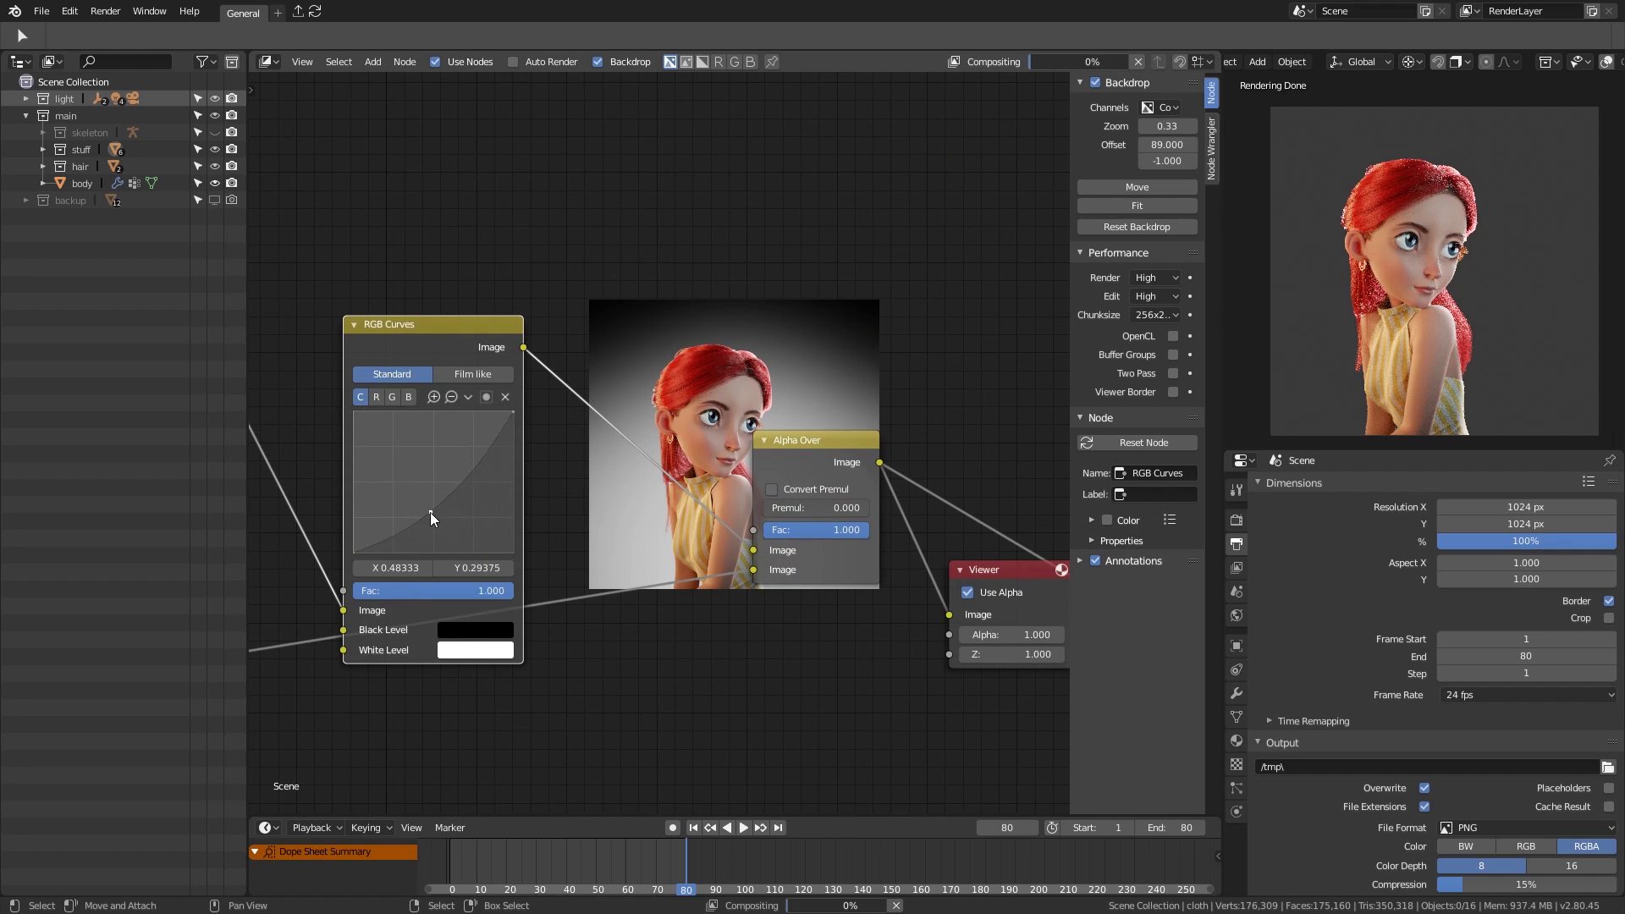
Step: Insert a Mix node between the RGB Curves and Alpha Over, with the curves output driving its Fac
key("Home")
key("shift+a")
left_click(664, 523)
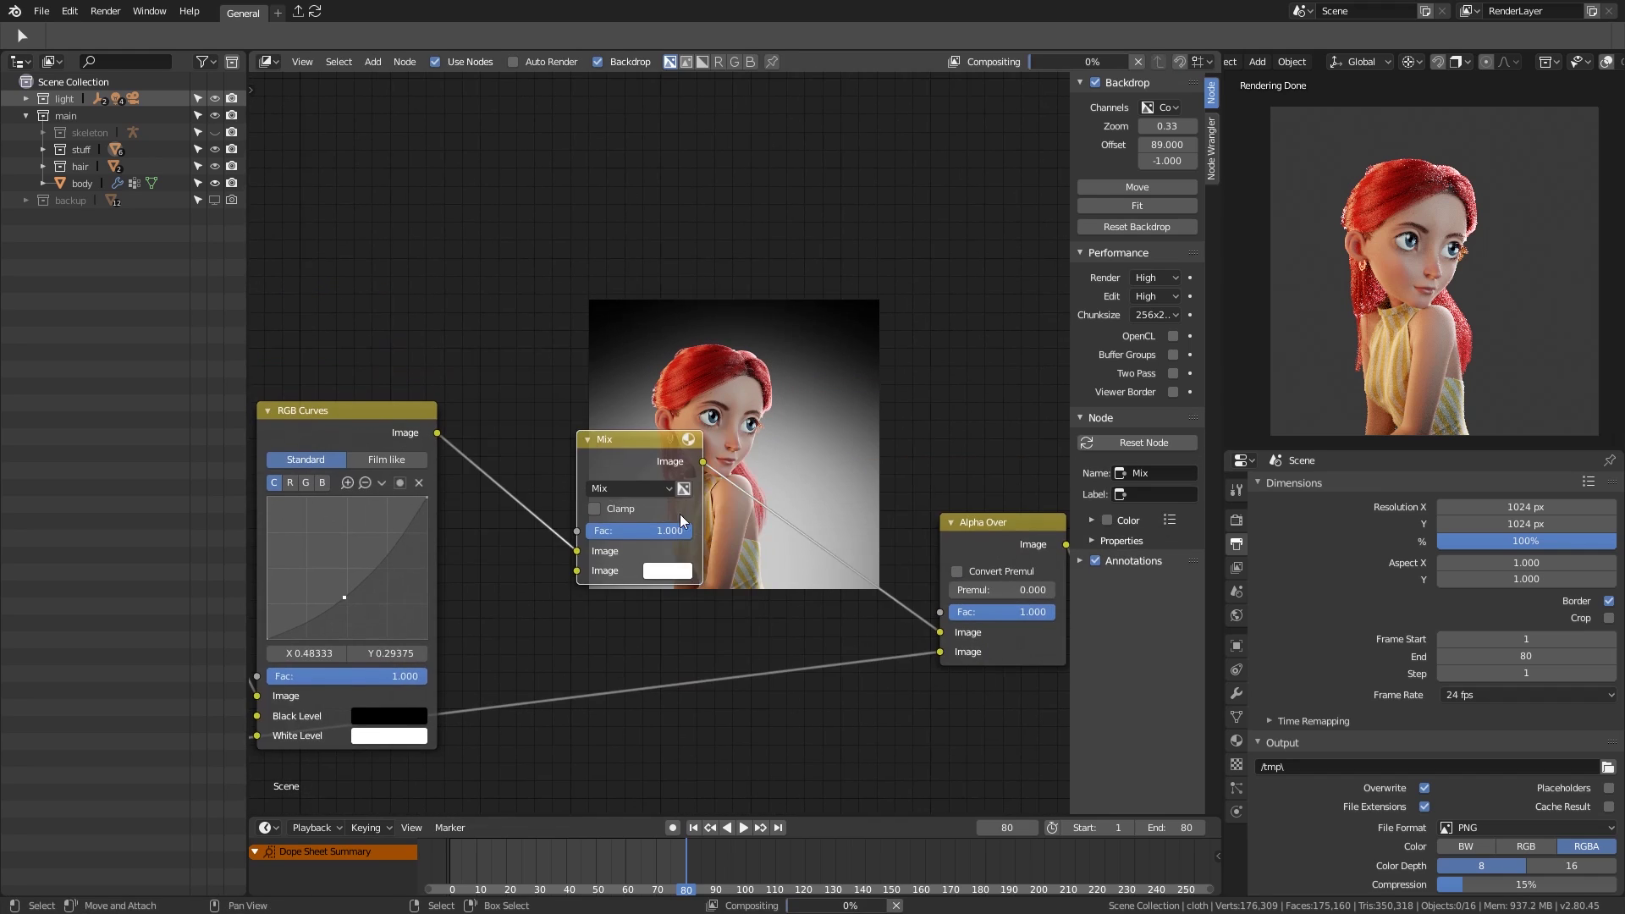
left_click(685, 554)
scroll(754, 540, "up", 2)
Step: Set the Mix node's first image color to dark navy blue and the second to dark reddish brown
left_click(707, 627)
left_click(766, 444)
left_click(707, 607)
left_click(816, 378)
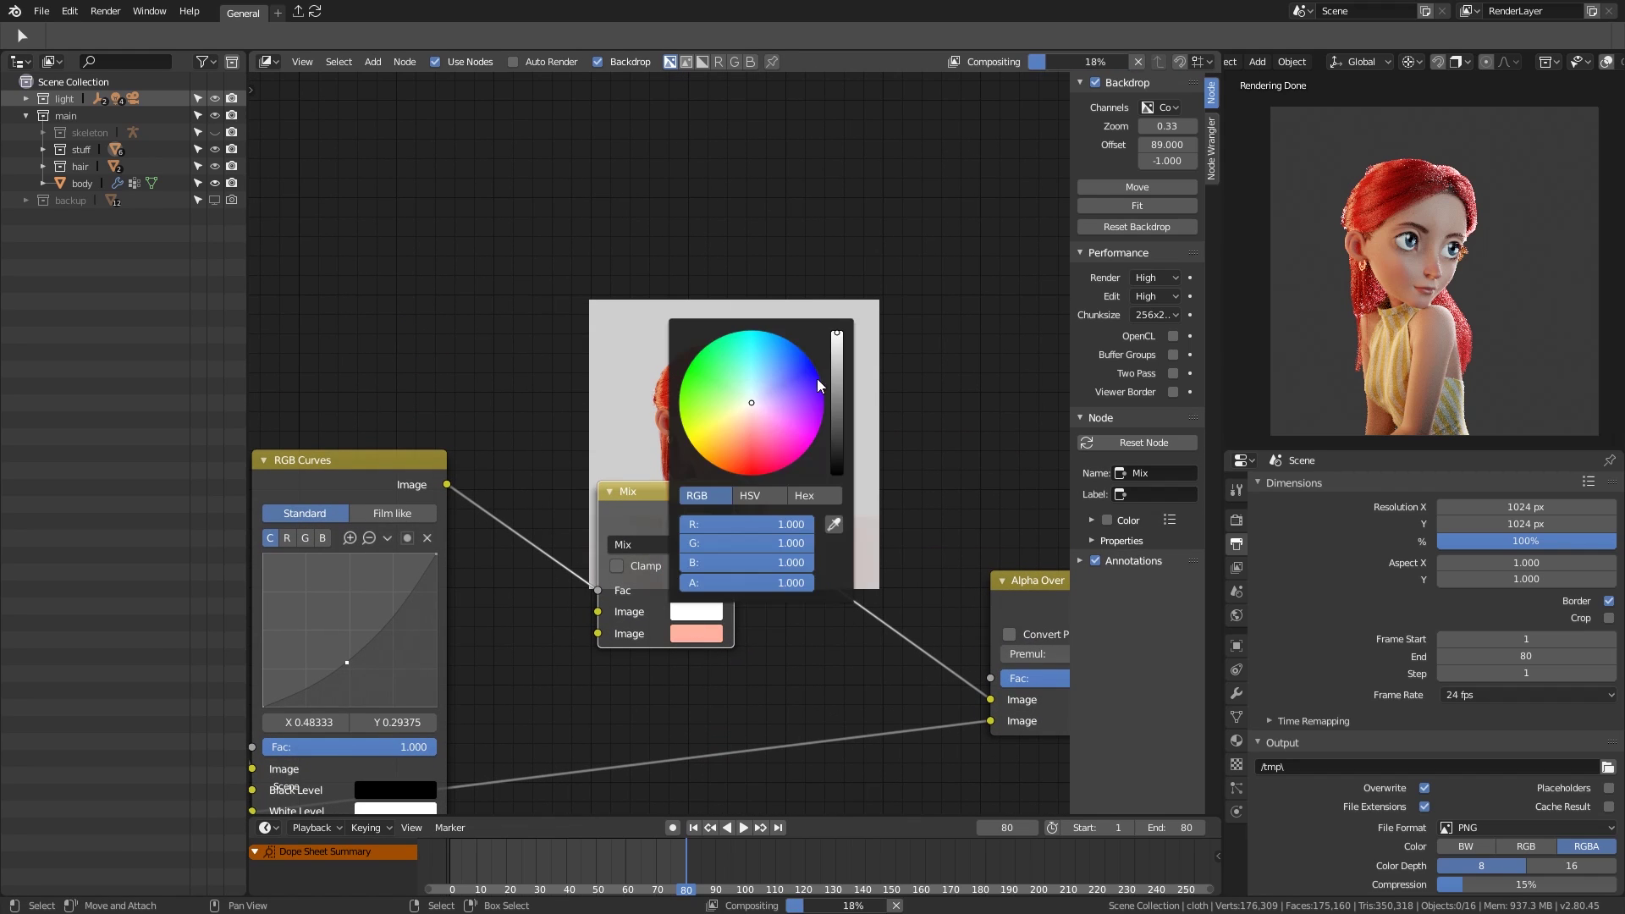
middle_click_drag(927, 512, 855, 526)
left_click(641, 591)
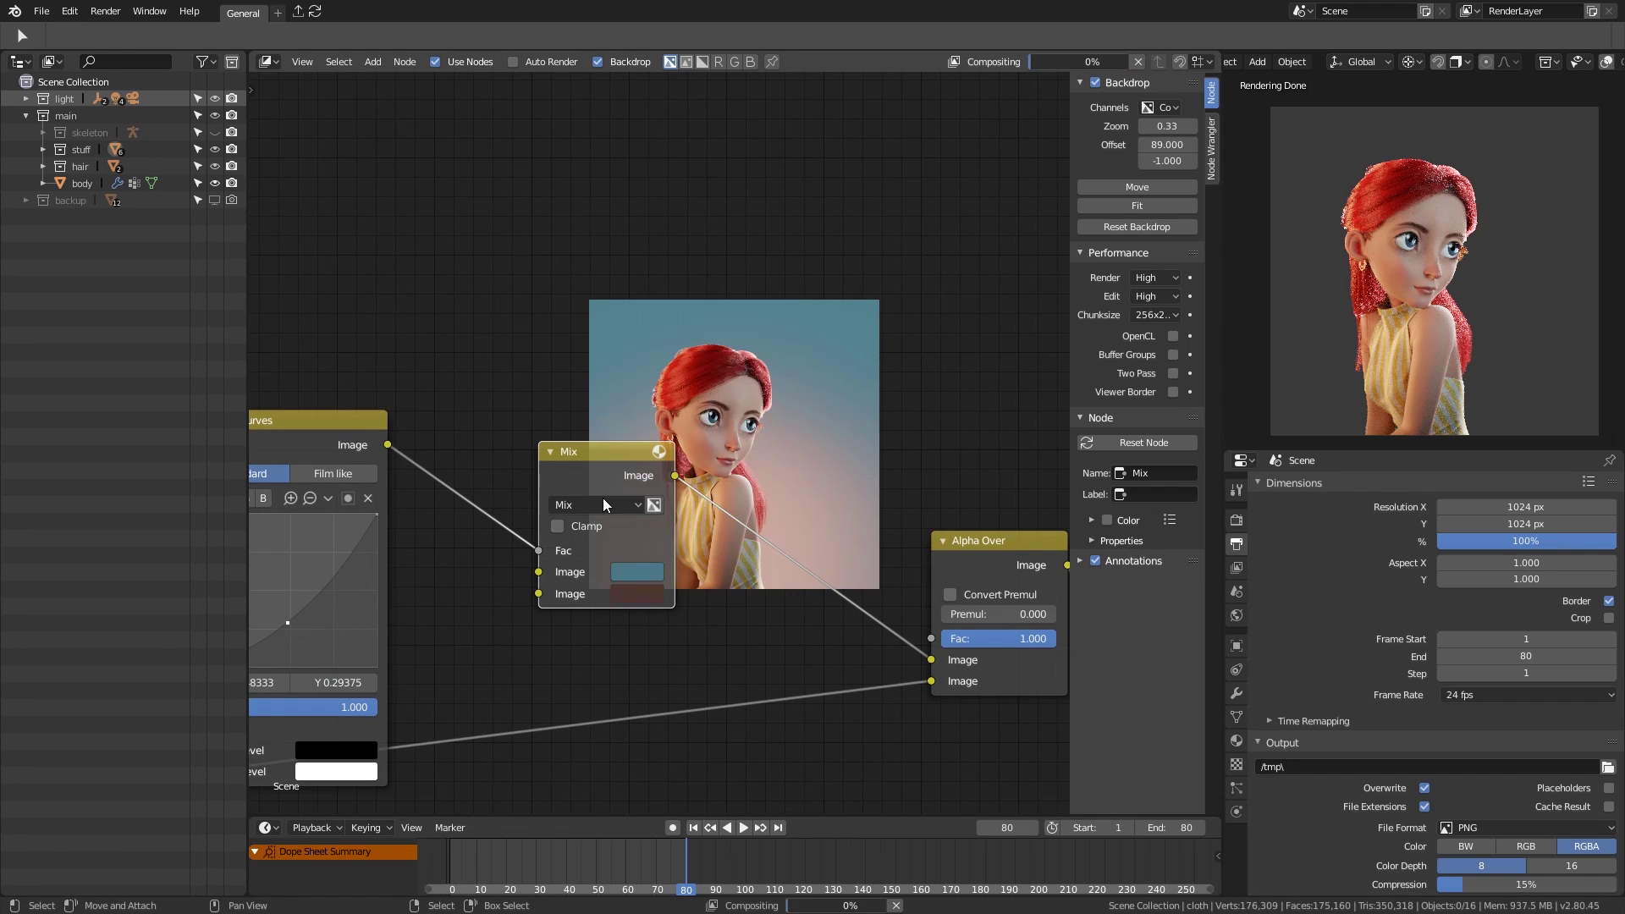
left_click(647, 585)
middle_click_drag(701, 337, 589, 563)
Step: Remove the RGB Curves node, and set the Ellipse Mask's Y to 0.250 and height to 0.900
middle_click_drag(280, 532, 489, 546)
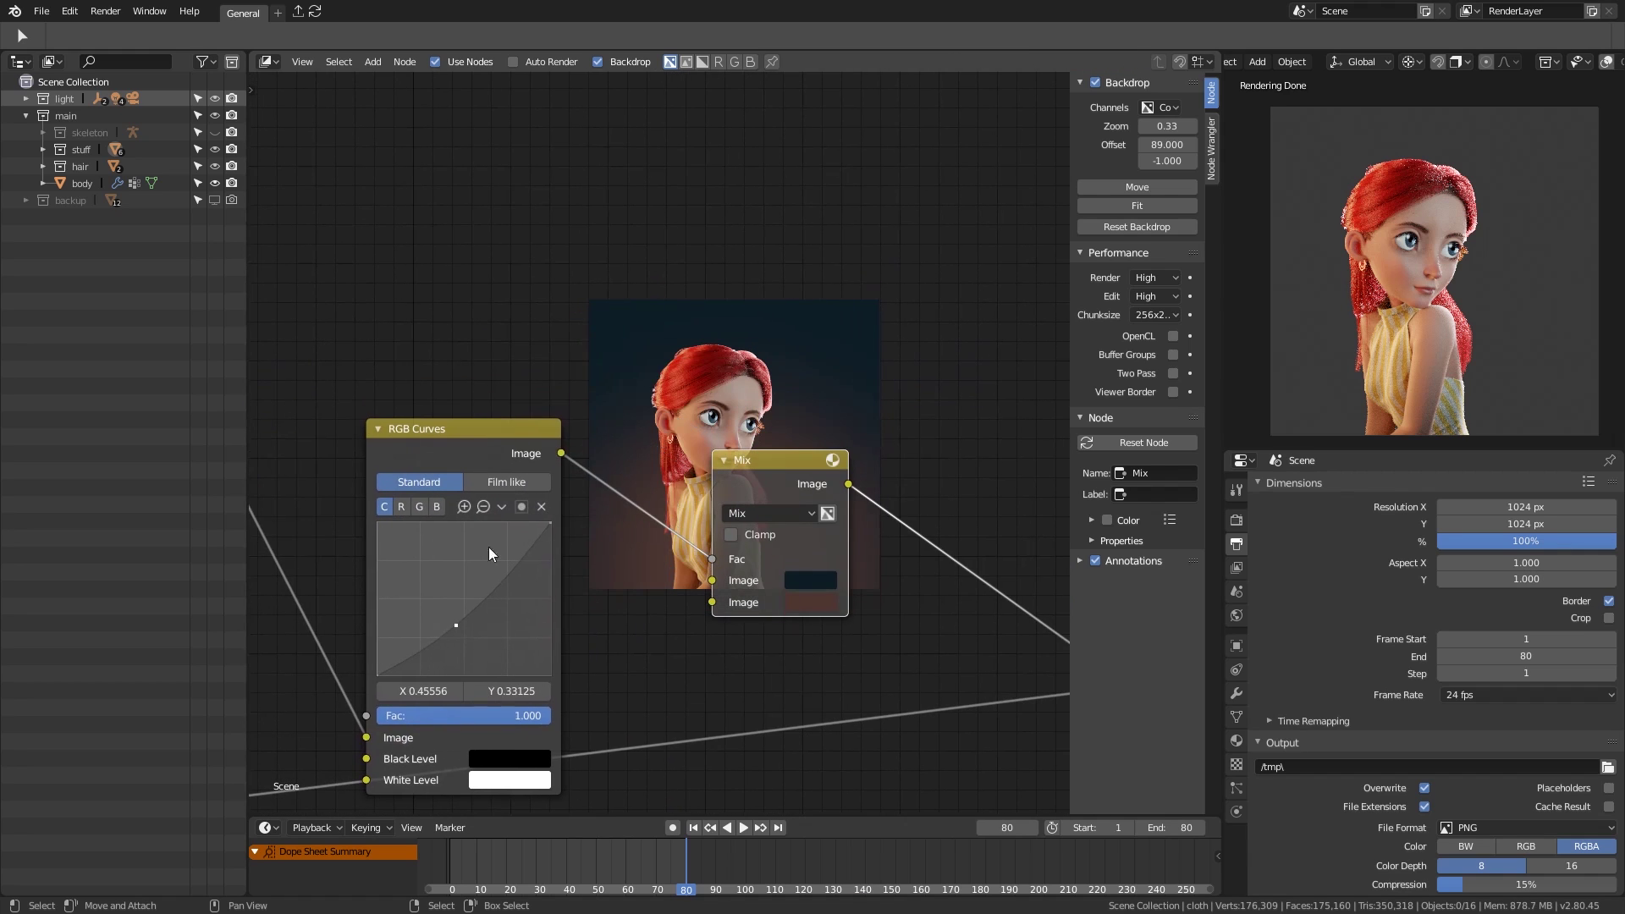
middle_click_drag(730, 577, 596, 644)
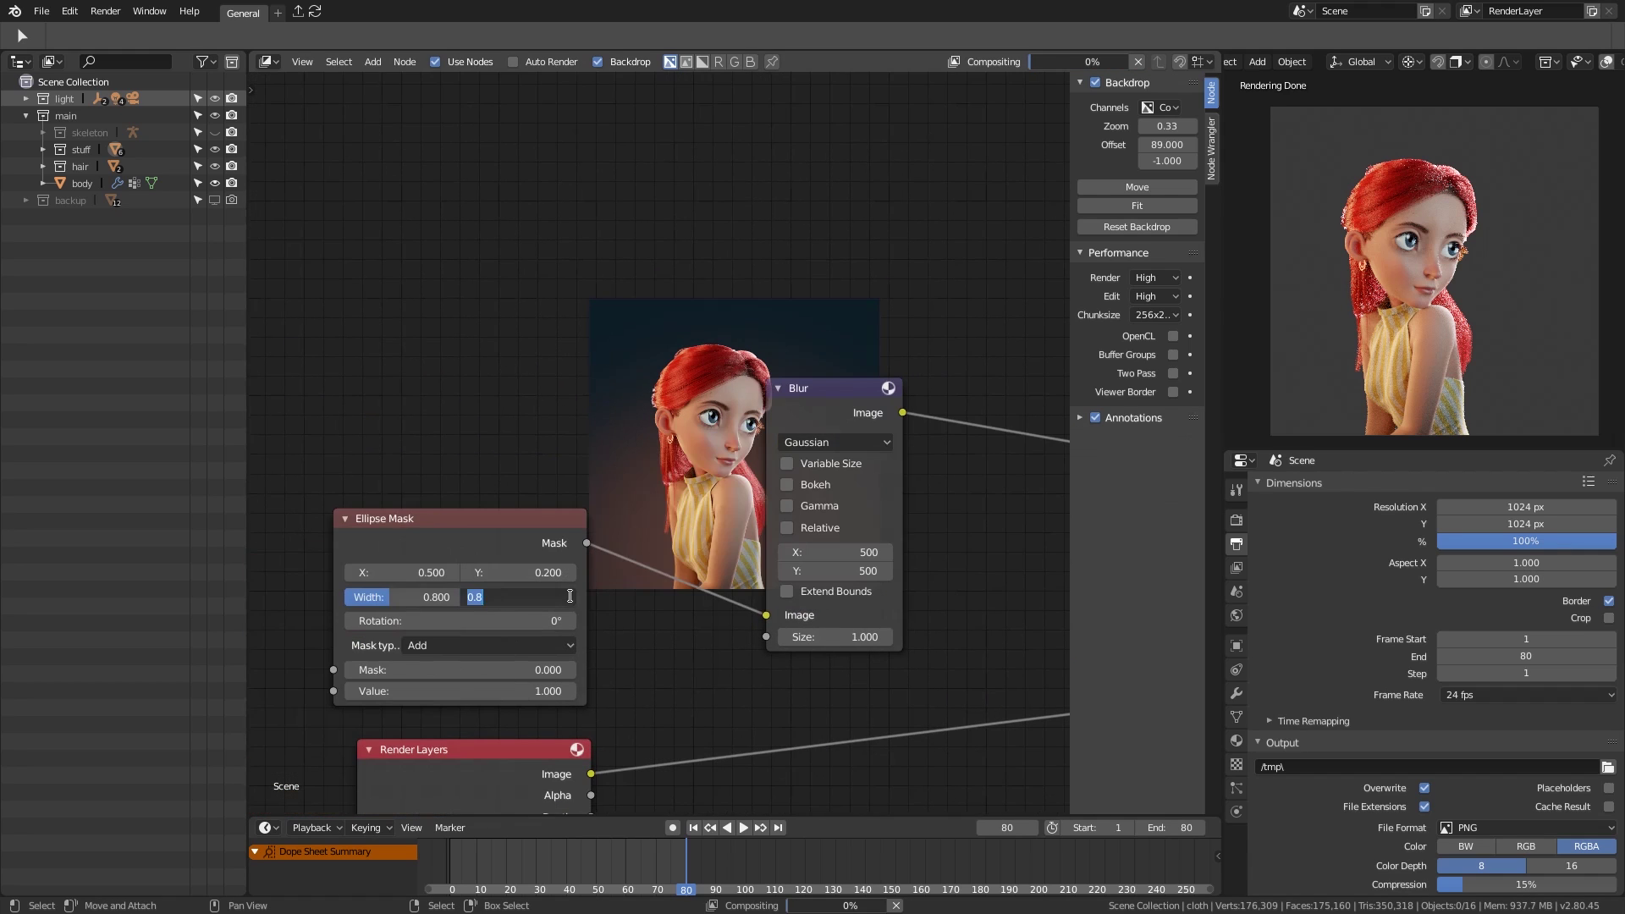
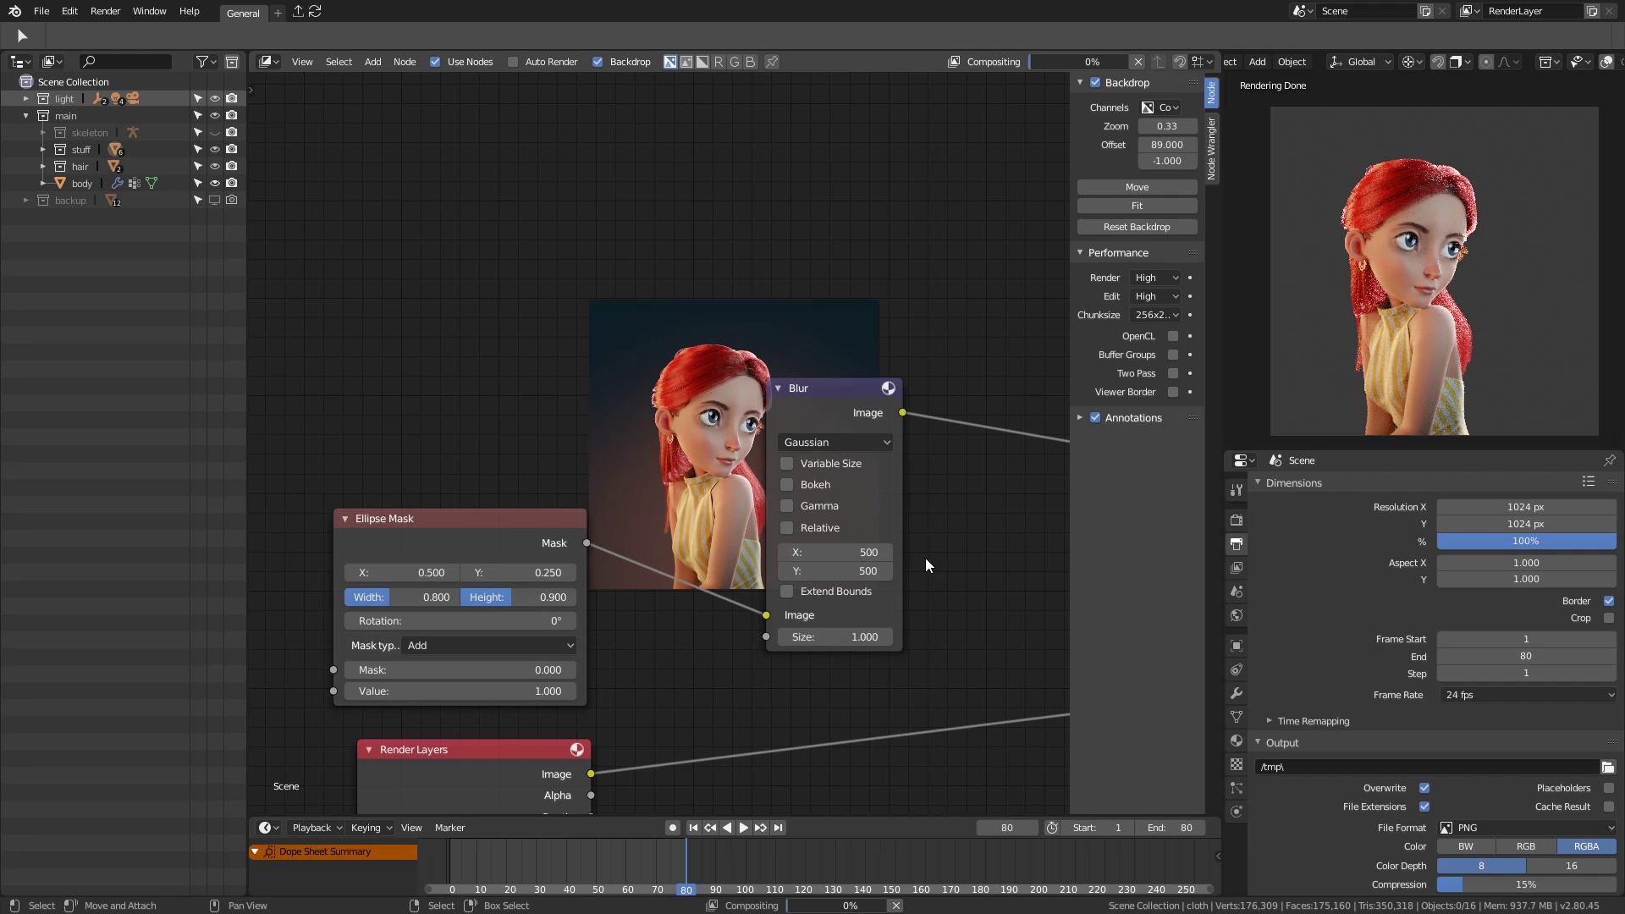
Step: Retune the Mix node's background colors to dark blue-teal for the first and dark reddish brown for the second
middle_click_drag(926, 557, 368, 614)
left_click(923, 594)
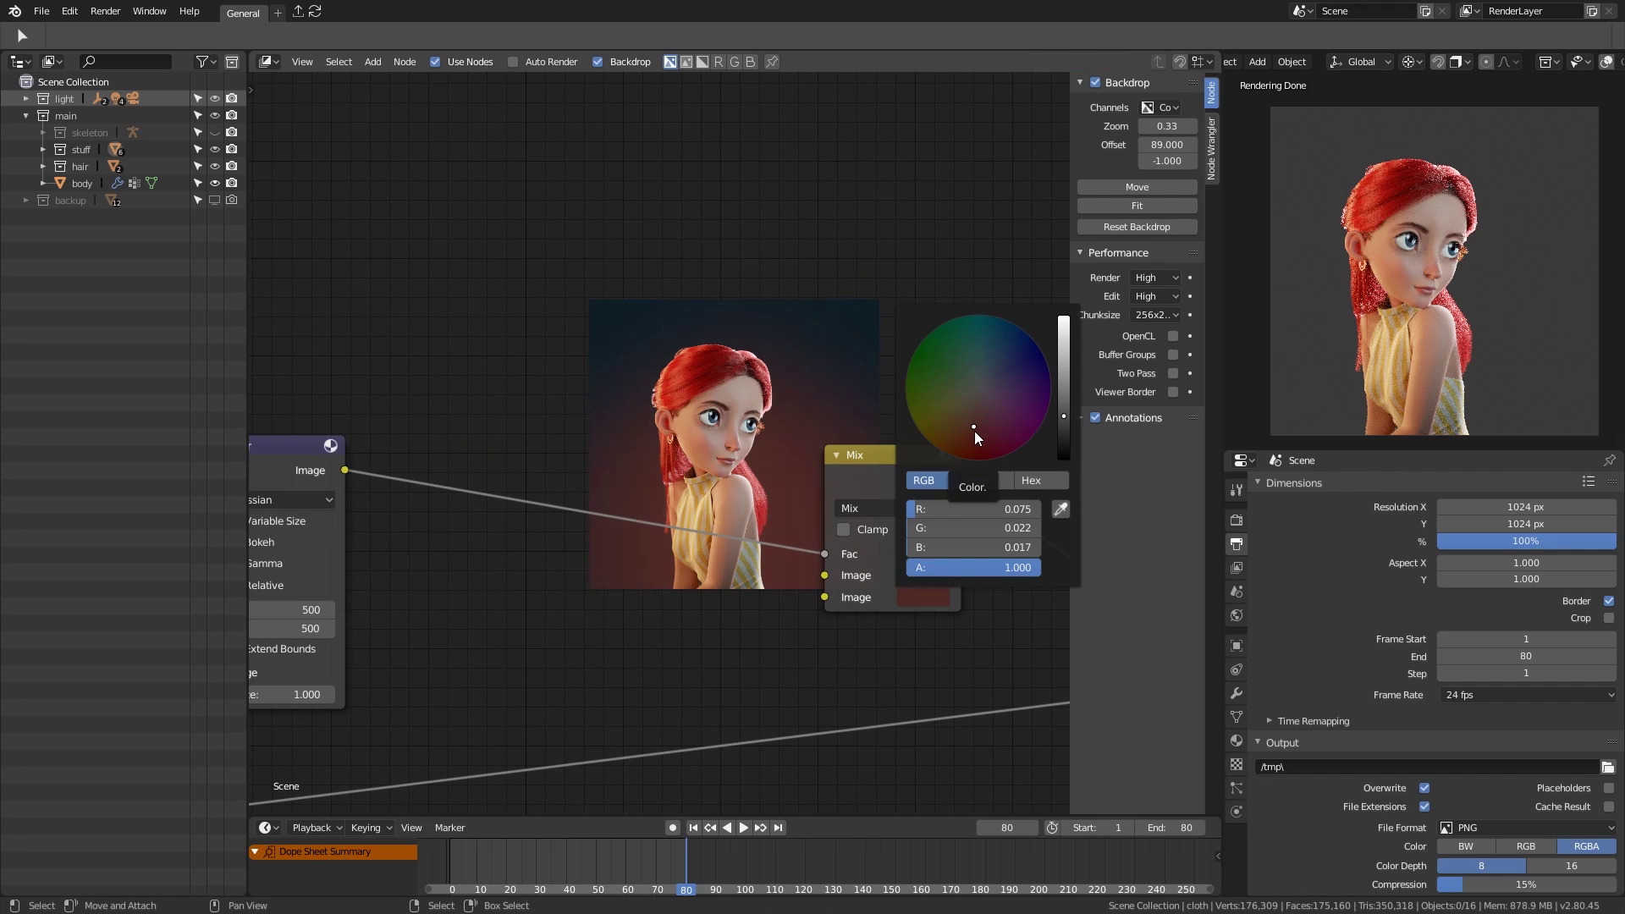
left_click_drag(973, 430, 972, 424)
middle_click_drag(836, 399, 478, 425)
left_click(562, 591)
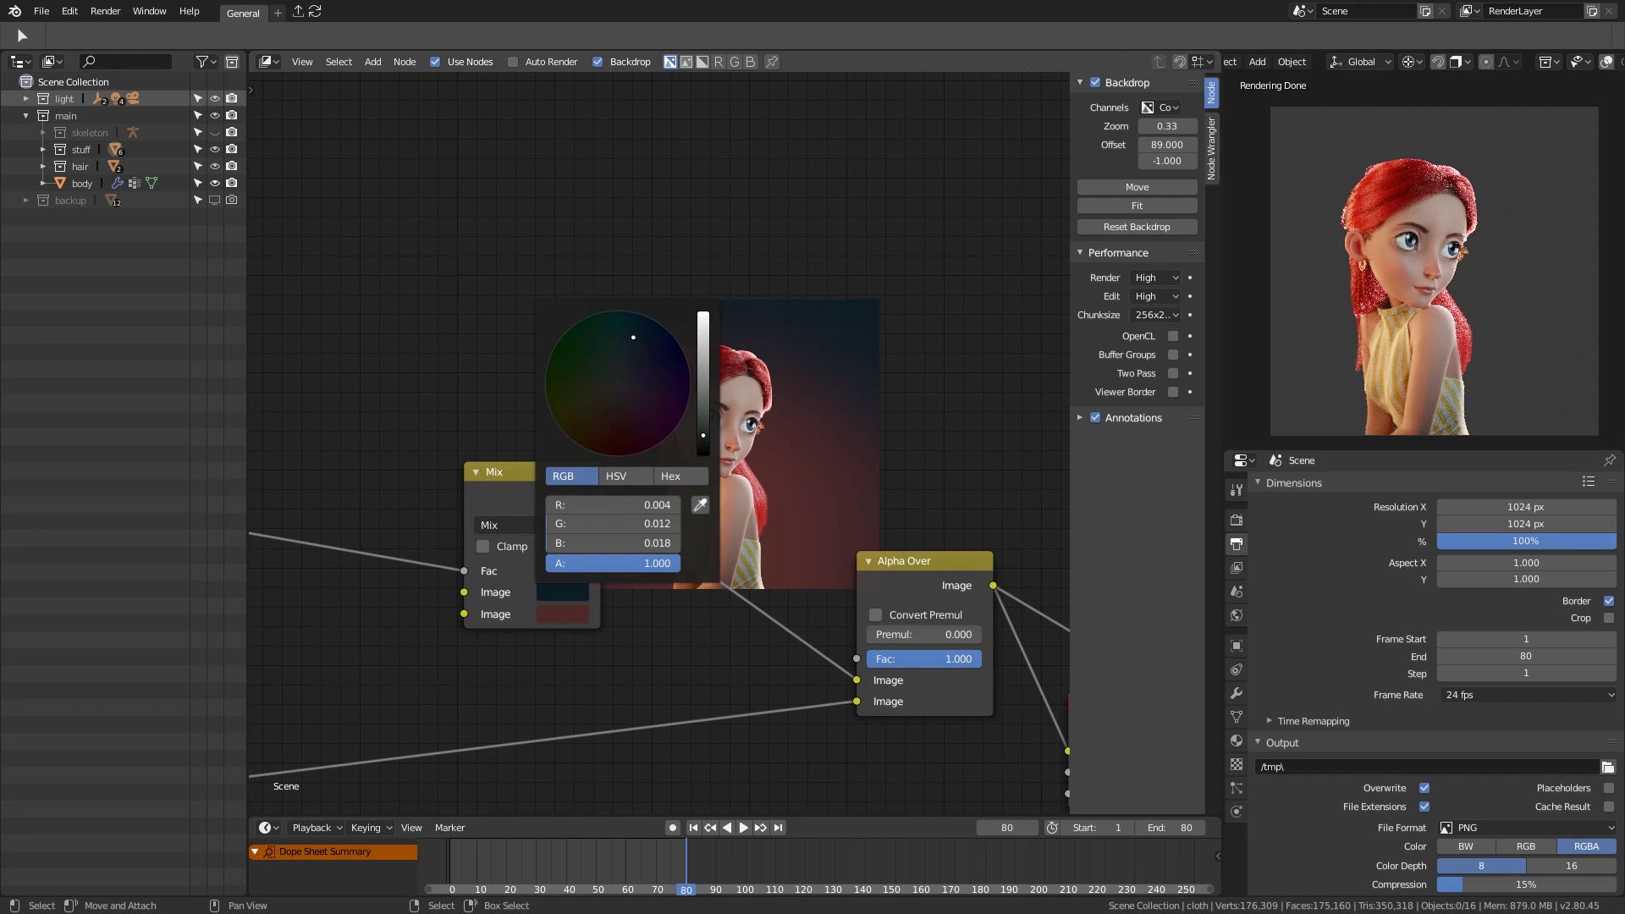
left_click(563, 613)
left_click(616, 433)
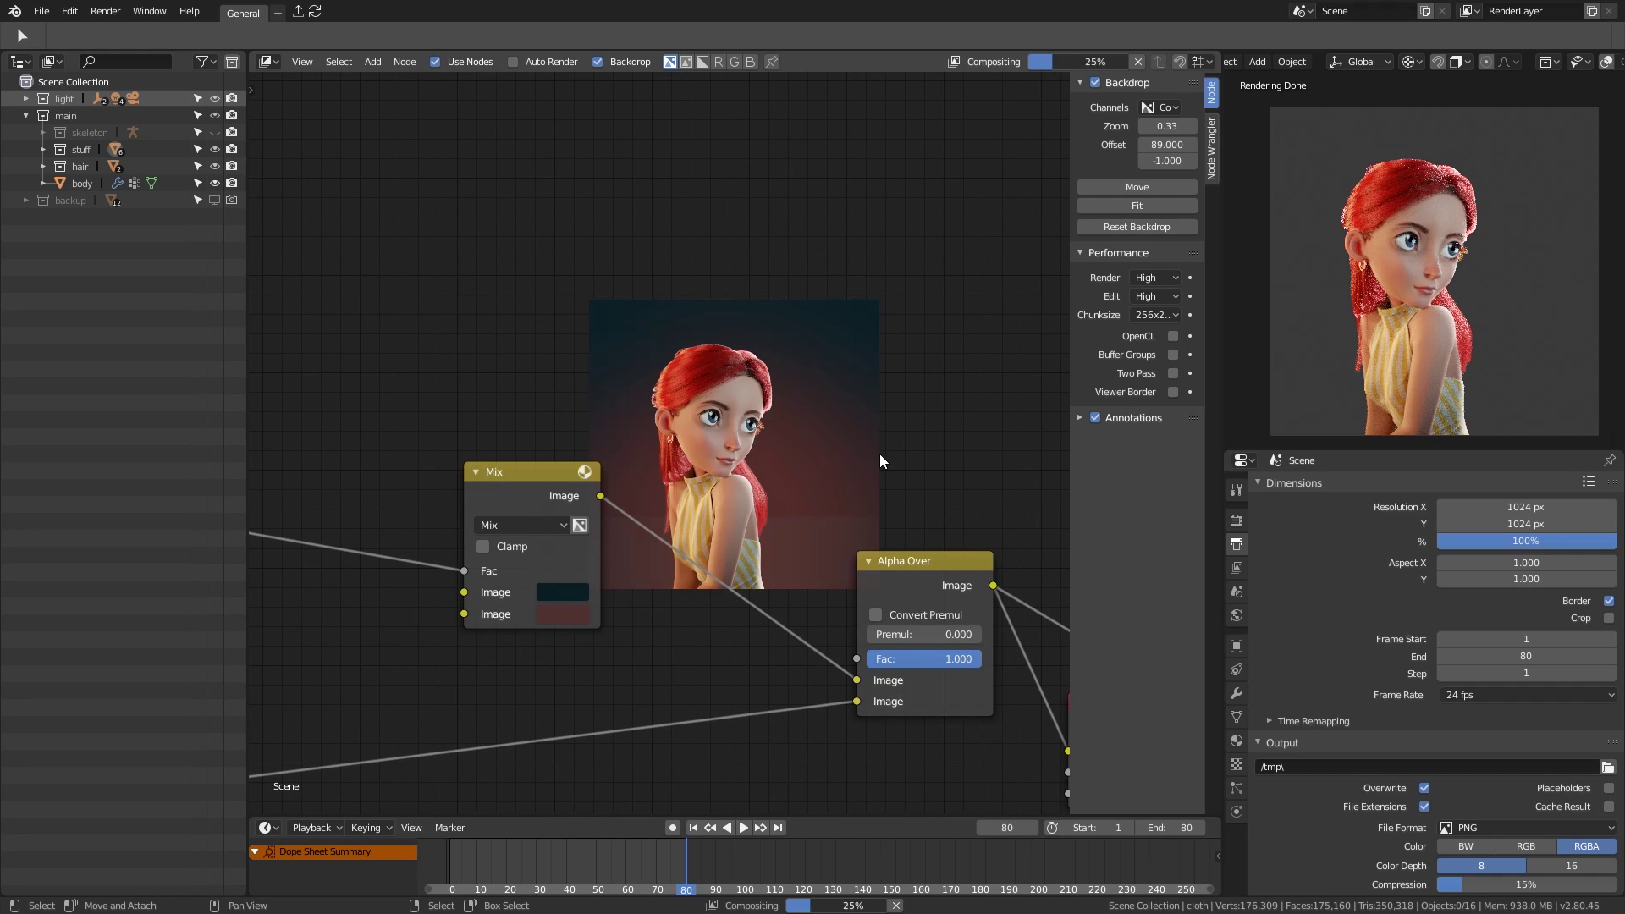
Step: Darken the Mix node's background colors further and save the file
middle_click_drag(877, 454, 935, 422)
left_click(605, 557)
left_click_drag(762, 372, 761, 414)
key("ctrl+s")
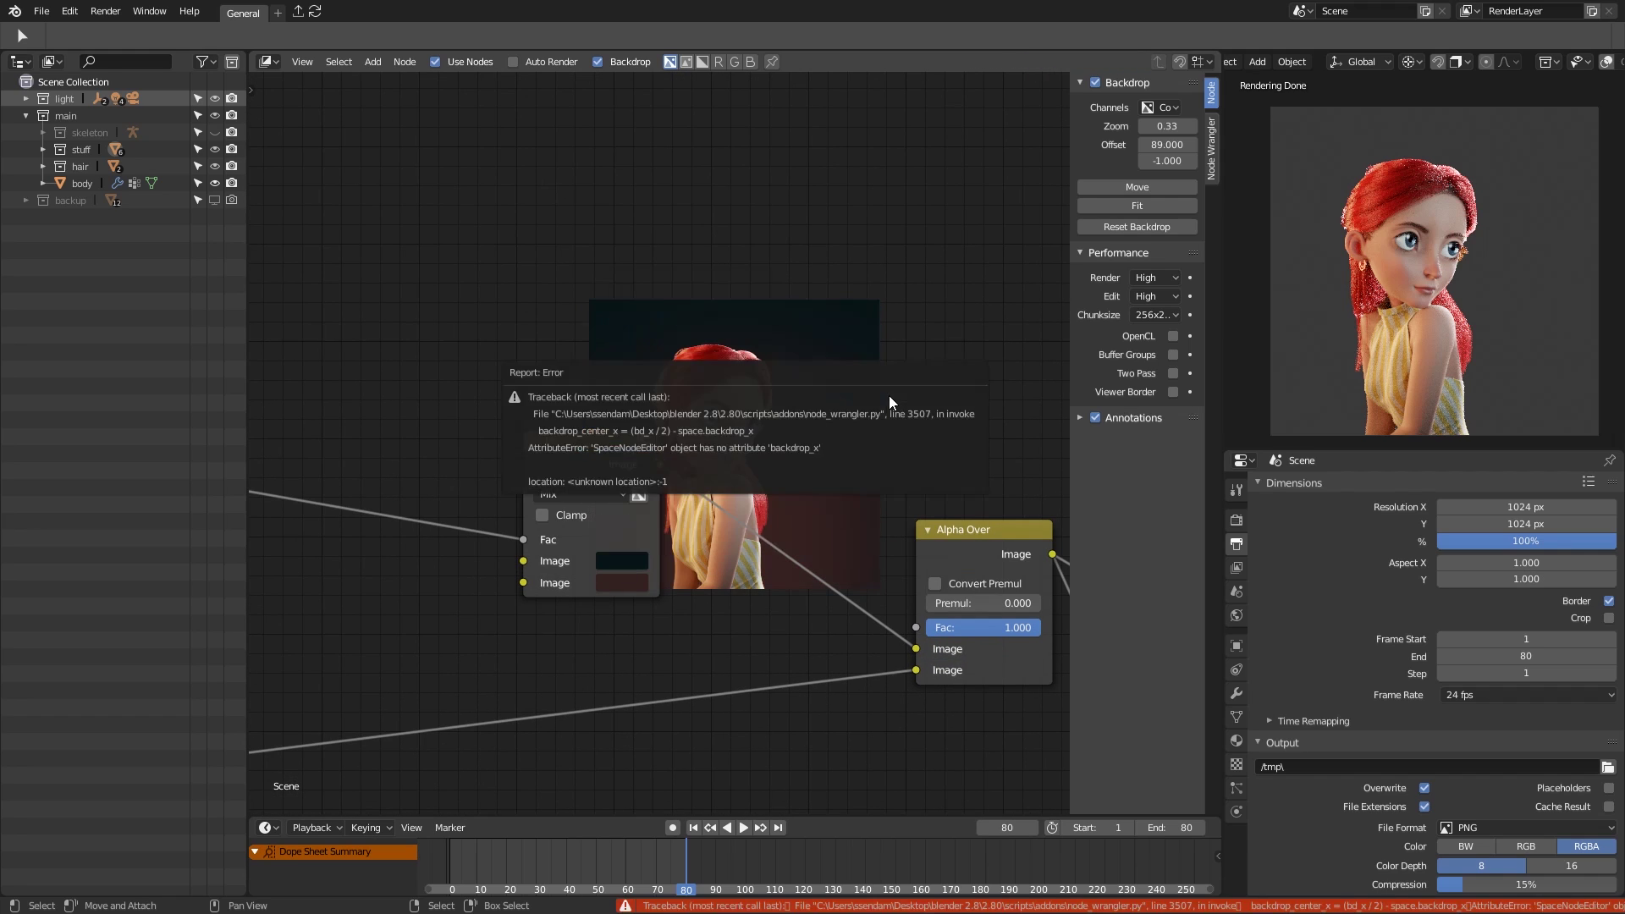
Step: Add a reroute point before the Viewer and Composite nodes and insert a Glare node after Alpha Over
scroll(826, 505, "down", 1)
middle_click_drag(816, 490, 655, 427)
scroll(758, 461, "down", 1)
left_click_drag(474, 582, 855, 584)
right_click_drag(817, 609, 783, 553, "shift")
left_click(850, 721)
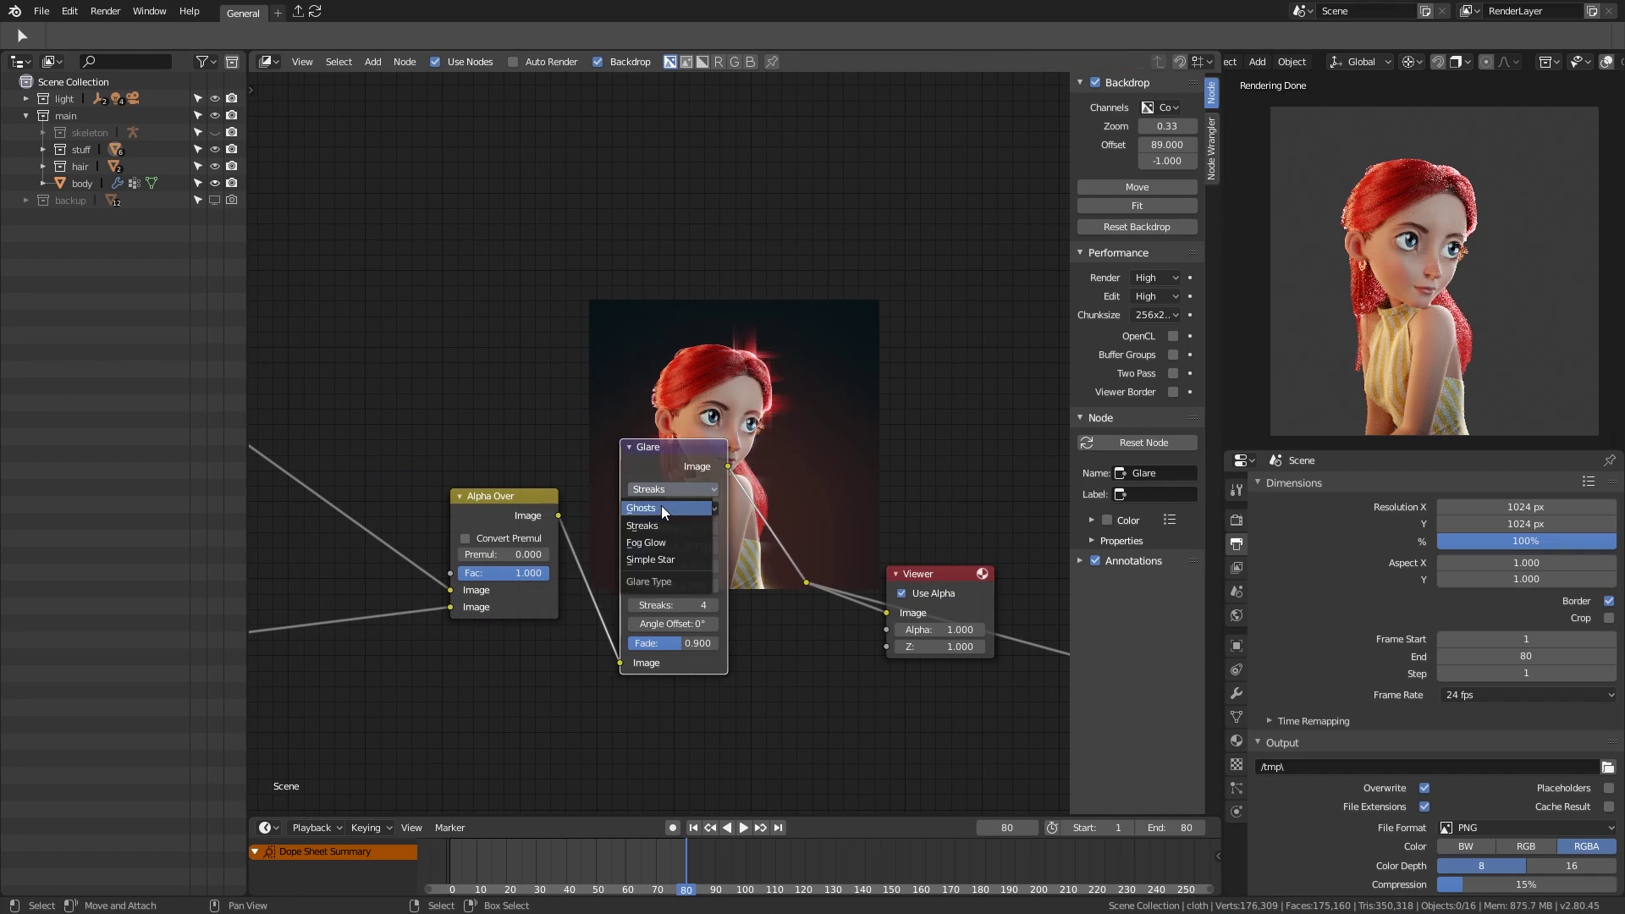
Step: Try the Ghosts type on the Glare node, and set it to Fog Glow with High quality
left_click(662, 505)
scroll(769, 496, "up", 3)
left_click(542, 480)
left_click(526, 572)
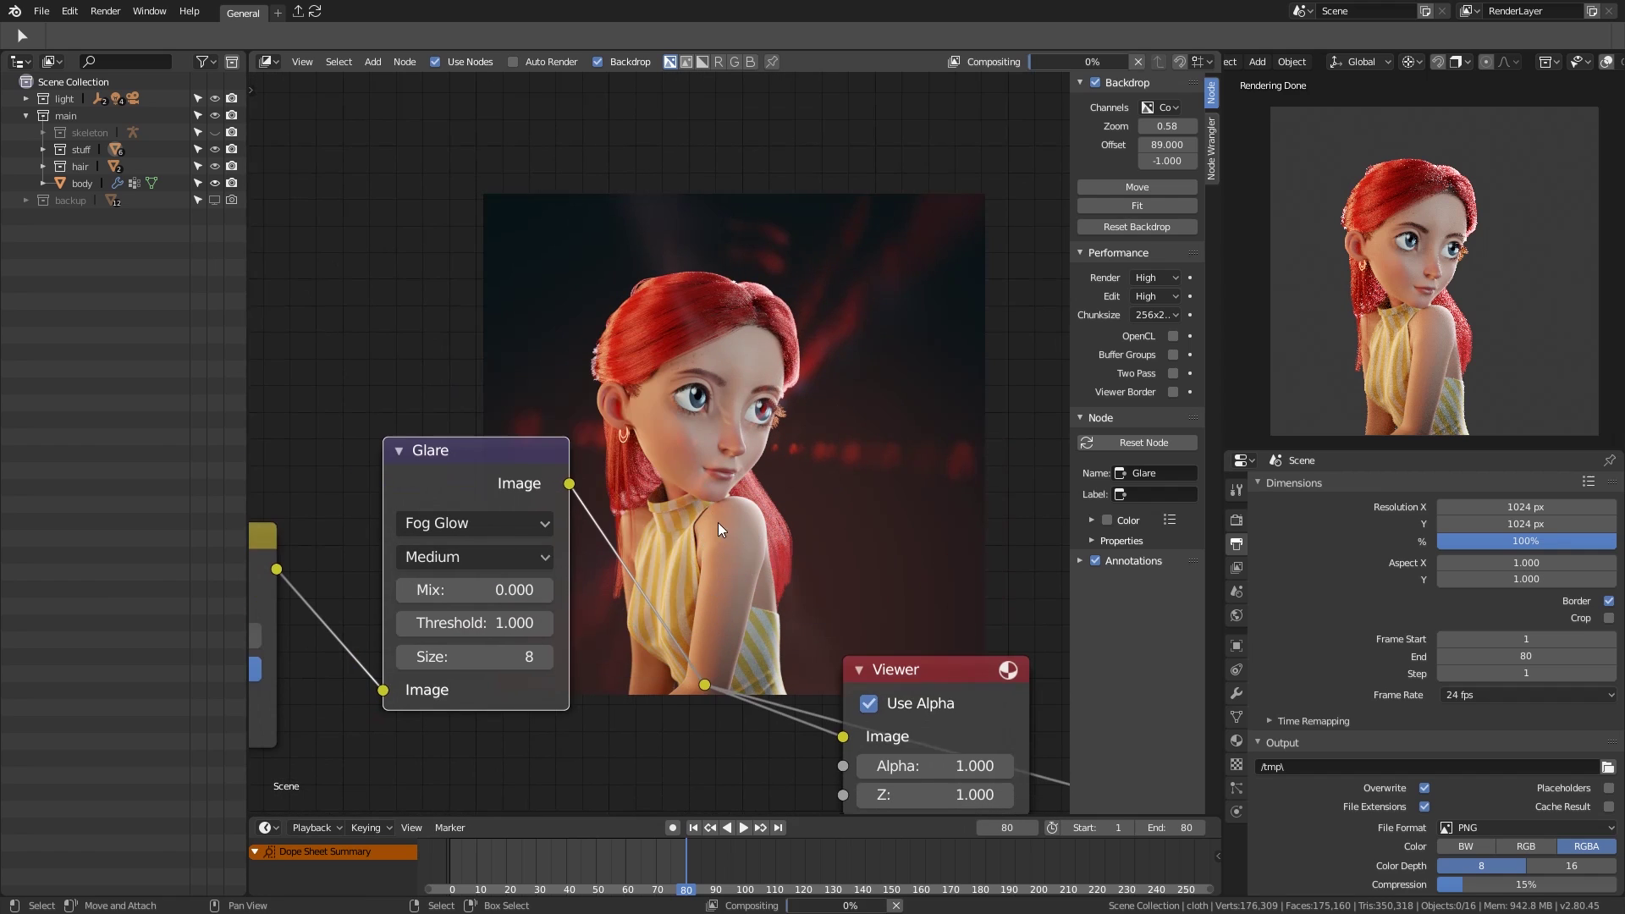
scroll(689, 540, "down", 1)
left_click(479, 521)
left_click(440, 489)
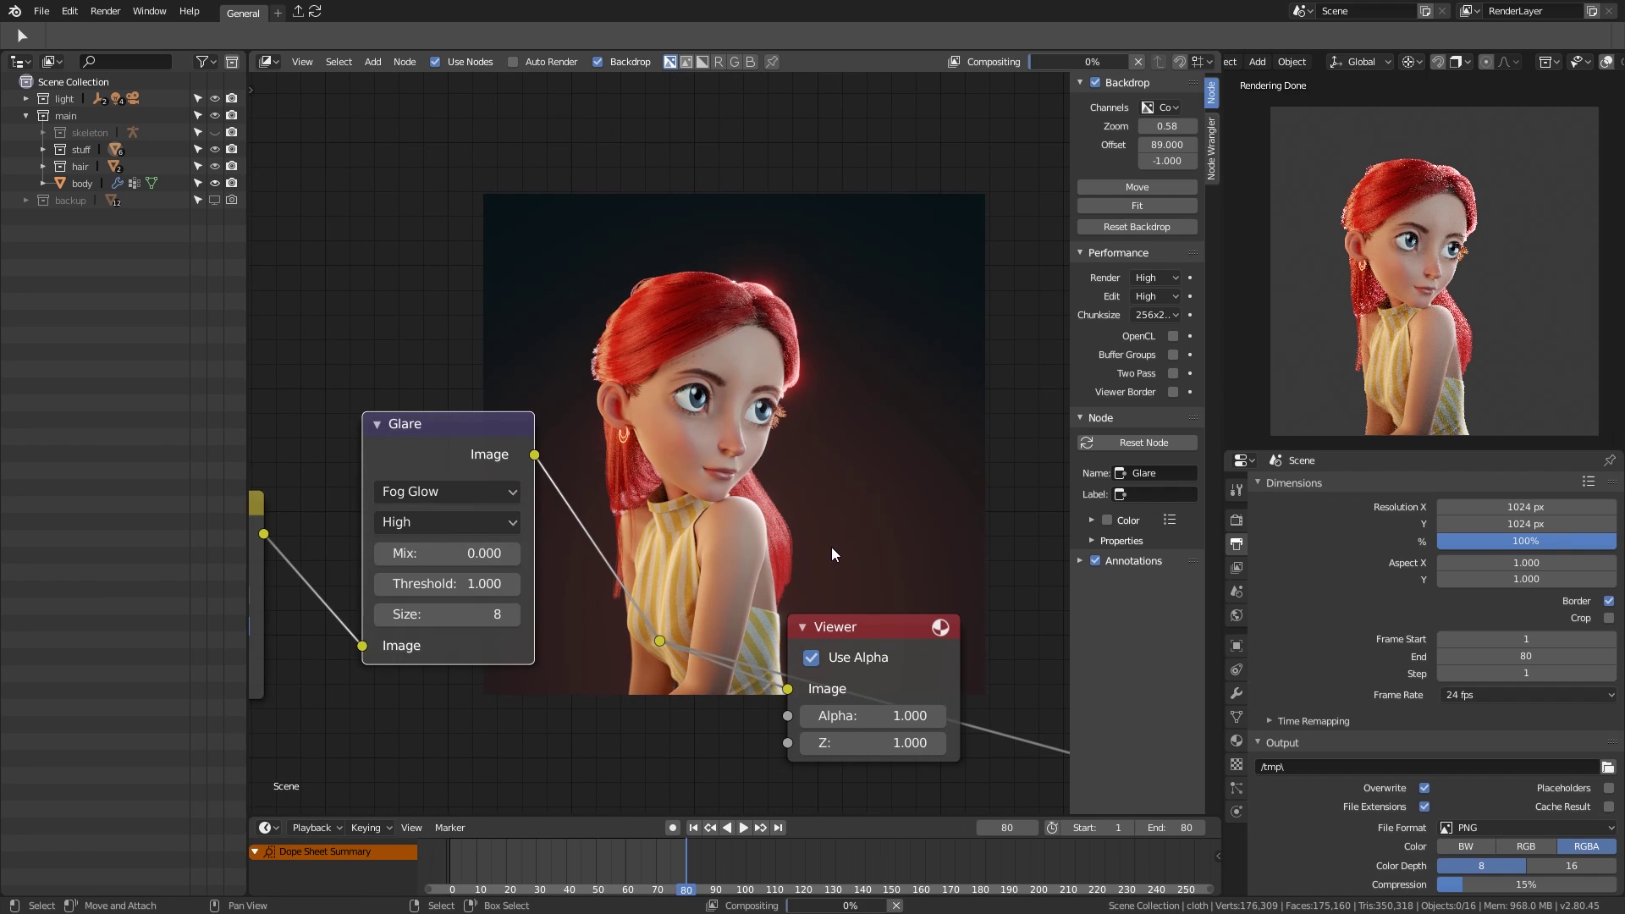
Step: Scale the compositor backdrop to 0.40 and reposition it behind the nodes
scroll(596, 429, "down", 2)
key("v")
key("v")
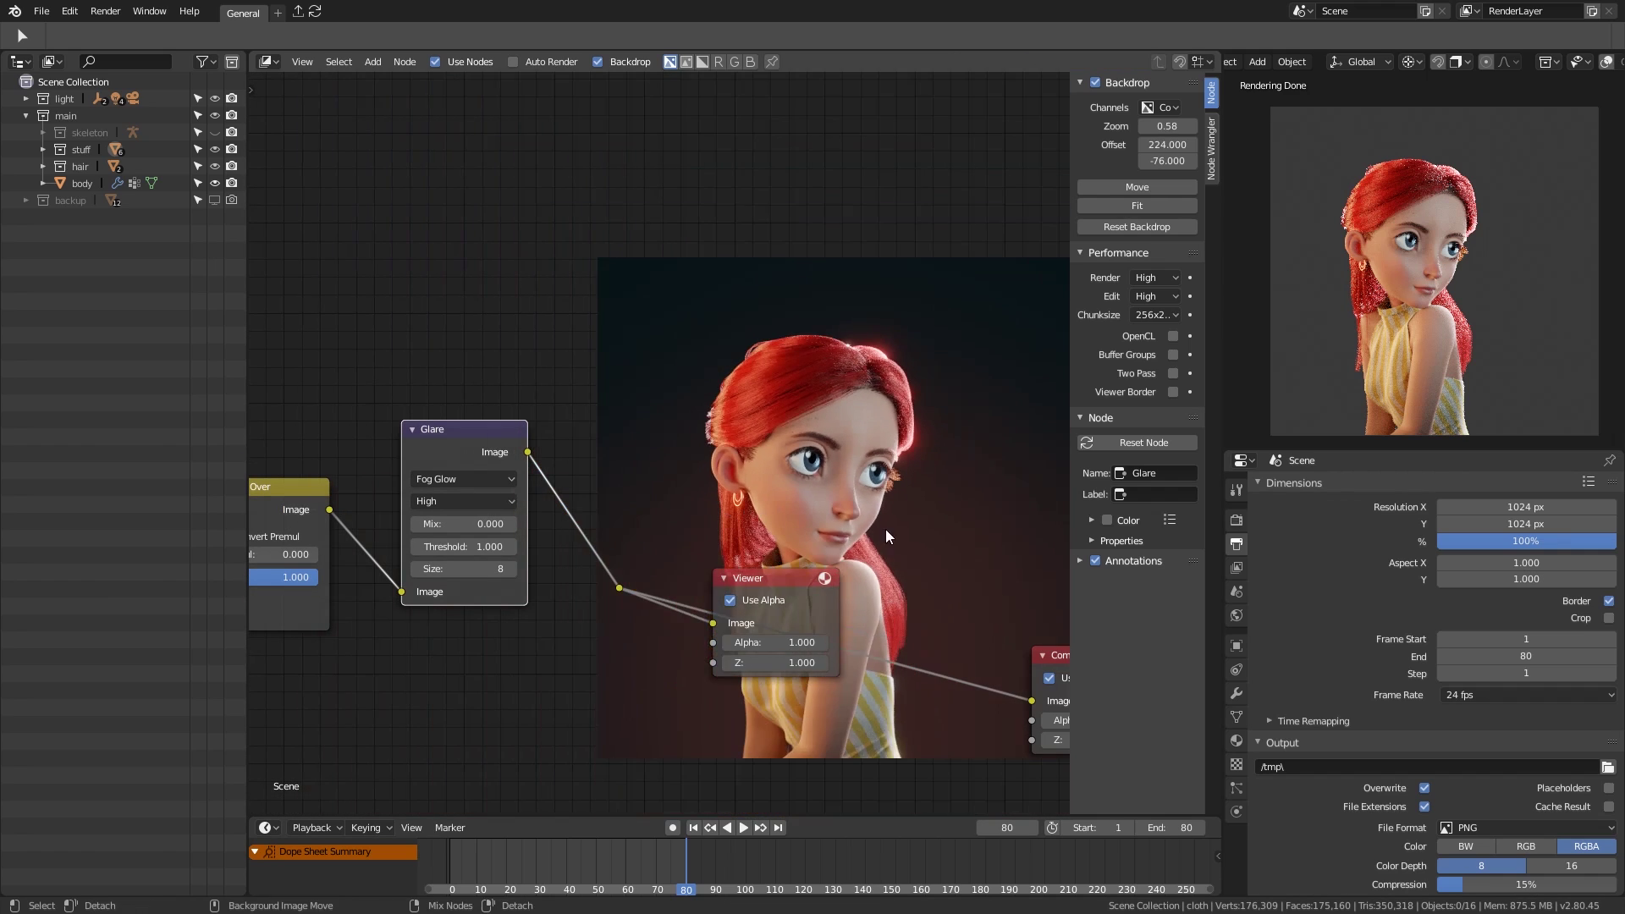
middle_click_drag(885, 529, 906, 502, "alt")
key("shift+F5")
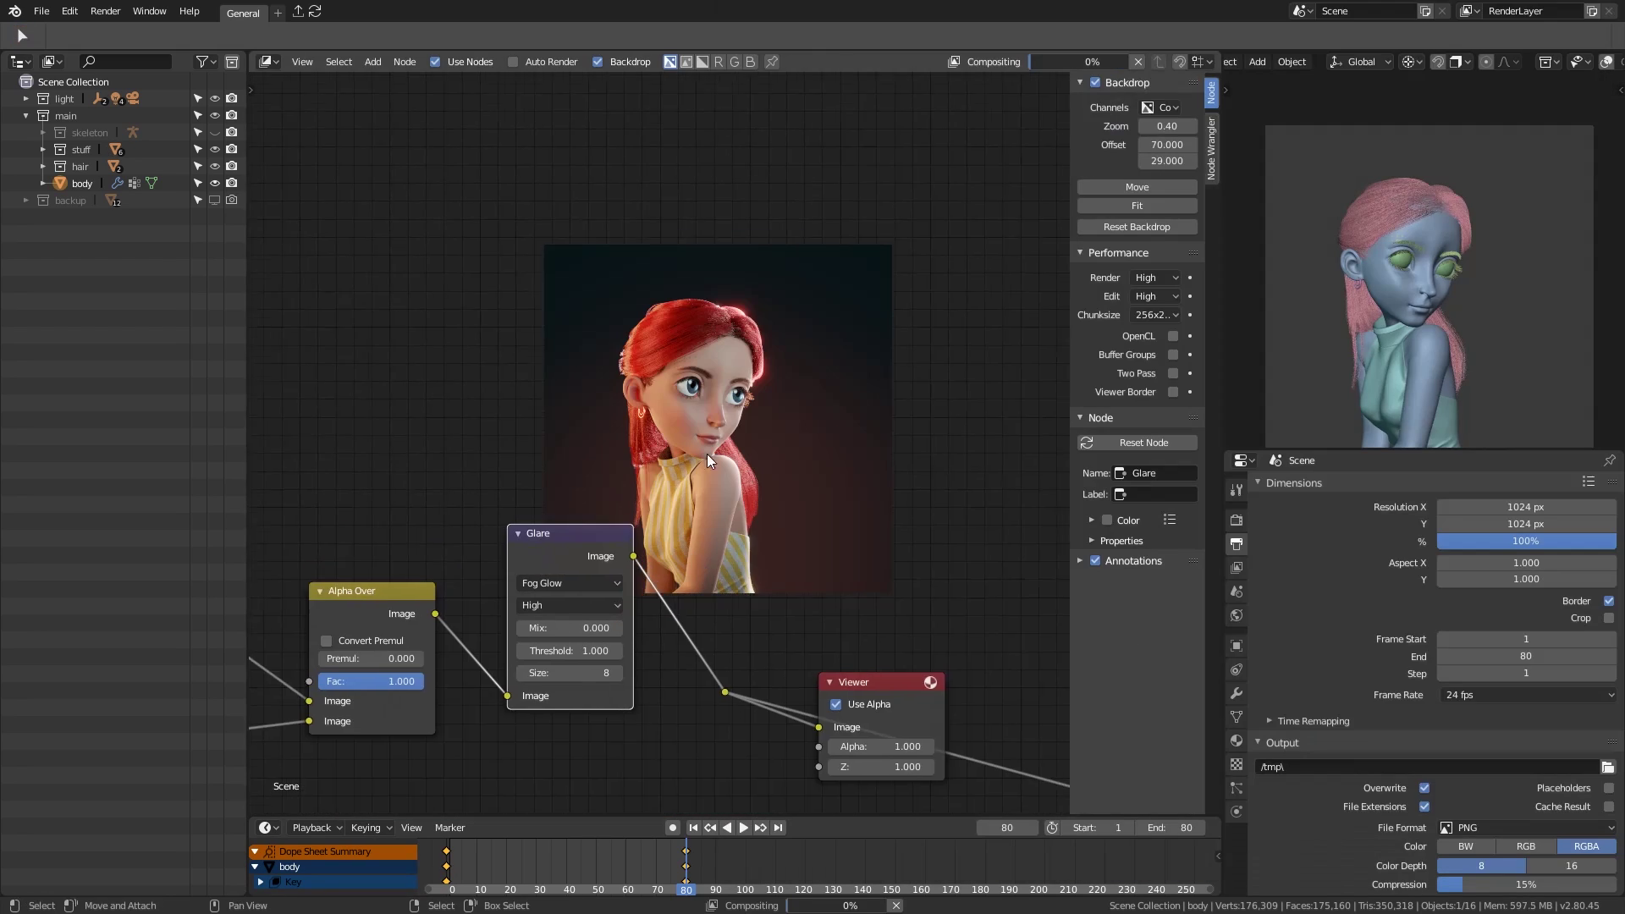
Step: Move the Viewer node up, above the reroute point and the link to Composite
scroll(779, 550, "up", 1)
left_click(855, 653)
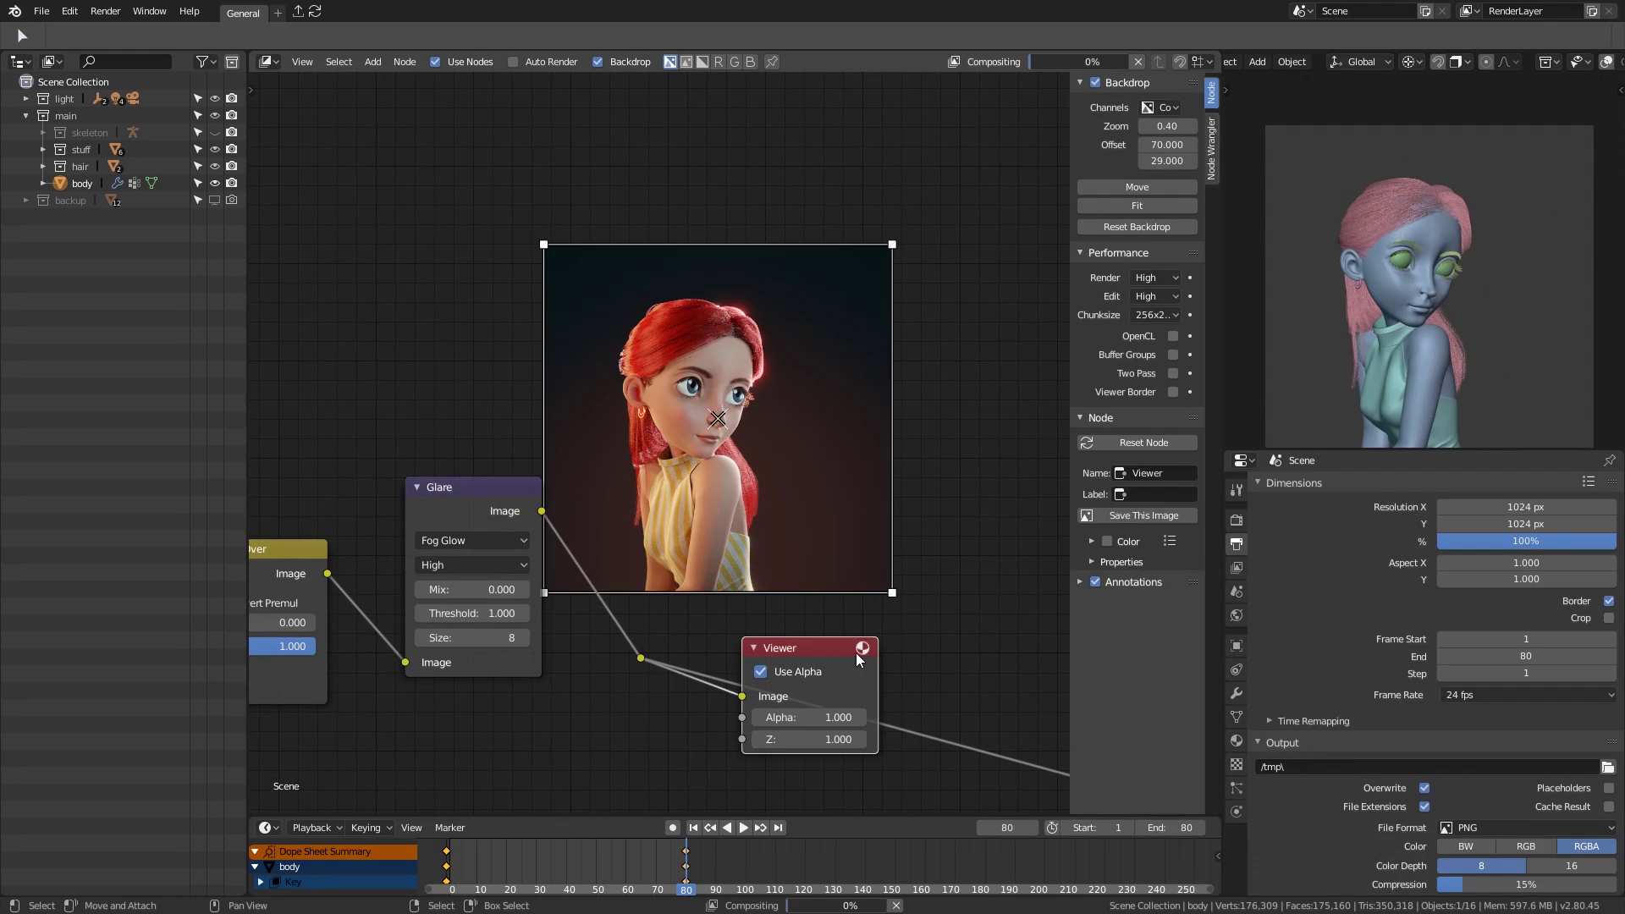
left_click_drag(818, 644, 857, 496)
middle_click_drag(682, 489, 524, 490)
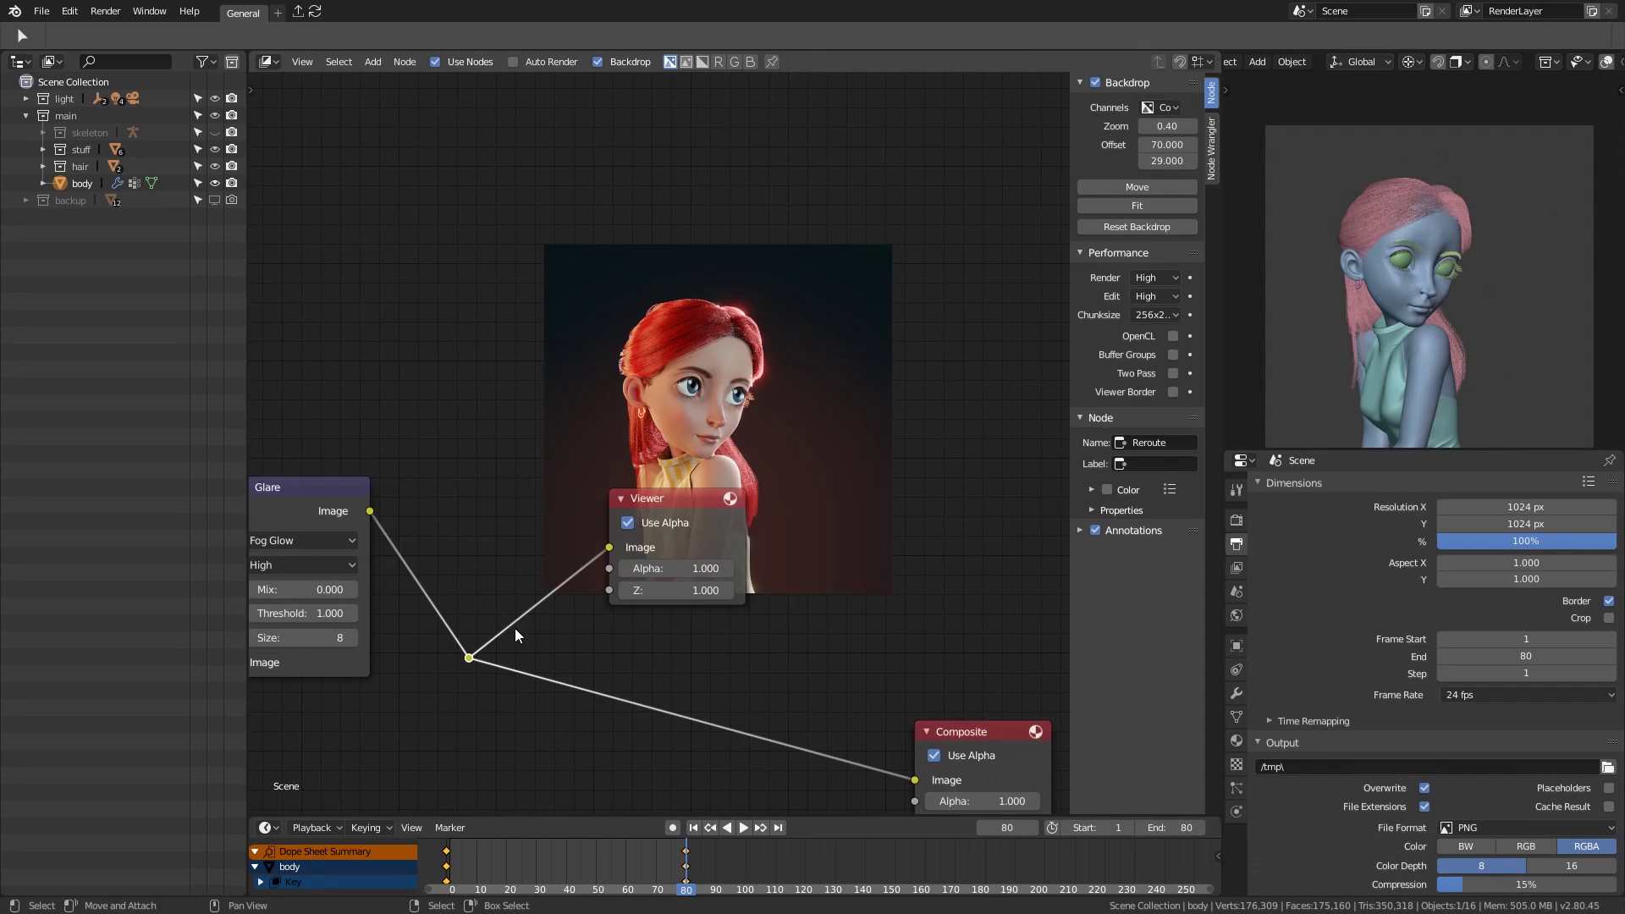
Step: Examine the render result, then the brows object's material slots and its hair particle Render settings
key("F11")
scroll(1059, 295, "up", 6)
scroll(912, 398, "down", 4)
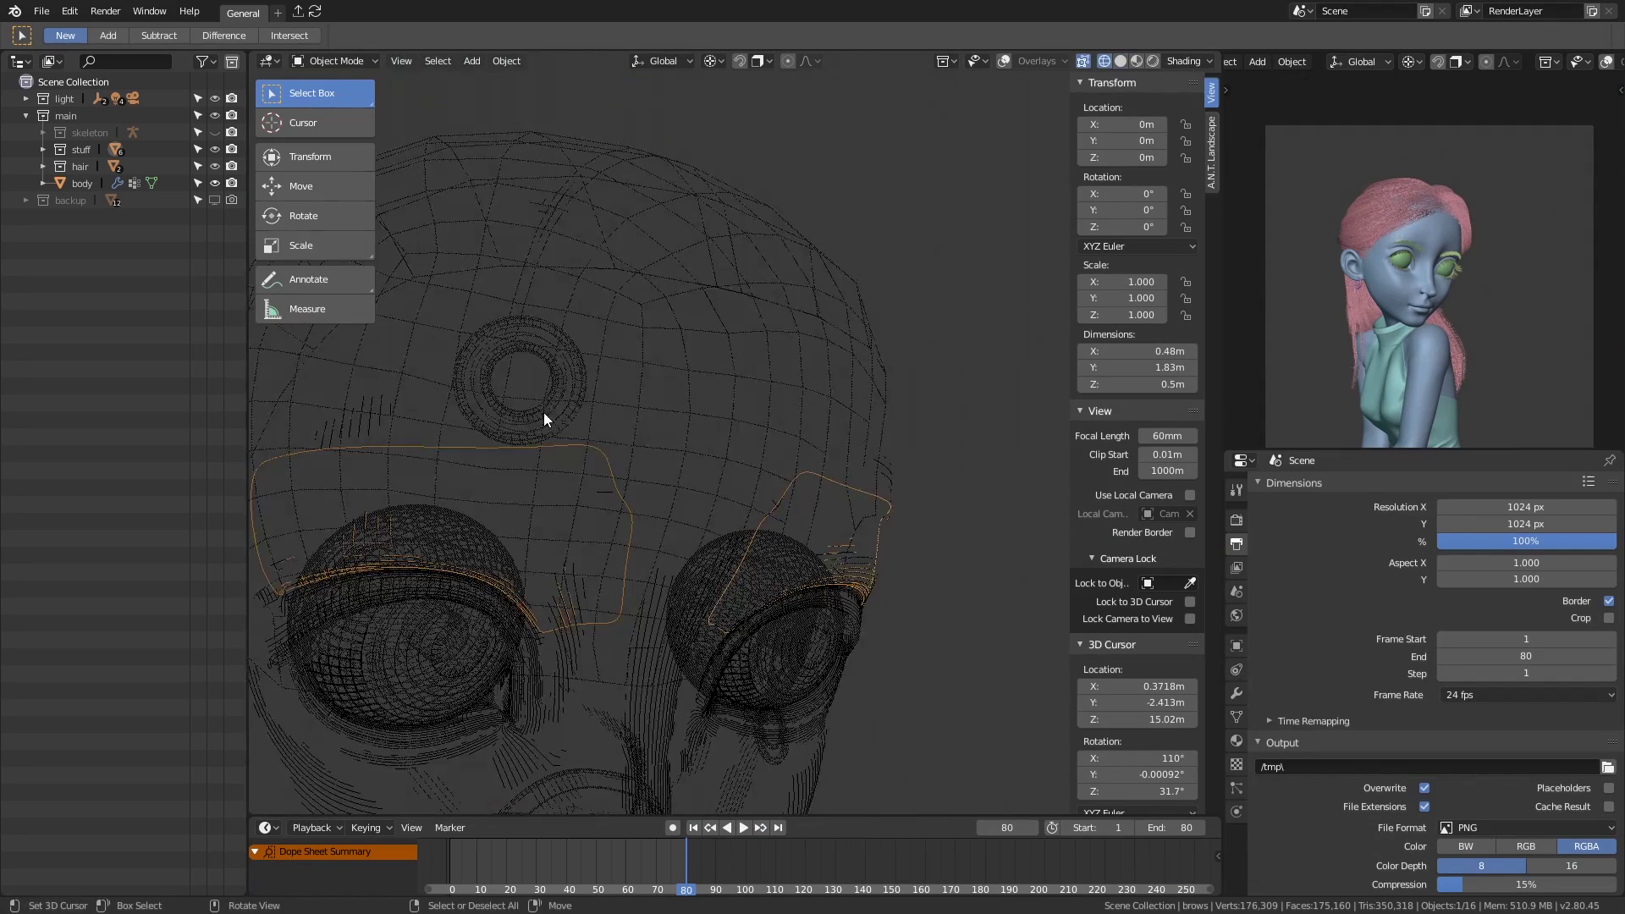
left_click(1236, 741)
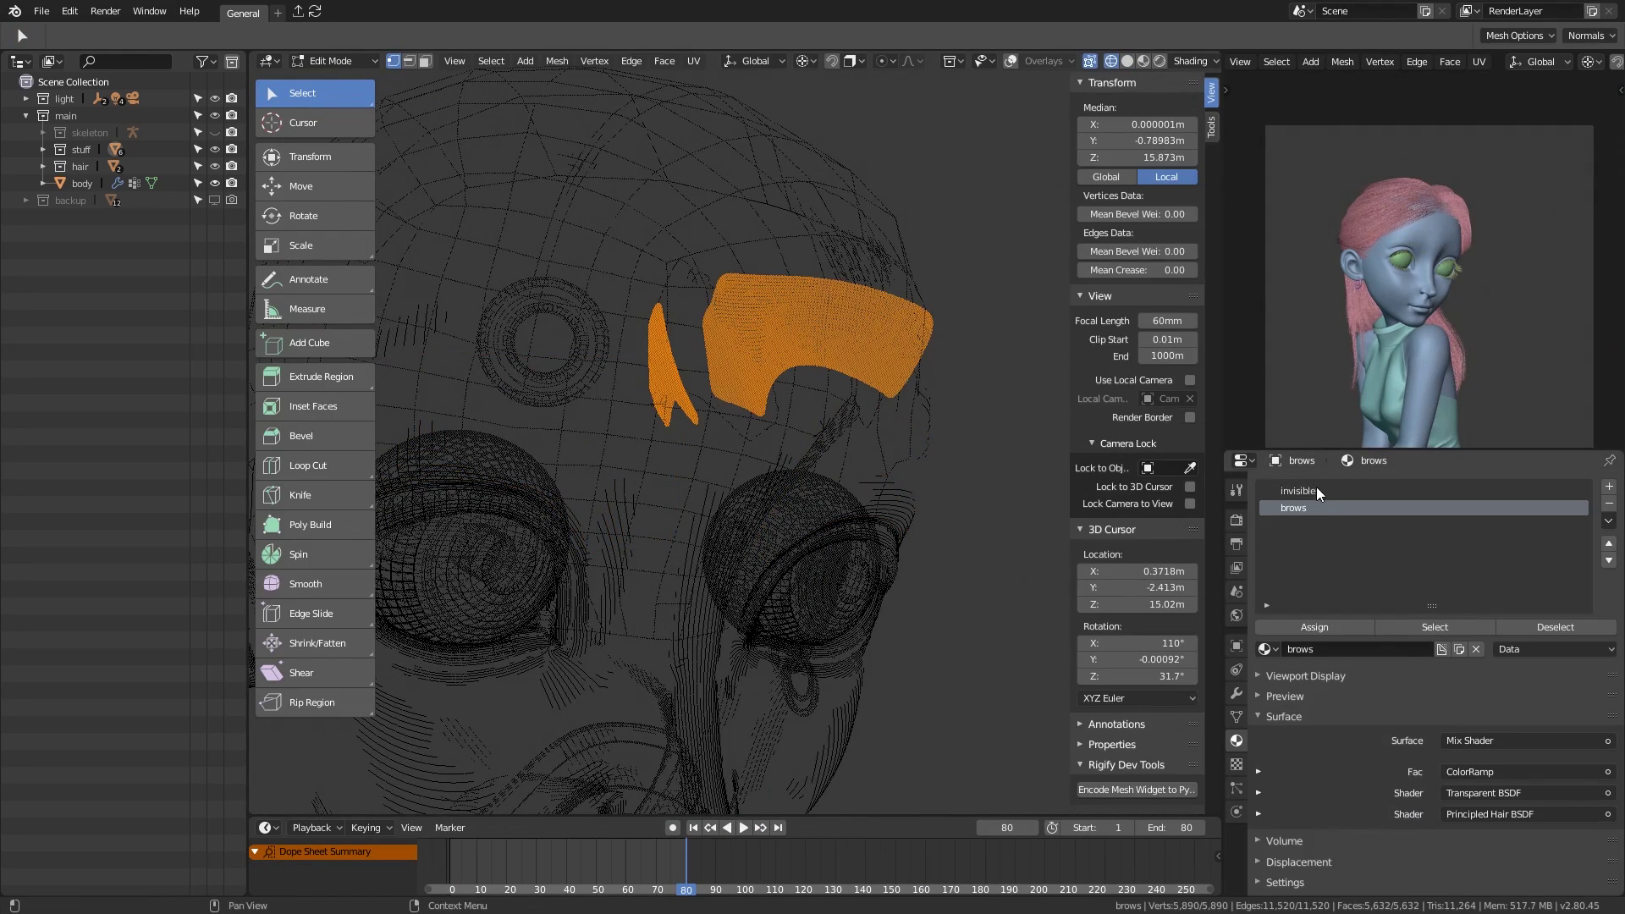
left_click(1236, 788)
left_click(1296, 719)
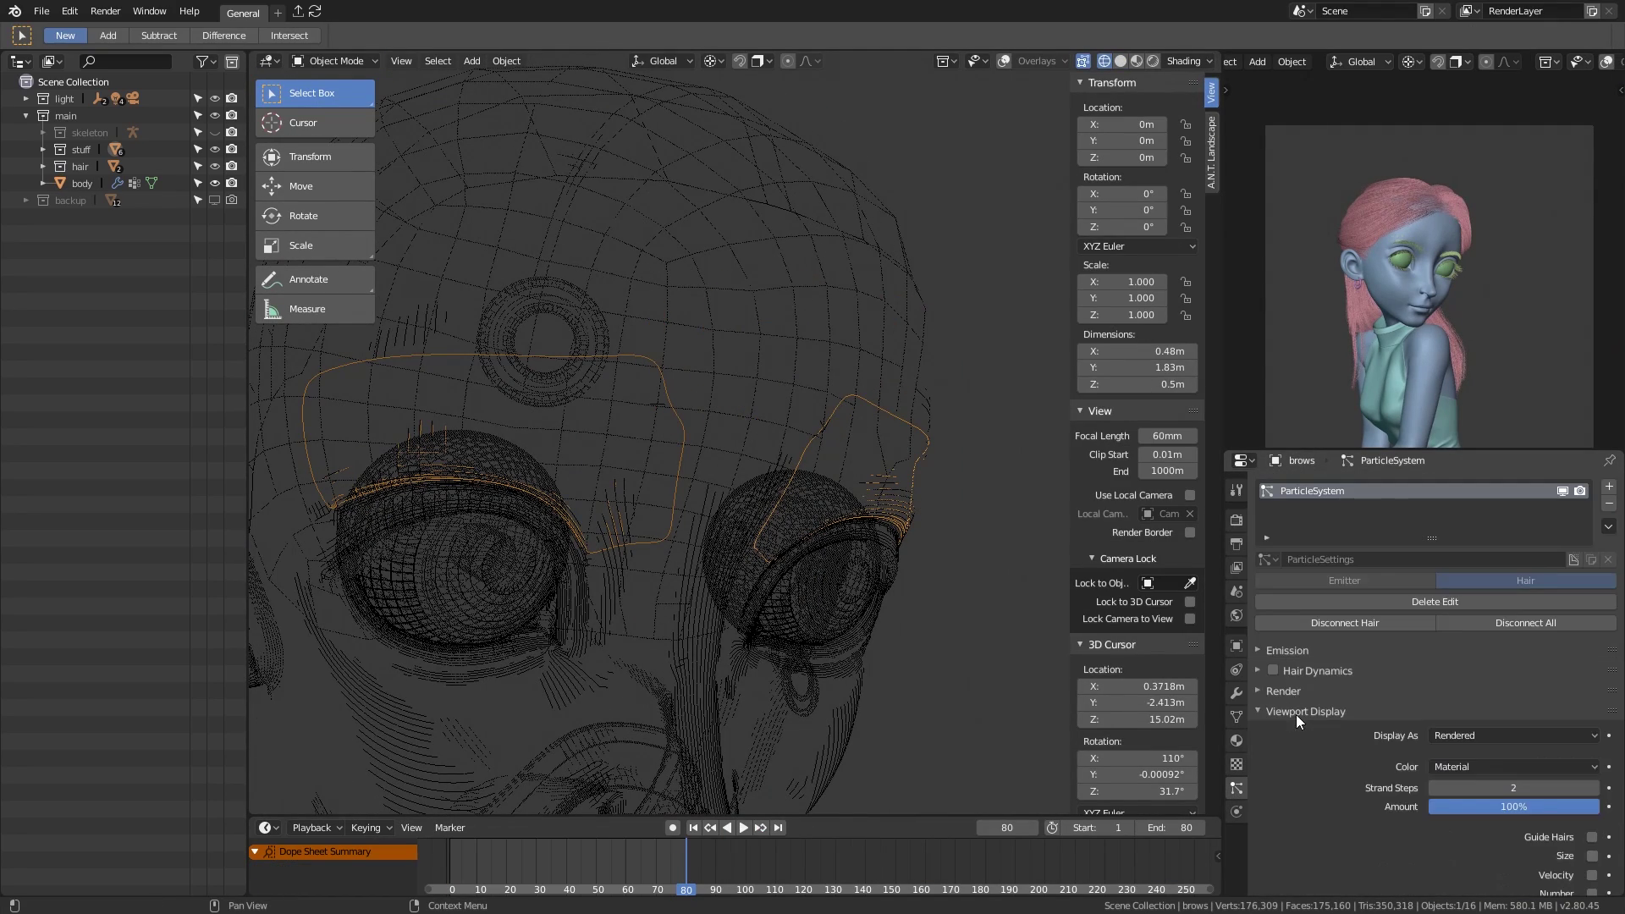
left_click(1303, 690)
scroll(1482, 228, "down", 5)
scroll(1481, 182, "up", 5)
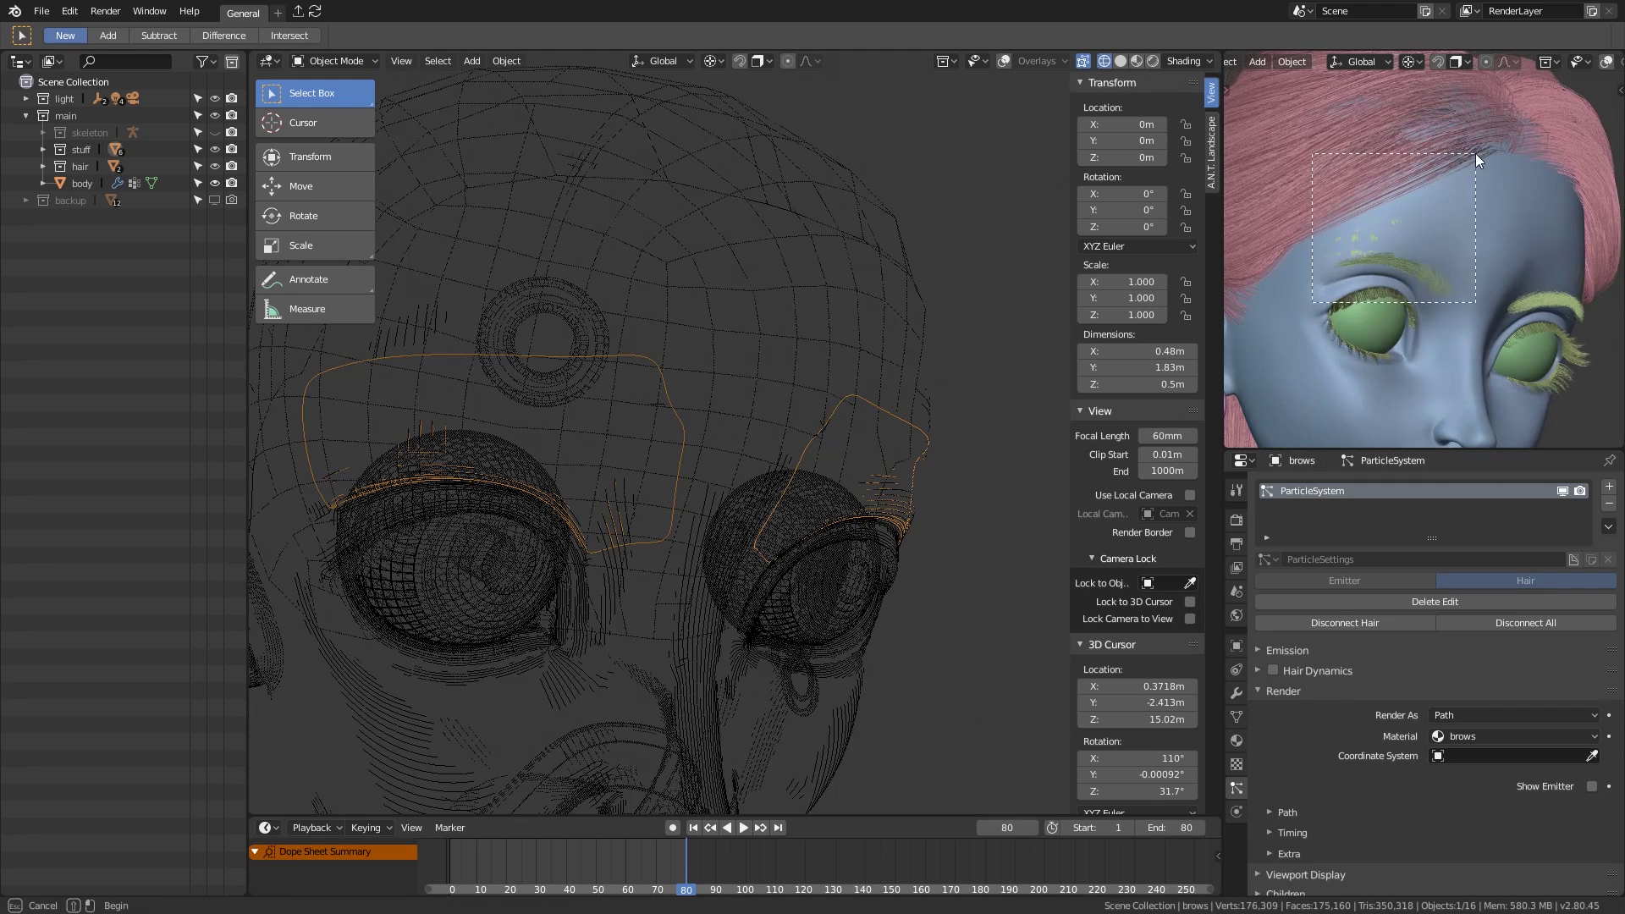
Step: Preview the region around one eyebrow in Rendered shading, return to Solid, and render that region
key("grave")
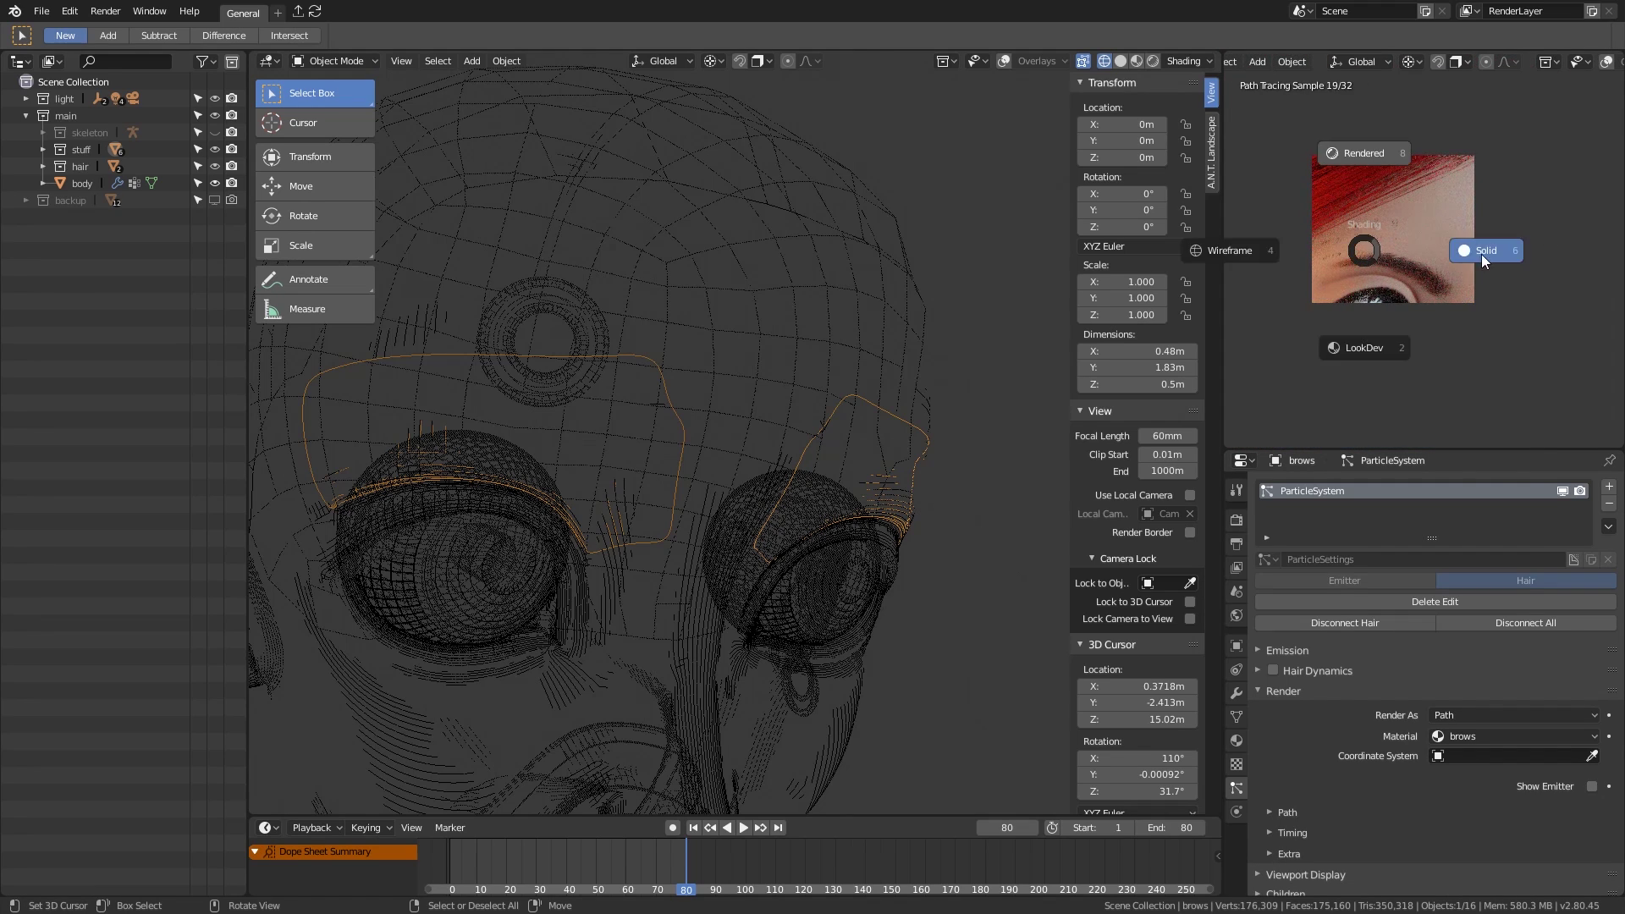
left_click(1481, 254)
key("F12")
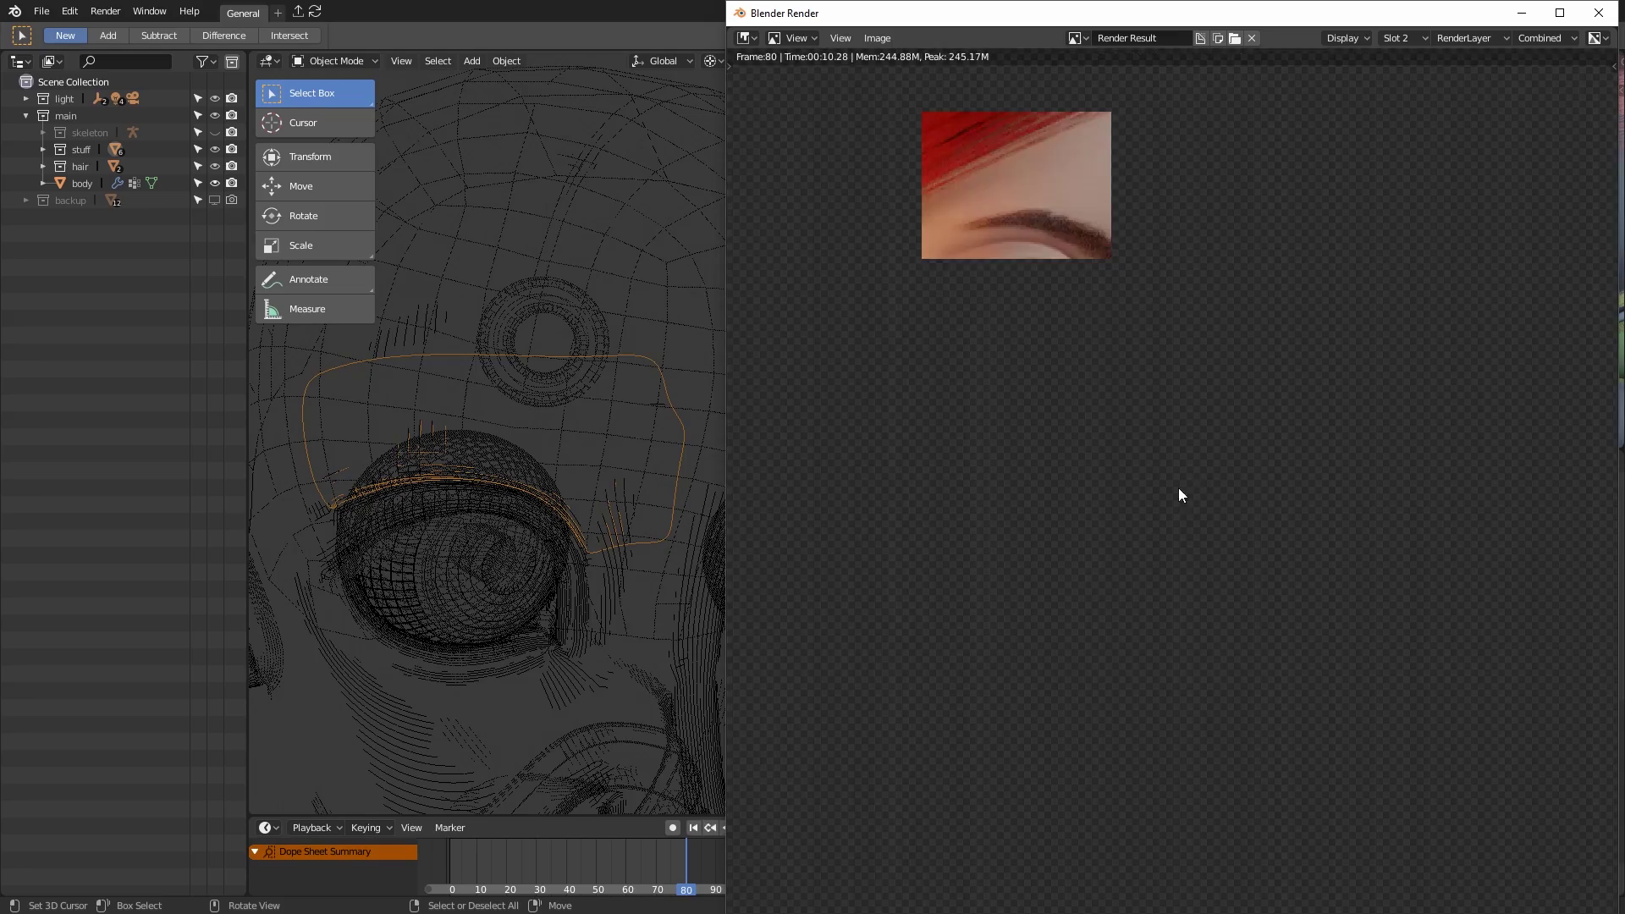
key("Escape")
Step: Unwrap the whole eyes mesh in Edit Mode with Project From View, using Correct Aspect and Scale to Bounds
key("z")
left_click(1015, 470)
scroll(774, 479, "down", 2)
key("z")
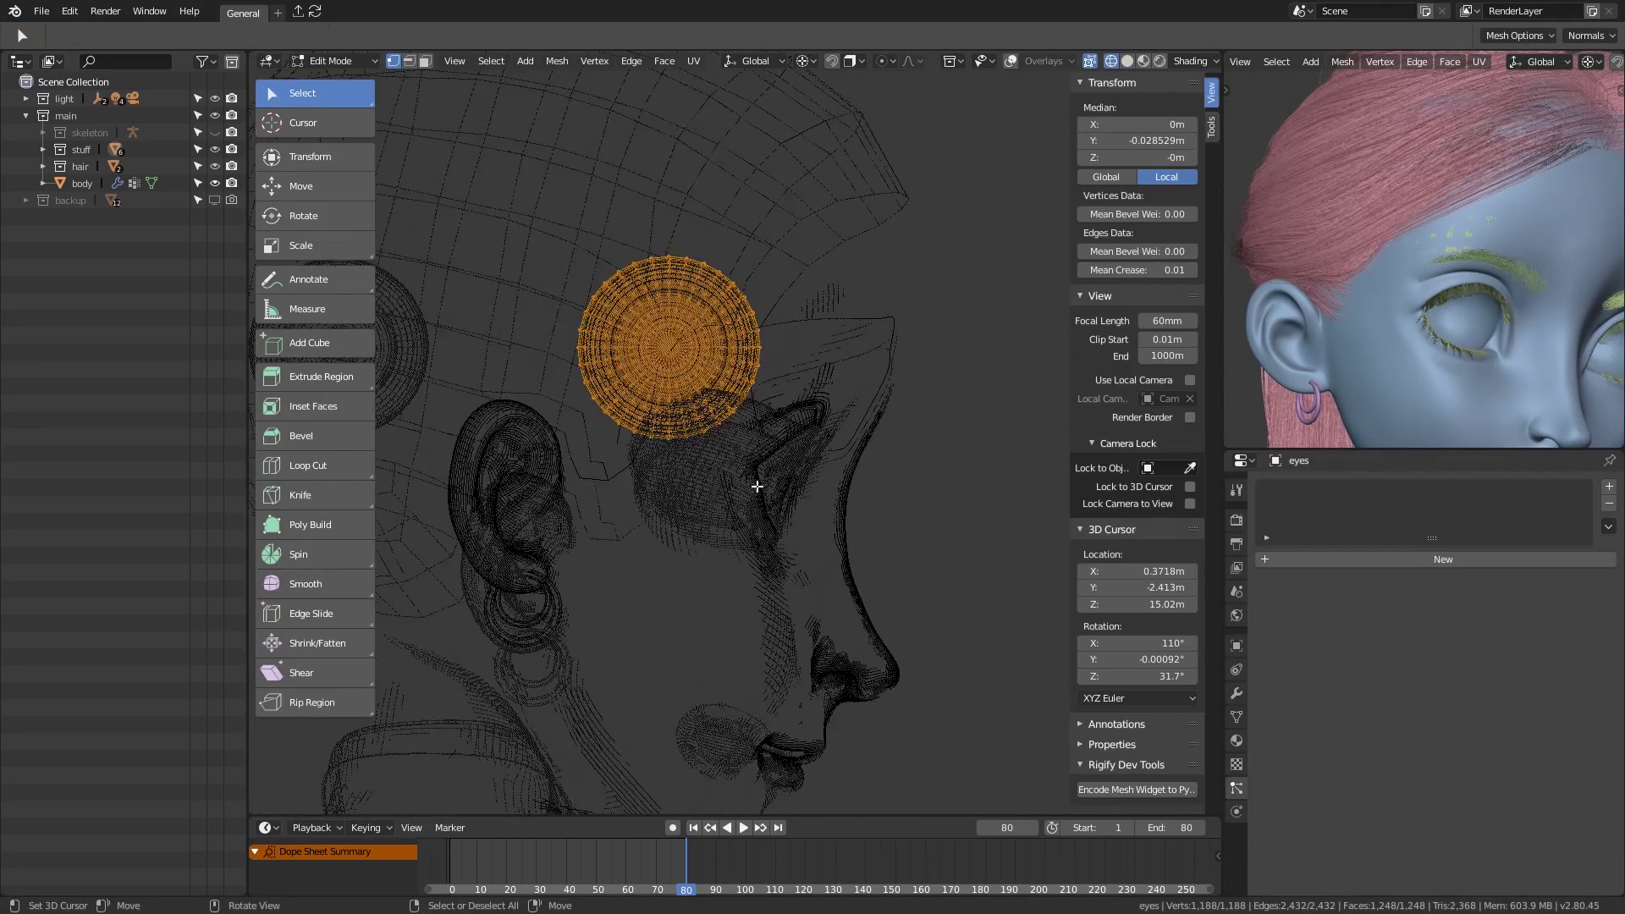
key("u")
left_click(682, 504)
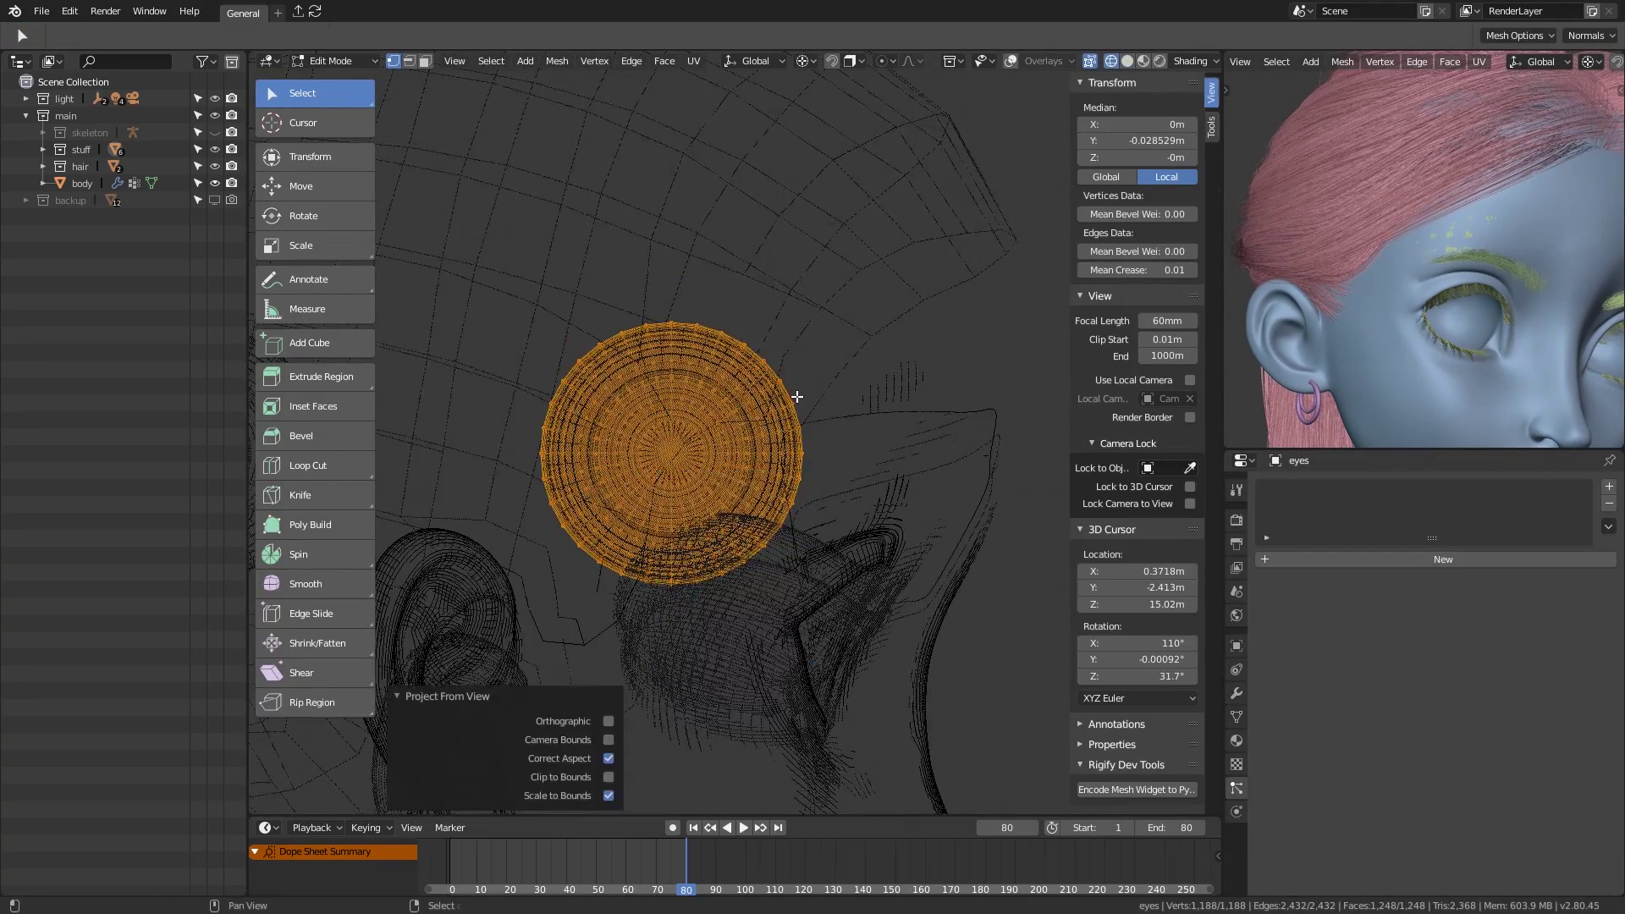
Step: Isolate the eyes mesh in local view and select one linked part of its geometry
key("KP_Divide")
key("shift+z")
left_click(732, 475)
key("ctrl+l")
middle_click_drag(731, 475, 711, 504)
Step: Clear the selection, pick the eye's central element, grow the selection three times, and unwrap it
key("alt+a")
scroll(703, 506, "up", 4)
left_click(699, 508)
key("ctrl+KP_Add")
key("ctrl+KP_Add")
key("ctrl+KP_Add")
key("u")
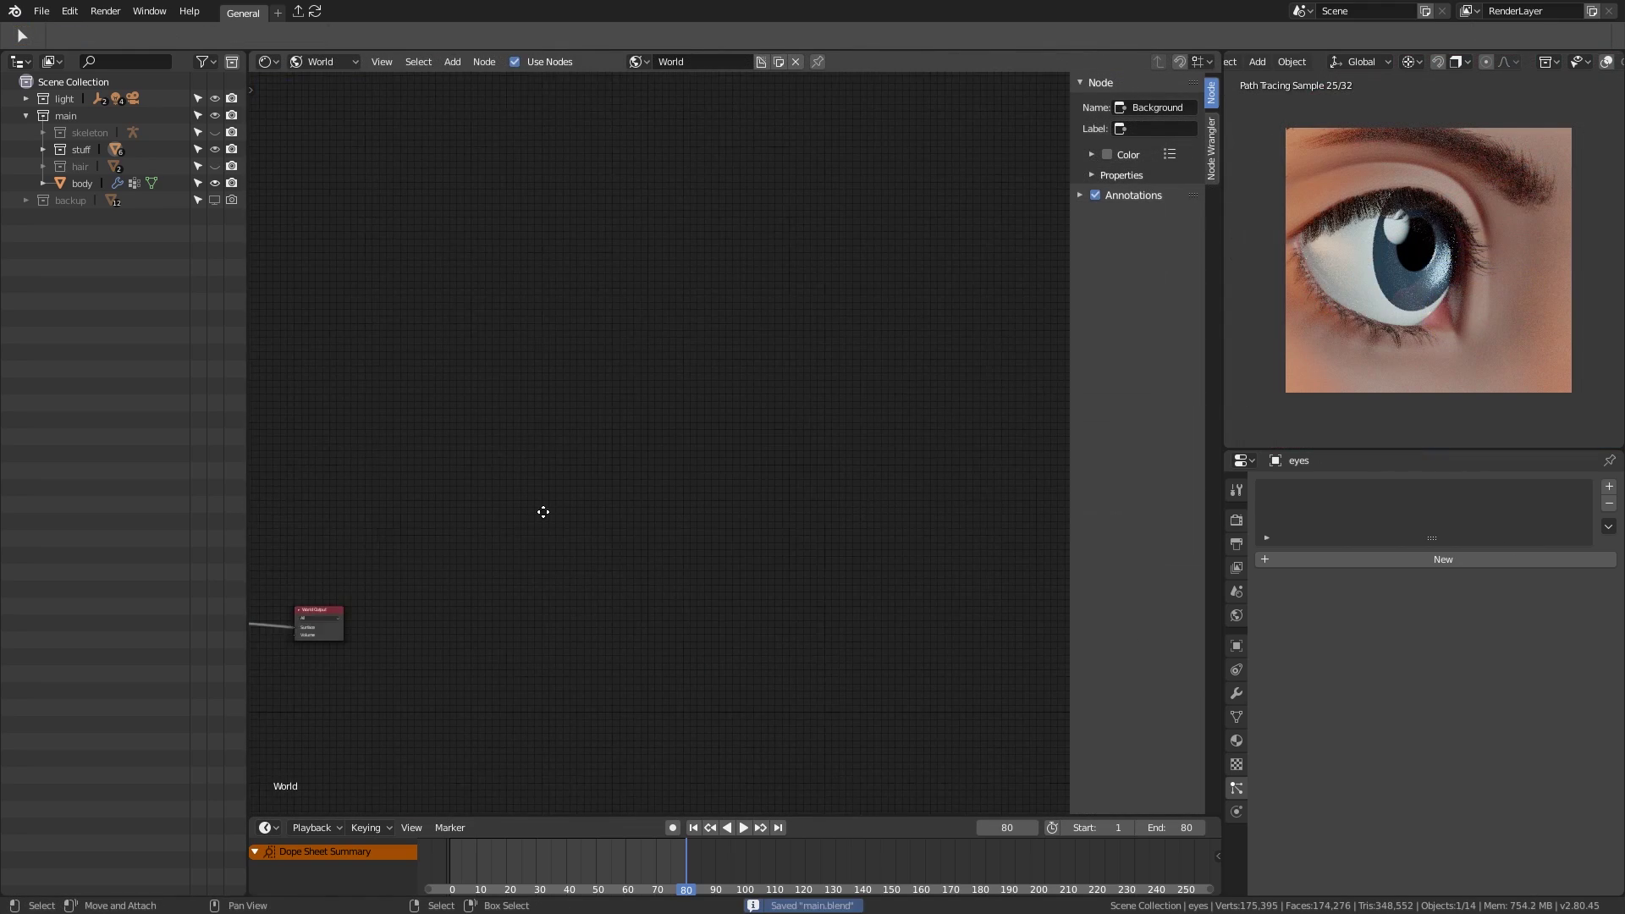
Step: Switch the shader editor from the World nodes to the eyes object's irish material
scroll(543, 511, "up", 3)
middle_click_drag(543, 512, 736, 352)
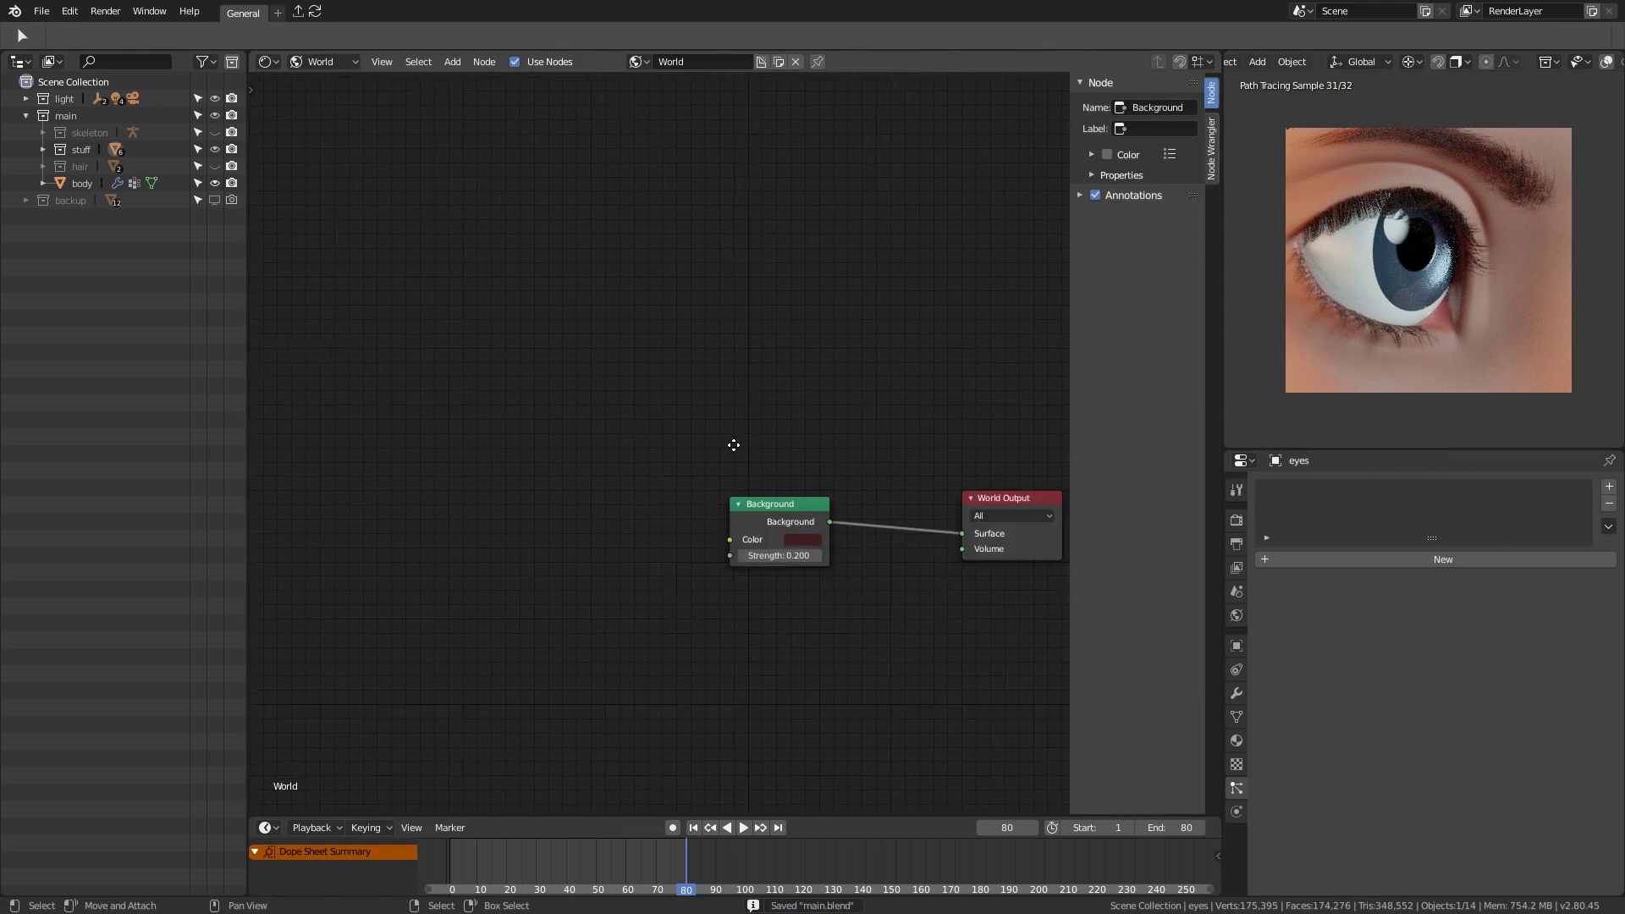
left_click(1236, 741)
left_click(754, 529)
left_click(321, 62)
left_click(325, 82)
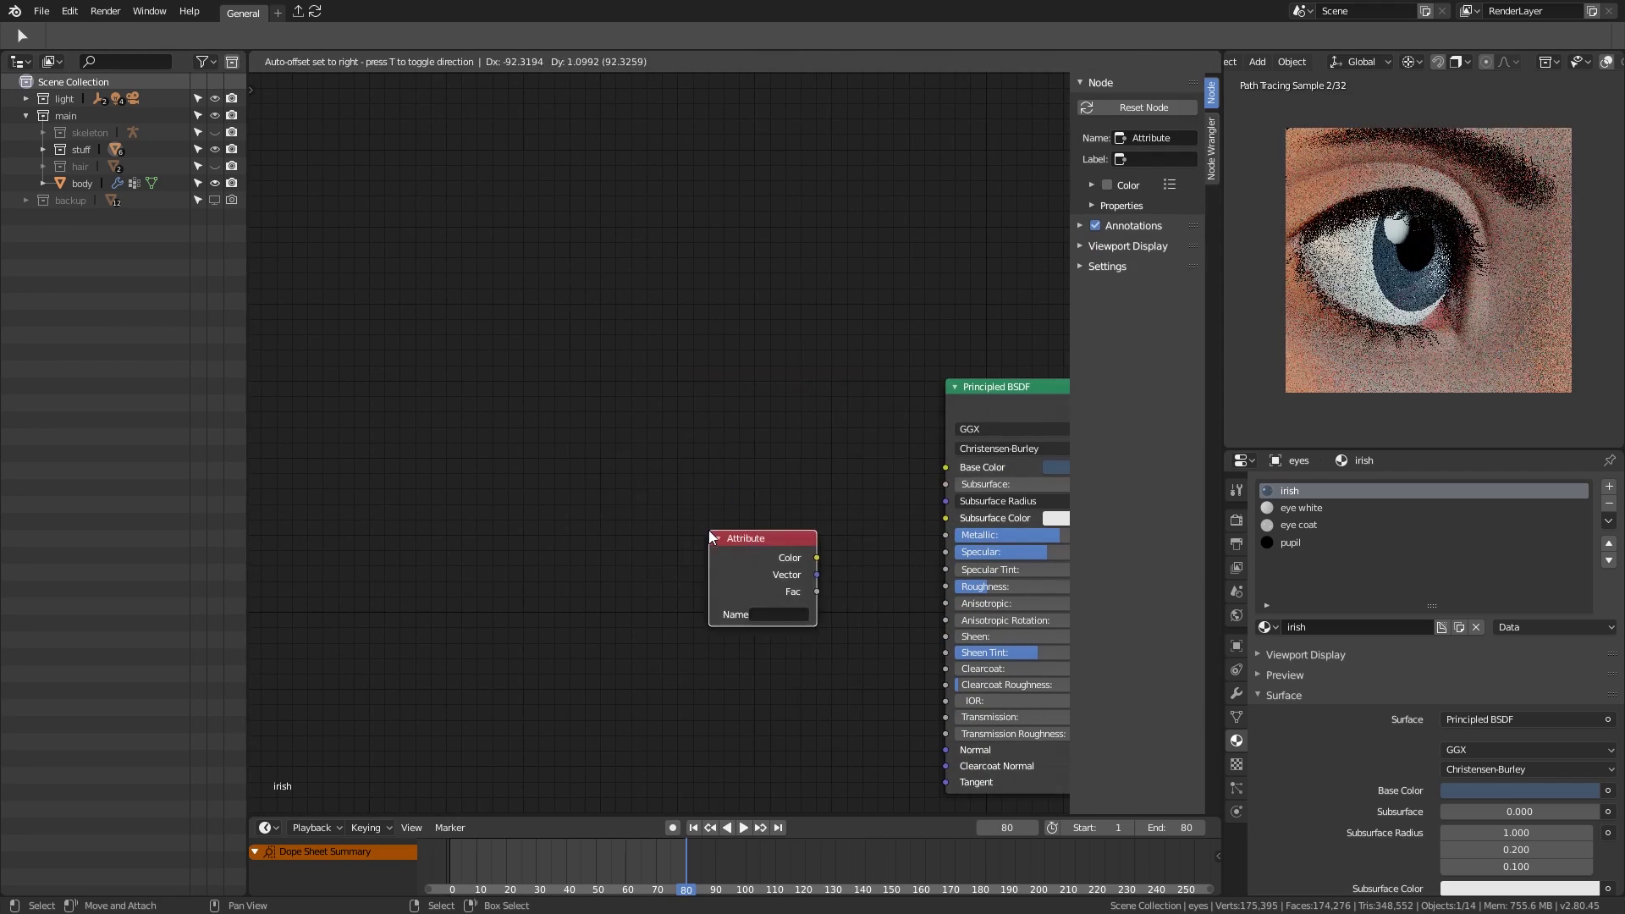
Step: Add a Texture Coordinate node to the irish material, and preview and delete a trial Separate XYZ node
left_click(727, 730)
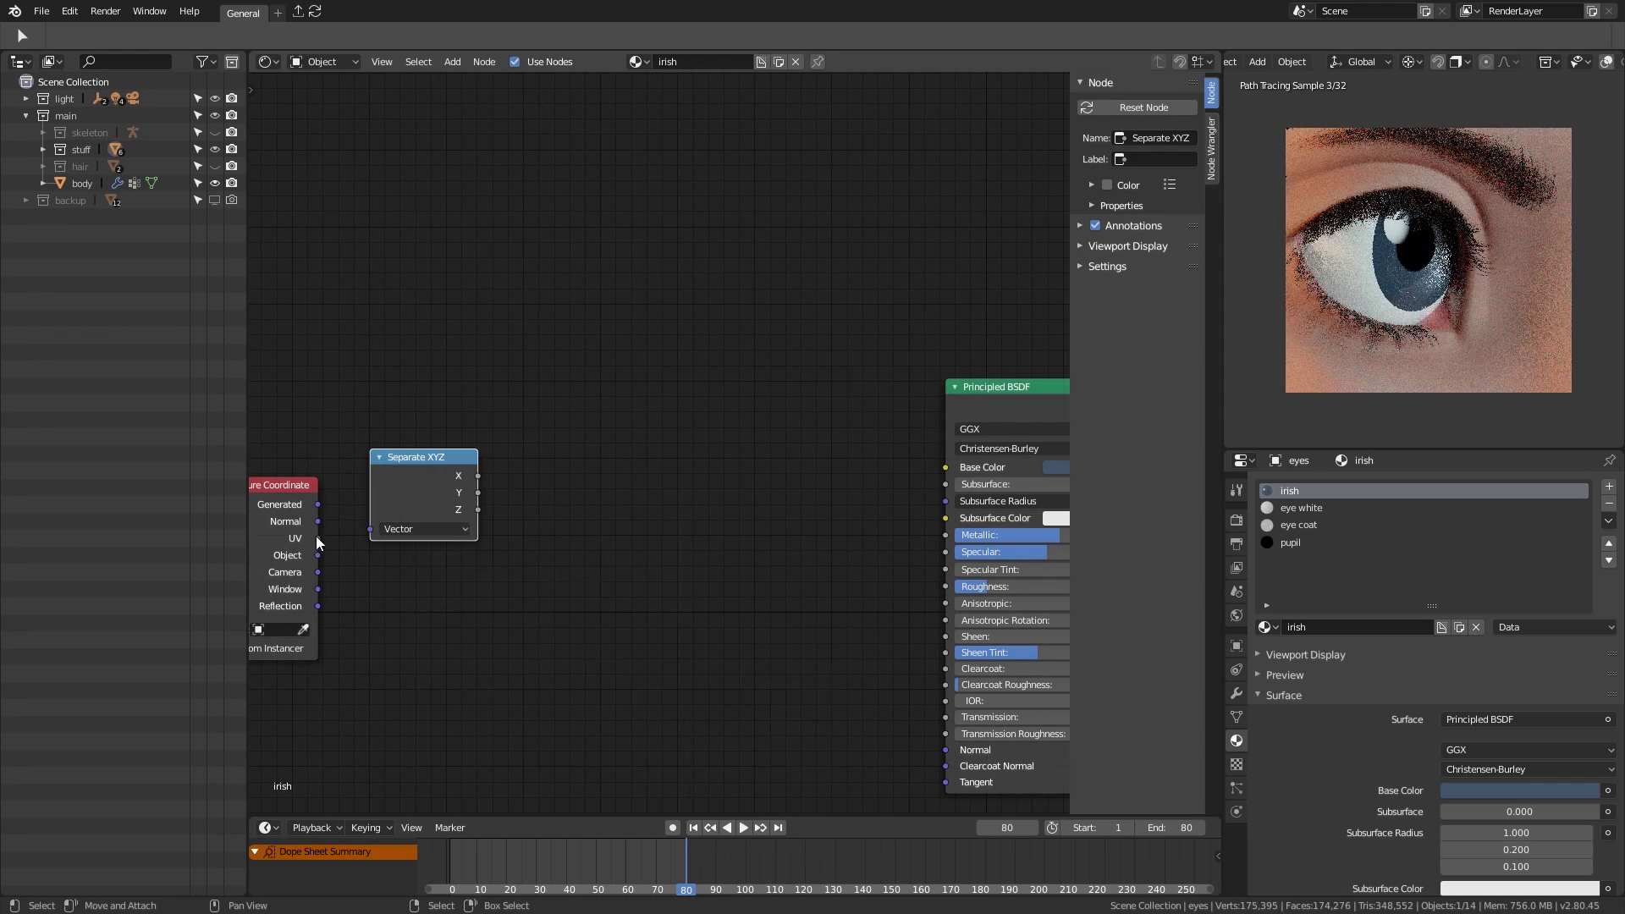
left_click(415, 481, "ctrl+shift")
key("x")
middle_click_drag(428, 533, 622, 518)
Step: Add a Gradient Texture driven by the Texture Coordinate's UV output, preview it on the eye, and set it to Quadratic sphere
key("shift+a")
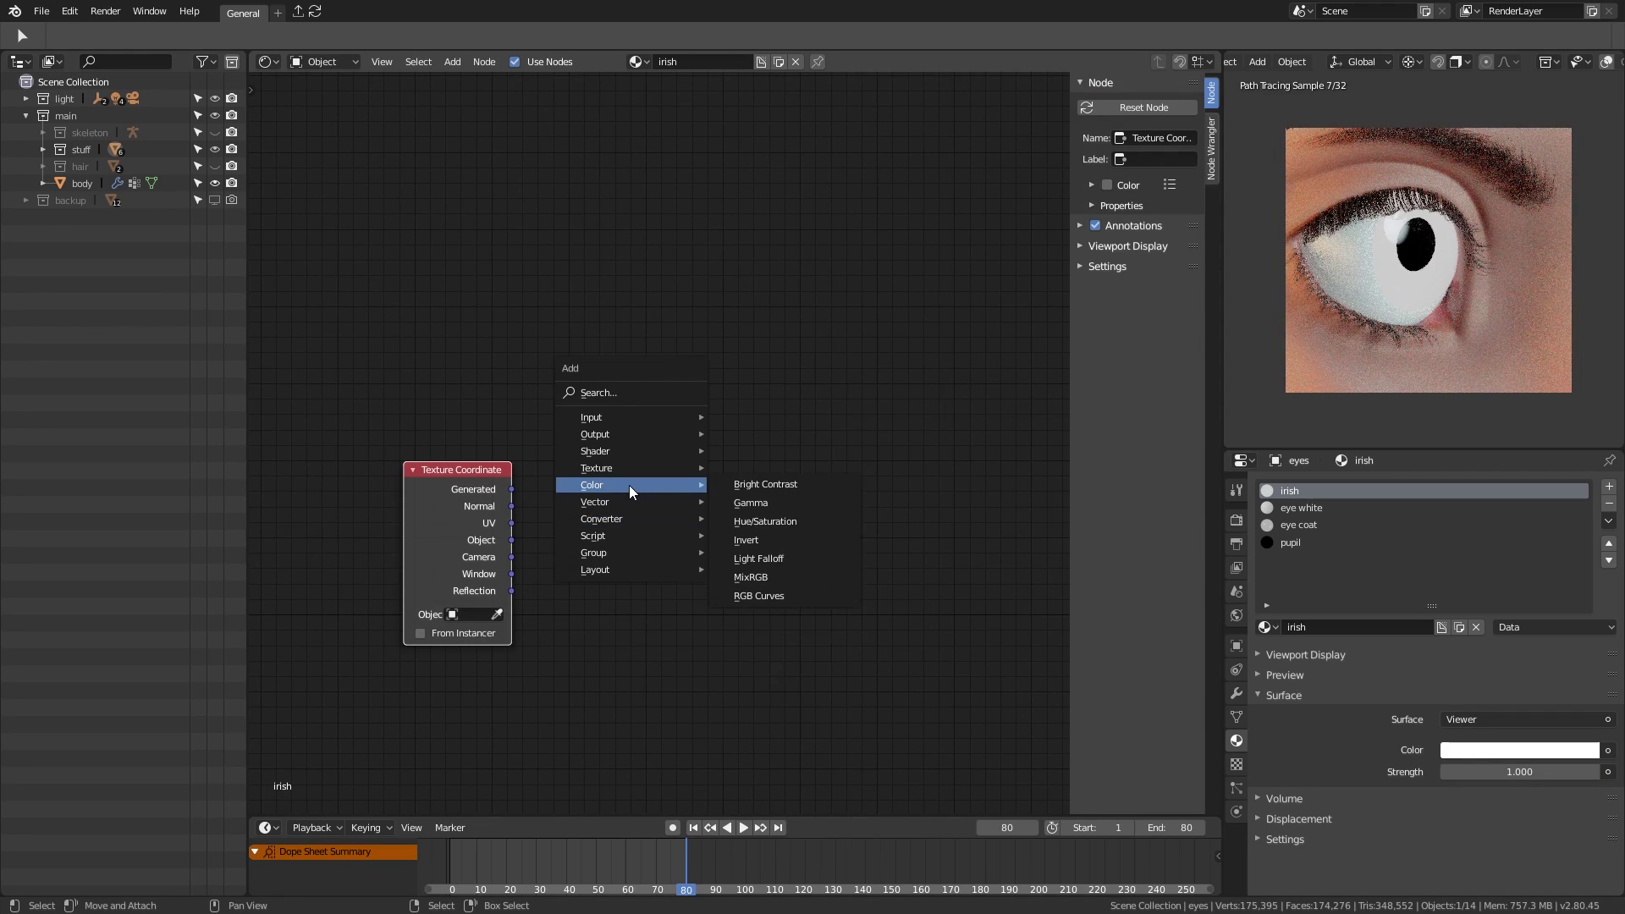
left_click(762, 533)
left_click(660, 487)
left_click_drag(511, 523, 606, 524)
left_click(660, 446, "ctrl+shift")
scroll(1424, 236, "down", 5)
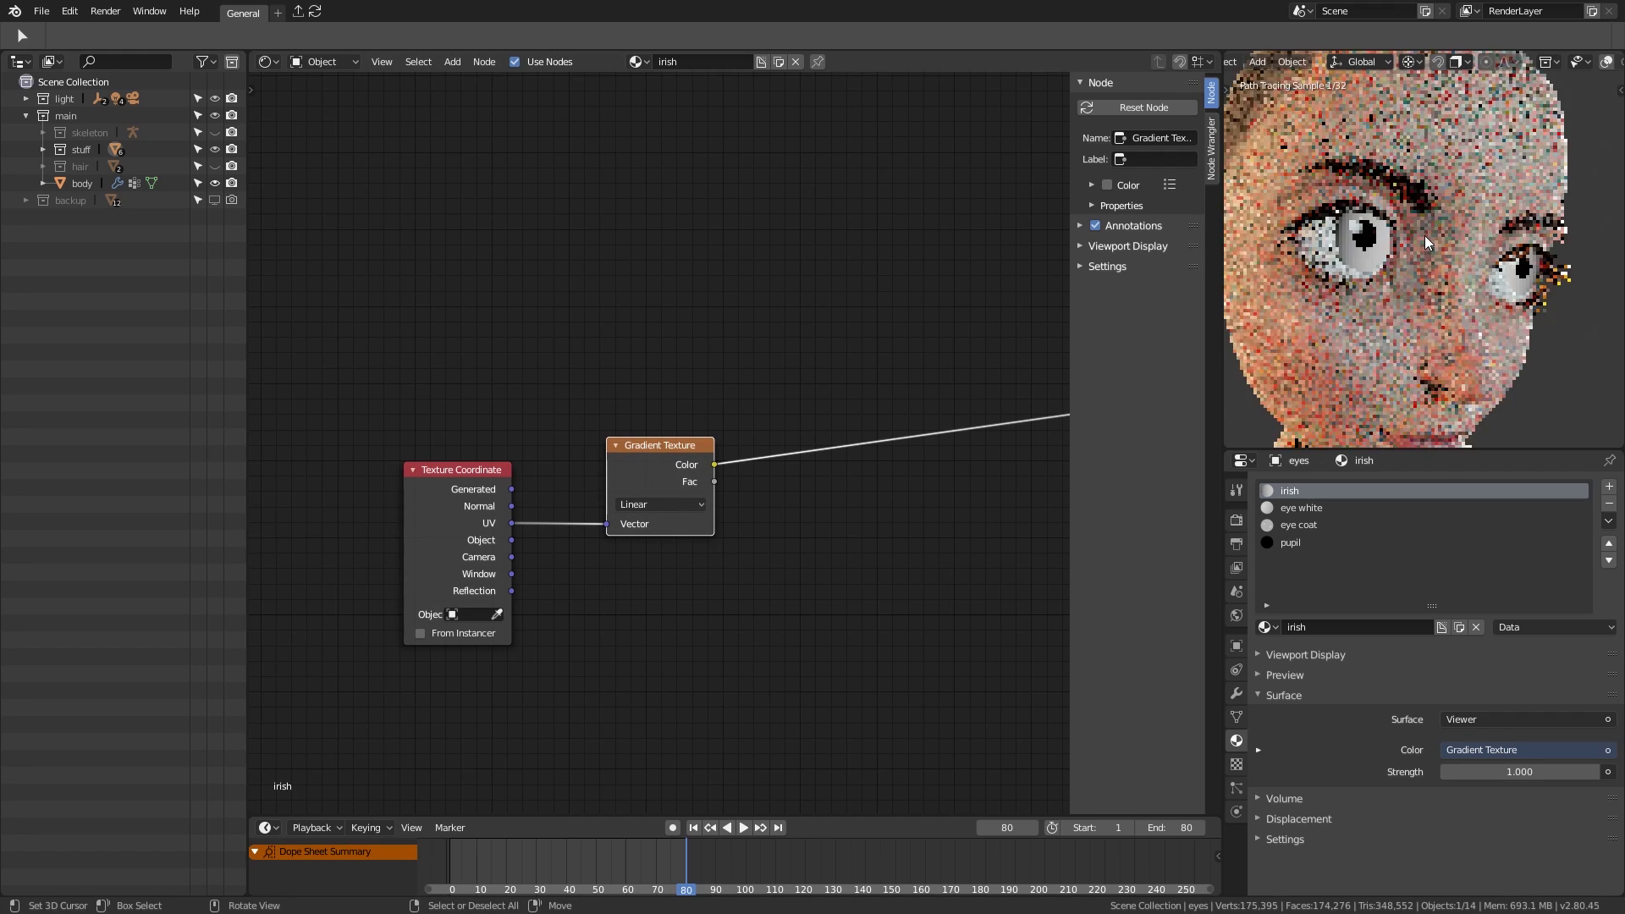
scroll(1410, 296, "up", 6)
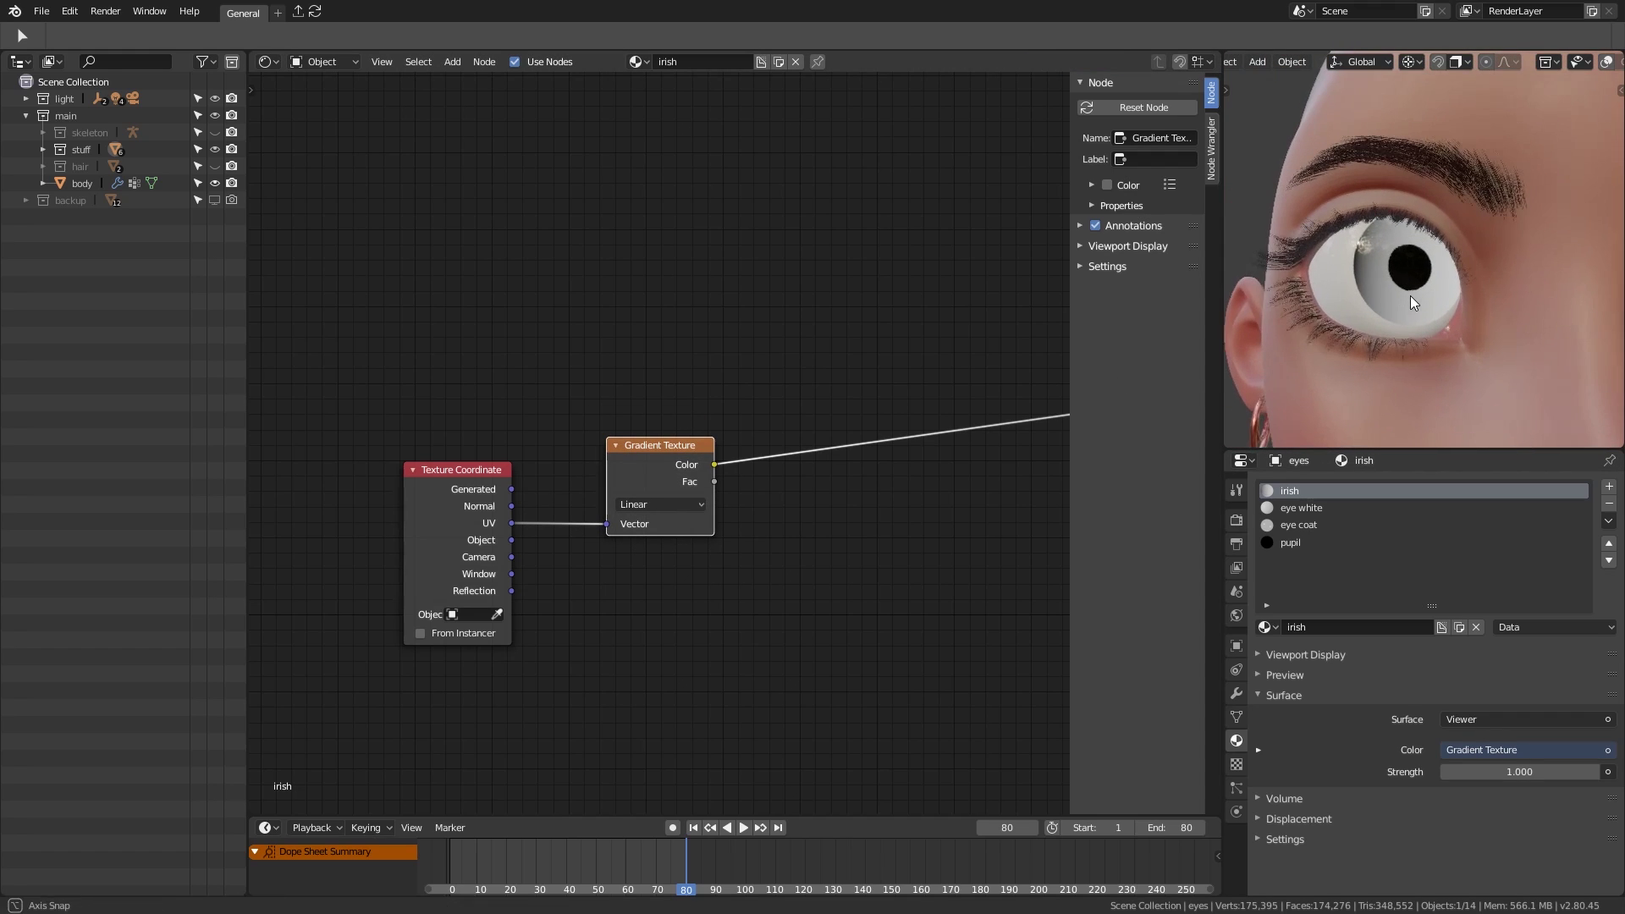
scroll(1487, 239, "up", 1)
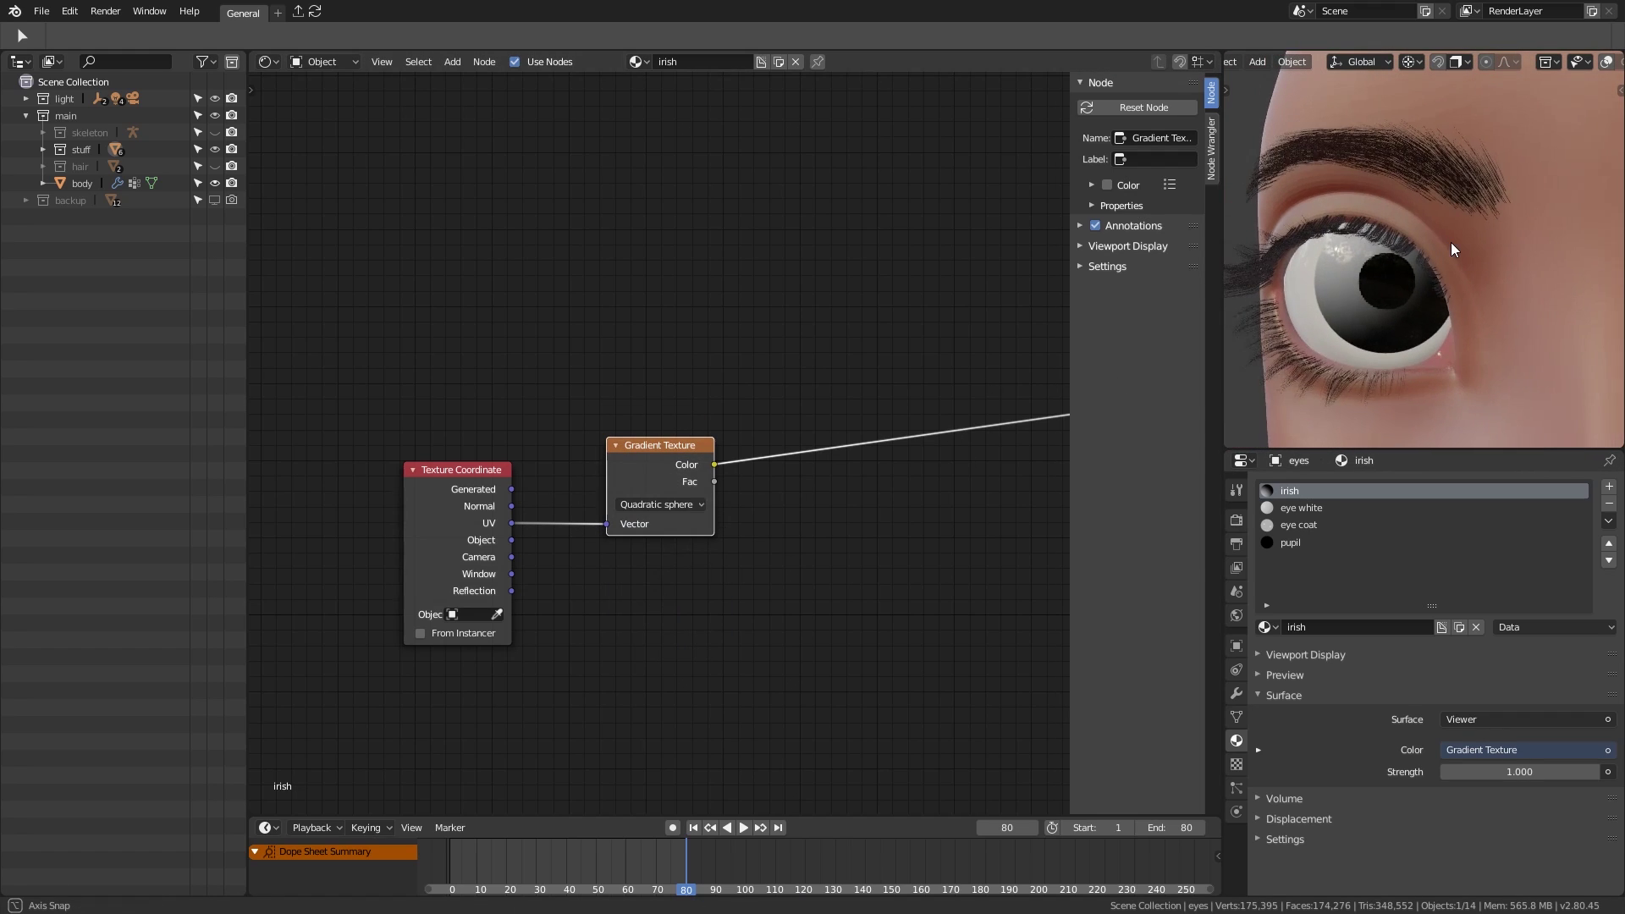
Step: Insert a Mapping node between the Texture Coordinate and Gradient Texture nodes
left_click_drag(433, 540, 516, 535)
key("shift+a")
mouse_move(675, 575)
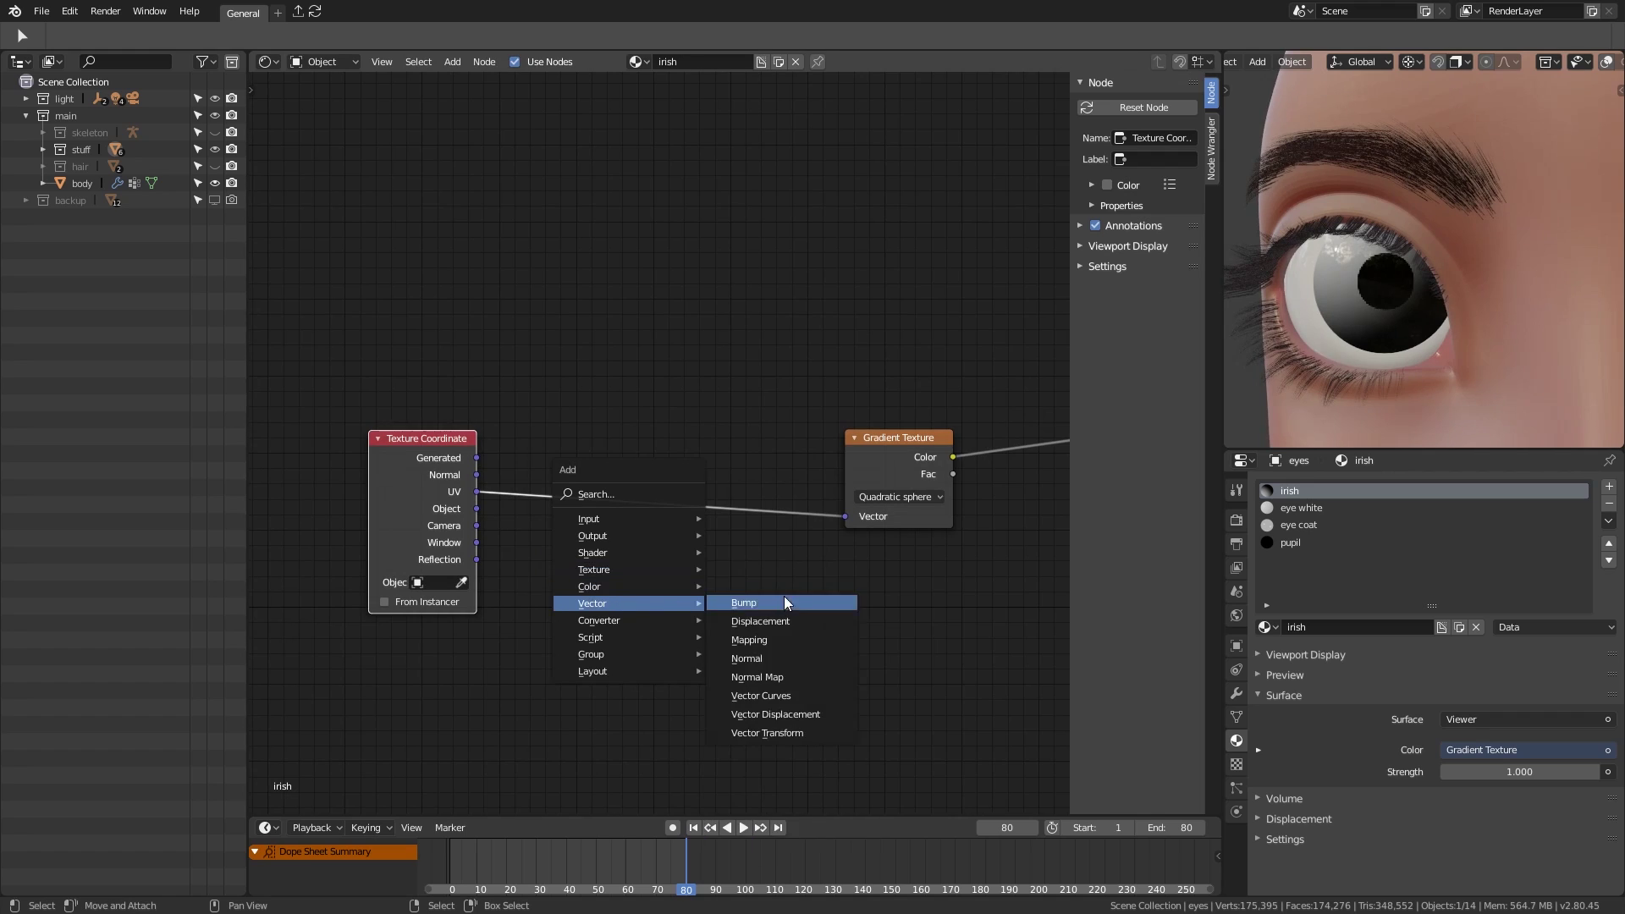
left_click(777, 640)
left_click(667, 457)
Step: Set the Mapping node's X and Y locations to -0.5 m and the Gradient Texture type to Quadratic sphere
left_click(587, 511)
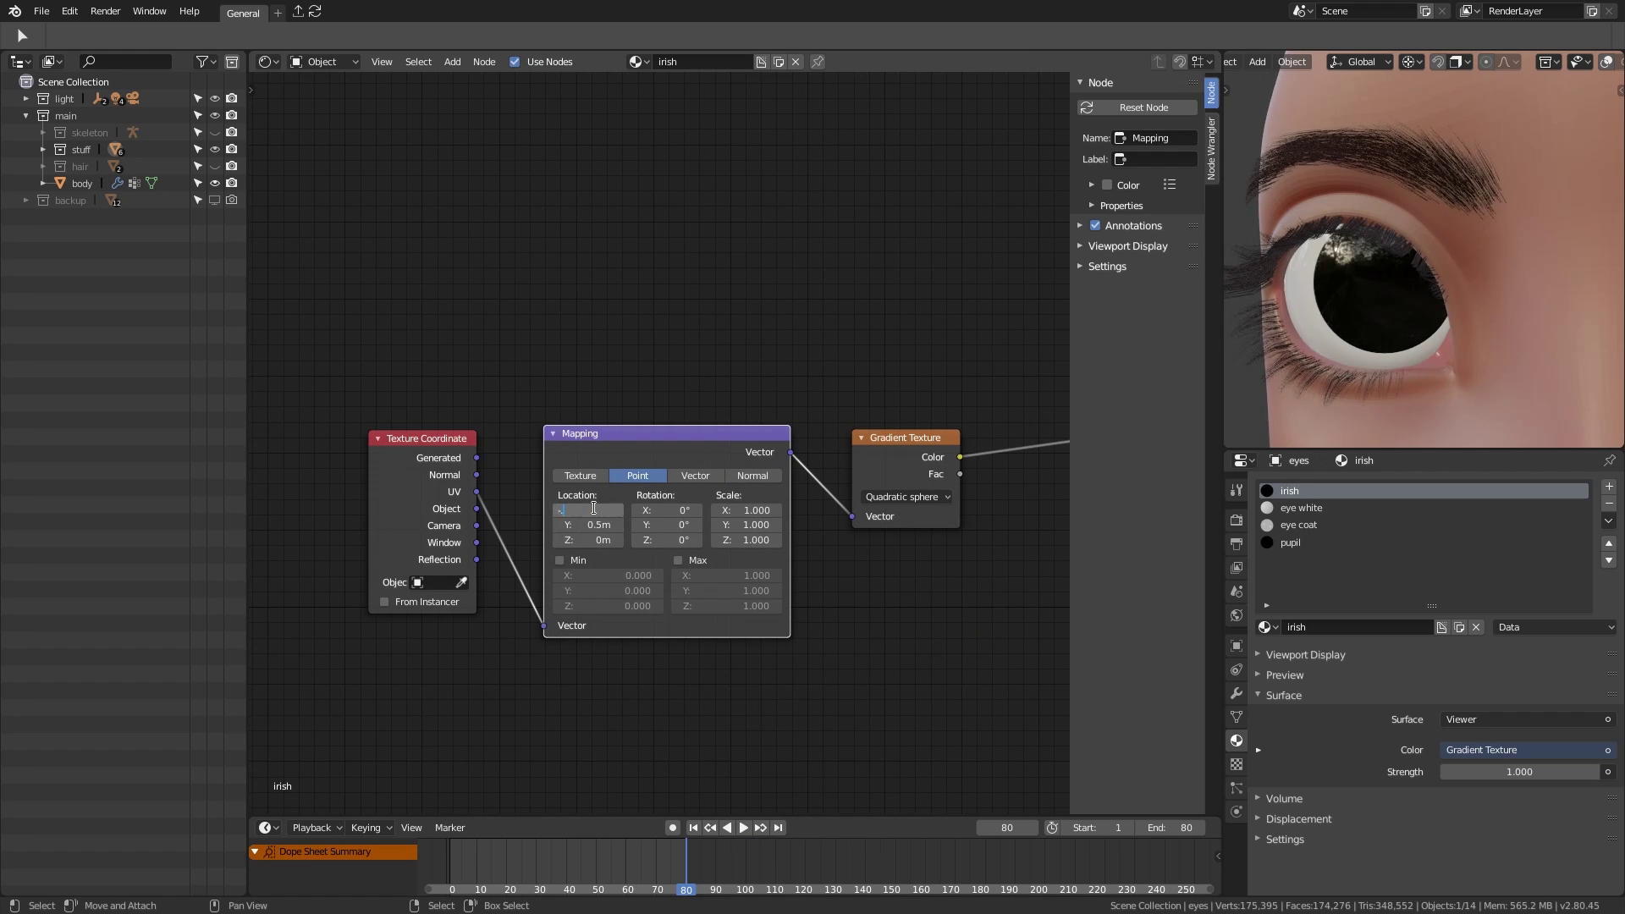
type("-0.5m")
key("Return")
key("Home")
left_click(704, 514)
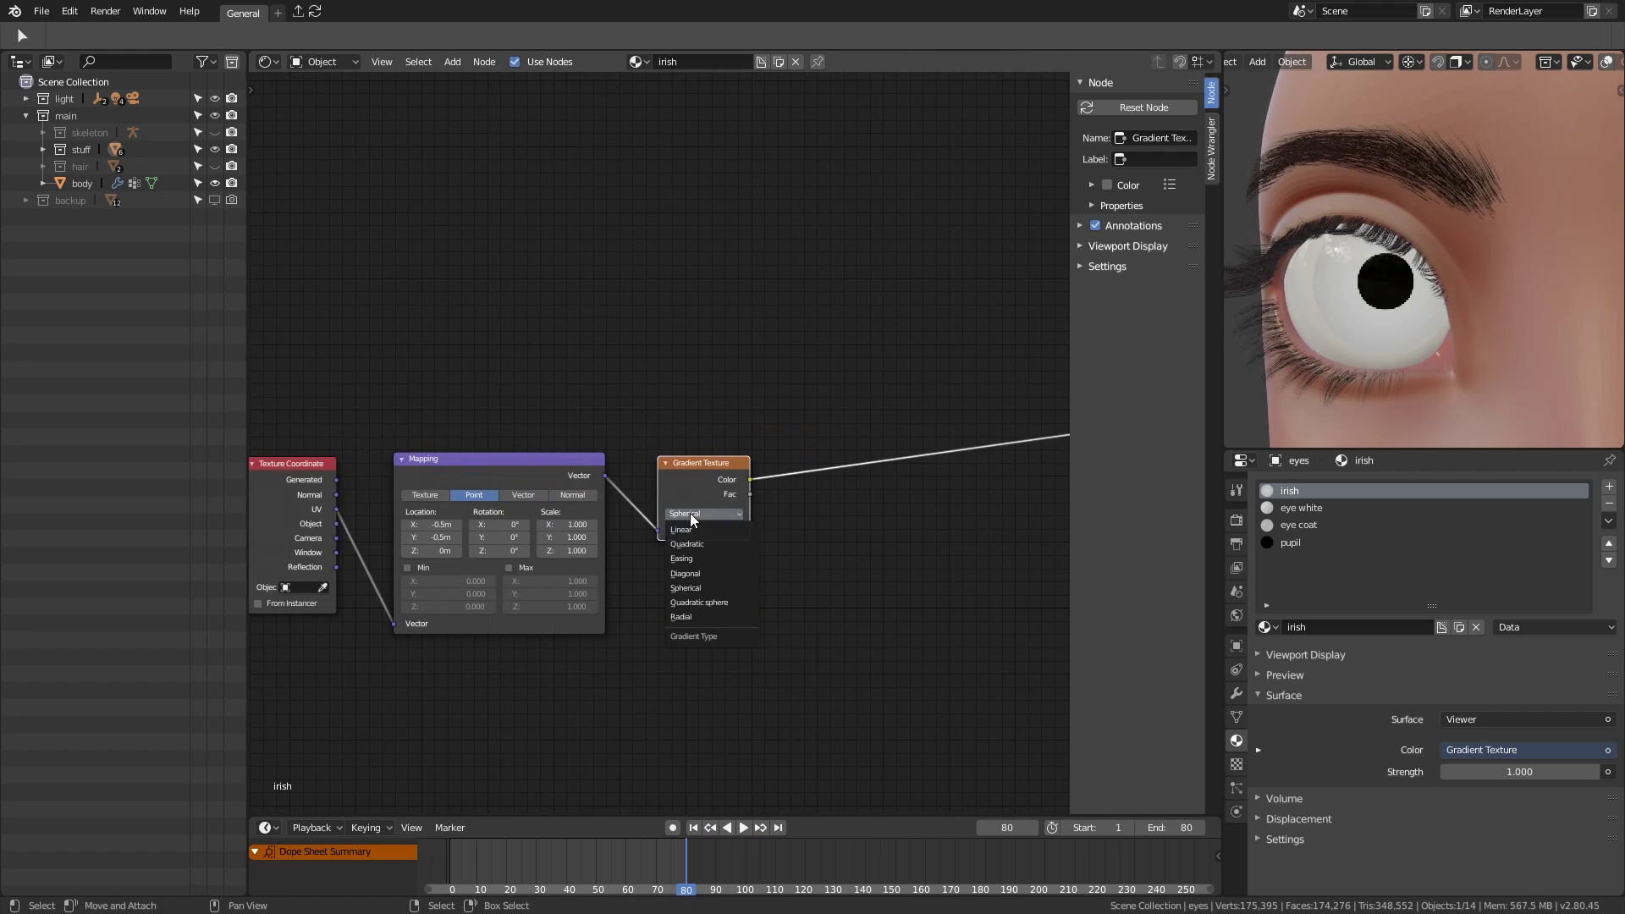
left_click(699, 602)
Step: Insert a ColorRamp after the Gradient Texture, with its black stop at 0.282 and white stop at 0.495
key("shift+a")
left_click(836, 484)
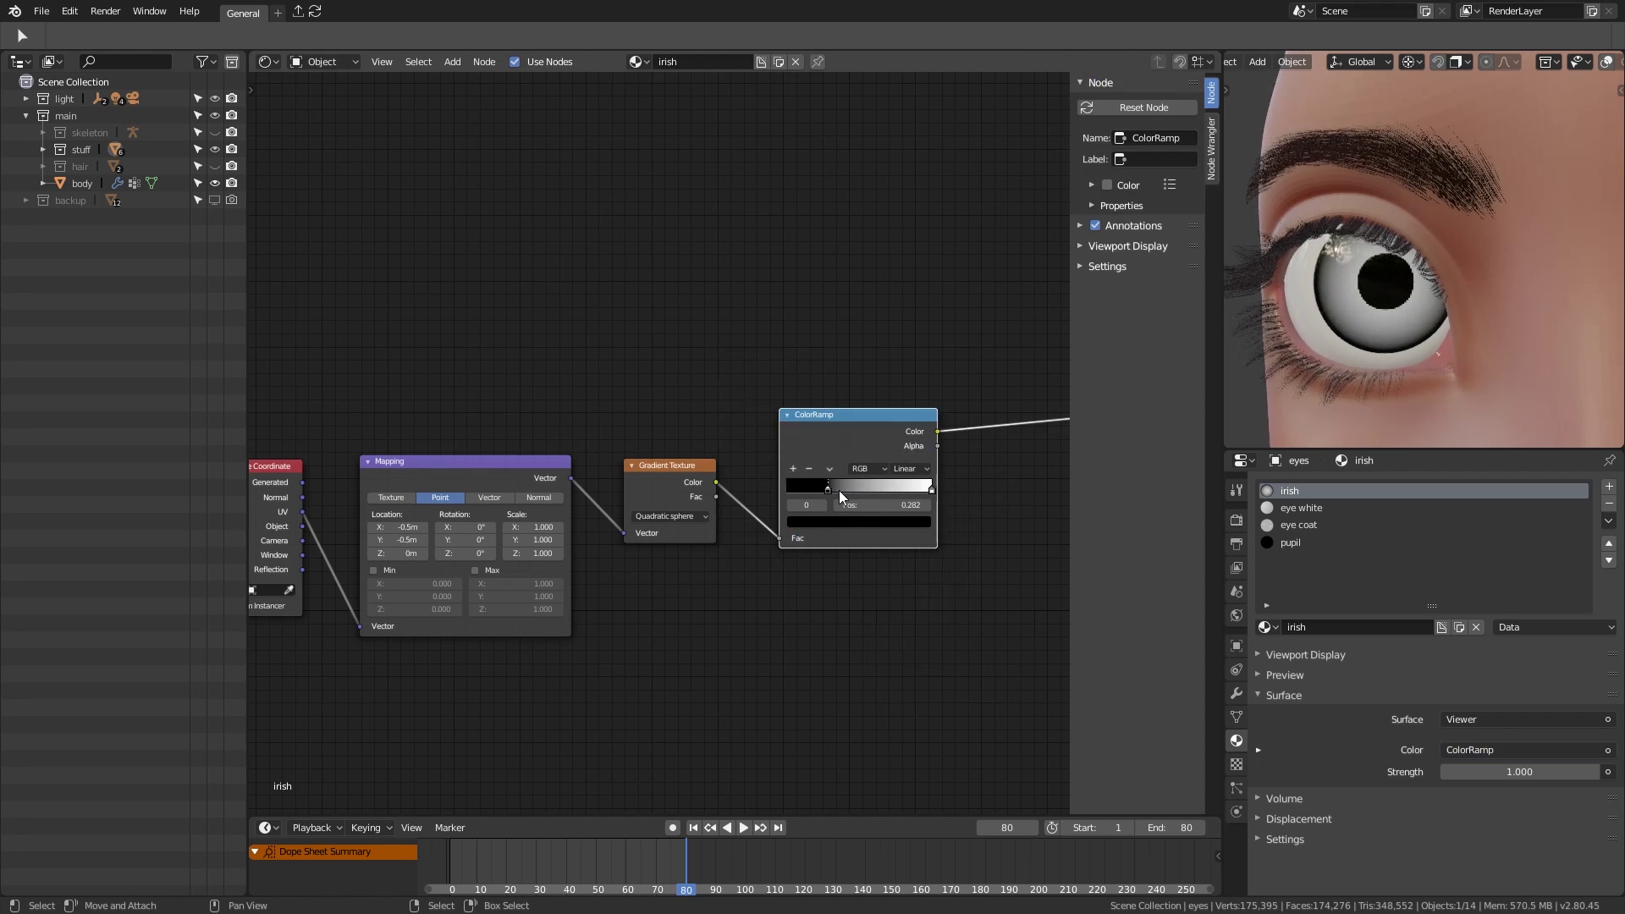
left_click_drag(930, 489, 858, 489)
scroll(831, 470, "up", 1)
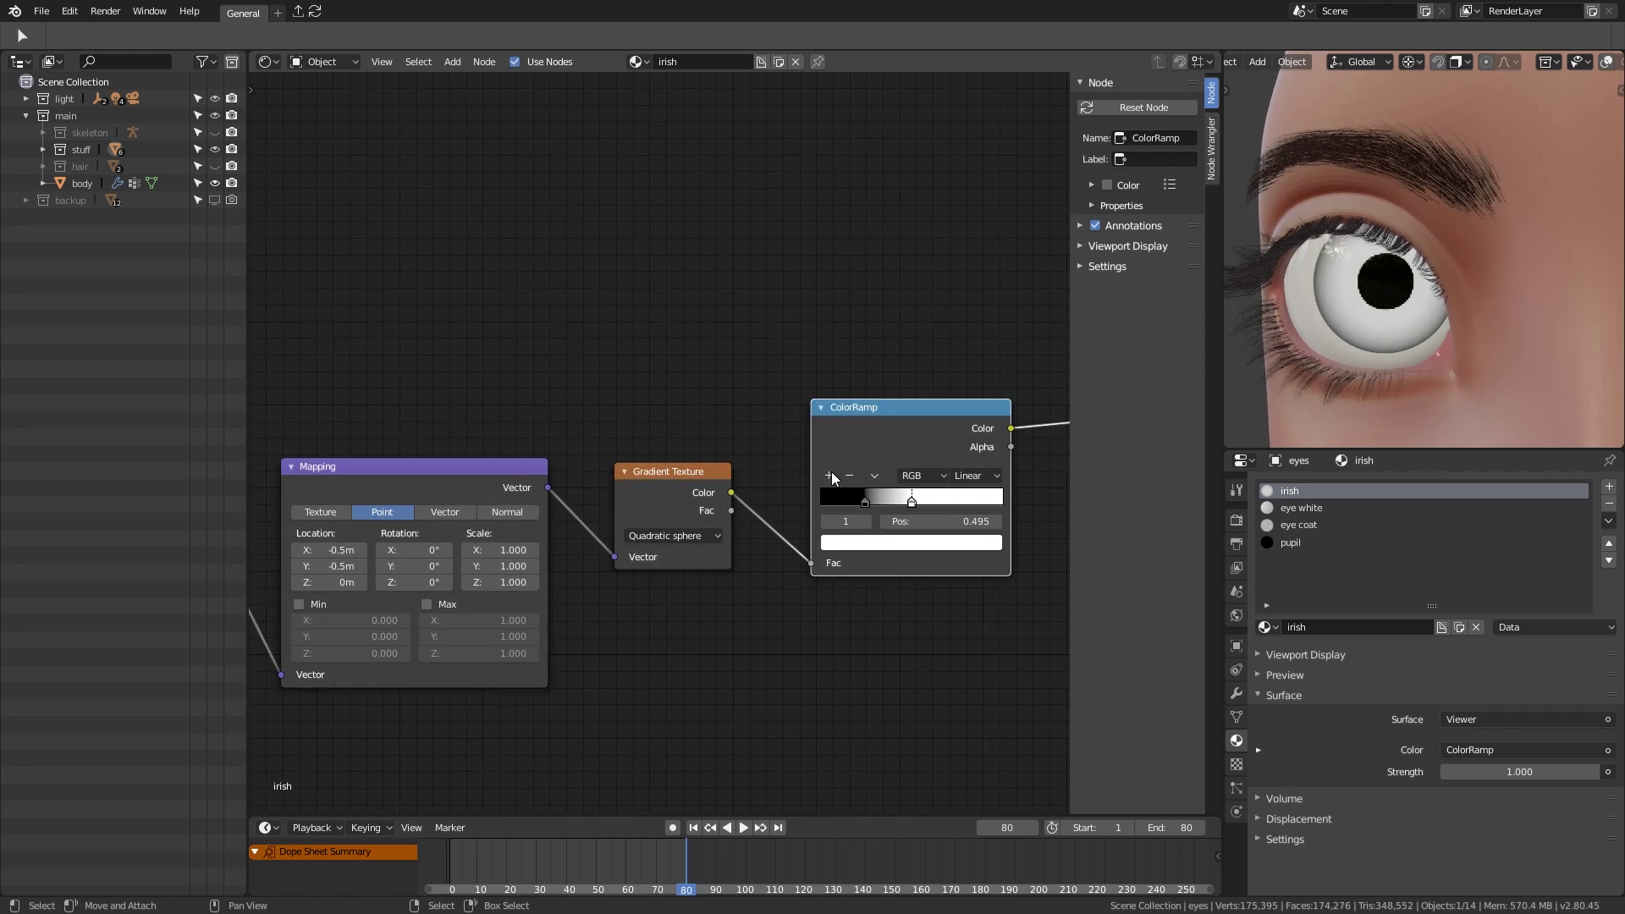
Step: Give the ColorRamp a third stop colored magenta at position 0.673
left_click(922, 542)
left_click(914, 385)
middle_click_drag(889, 491, 806, 459)
left_click_drag(846, 470, 863, 469)
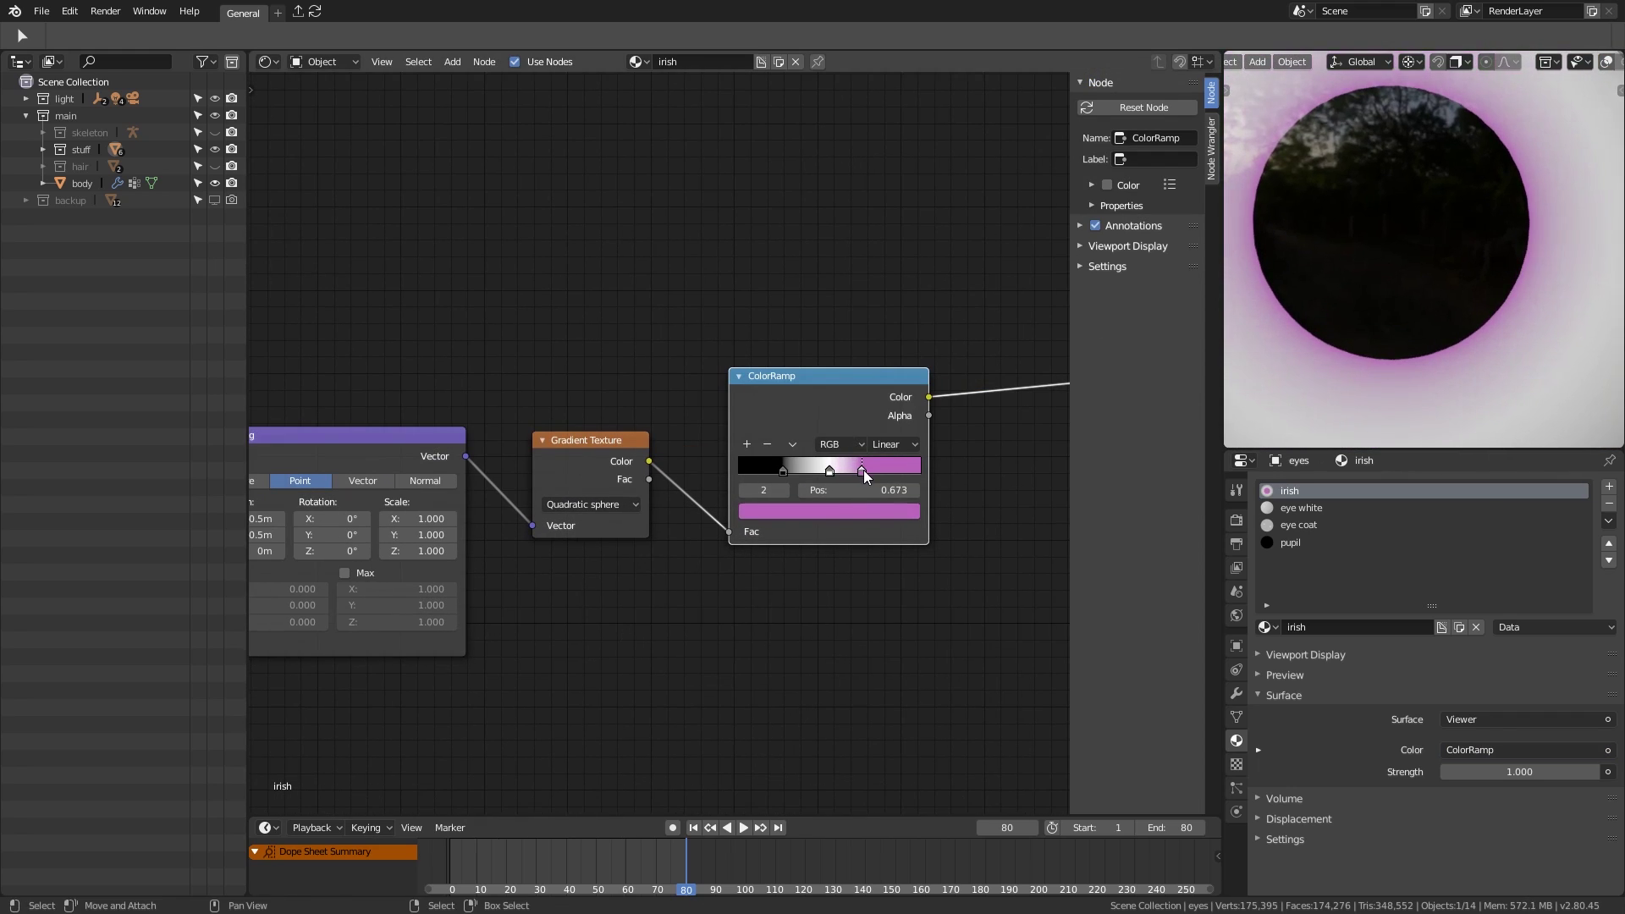
Step: Remove the ColorRamp's middle stop and change the magenta stop to white
left_click(830, 471)
left_click(862, 470)
left_click(867, 510)
left_click(809, 333)
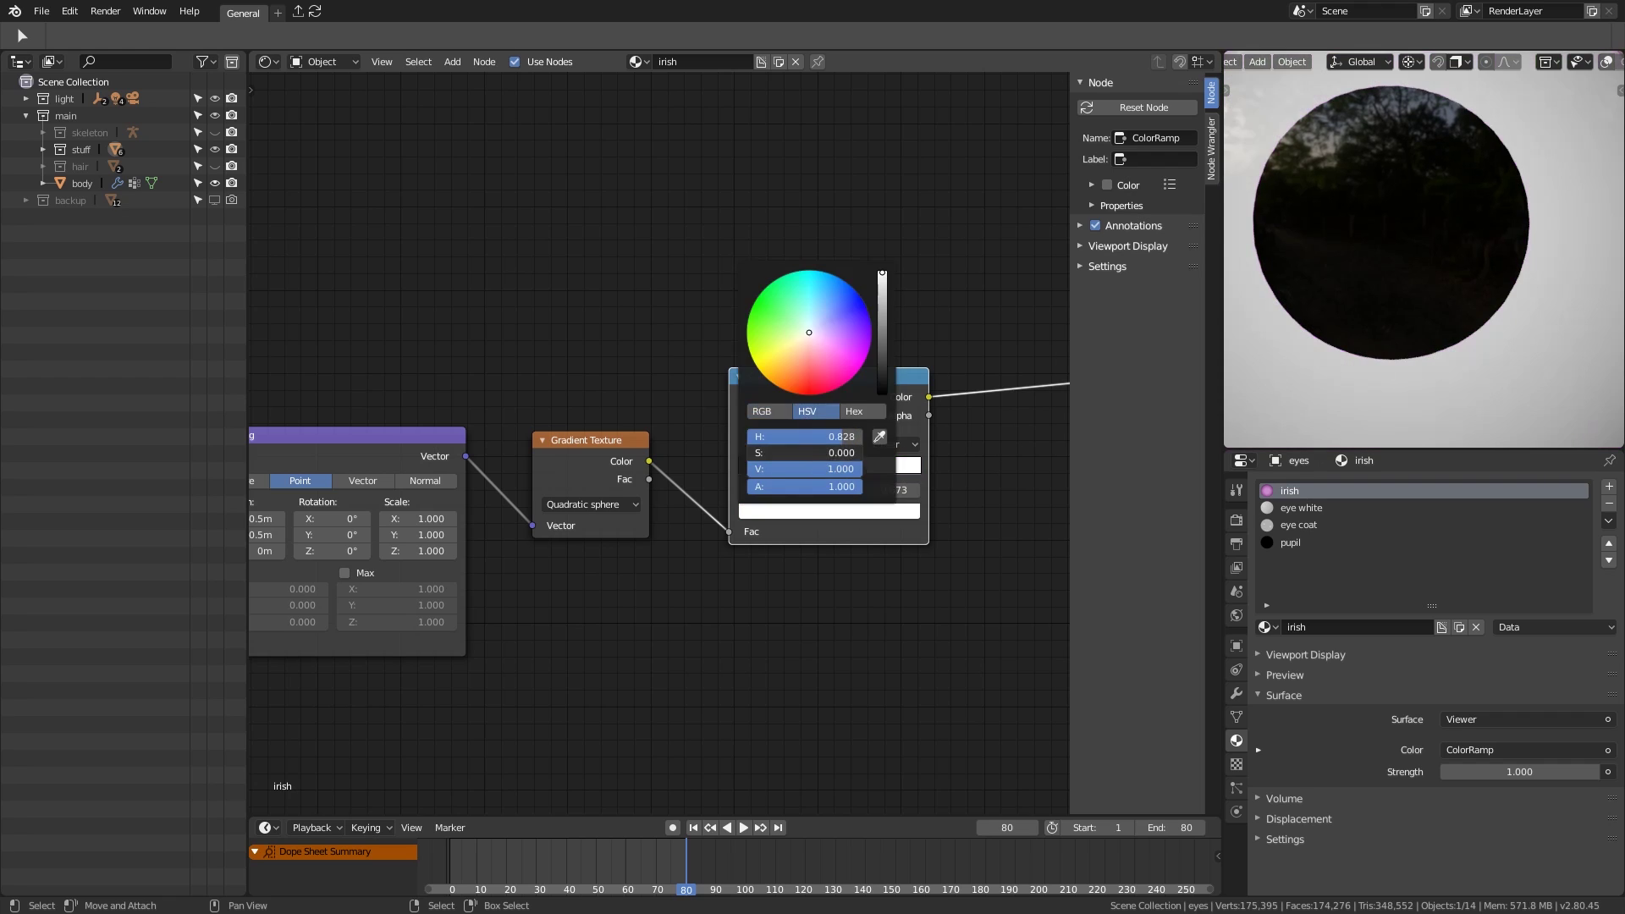
Step: Duplicate the Gradient Texture below the original, set the copy to Radial and feed it from the Mapping node's Vector
scroll(596, 581, "down", 3)
scroll(699, 519, "up", 3)
left_click_drag(977, 359, 937, 366)
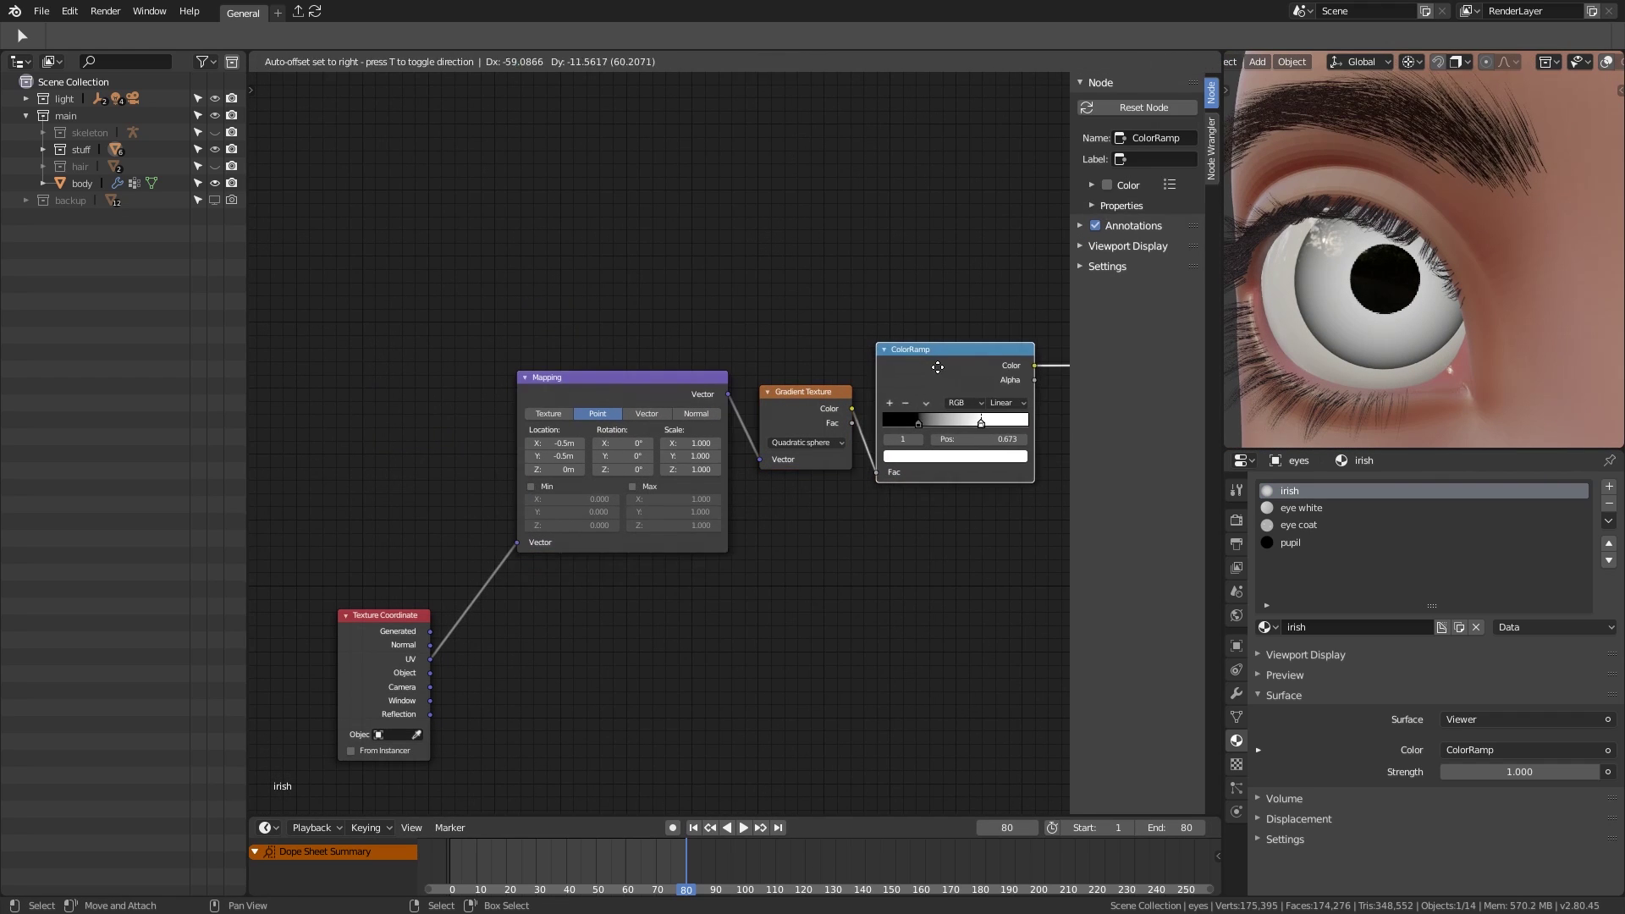
middle_click_drag(814, 409, 712, 406)
left_click(711, 406)
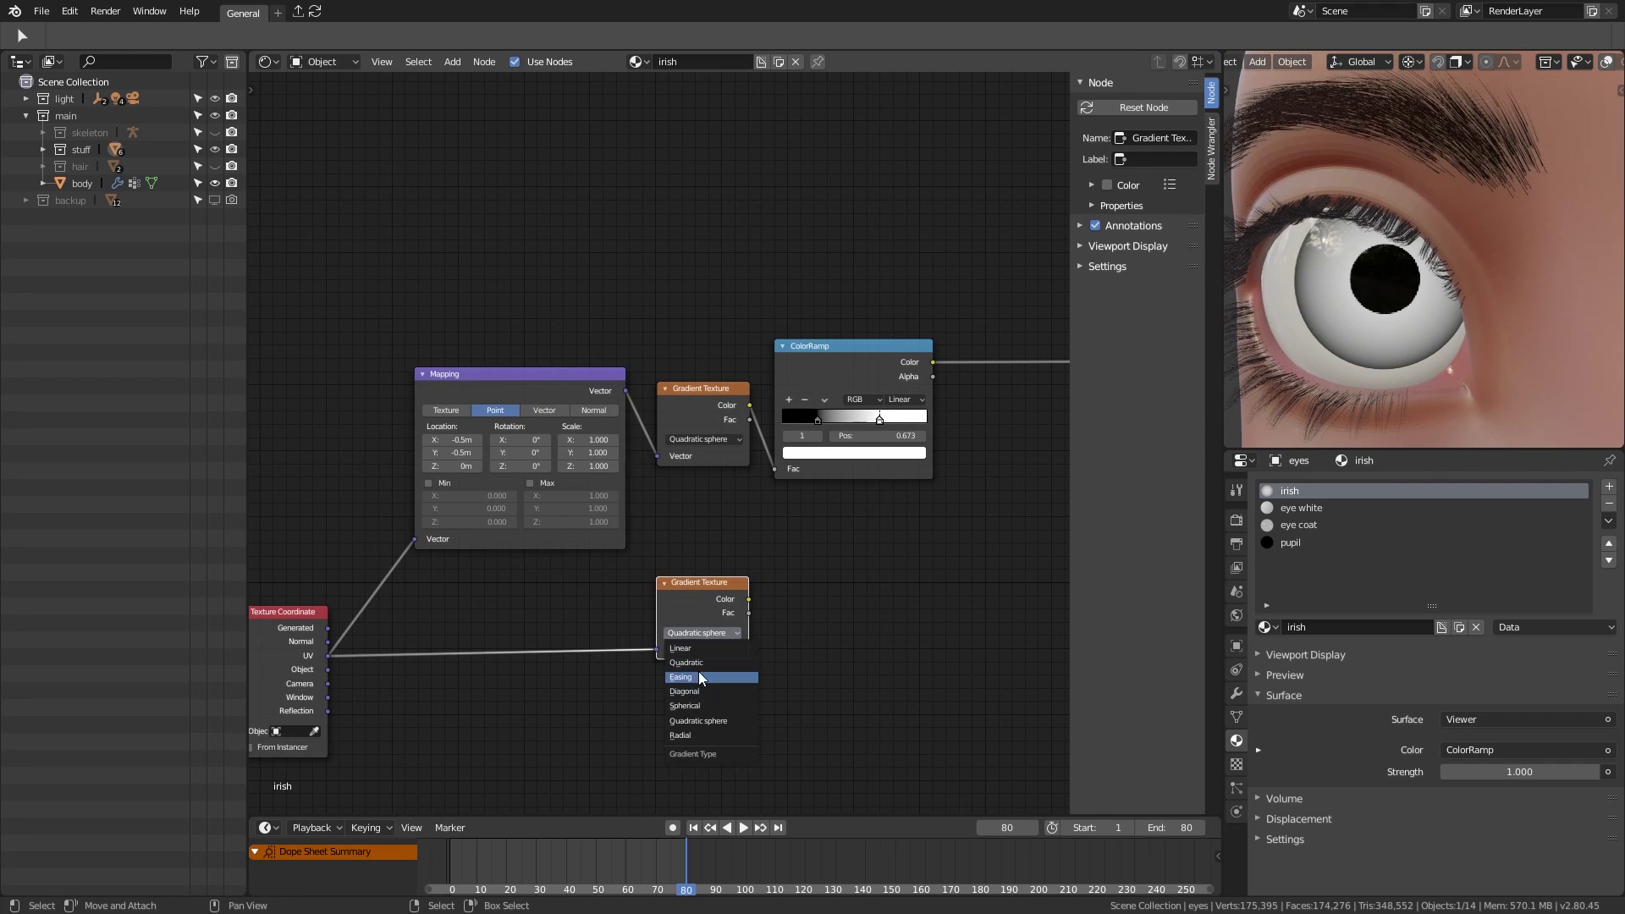
left_click(702, 735)
left_click(719, 617, "ctrl+shift")
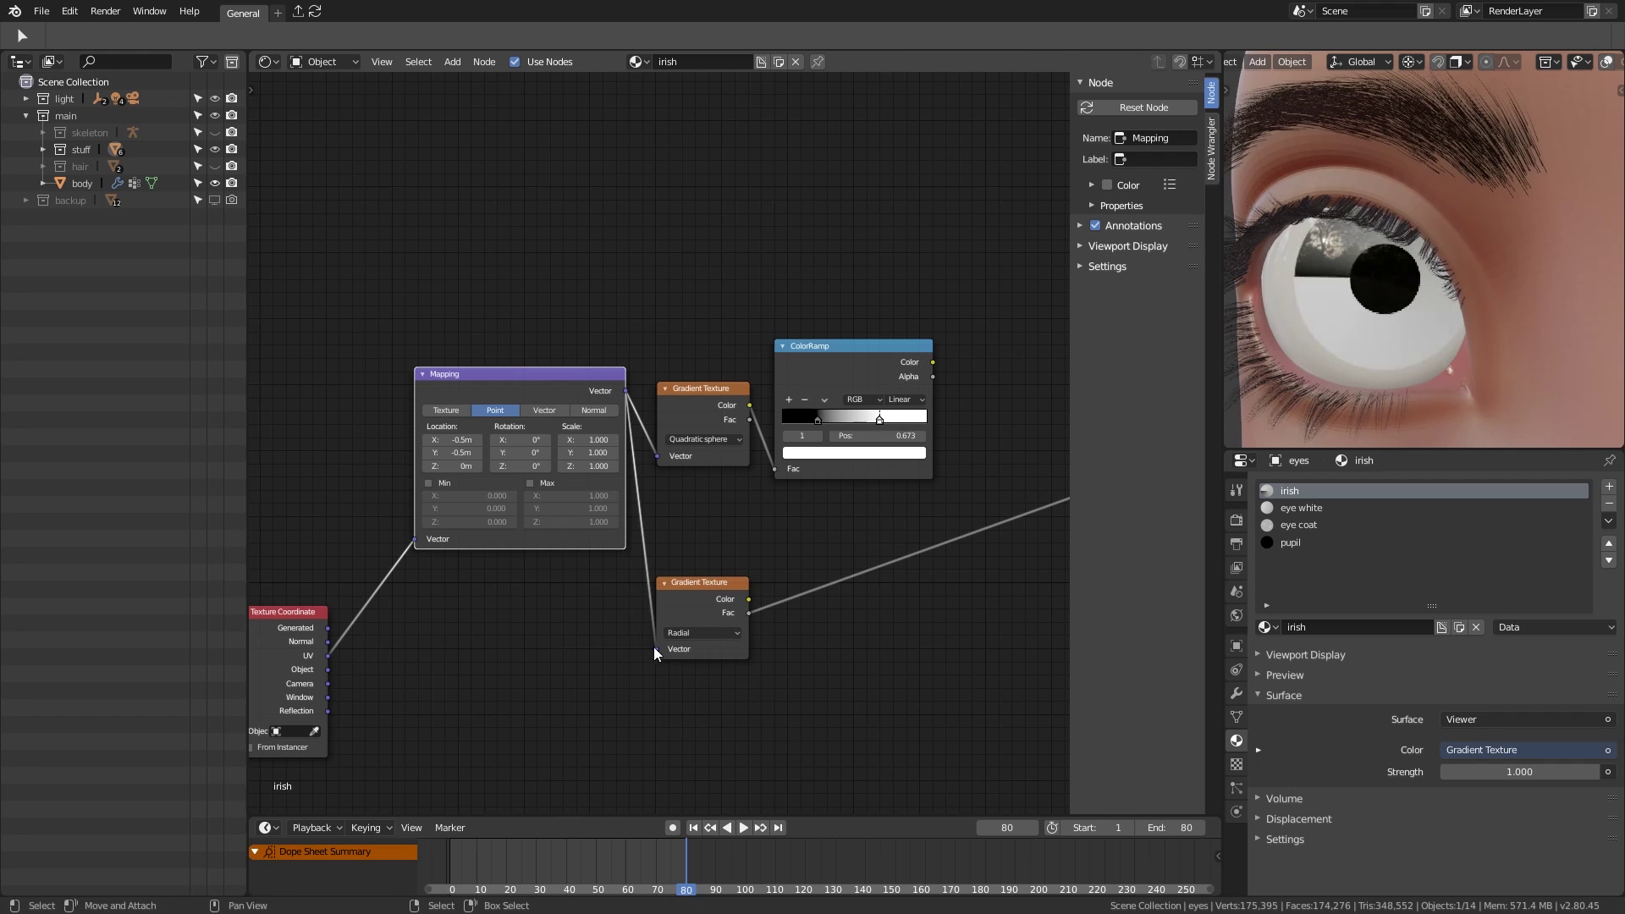
left_click_drag(653, 647, 653, 618)
middle_click_drag(847, 423, 677, 462)
Step: Add a Combine XYZ node, feeding X from the Radial gradient's Fac and Y from the ColorRamp's Color, with the radial branch above
key("shift+a")
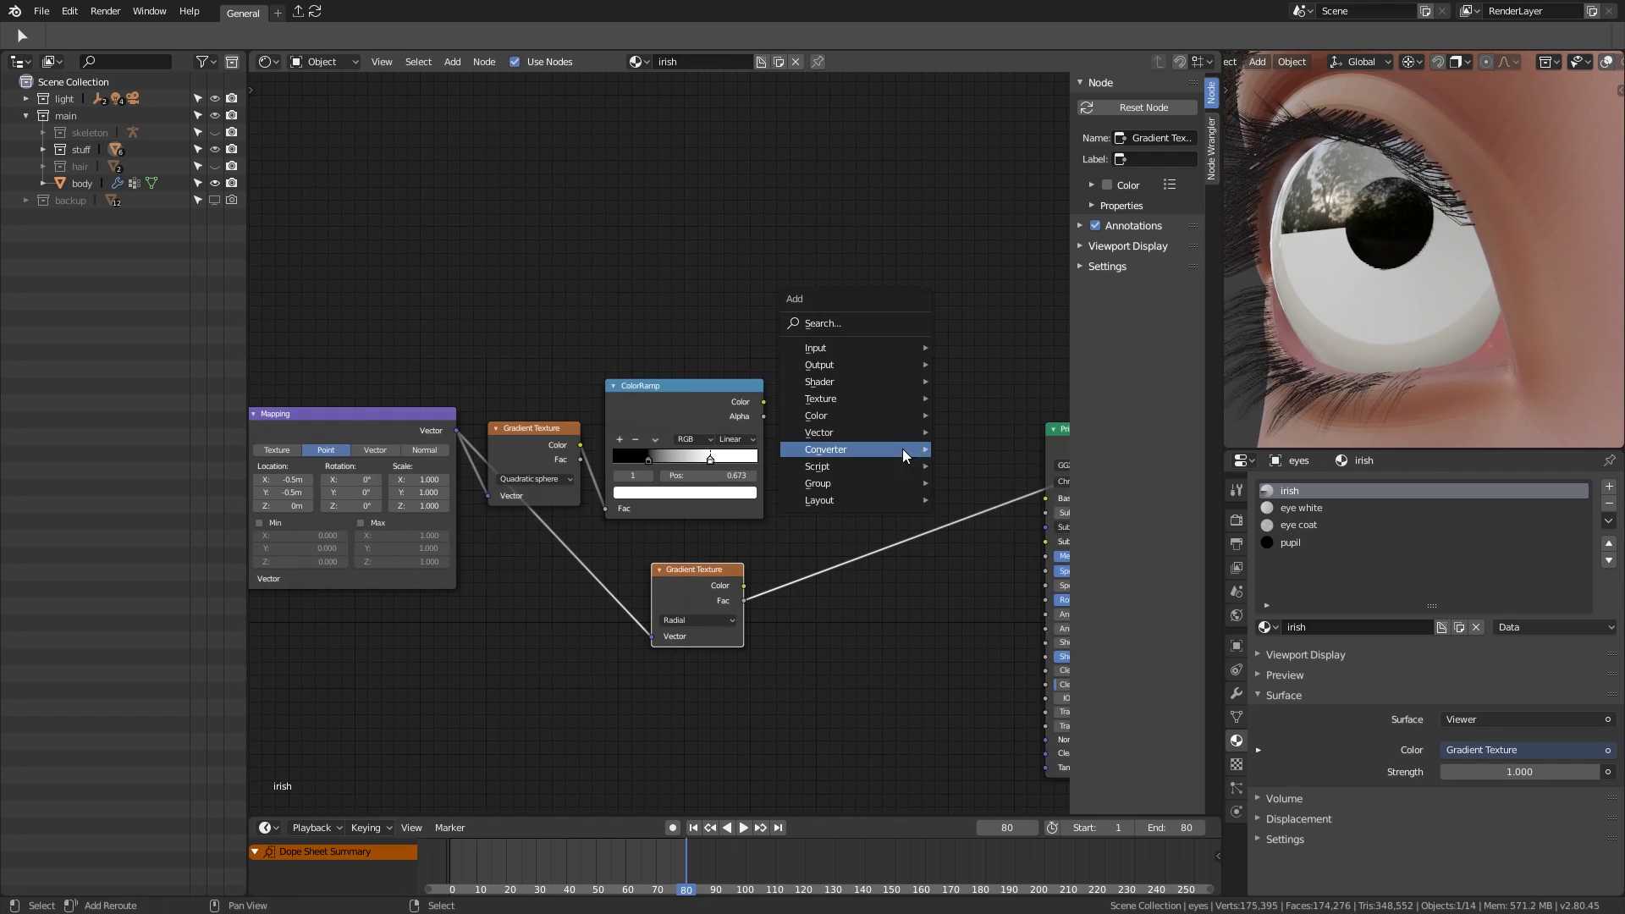
left_click(986, 522)
left_click(850, 528)
left_click_drag(764, 403, 842, 519)
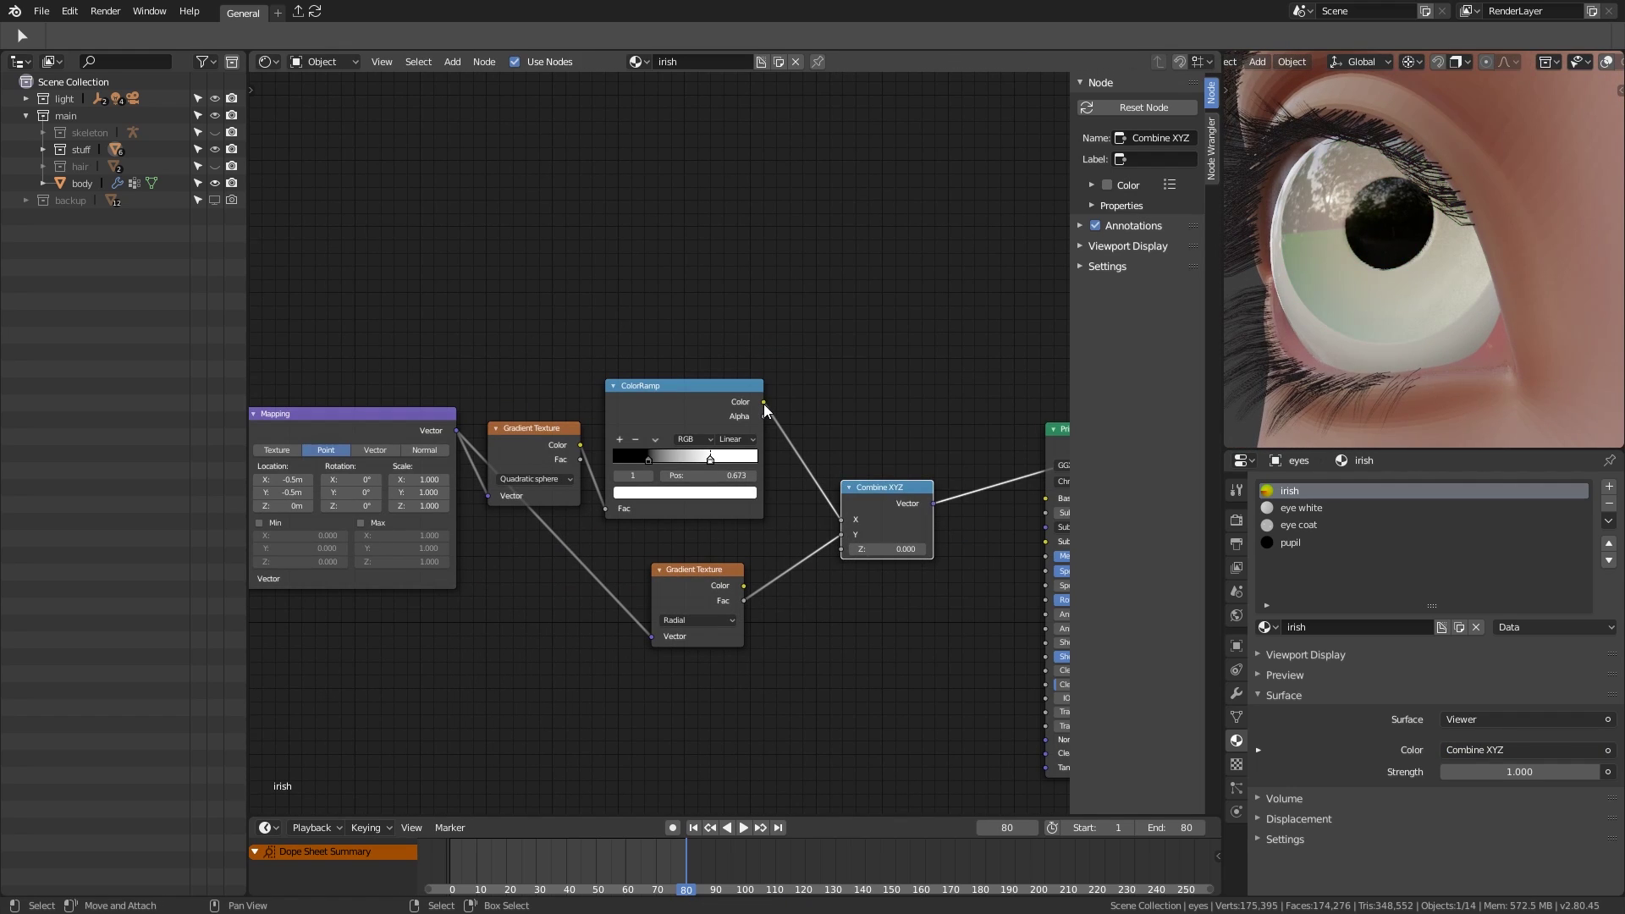
left_click_drag(694, 569, 681, 222)
left_click_drag(531, 427, 522, 512)
left_click_drag(681, 222, 588, 359)
left_click_drag(684, 385, 697, 555)
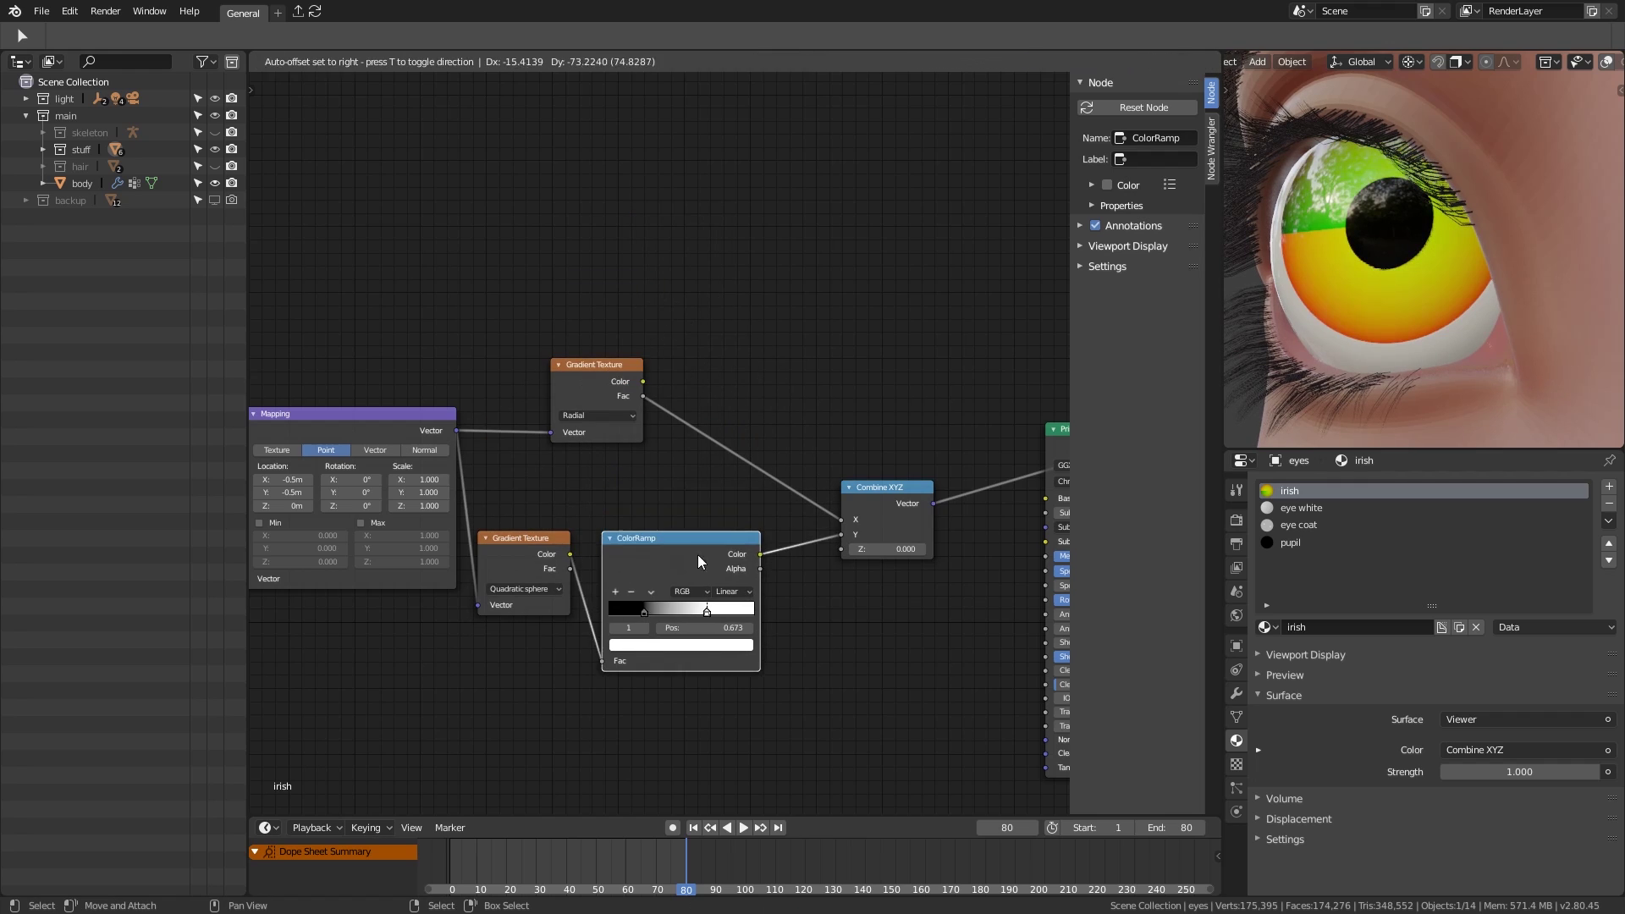
Step: Add a Voronoi Texture driven by the Combine XYZ vector, preview it on the iris, and space it away from the Combine XYZ
scroll(979, 590, "down", 3)
key("shift+a")
left_click(812, 652)
scroll(720, 593, "up", 3)
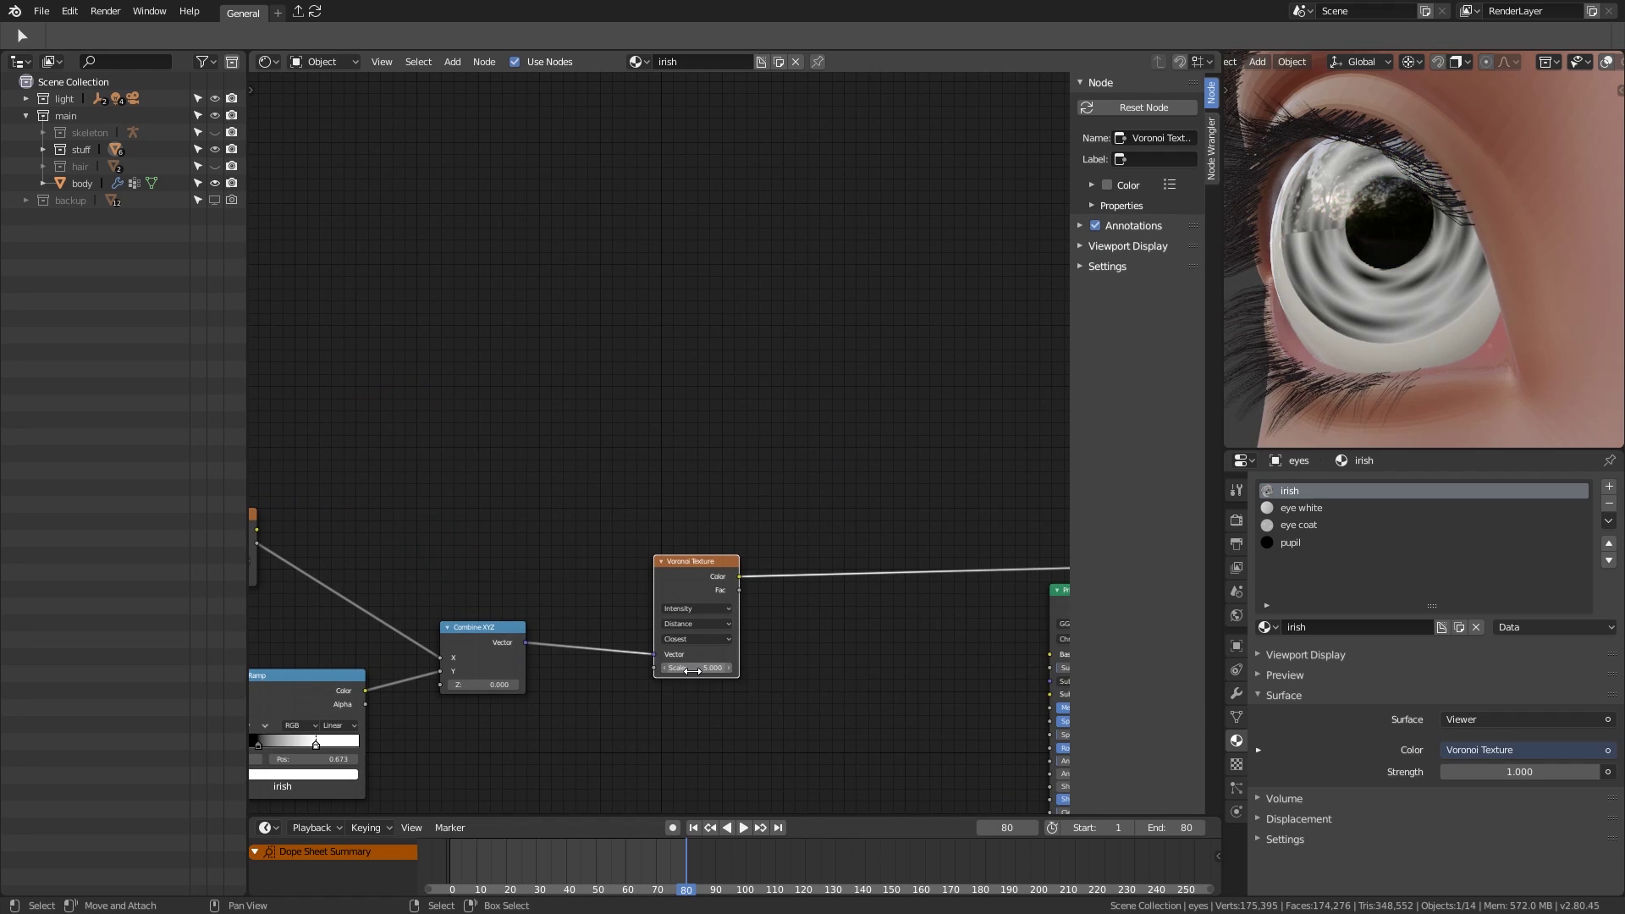
left_click(695, 593)
scroll(770, 543, "down", 4)
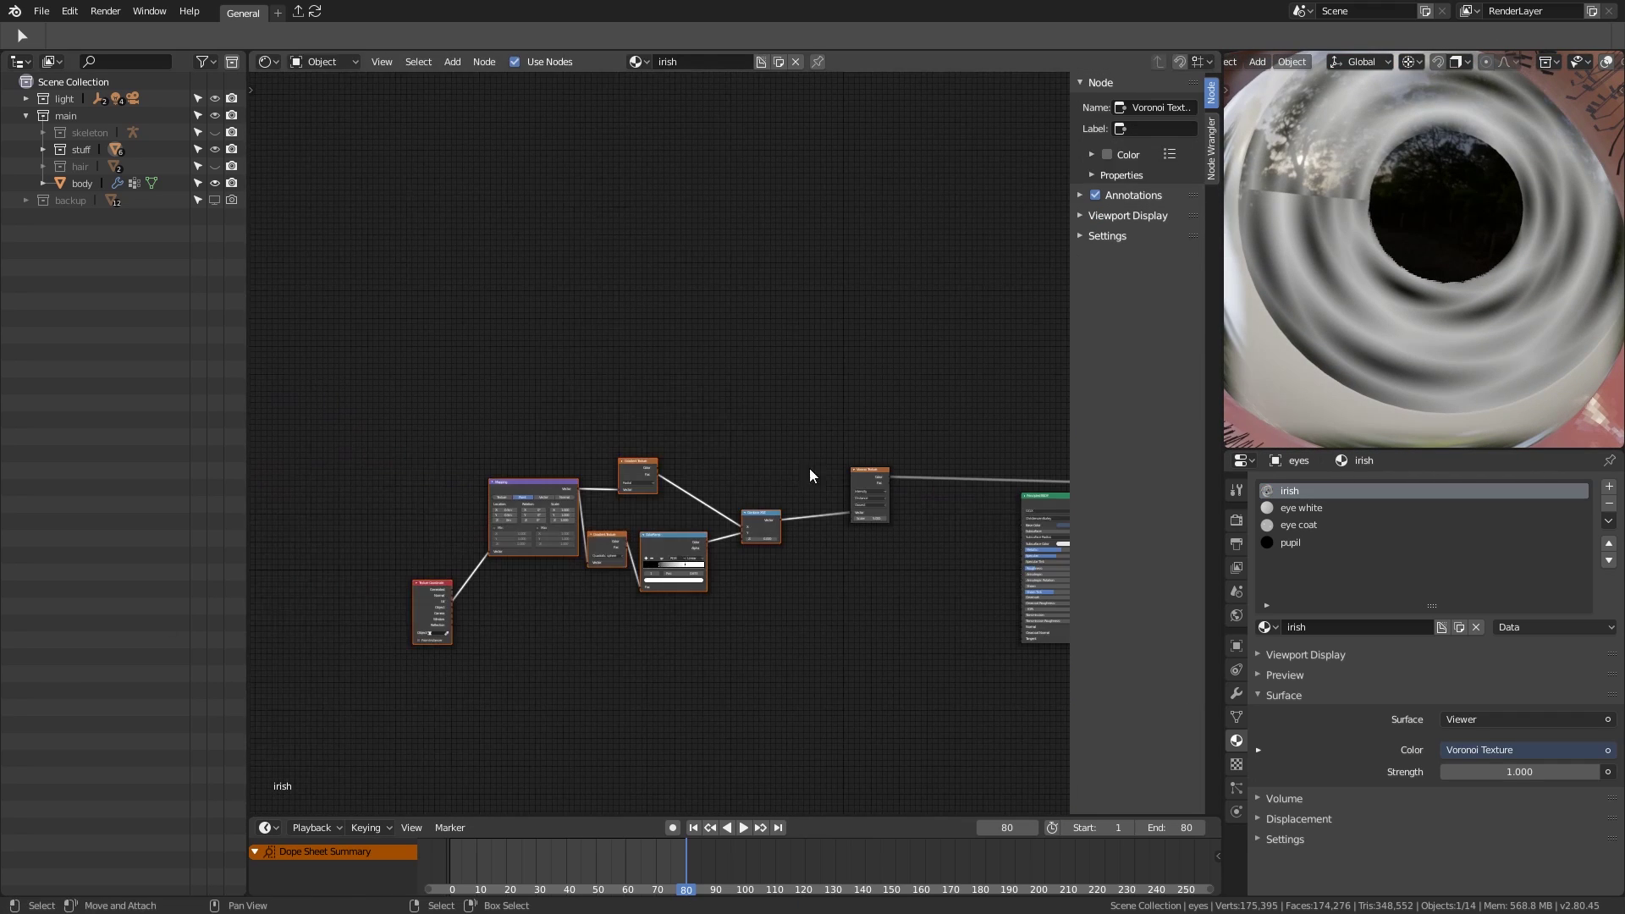
left_click_drag(838, 479, 814, 501)
Step: Append the "eye generator" node group from main.blend
left_click(40, 11)
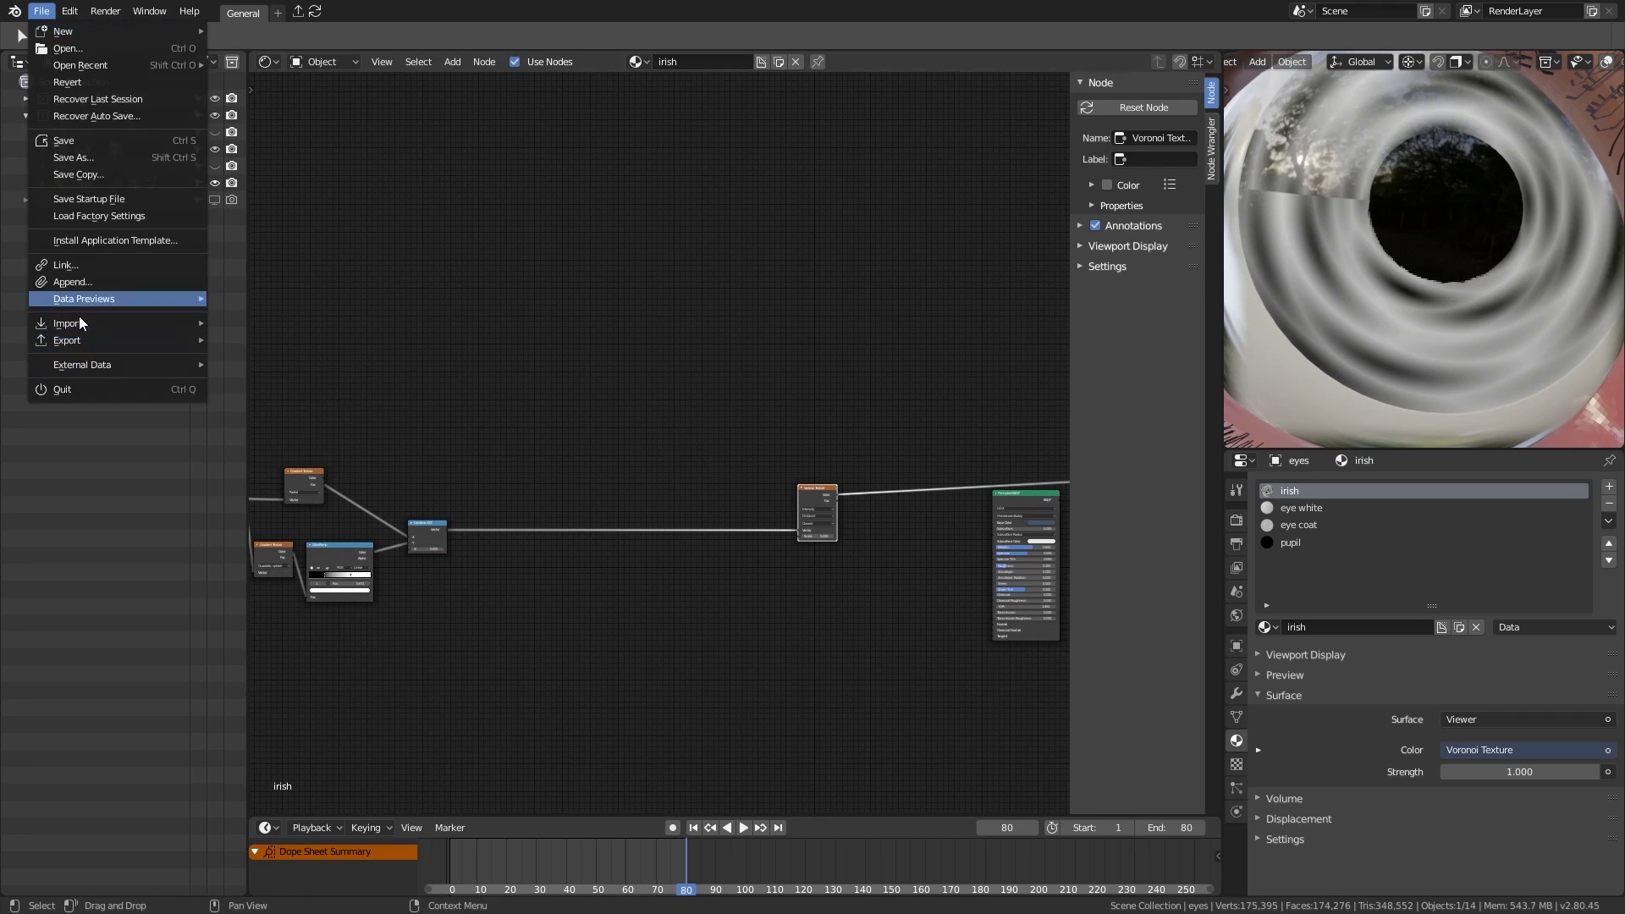
left_click(79, 313)
double_click(298, 730)
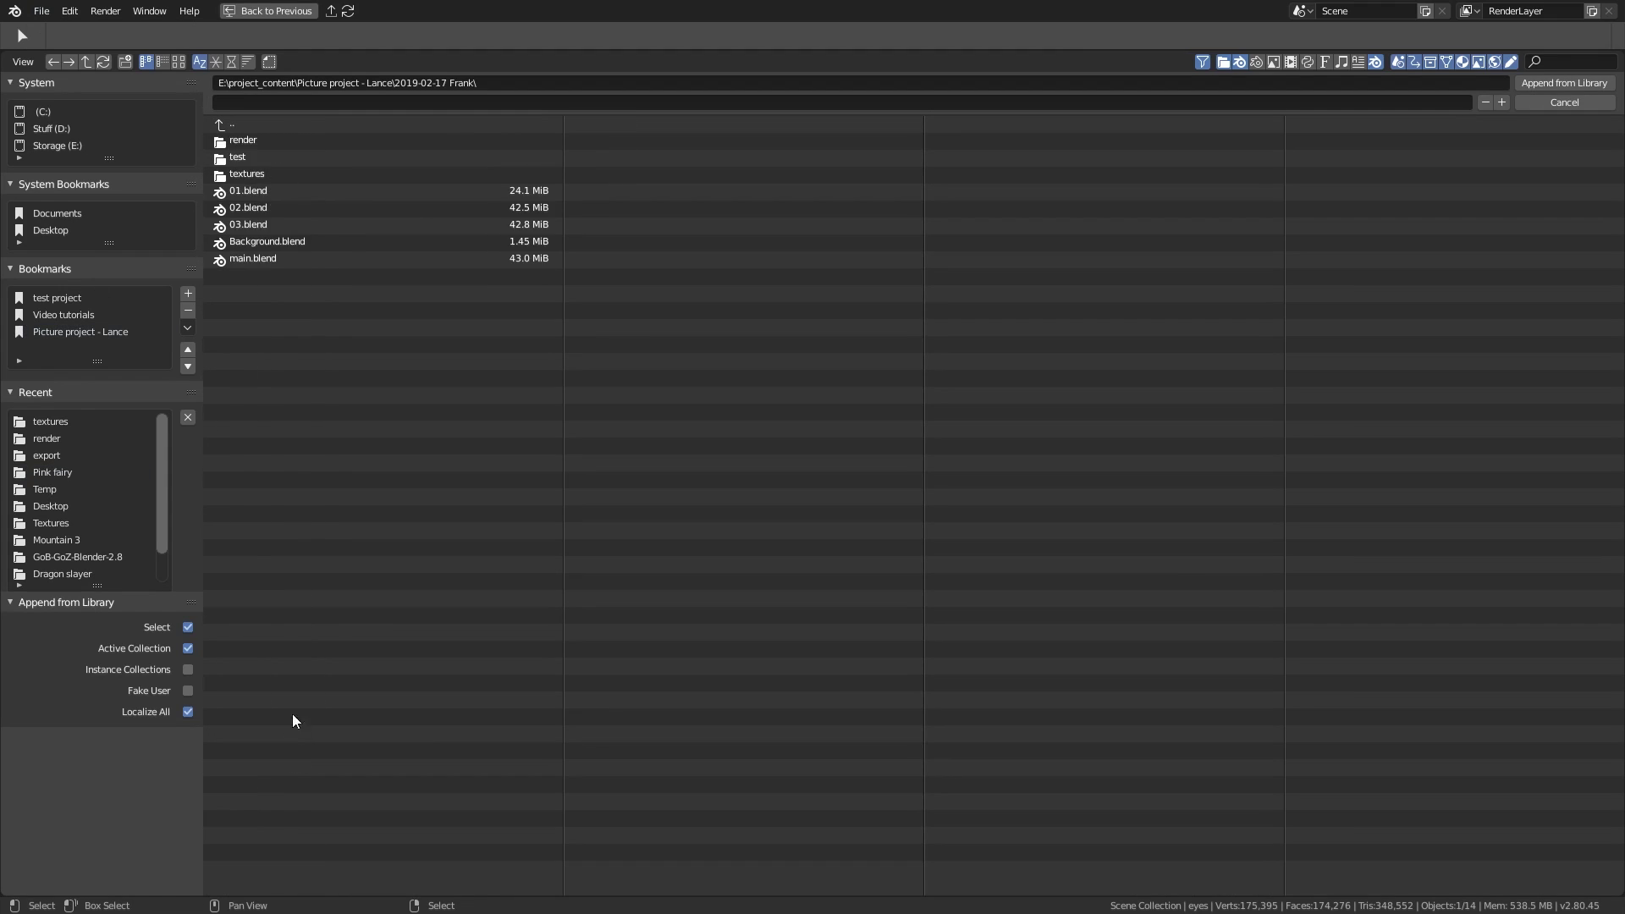
double_click(251, 258)
double_click(254, 327)
left_click(258, 140)
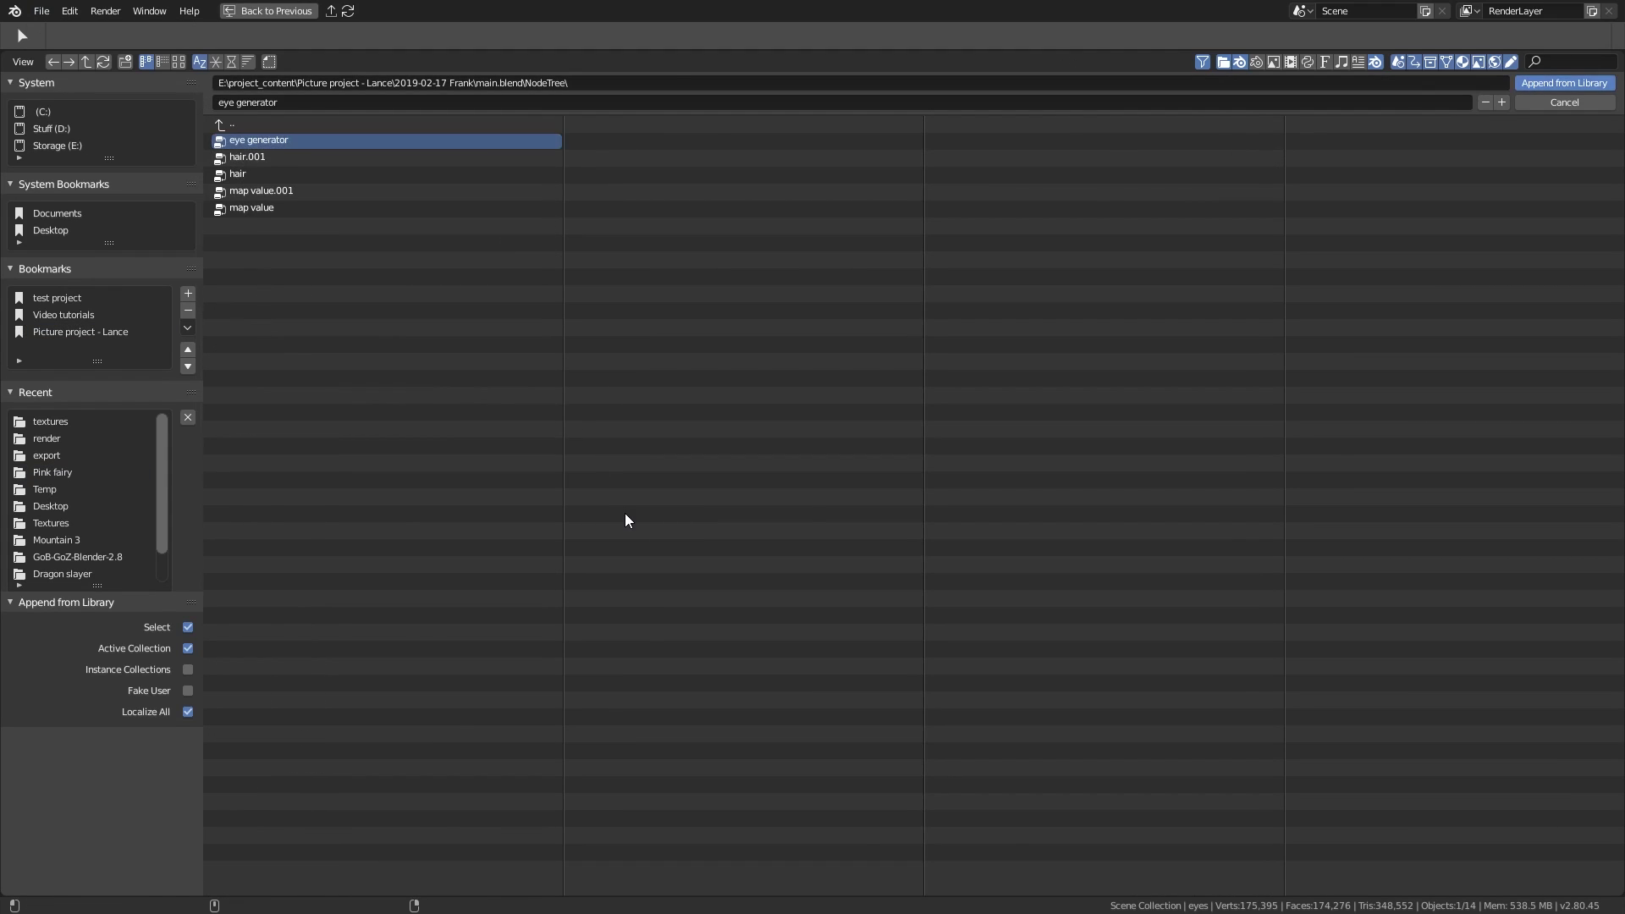
key("Return")
Step: Add the eye generator group with the Combine XYZ output as its Vector input, and preview it as the iris surface
key("shift+a")
mouse_move(668, 460)
left_click(753, 590)
scroll(779, 487, "up", 2)
left_click(780, 487)
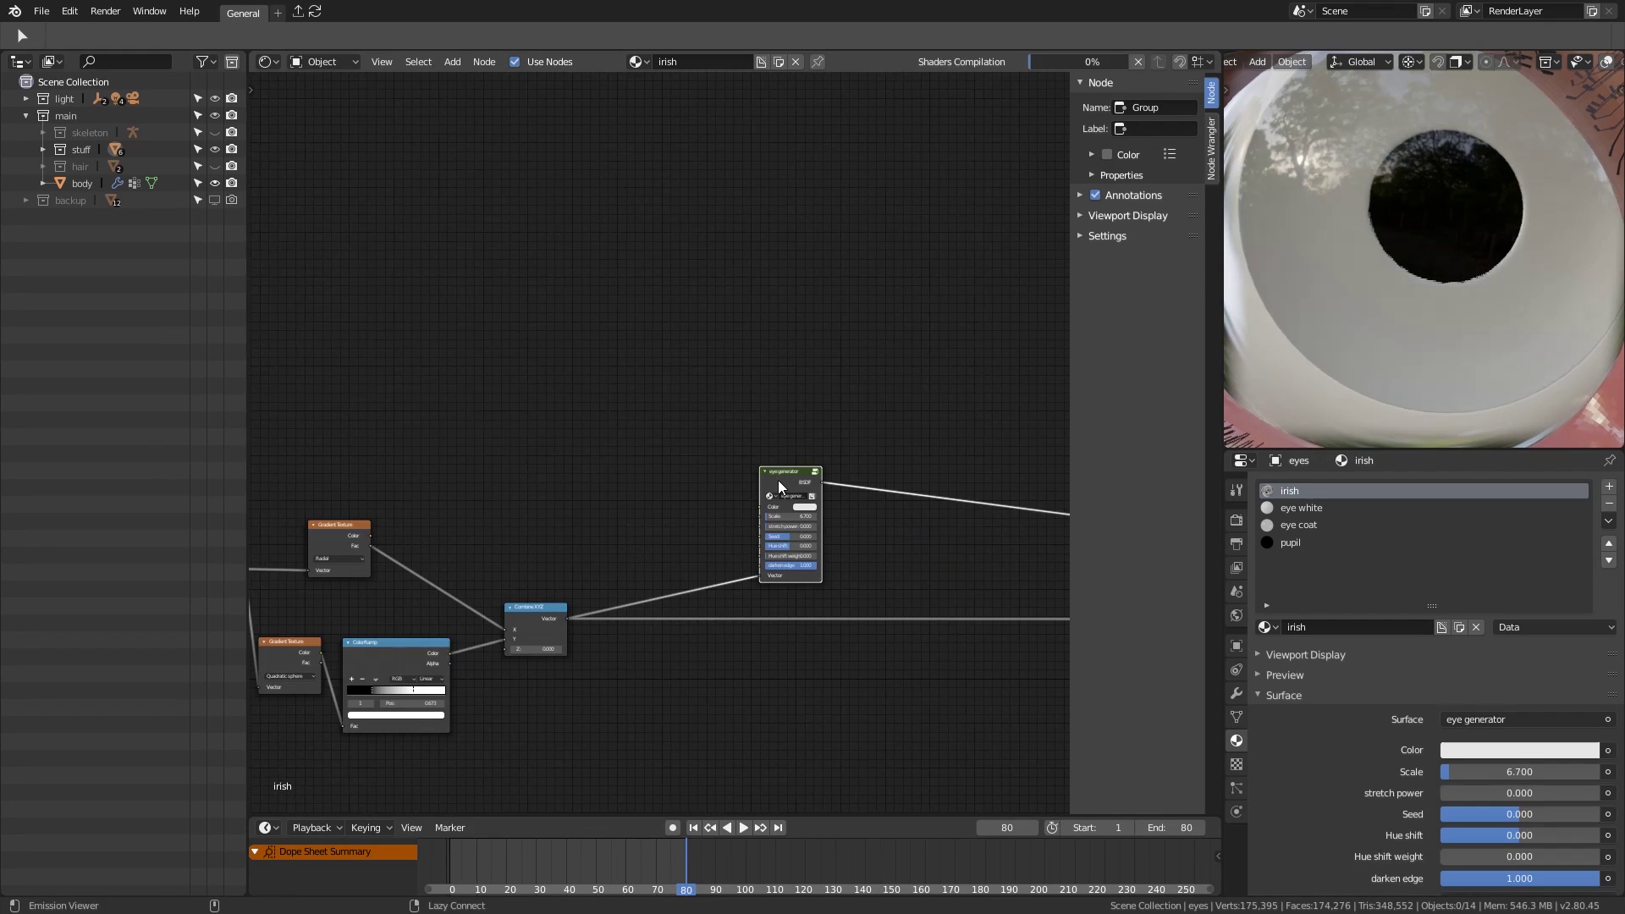
scroll(679, 614, "down", 2)
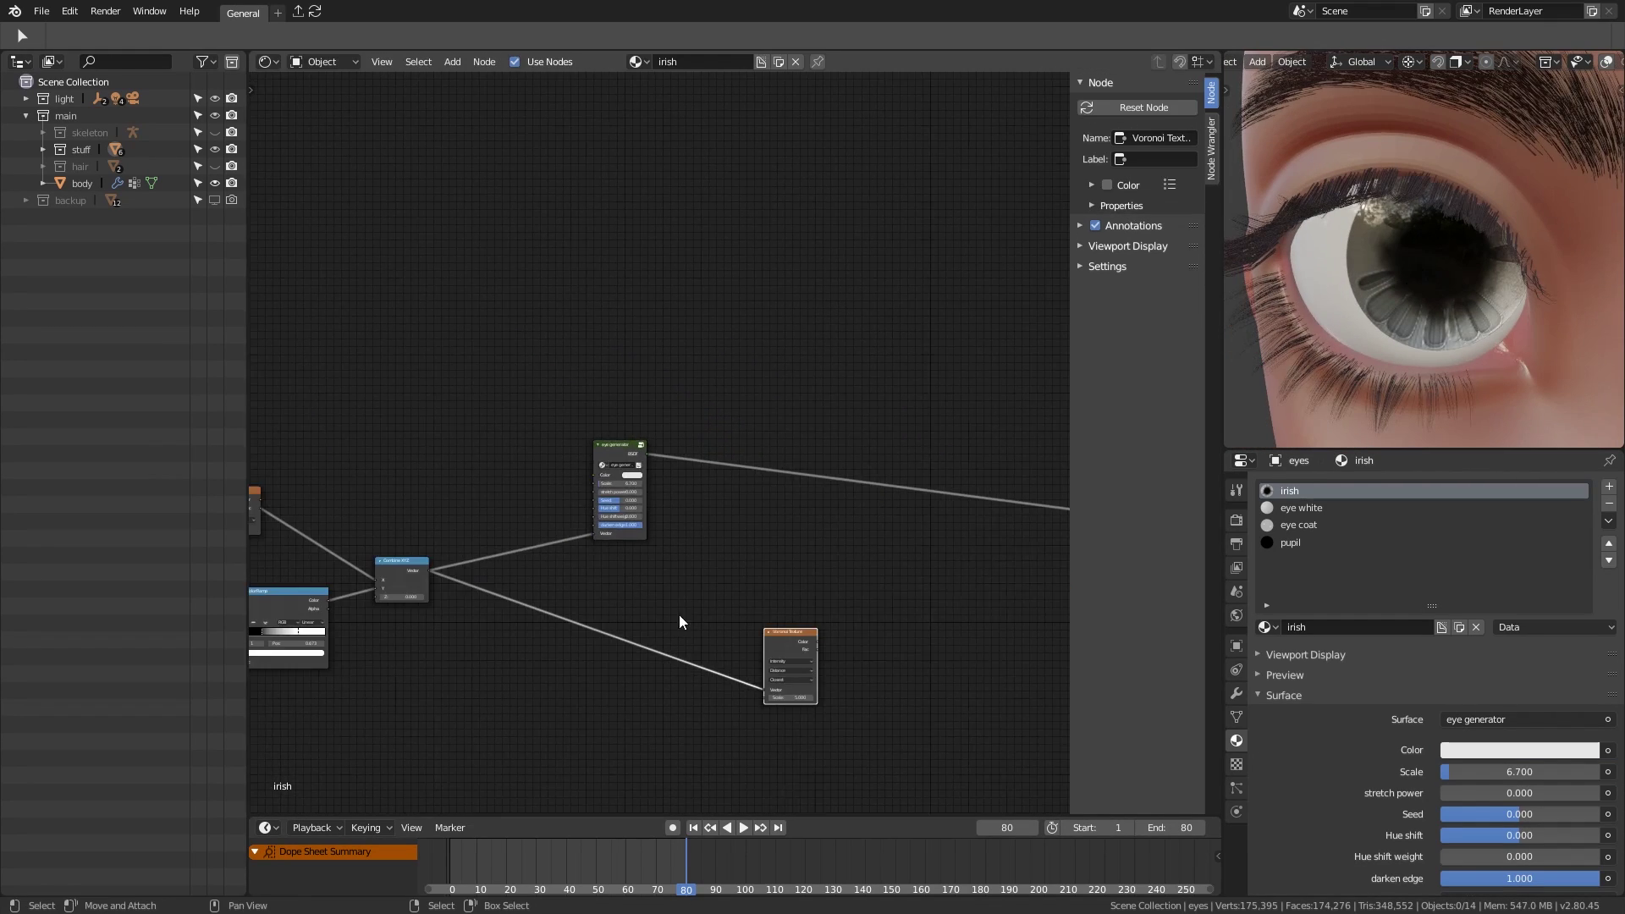
Step: Rearrange the nodes and remove the Principled BSDF, keeping the eye generator linked through to the material output
left_click_drag(613, 463, 685, 510)
left_click_drag(999, 570, 1001, 574)
left_click_drag(1032, 532, 907, 505)
scroll(719, 531, "right", 2)
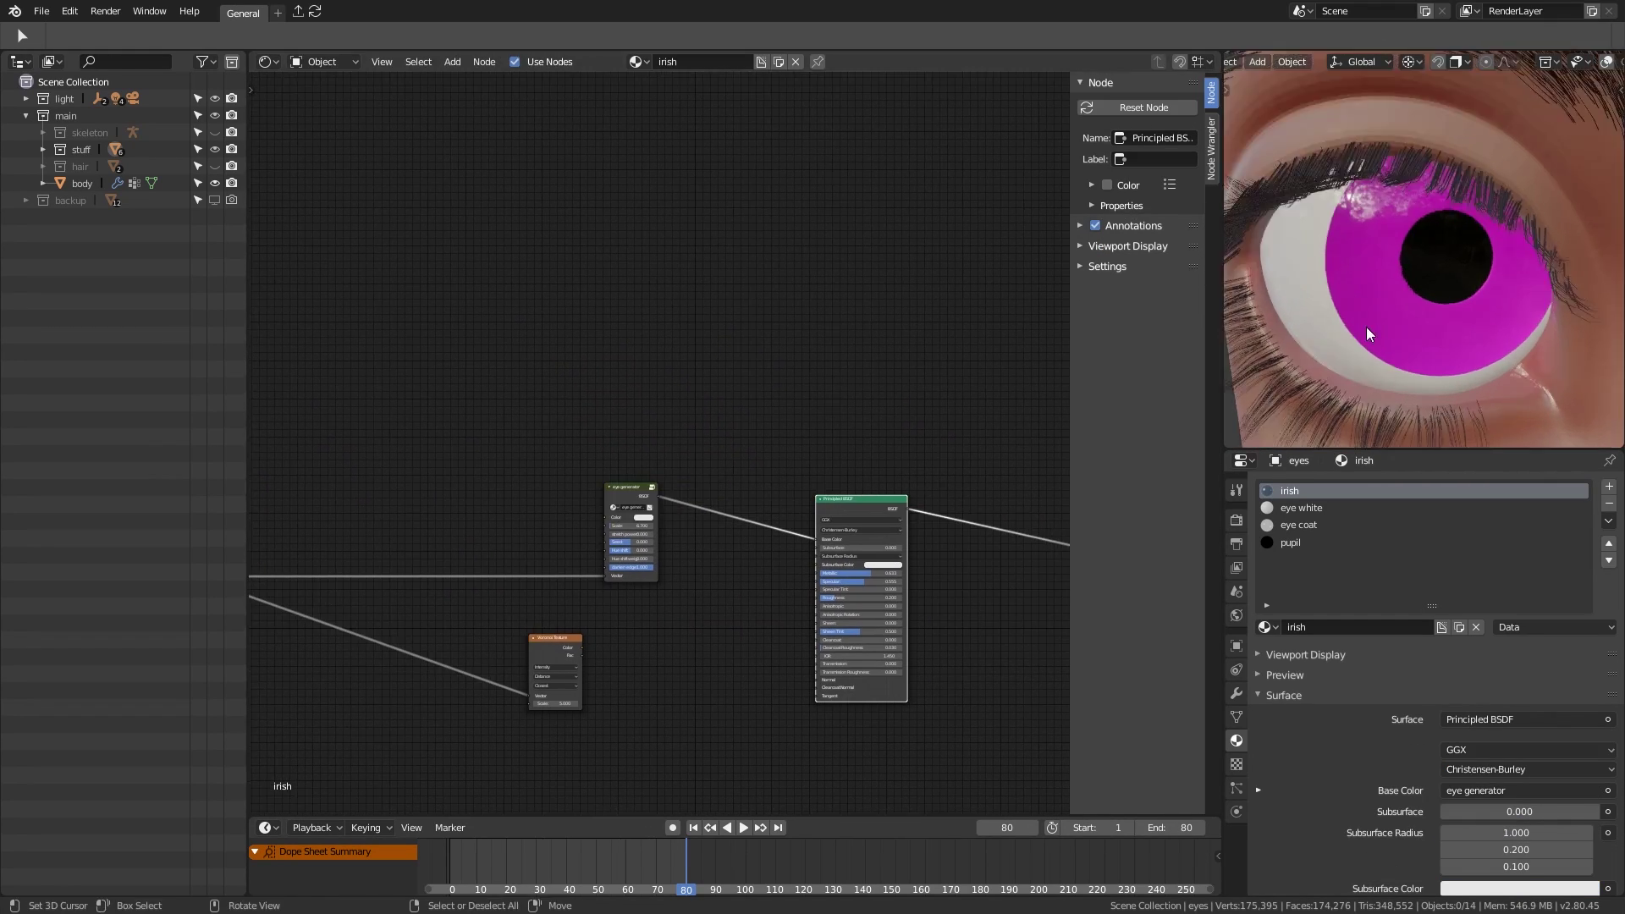
scroll(719, 532, "up", 2)
key("ctrl+x")
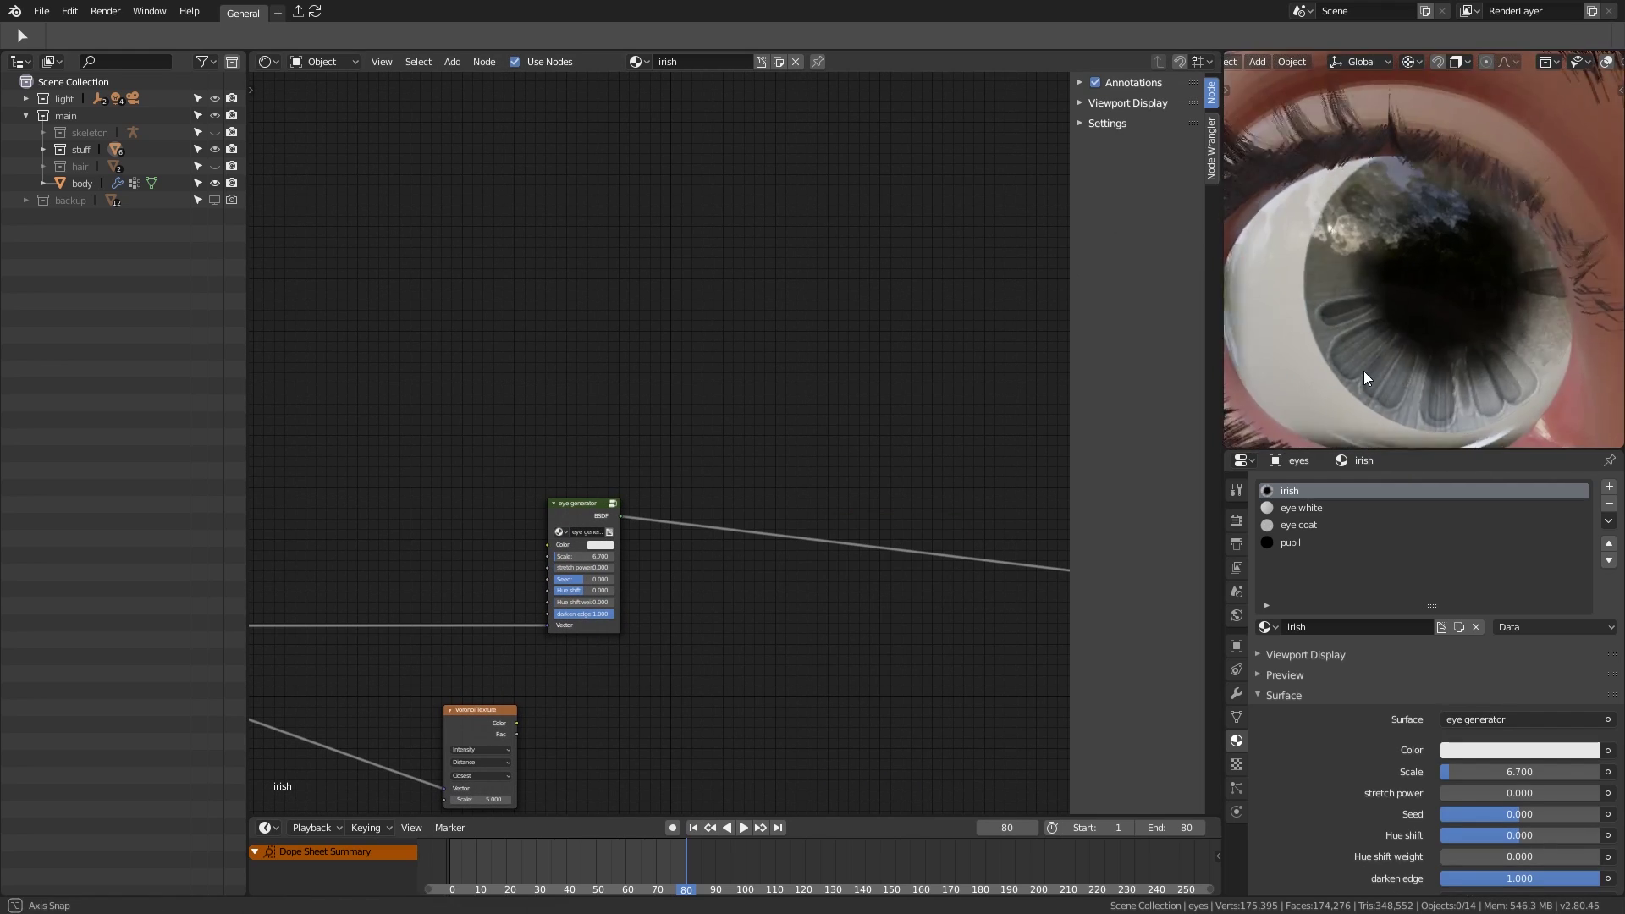
Step: Darken the eye generator's Color to a mid grey and move the ColorRamp's black stop to 0.241
scroll(633, 723, "up", 1)
left_click(658, 631)
left_click(760, 479)
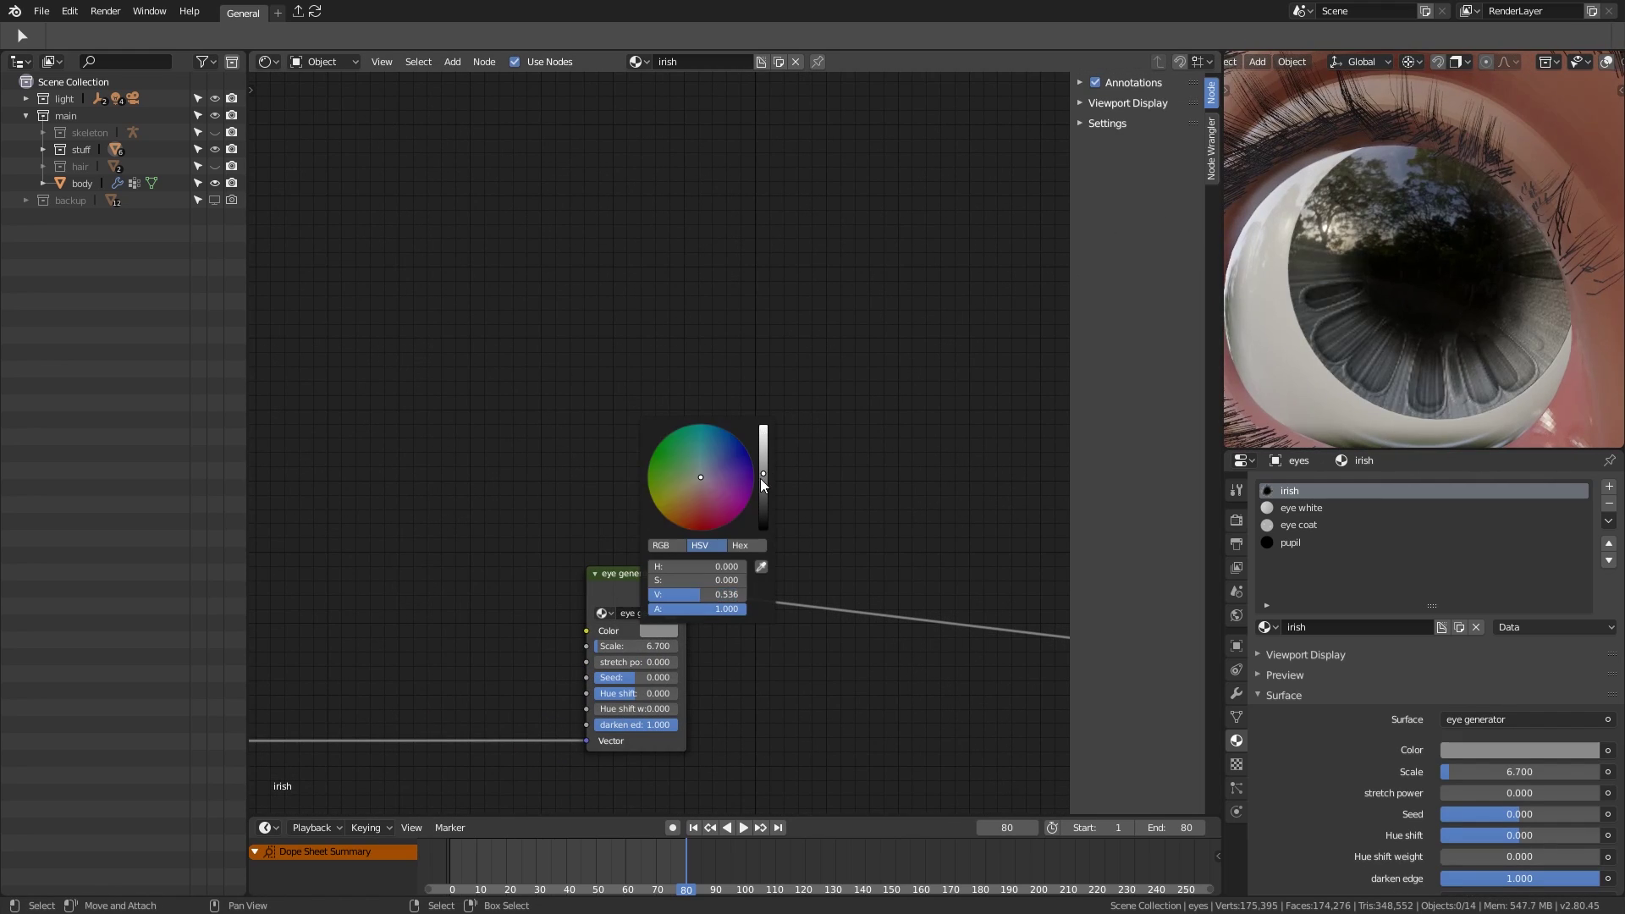
key("Tab")
left_click(586, 673)
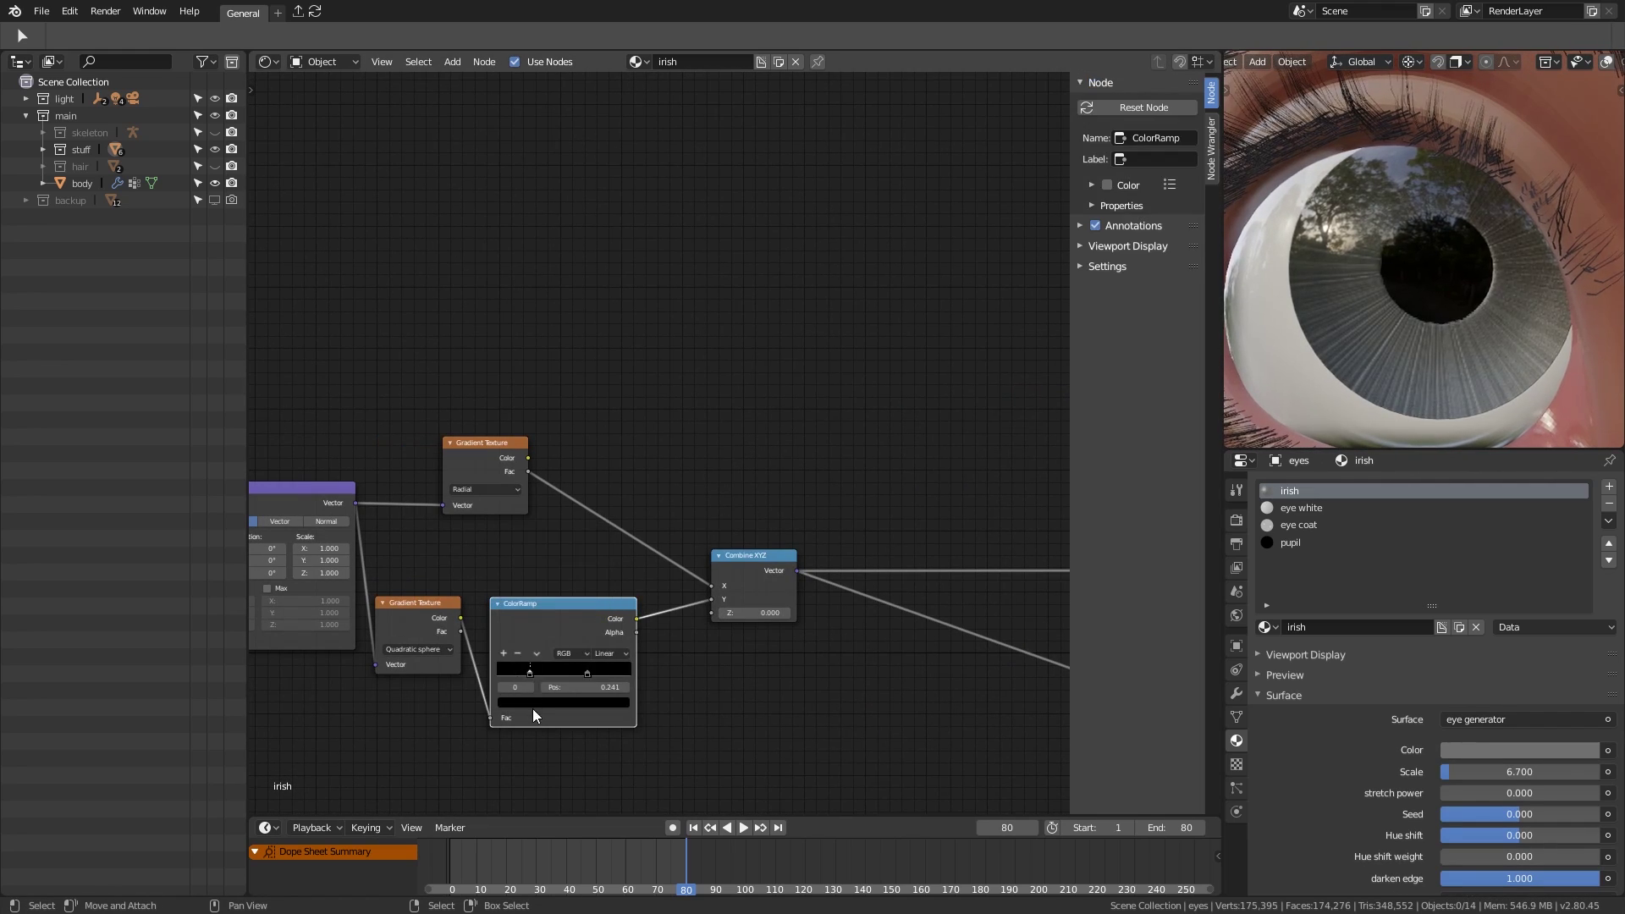
Step: Set the eye generator's Scale to 15.791, stretch power to 0.055 and darken edge to 0.864
key("Tab")
left_click_drag(765, 650, 799, 650)
scroll(765, 650, "up", 1)
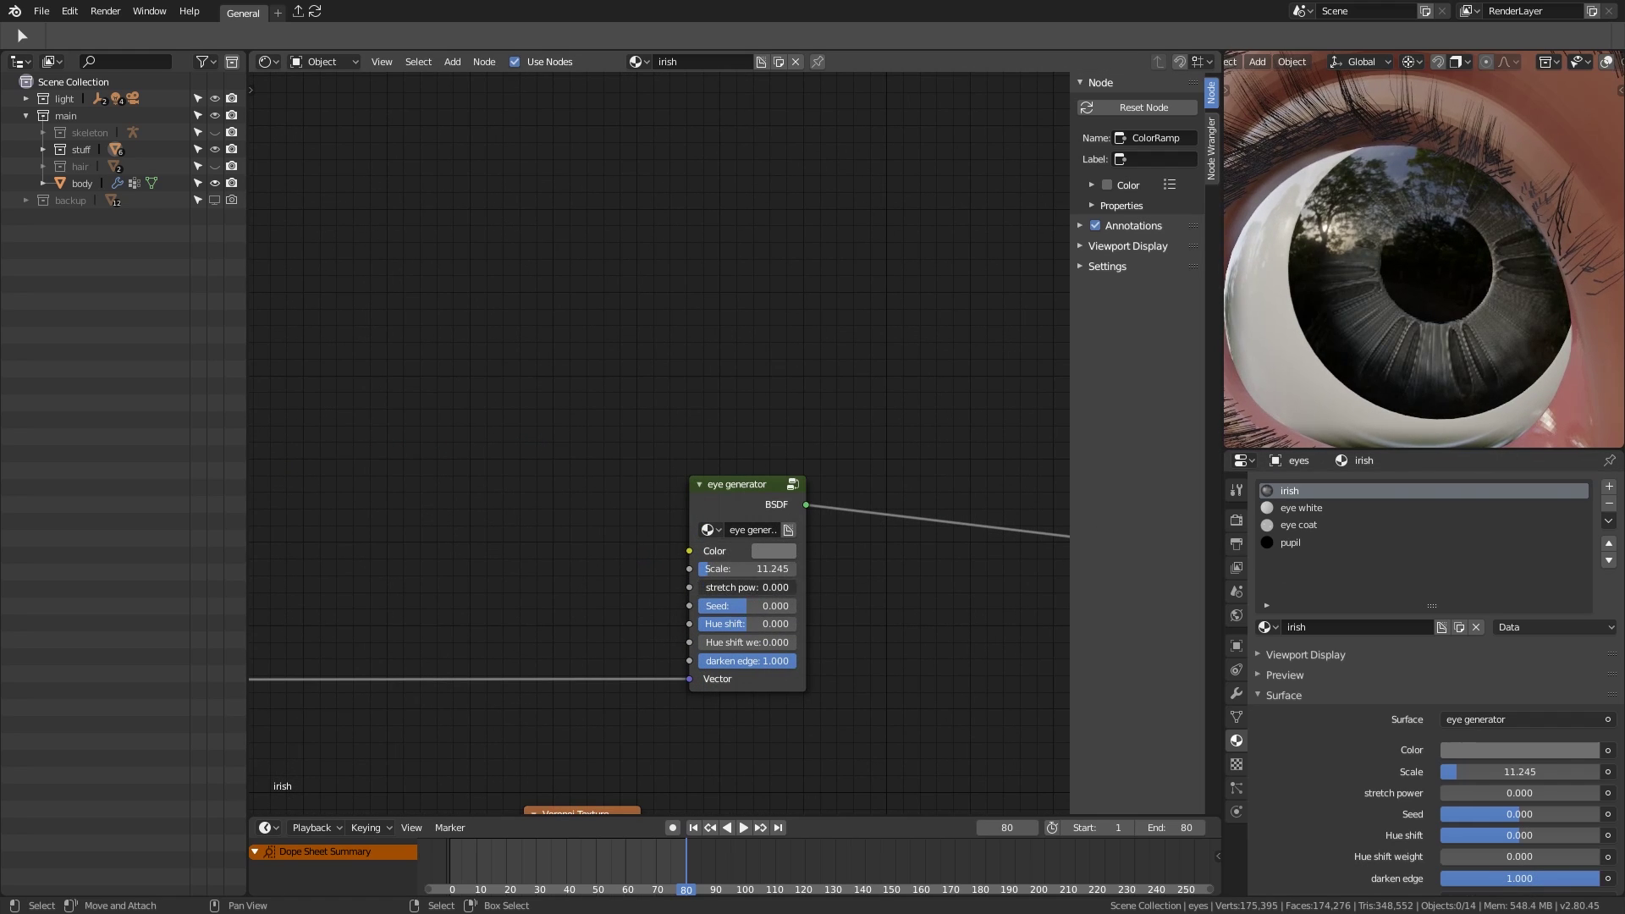
scroll(1401, 290, "down", 3)
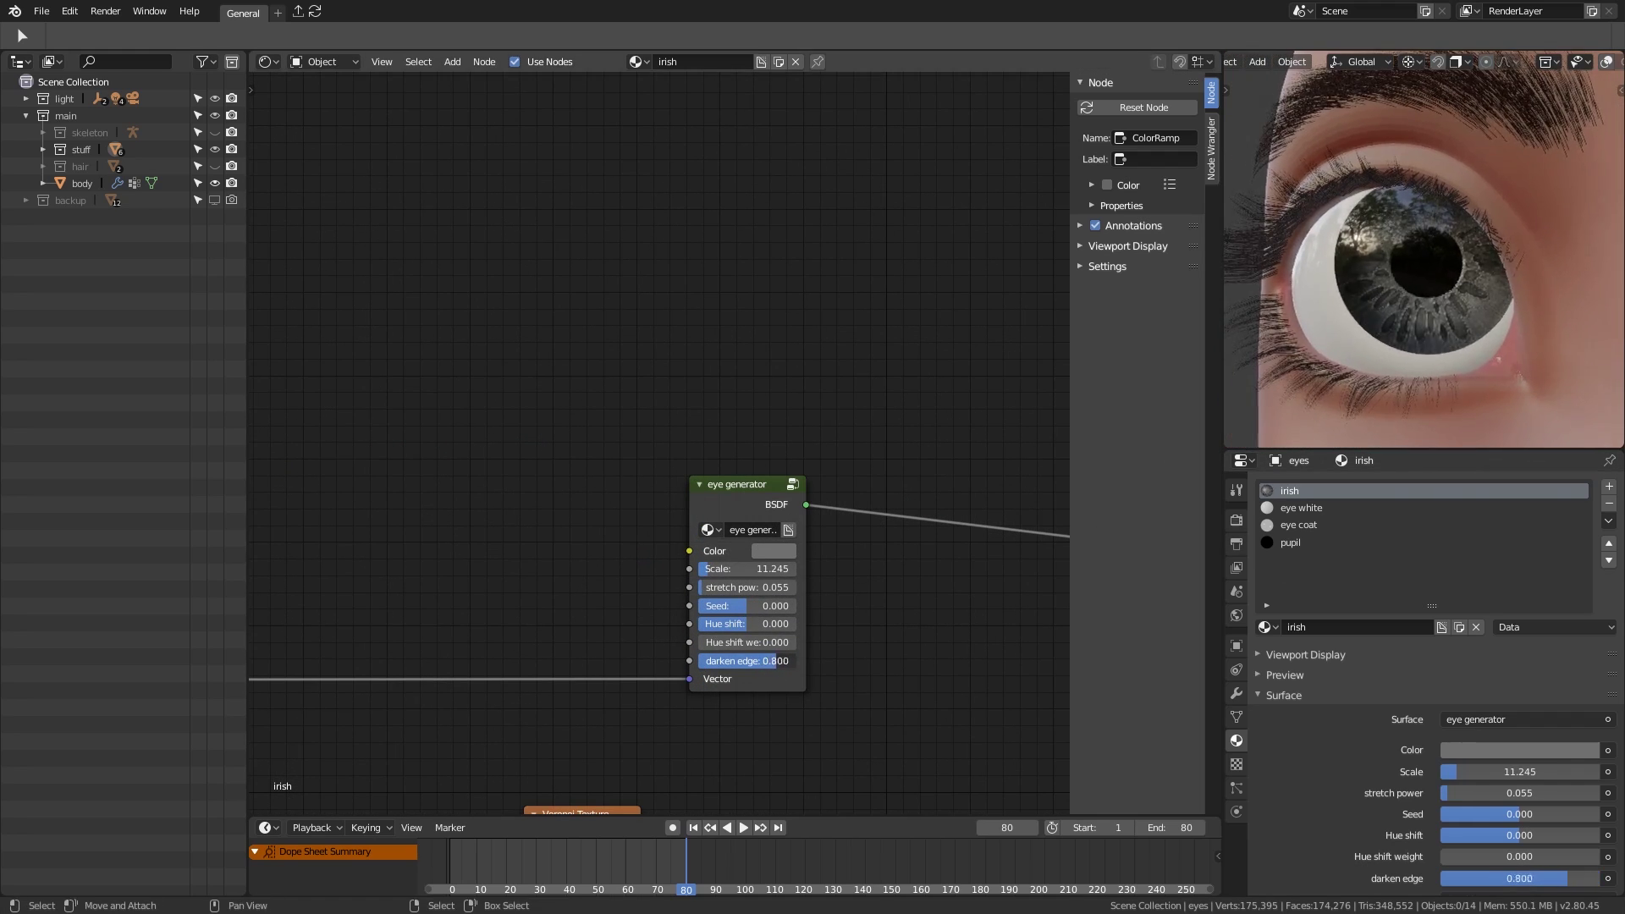
scroll(713, 633, "up", 1)
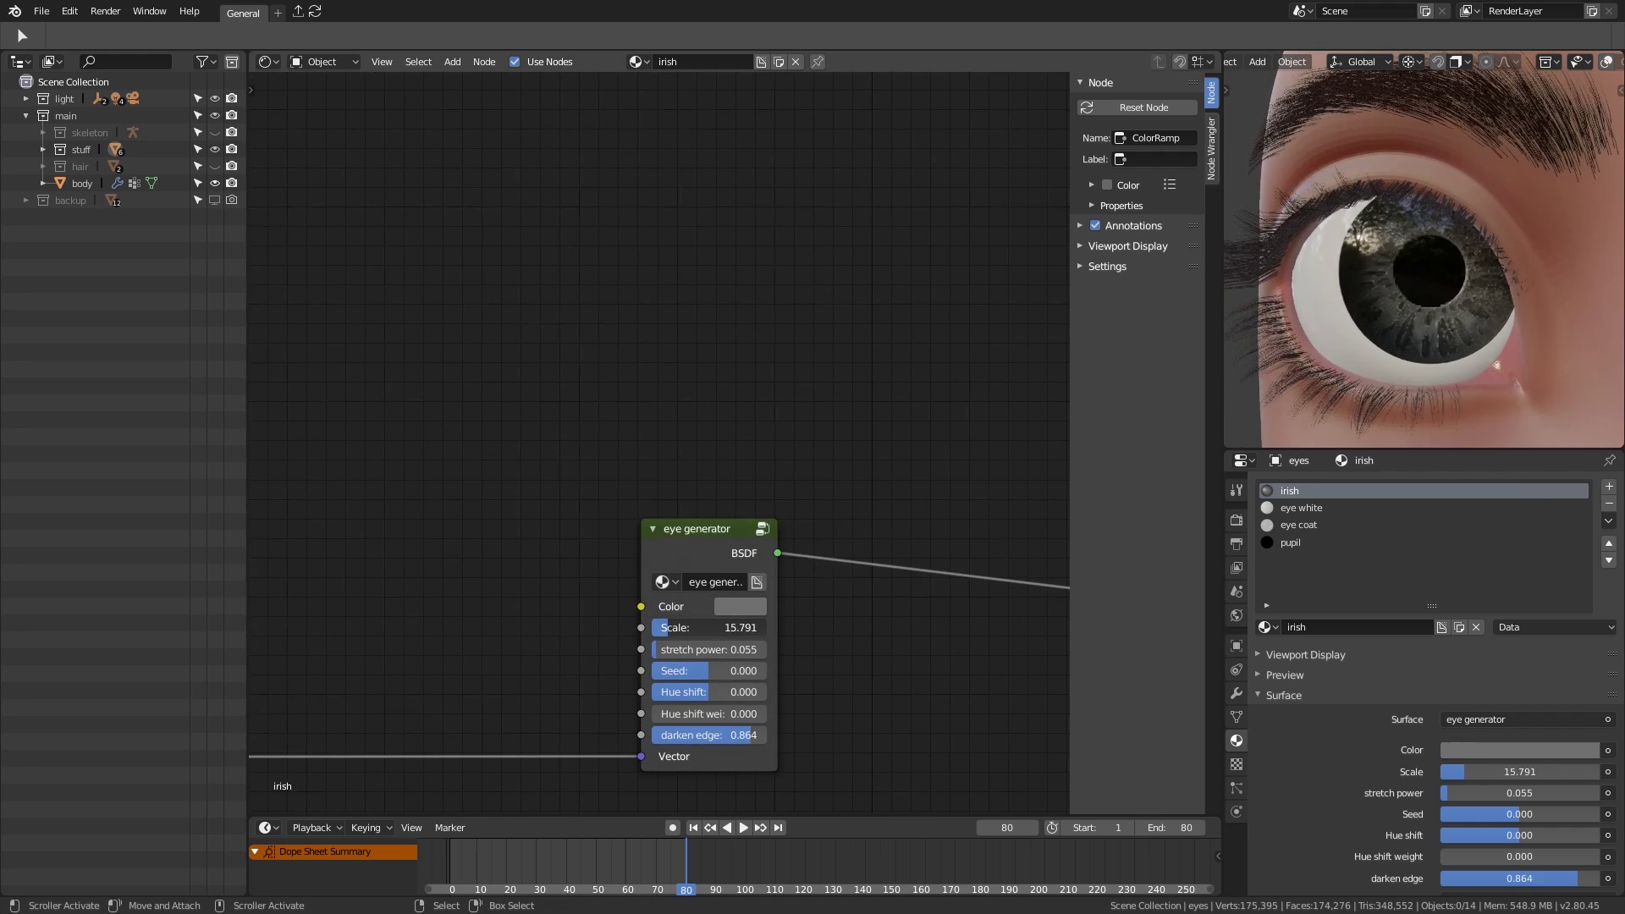
Step: Color the iris light blue with Scale 14.882, Seed 2909.091, Hue shift -17.727, Hue shift weight 1.000 and darken edge 0.691
left_click(728, 611)
left_click(775, 385)
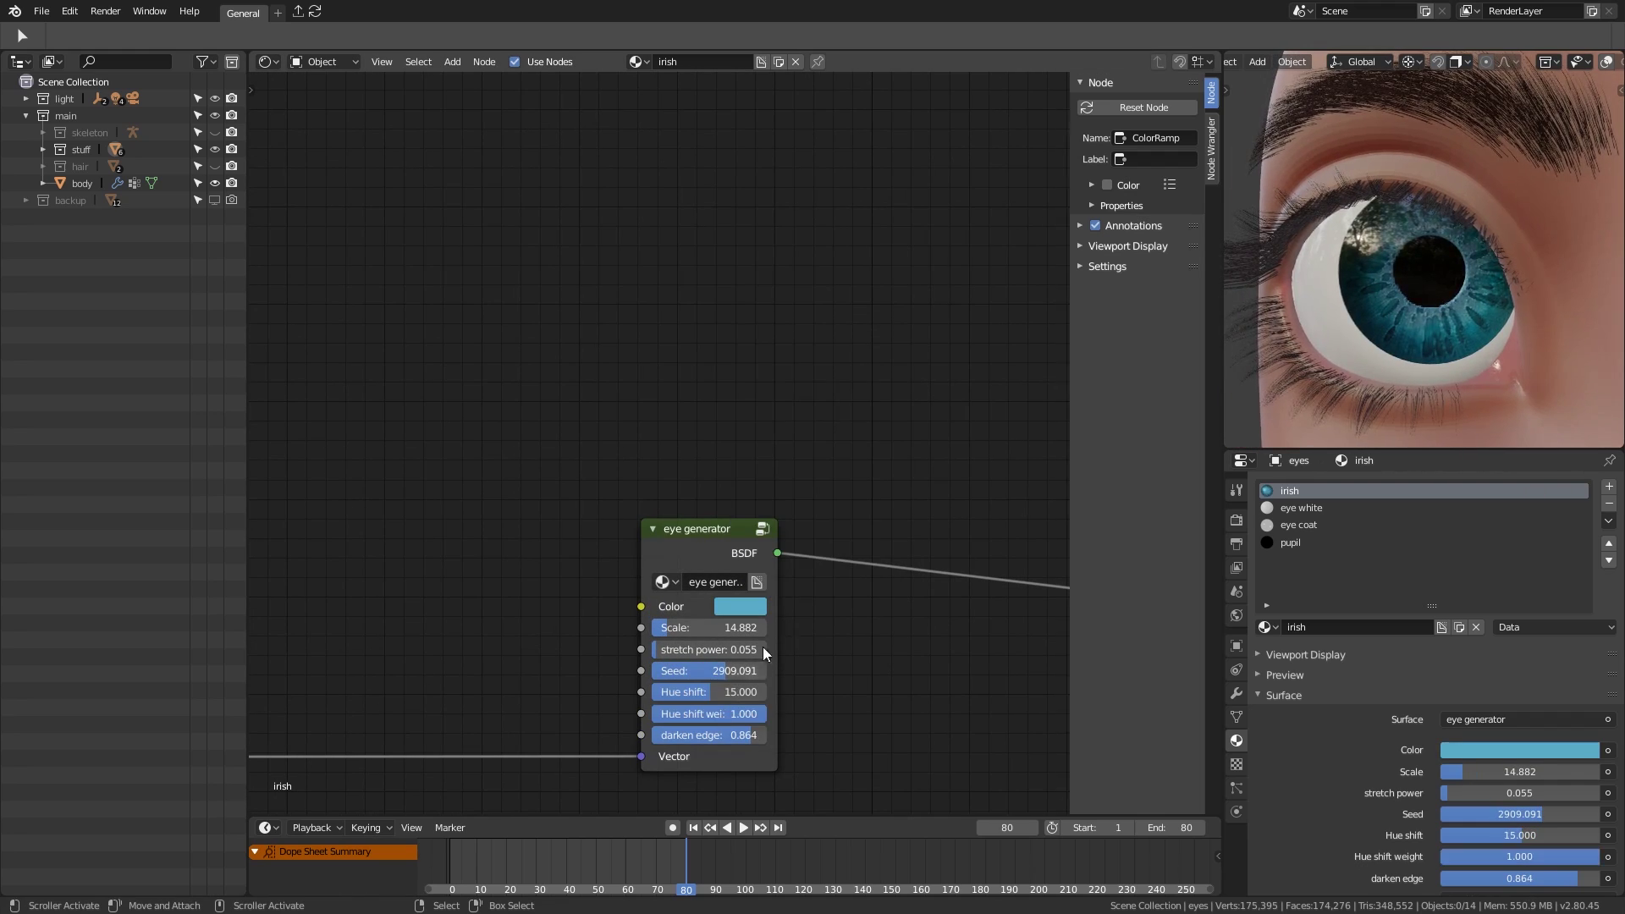
left_click_drag(711, 692, 725, 735)
left_click(744, 607)
scroll(1359, 333, "down", 2)
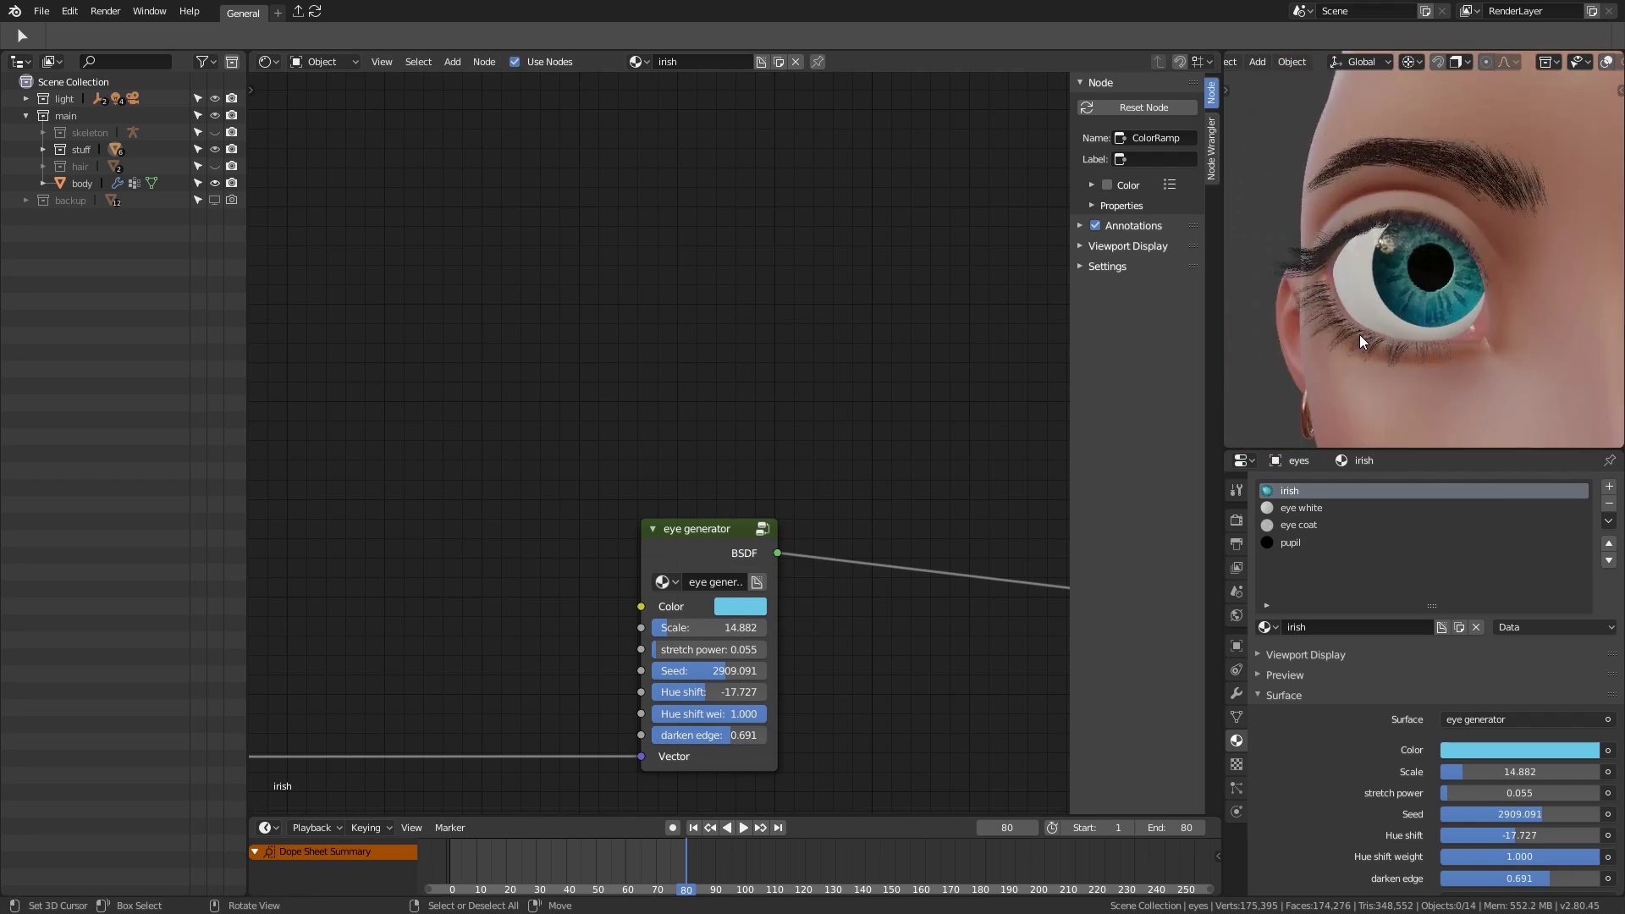
middle_click_drag(1359, 334, 1244, 254)
Step: Inspect the nodes inside the eye generator group, and set its darken edge to 1.000
left_click_drag(679, 541, 690, 504)
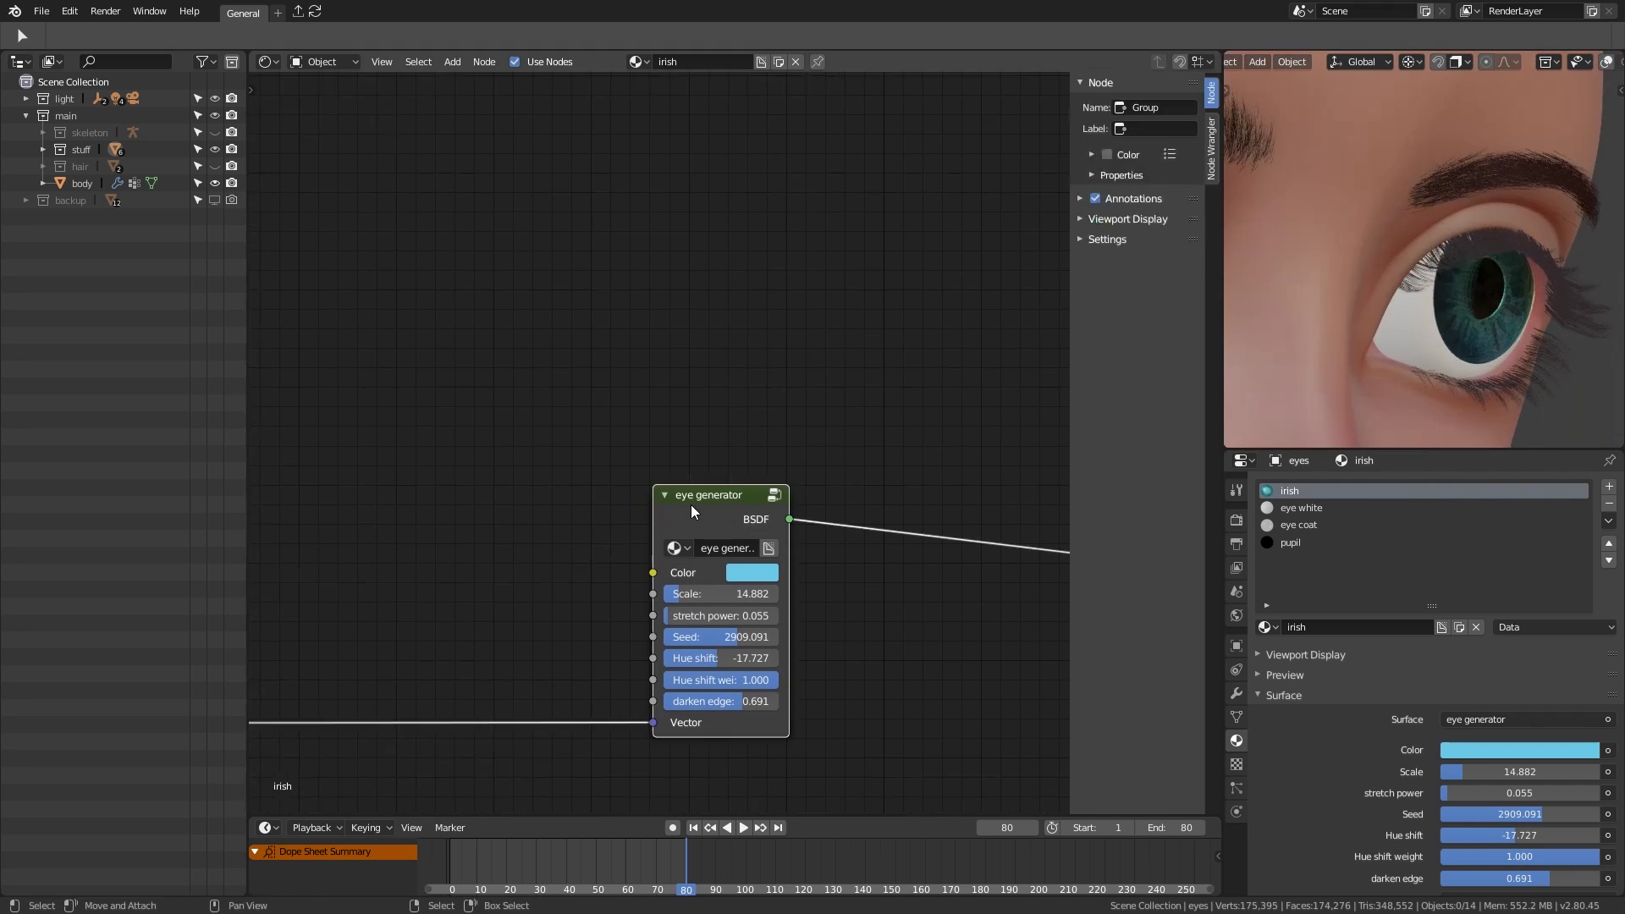
key("Tab")
scroll(730, 545, "down", 2)
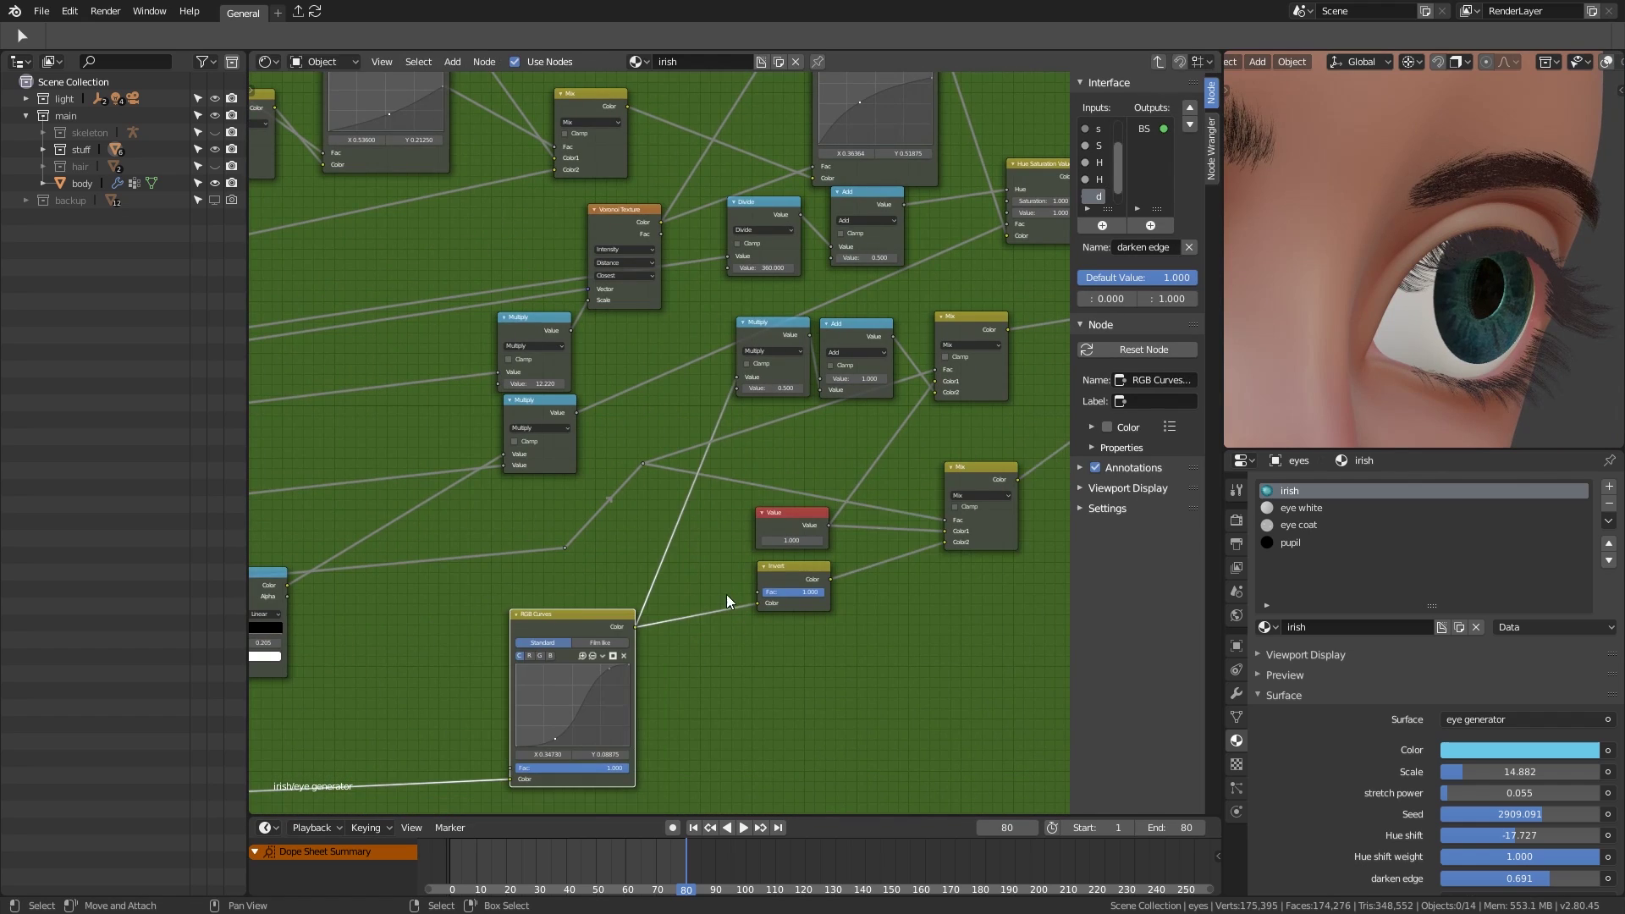
key("Tab")
scroll(1464, 349, "down", 8)
scroll(1420, 252, "up", 10)
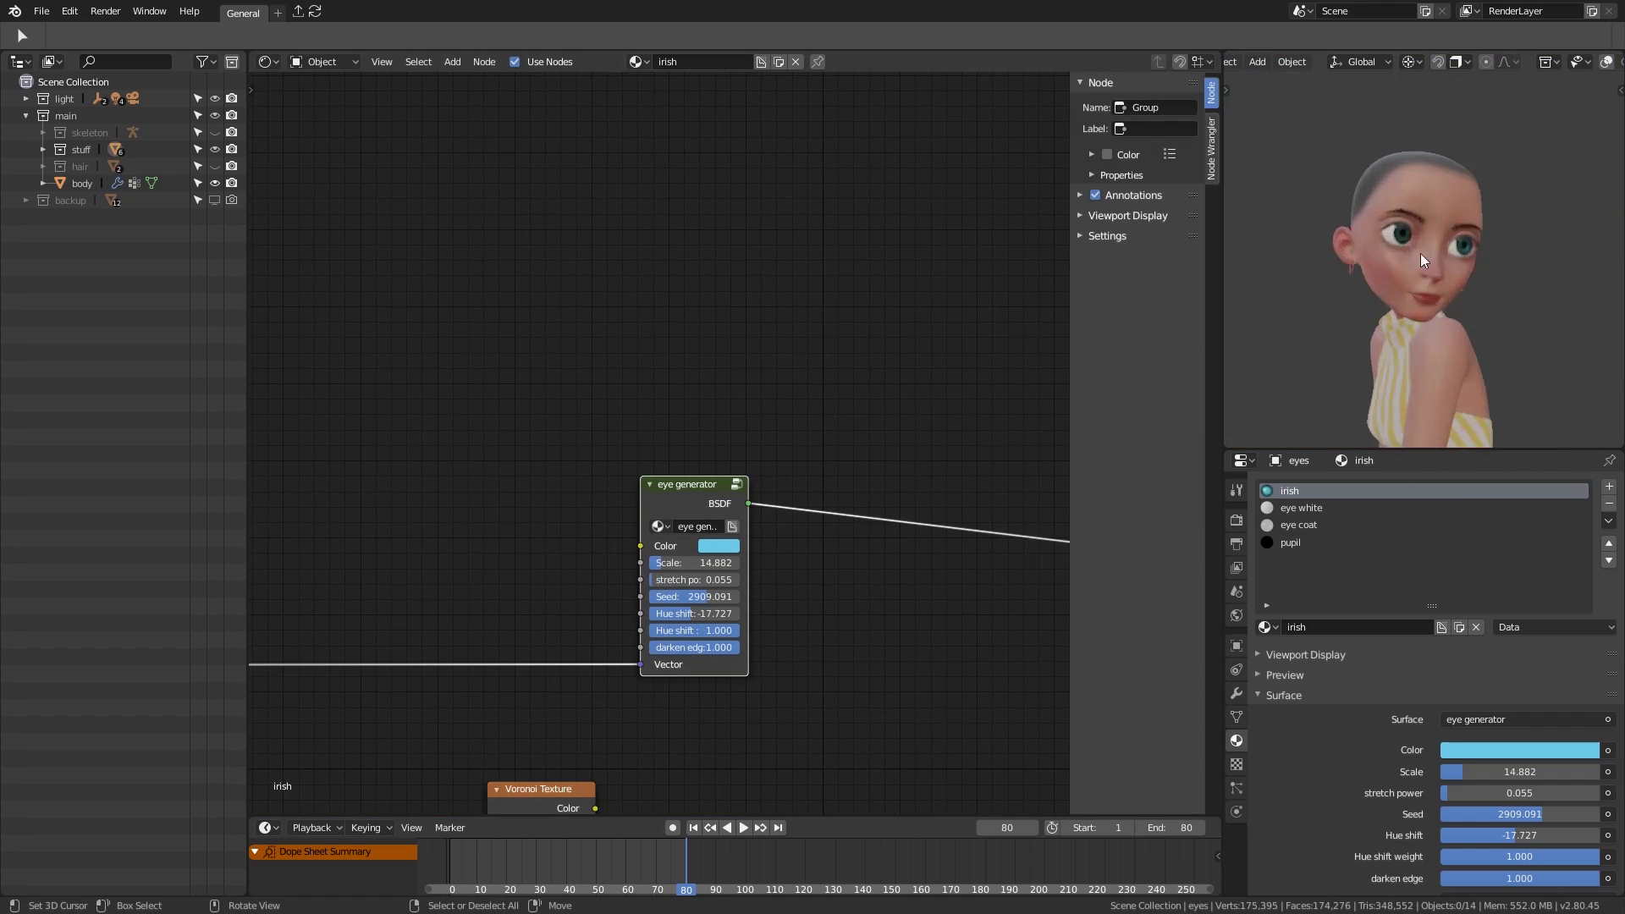
Step: Inside the eye generator group, adjust the lower RGB Curves point to X 0.43366, Y 0.23875, and exit the group
key("Tab")
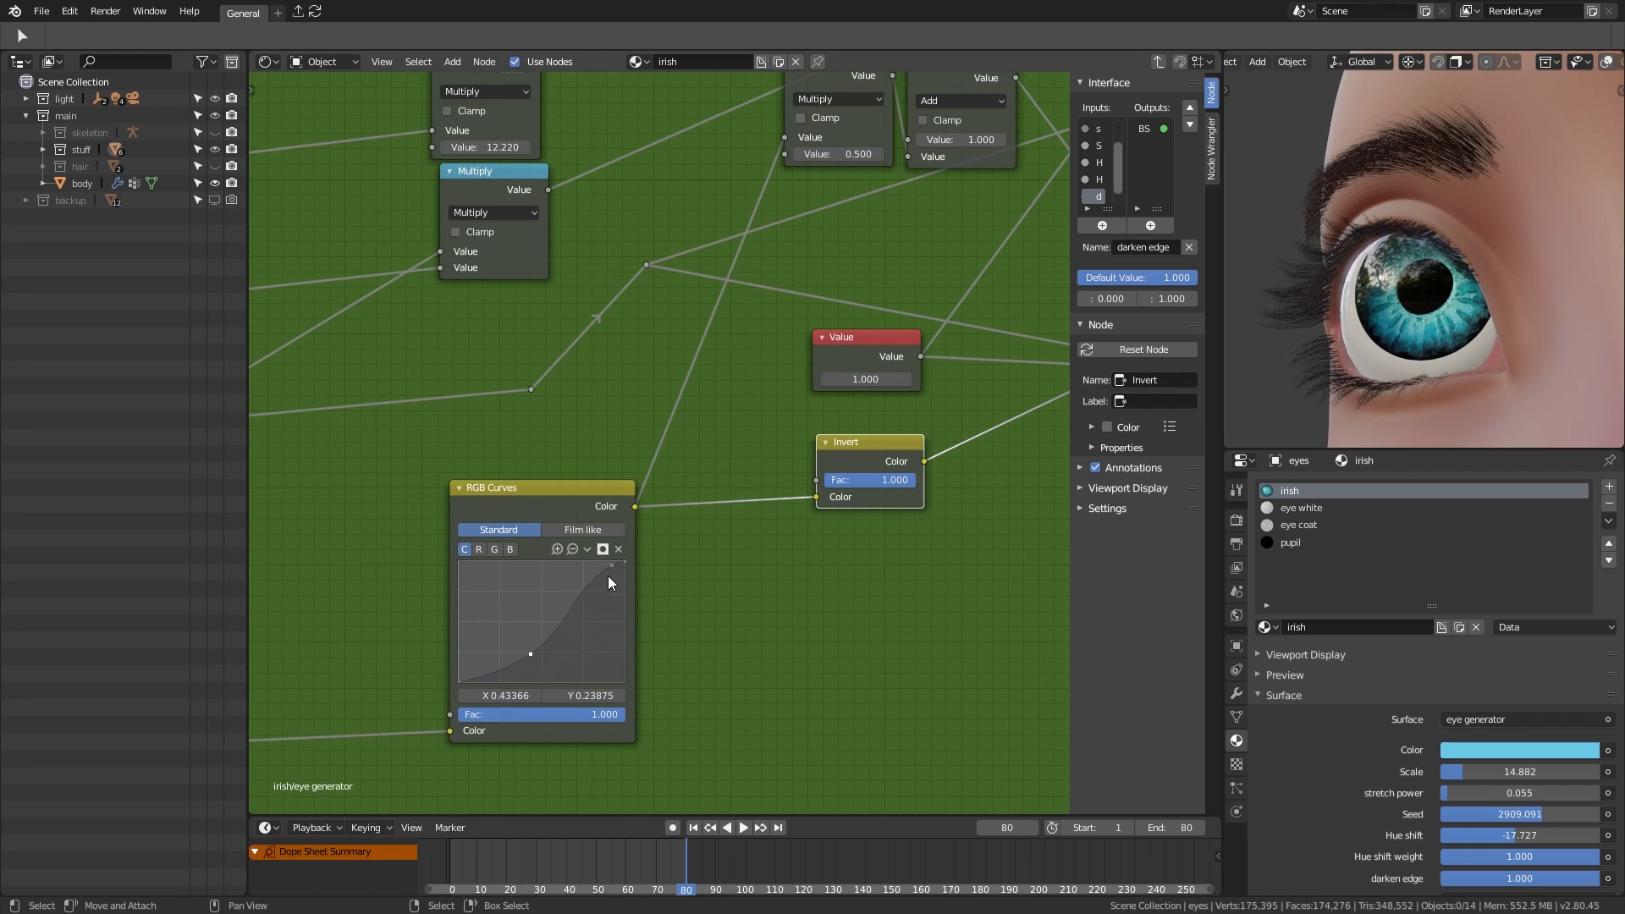
middle_click_drag(1368, 286, 1456, 286)
key("Home")
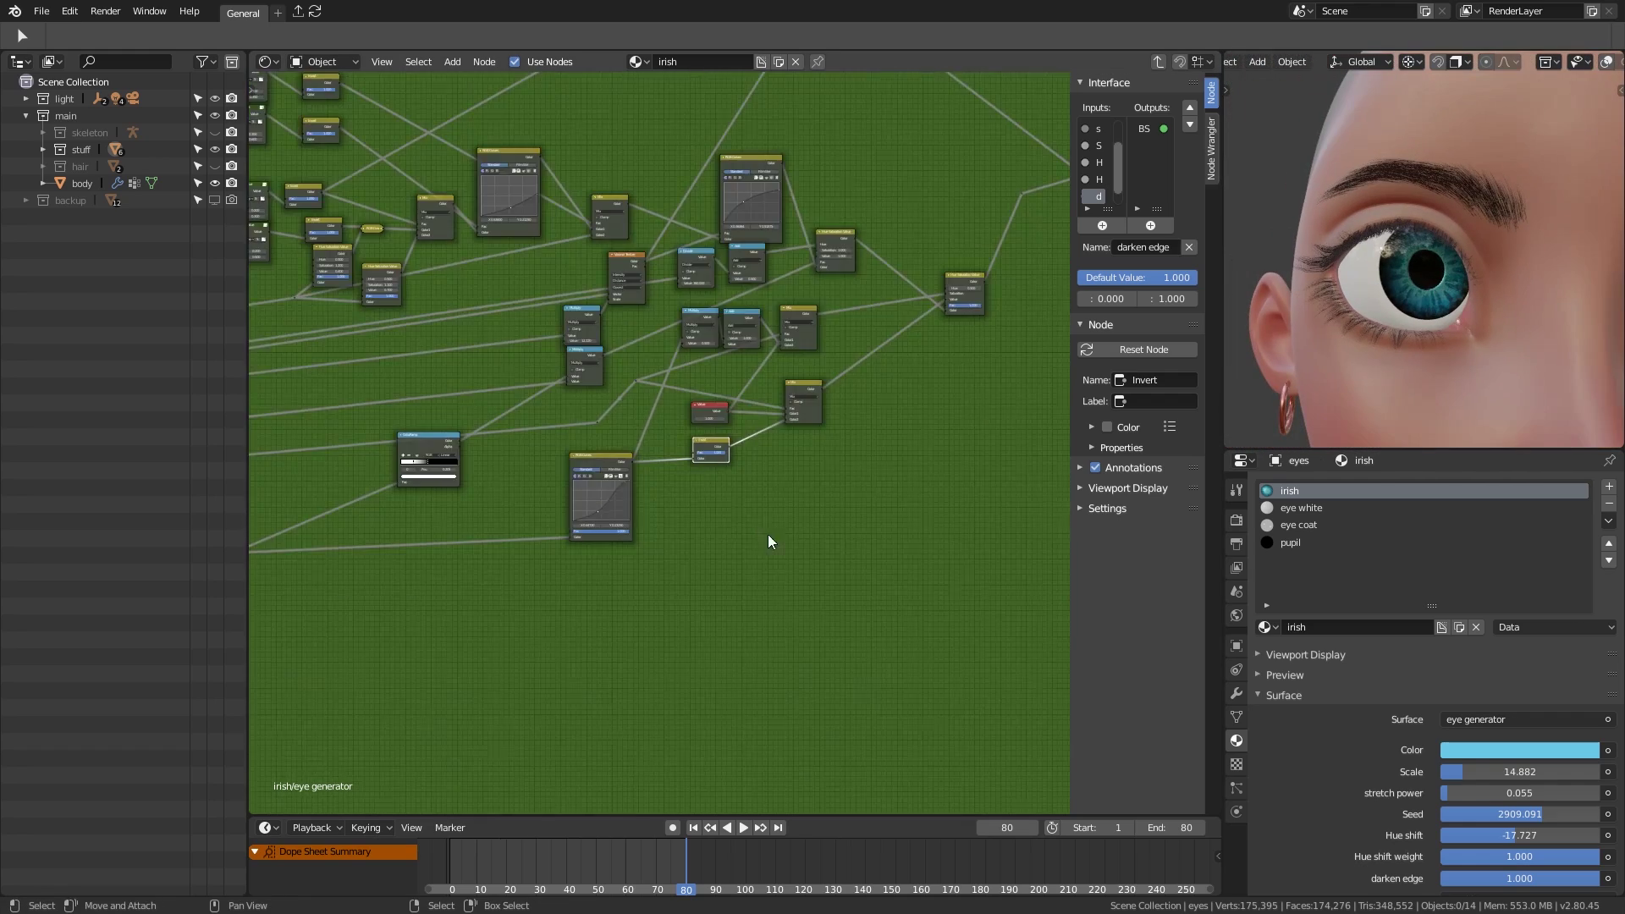
key("Tab")
left_click(617, 458)
Step: Switch the 3D viewport to rendered shading to preview both eyes
scroll(616, 458, "up", 2)
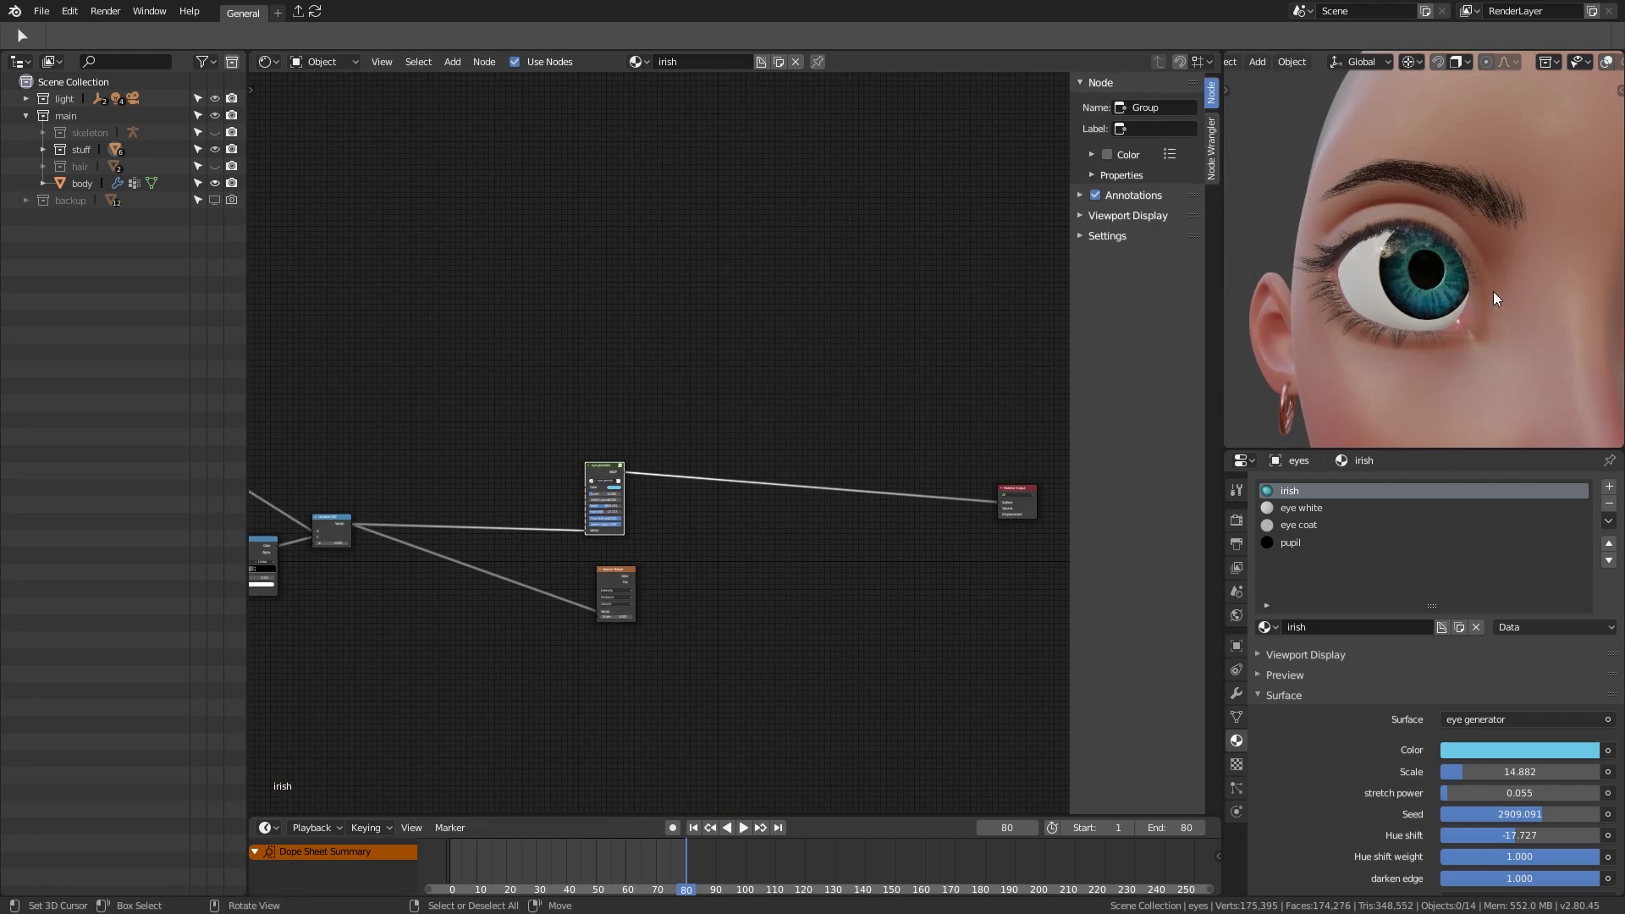
mouse_move(1493, 291)
middle_mouse_down()
mouse_move(1454, 236)
mouse_move(1518, 325)
mouse_move(1429, 217)
mouse_move(1350, 254)
middle_mouse_up()
key("shift+z")
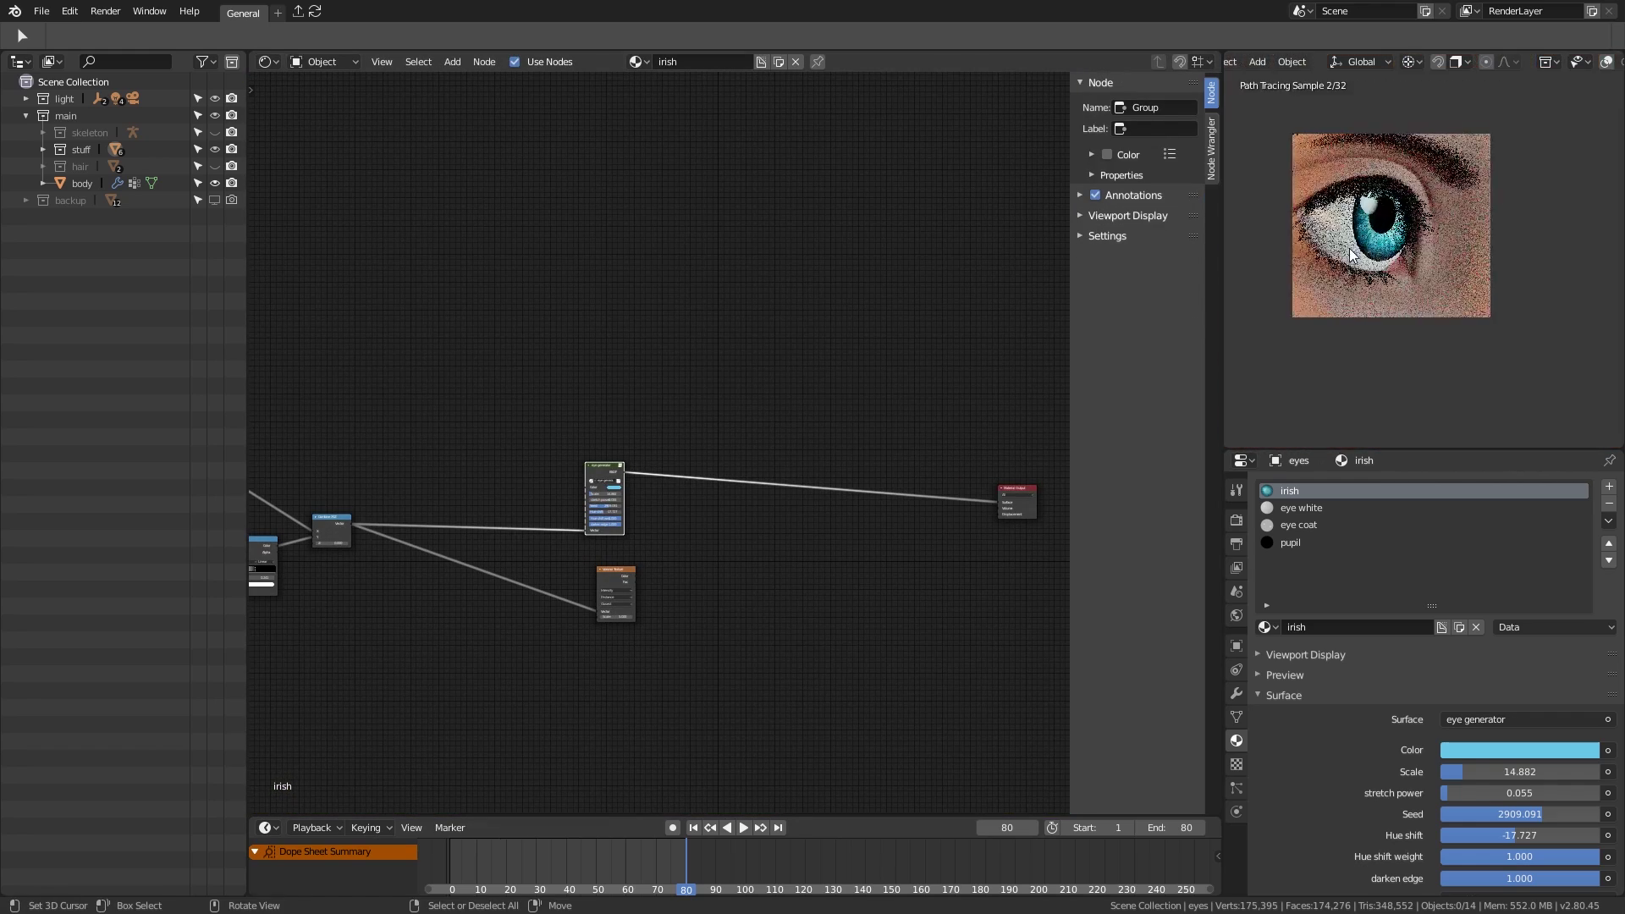
scroll(1342, 327, "down", 3)
scroll(671, 424, "up", 5)
Step: Darken the eye generator's Color to a deep teal and set darken edge to 0.500
left_click(820, 441)
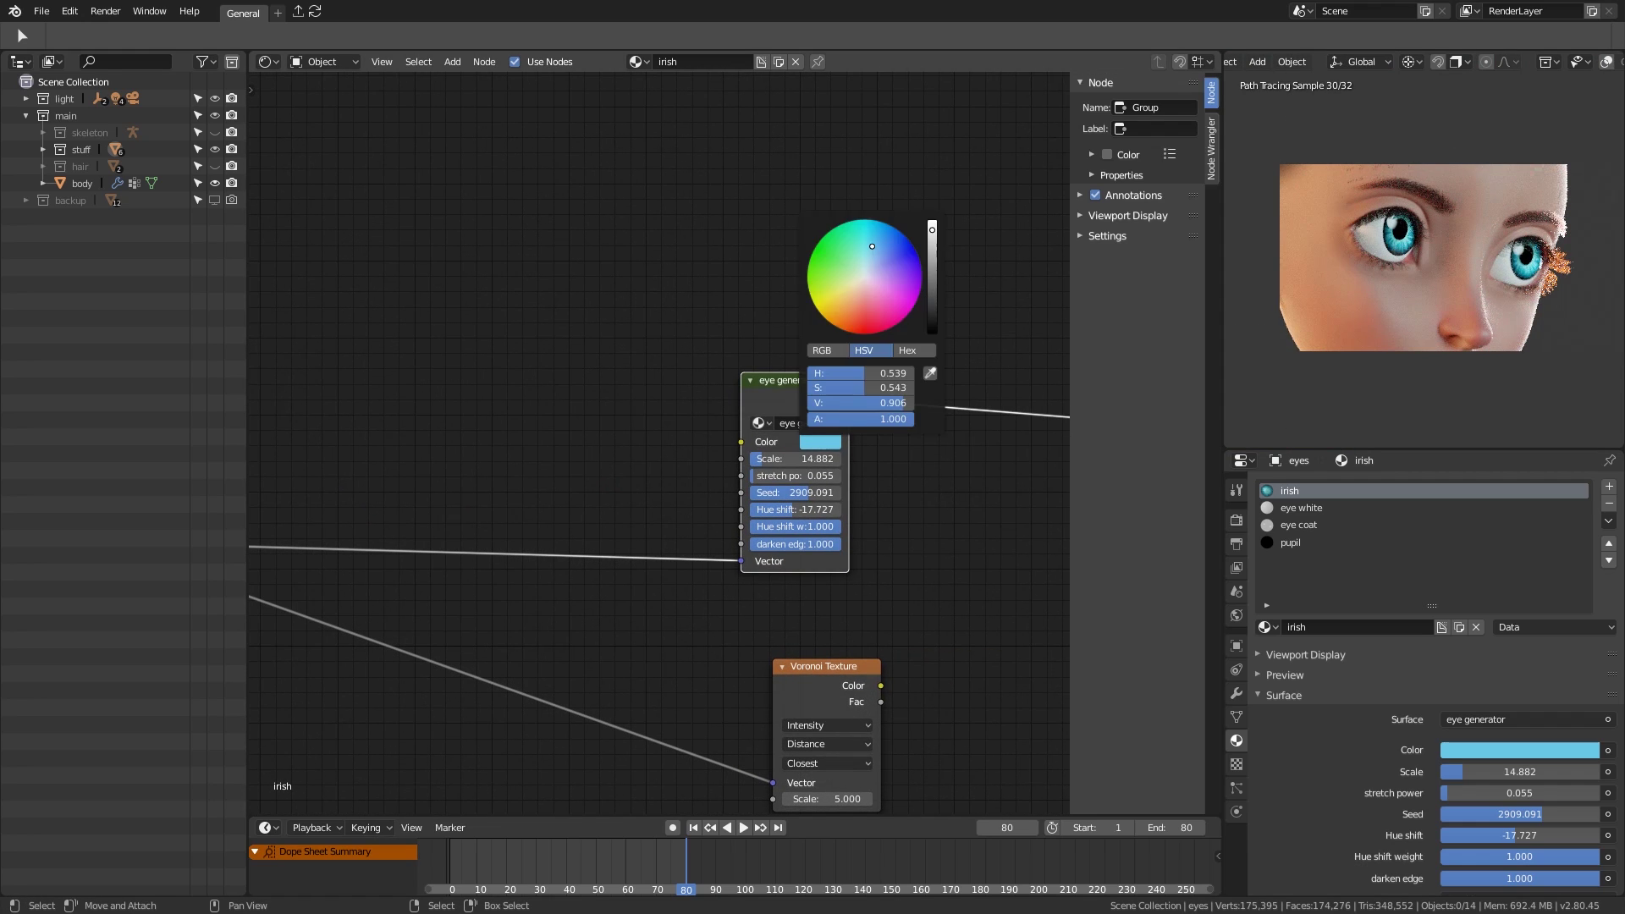
left_click_drag(932, 229, 932, 283)
middle_click_drag(592, 423, 567, 385)
left_click_drag(808, 506, 770, 506)
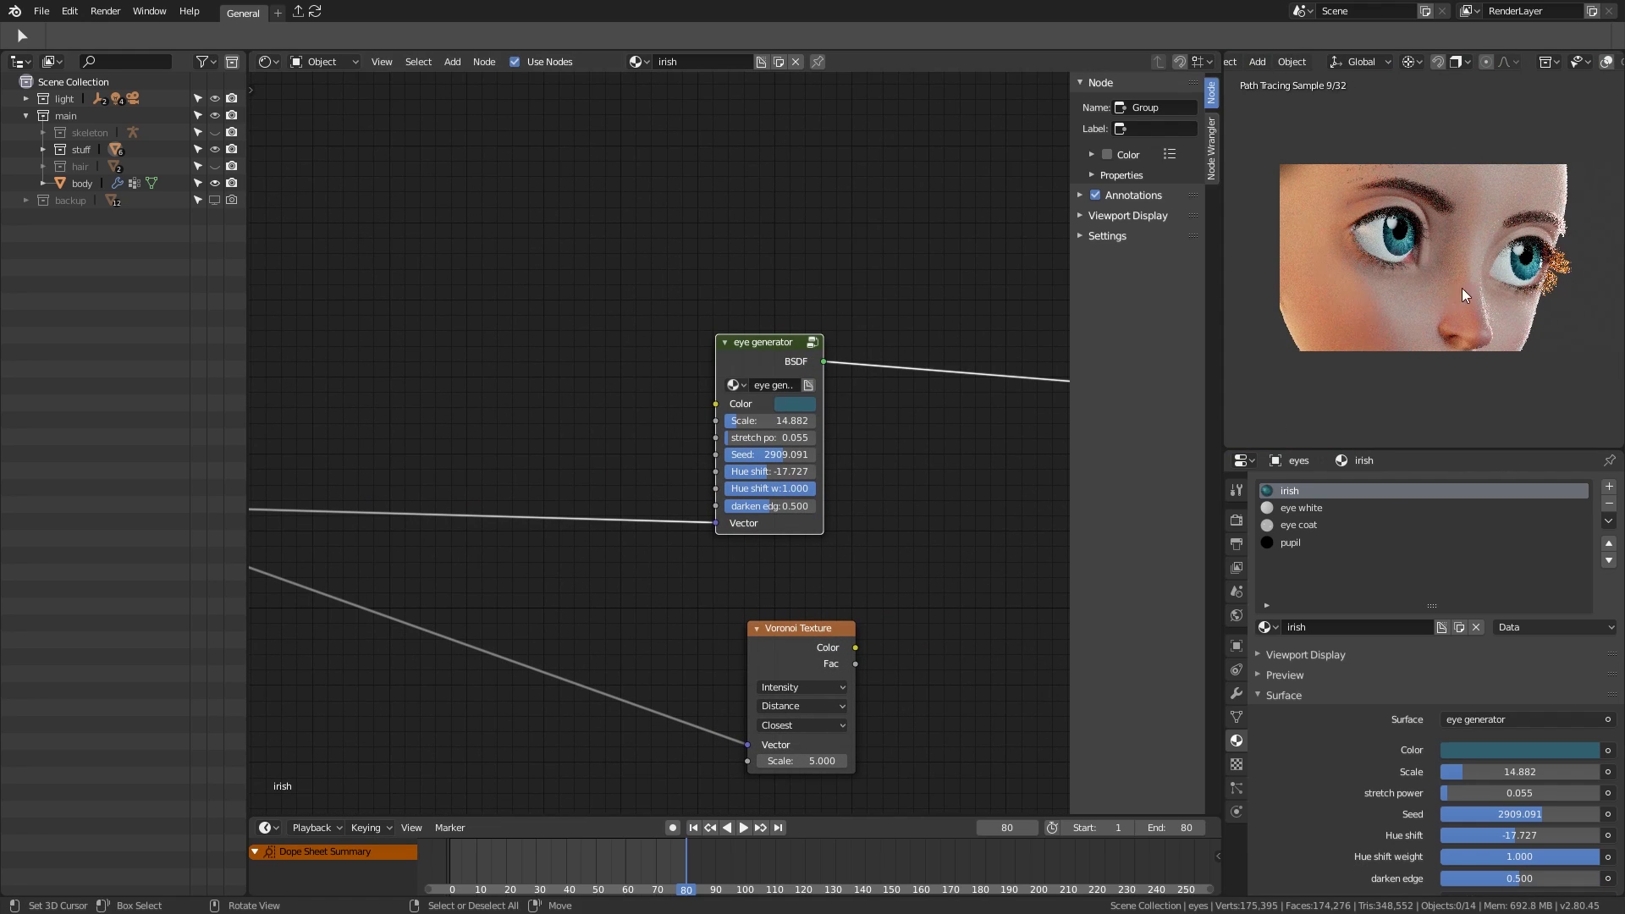
Step: Examine the rendered eyes up close and from farther back for iris detail and color
middle_click_drag(1397, 259, 1408, 239, "ctrl")
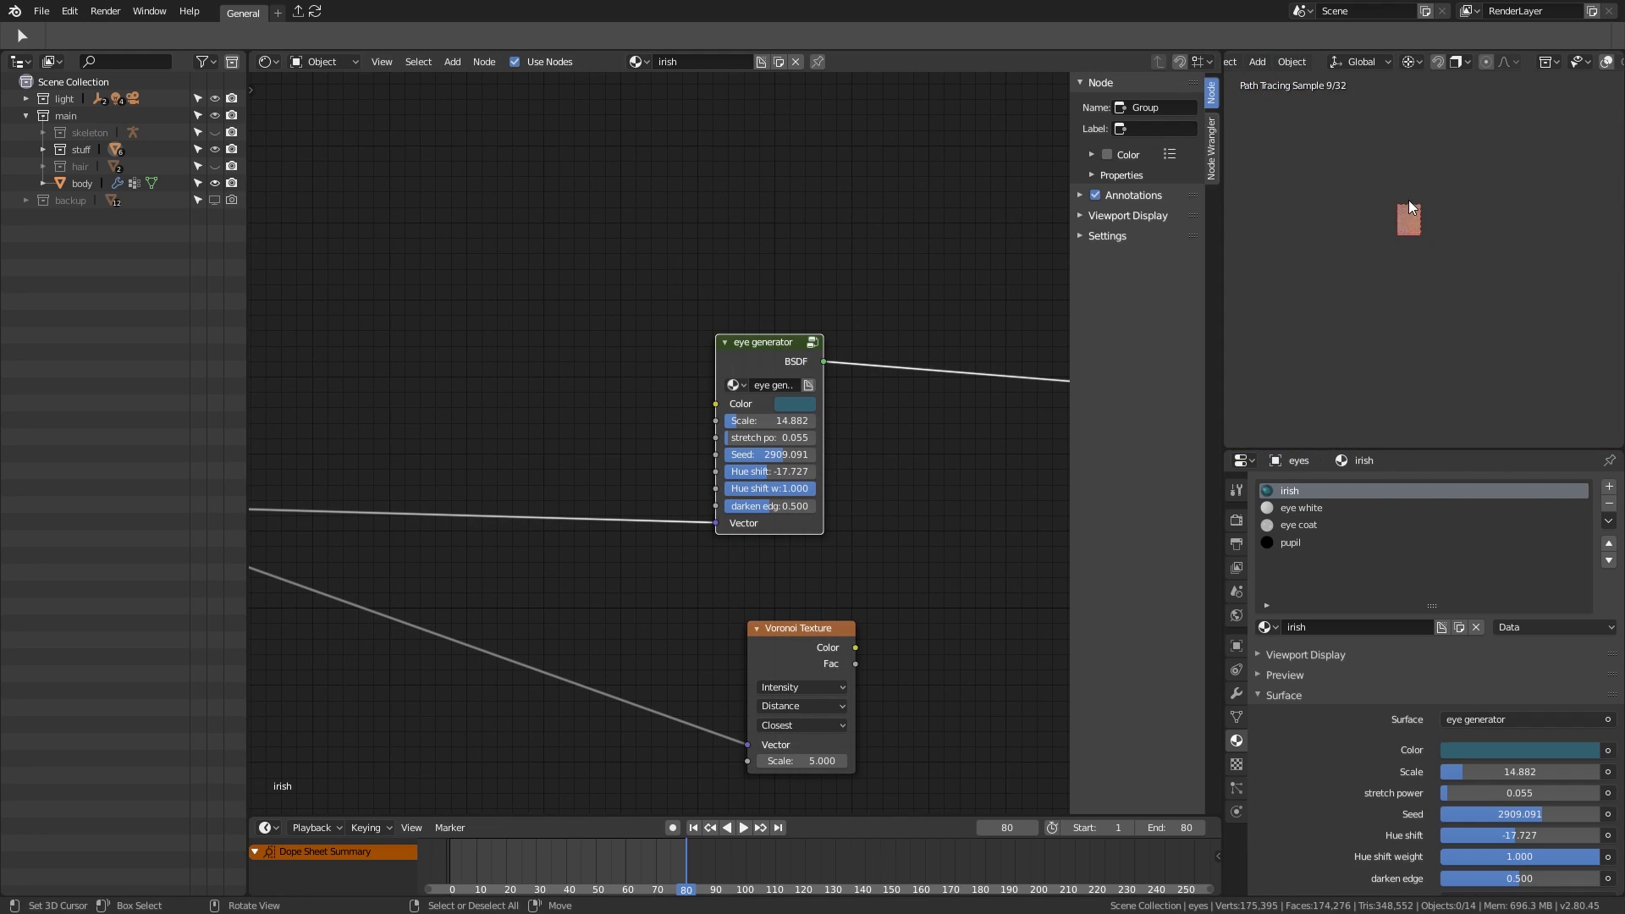
scroll(1398, 237, "up", 5)
left_click(1401, 255)
scroll(1420, 240, "up", 5)
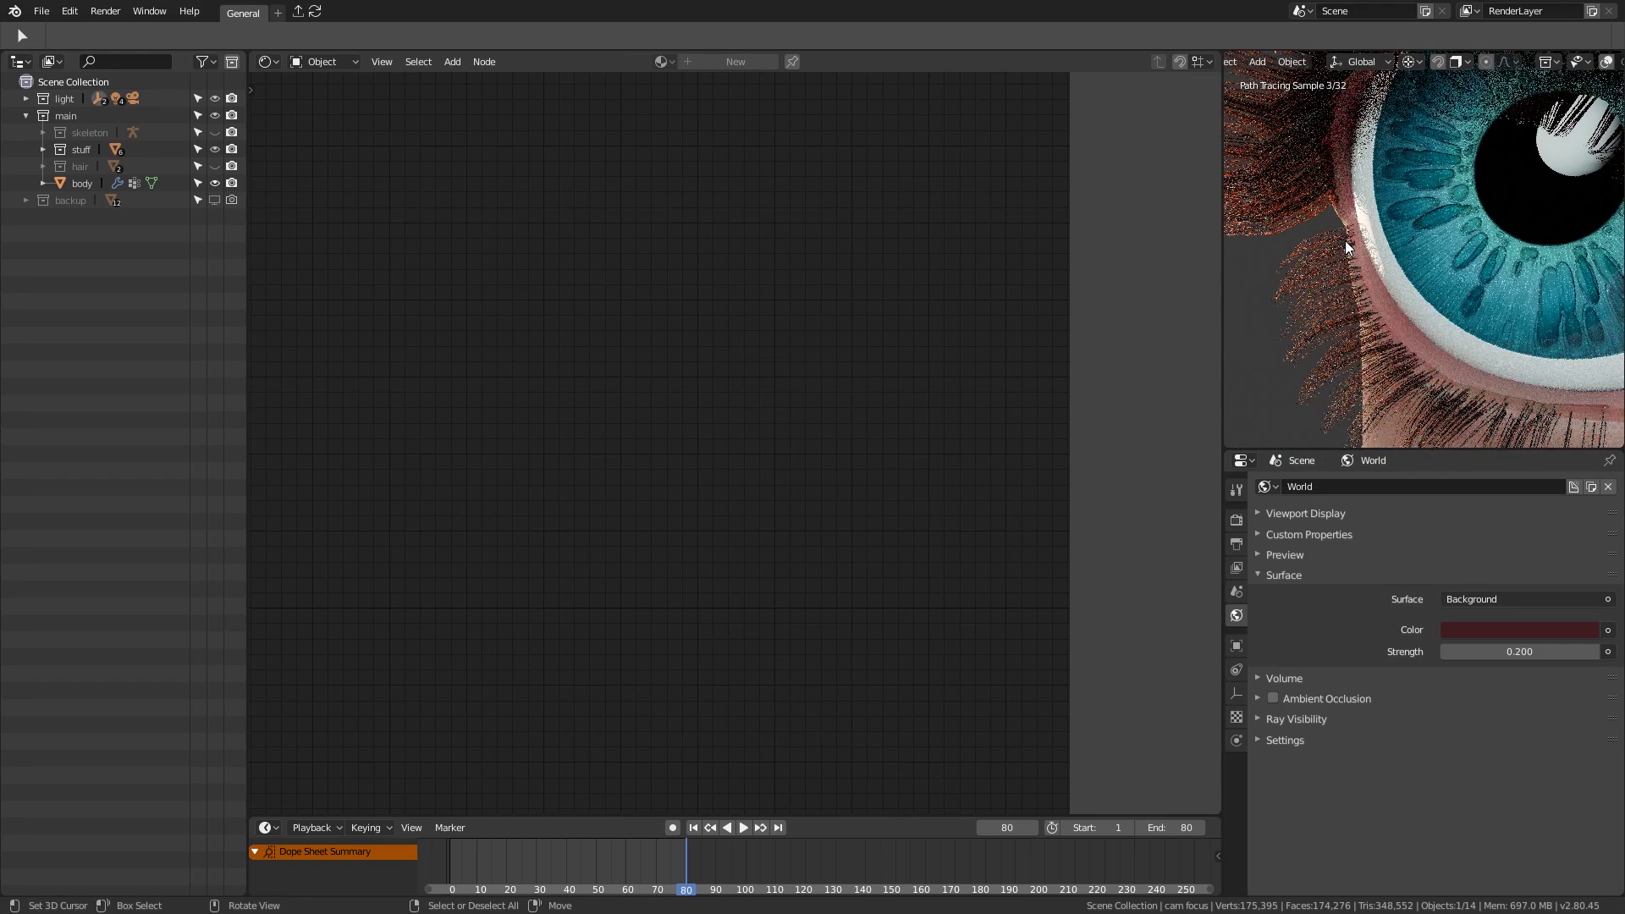
left_click(1425, 256)
key("KP_Divide")
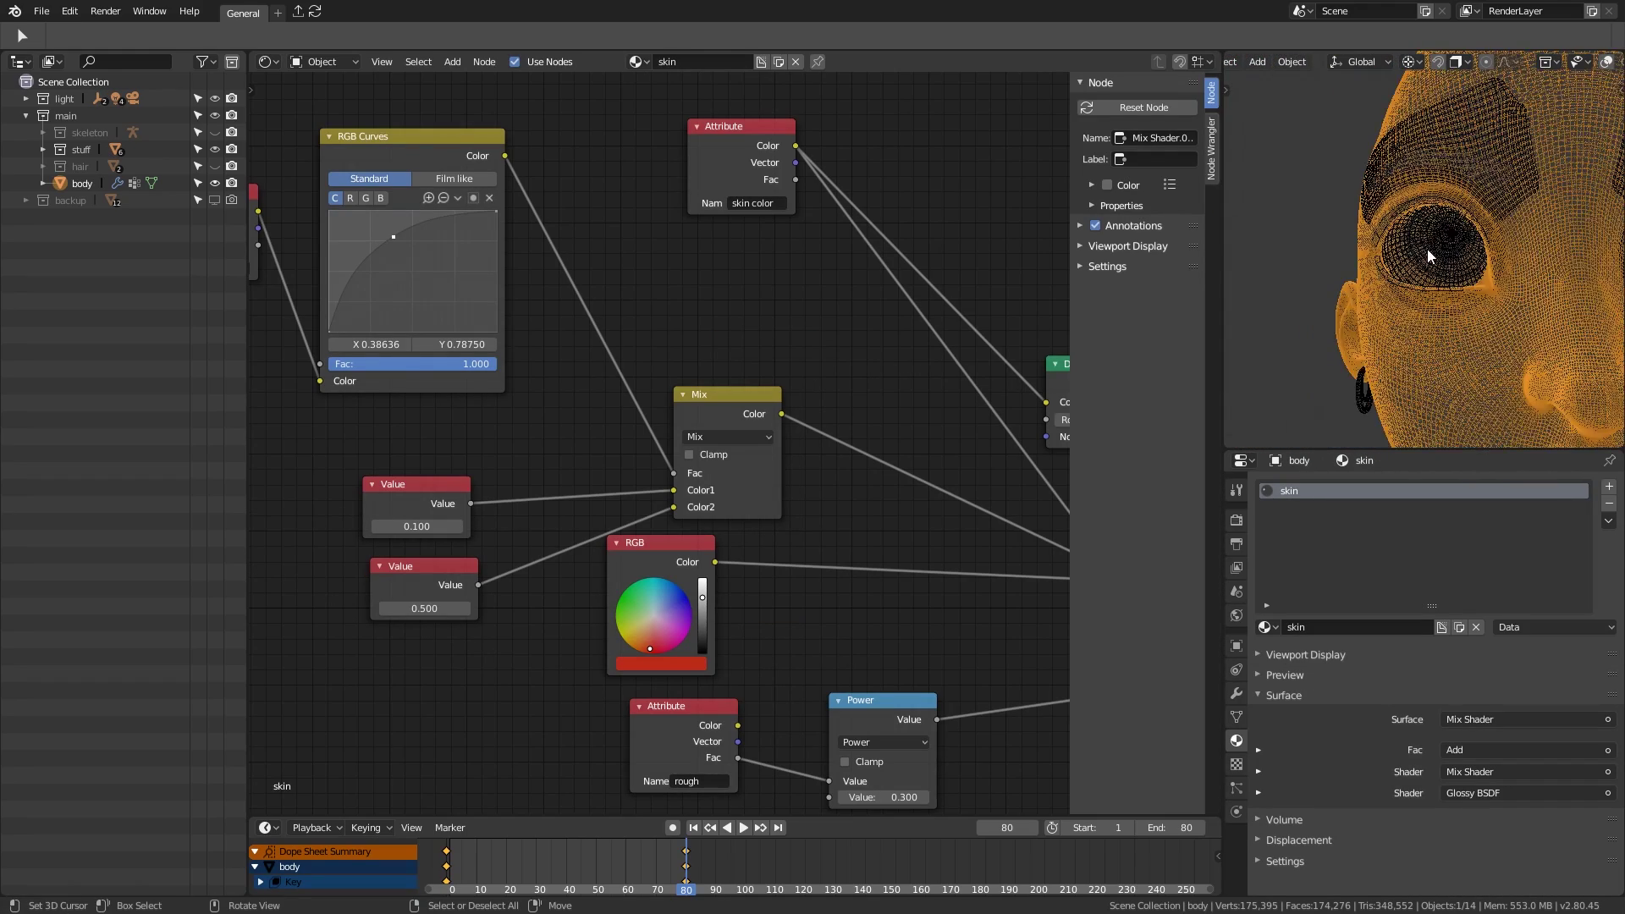
key("KP_Divide")
middle_click_drag(769, 486, 738, 505)
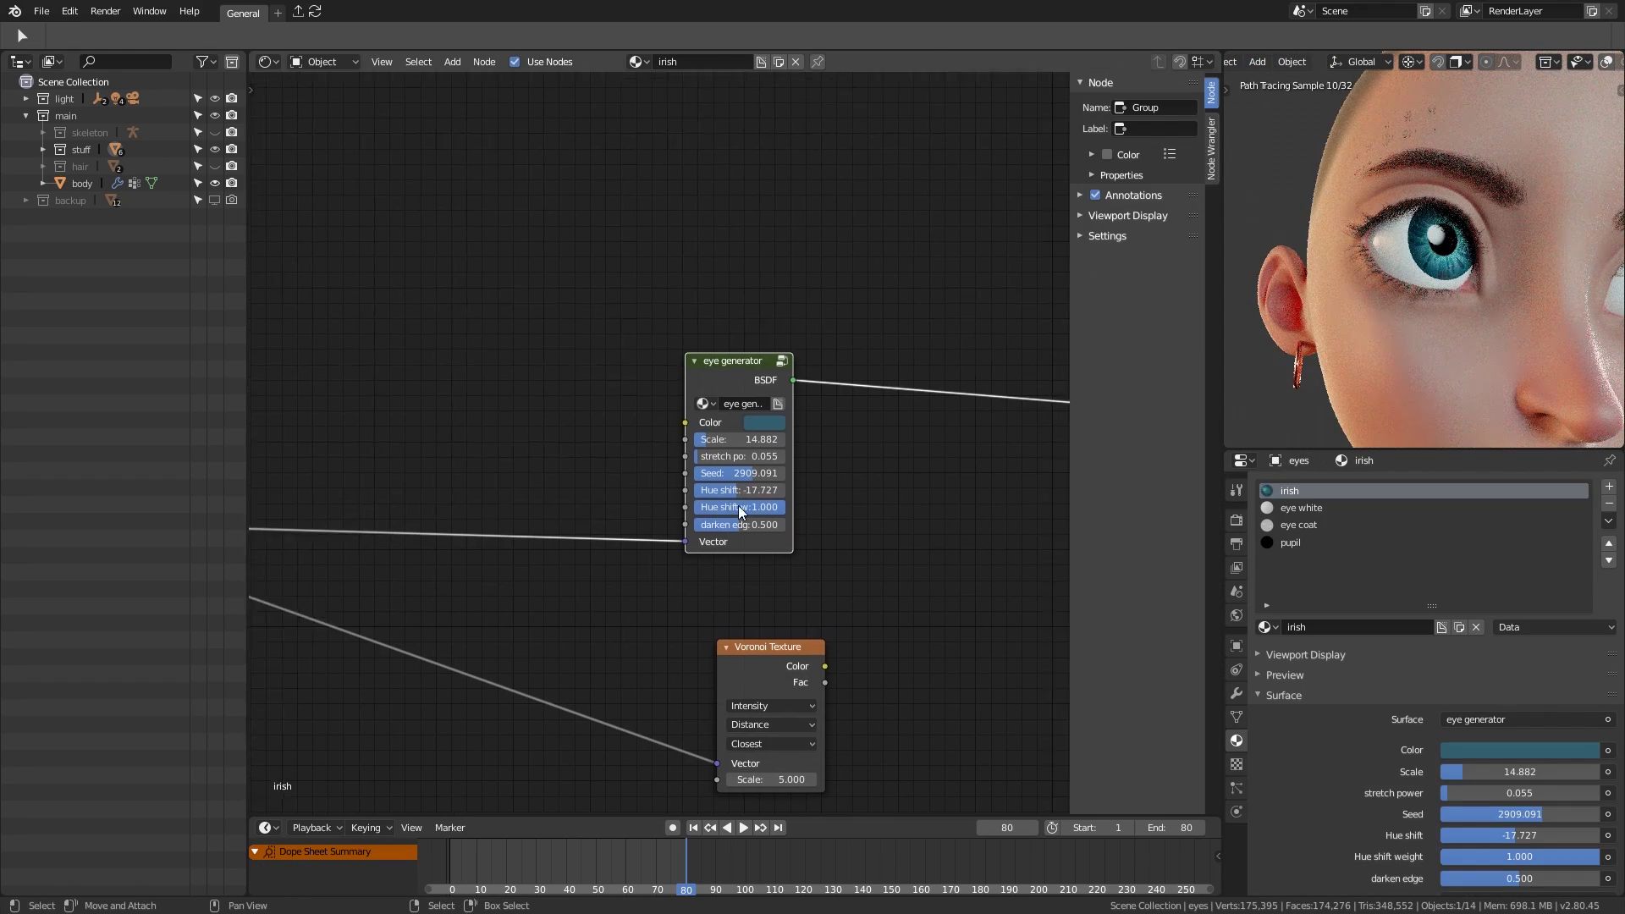
Step: Isolate the eyes in the viewport and try the eye generator with Scale 23.973 and stretch power 0.036
key("KP_Divide")
scroll(784, 475, "up", 1)
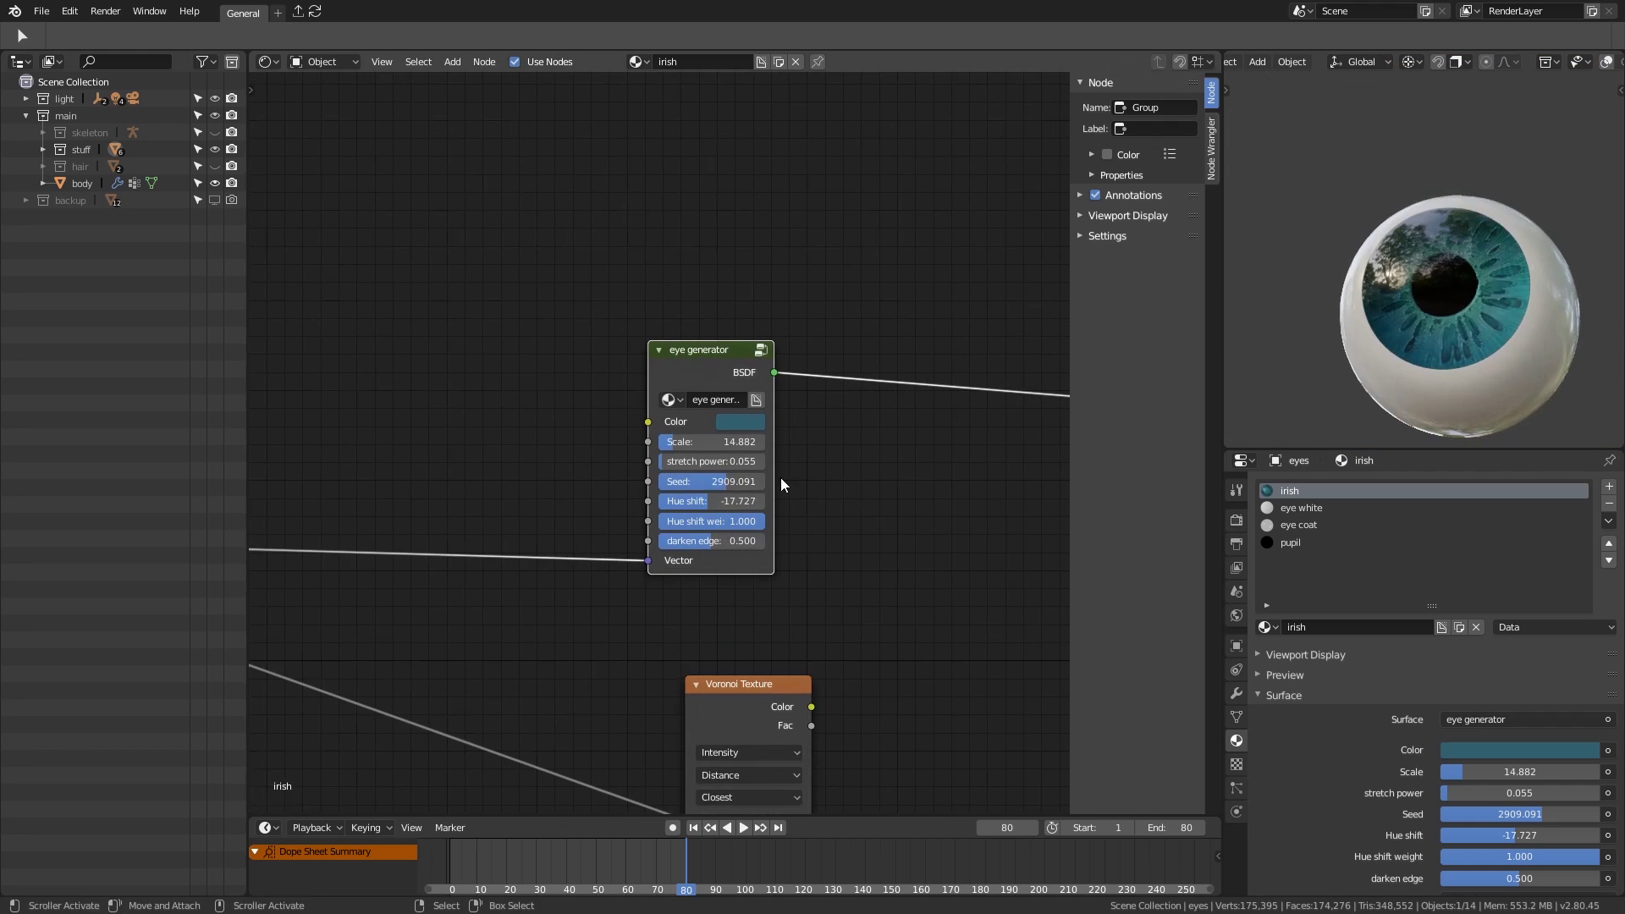
left_click_drag(702, 445, 735, 445)
scroll(1396, 318, "up", 4)
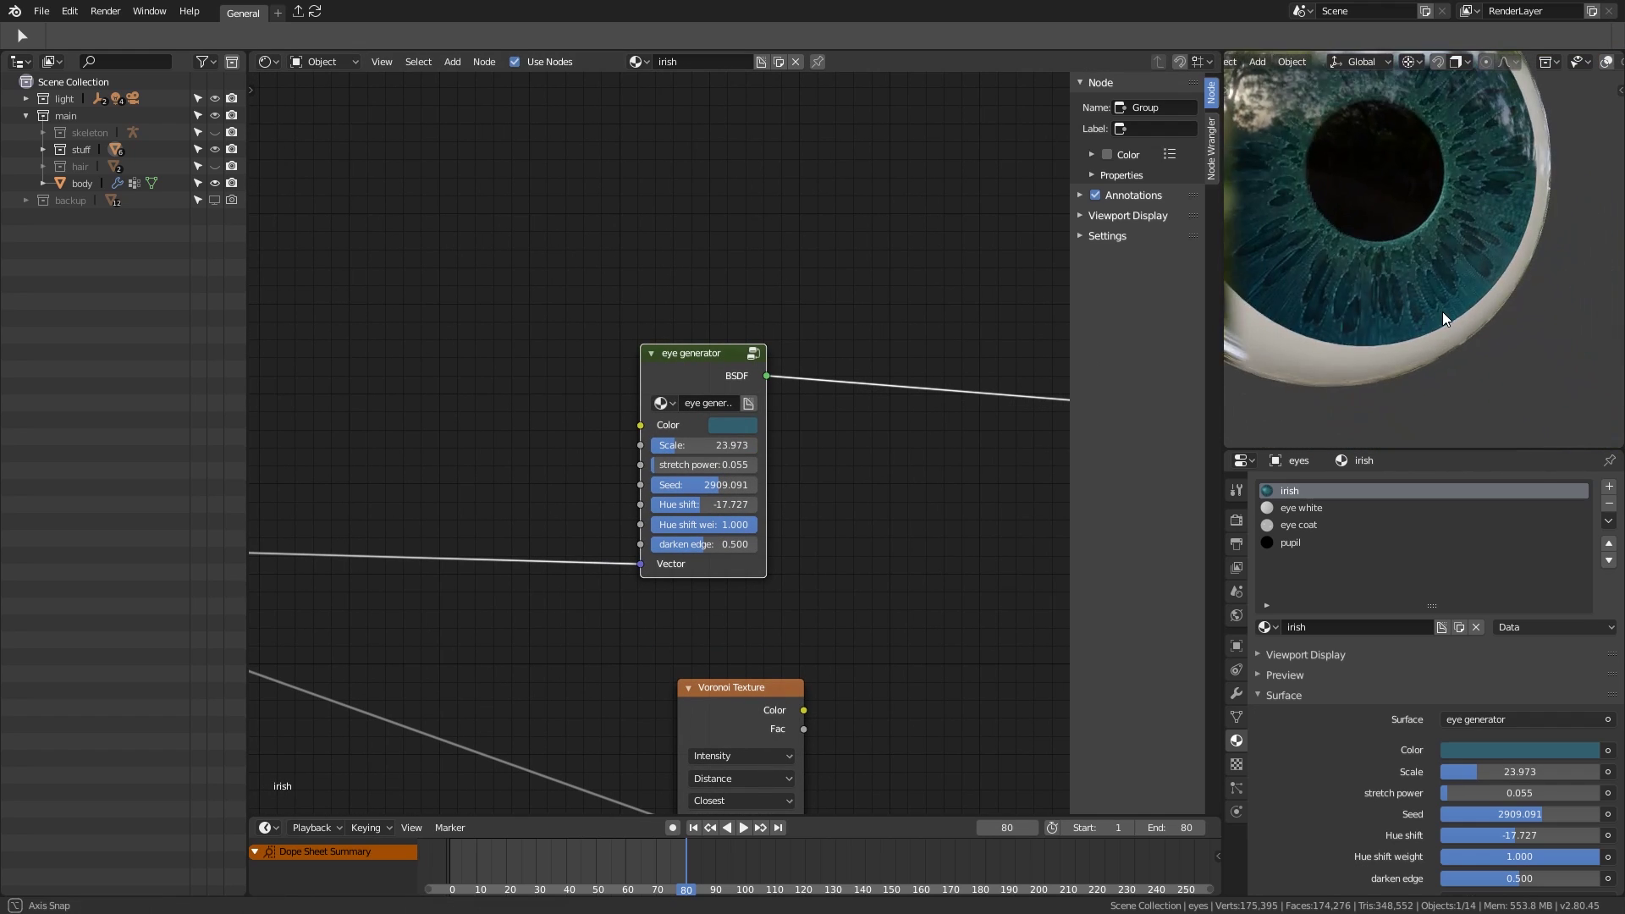
middle_click_drag(753, 487, 758, 506)
scroll(757, 506, "up", 1)
left_click_drag(702, 483, 711, 483)
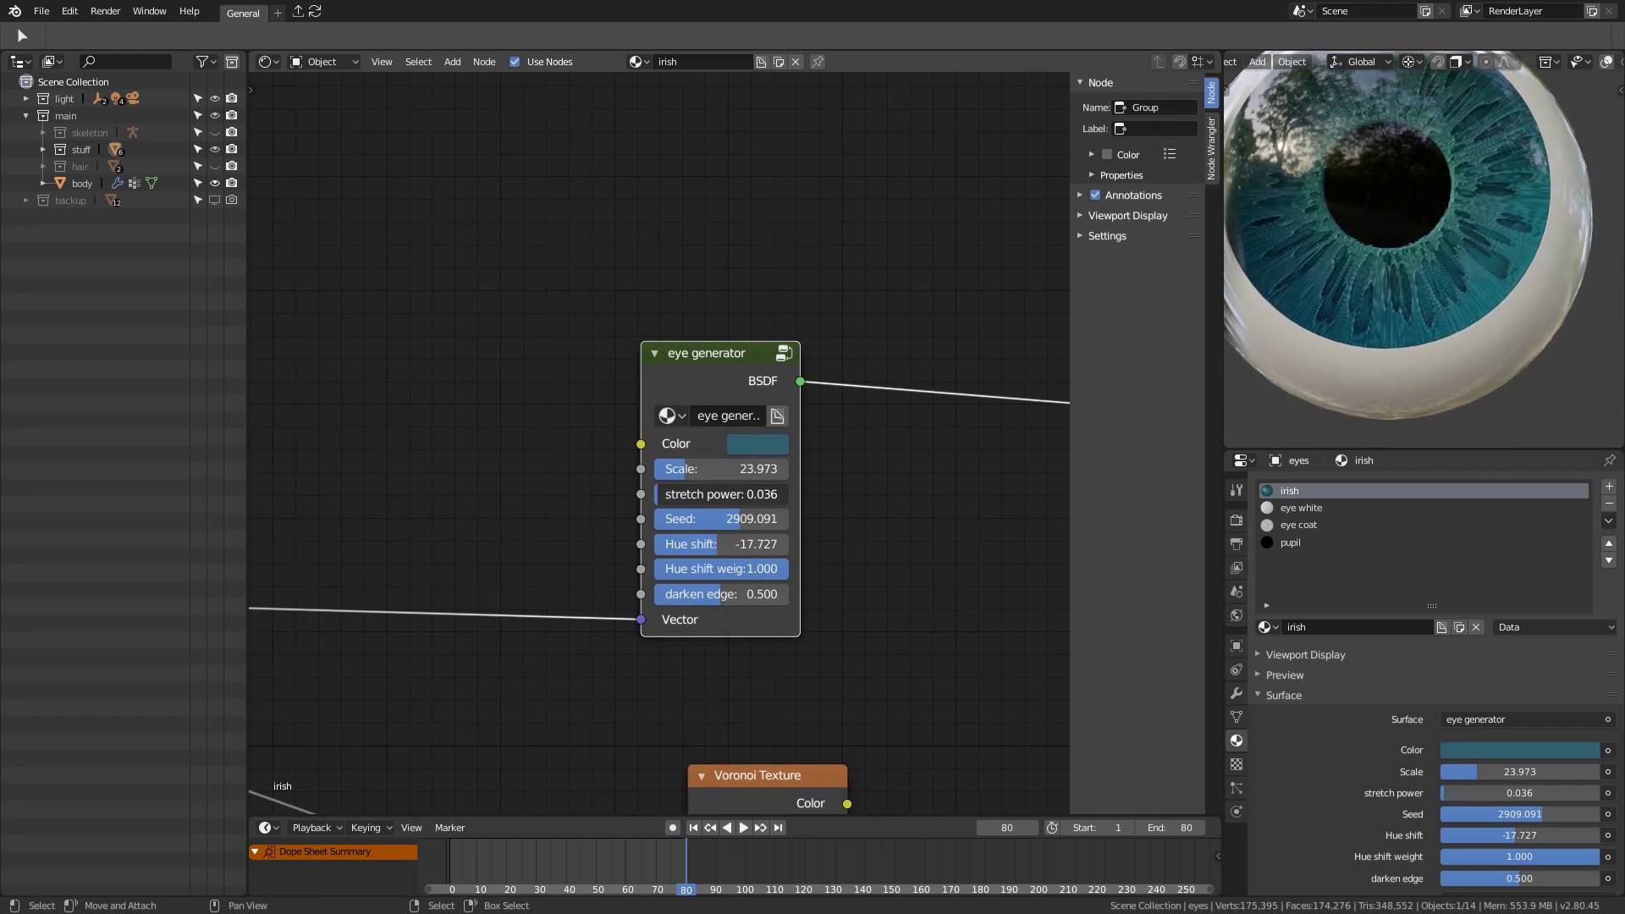
Step: Set the eye generator's Scale to 9.427 and its stretch power to 0.064
scroll(1359, 173, "down", 1)
scroll(1359, 180, "down", 1)
middle_click_drag(918, 515, 917, 521)
left_click_drag(702, 475, 690, 475)
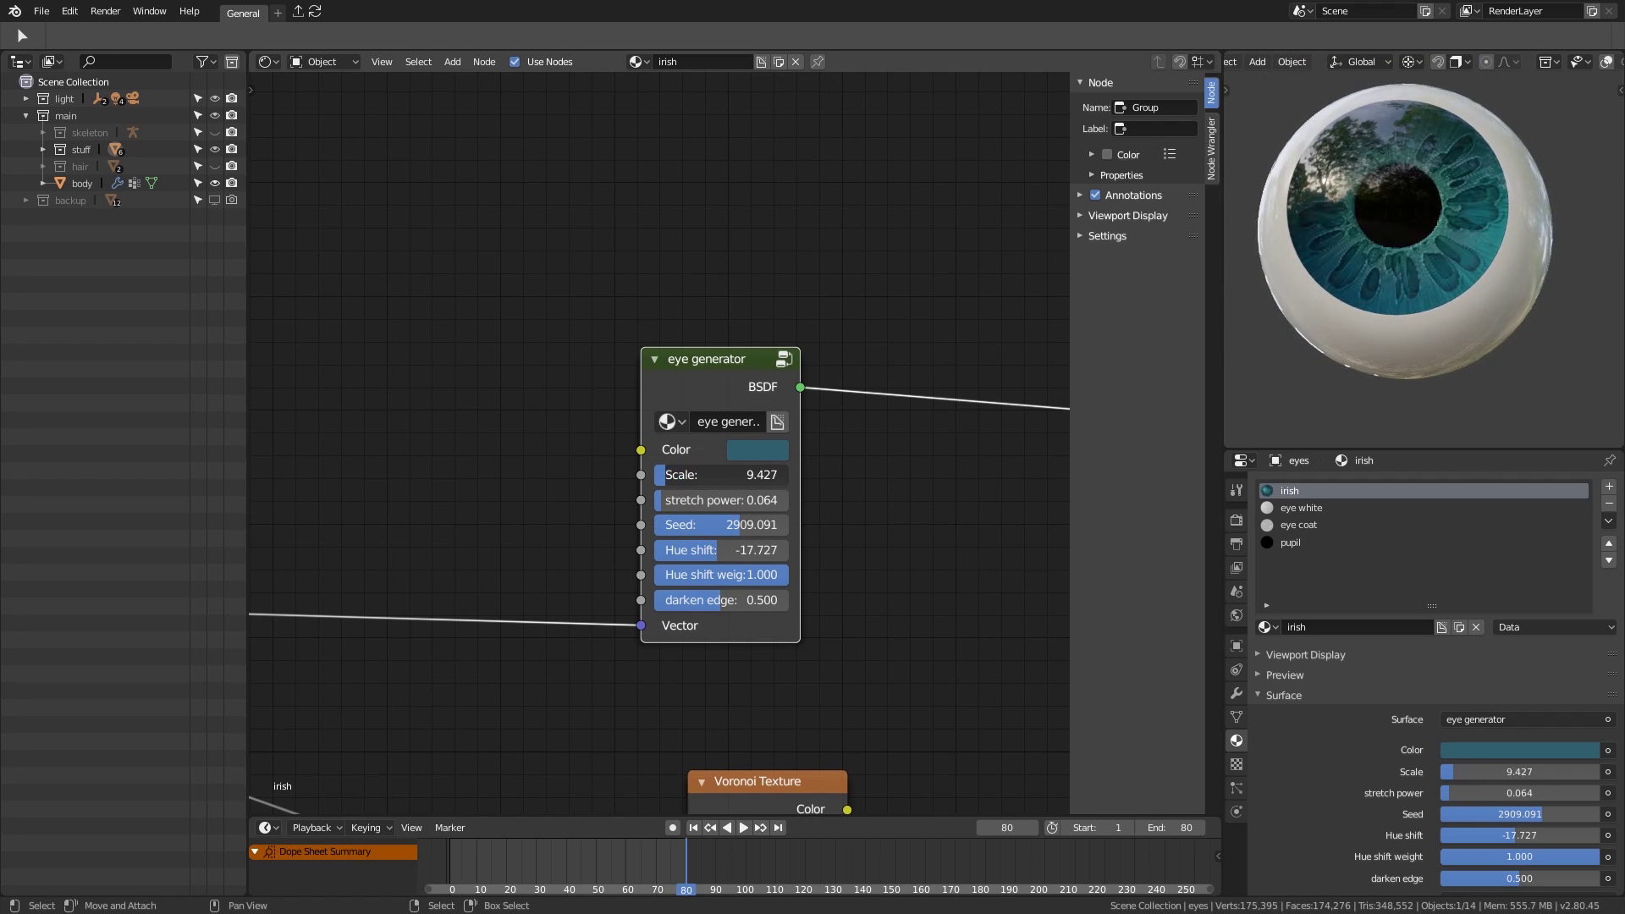
scroll(1408, 246, "up", 1)
middle_click_drag(808, 619, 811, 663)
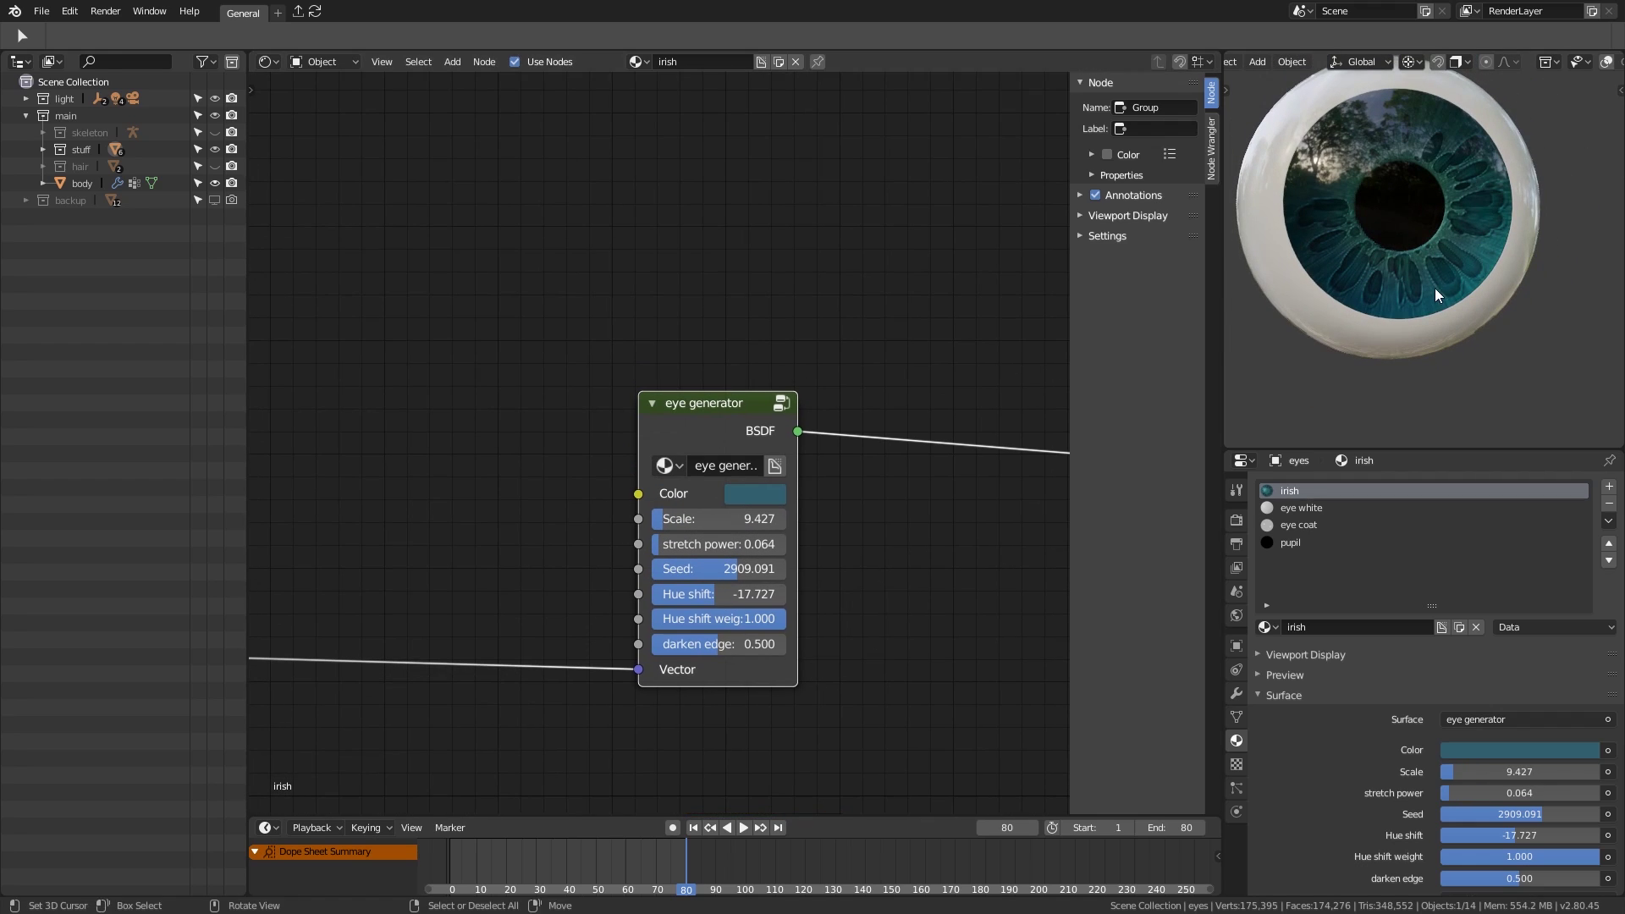
Step: In the eye coat material, add Gradient Texture and Texture Coordinate nodes and link UV to the gradient's Vector
left_click(1298, 525)
scroll(662, 549, "down", 4)
left_click_drag(699, 435, 652, 289)
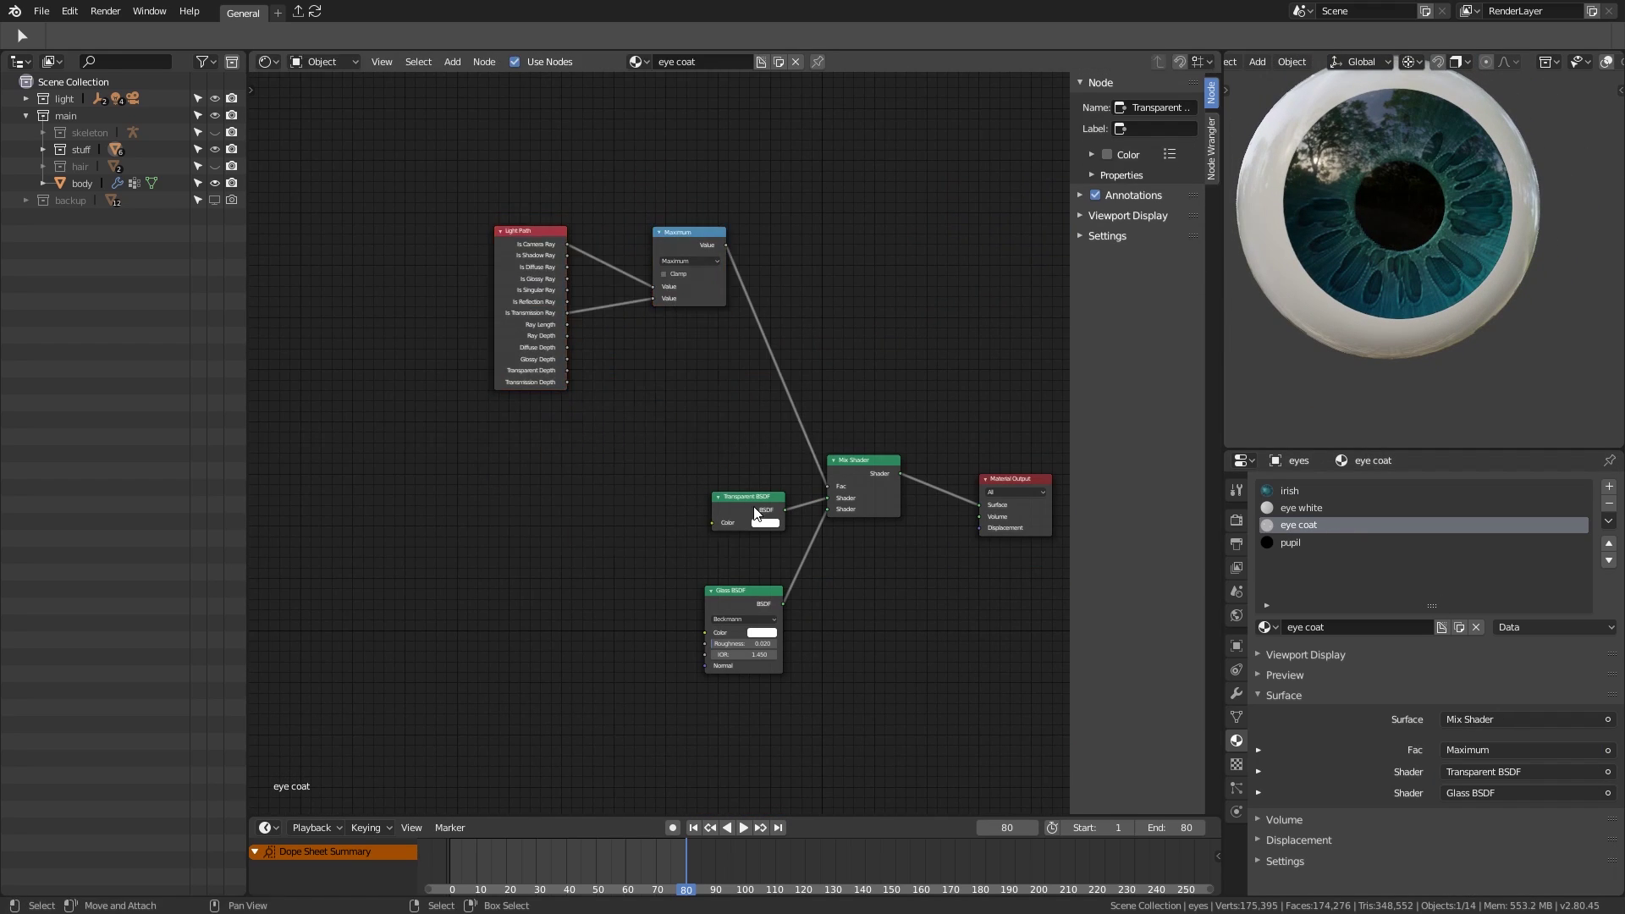
scroll(755, 514, "up", 2)
key("shift+a")
left_click(672, 478)
left_click(795, 504)
key("shift+a")
left_click(660, 745)
left_click(568, 533)
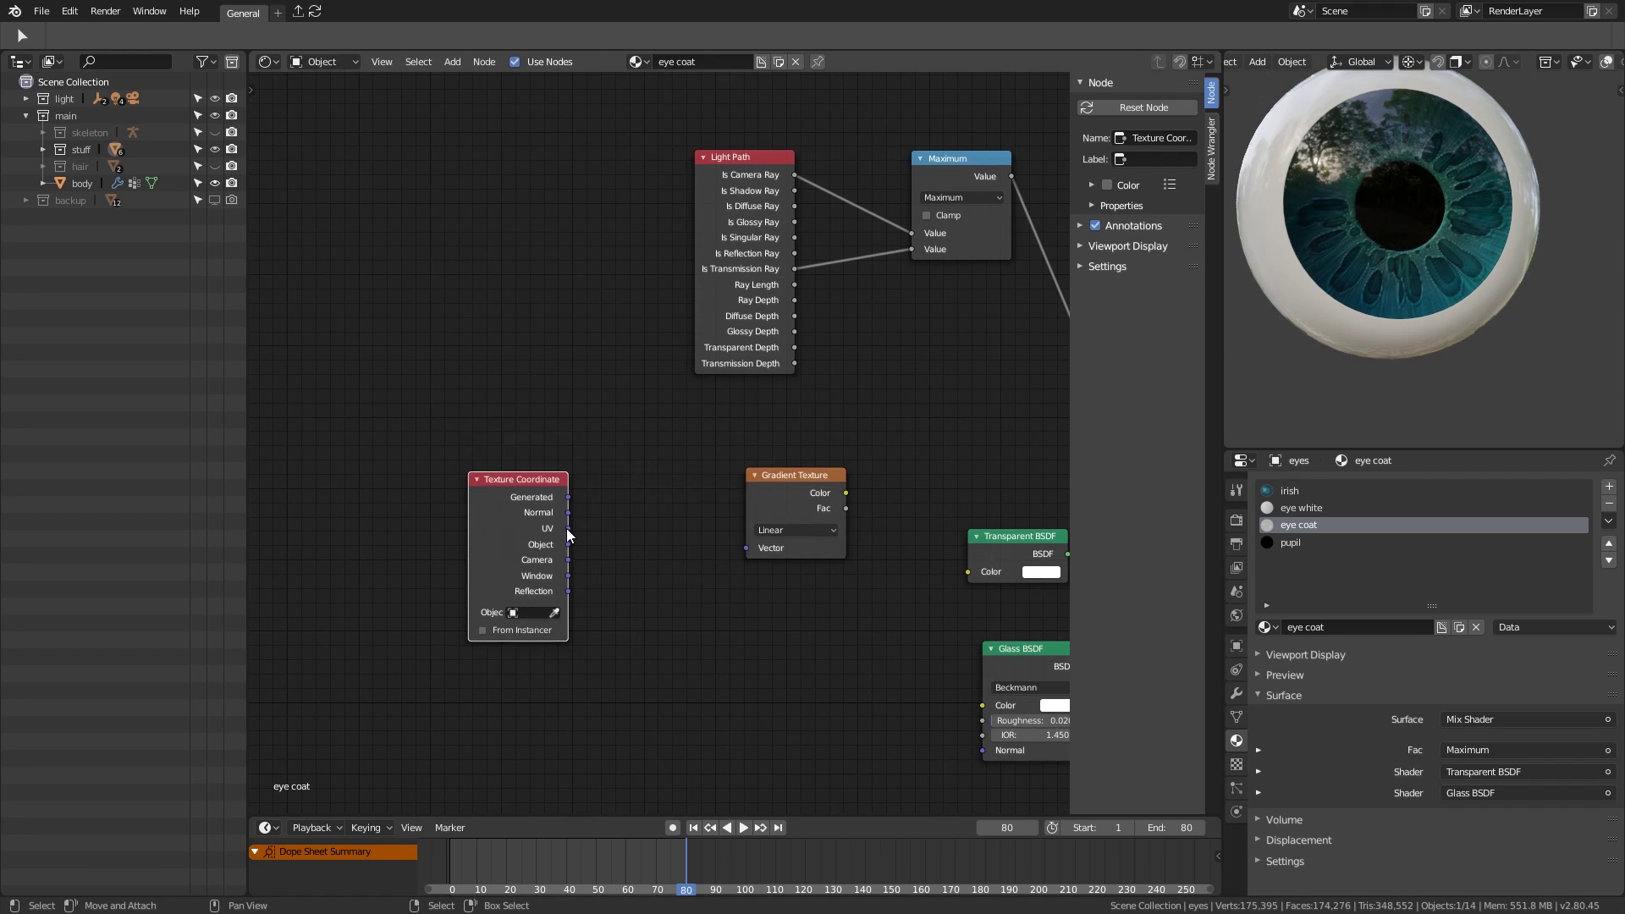
left_click_drag(725, 550, 745, 547)
Step: Make the gradient Spherical and insert a Mapping node before it with X and Y location set to -0.5 m
key("shift+a")
left_click(508, 709)
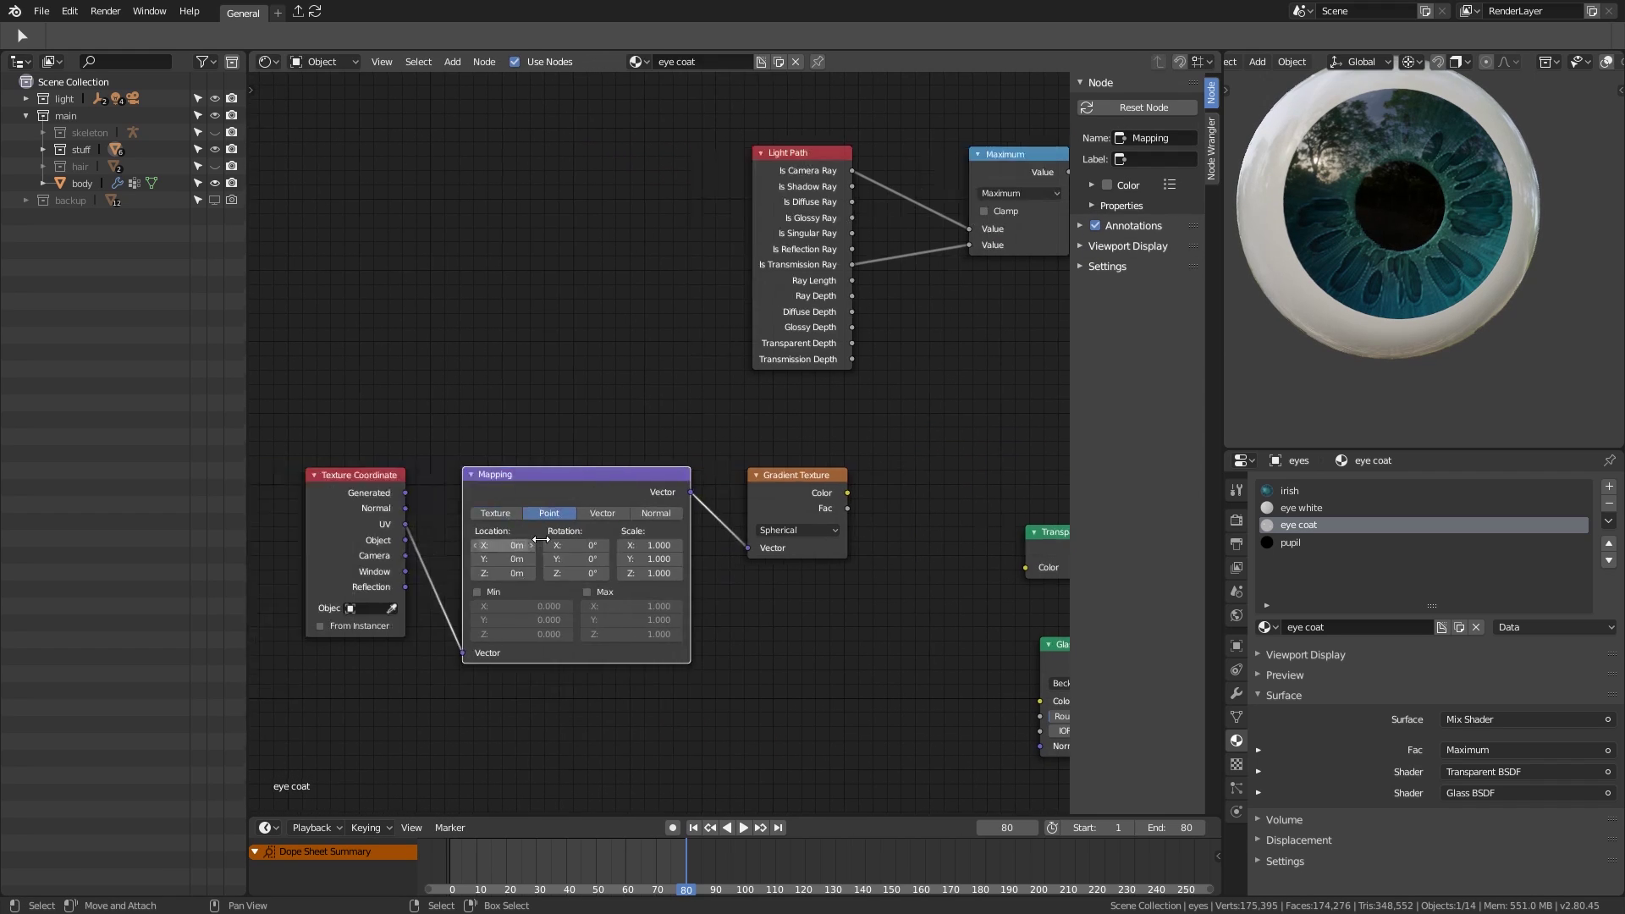
left_click(646, 574)
scroll(646, 574, "down", 1)
scroll(647, 573, "up", 2)
left_click_drag(609, 545, 609, 562)
type("-.5")
key("Return")
Step: Preview the gradient on the eyes and add a ColorRamp after it, with the white stop at 0.727 close behind the black stop
middle_click_drag(1016, 508, 879, 496)
left_click(878, 496, "ctrl+shift")
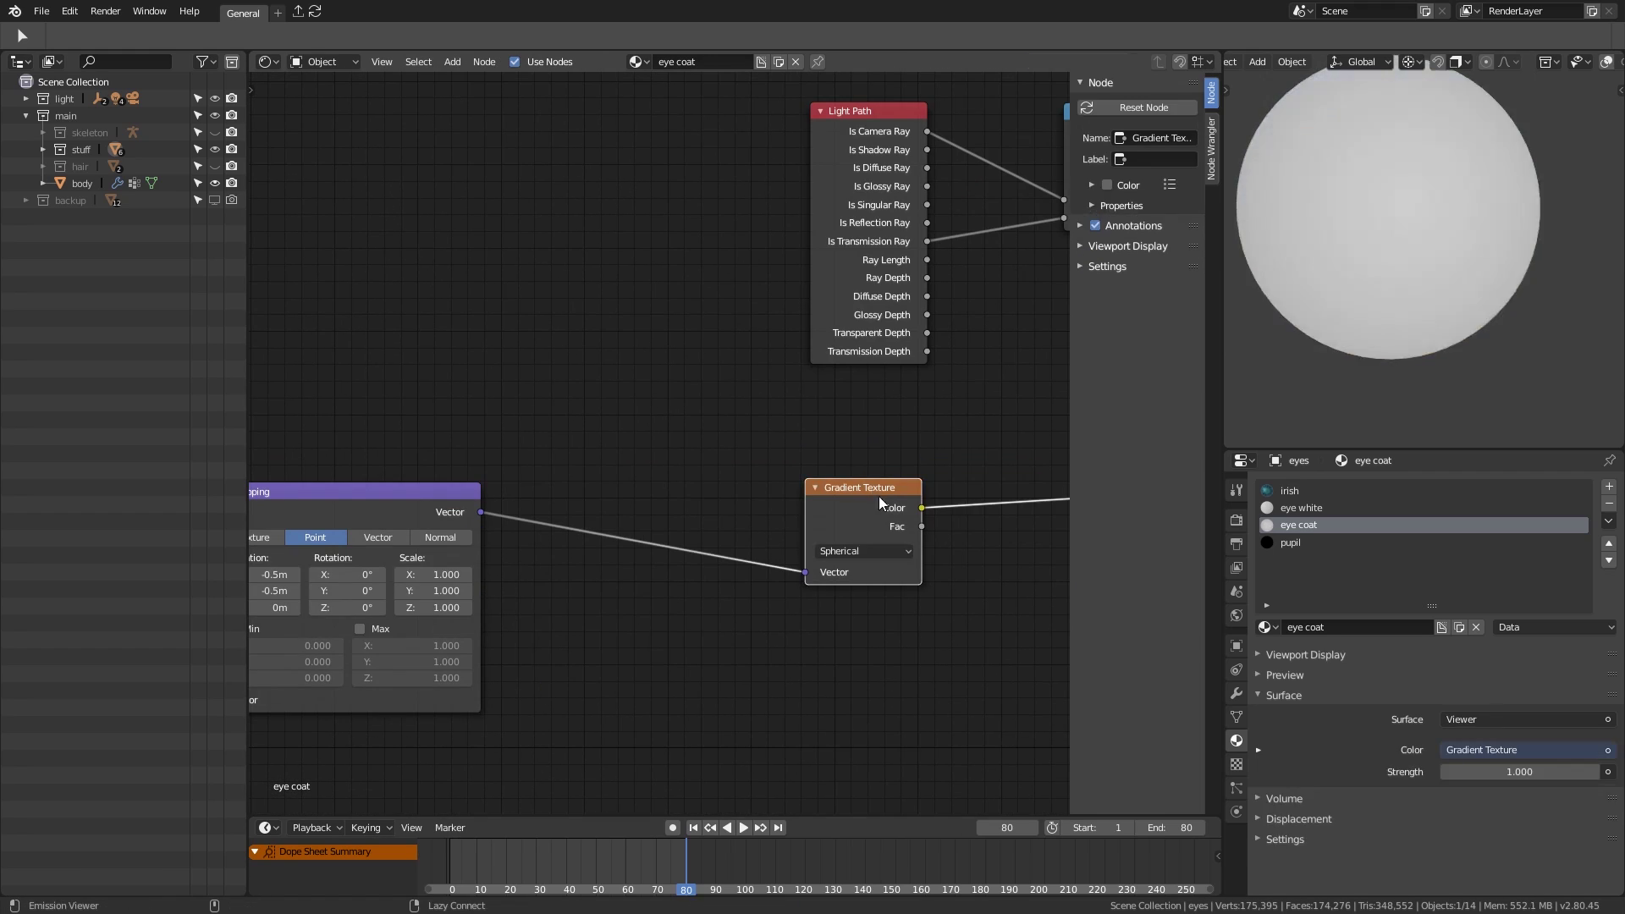
scroll(1352, 351, "down", 2)
key("shift+a")
left_click(1024, 554)
left_click(916, 559)
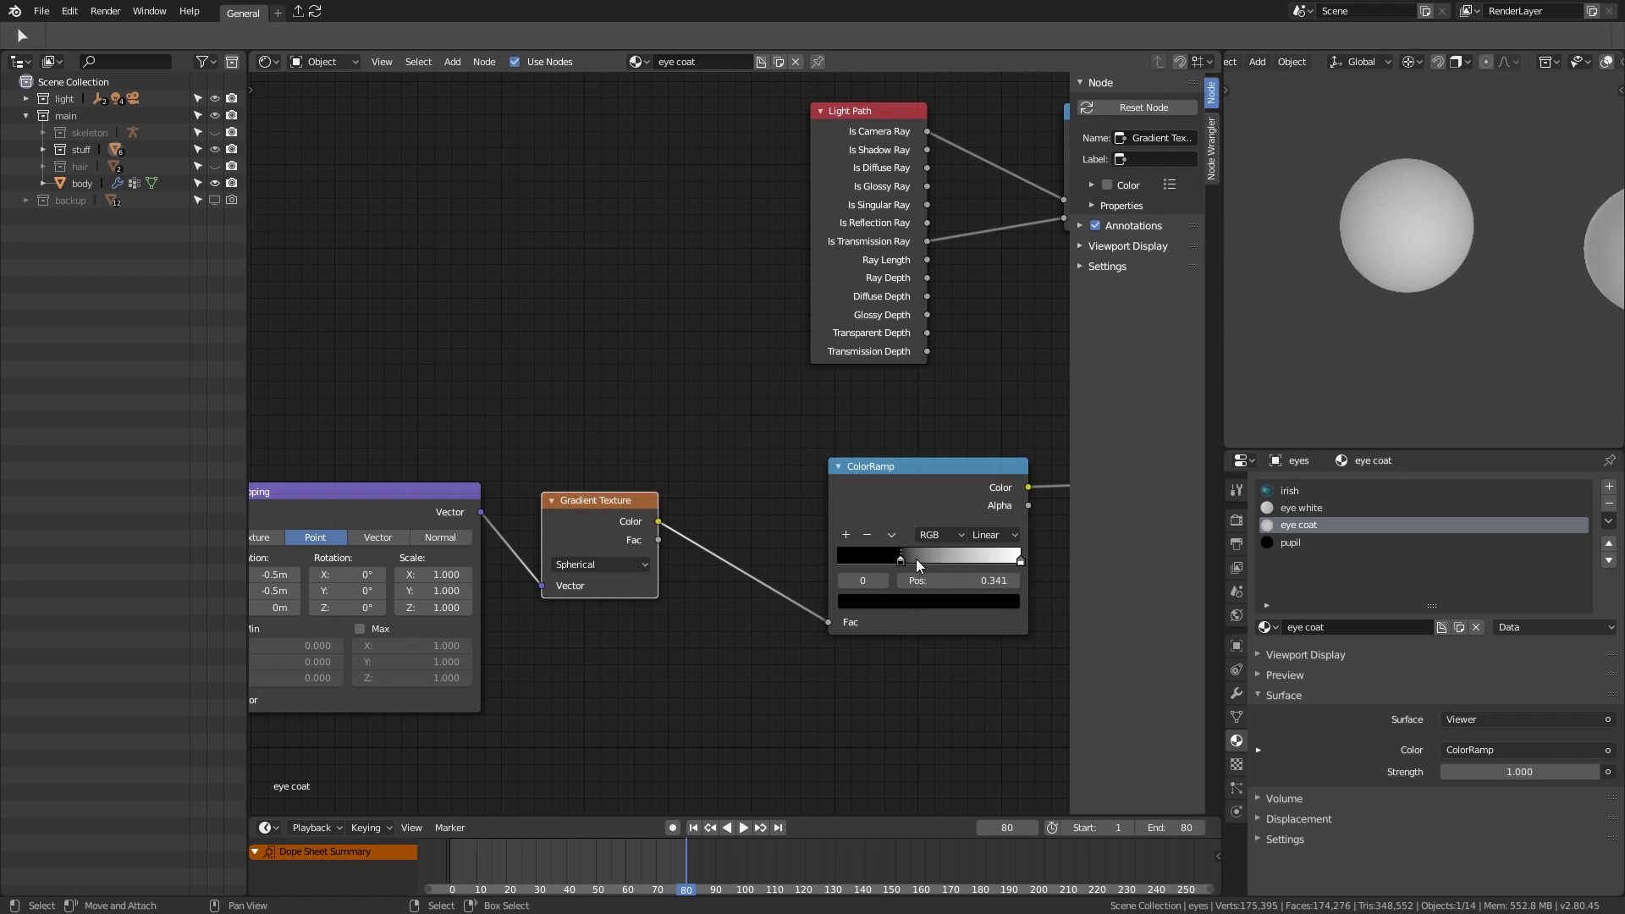
scroll(893, 345, "down", 2)
Step: Try a duplicate of the Maximum node set to Multiply for the Mix Shader factor, and undo it
left_click(542, 213)
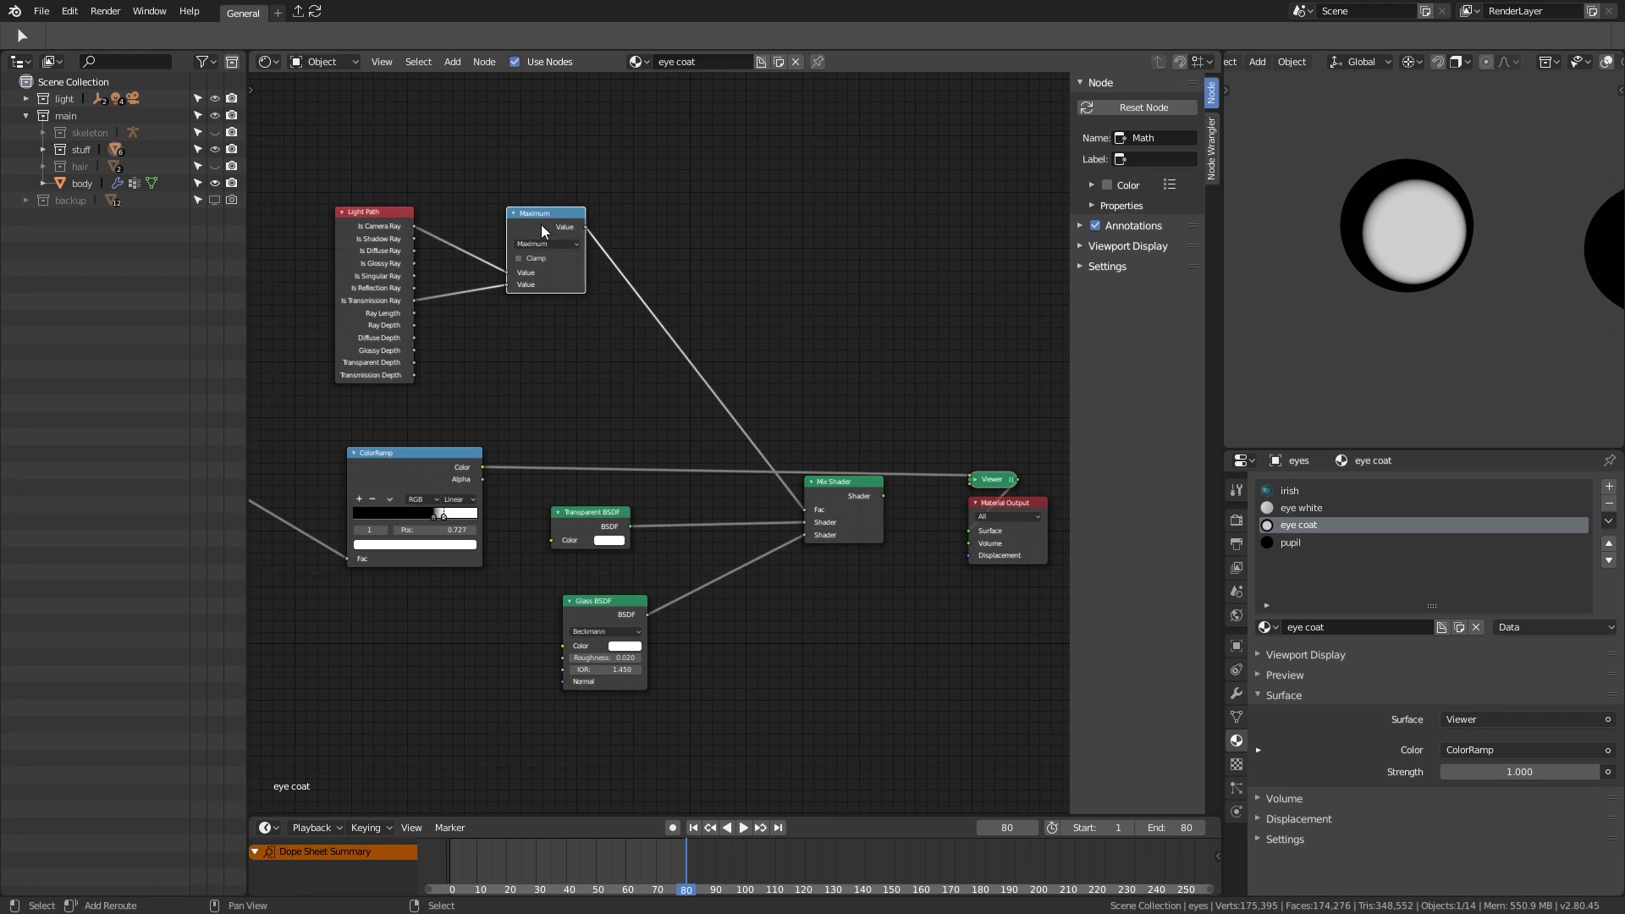
key("shift+d")
left_click(677, 334)
left_click(677, 350)
left_click(680, 391)
key("ctrl+z")
key("ctrl+z")
key("ctrl+z")
key("ctrl+z")
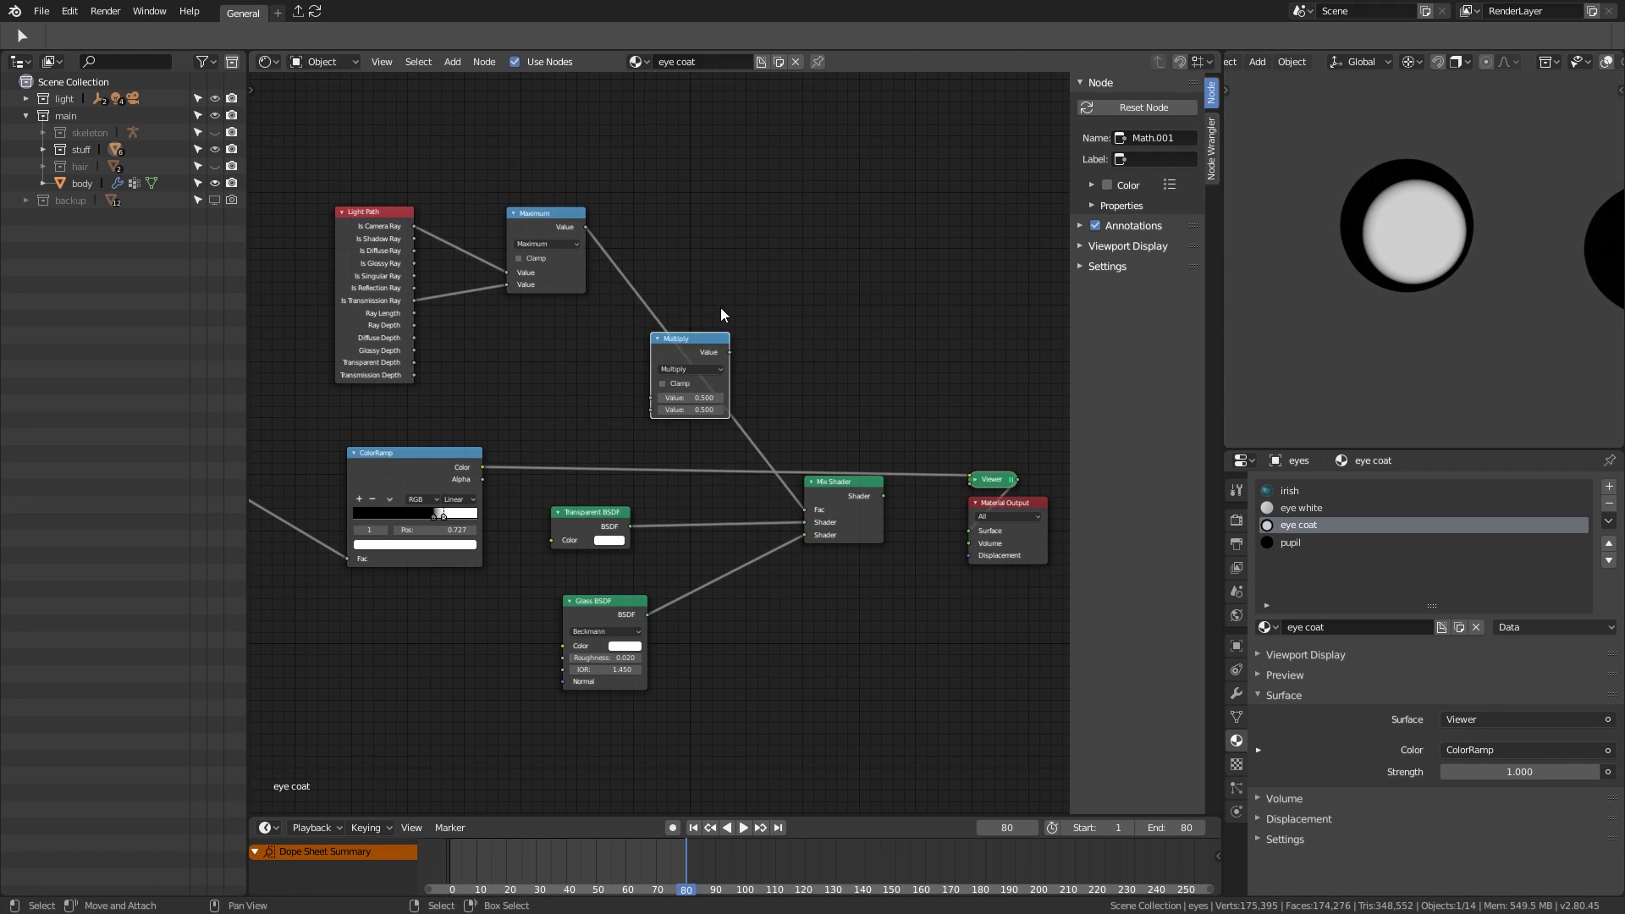
Step: Add a second Mix Shader between the existing Mix Shader and the Material Output
left_click_drag(747, 480, 719, 288)
key("shift+a")
left_click(1040, 364)
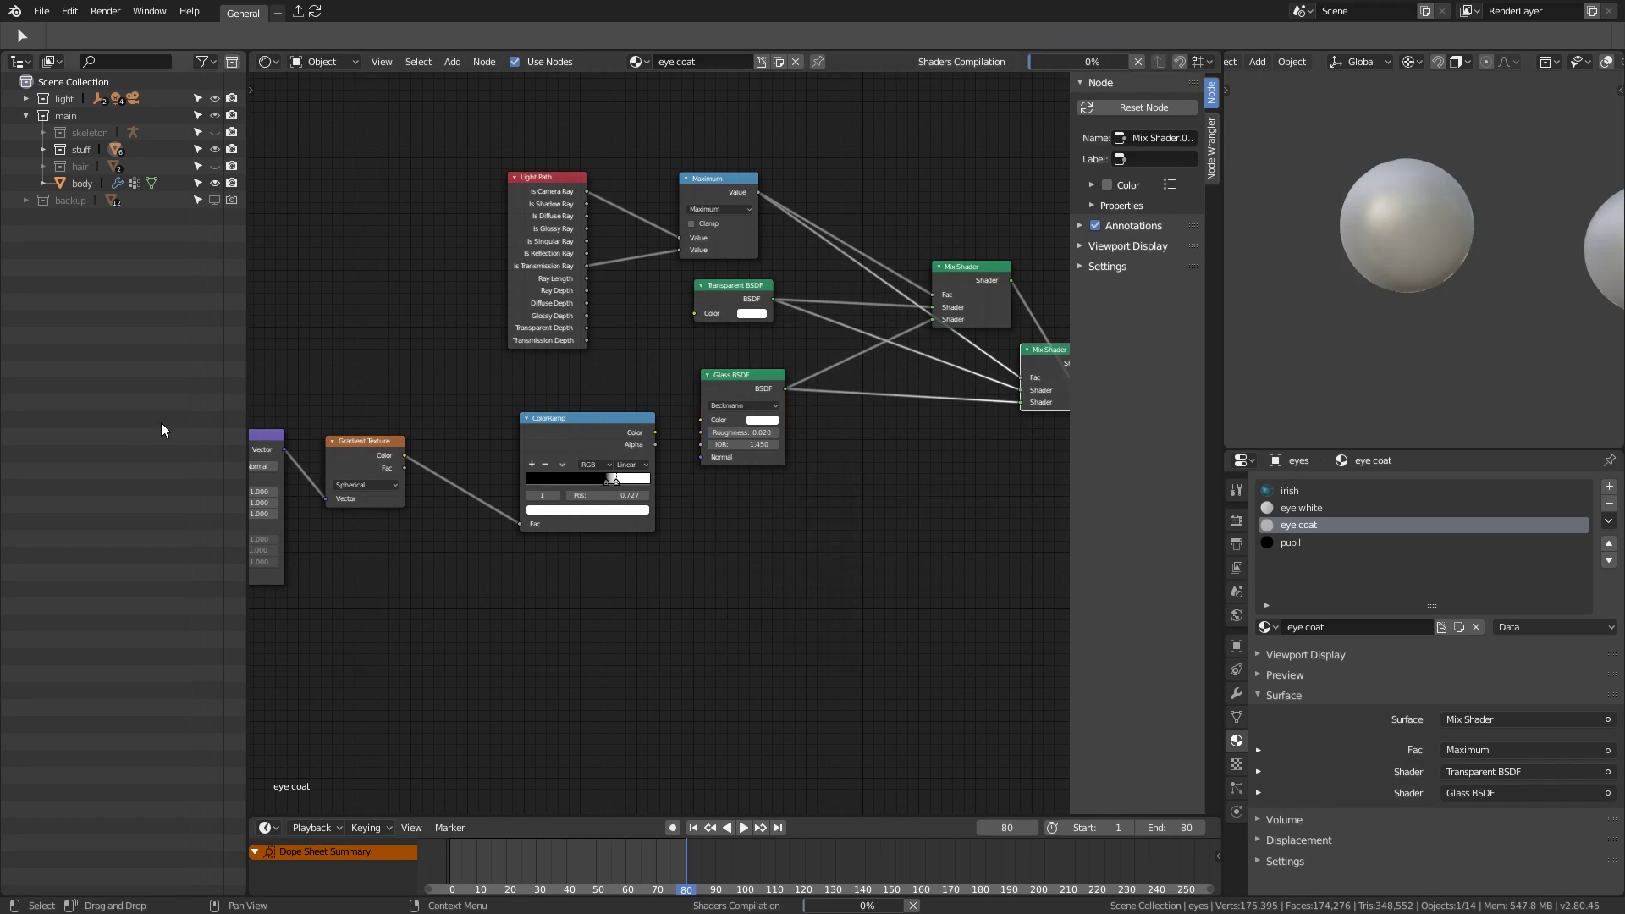
middle_click_drag(1041, 364, 651, 487)
key("ctrl+z")
key("ctrl+z")
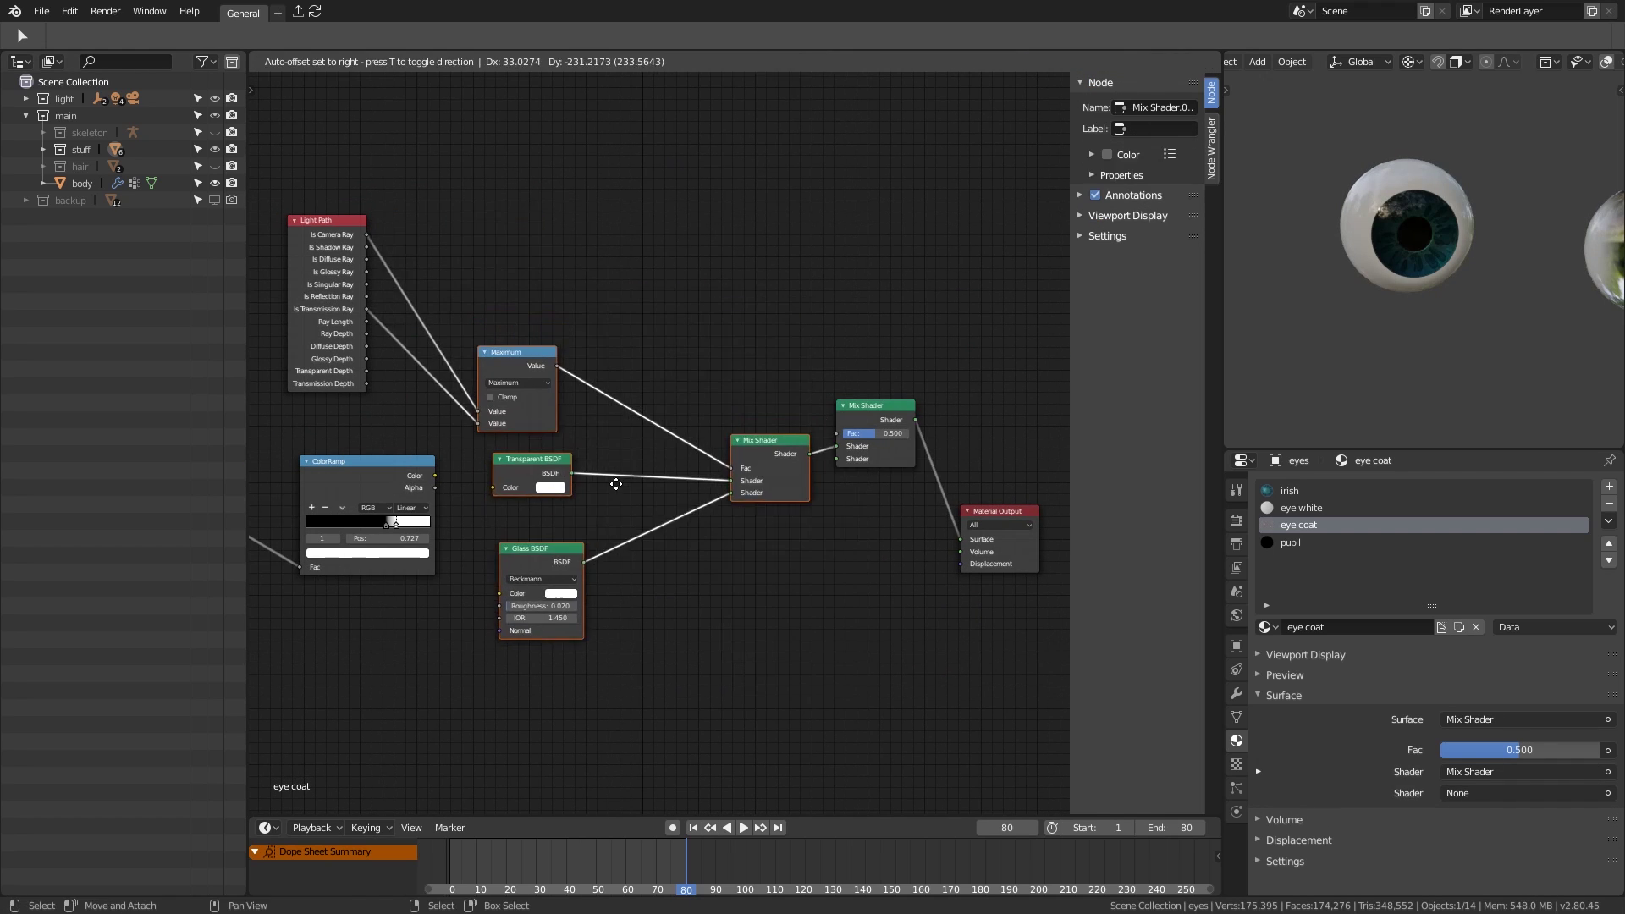
Step: Add a Principled BSDF with Specular 0.224 and Roughness 0.114 to the second Mix Shader, with the ColorRamp driving its Fac
key("shift+a")
mouse_move(748, 318)
left_click(837, 418)
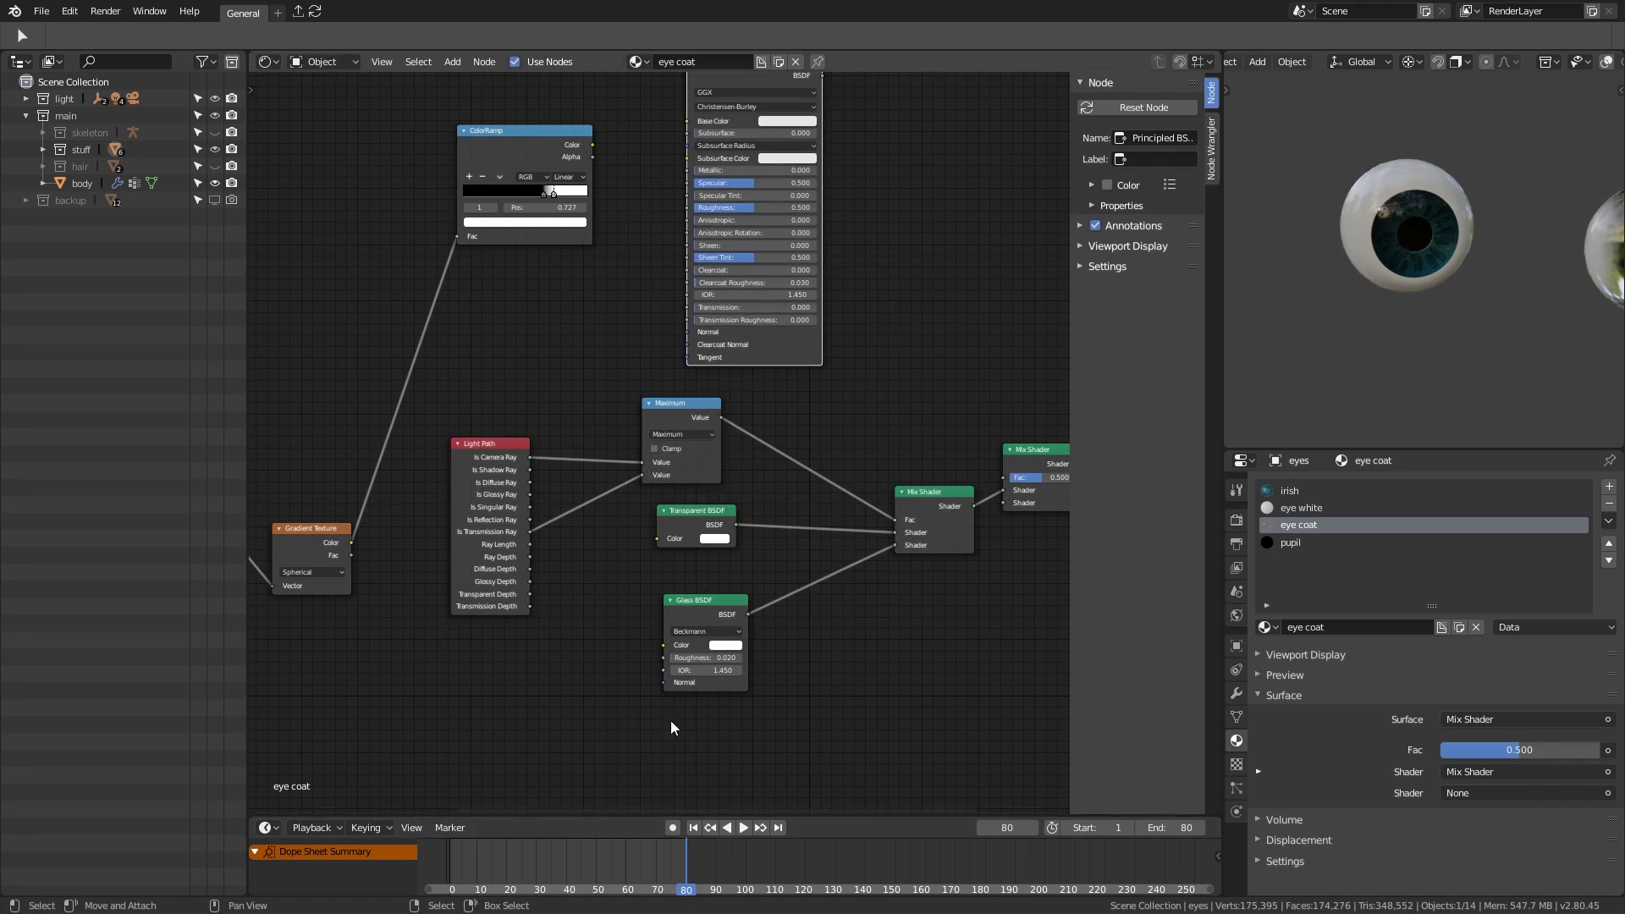
left_click(579, 177)
left_click_drag(459, 269, 901, 626)
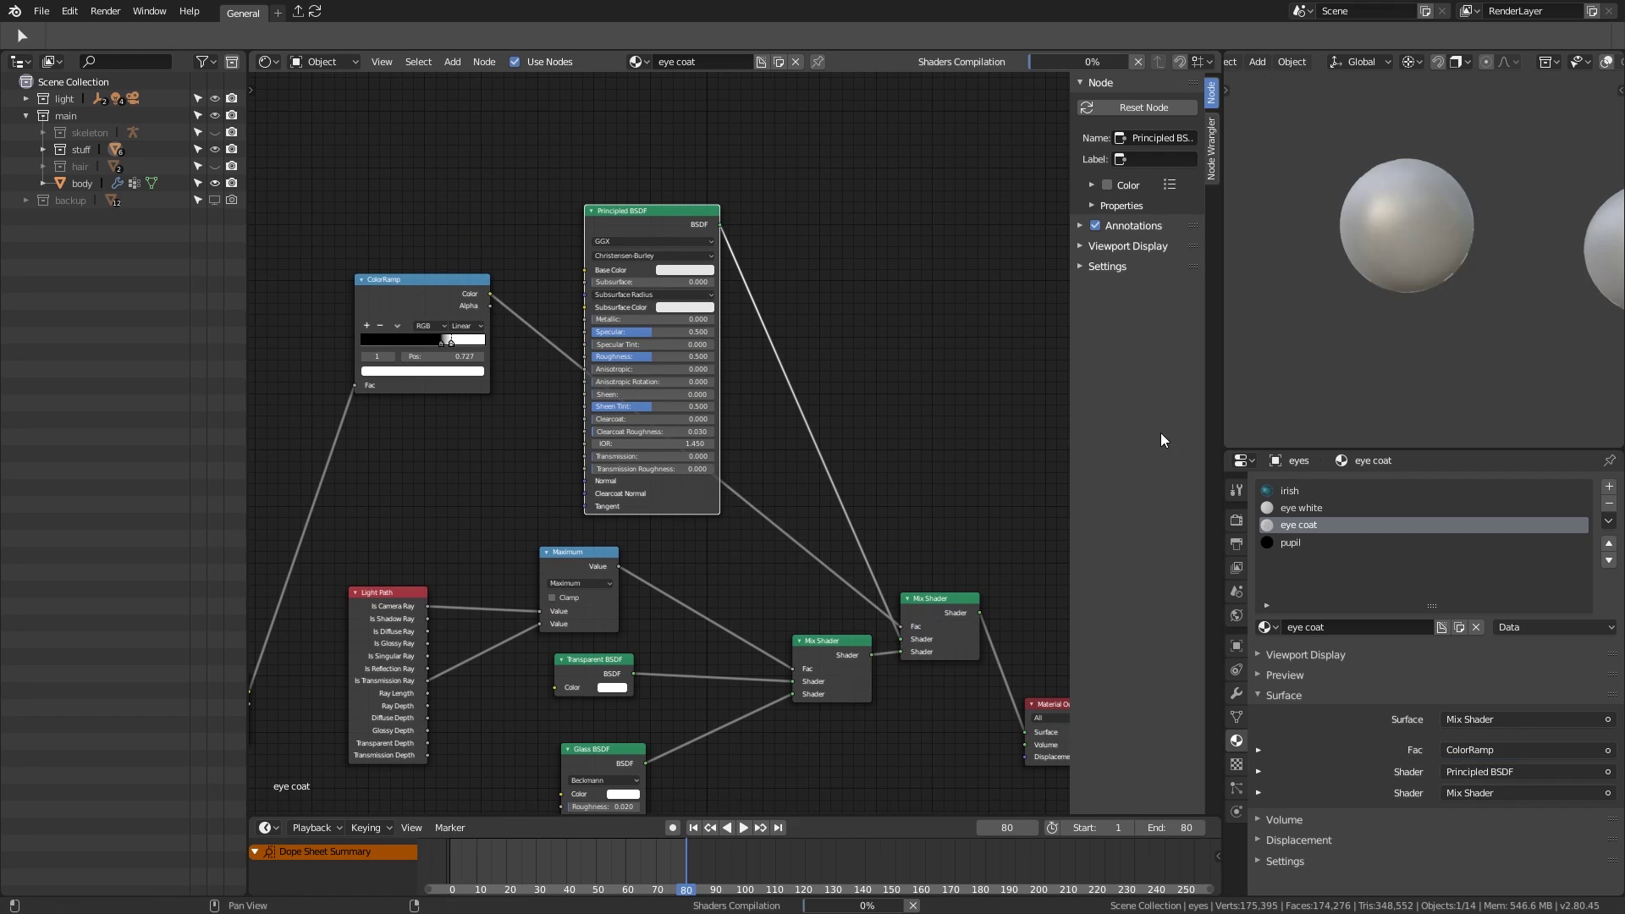
scroll(1400, 267, "up", 6)
left_click_drag(632, 250, 562, 509)
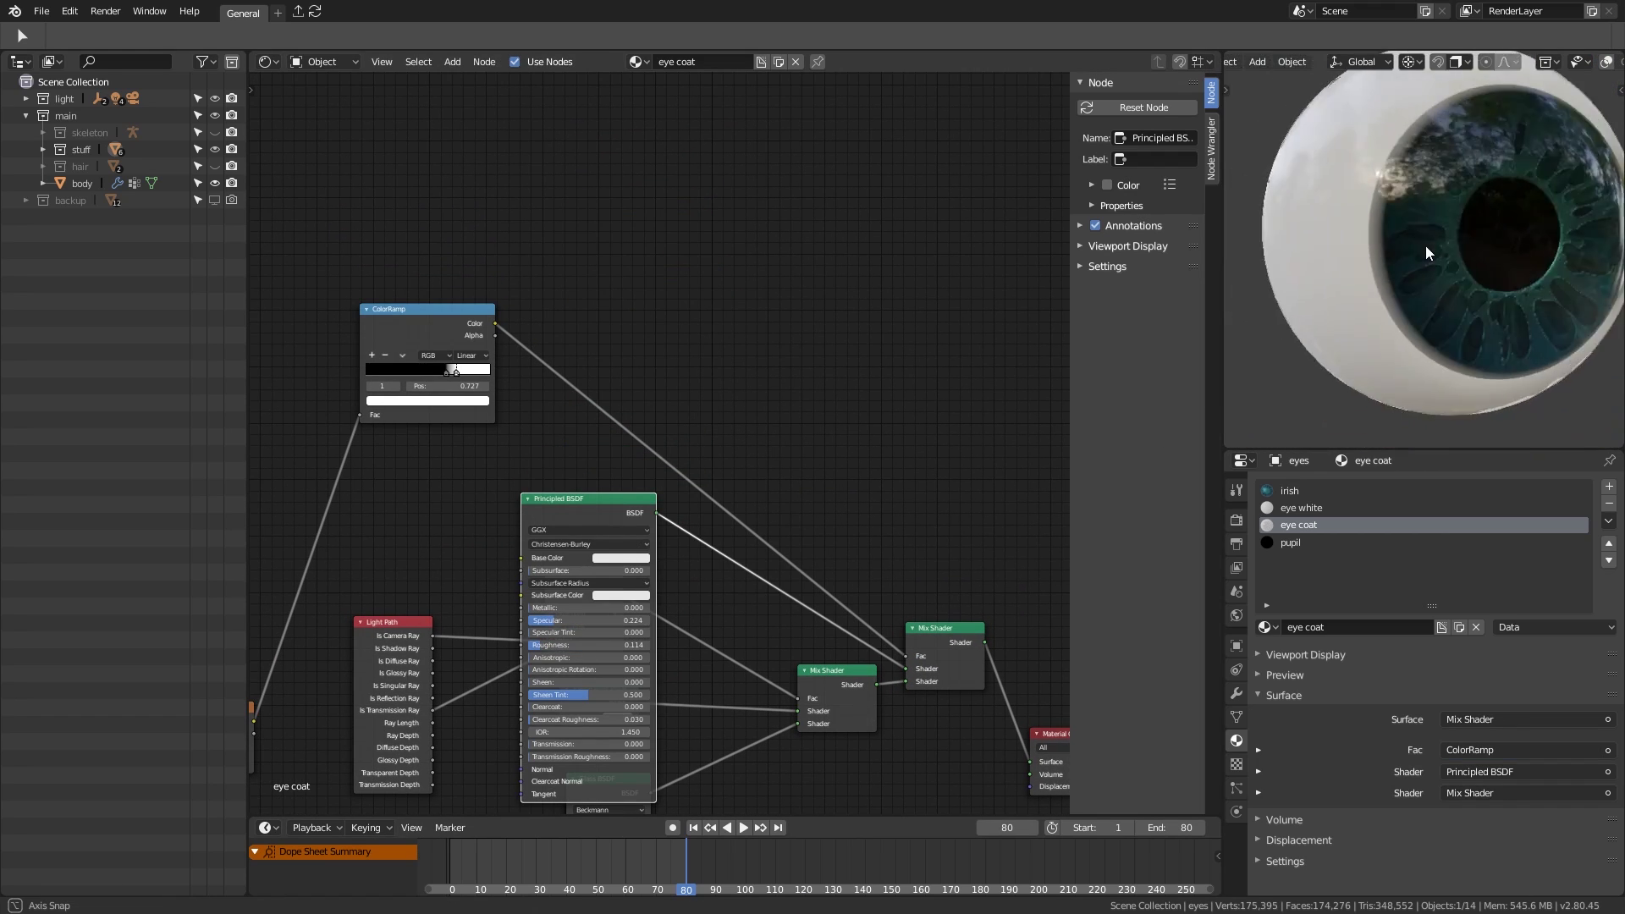
Step: Move the ColorRamp's white stop to 0.736, readjust its black stop, and move the gradient nodes up beside the ramp
scroll(480, 356, "up", 3)
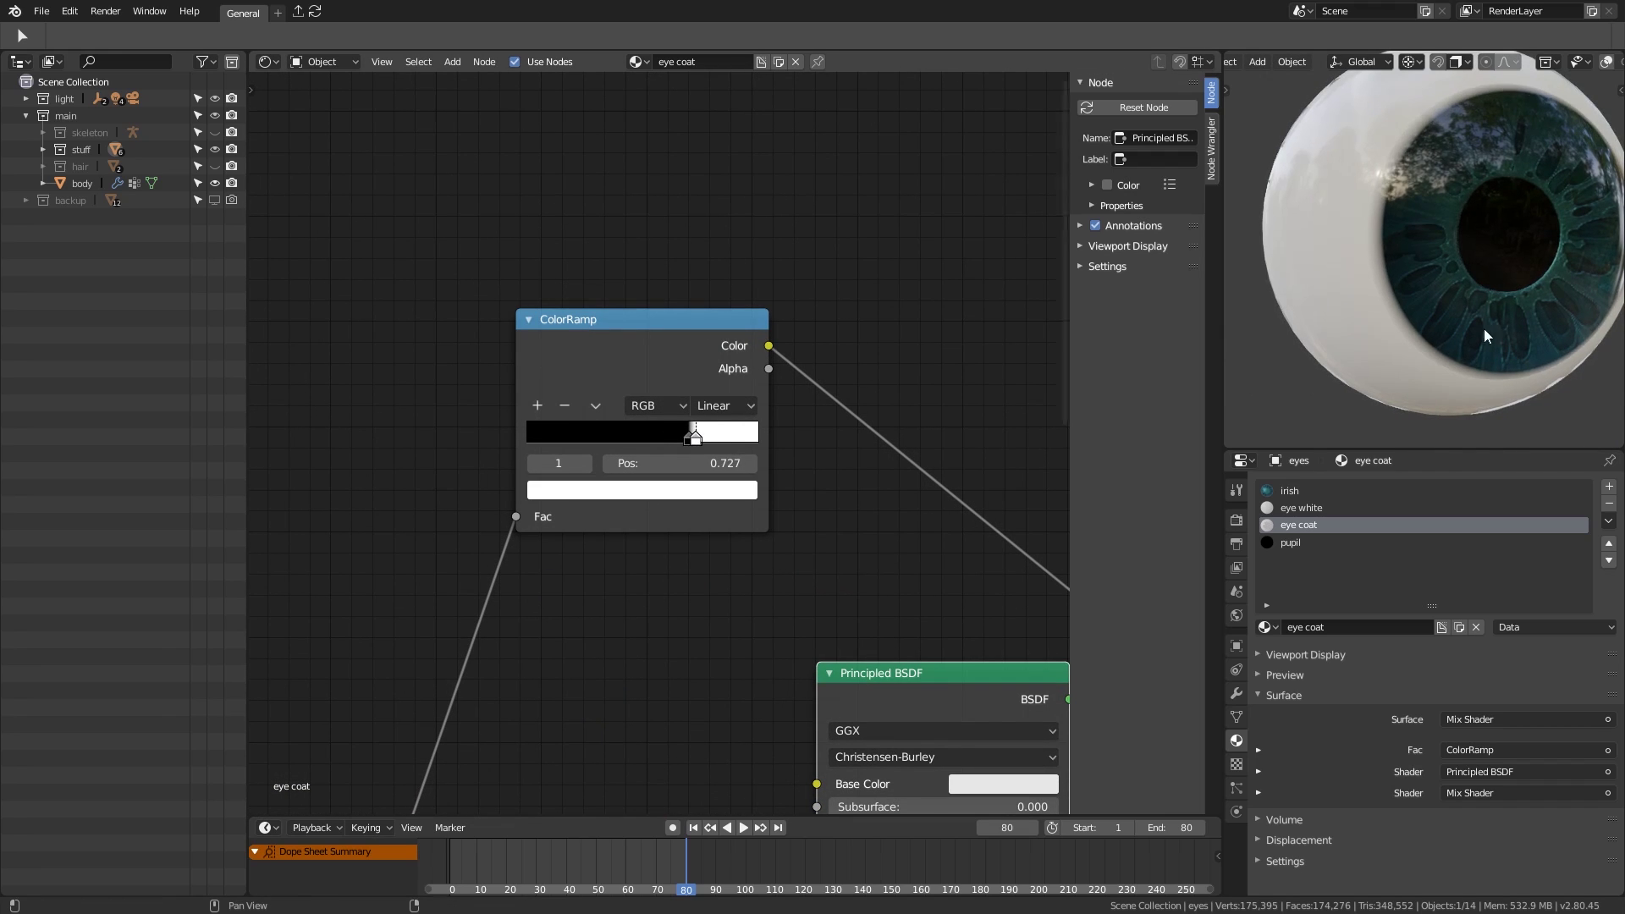
scroll(1486, 336, "up", 5)
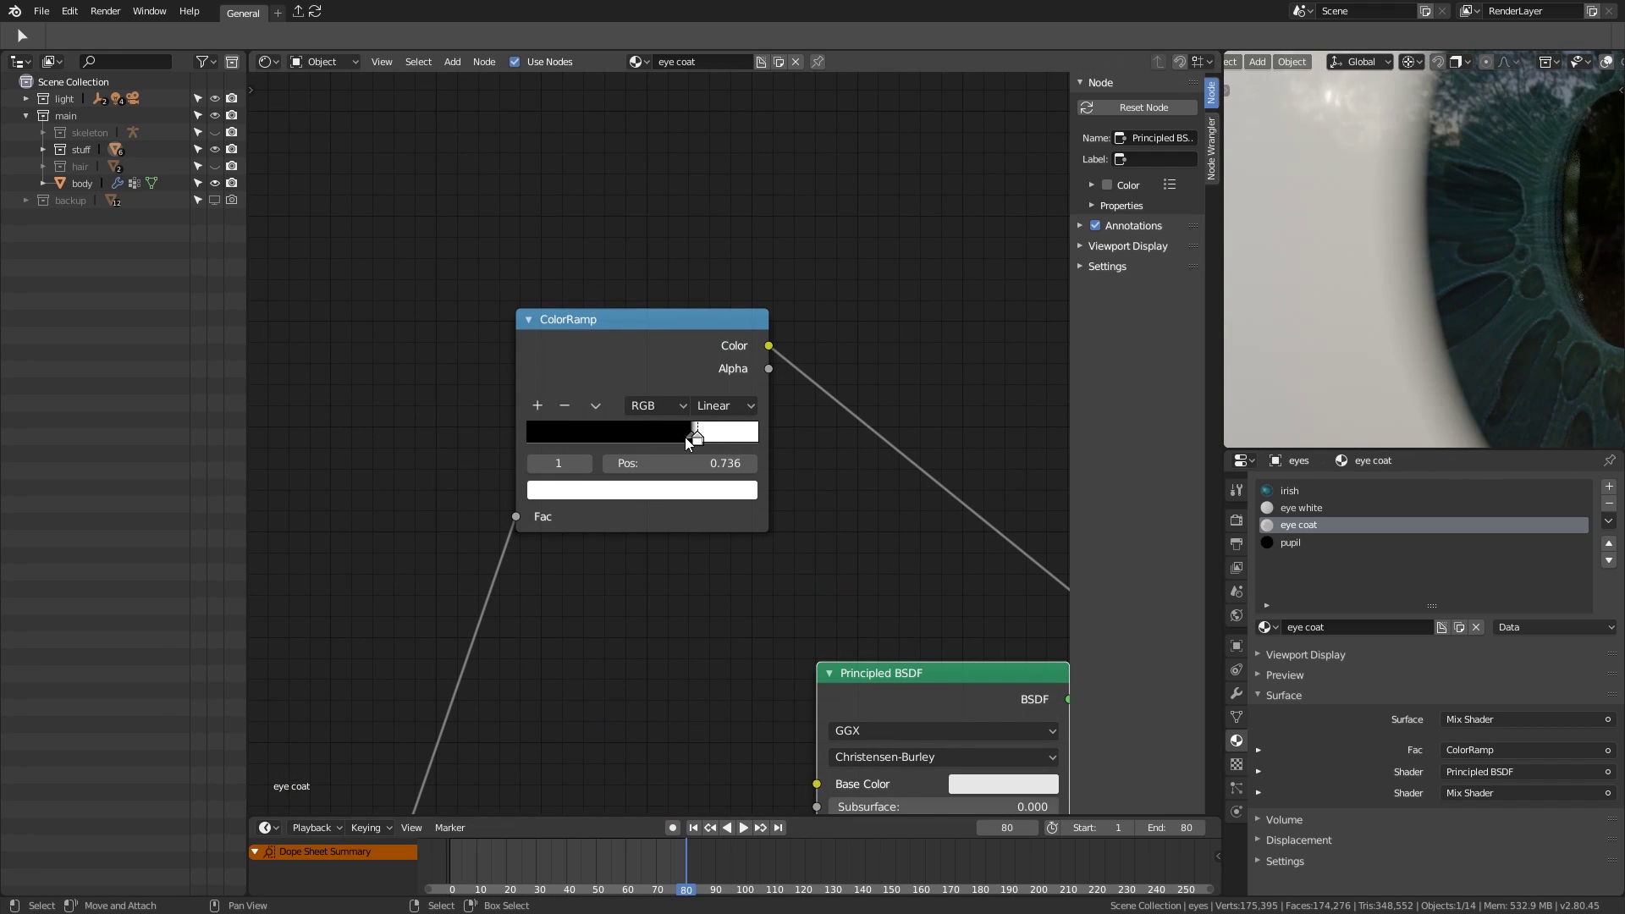
left_click(687, 441)
scroll(1438, 254, "down", 6)
scroll(440, 499, "down", 3)
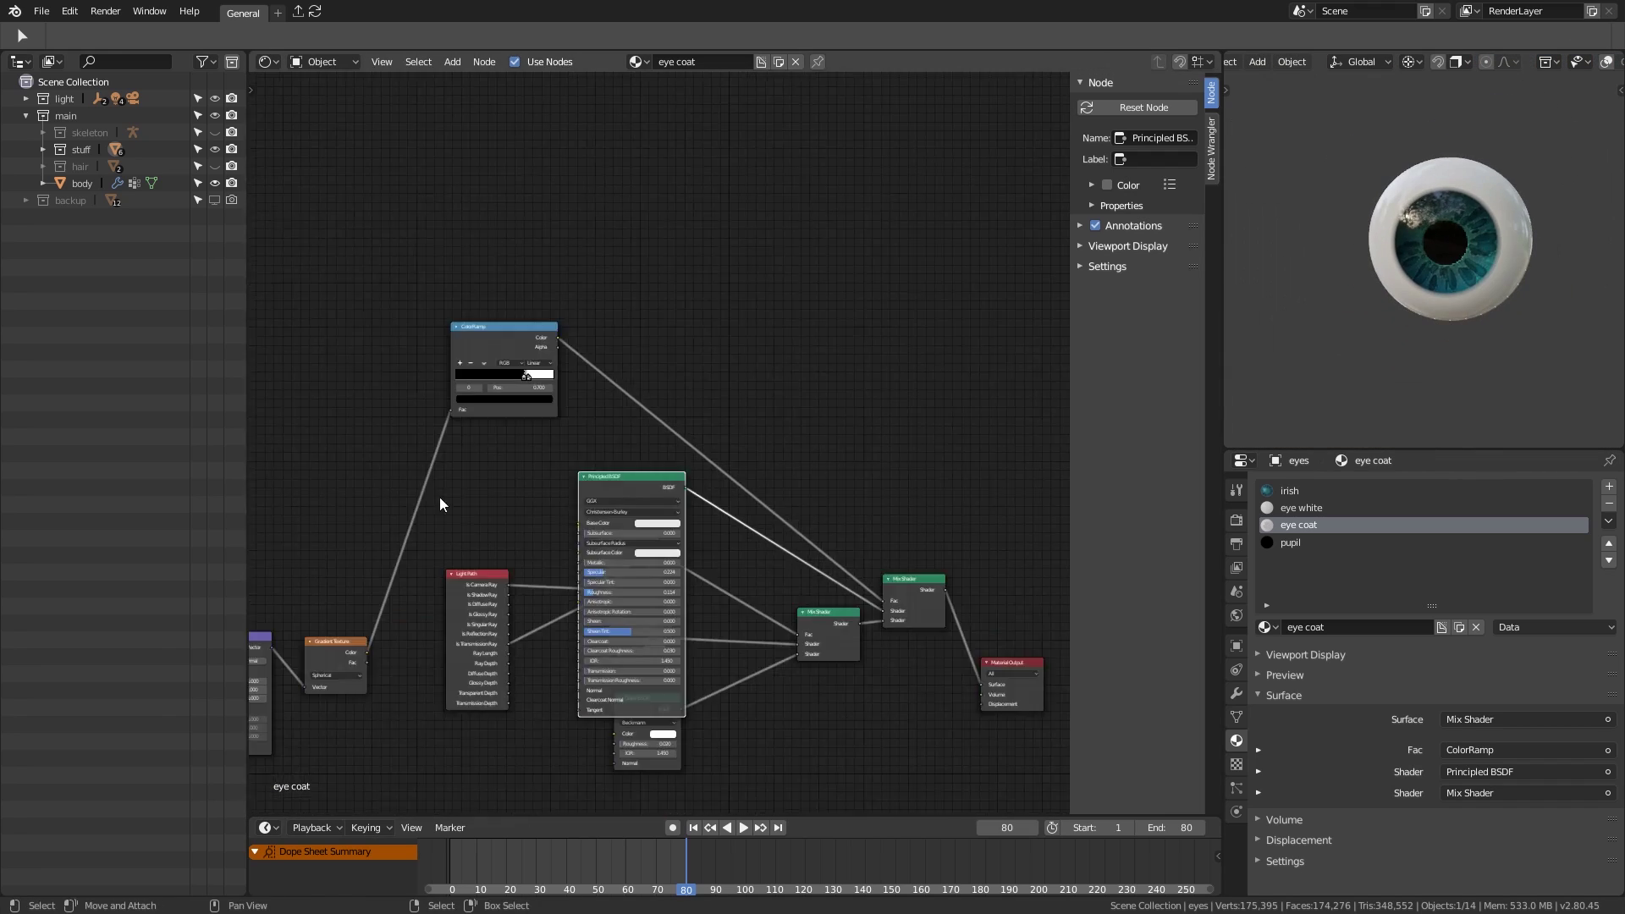
scroll(439, 496, "left", 3, "ctrl")
left_click_drag(566, 692, 566, 404)
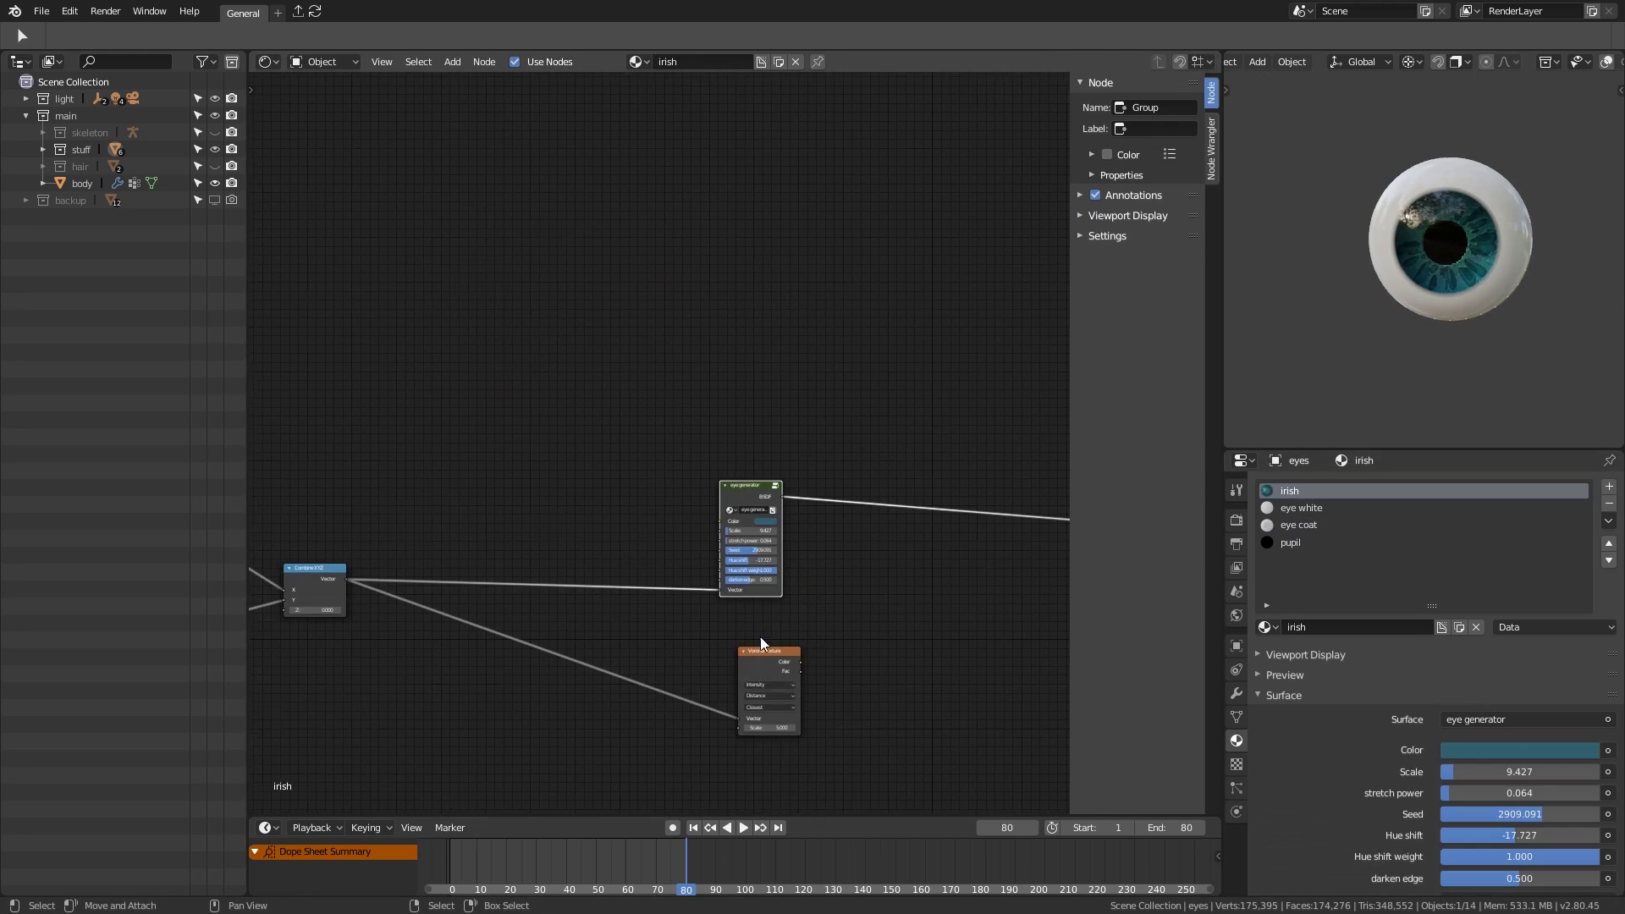
Step: In the irish material, set the eye generator's darken edge to 0.700 and preview the eye on the face
scroll(760, 636, "up", 3)
double_click(775, 631)
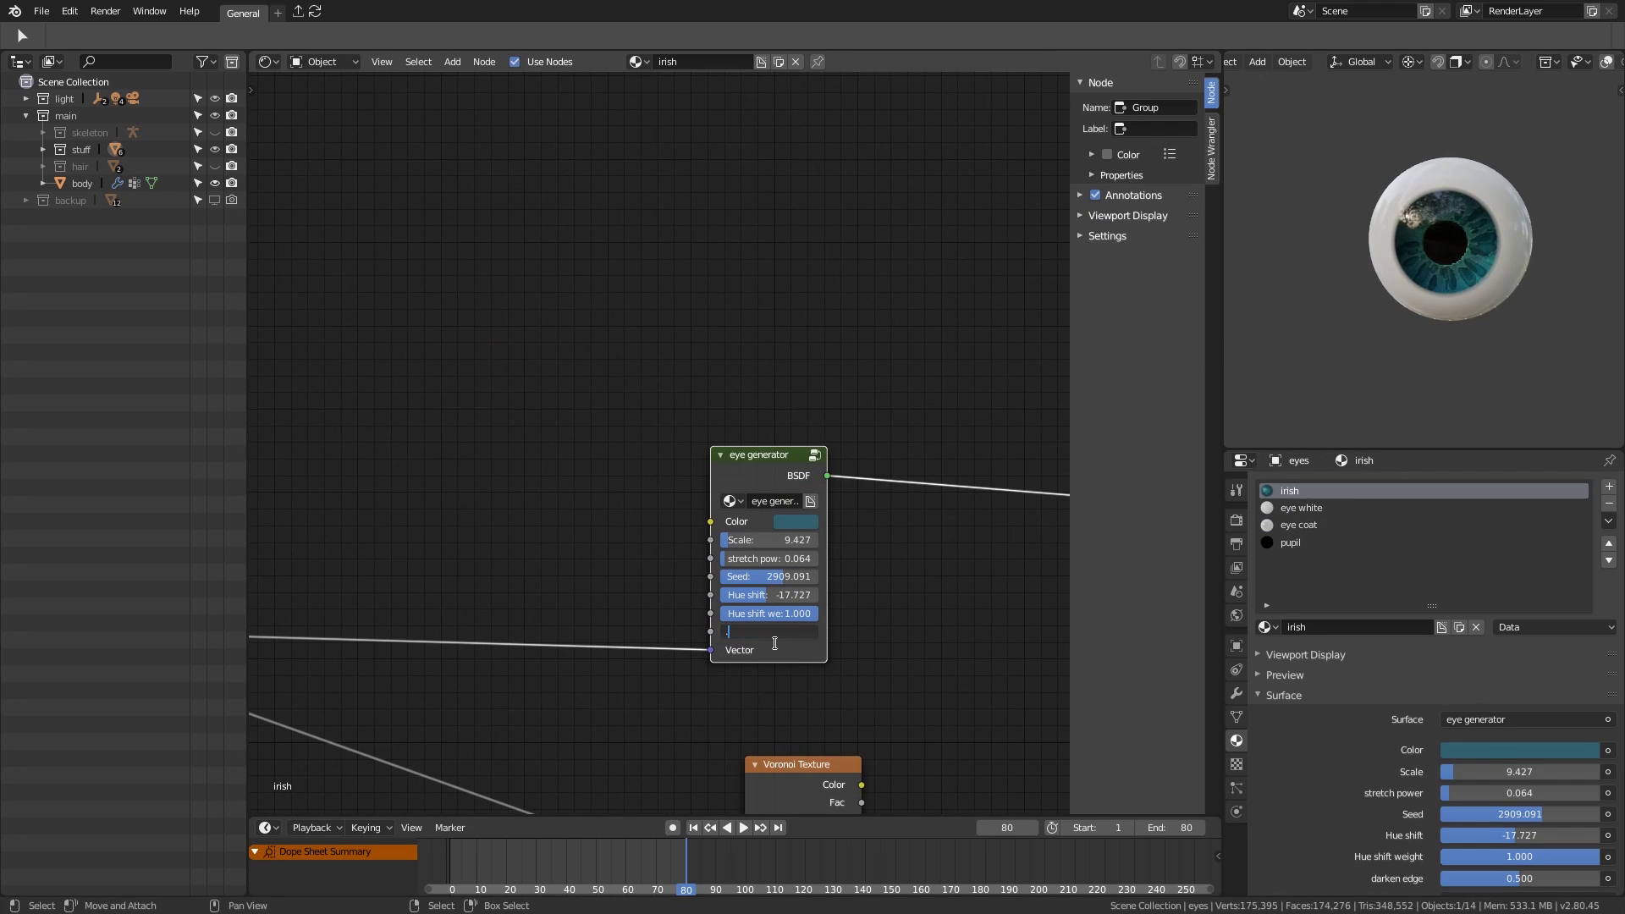
type(".7")
key("Return")
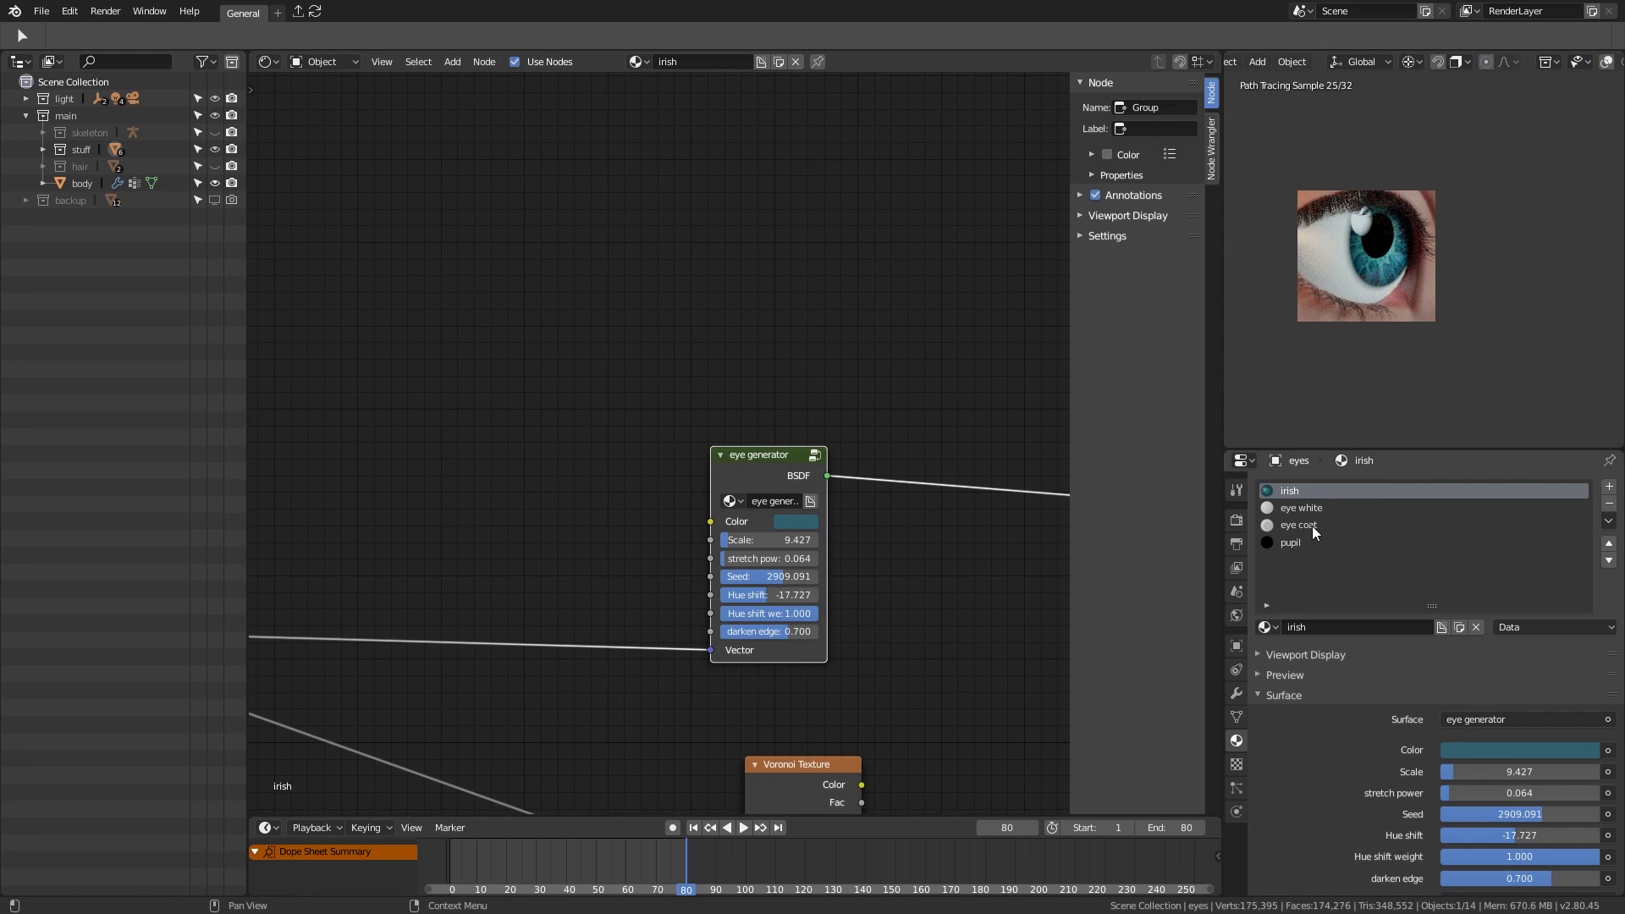
Step: Tidy the eye coat node layout and darken the Principled BSDF's Base Color to light grey
left_click(1298, 525)
left_click_drag(641, 517, 643, 675)
left_click_drag(507, 424, 370, 405)
scroll(590, 427, "up", 2)
left_click(590, 428)
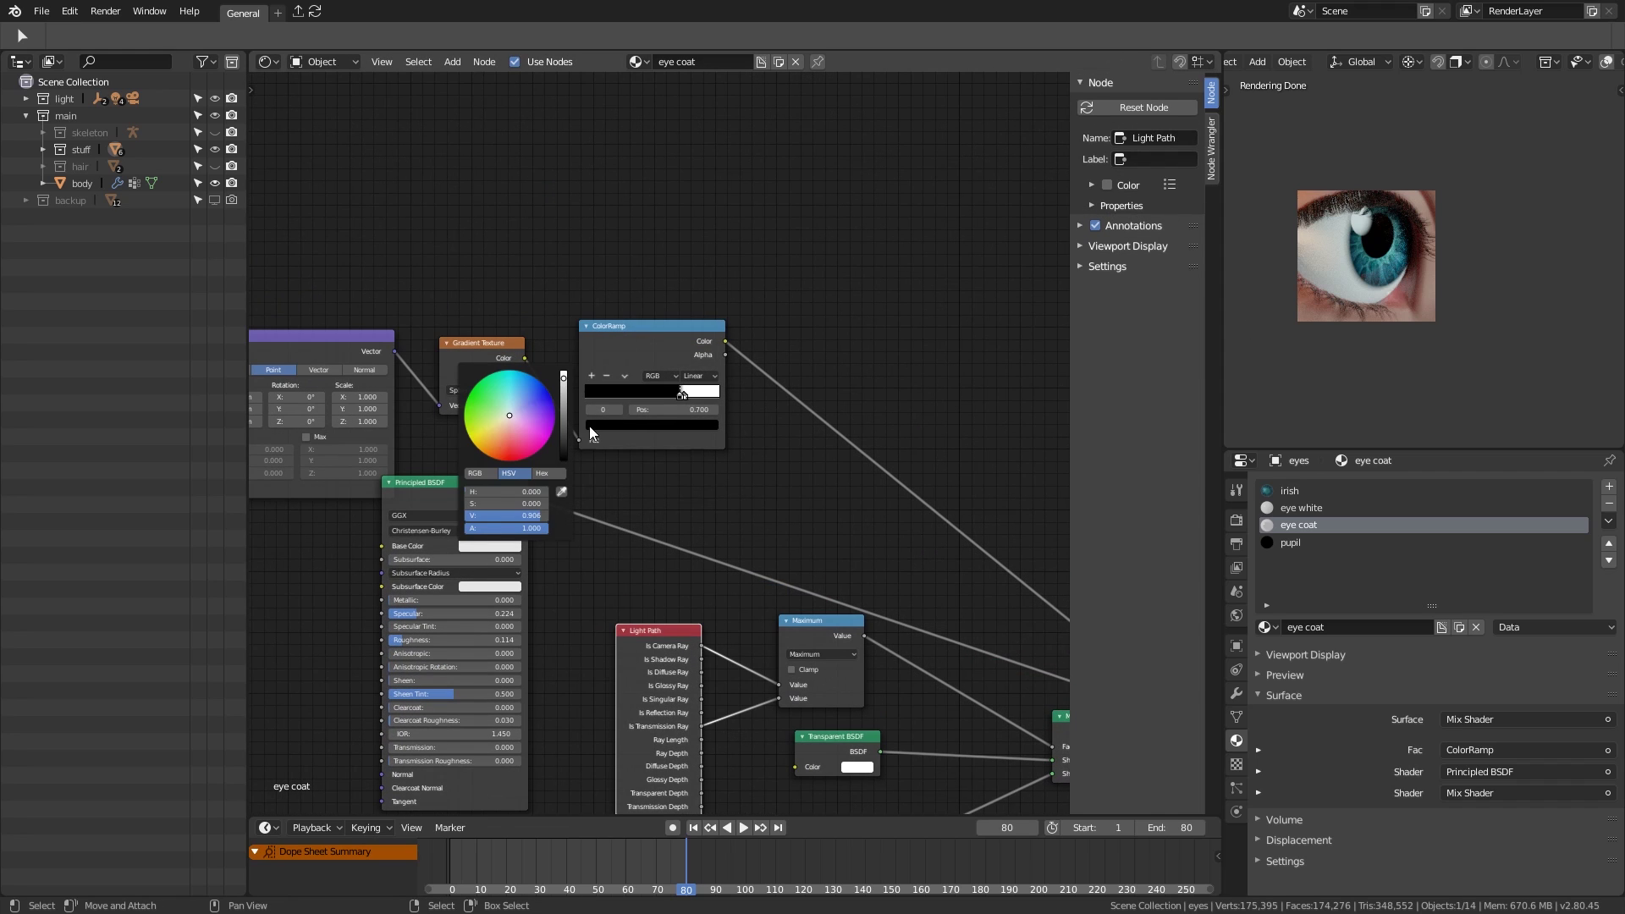
scroll(1532, 260, "down", 2)
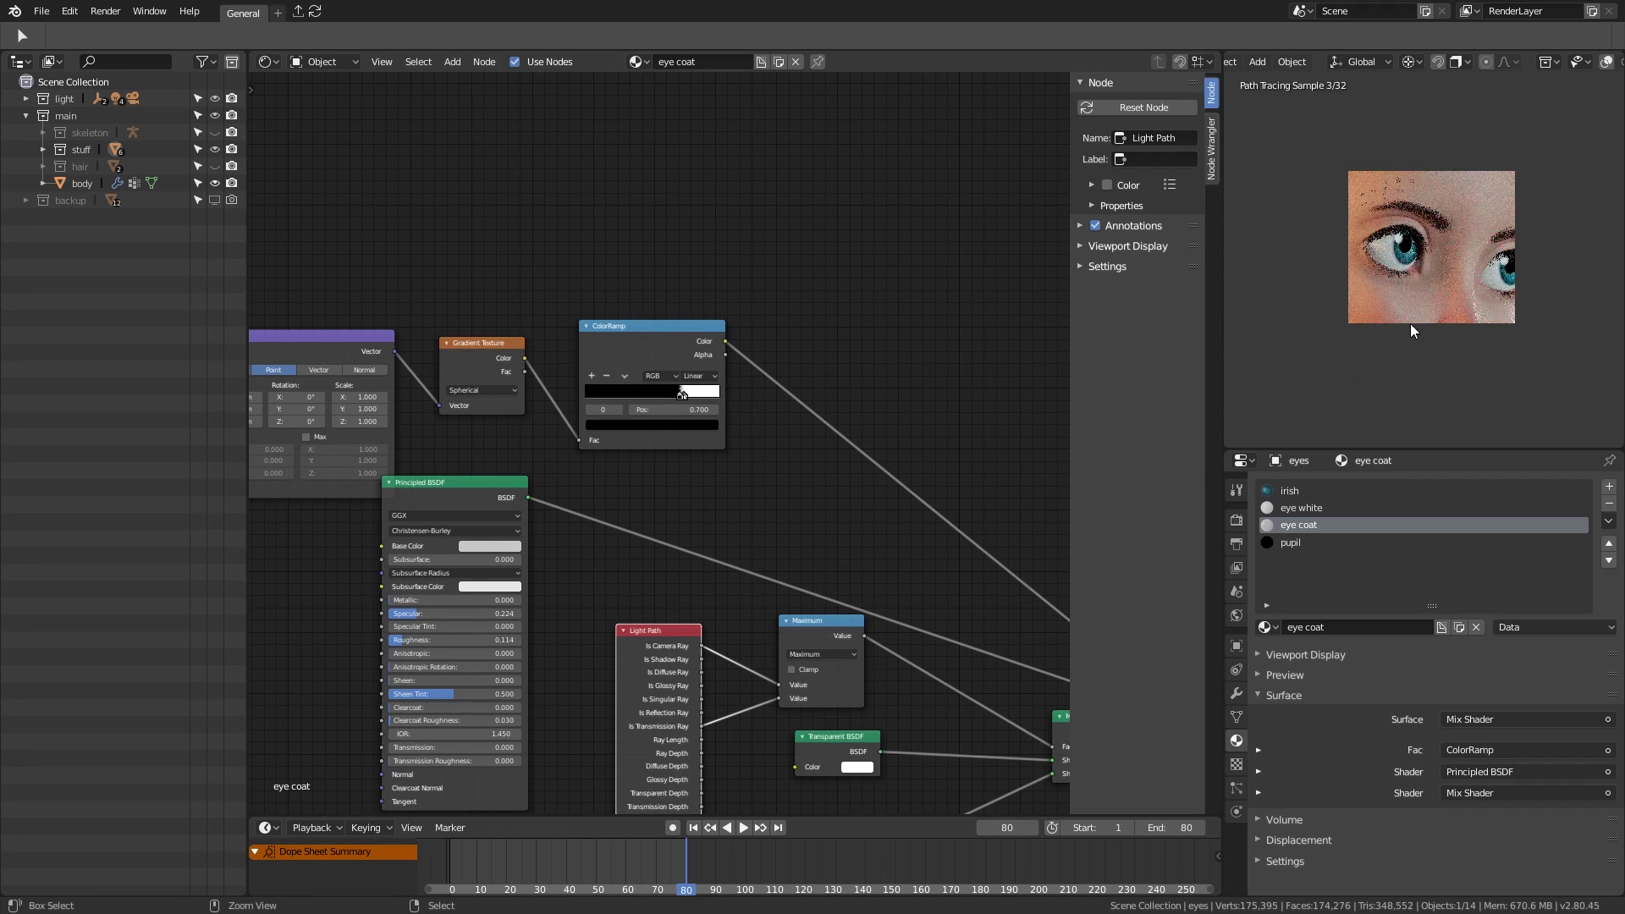
Step: Show the skeleton and hair collections, render the full character at frame 80, and close the render window
scroll(1439, 279, "down", 5)
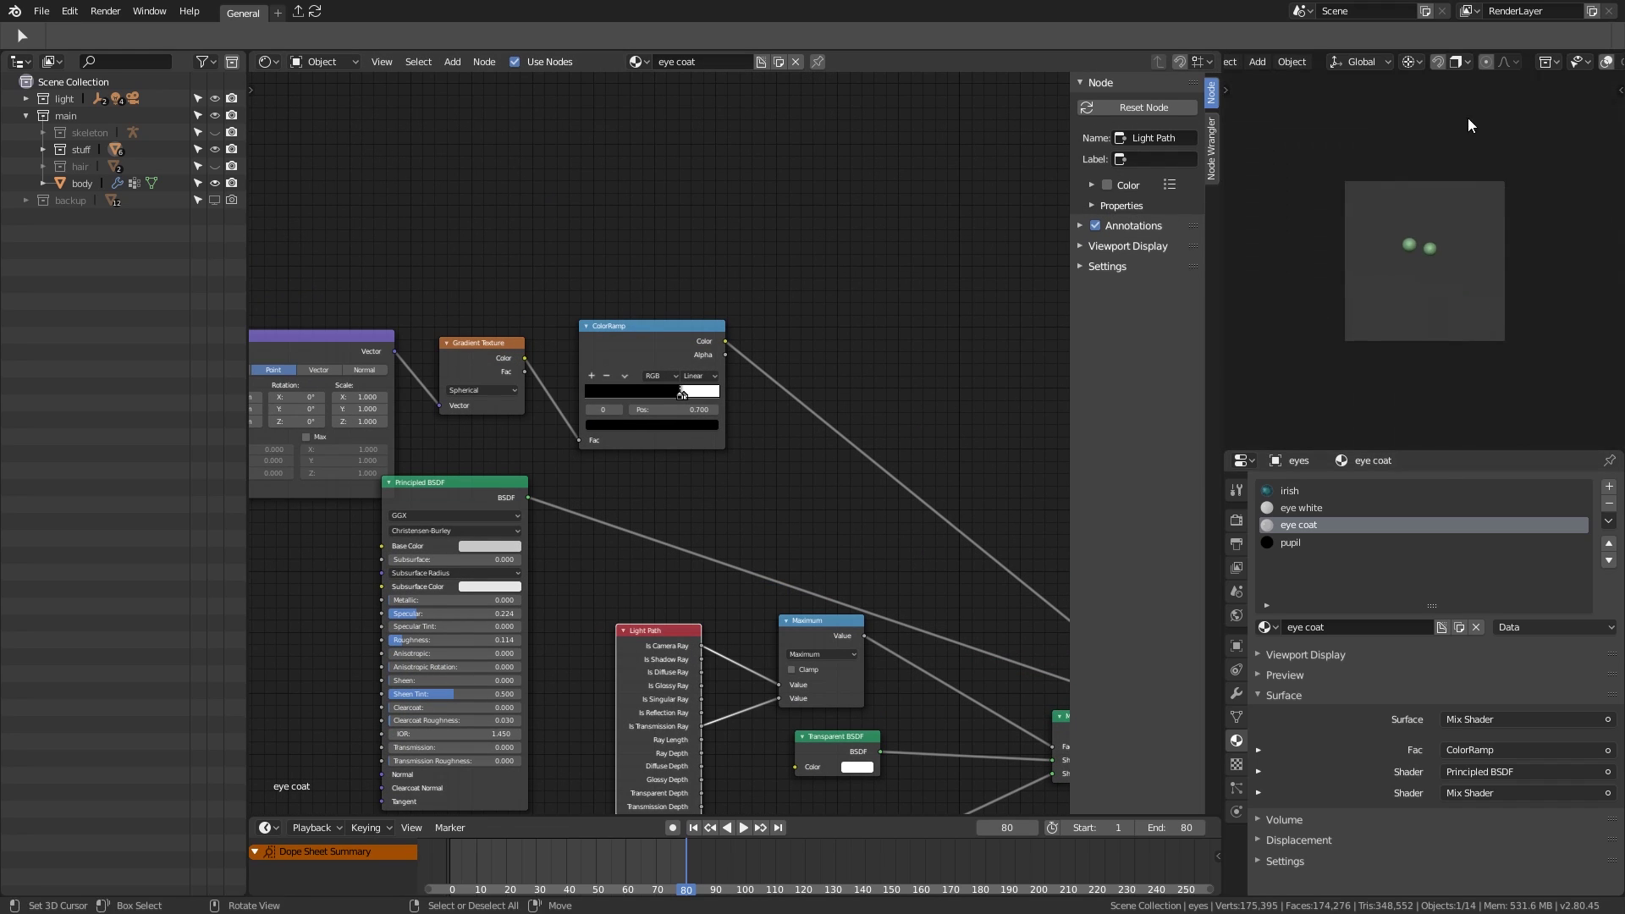
left_click(215, 133)
scroll(1480, 239, "up", 2)
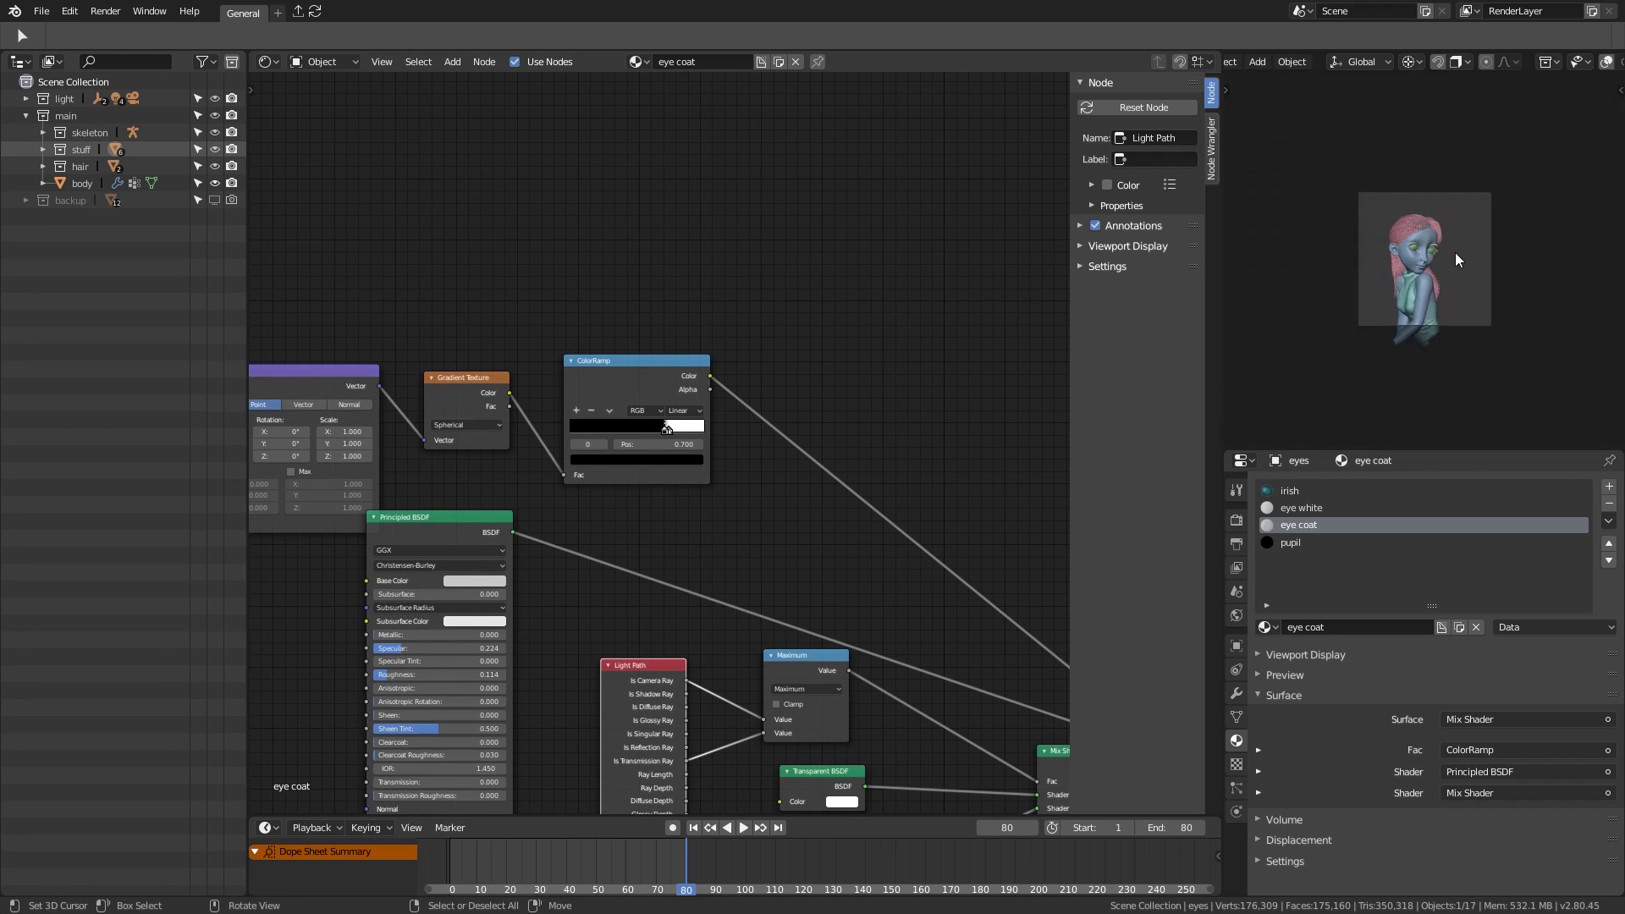
key("F12")
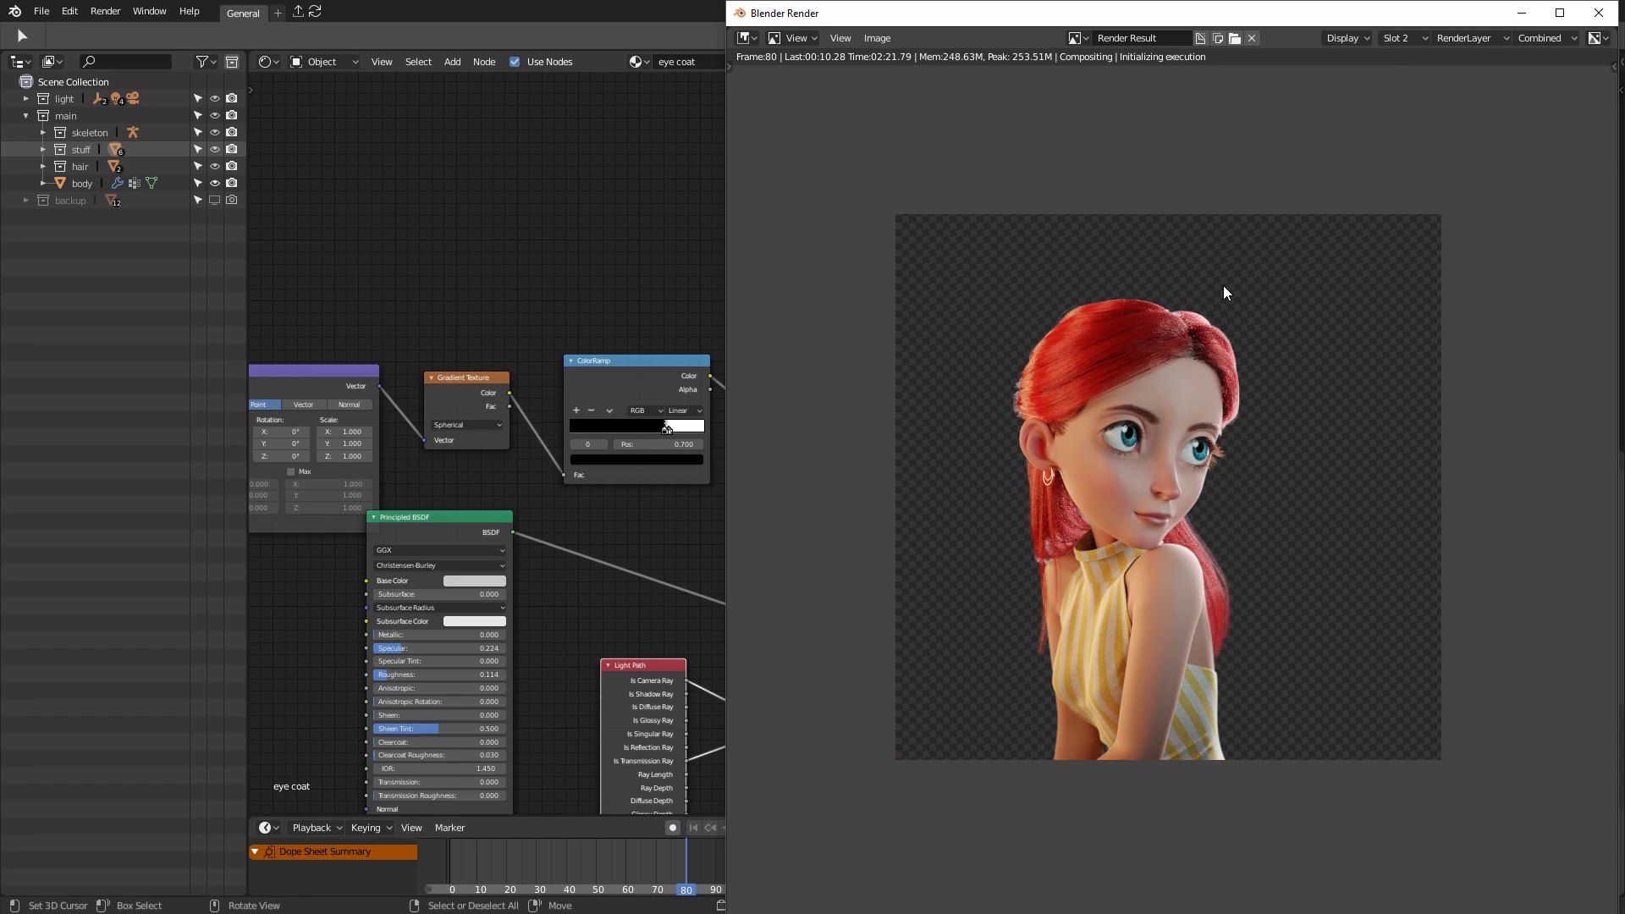
key("Escape")
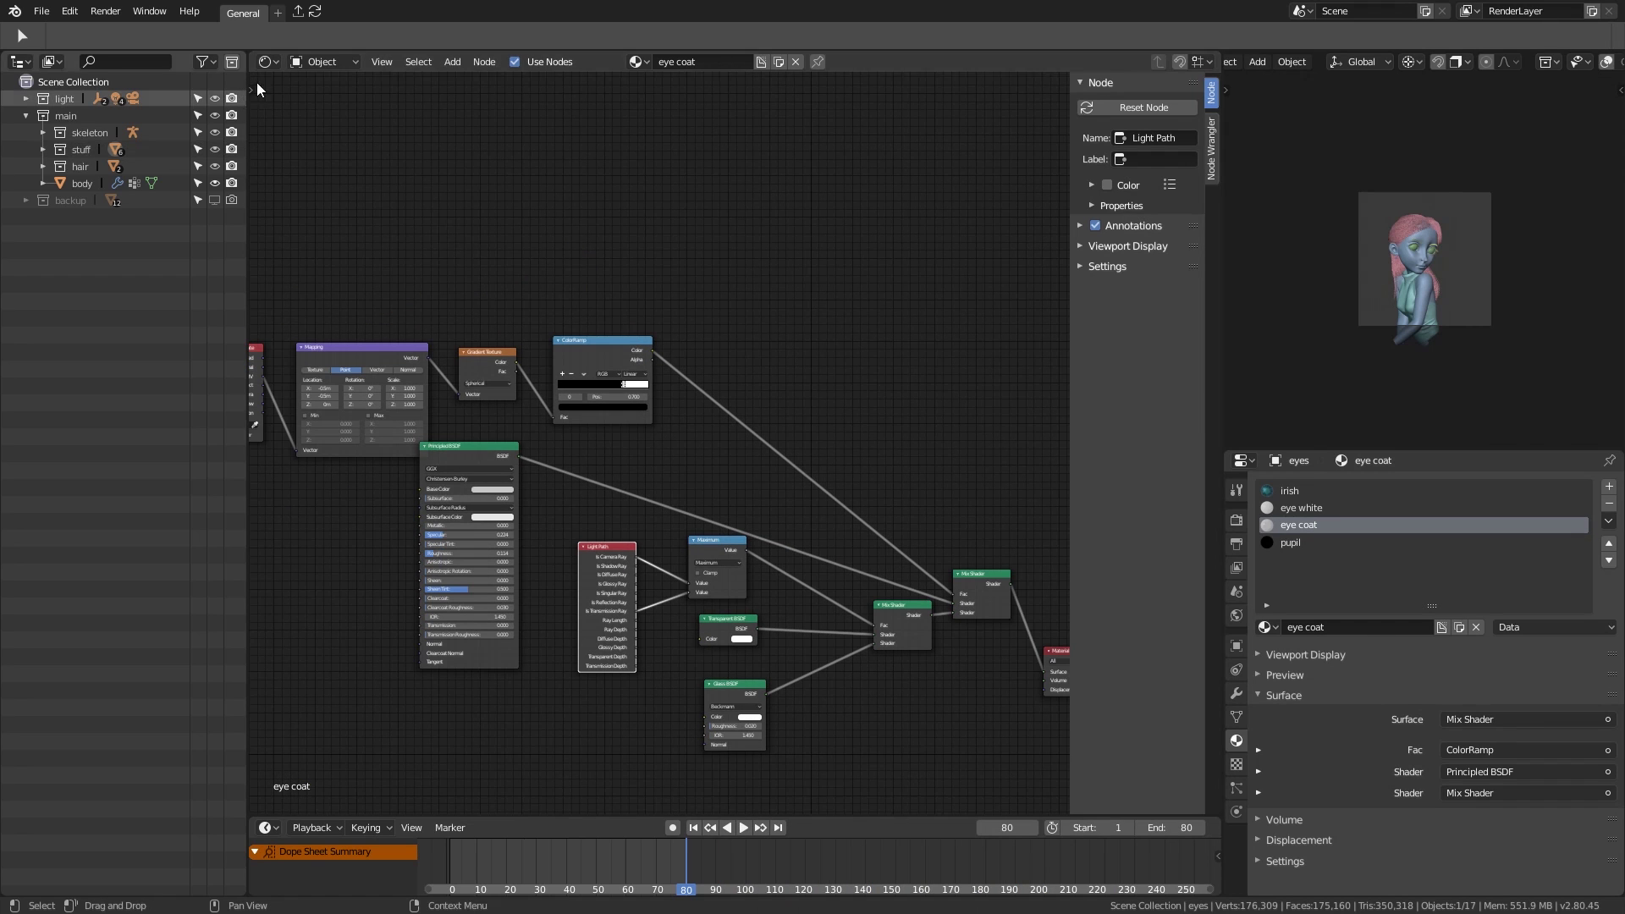
Step: In the Compositor, insert a Color Balance node between Alpha Over and Glare using the Offset/Power/Slope (ASC-CDL) formula
left_click(321, 61)
left_click(269, 60)
left_click(301, 220)
middle_click_drag(629, 423, 508, 541)
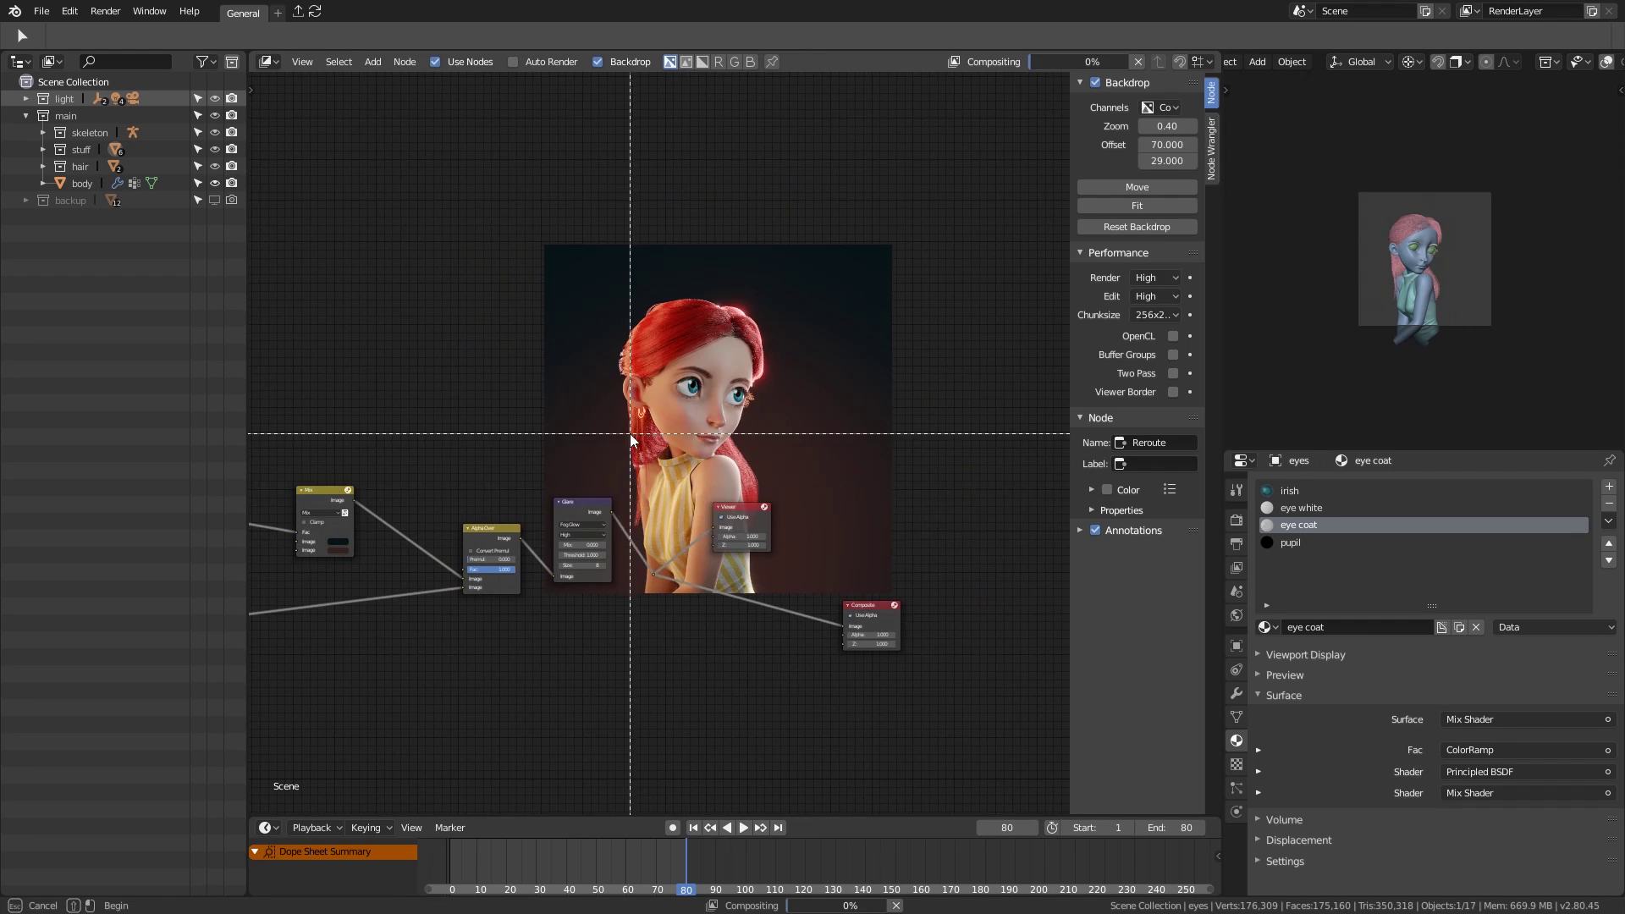
scroll(508, 541, "up", 3)
key("shift+a")
left_click(761, 508)
left_click(605, 463)
left_click(846, 479)
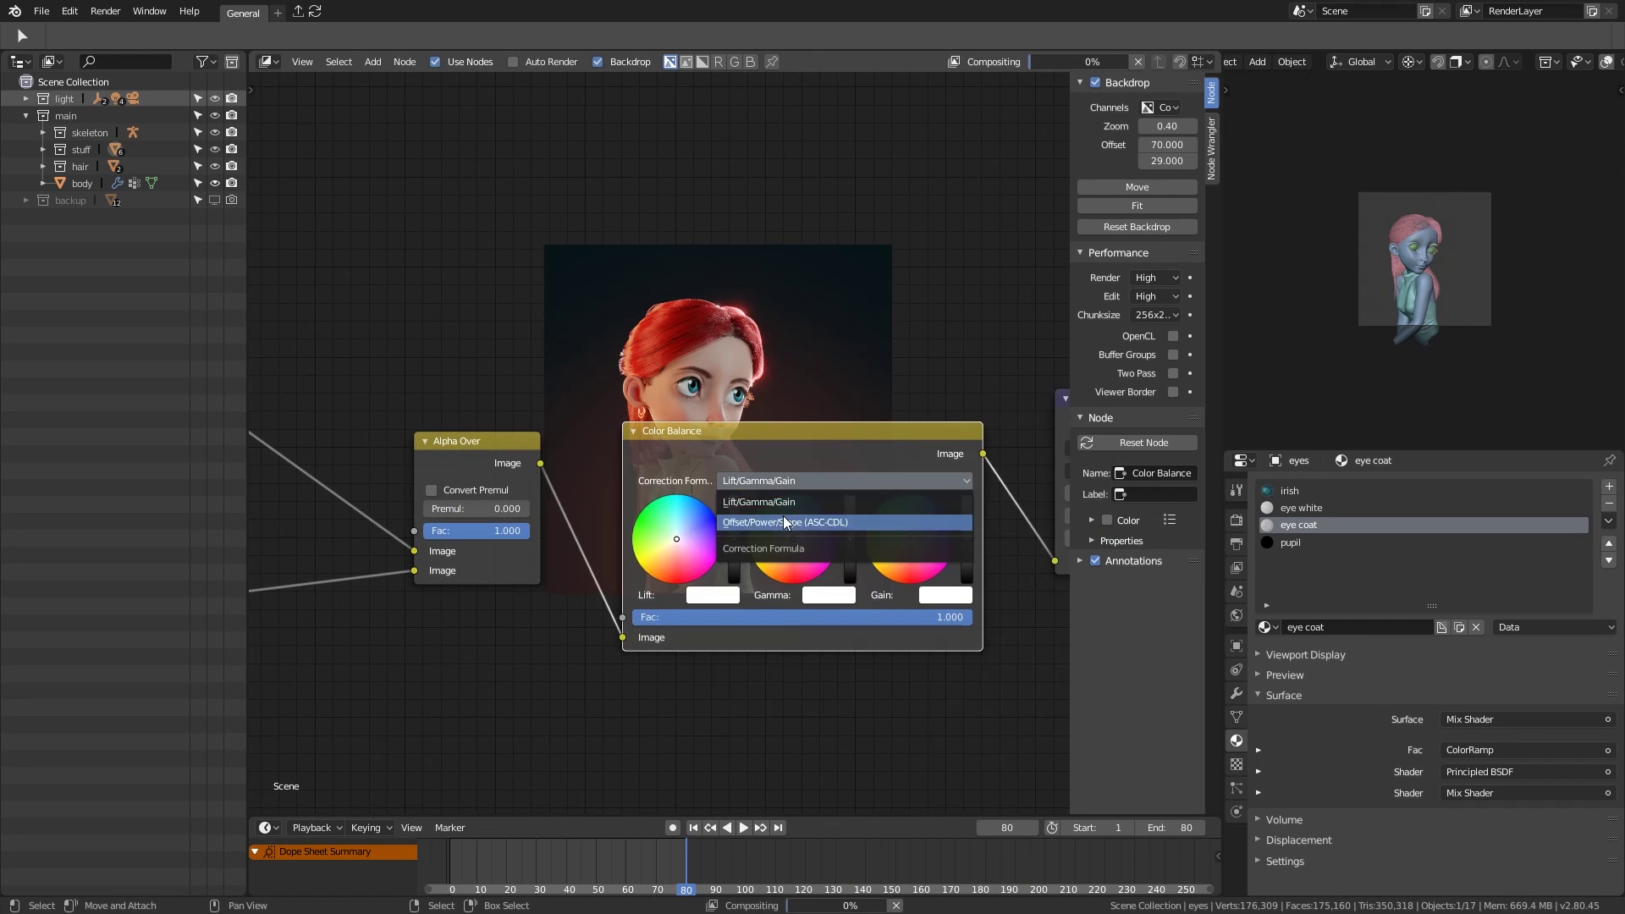
left_click(838, 525)
Step: Replace the Mix background feeding Alpha Over with a solid near-black color and send the Color Balance output to the Viewer
scroll(621, 717, "up", 2)
scroll(576, 660, "down", 3)
left_click_drag(322, 508, 1024, 559)
scroll(836, 554, "up", 3)
middle_click_drag(289, 438, 402, 458)
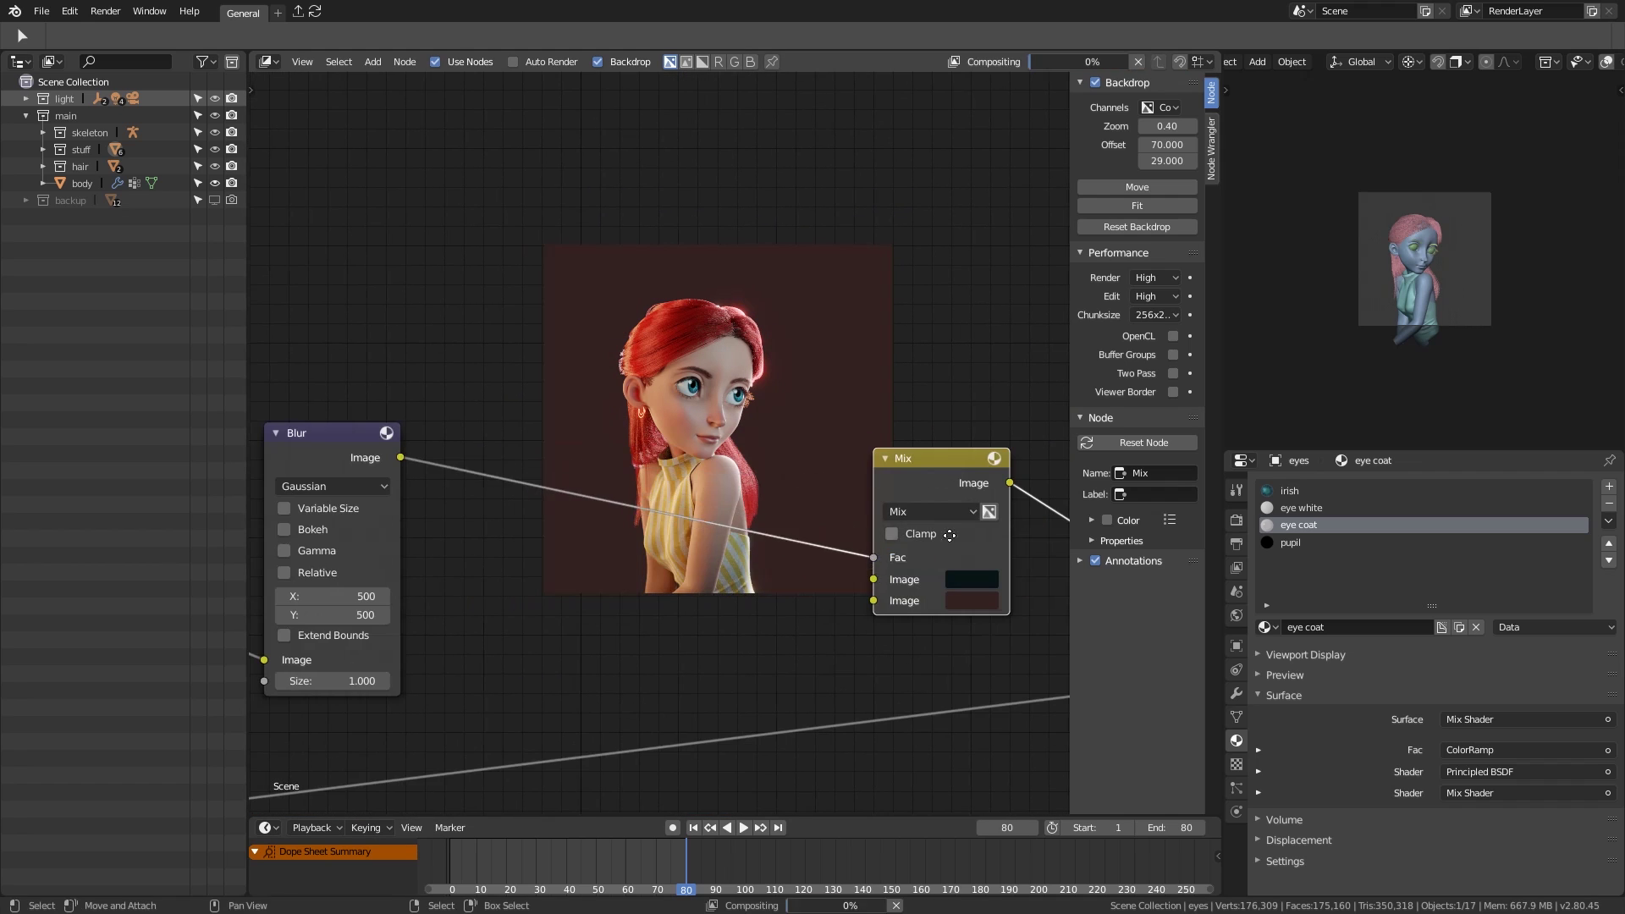
left_click(971, 579)
middle_click_drag(973, 474, 375, 564)
scroll(502, 581, "up", 1)
scroll(502, 581, "down", 2)
left_click(508, 536, "ctrl+shift")
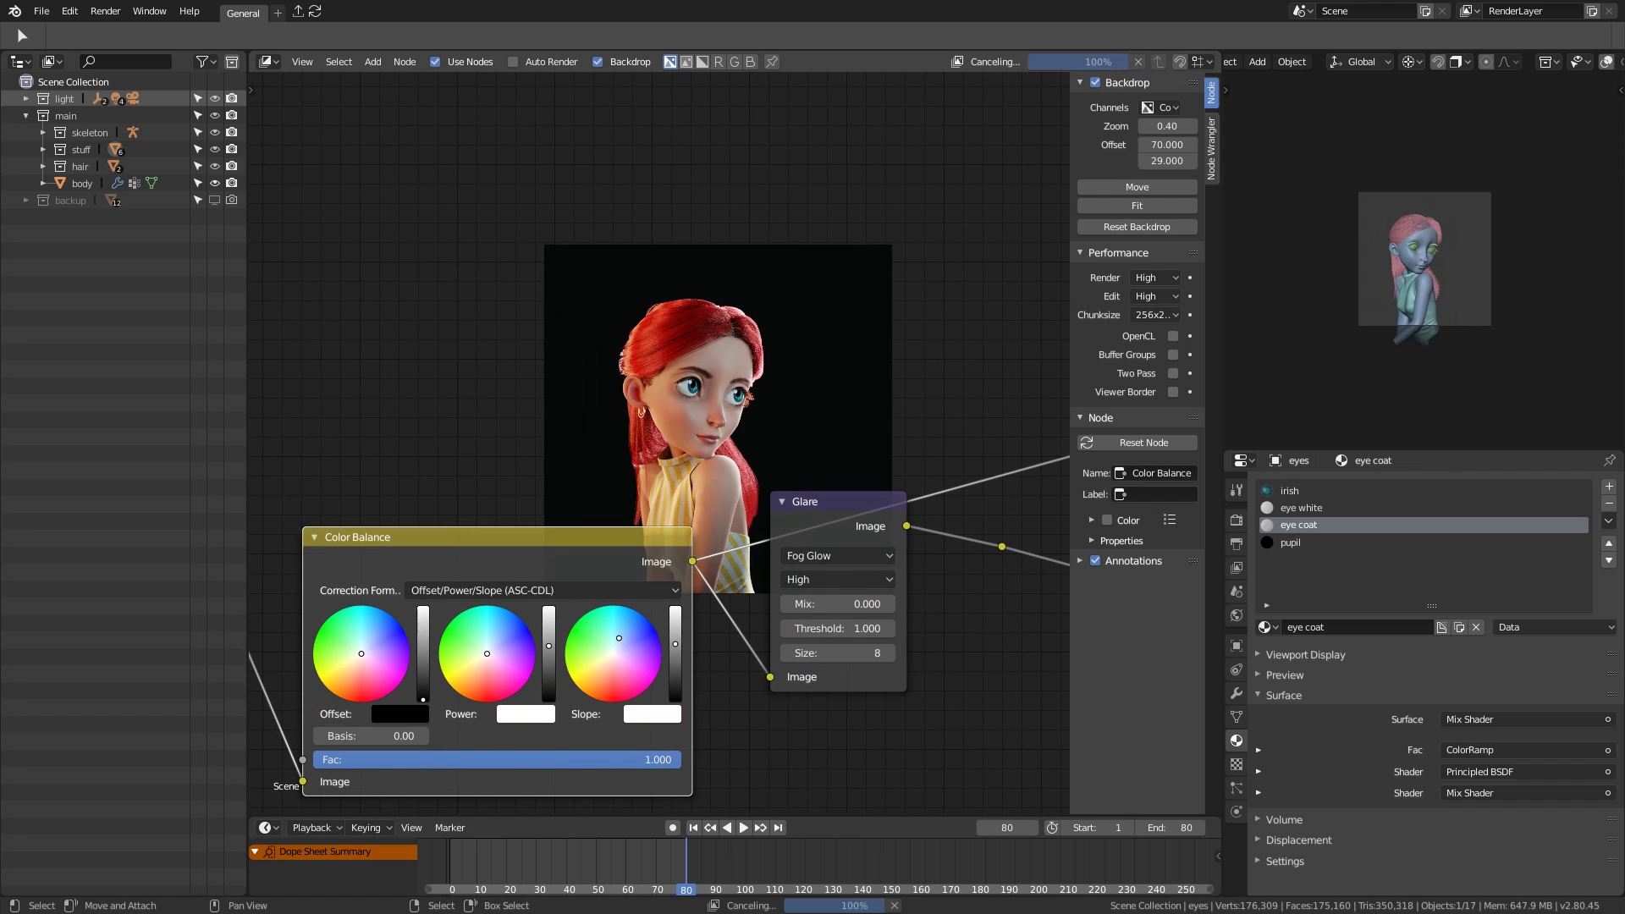
Step: Tint the Color Balance Power to a pale pink and adjust its Slope color
left_click_drag(487, 654, 486, 669)
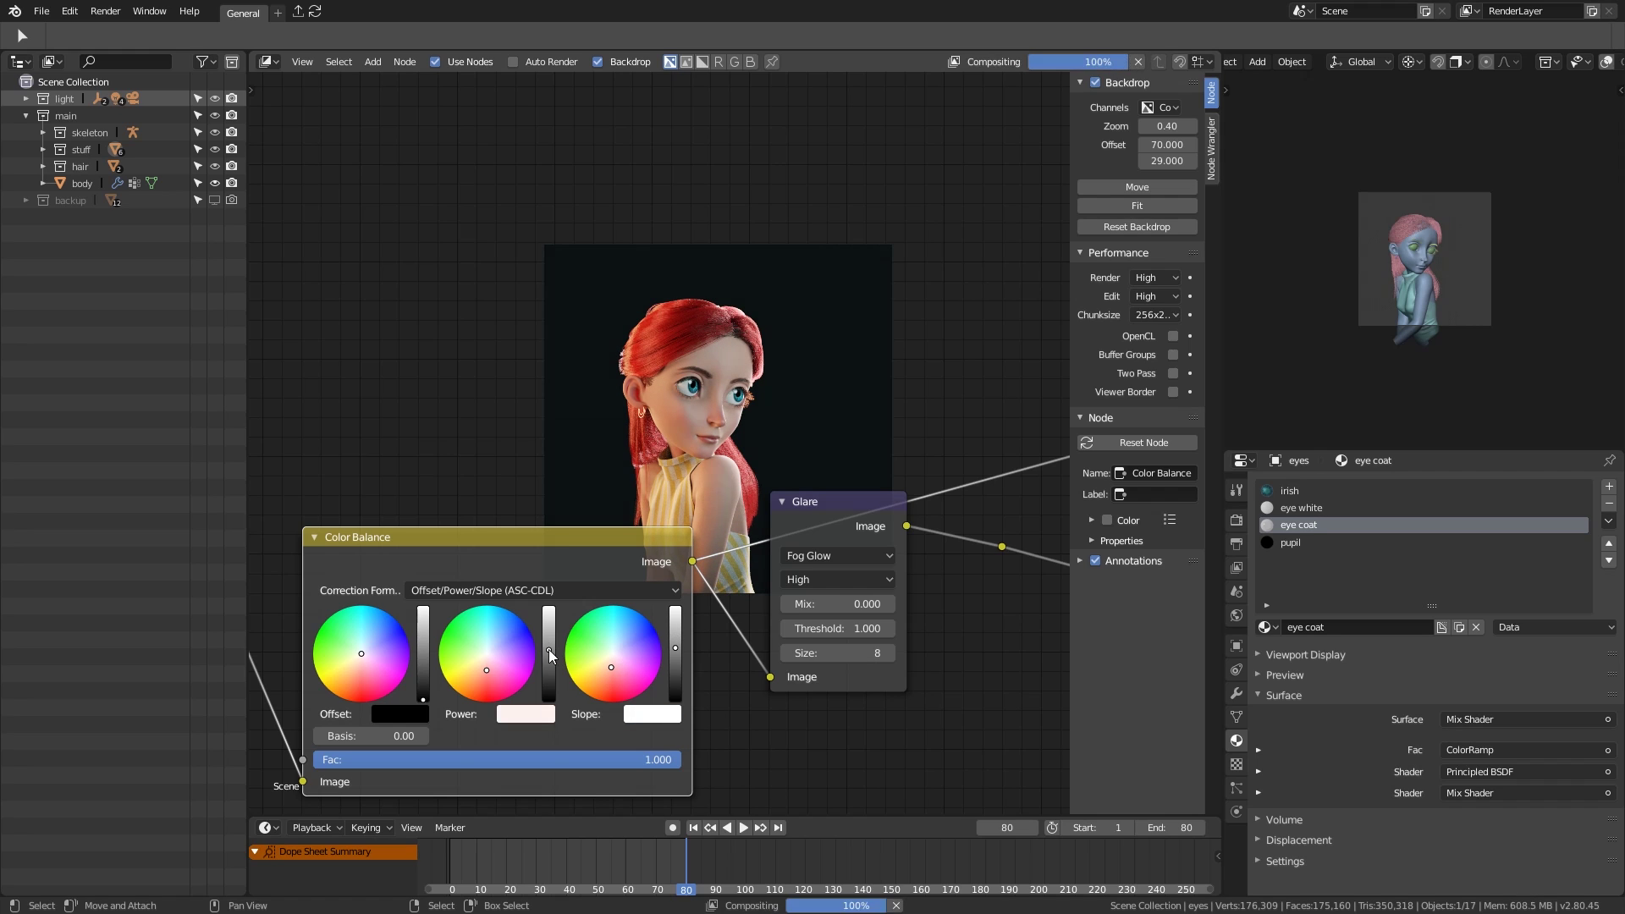
scroll(548, 649, "down", 1)
middle_click_drag(629, 539, 596, 644)
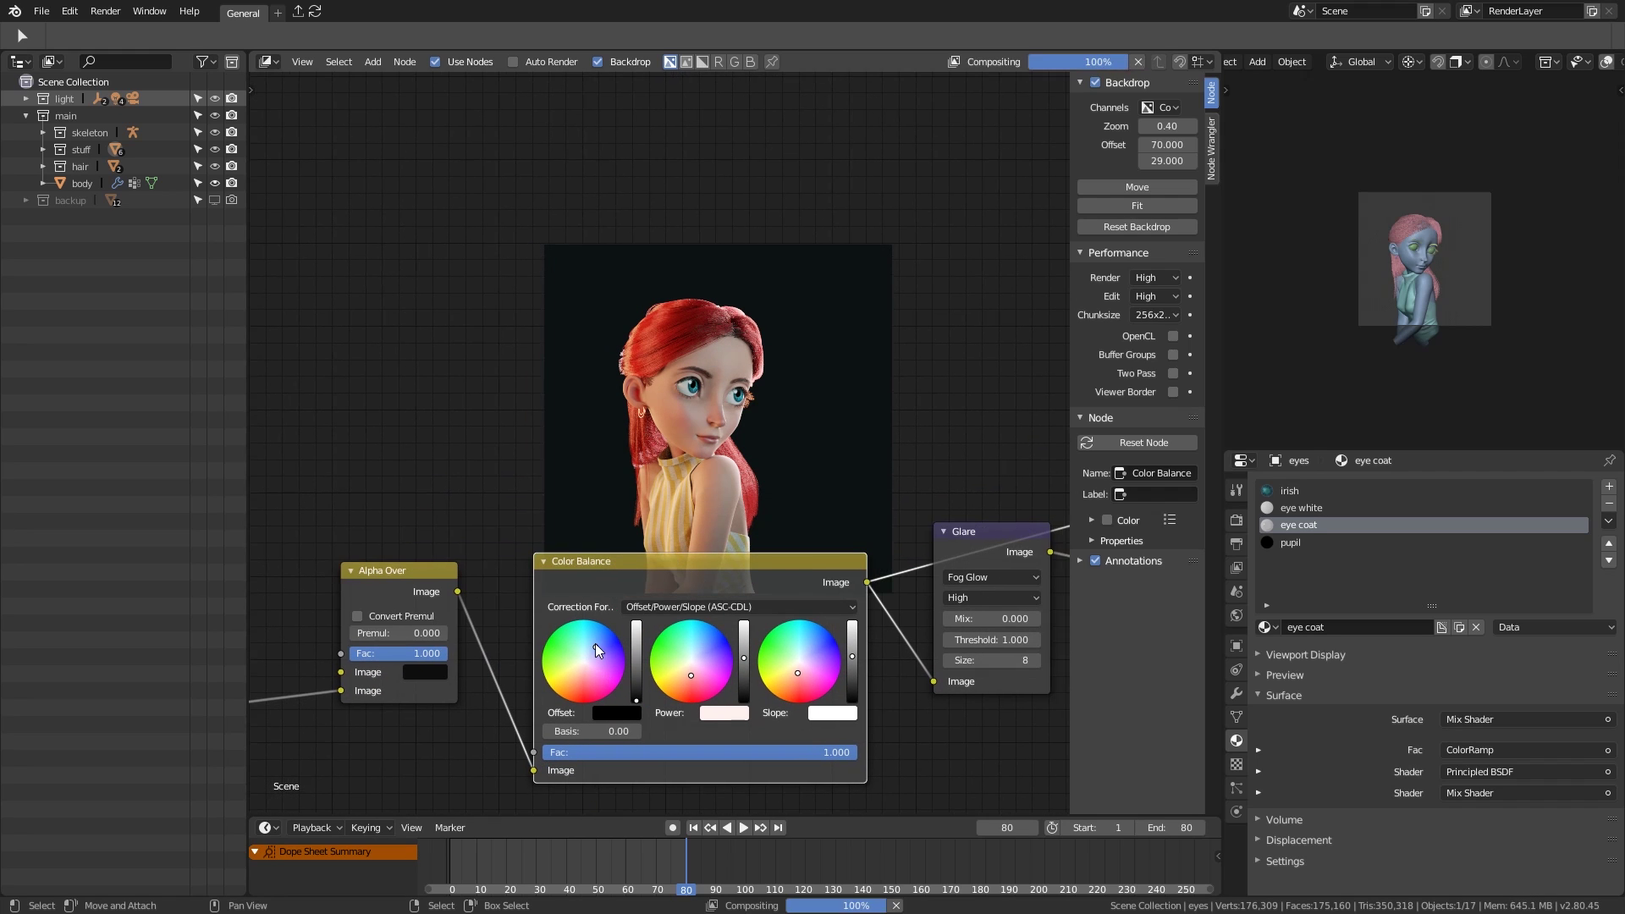
Step: Adjust the Color Balance node's Offset and move the downstream nodes farther away to make room in the chain
left_click_drag(595, 649, 636, 689)
scroll(522, 645, "down", 2)
middle_click_drag(637, 689, 522, 646)
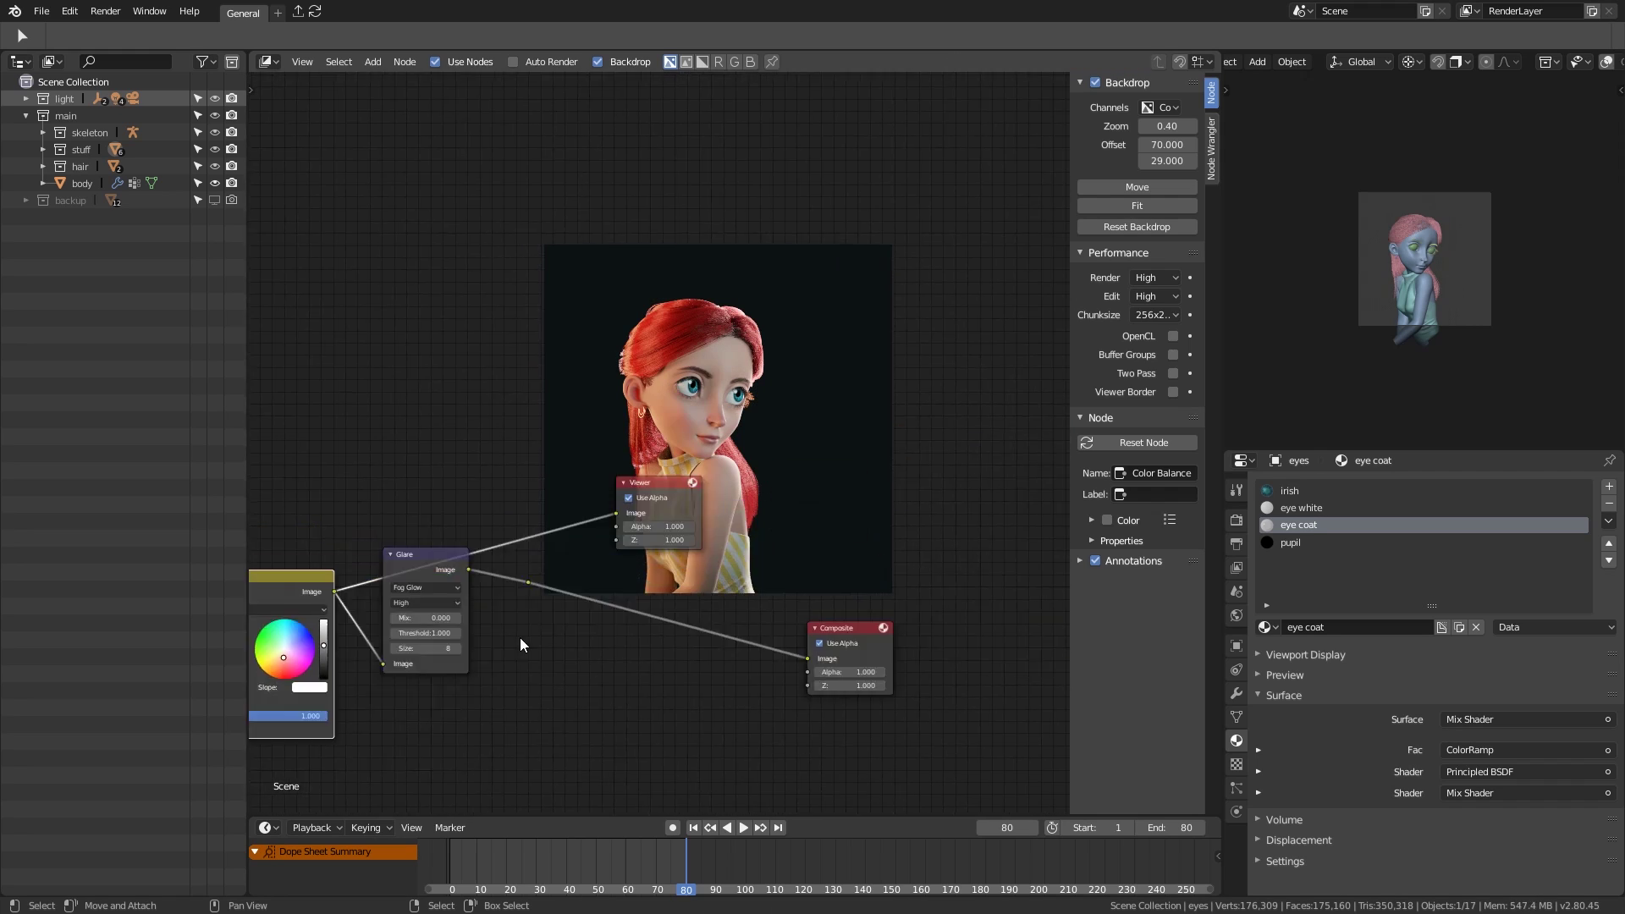
key("g")
left_click(905, 645)
middle_click_drag(905, 646, 736, 576)
Step: Add a ColorRamp between the Color Balance output and the Viewer, running white to black with the black stop close to the start
key("shift+a")
left_click(737, 690)
left_click(795, 630)
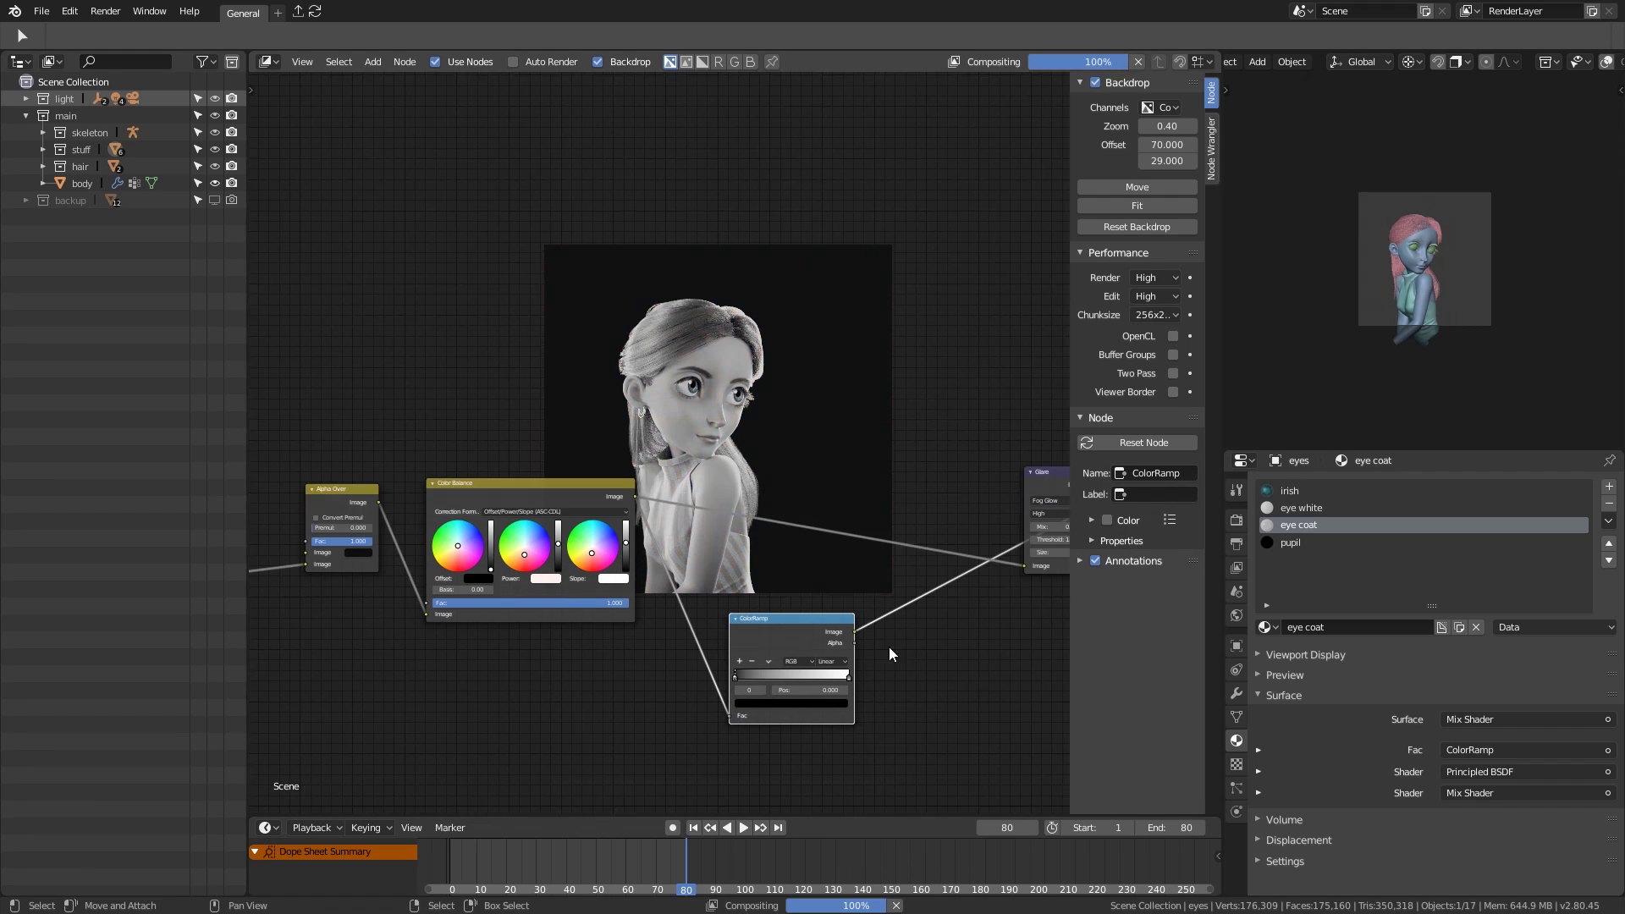
left_click(791, 703)
left_click_drag(825, 622, 825, 550)
left_click_drag(848, 676, 753, 682)
scroll(836, 609, "down", 2)
left_click(1043, 470)
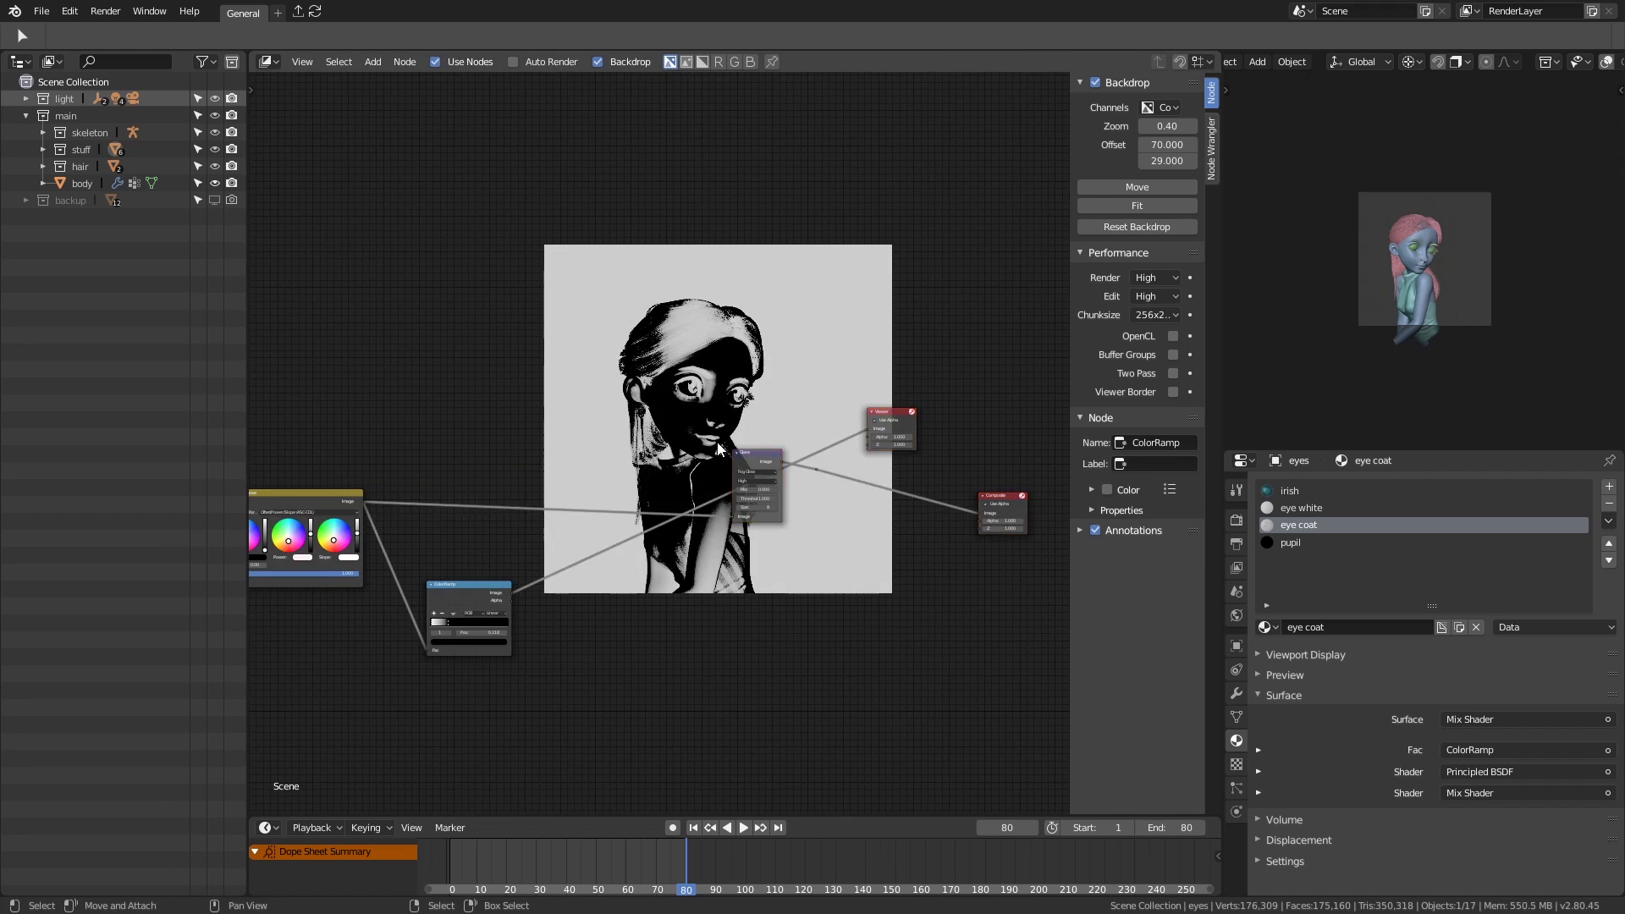
Step: Color the ramp's light stop bright blue and insert a Mix node between Color Balance and Glare
middle_click_drag(692, 546, 610, 604)
left_click(661, 711)
left_click(661, 573)
key("shift+a")
left_click(846, 703)
left_click(701, 538)
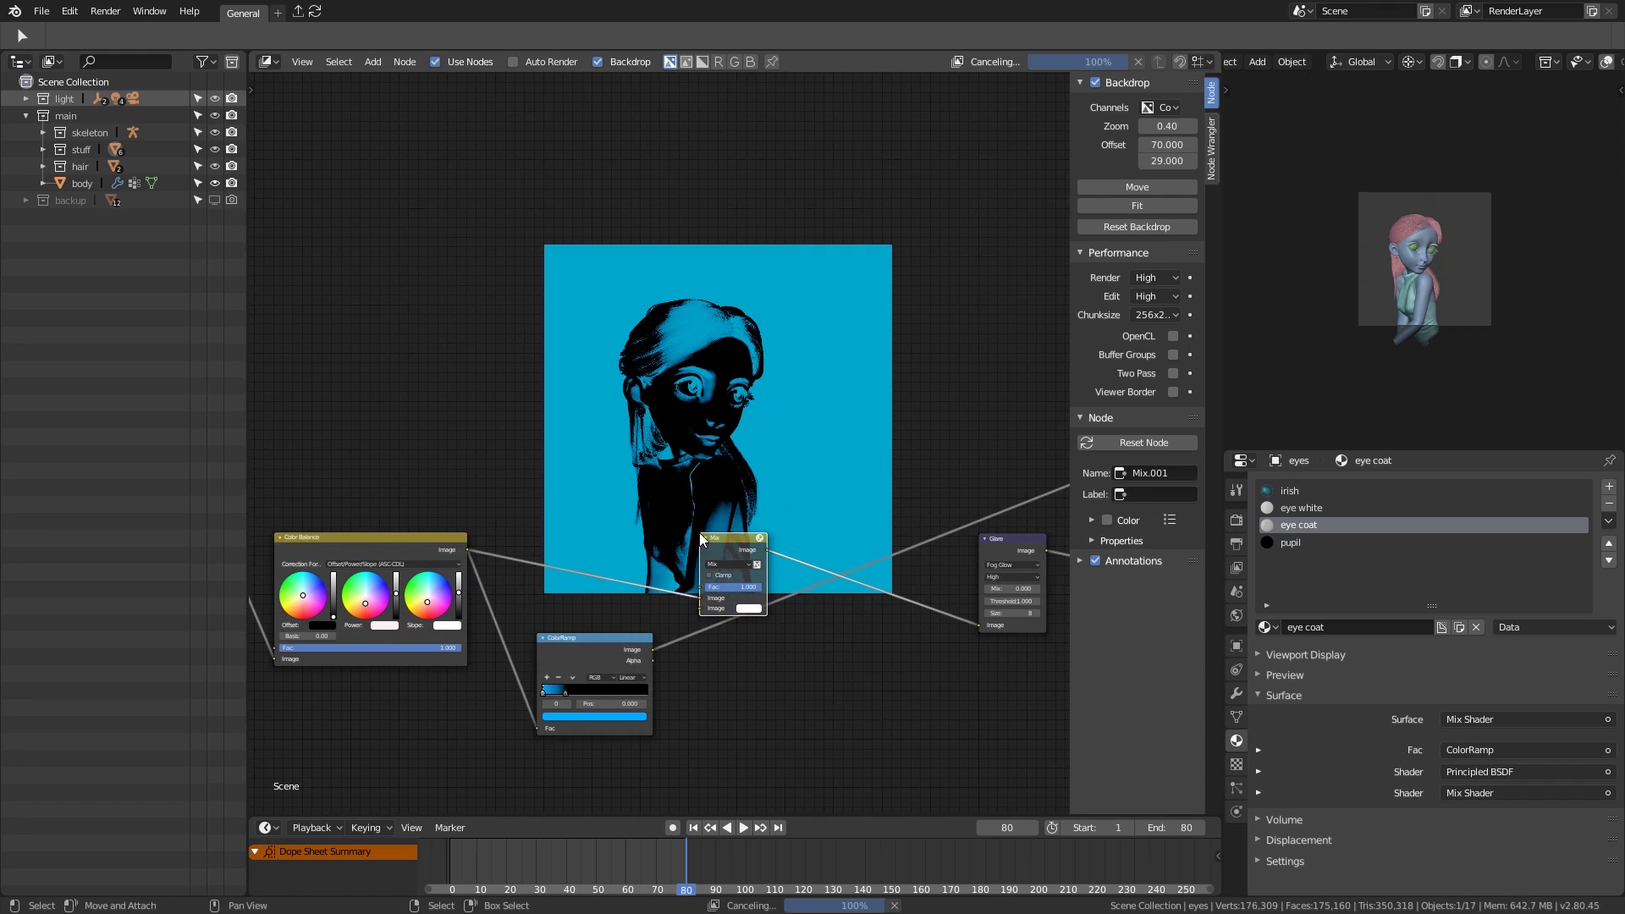
Step: Blend the blue ColorRamp over the graded image with the Mix node set to Add at a factor of 0.01
scroll(724, 632, "up", 3)
double_click(796, 668)
type("0.01")
key("Return")
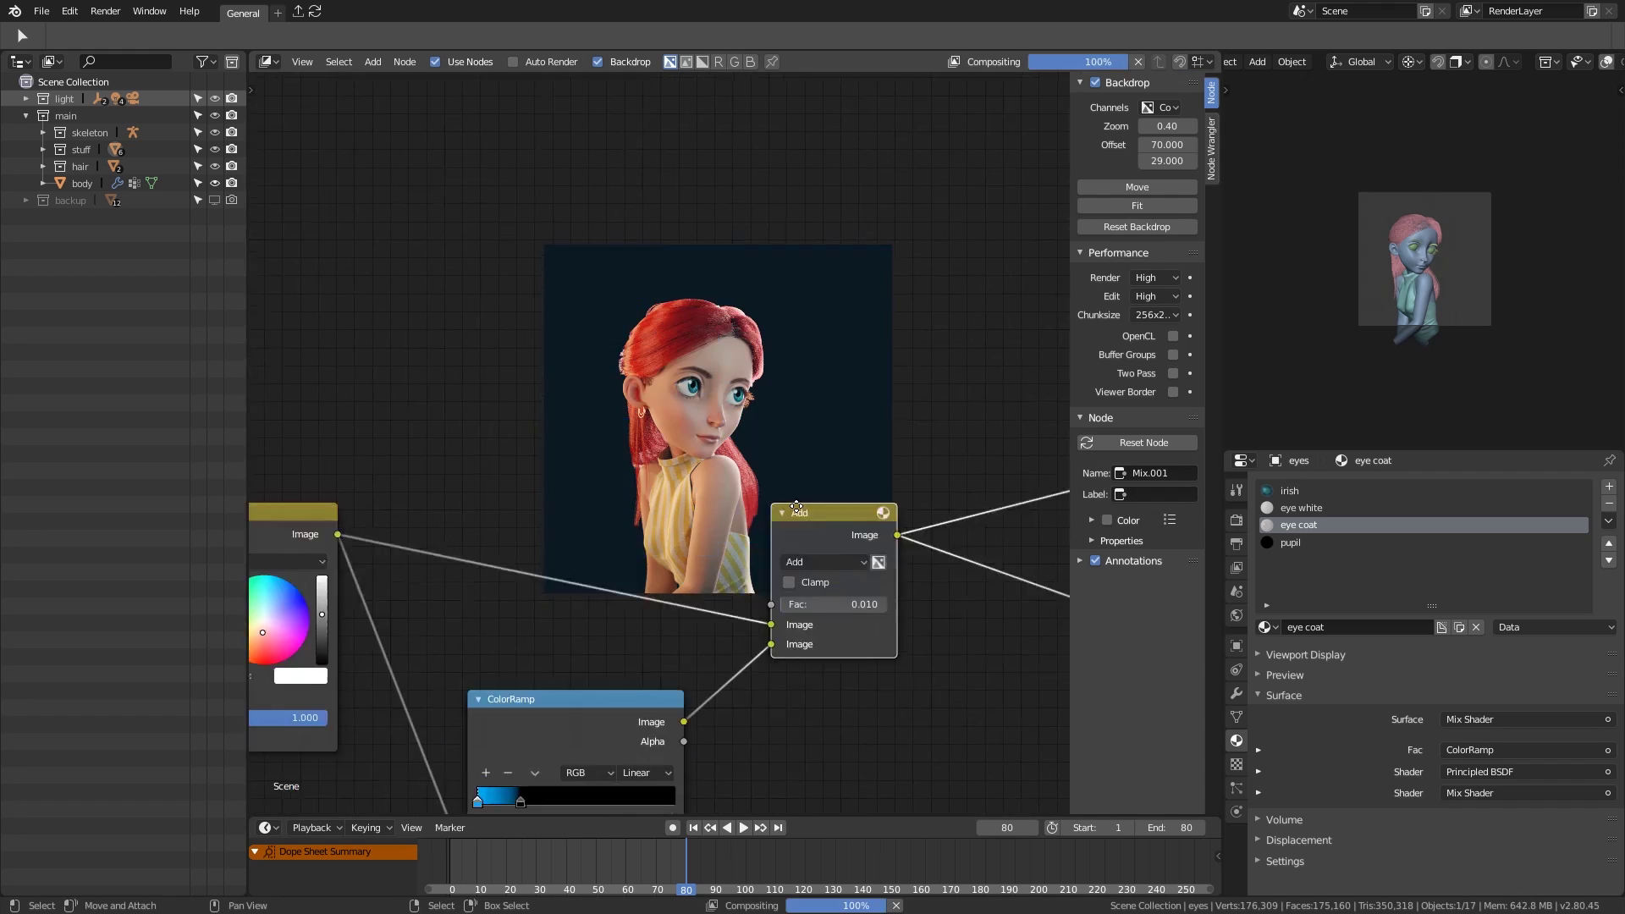
Step: Shift the ramp's blue stop to a deeper blue and set the Add factor to 0.05
scroll(796, 668, "up", 1)
left_click(626, 762)
middle_click_drag(834, 385, 577, 578)
double_click(732, 664)
type("0.05")
key("Return")
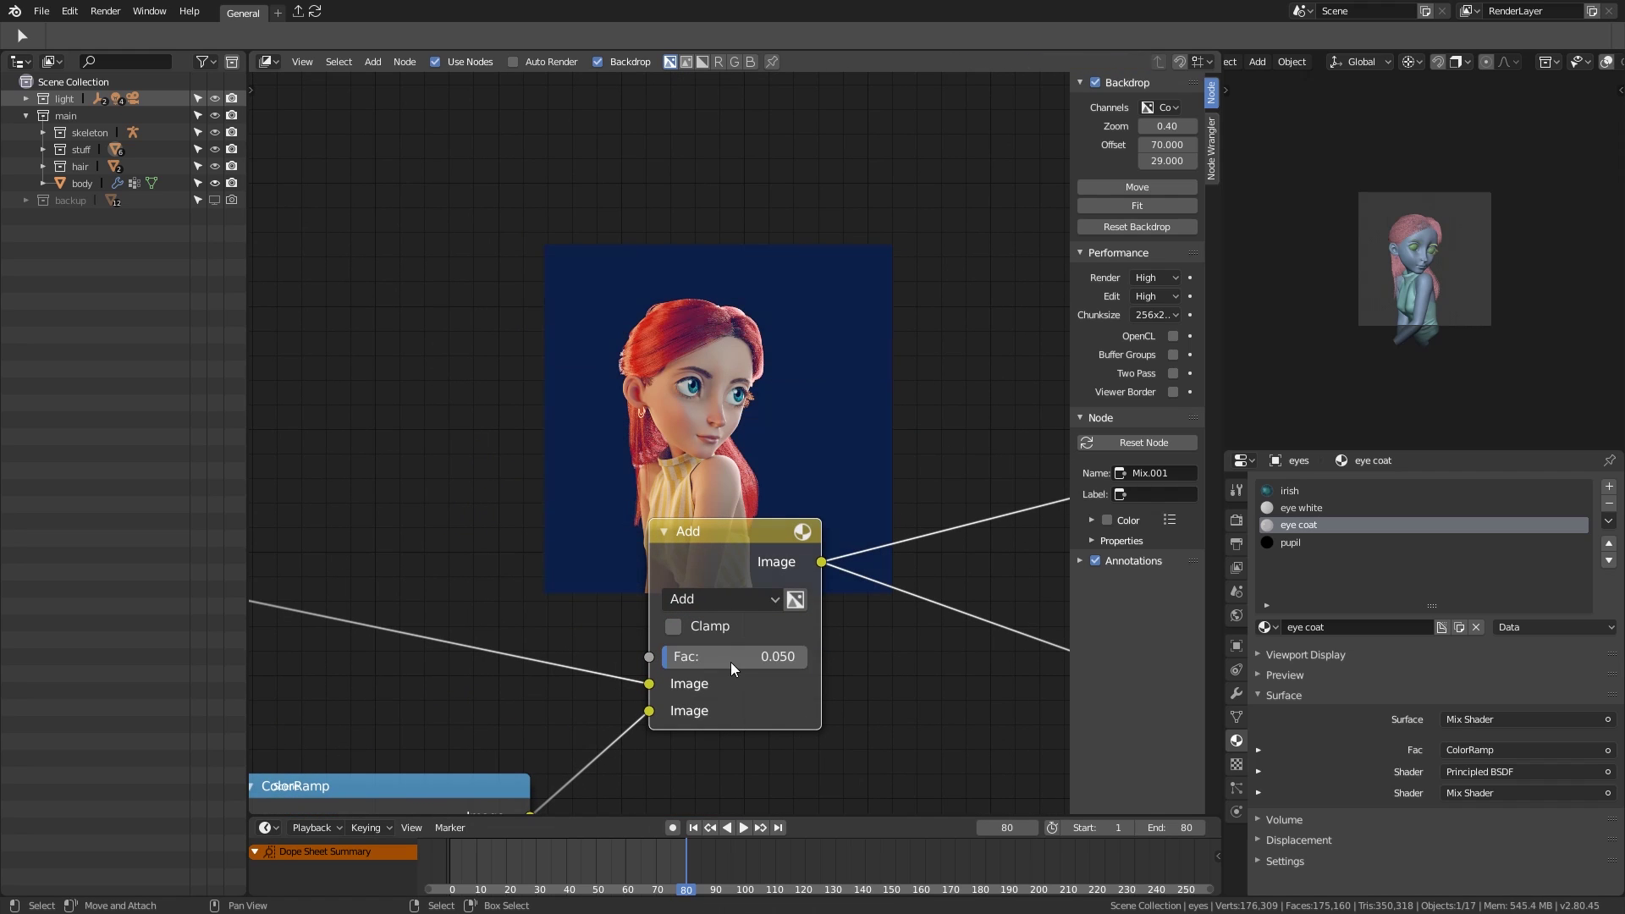
Step: Reconnect the Mix background gradient to the Alpha Over node and reduce the Add factor to 0.005
scroll(729, 661, "down", 2)
scroll(194, 509, "left", 6, "ctrl")
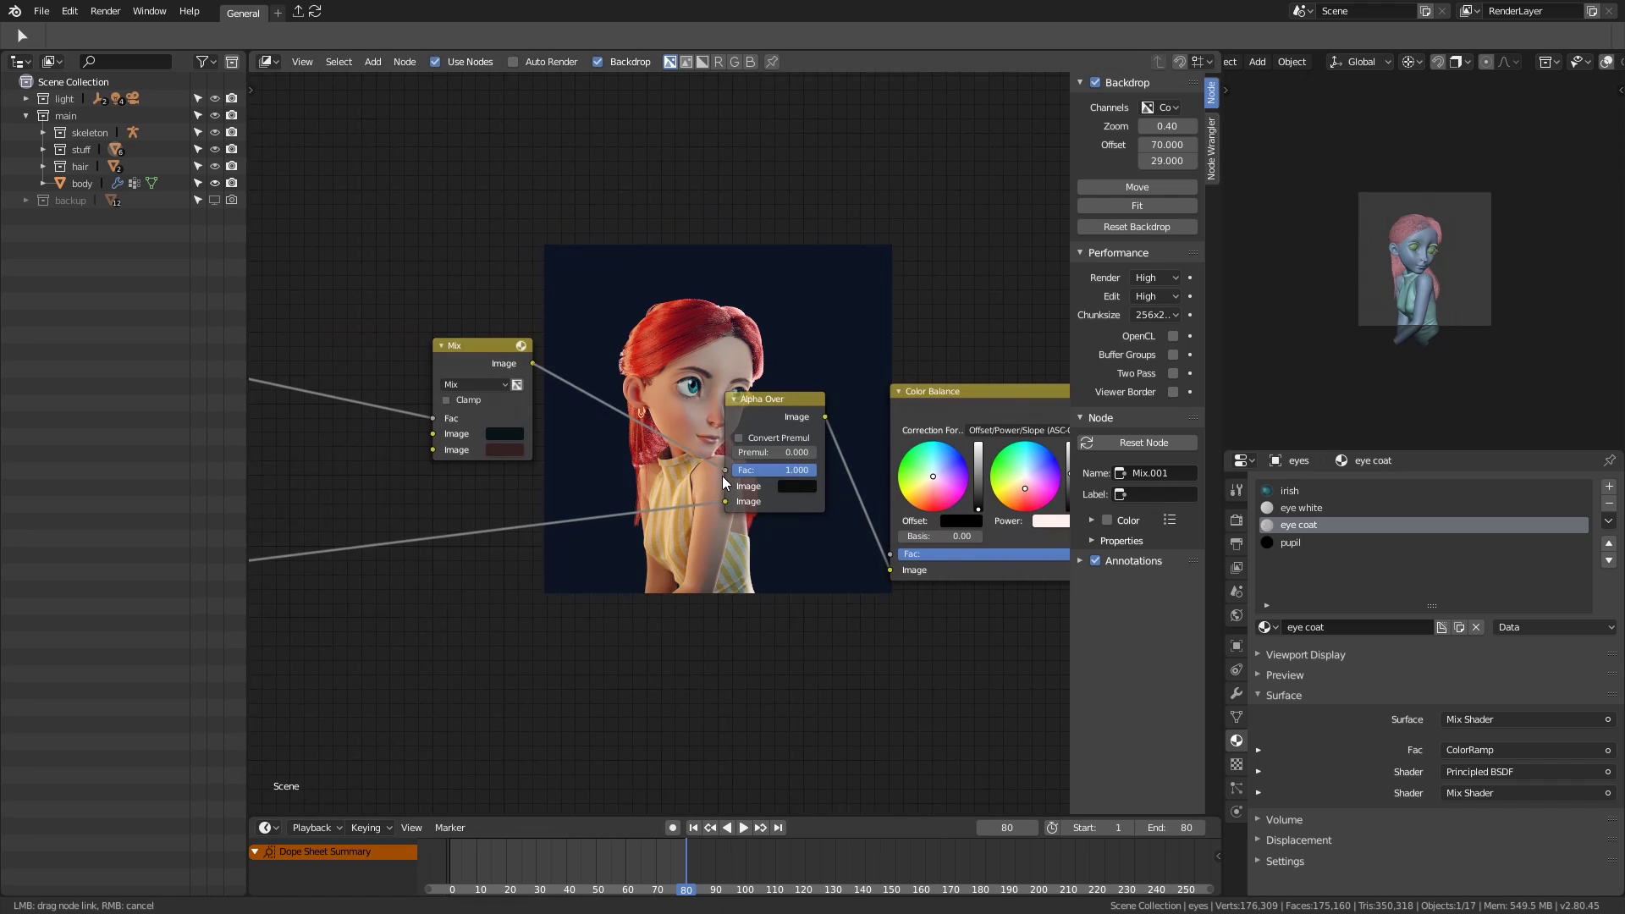
left_click_drag(724, 483, 725, 479)
scroll(677, 495, "down", 3)
middle_click_drag(724, 479, 504, 493)
left_click(871, 546)
middle_click_drag(381, 381, 404, 397)
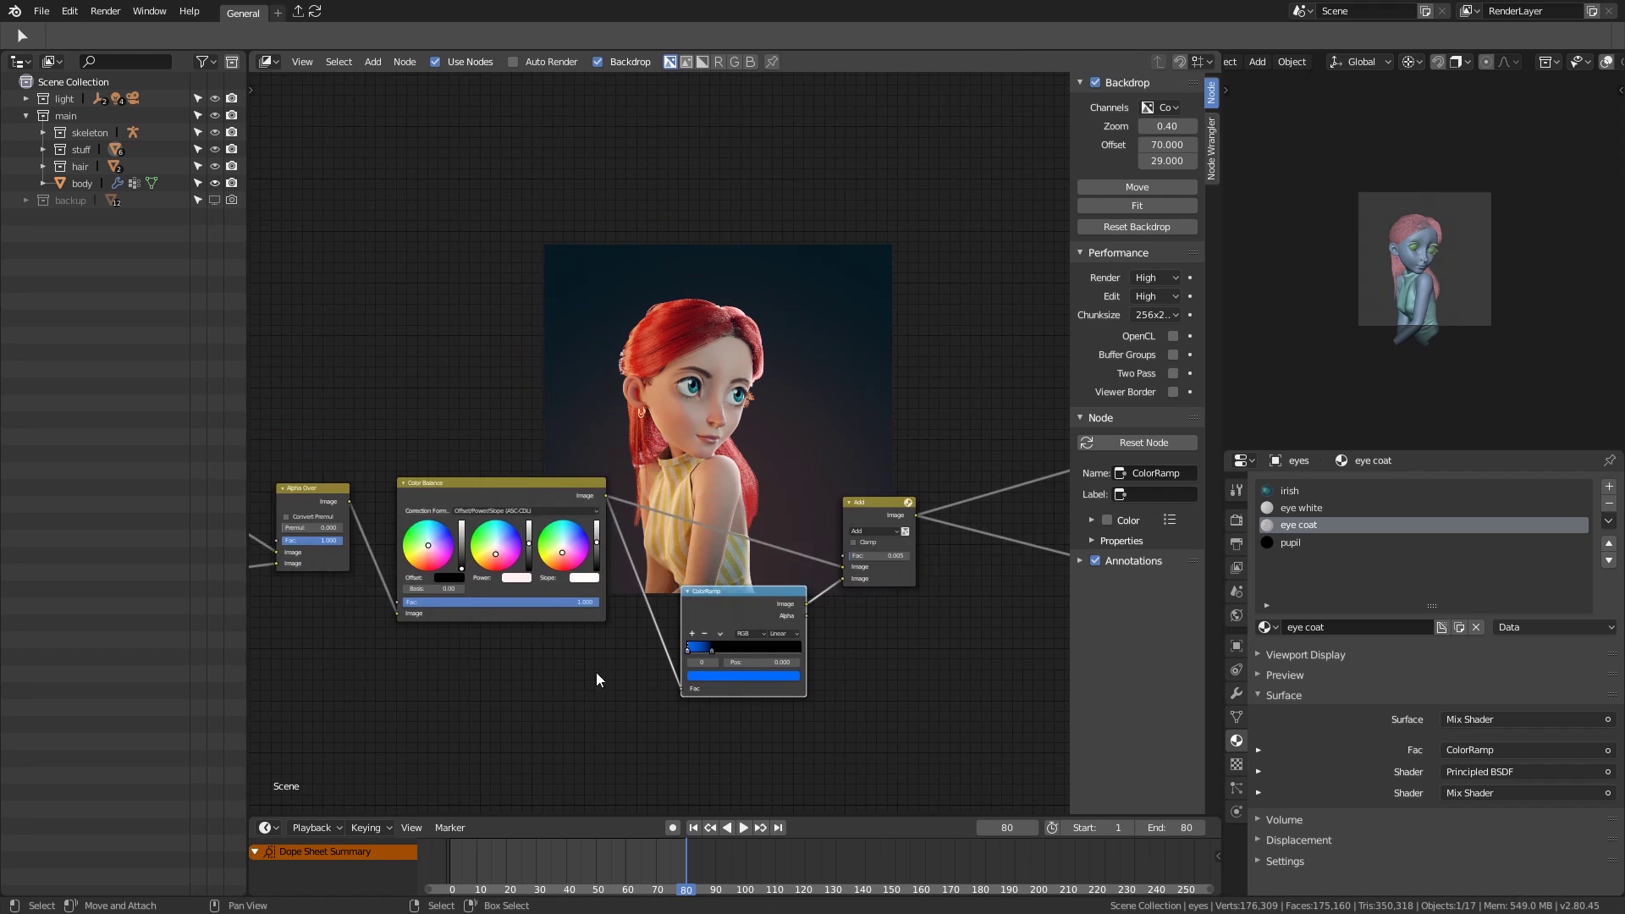
Step: Fine-tune the Color Balance node's Power level and check the Add node's effect on the image
scroll(339, 474, "up", 3)
middle_click_drag(793, 525, 643, 645)
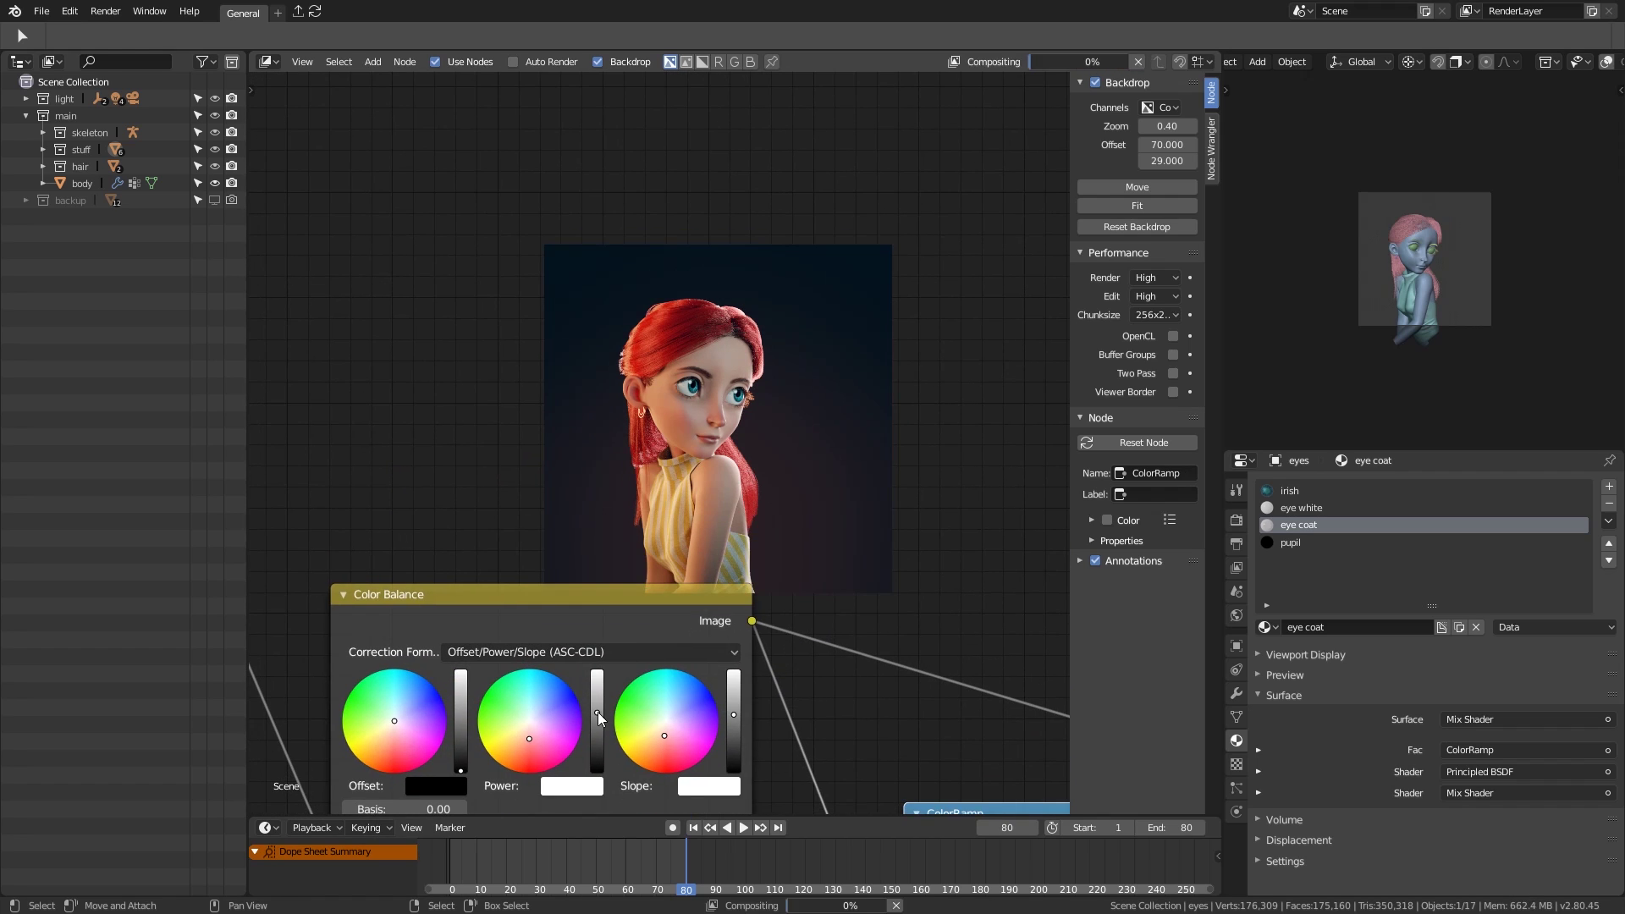
left_click(557, 709)
key("Home")
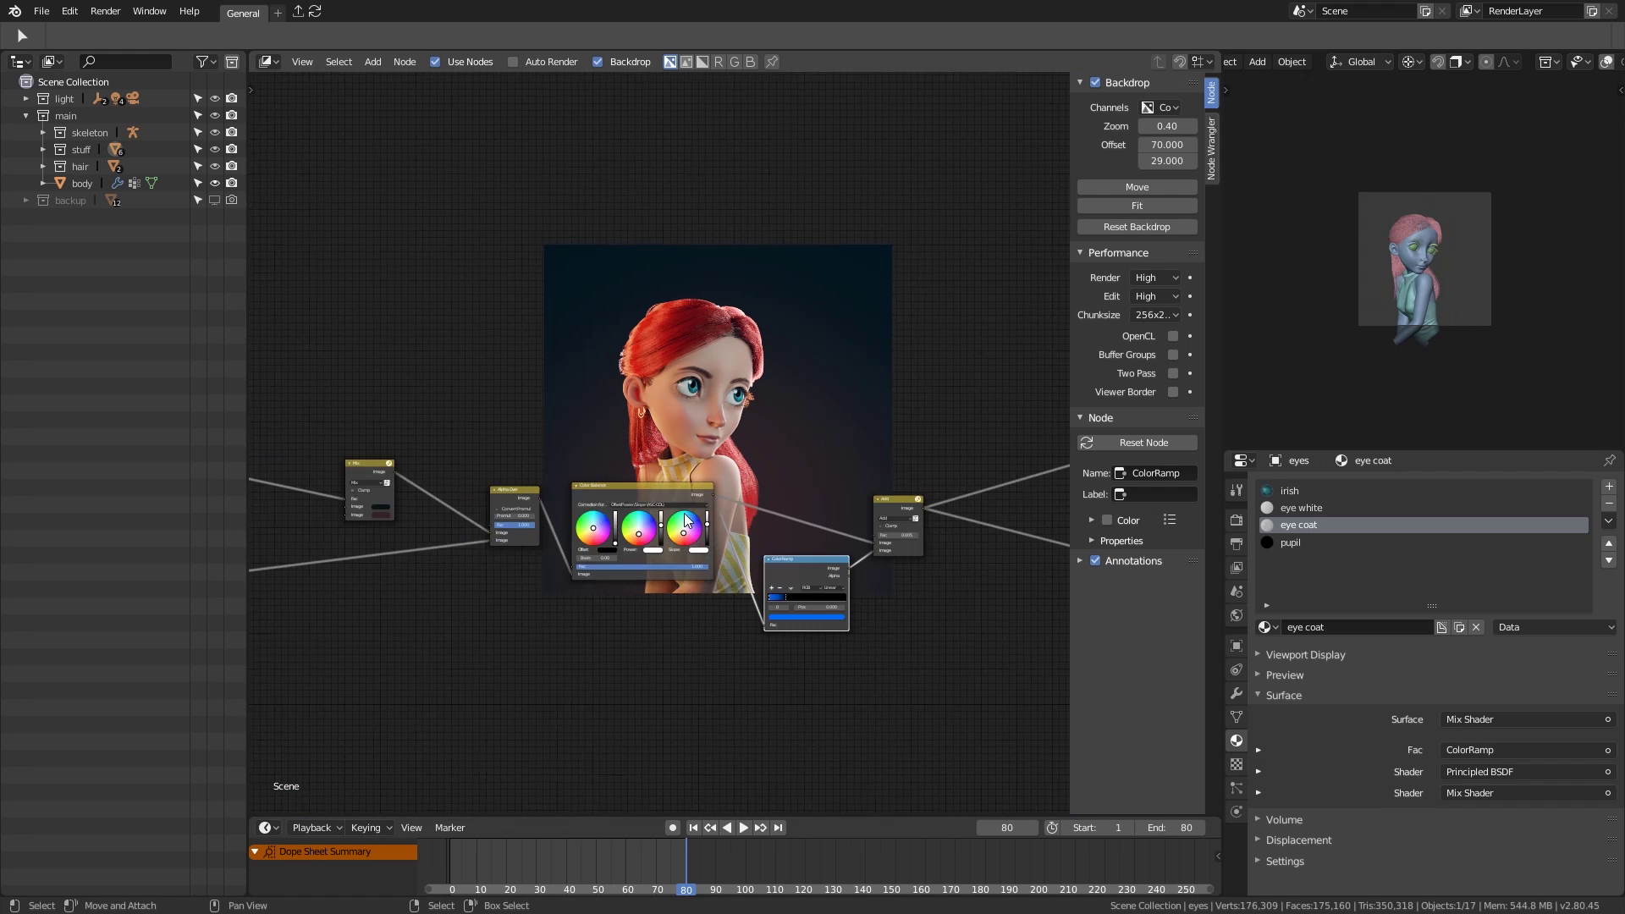
middle_click_drag(891, 521, 485, 546)
left_click(768, 571)
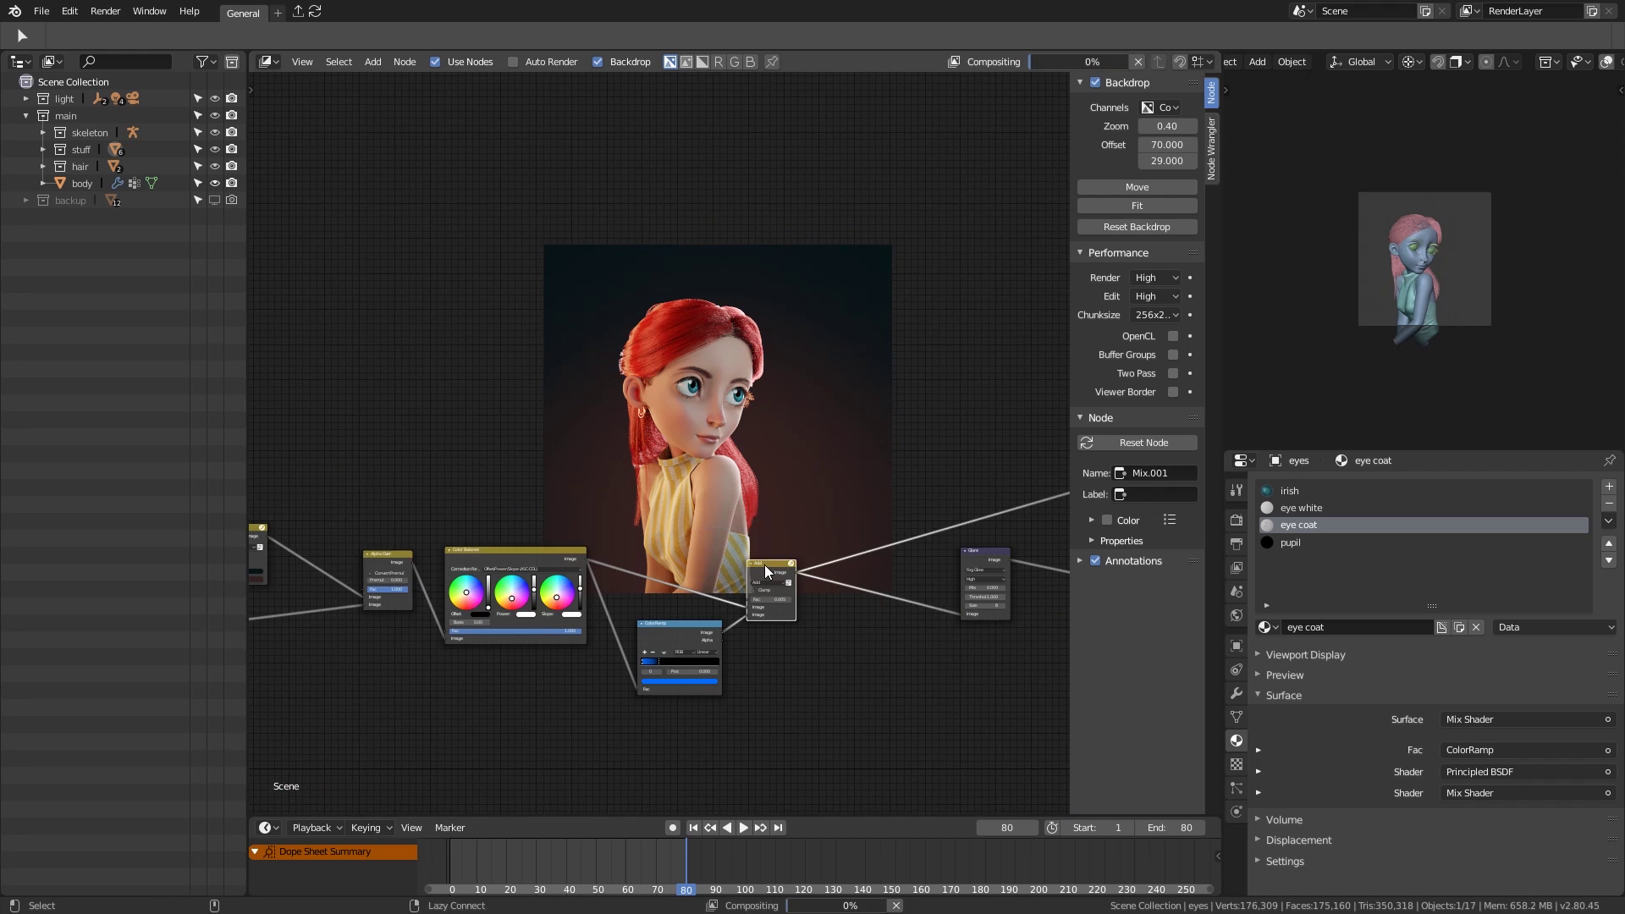
Step: Bring the vignet.tif image into the node tree and show it in the Viewer
middle_click_drag(773, 577, 692, 415)
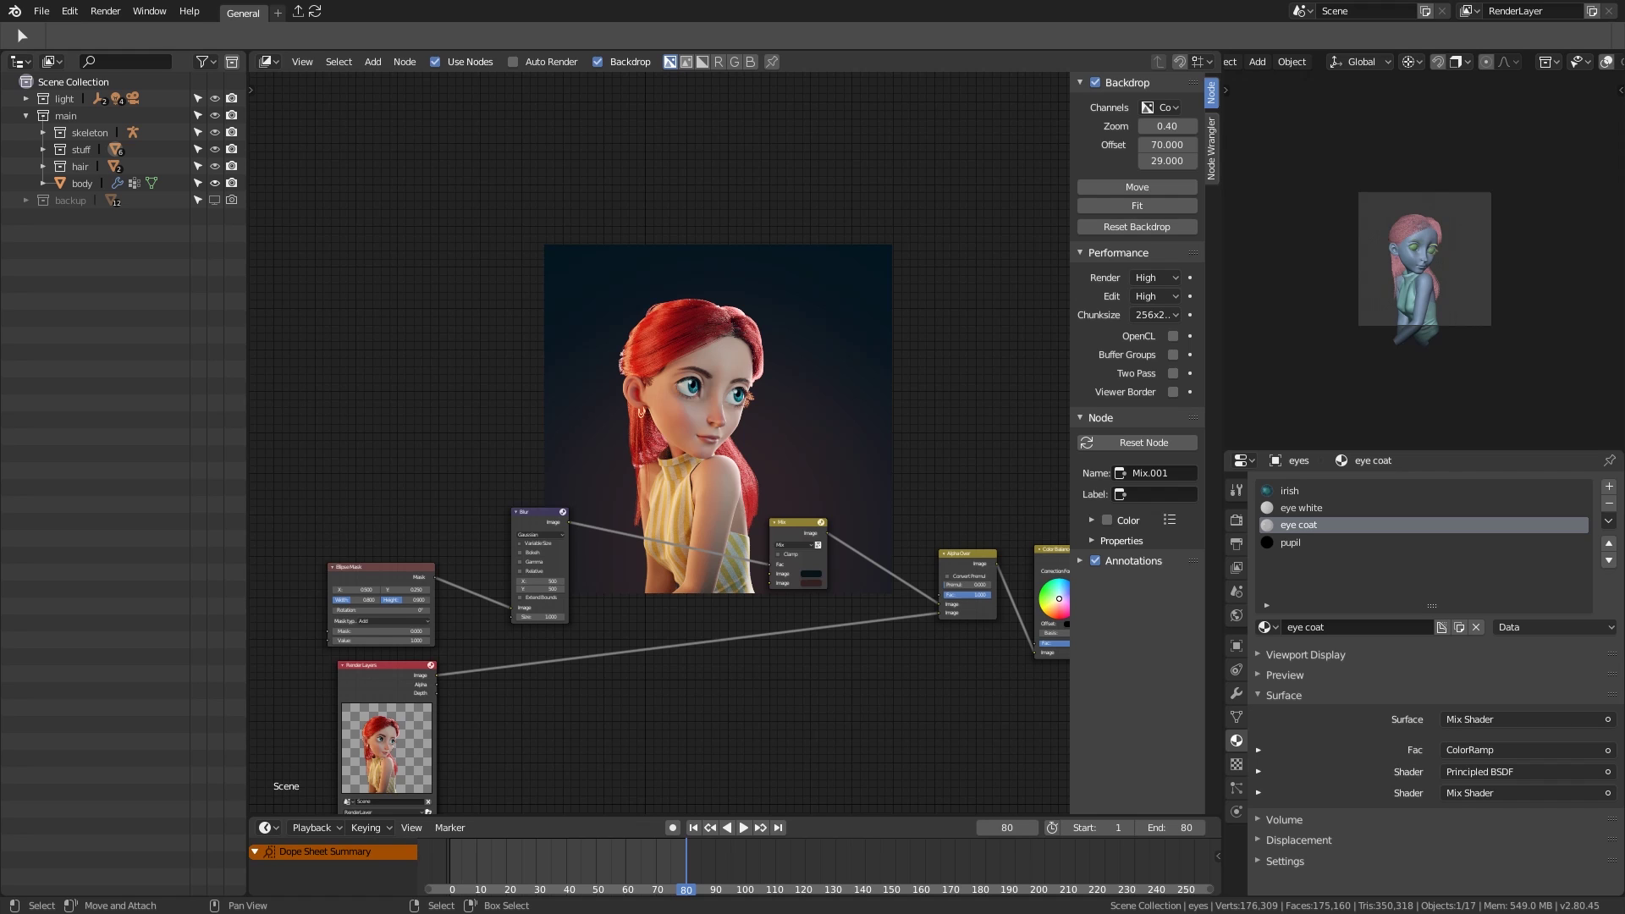
left_click(916, 332, "ctrl+shift")
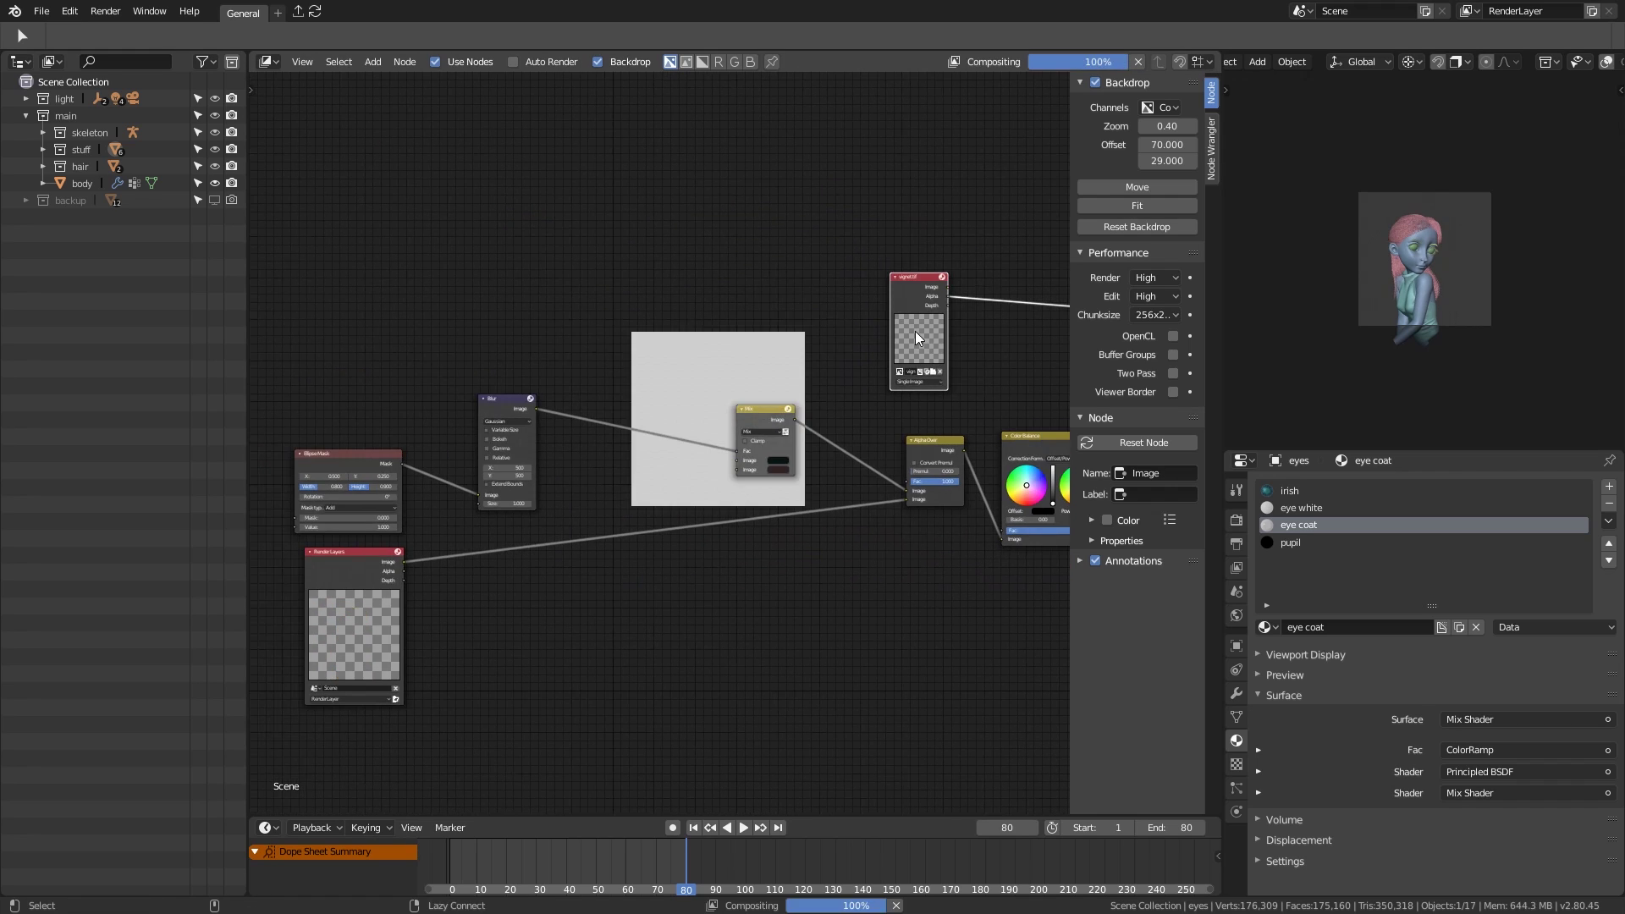
scroll(931, 330, "down", 1)
middle_click_drag(931, 330, 330, 333)
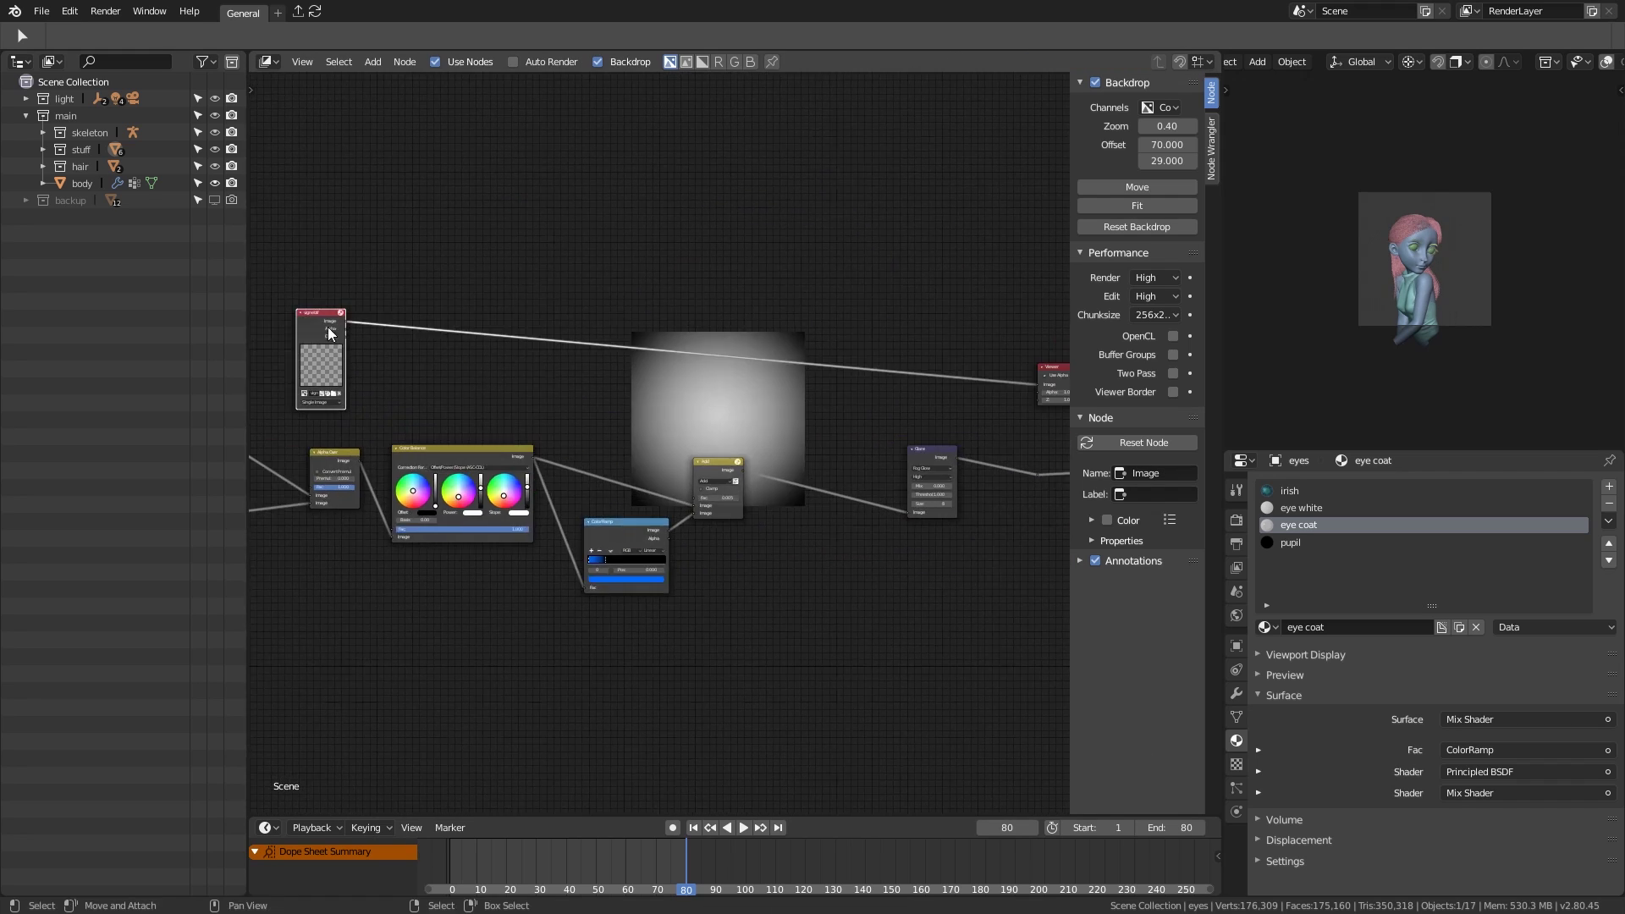
Step: Insert a ColorRamp node between the vignet.tif image and the Viewer
scroll(592, 379, "up", 3)
key("shift+a")
mouse_move(667, 526)
left_click(791, 450)
left_click(868, 487)
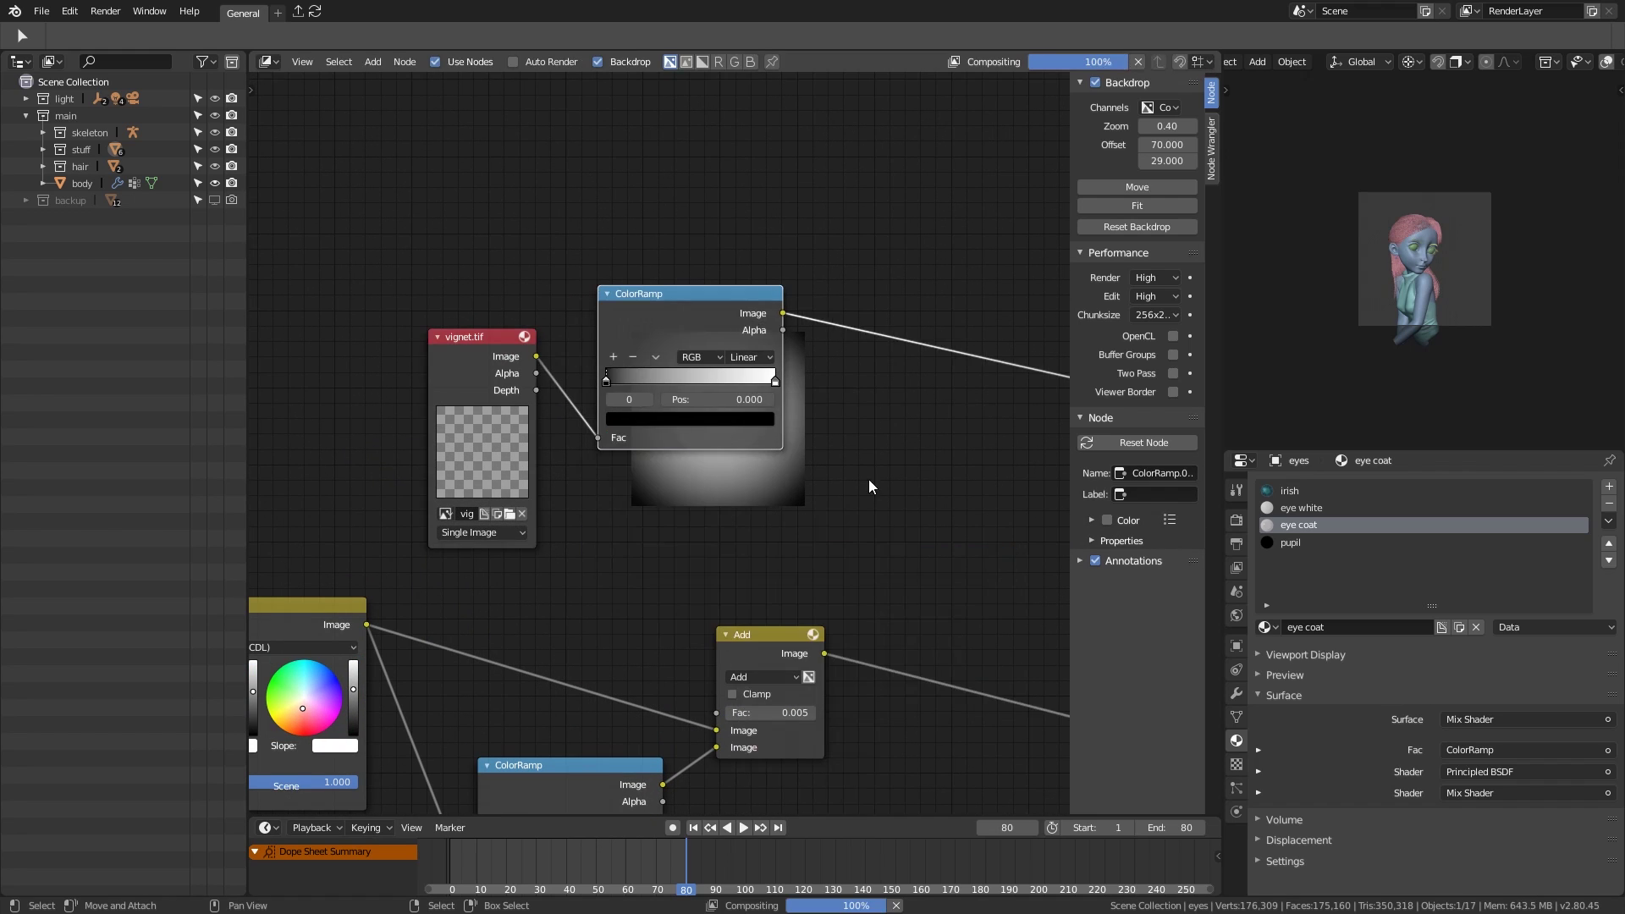
Step: Reverse the vignette ramp to run from white to black and move its black stop to 0.100
scroll(868, 487, "up", 1)
middle_click_drag(868, 487, 457, 468)
left_click(419, 420)
key("ctrl+s")
scroll(733, 592, "down", 1)
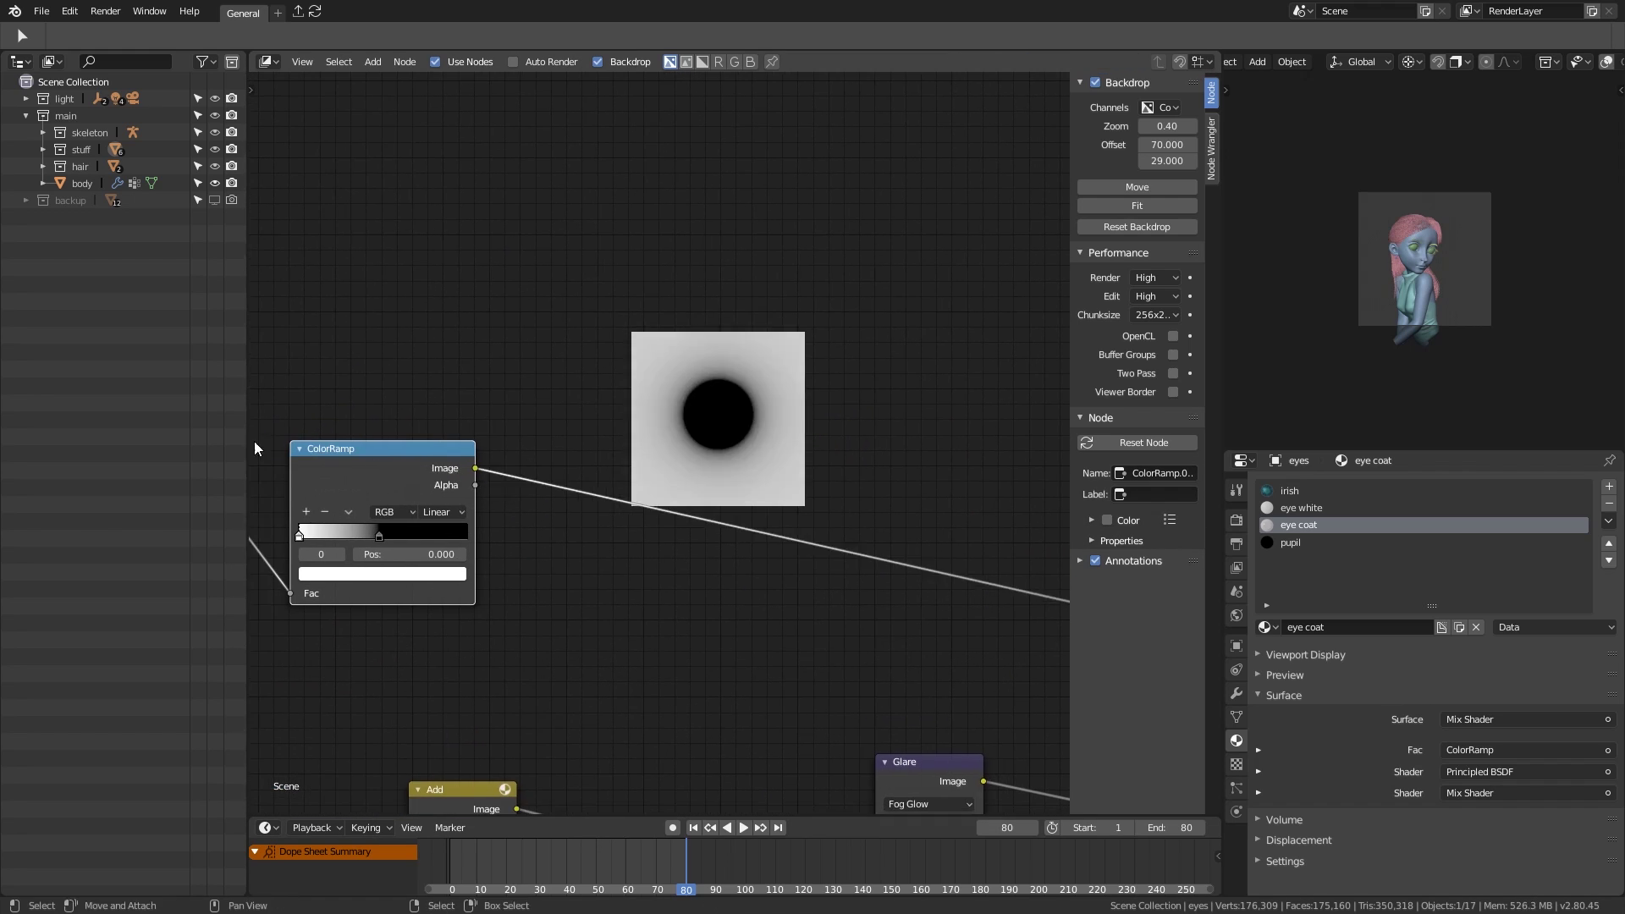
left_click_drag(422, 539, 374, 545)
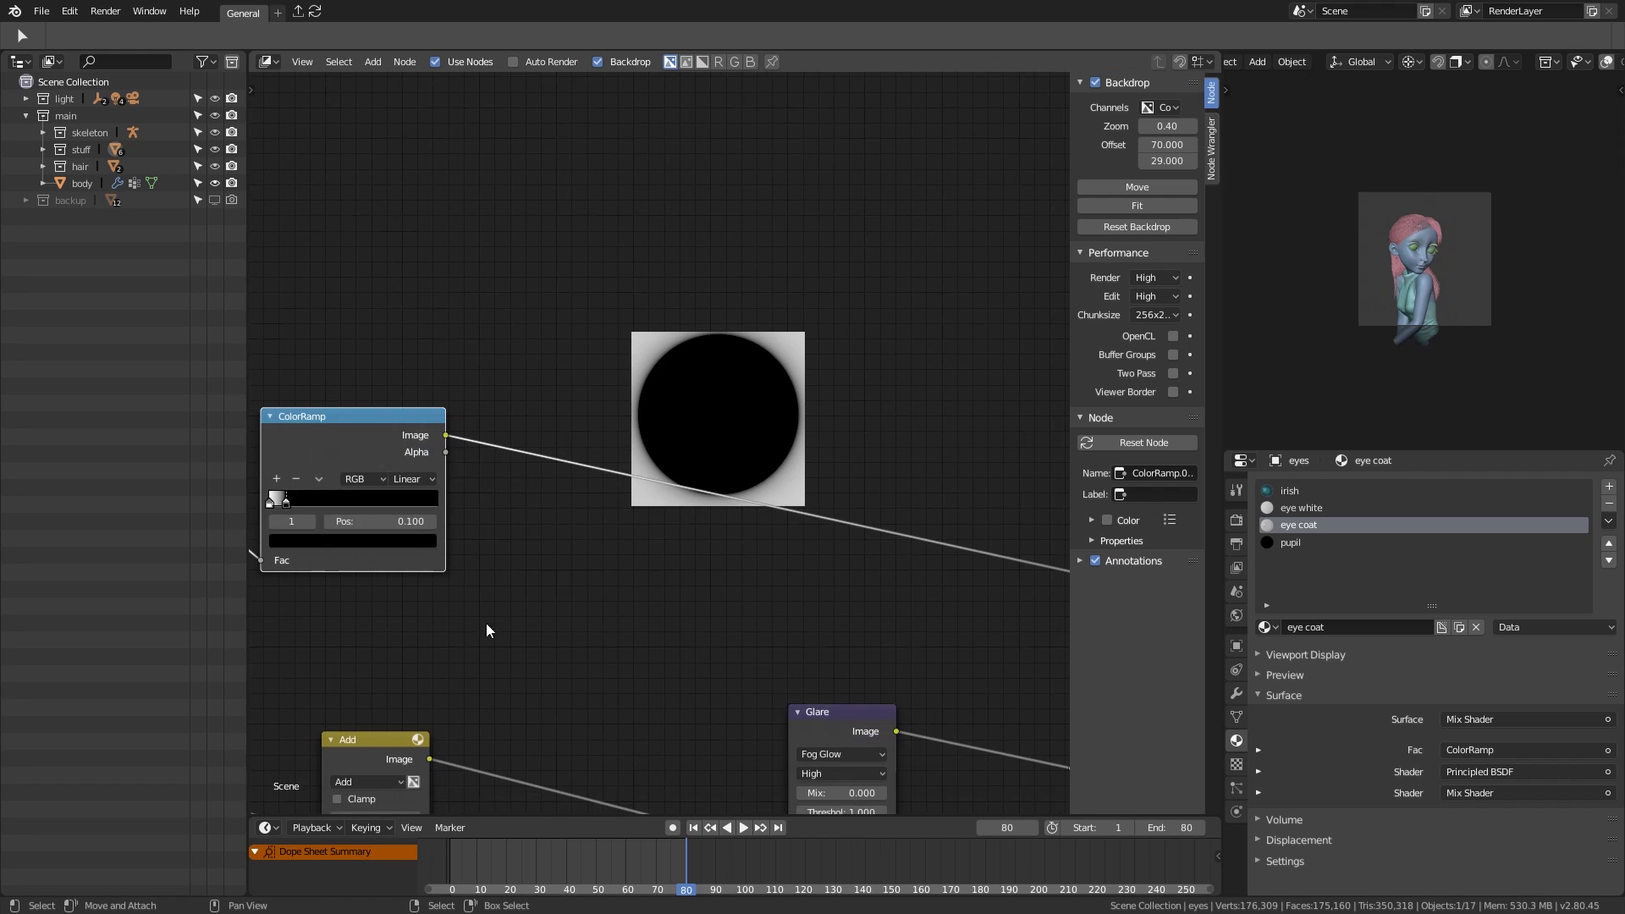
Step: Add a second Color Balance node between Add and Glare, masked by the vignette ramp, using Offset/Power/Slope (ASC-CDL) with a gray Slope
scroll(487, 630, "down", 1)
middle_click_drag(507, 550, 533, 643)
scroll(791, 519, "down", 1)
key("shift+a")
mouse_move(745, 500)
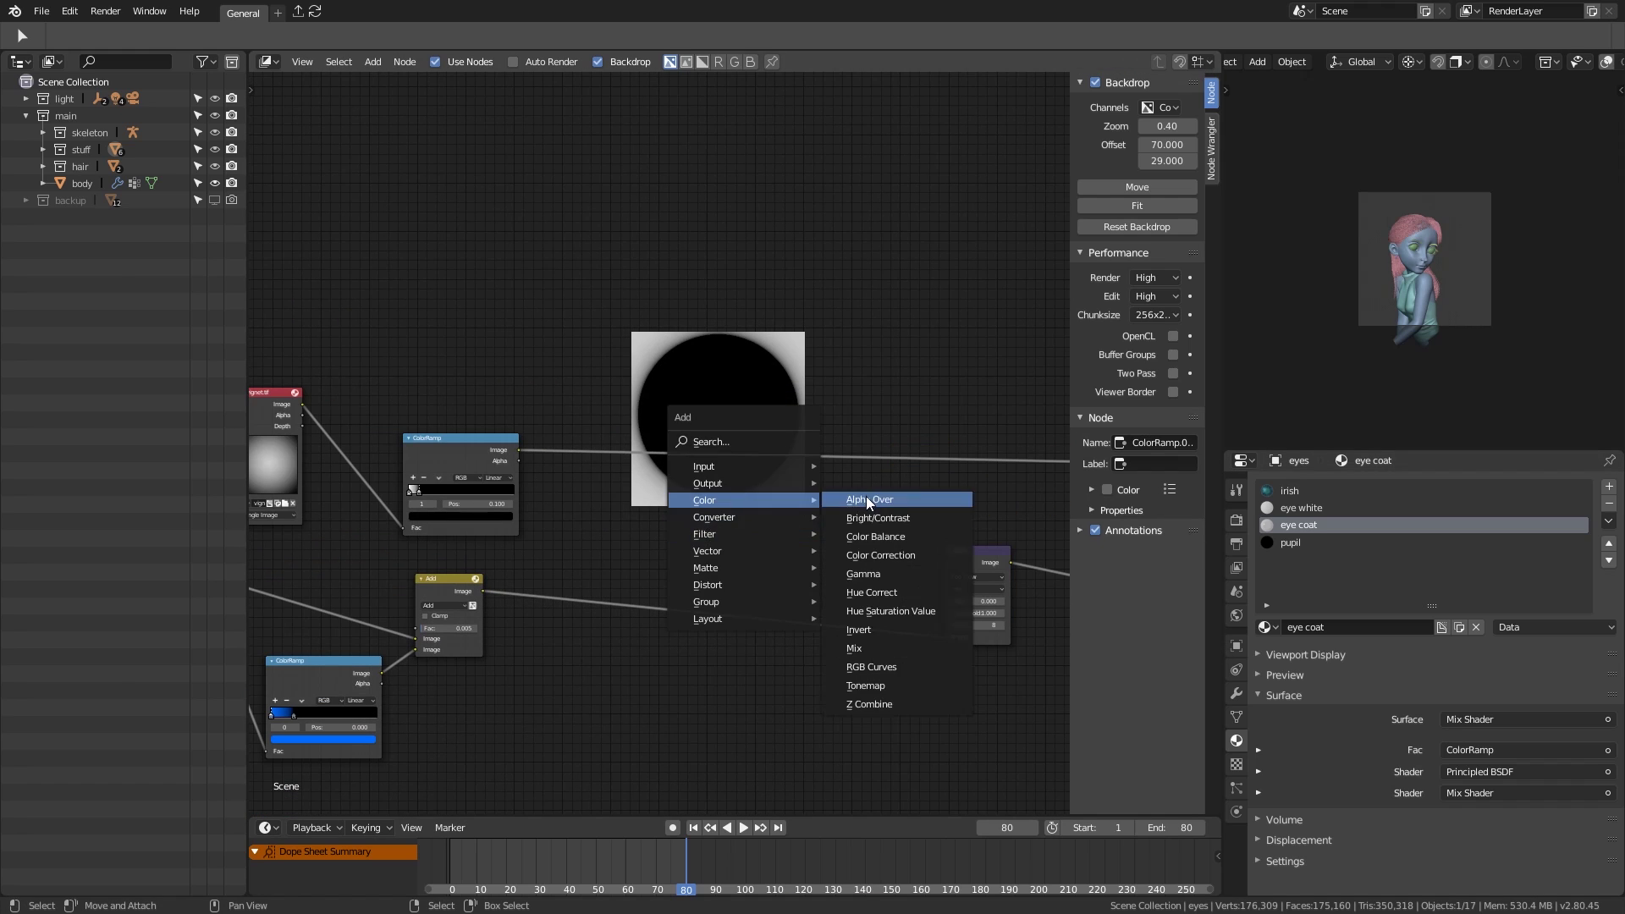
left_click(875, 537)
left_click(790, 449)
scroll(786, 556, "up", 2)
middle_click_drag(785, 555, 804, 654)
left_click(717, 716)
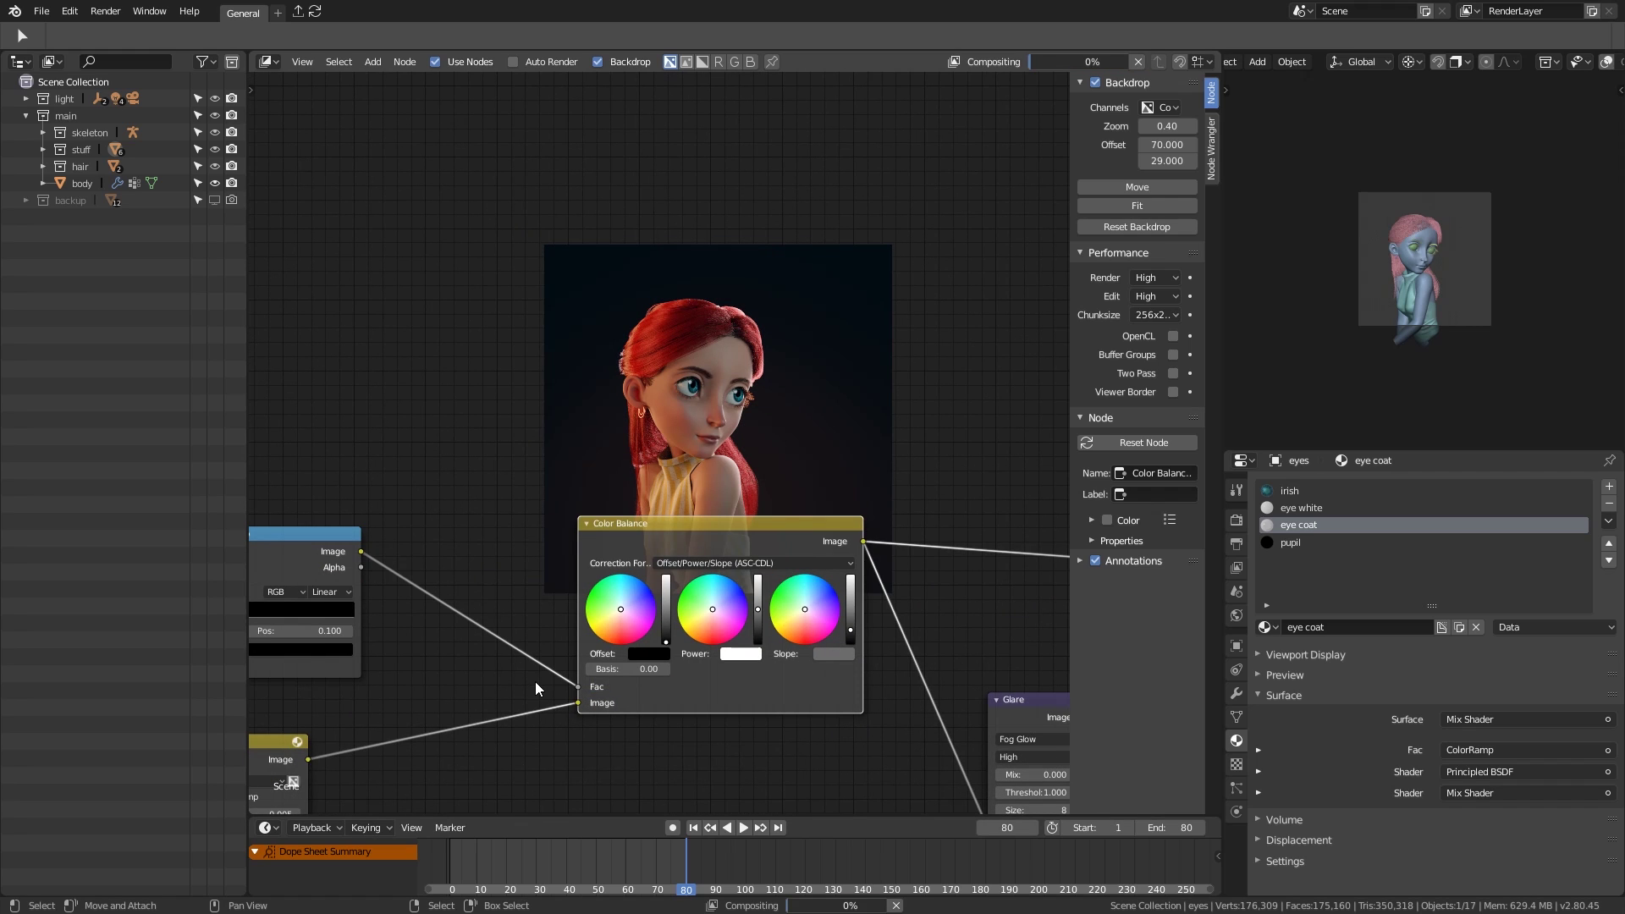
Step: Insert a Scale node between the vignette ColorRamp and the second Color Balance node's factor input
middle_click_drag(535, 682, 491, 819)
left_click_drag(912, 572, 670, 572)
key("shift+a")
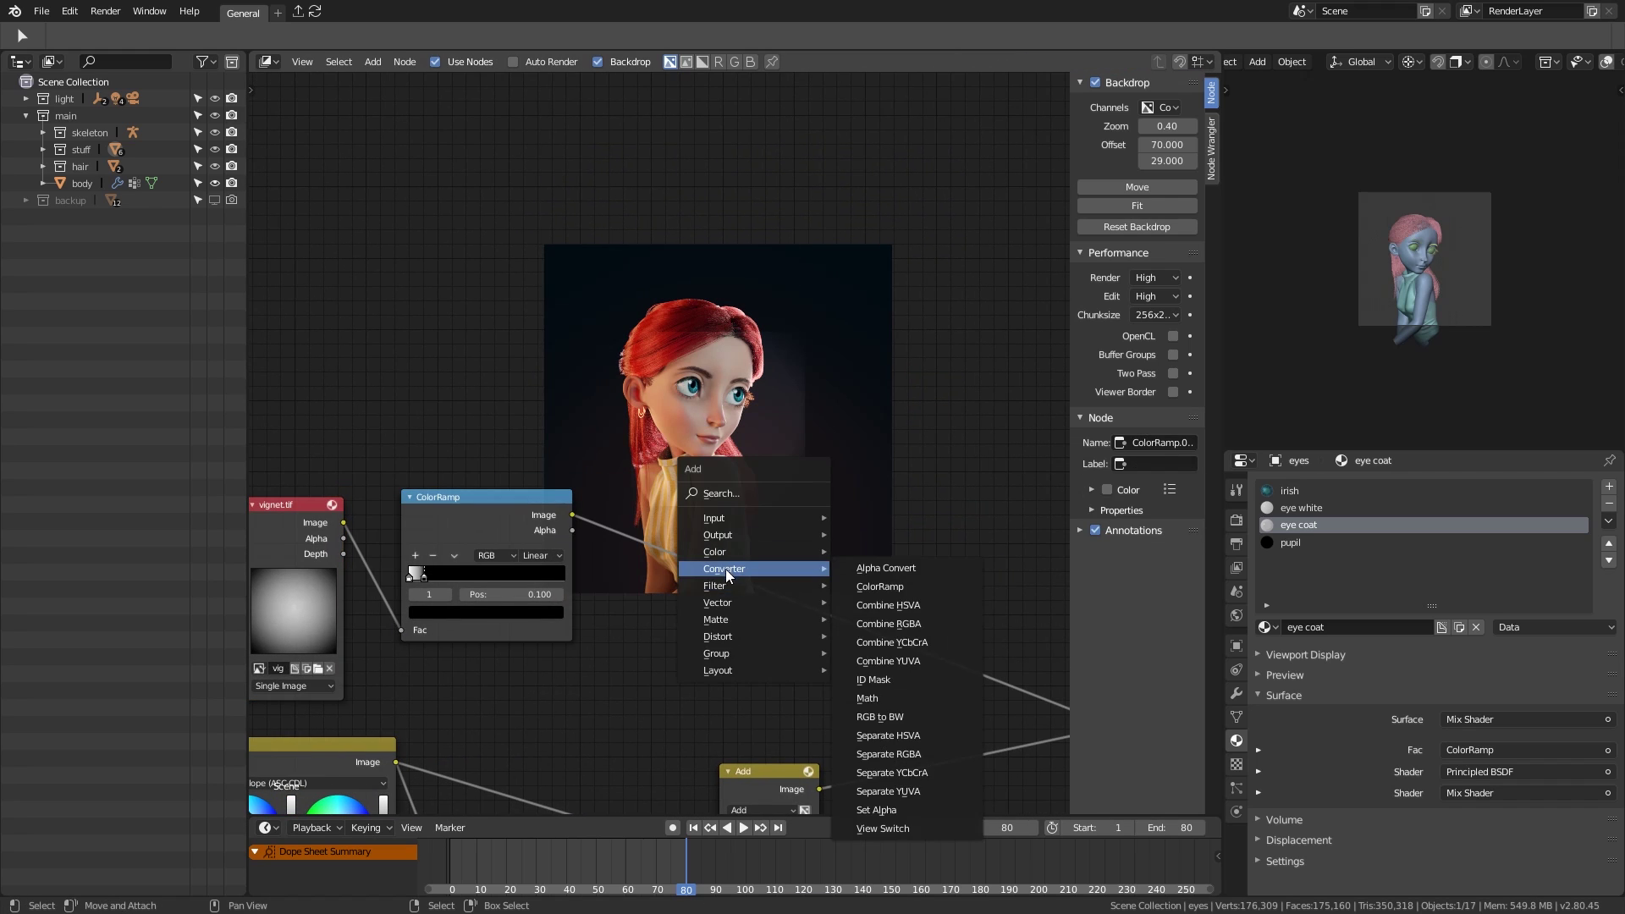
left_click(897, 819)
left_click(762, 545)
Step: Set the Scale node to Render Size and move the vignette ramp's black stop to 0.141
middle_click_drag(761, 545, 541, 523)
left_click_drag(541, 523, 670, 656)
left_click_drag(528, 618, 535, 623)
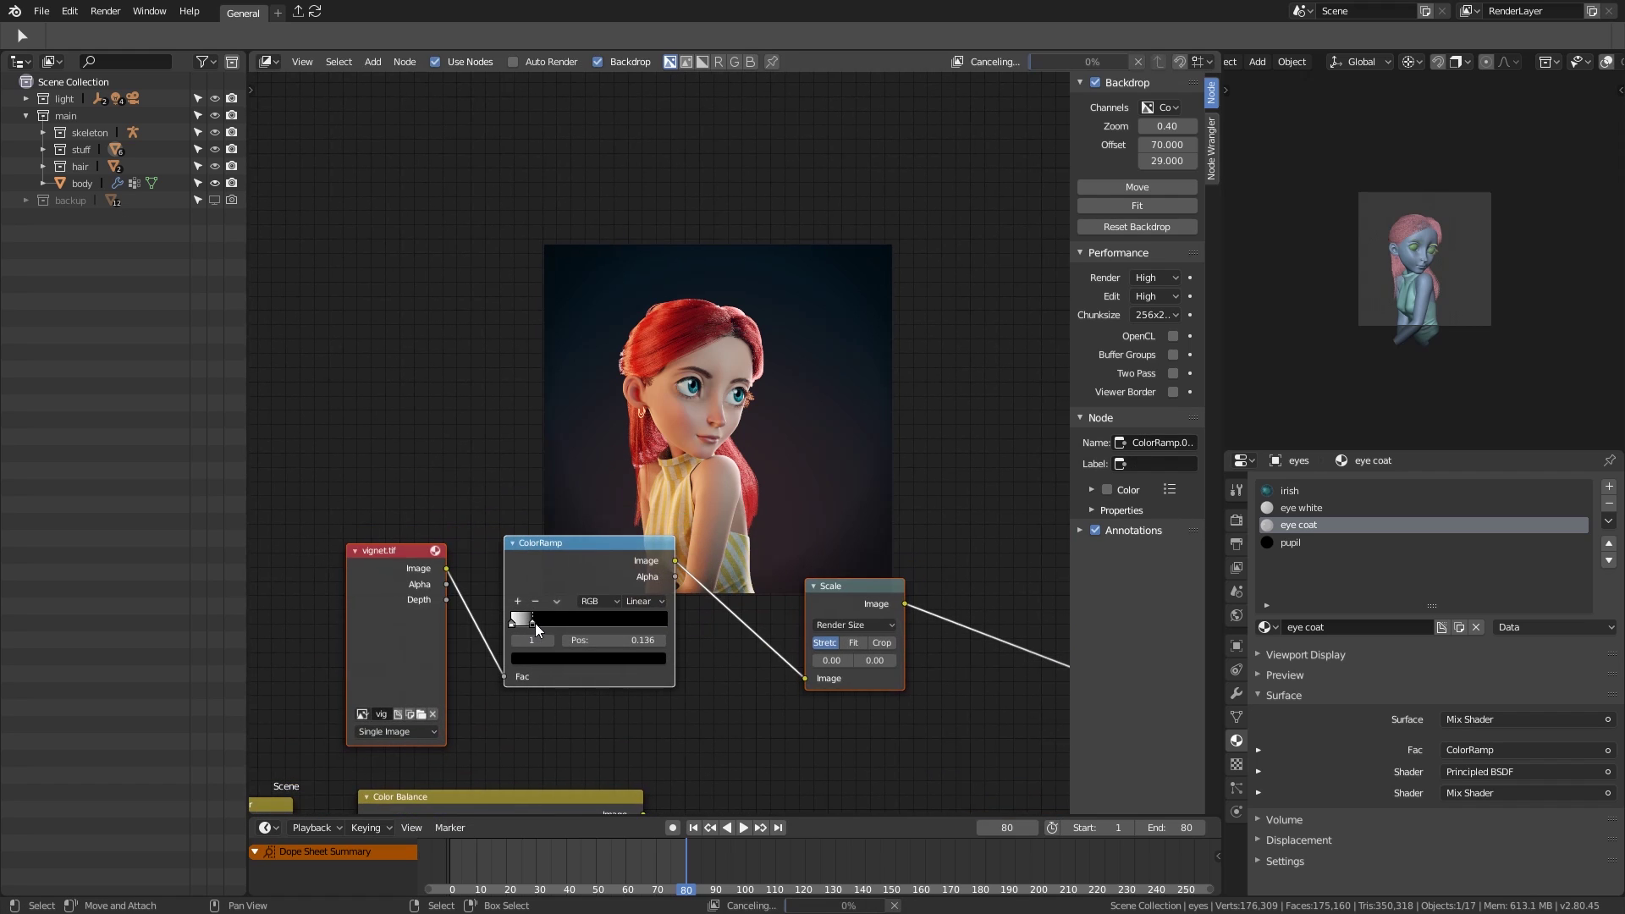
middle_click_drag(536, 618, 736, 532)
scroll(736, 531, "right", 5, "ctrl")
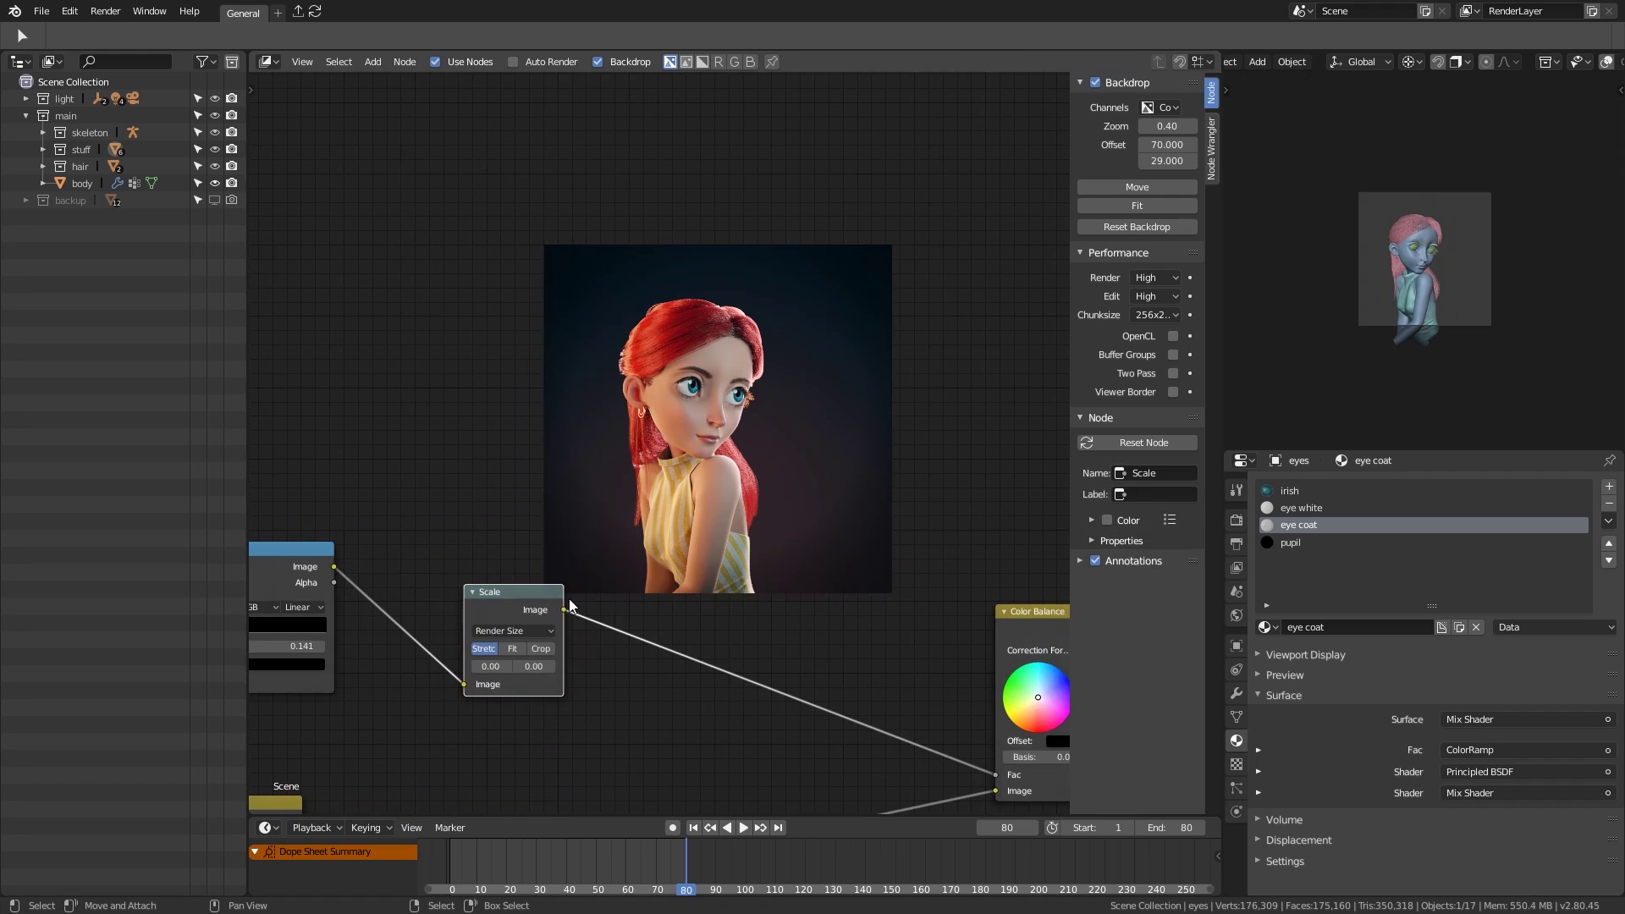
Step: Add an RGB Curves node beside the Scale node in the vignette branch
key("shift+a")
mouse_move(671, 592)
left_click(851, 682)
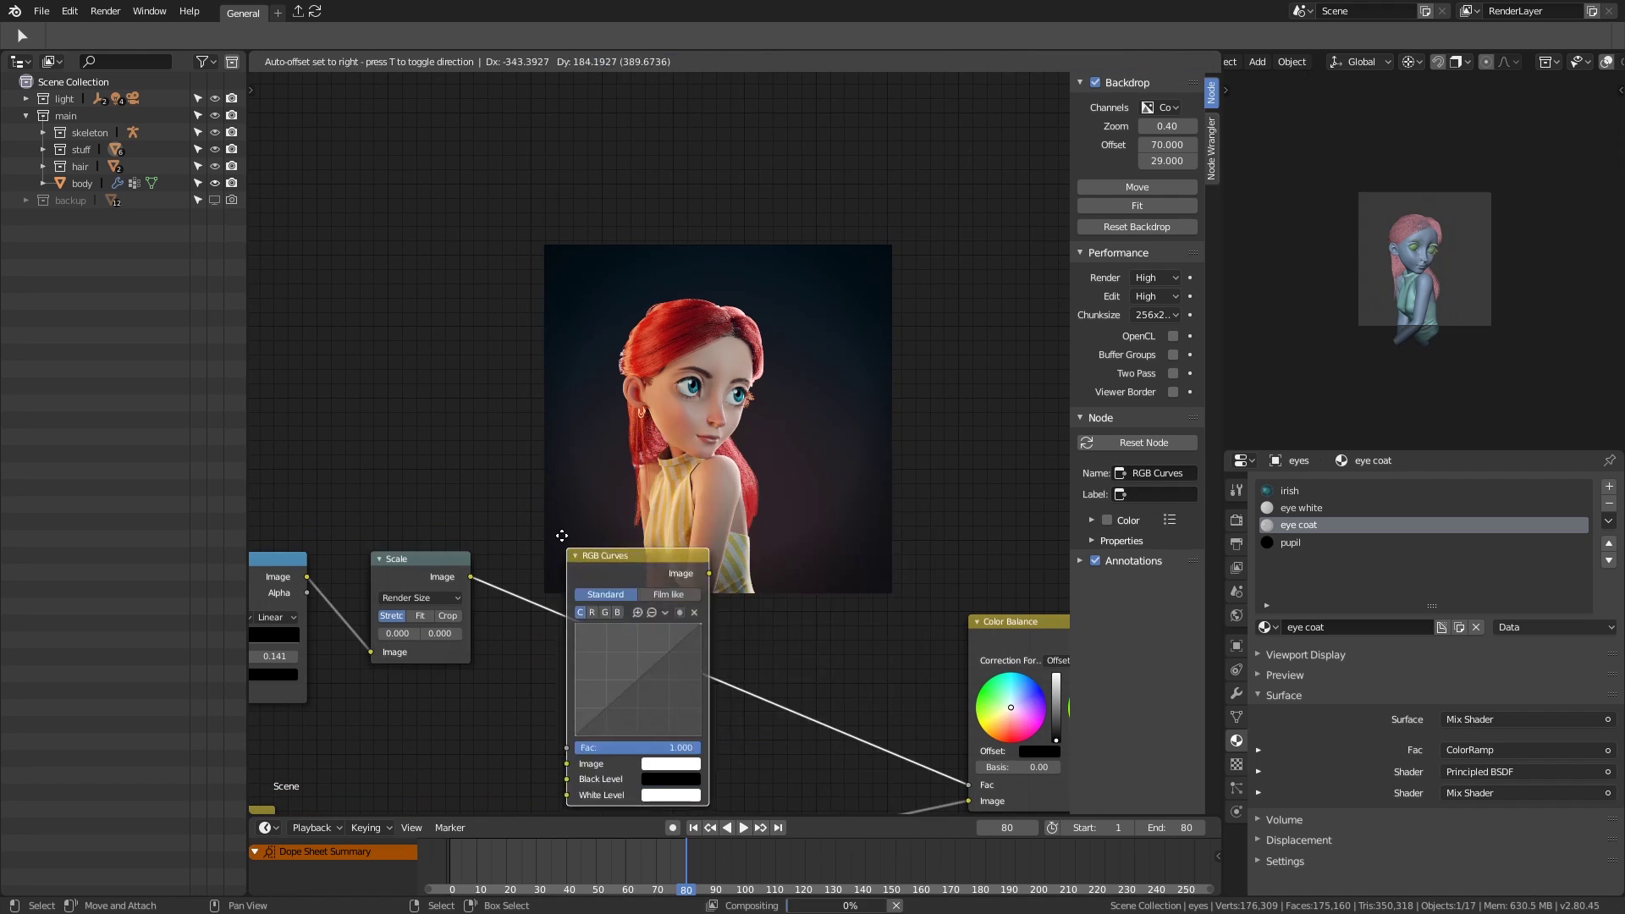
left_click(592, 550)
Step: Darken the second Color Balance node's Slope to near black and tint its Power a warm cream
scroll(518, 637, "right", 8, "ctrl")
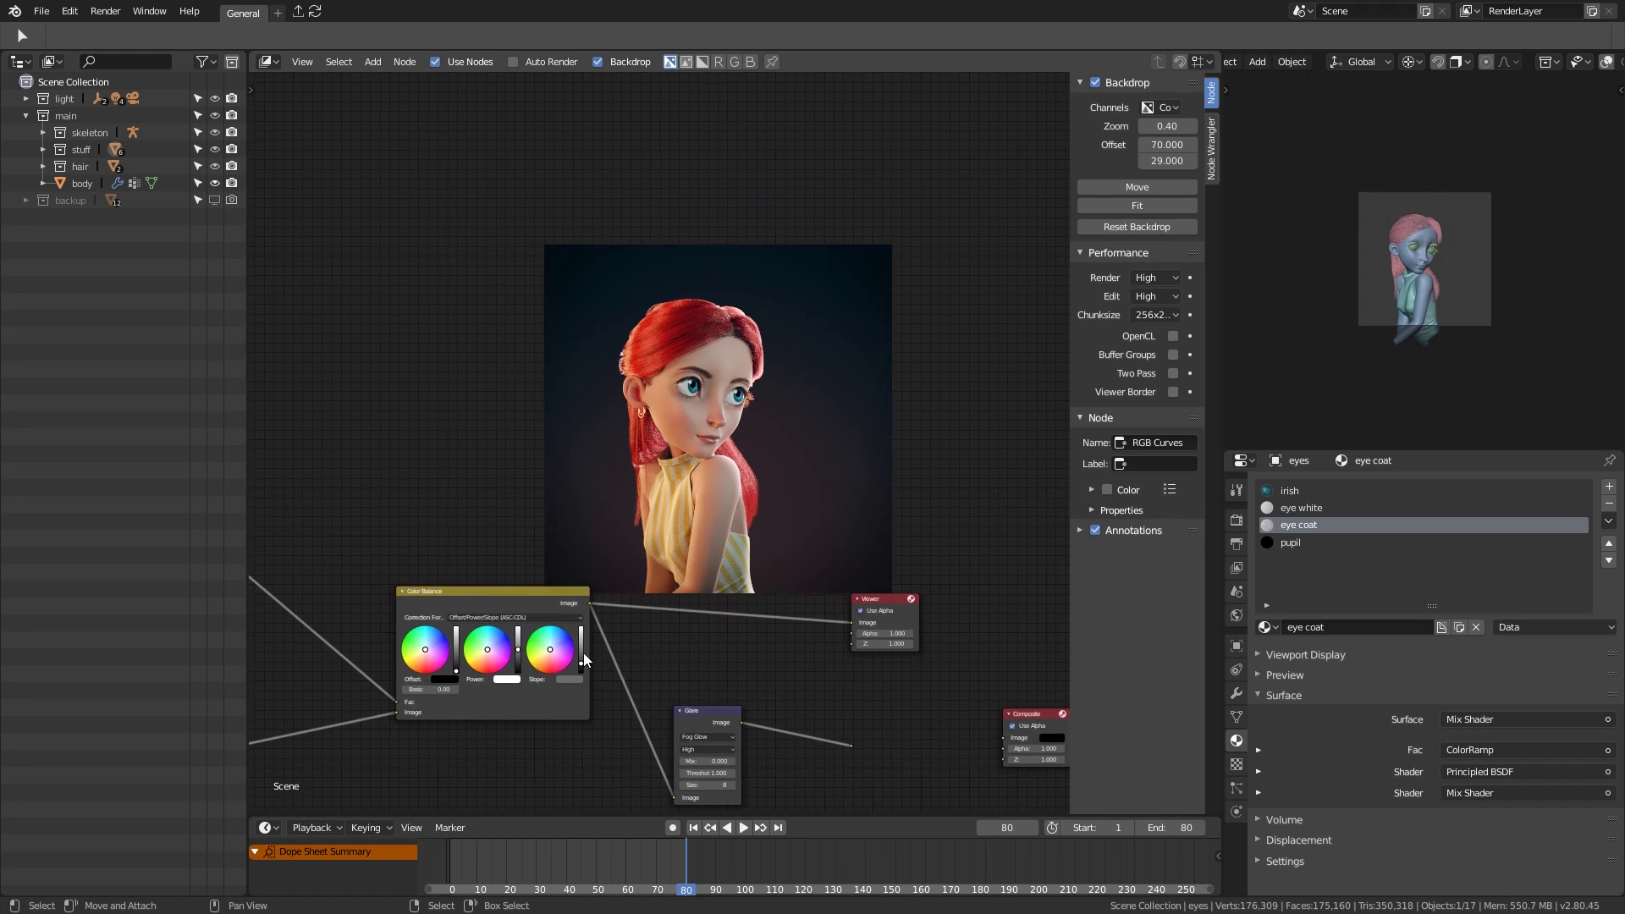
scroll(657, 556, "up", 3)
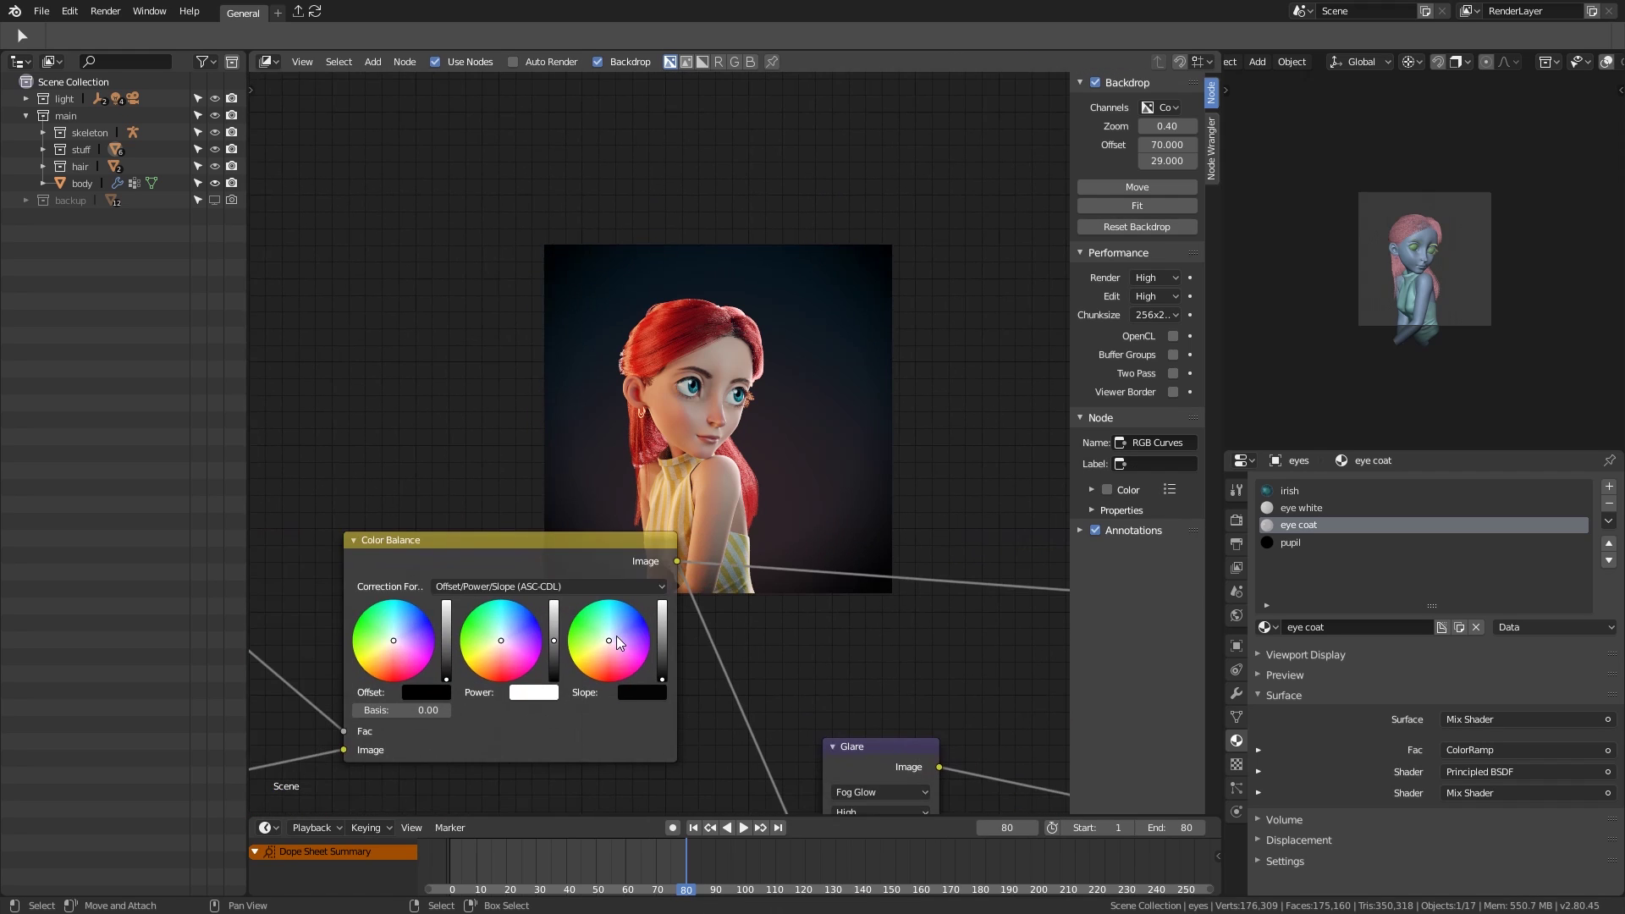
left_click(485, 662)
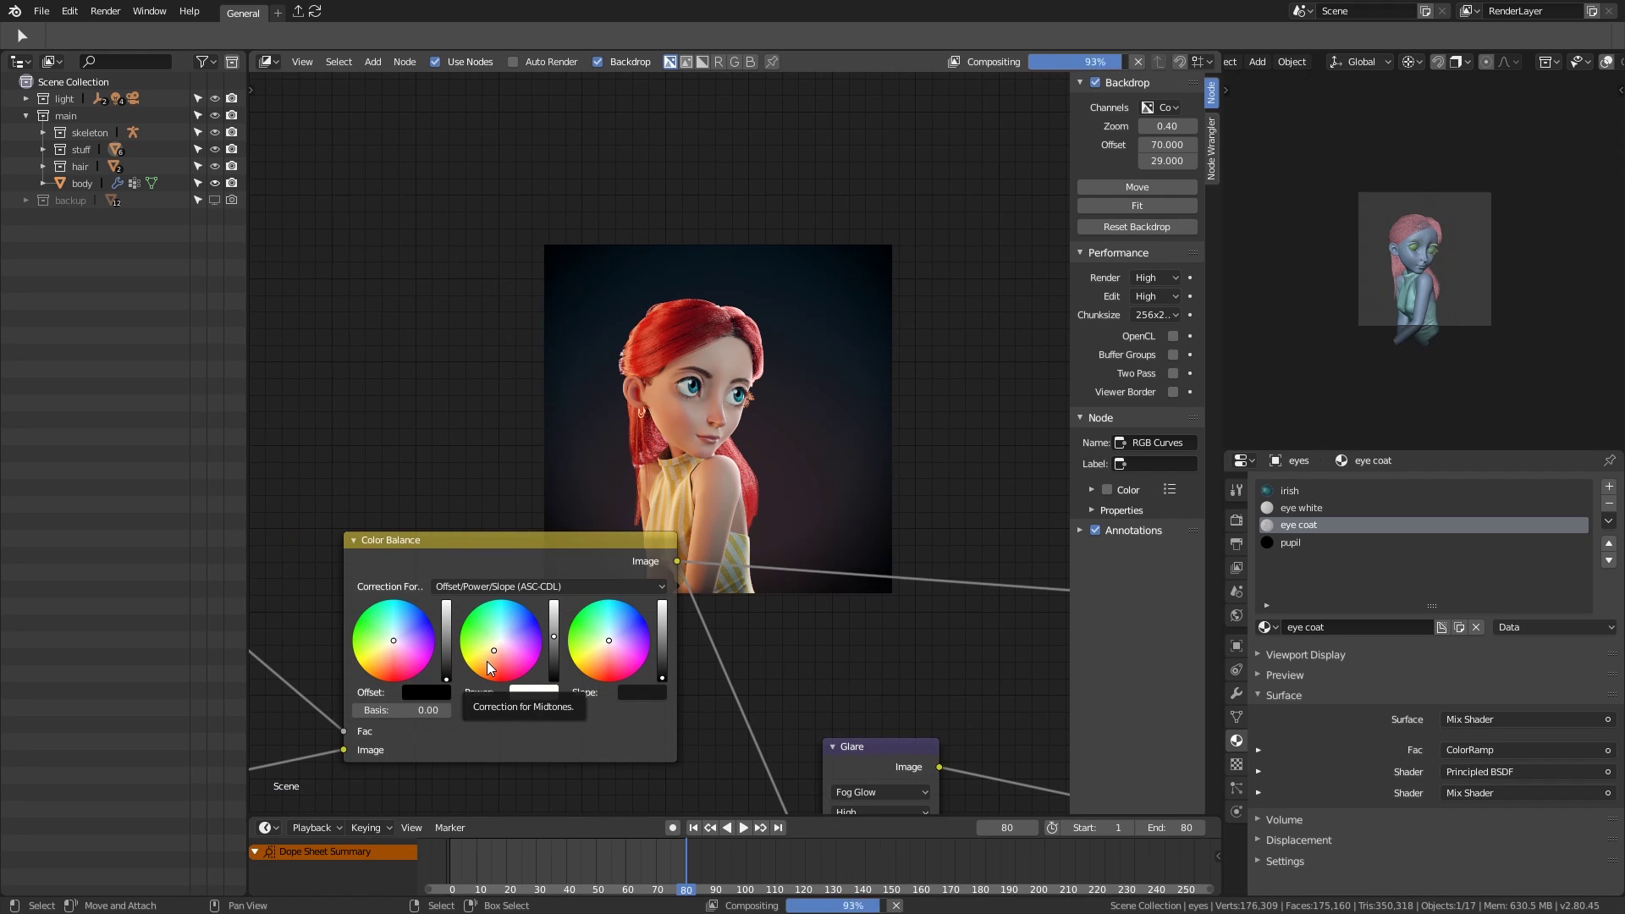
scroll(727, 583, "down", 3)
scroll(764, 616, "down", 2)
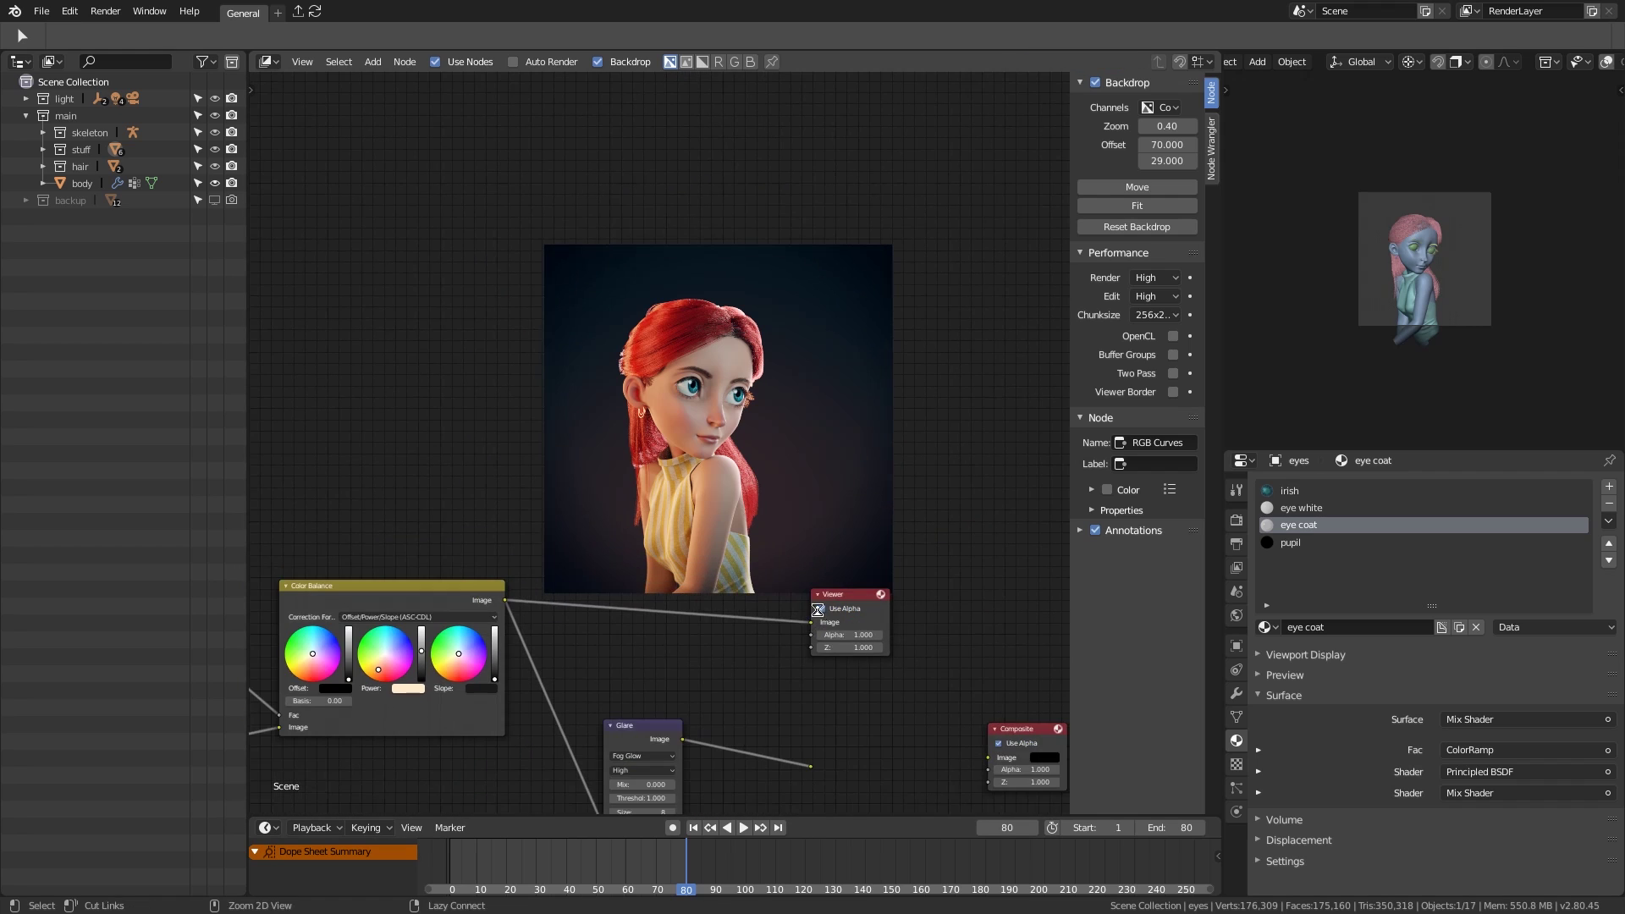
Step: Save the file, send the Glare output to the Viewer, and link its reroute to the Composite node
scroll(778, 592, "down", 3, "shift")
key("ctrl+s")
left_click(657, 554, "ctrl+shift")
left_click(826, 592)
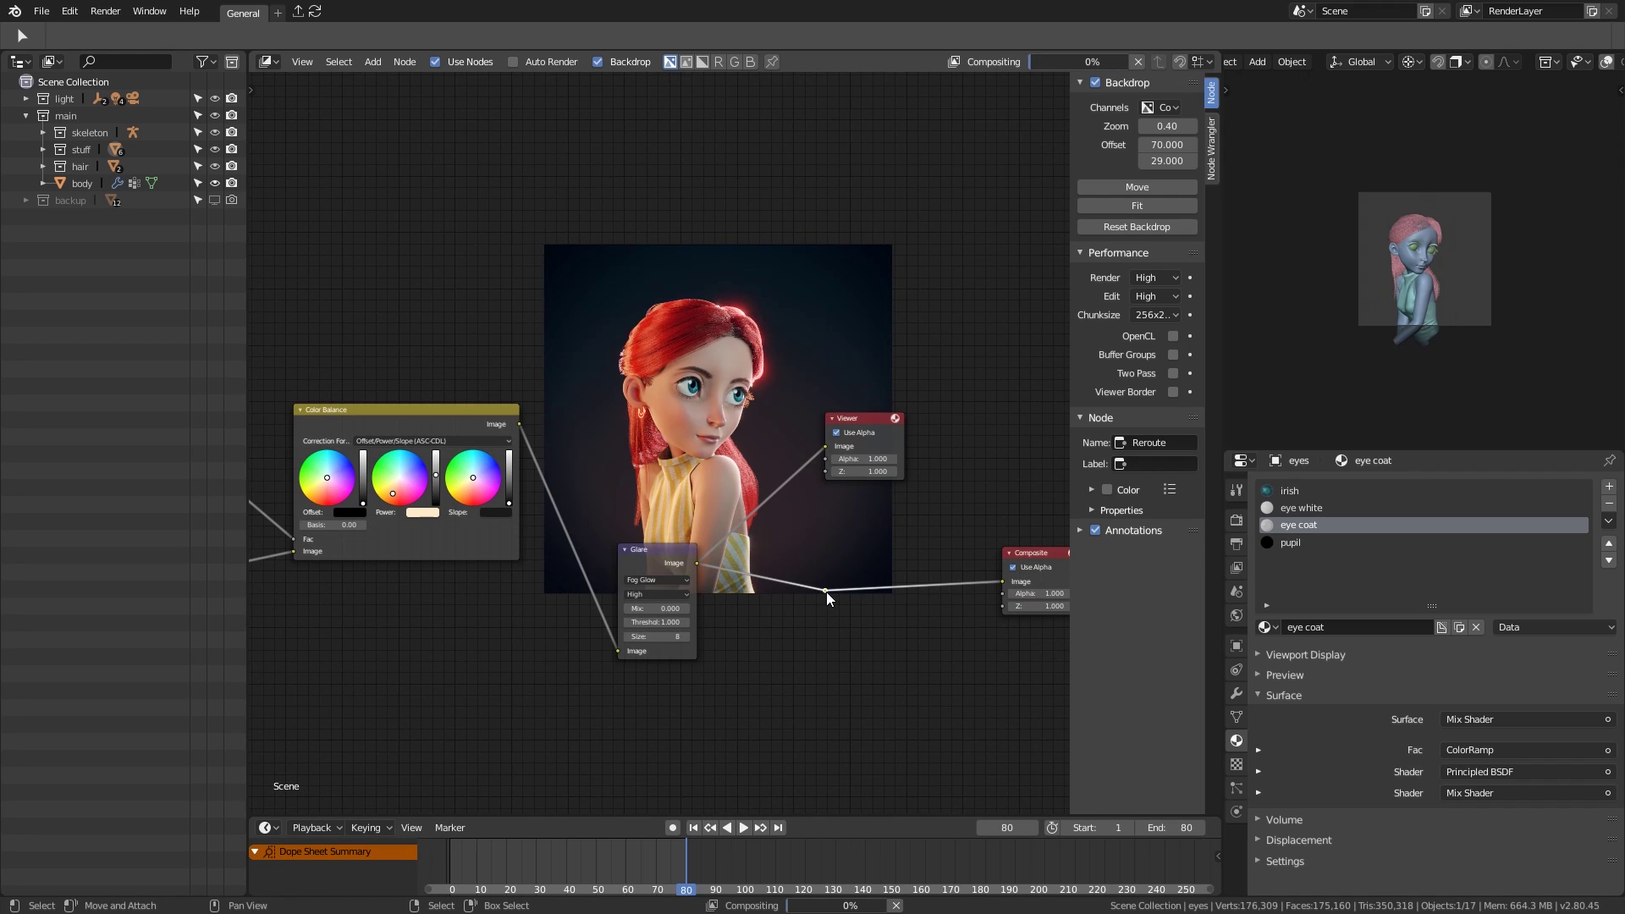
scroll(657, 649, "right", 2, "ctrl")
Step: Open the composited render result and examine the eyes, face, hair, and clothing up close
key("F11")
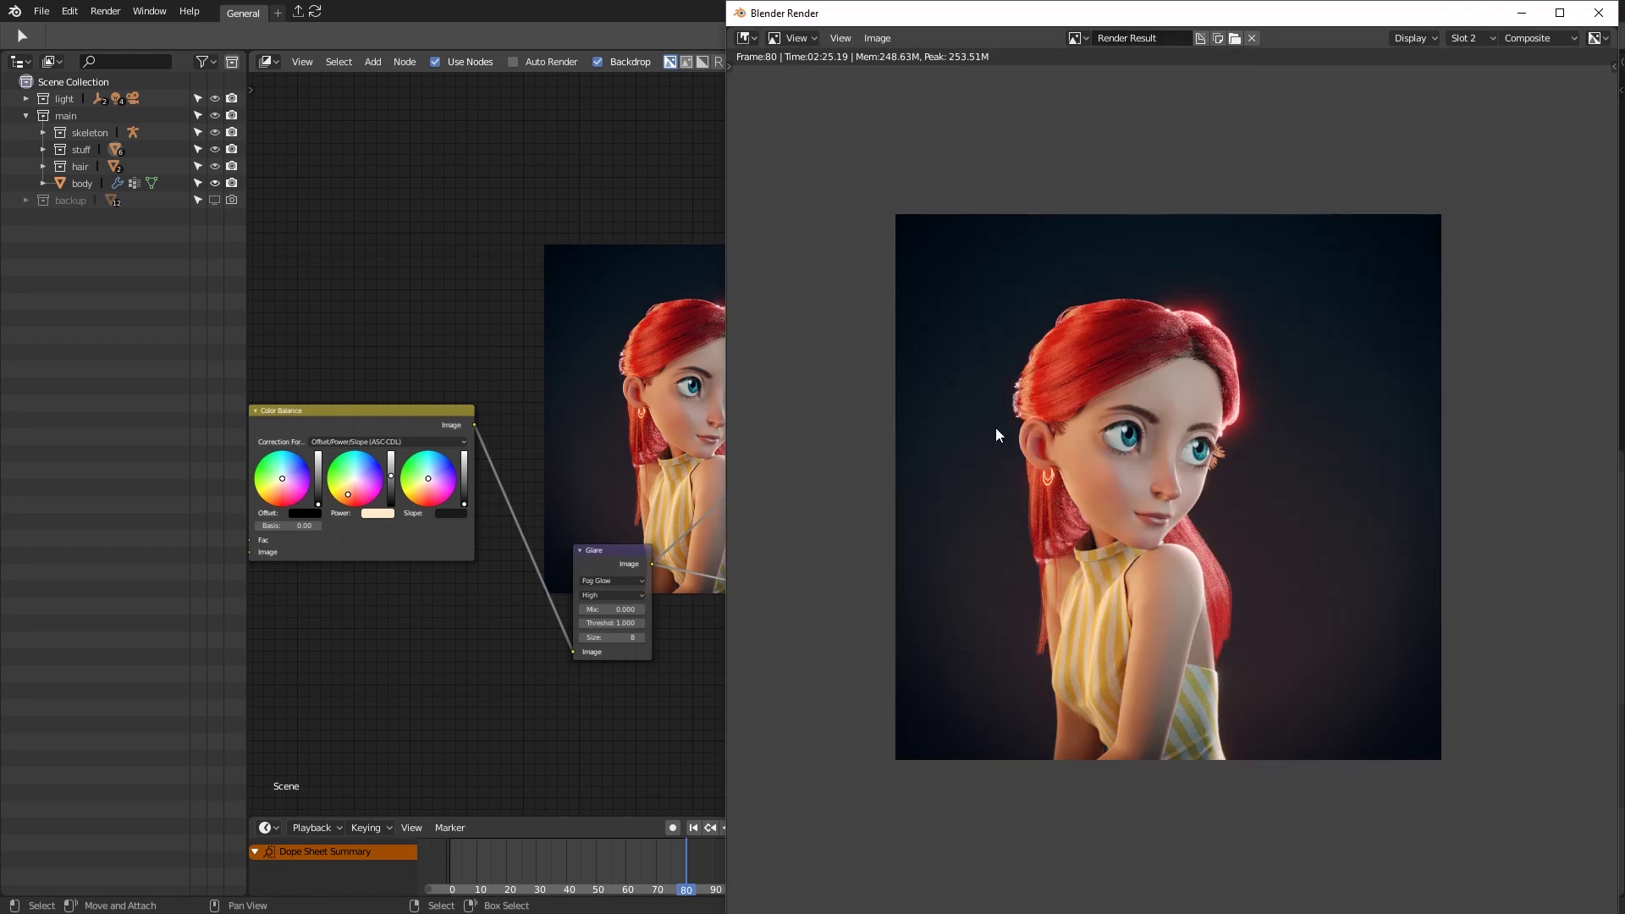
scroll(1079, 434, "up", 5)
scroll(1079, 433, "up", 5, "shift")
scroll(972, 417, "down", 3, "shift")
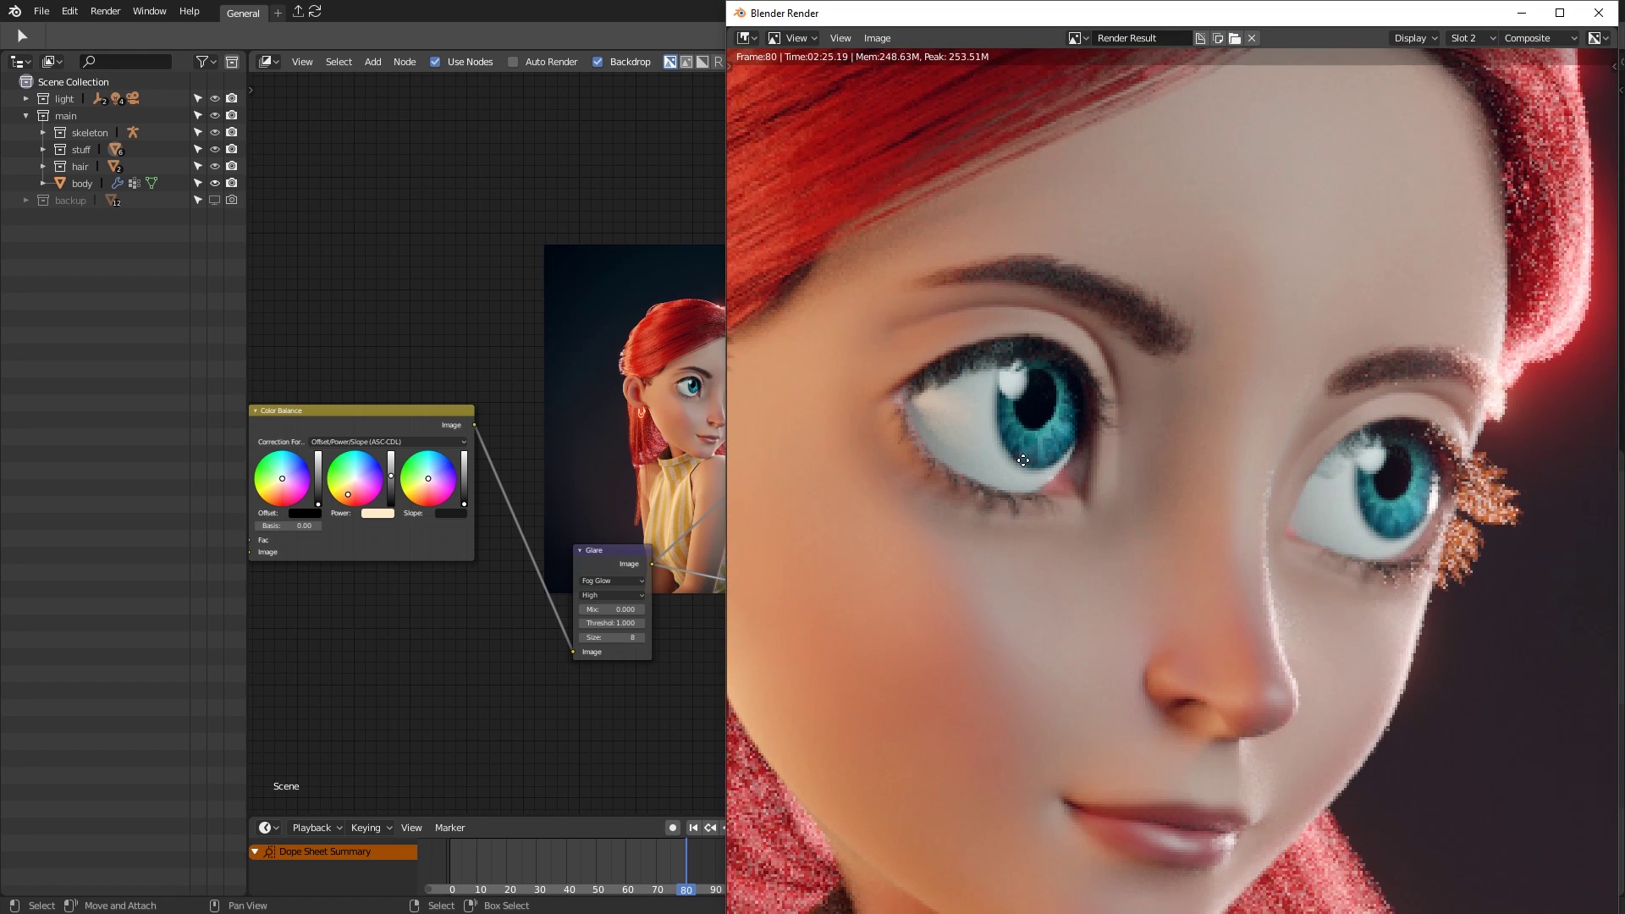
scroll(943, 398, "up", 3)
scroll(1082, 405, "down", 6, "shift")
scroll(1117, 566, "up", 3, "shift")
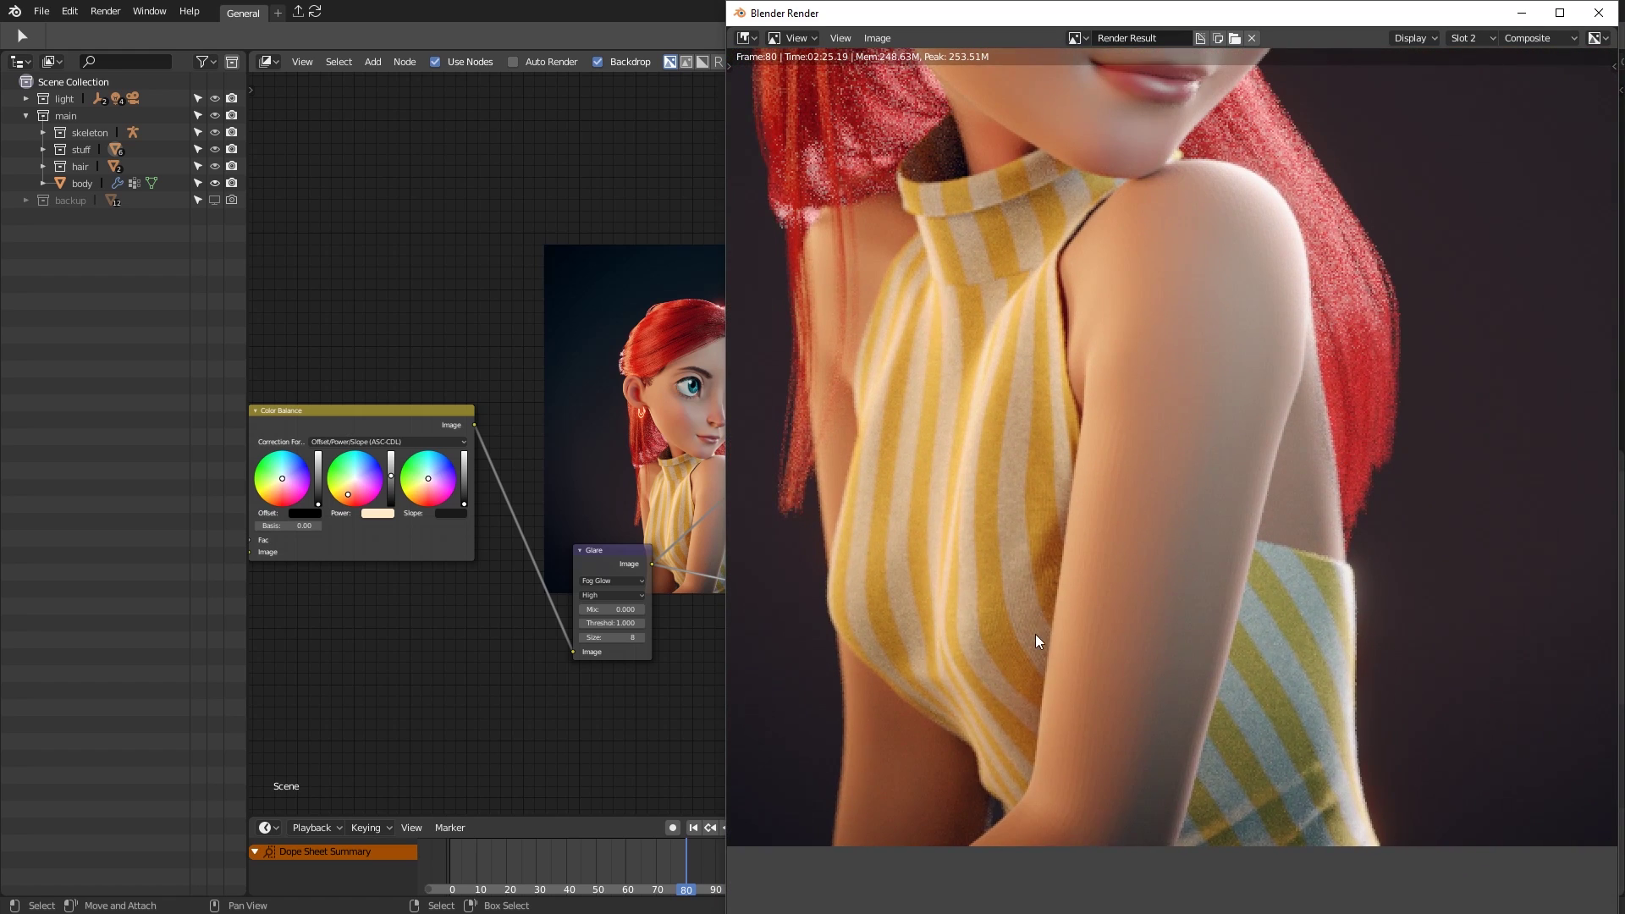
scroll(1035, 633, "down", 3)
scroll(968, 590, "up", 2, "shift")
scroll(1053, 628, "up", 1, "shift")
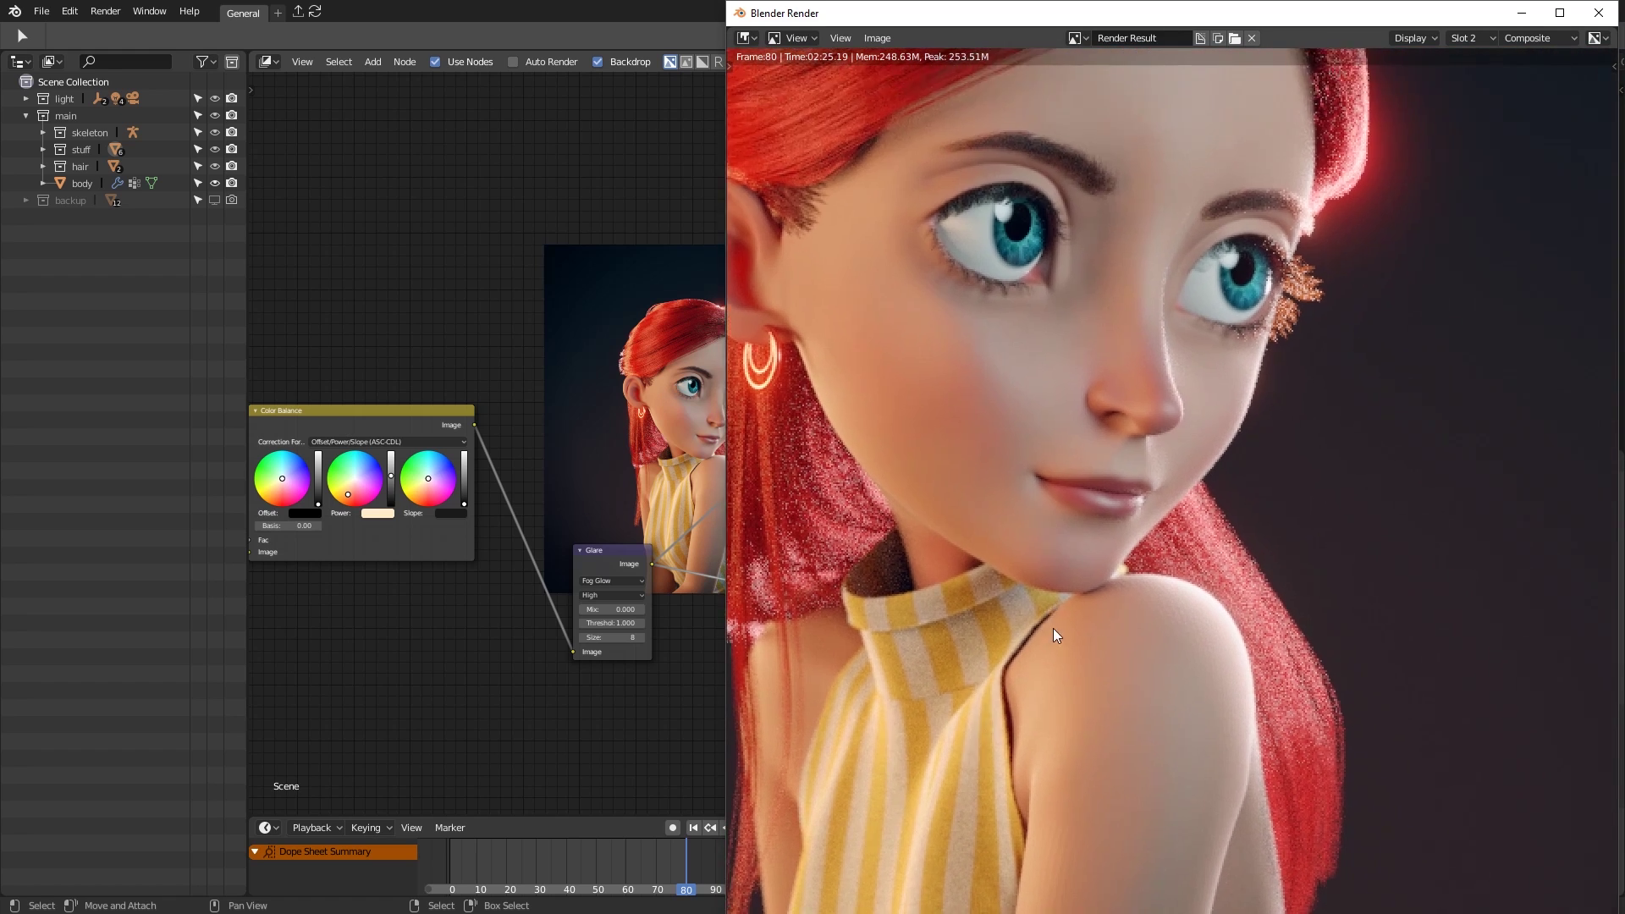
scroll(1052, 628, "down", 2)
scroll(1048, 638, "up", 1)
scroll(932, 671, "down", 1)
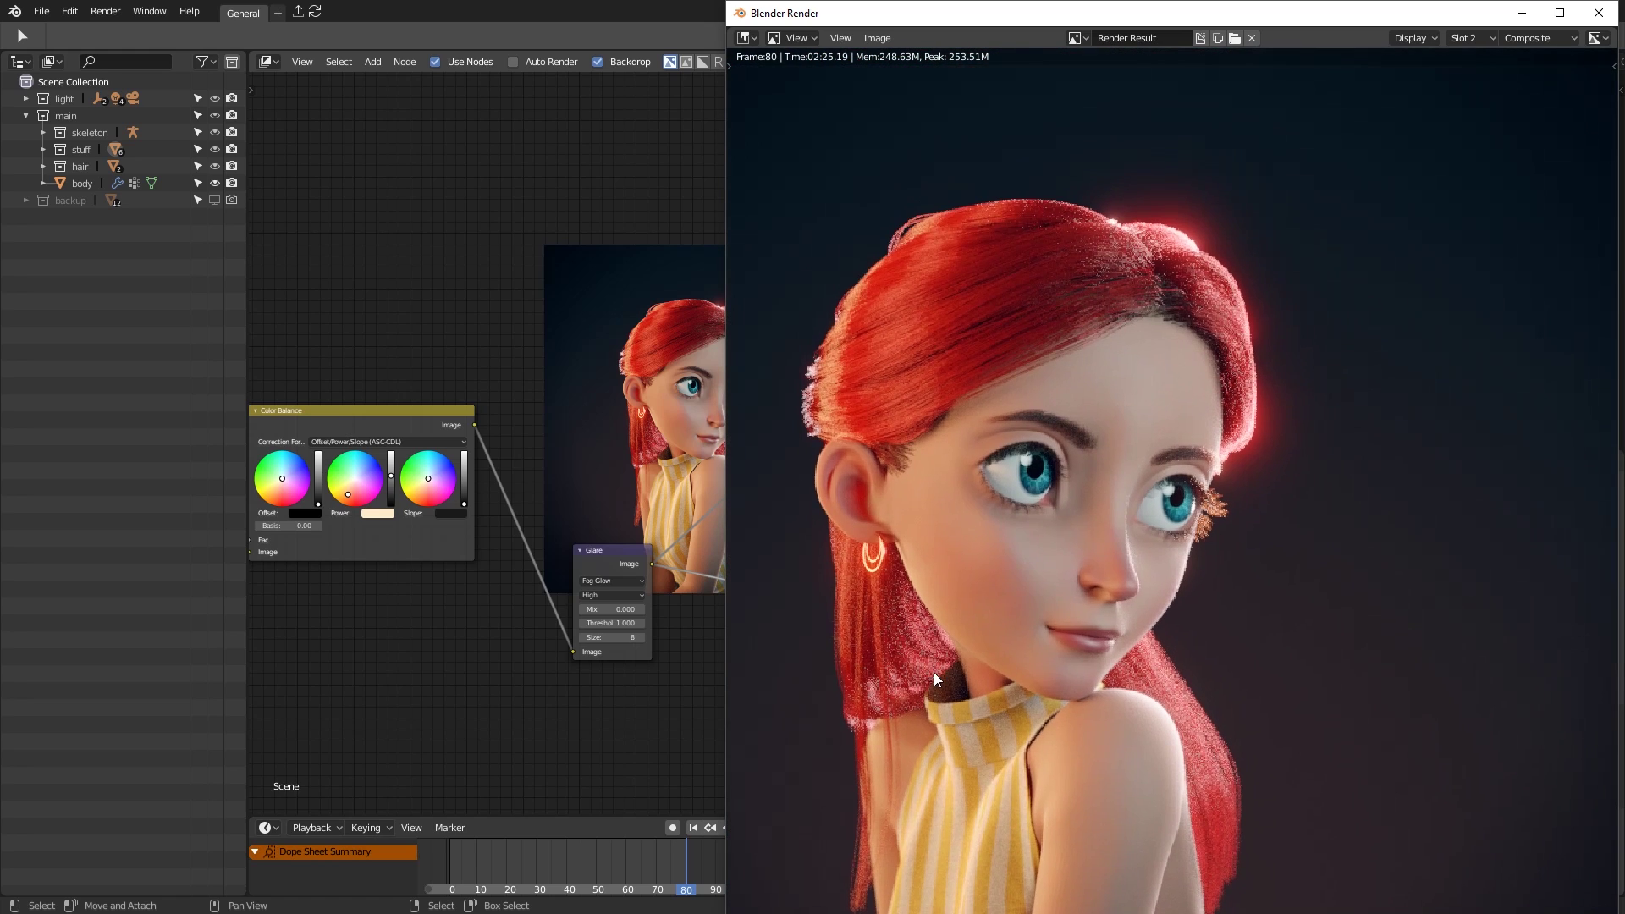
Step: Return to the main window, zoom in on the character's torso in the 3D viewport, and select the cloth object
left_click(541, 320)
right_click(1390, 237)
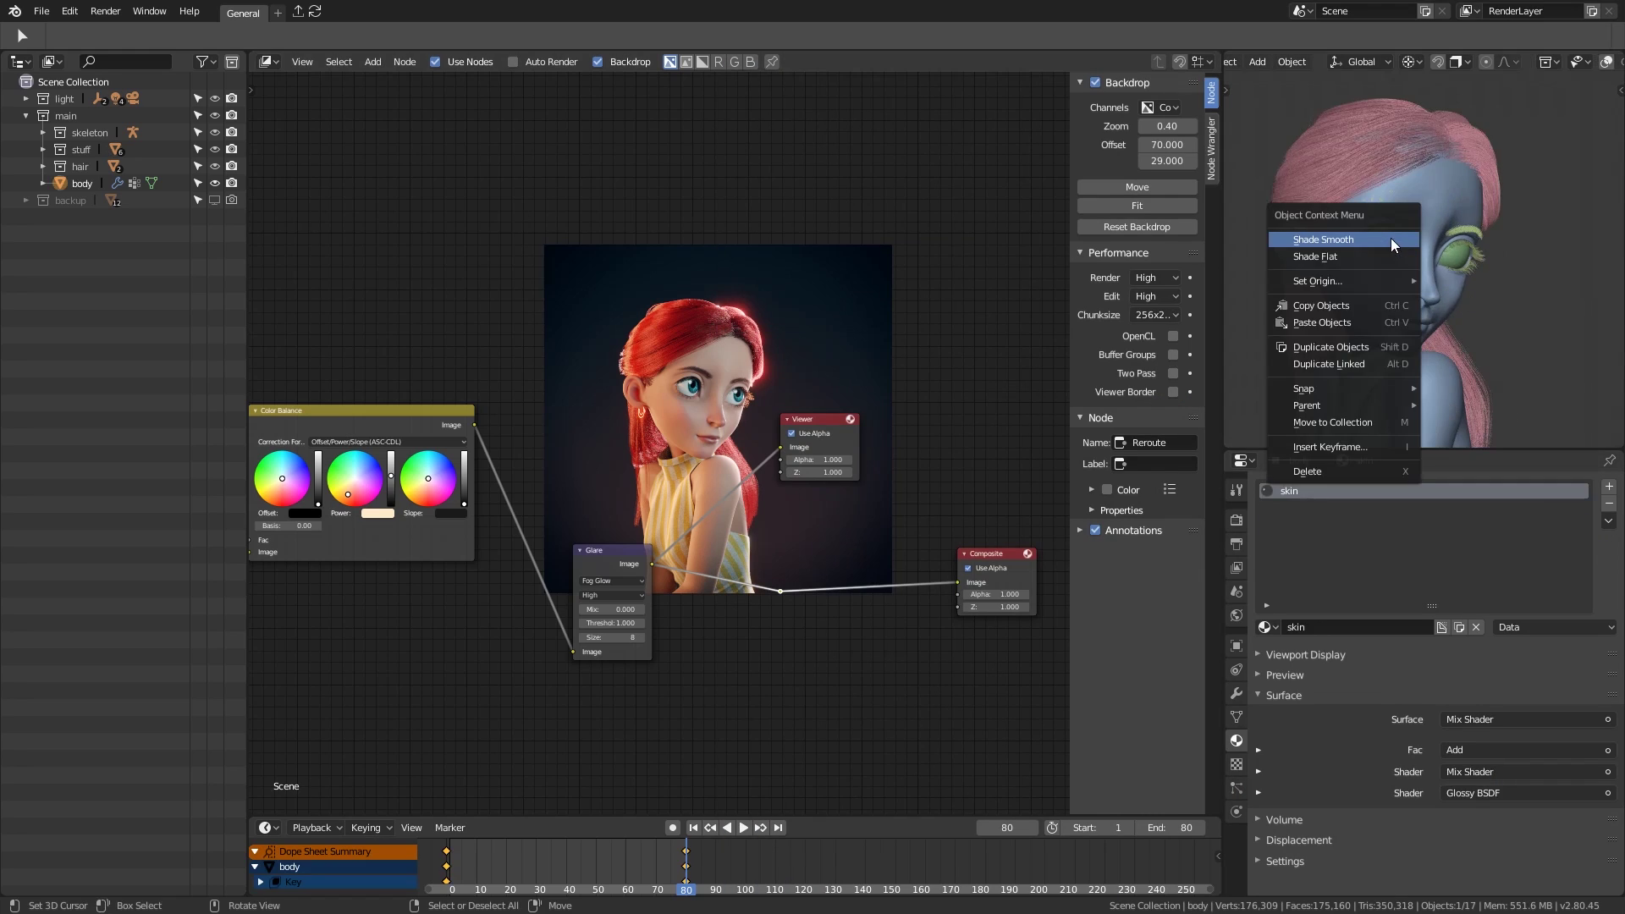
scroll(1428, 230, "up", 3)
middle_click_drag(1428, 230, 1420, 90, "shift")
right_click(1354, 161)
left_click(1379, 274)
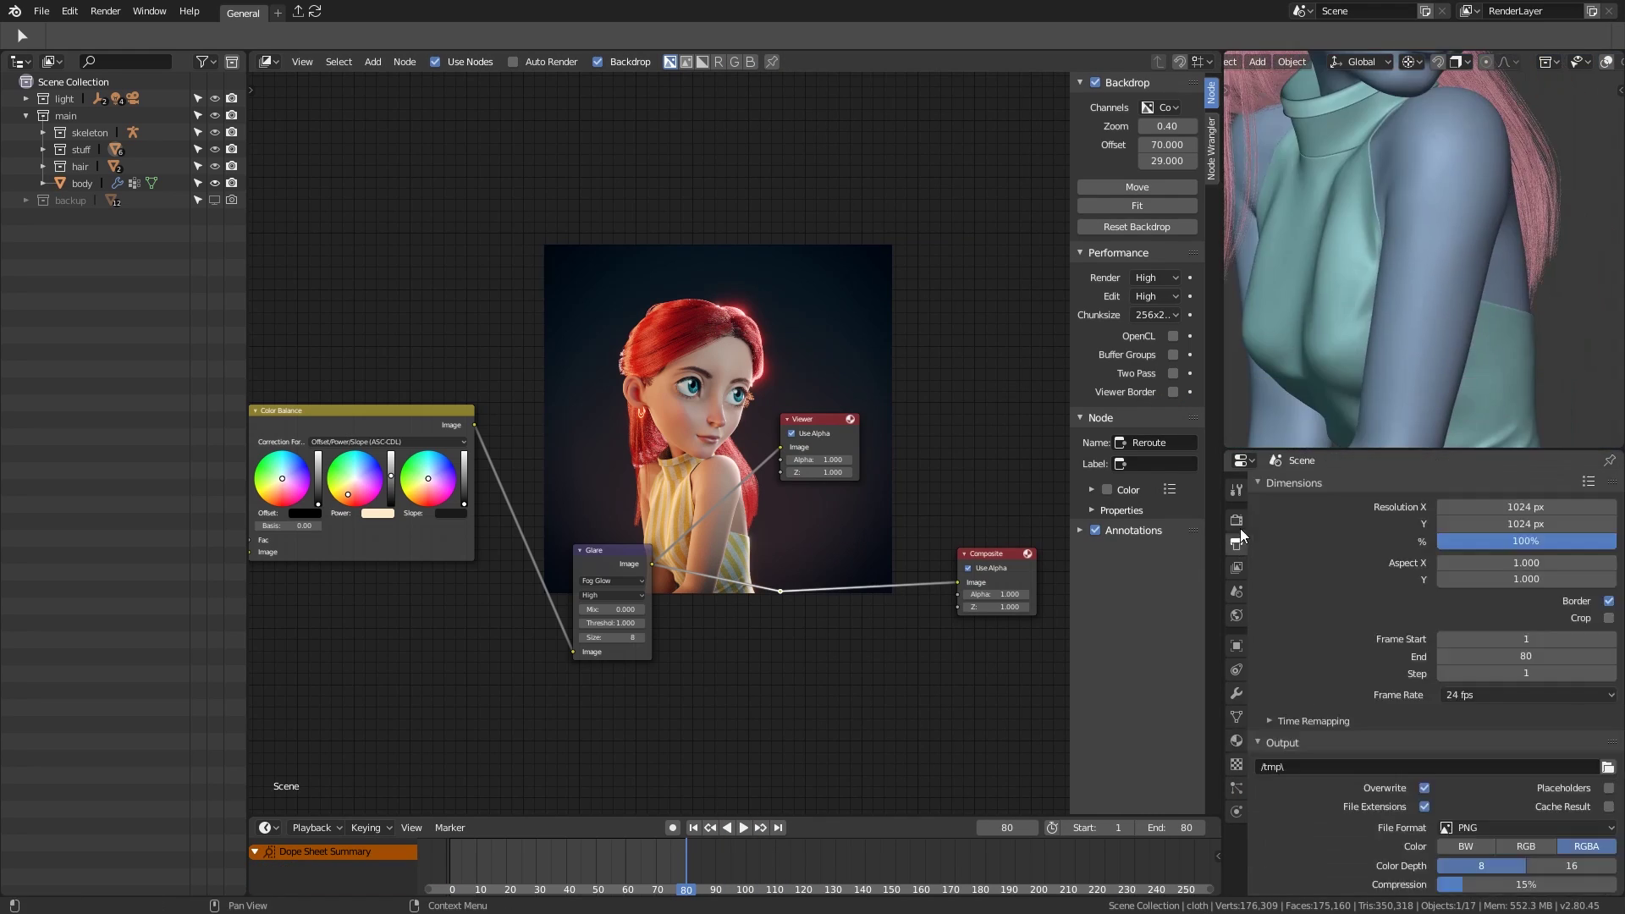
Step: Set the render resolution to 4096 × 4096 px and collapse the Output settings section
left_click(1237, 519)
left_click(1237, 543)
left_click(1527, 508)
scroll(1414, 758, "down", 3)
left_click(1258, 673)
left_click(1261, 682)
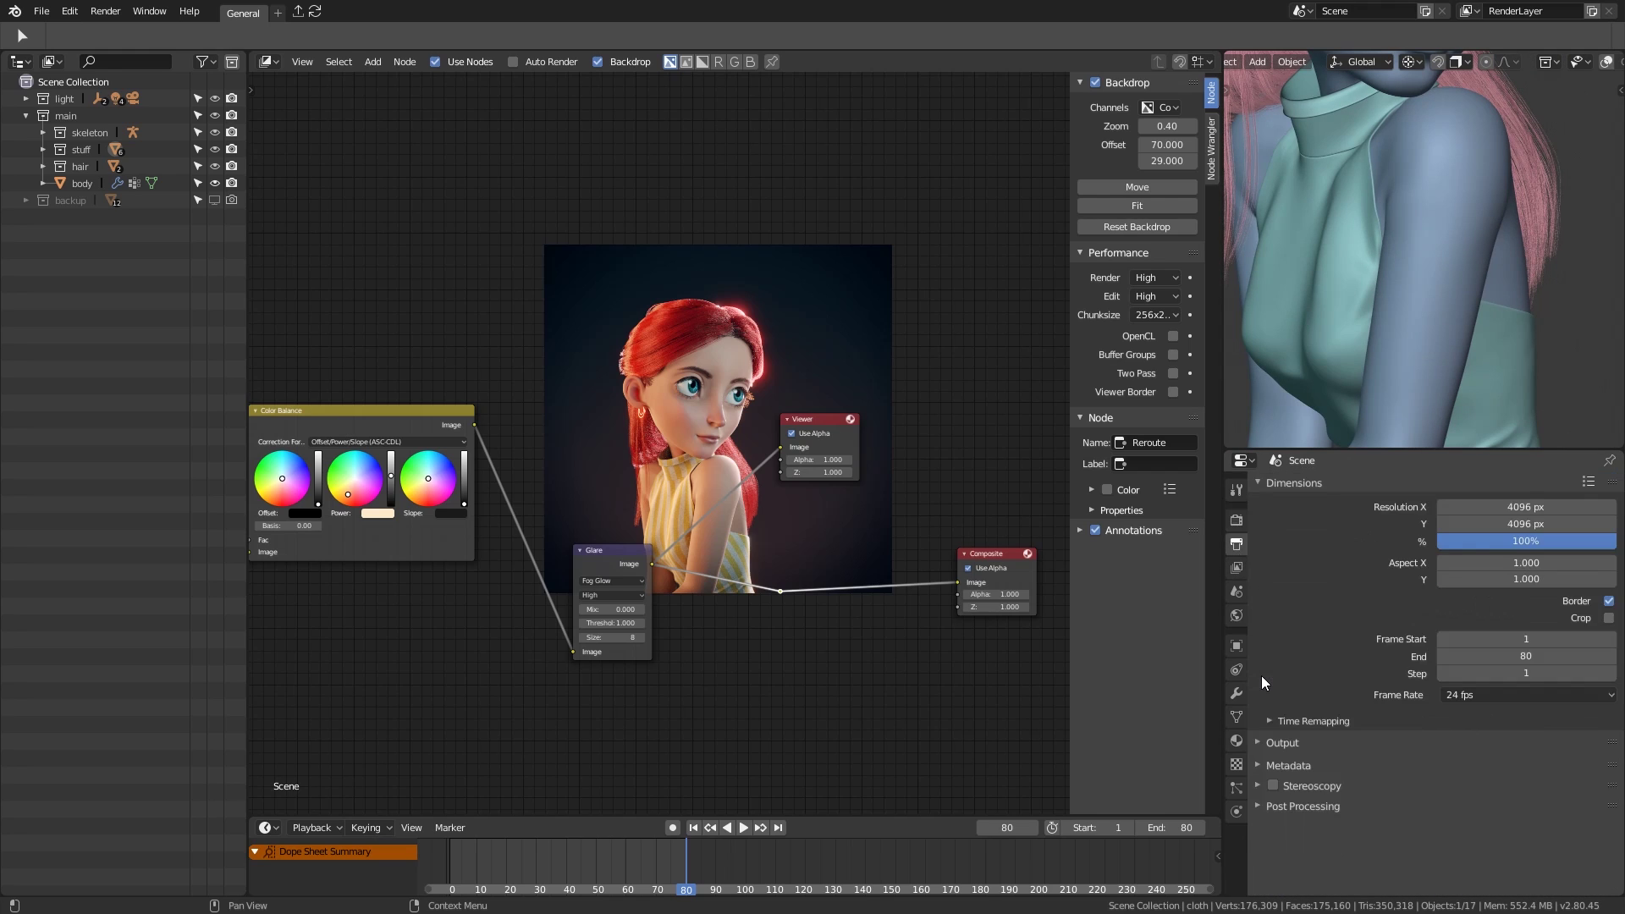
Step: Look through the camera, save the file, and start the final render of frame 80 in a maximized window
left_click(1236, 567)
key("KP_0")
key("ctrl+s")
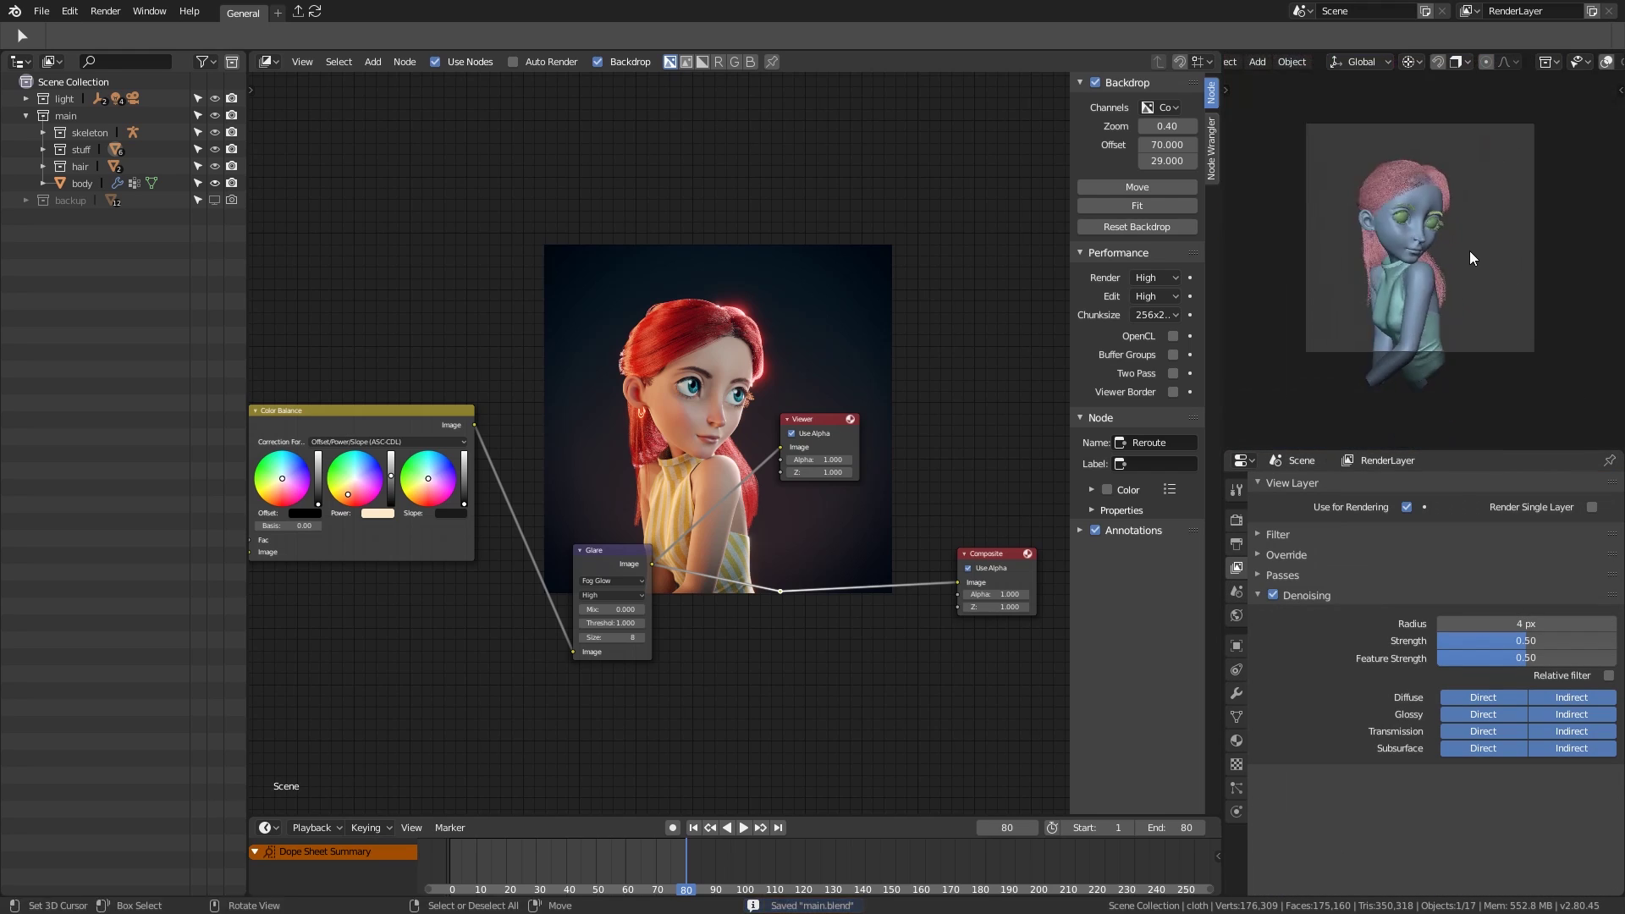
key("F12")
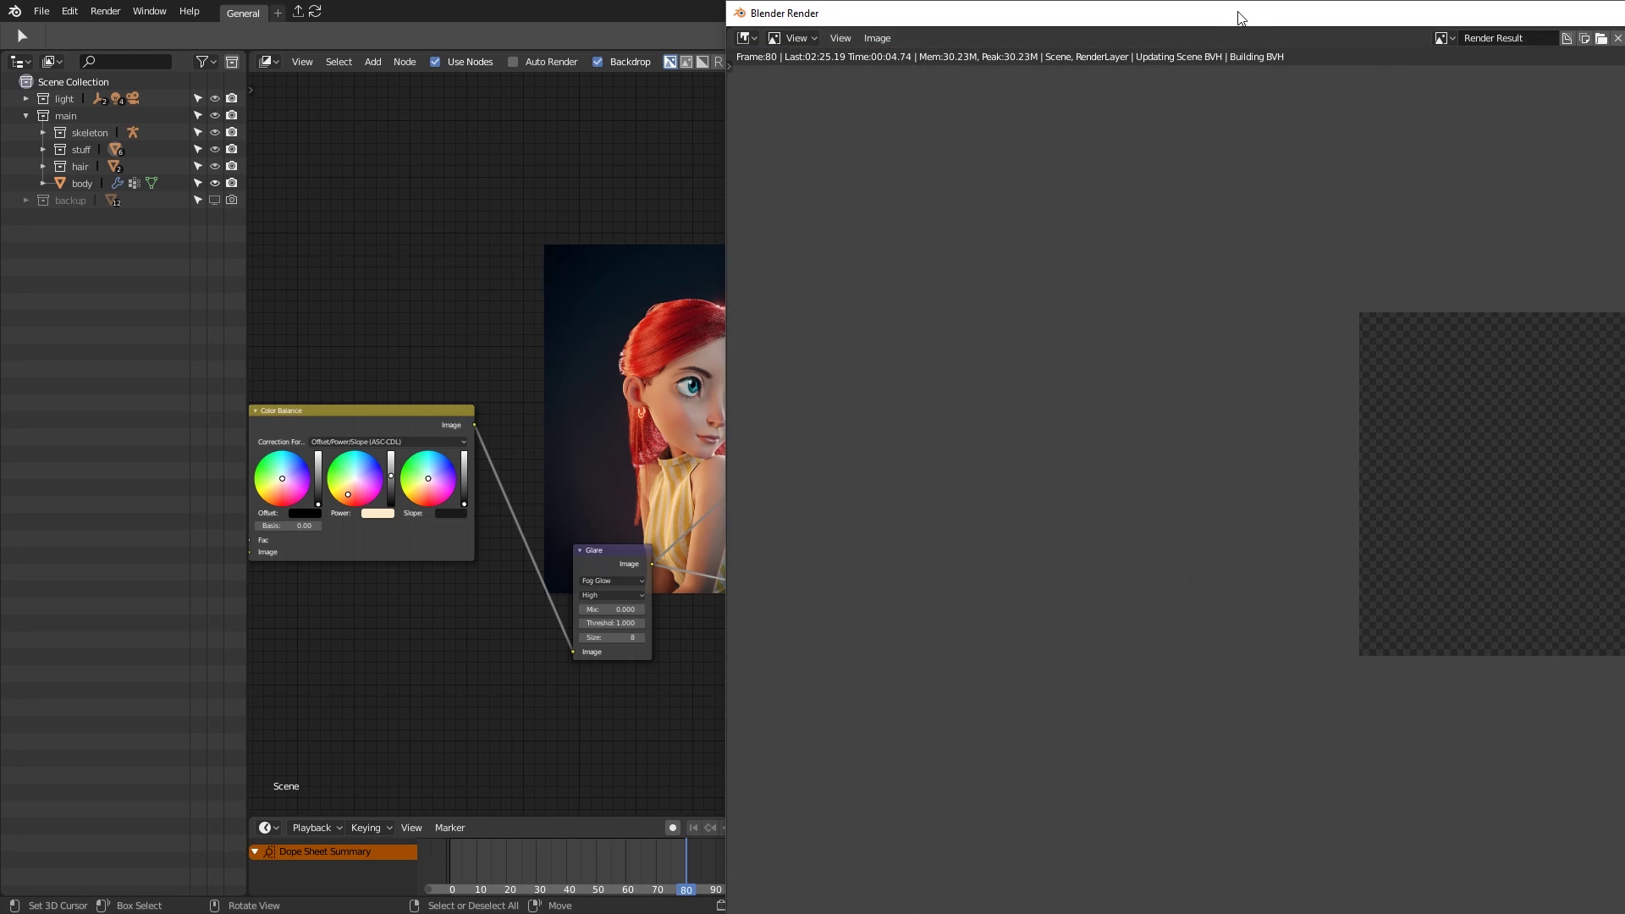
double_click(1237, 15)
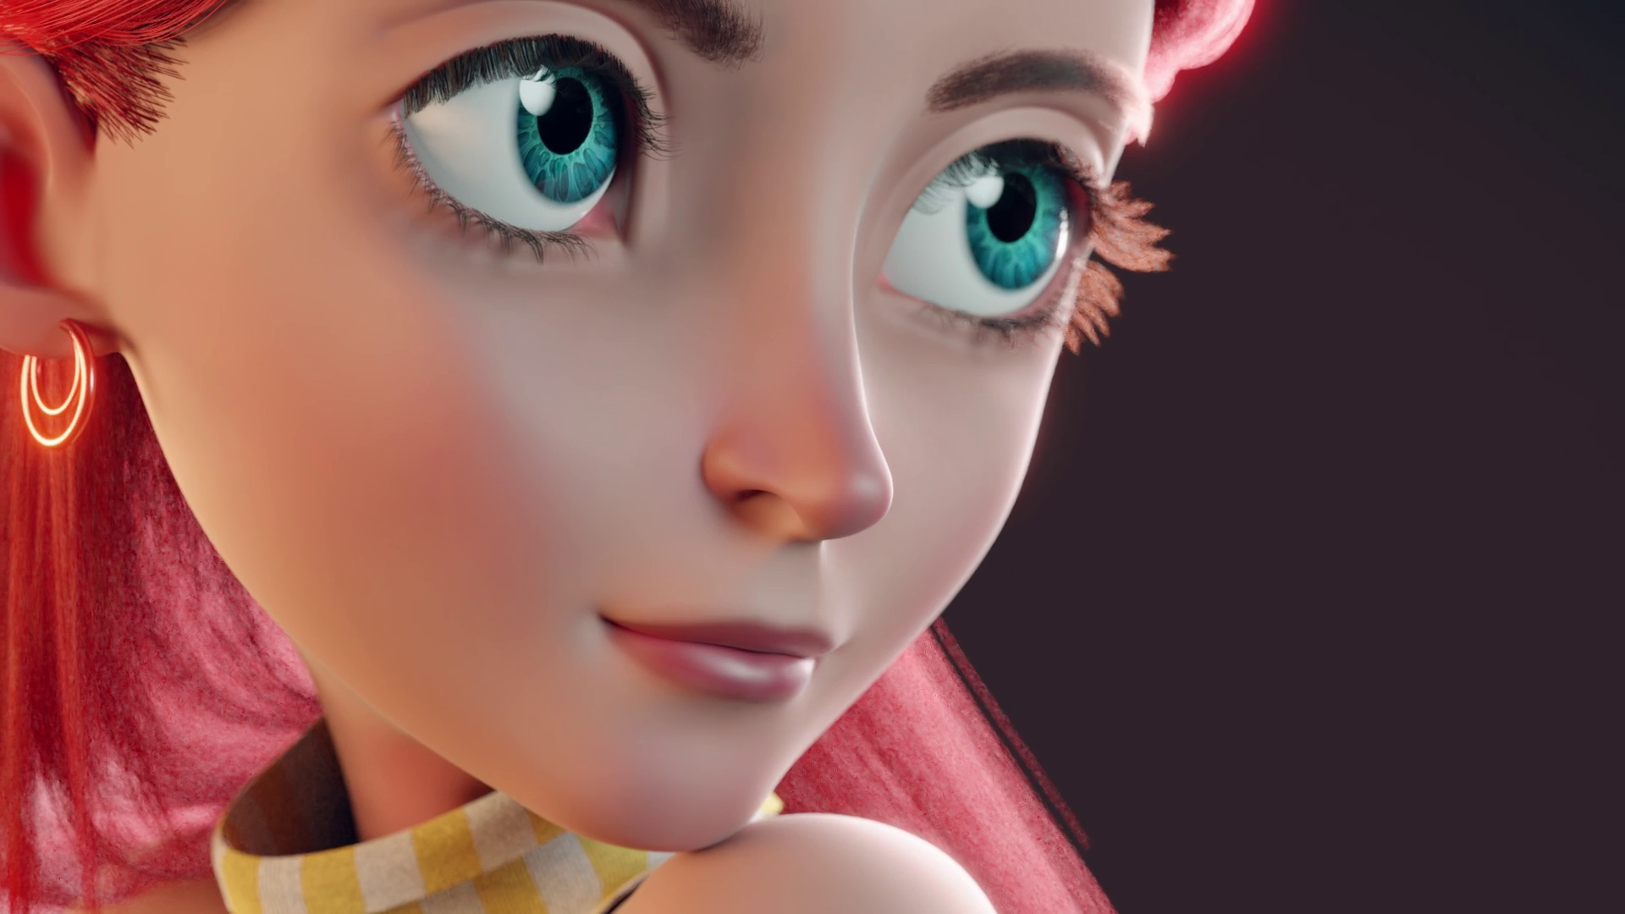